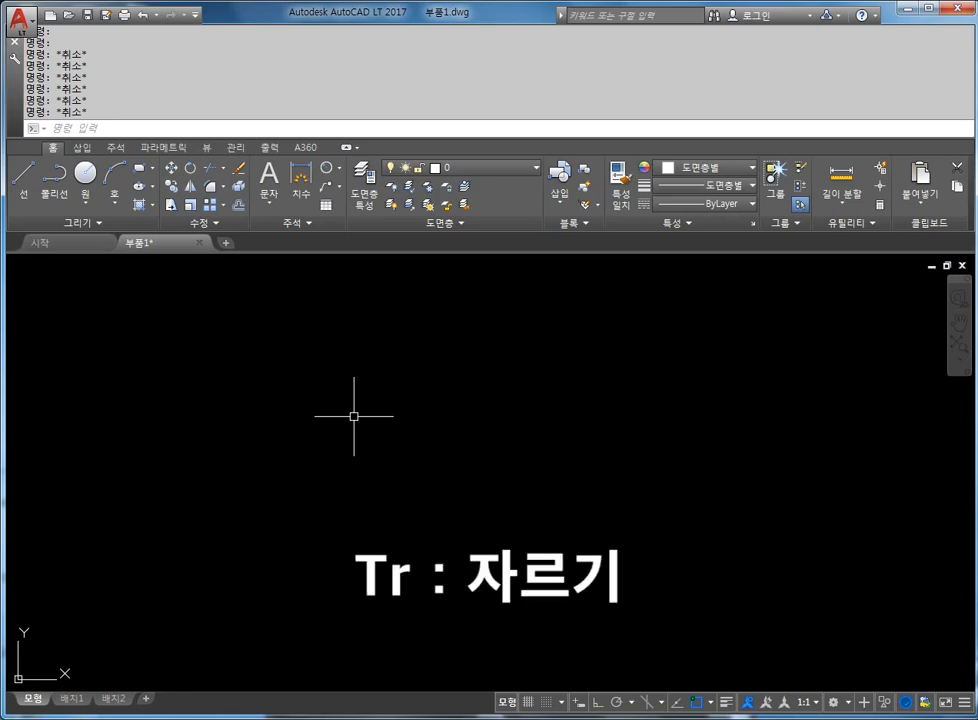
# - Draw a freehand circle in the empty drawing area by picking its centre and a point on its radius
pyautogui.press('Escape')
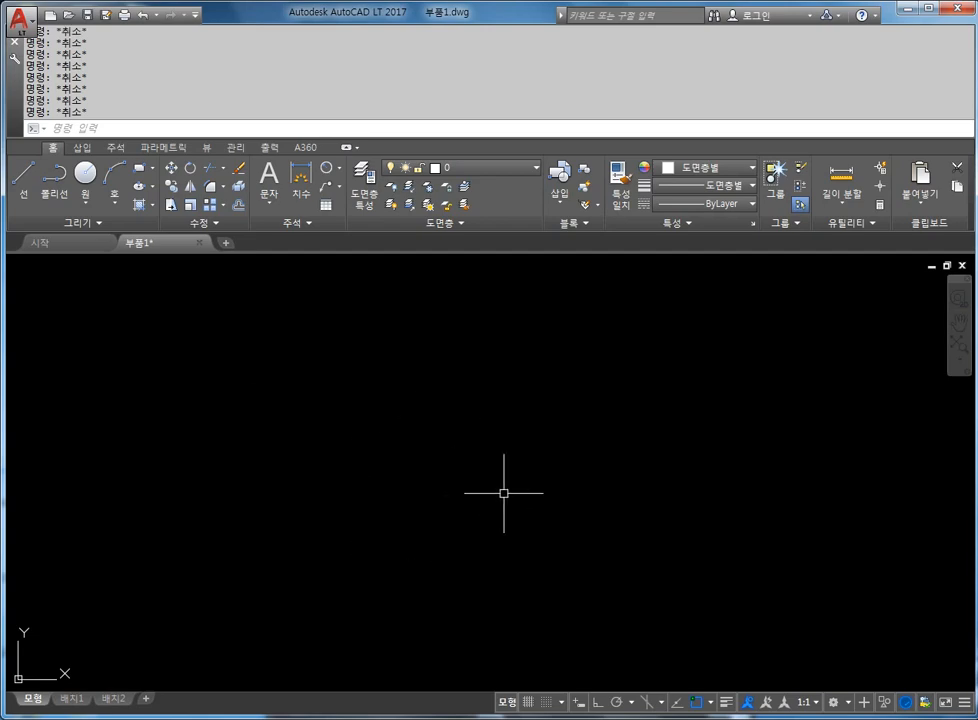
pyautogui.write('c')
pyautogui.press('Return')
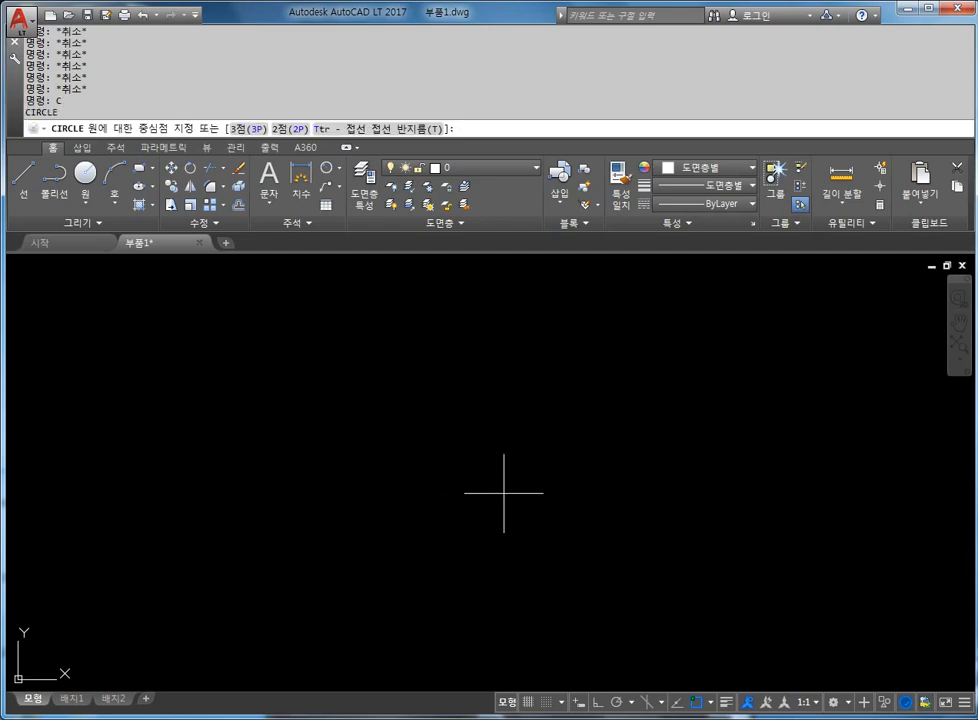
pyautogui.click(404, 430)
pyautogui.click(454, 406)
pyautogui.press('Escape')
pyautogui.scroll(2, 400, 402)
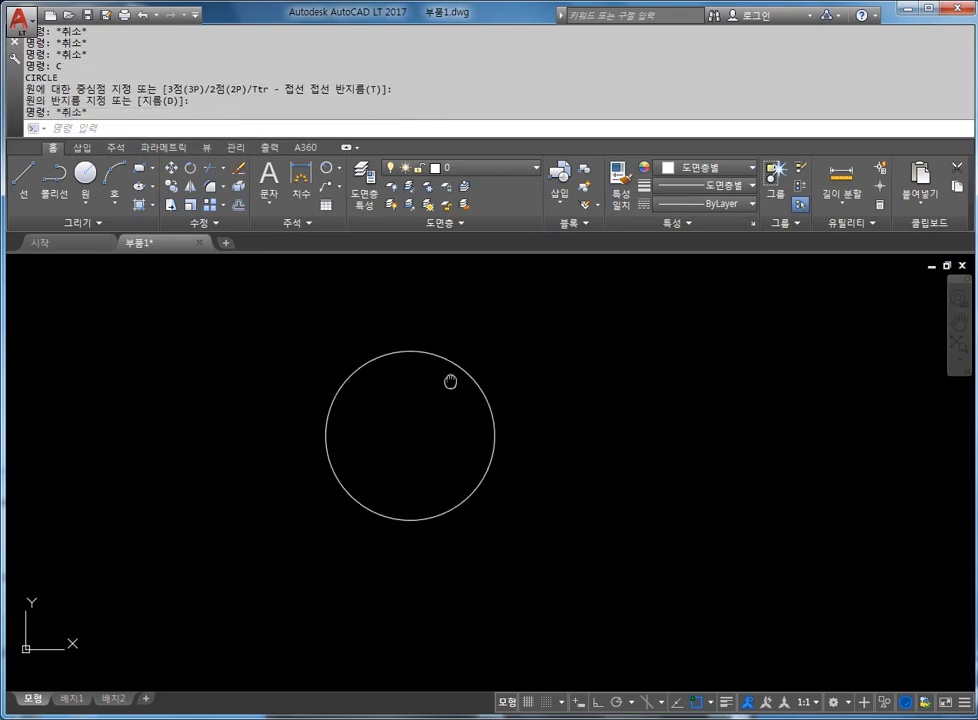
pyautogui.moveTo(450, 381); pyautogui.dragTo(465, 373, button='middle')
pyautogui.press('Escape')
pyautogui.press('Escape')
pyautogui.press('Escape')
pyautogui.press('Escape')
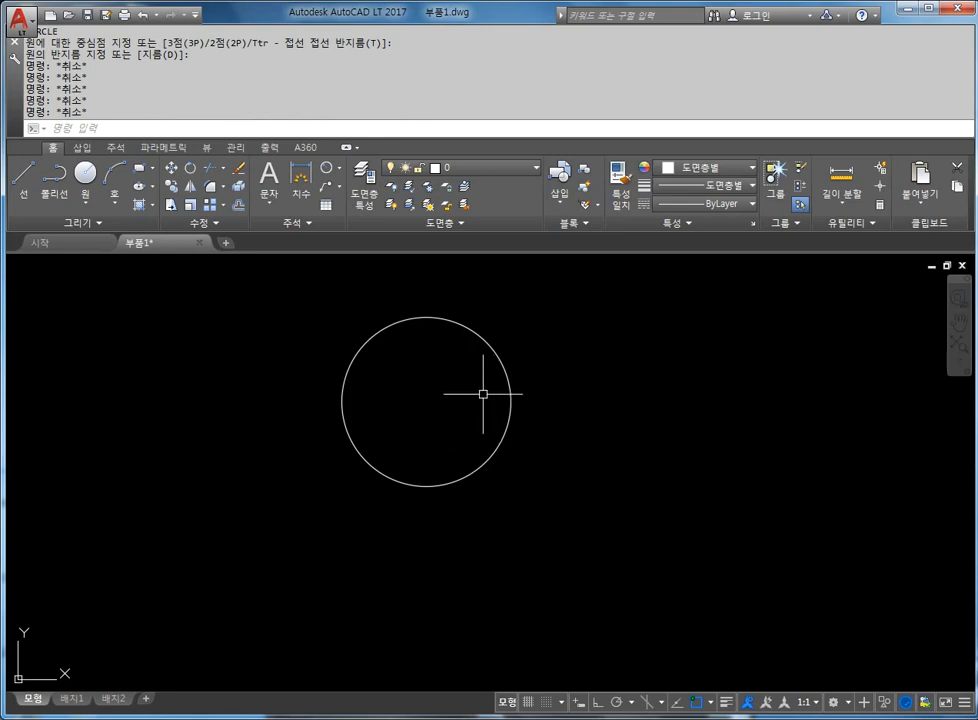
# - Draw a vertical line across the circle from its top quadrant to its bottom quadrant
pyautogui.moveTo(468, 389); pyautogui.dragTo(476, 400, button='middle')
pyautogui.press('Escape')
pyautogui.press('Escape')
pyautogui.press('Escape')
pyautogui.write('l')
pyautogui.press('Return')
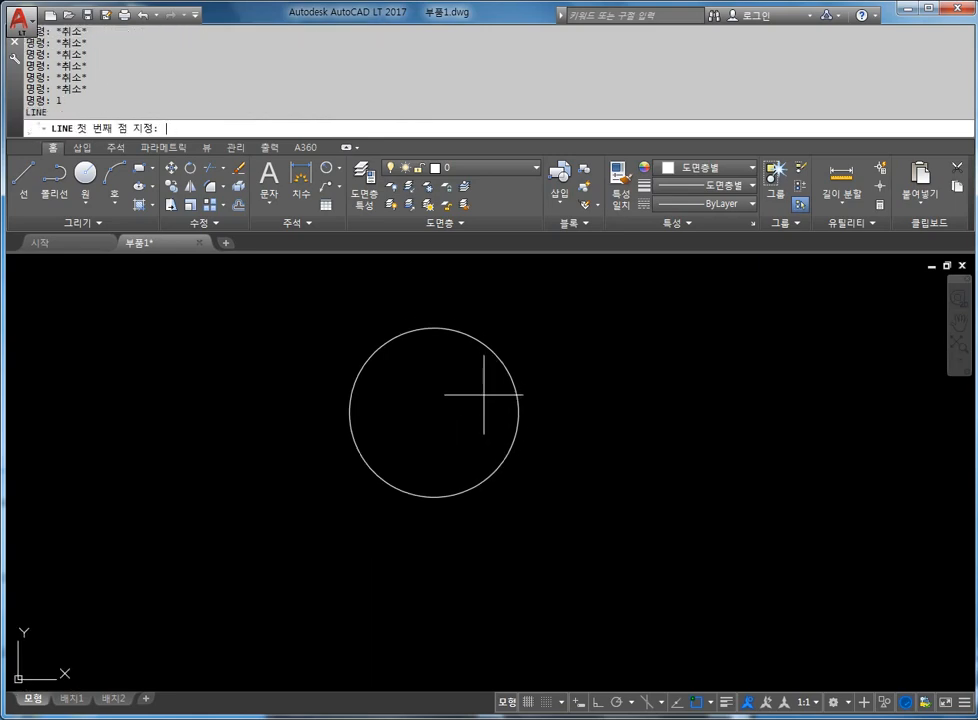
pyautogui.click(434, 328)
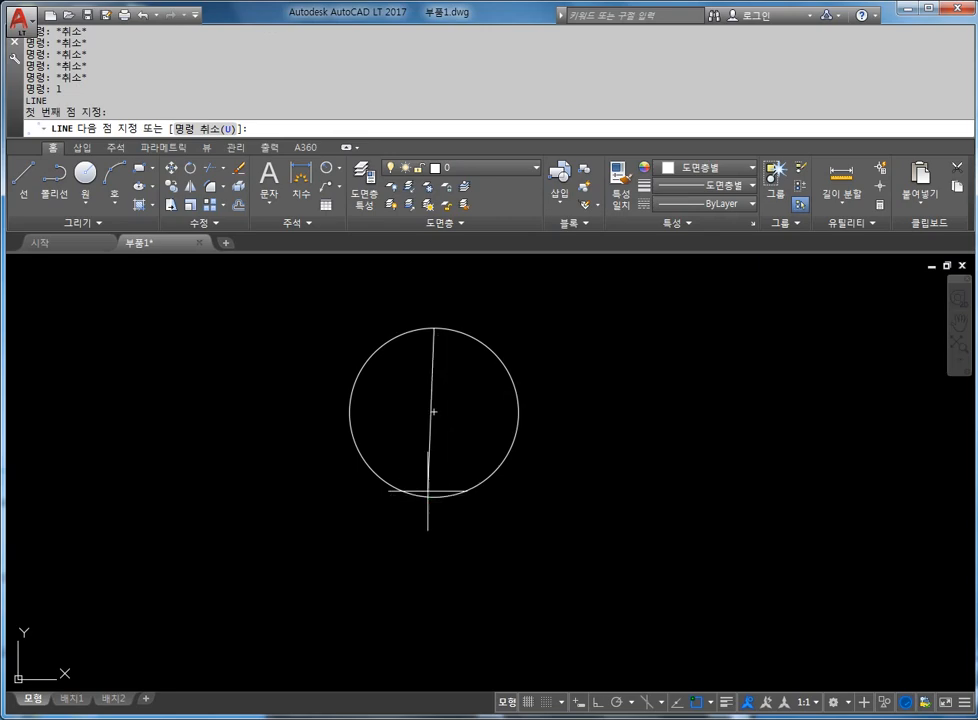
pyautogui.click(434, 496)
pyautogui.press('Escape')
pyautogui.press('Escape')
# - Draw a horizontal line across the circle from its left quadrant to its right quadrant
pyautogui.press('Return')
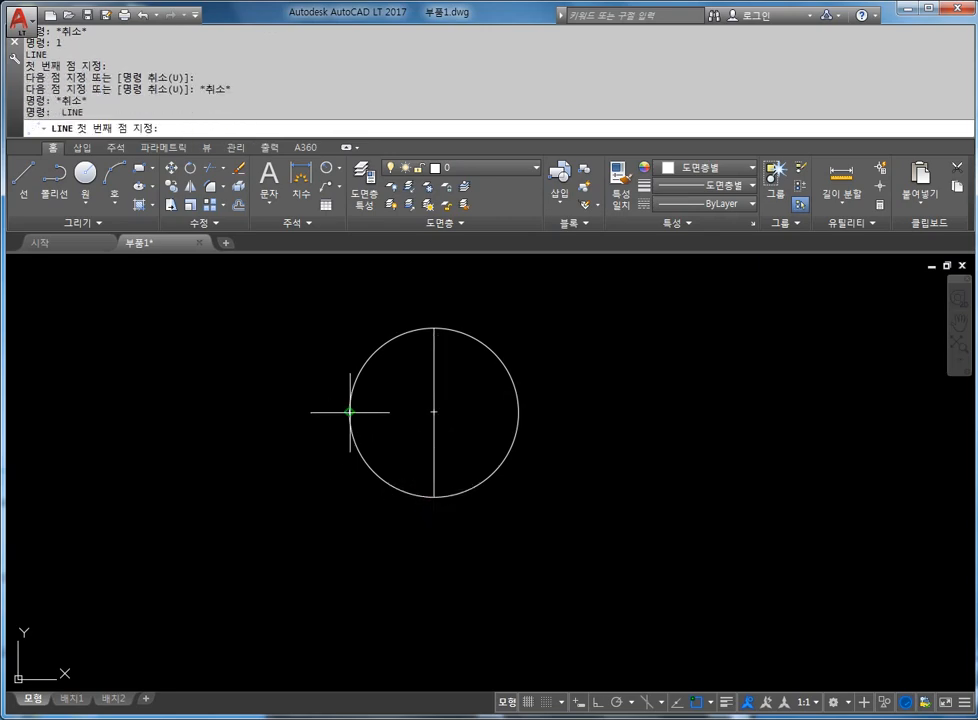
pyautogui.click(349, 411)
pyautogui.click(518, 411)
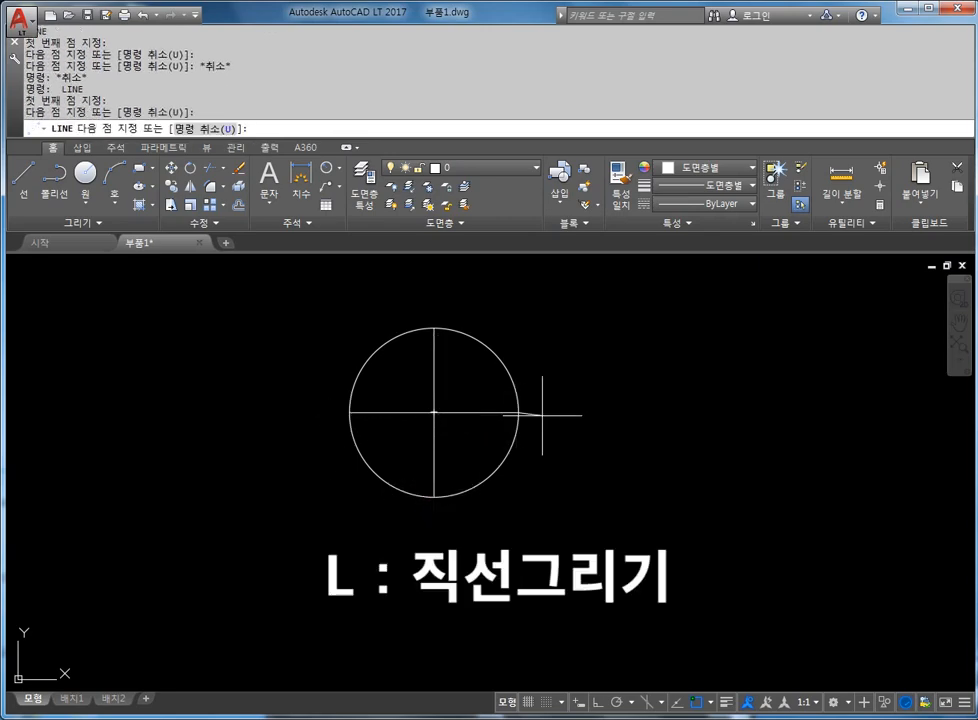
pyautogui.press('Escape')
pyautogui.press('Escape')
pyautogui.press('Escape')
pyautogui.press('Escape')
pyautogui.write('l')
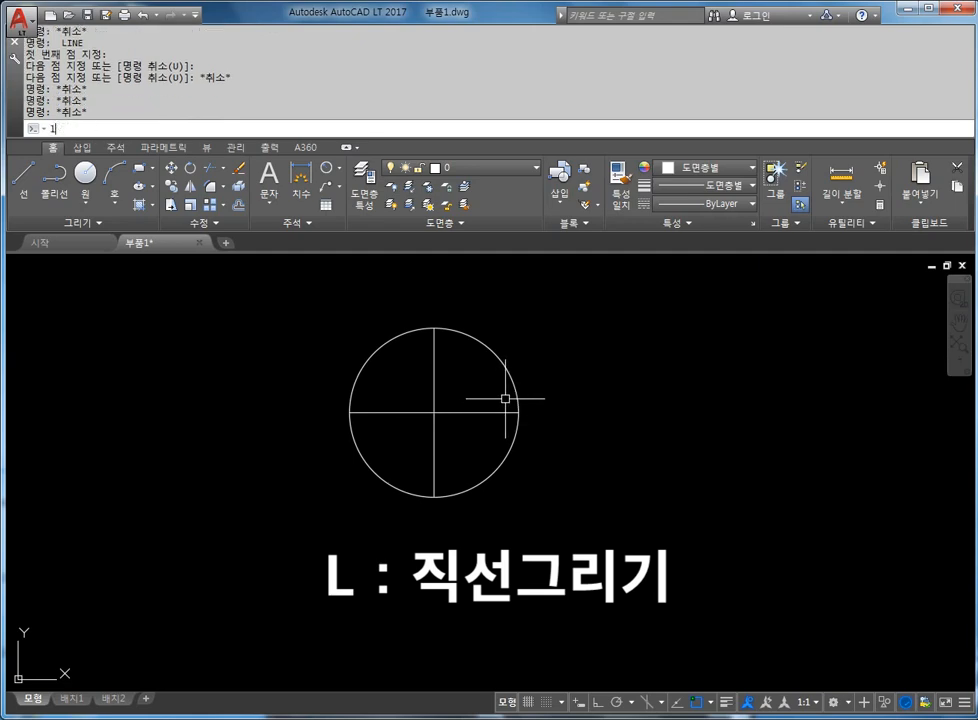
pyautogui.press('Return')
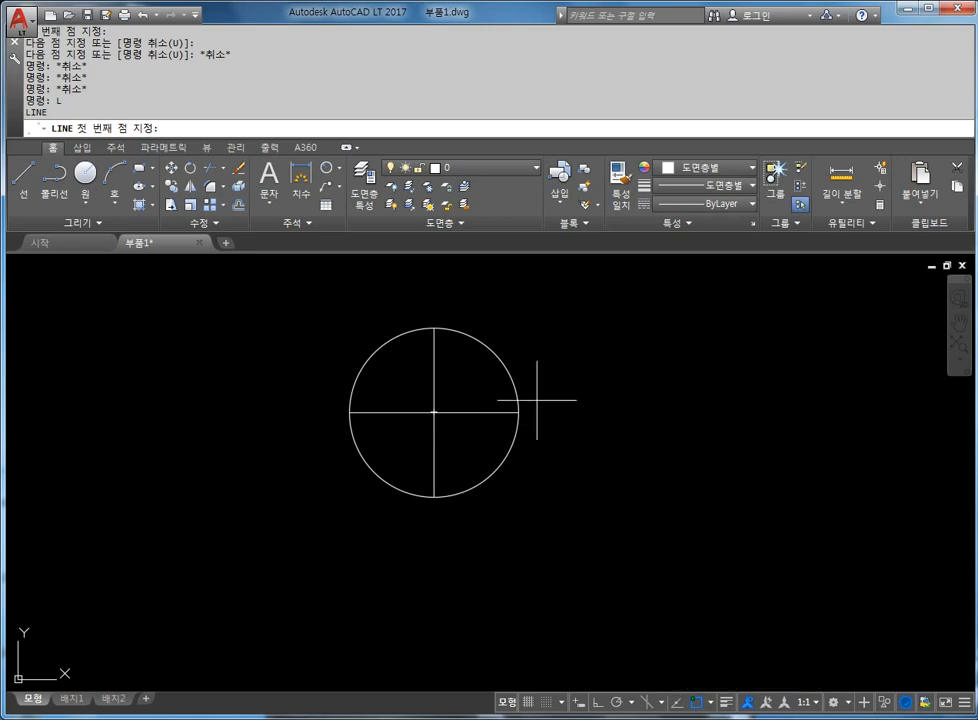
pyautogui.scroll(2, 471, 386)
pyautogui.press('Escape')
pyautogui.moveTo(471, 386); pyautogui.dragTo(537, 378, button='middle')
pyautogui.press('Escape')
pyautogui.press('Escape')
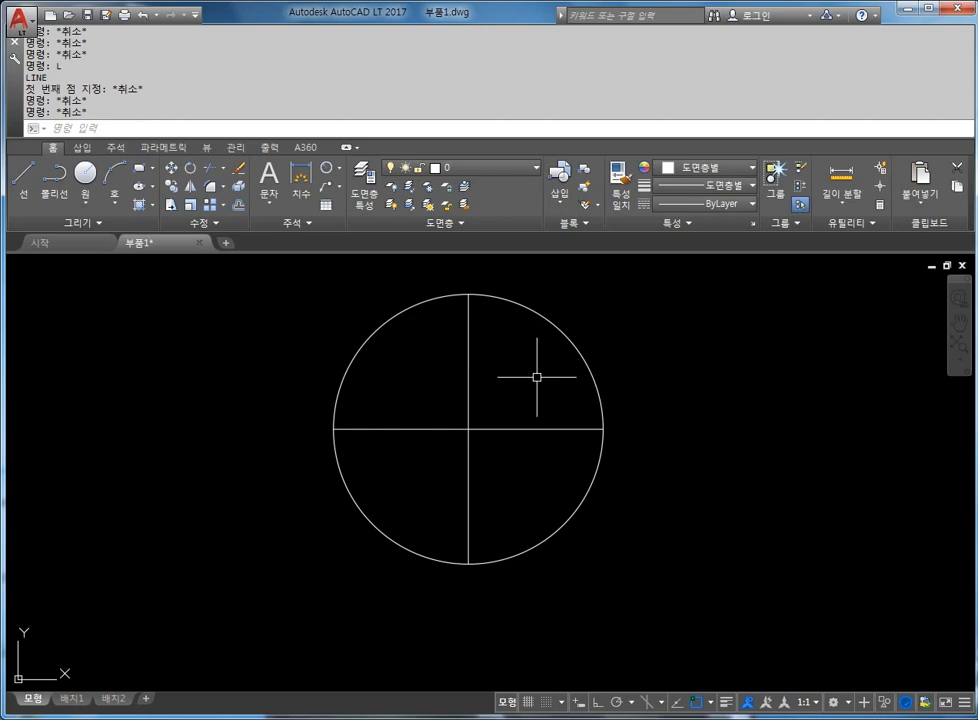
# - Trim away the circle's upper half and the vertical line's lower half, using only the horizontal line as the cutting edge
pyautogui.write('TR')
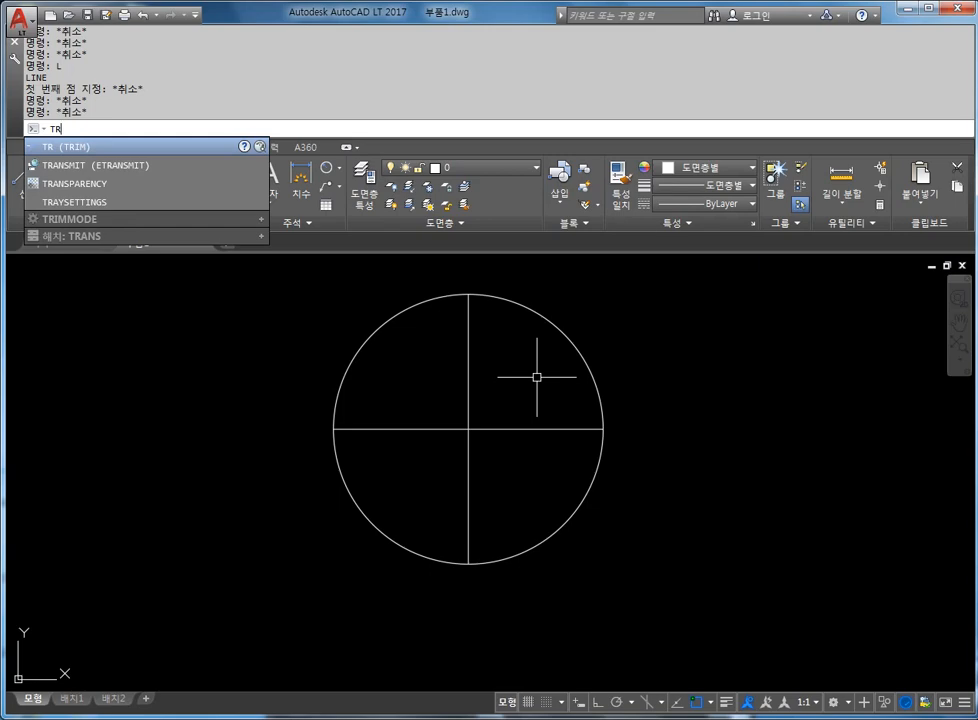
pyautogui.press('Return')
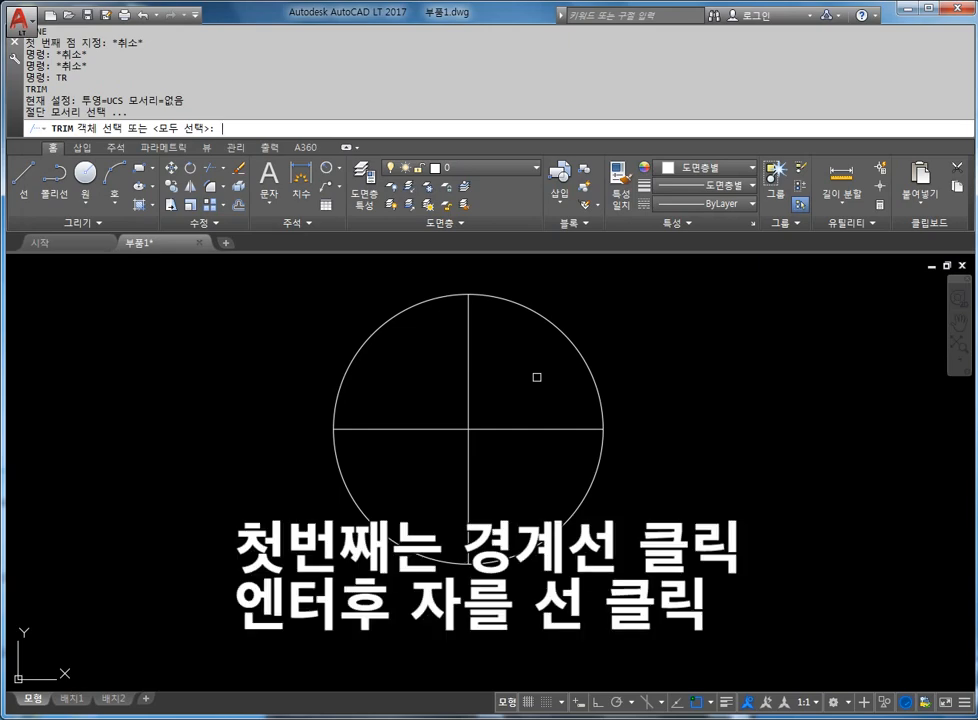
pyautogui.click(518, 429)
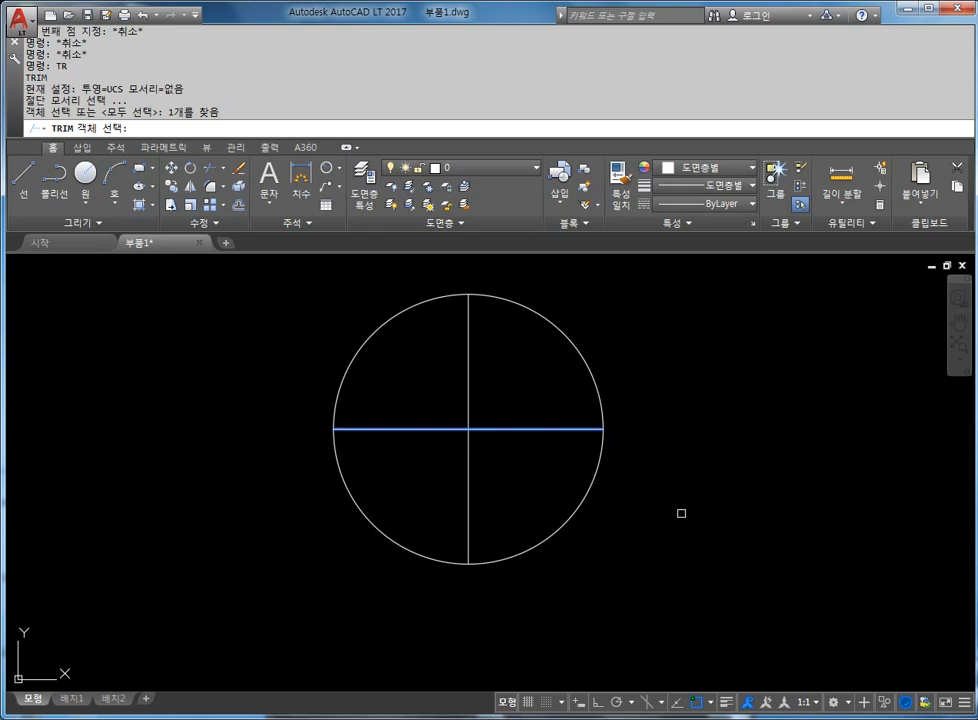
pyautogui.press('Return')
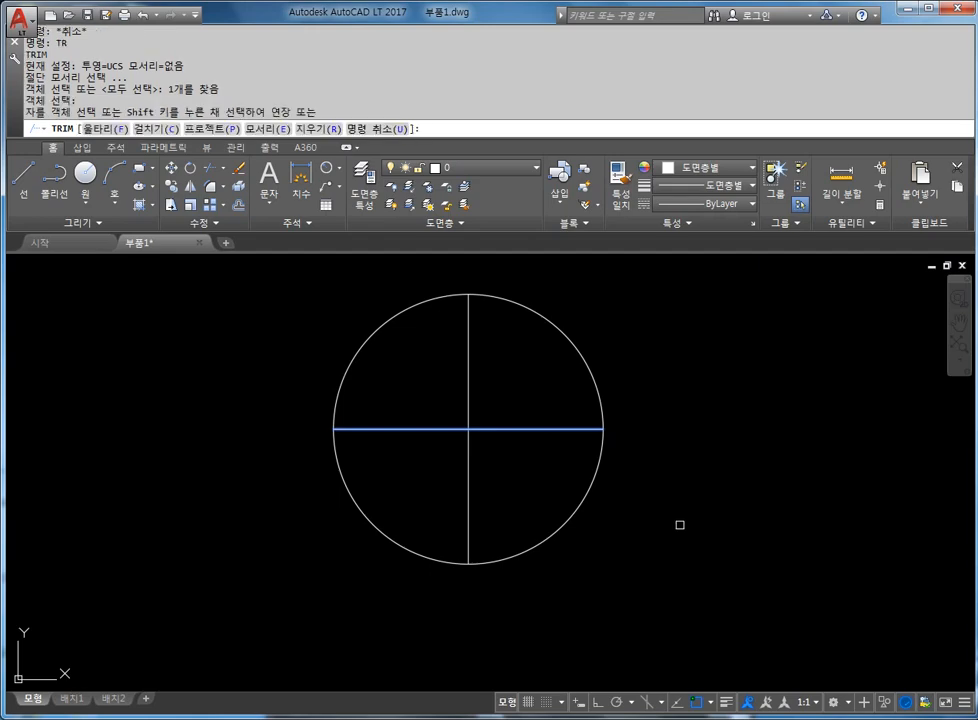
pyautogui.click(540, 430)
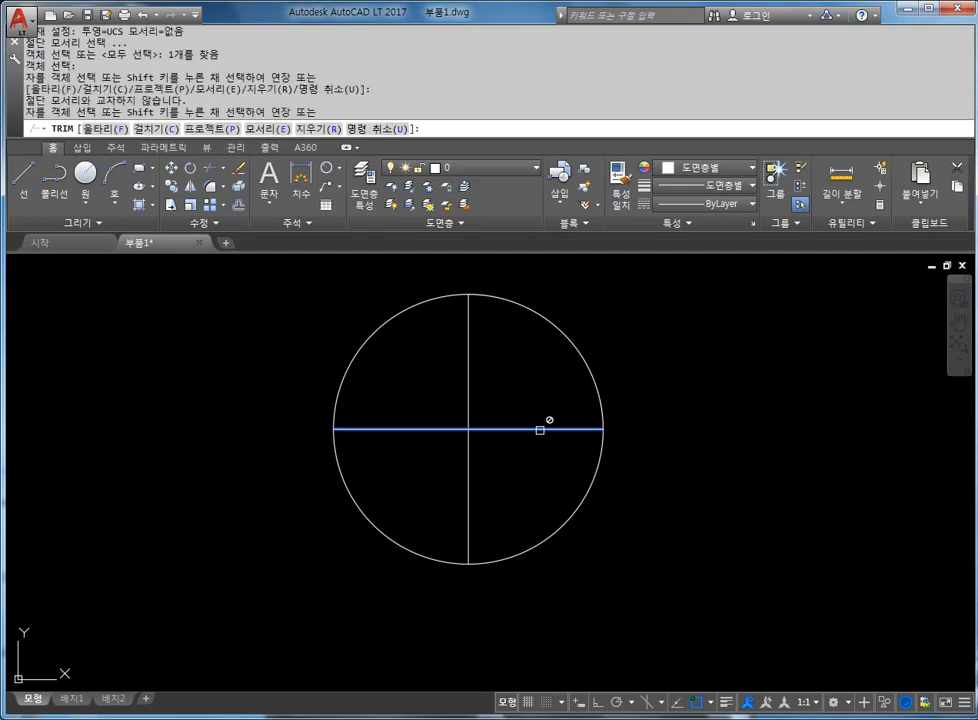
pyautogui.click(546, 321)
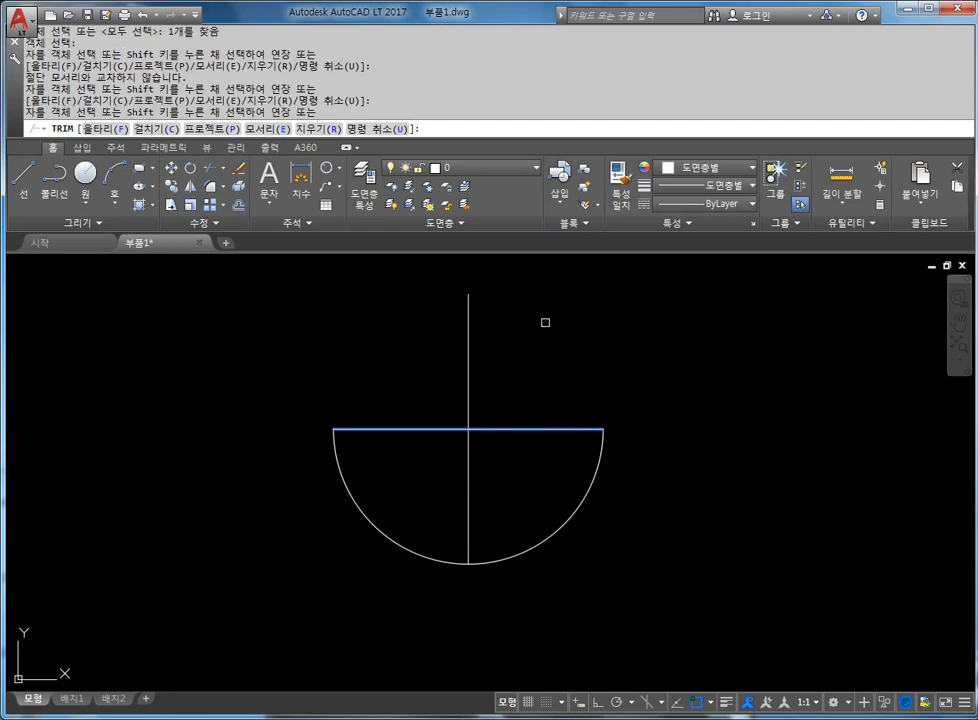
pyautogui.click(469, 467)
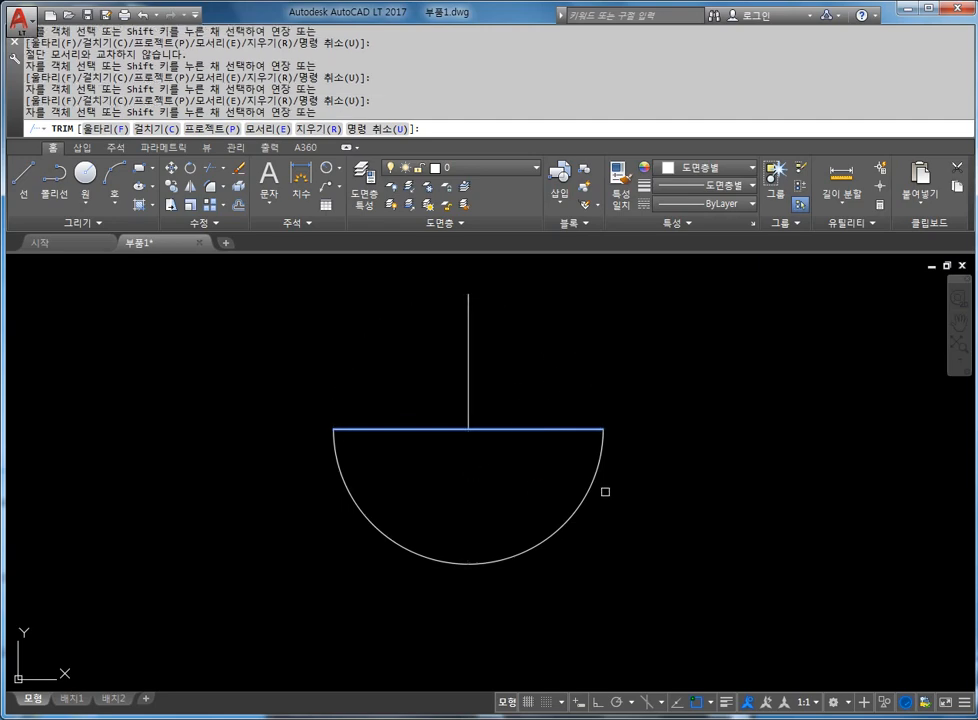
pyautogui.click(601, 451)
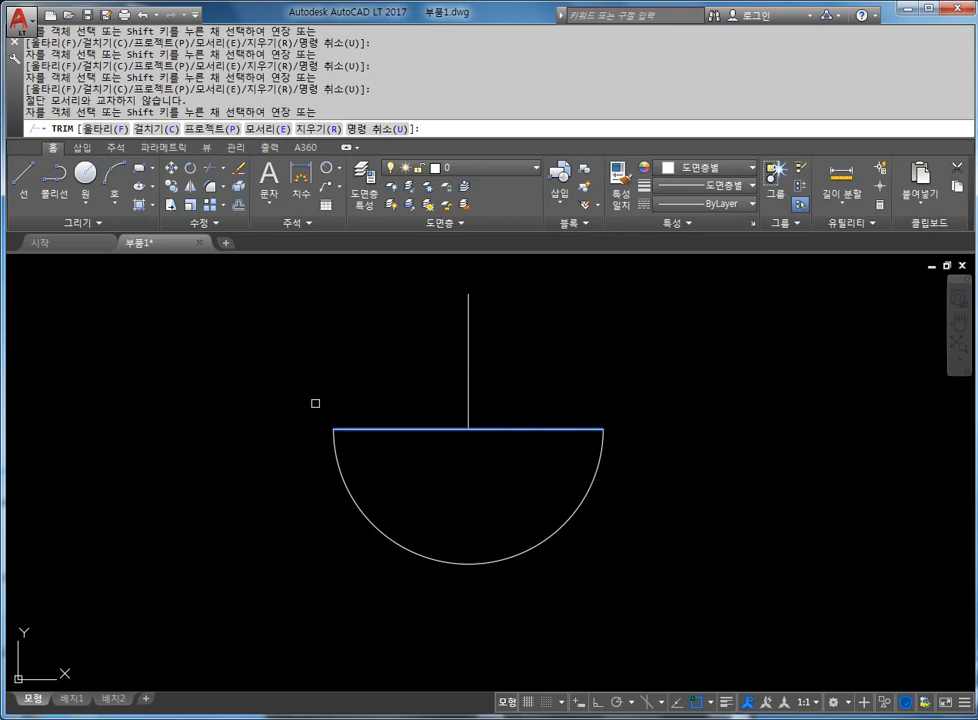
pyautogui.click(541, 432)
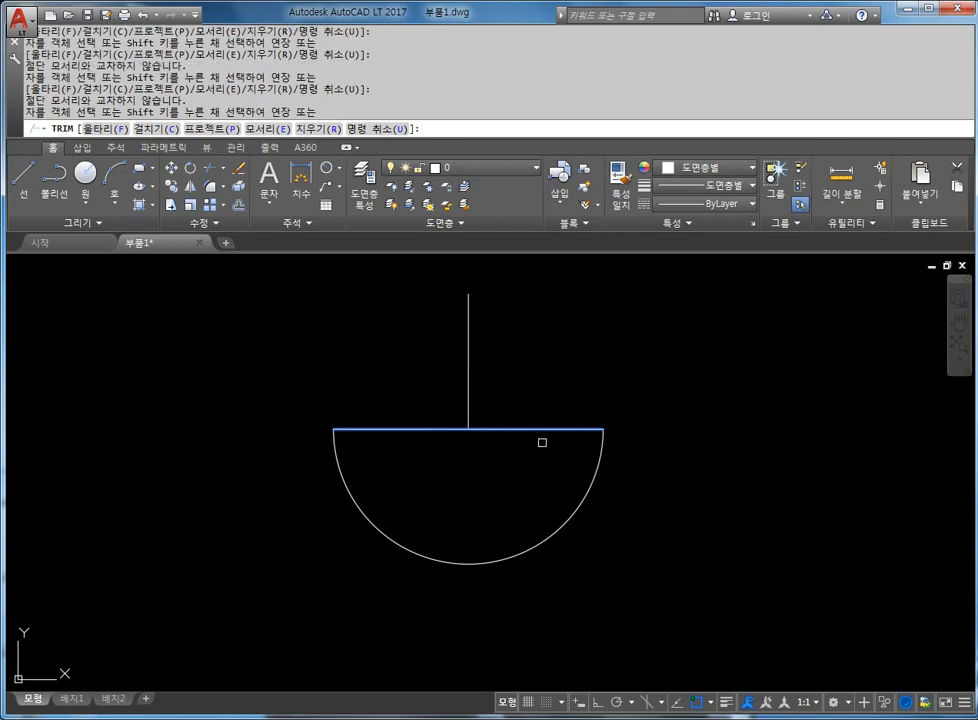
# - Undo the trims of the circle's upper half and the vertical line's lower half
pyautogui.write('u')
pyautogui.press('Return')
pyautogui.write('u')
pyautogui.press('Return')
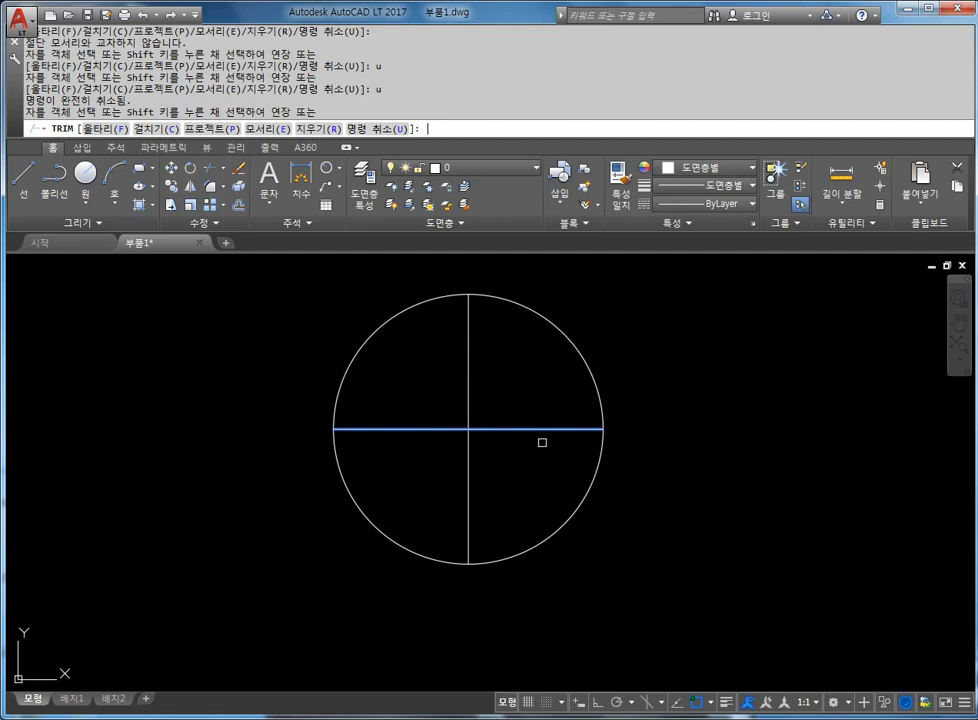
# - Try to trim the right half of the horizontal line while it serves as the cutting edge
pyautogui.click(542, 430)
pyautogui.click(520, 430)
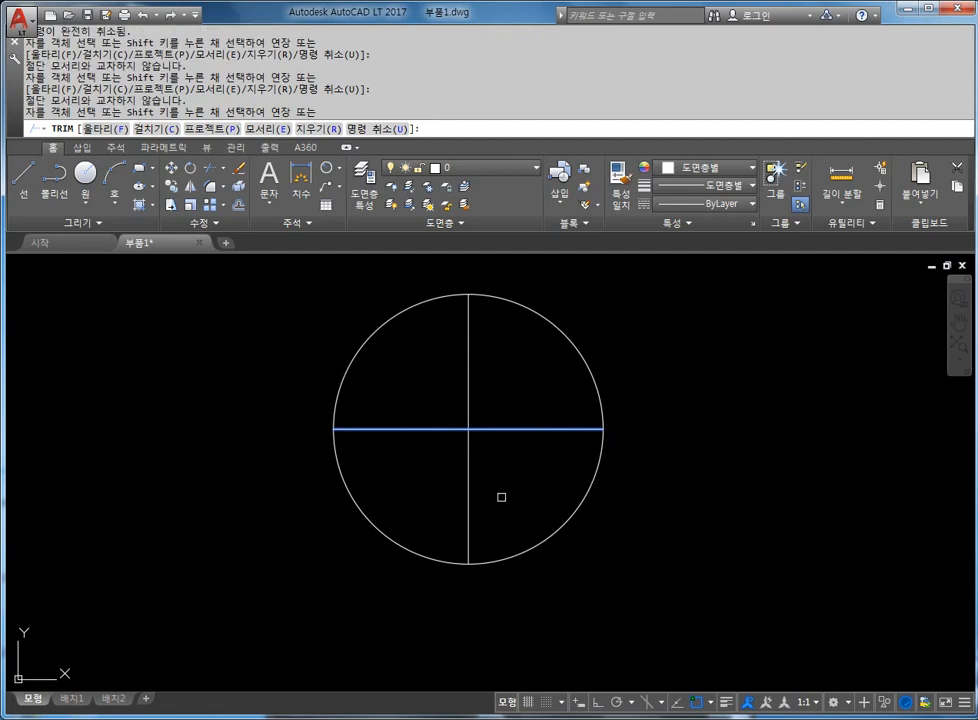
pyautogui.click(501, 434)
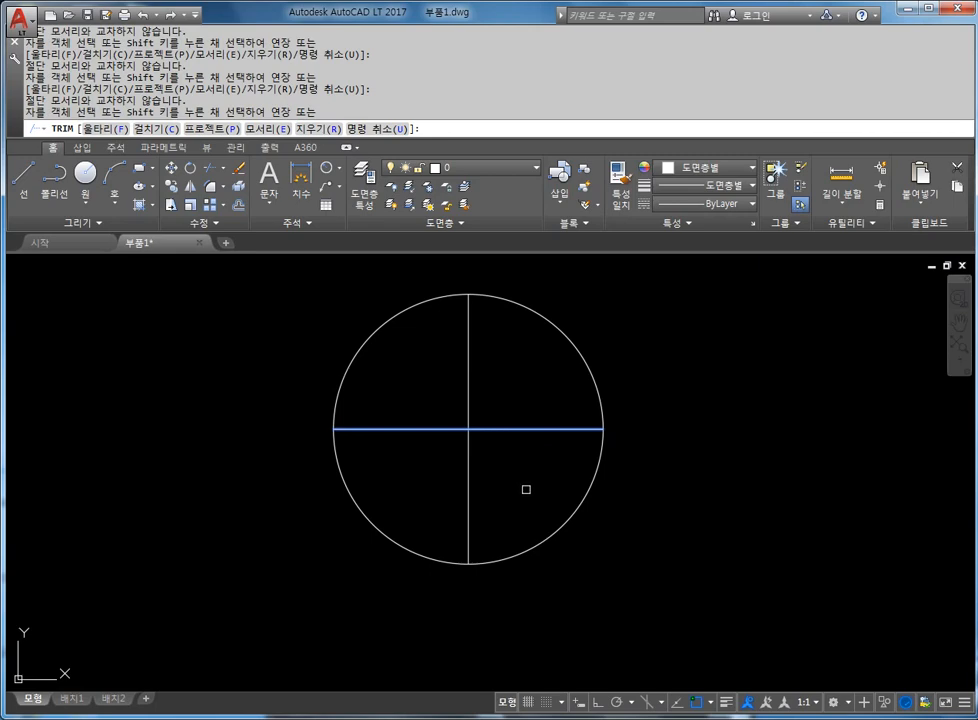
pyautogui.press('Escape')
pyautogui.press('Escape')
pyautogui.press('Escape')
pyautogui.press('Escape')
pyautogui.press('Escape')
pyautogui.press('Escape')
pyautogui.press('Escape')
pyautogui.press('Escape')
pyautogui.press('Escape')
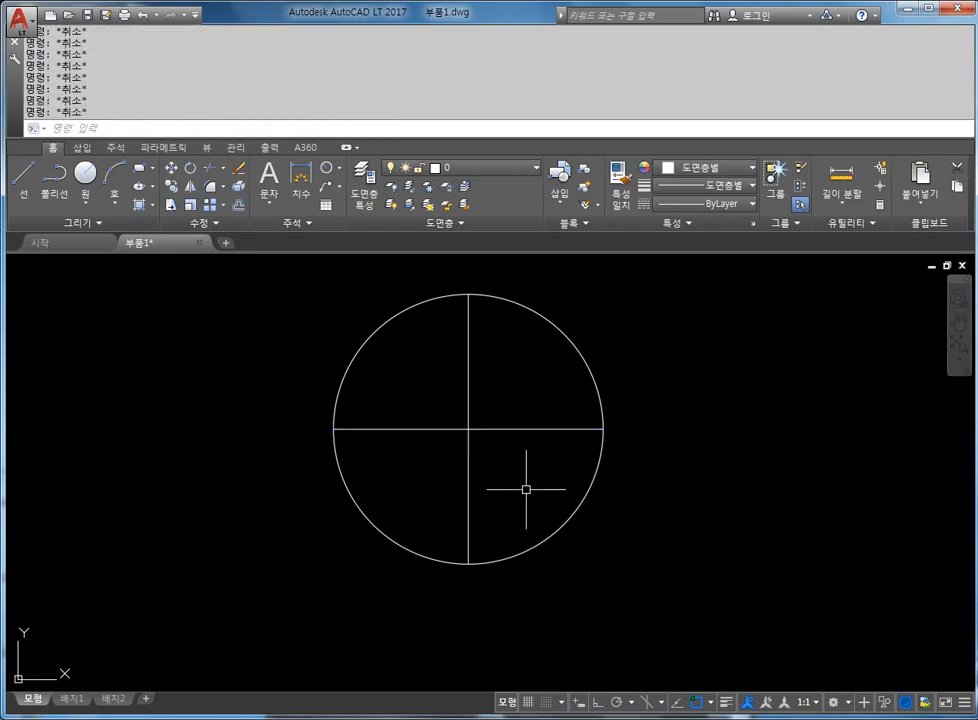
# - Trim away the circle's upper-left and lower-right quarter arcs, using all objects as cutting edges
pyautogui.write('TR')
pyautogui.press('Return')
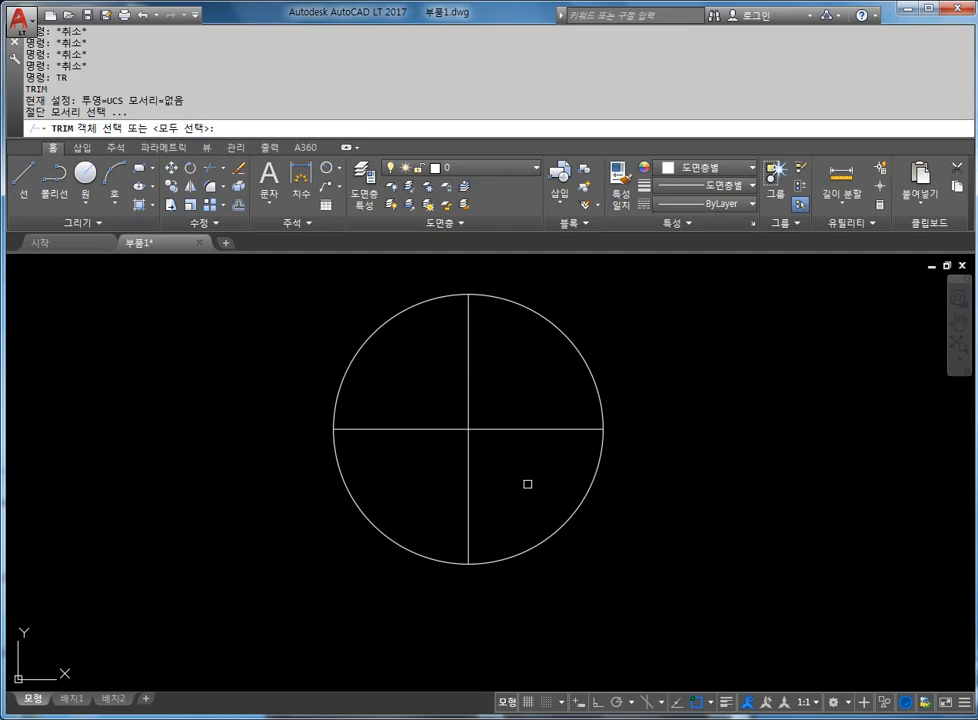
pyautogui.press('Return')
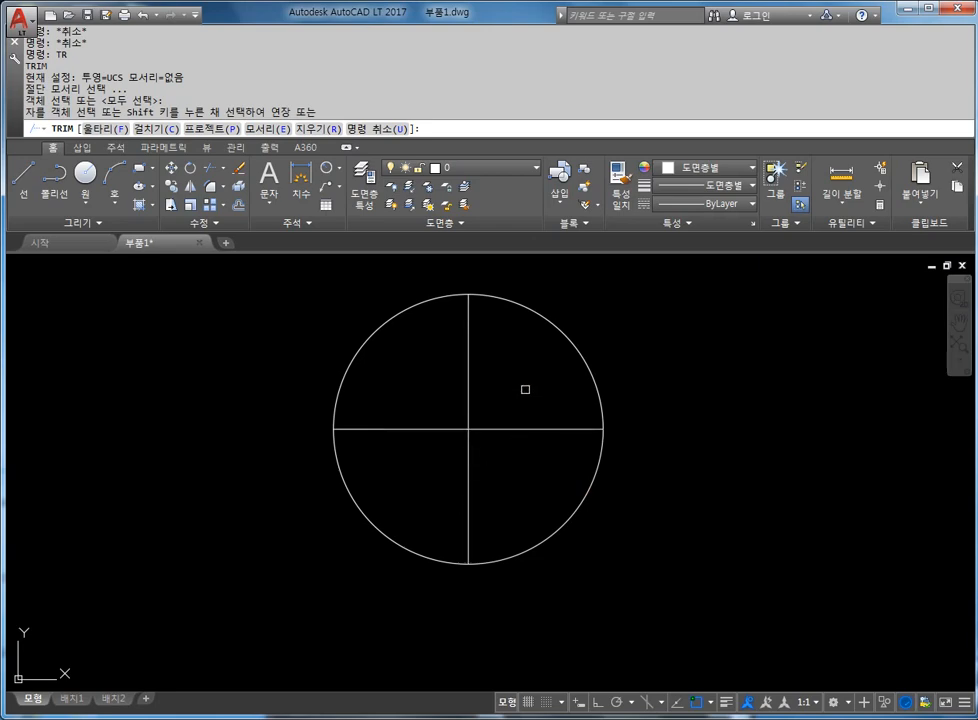
pyautogui.click(400, 314)
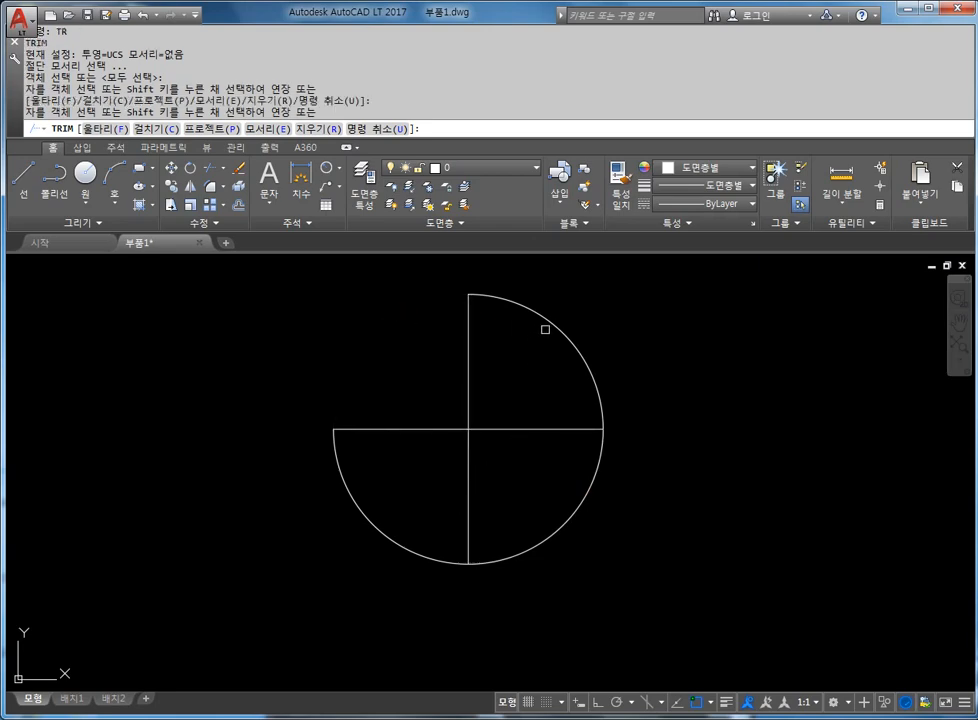
pyautogui.click(563, 524)
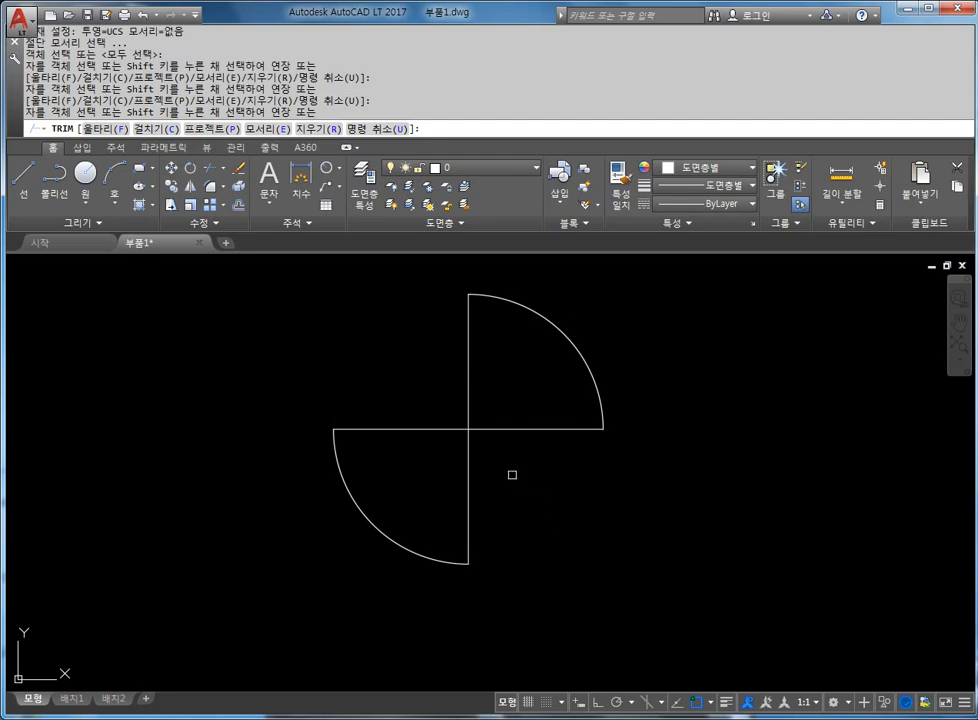
# - Trim away the left half of the horizontal line and the upper half of the vertical line
pyautogui.click(447, 429)
pyautogui.click(509, 428)
pyautogui.click(508, 428)
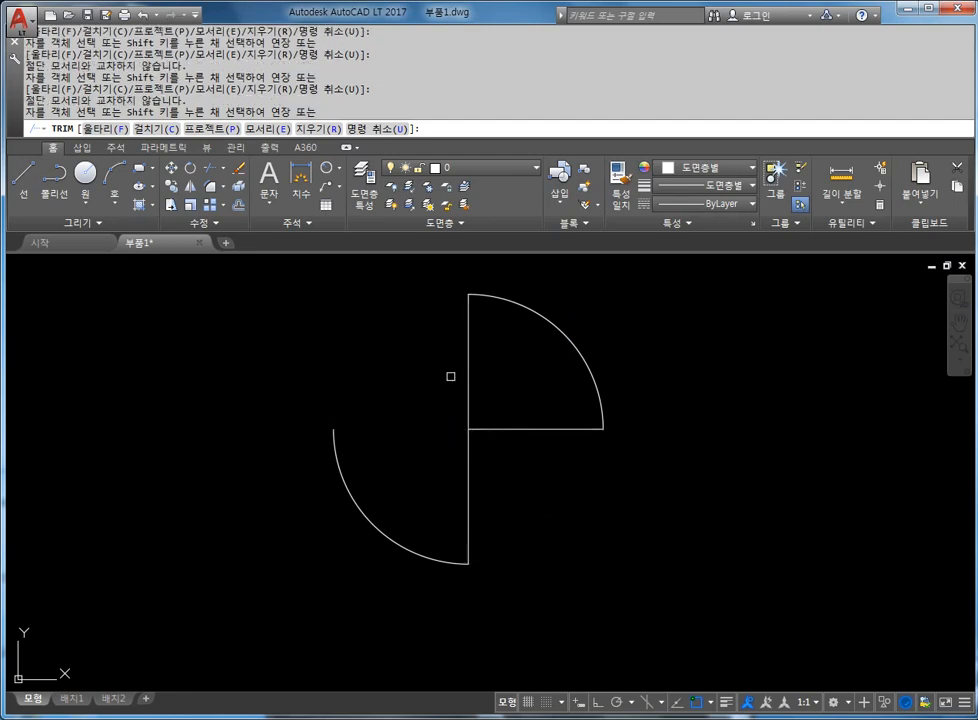
pyautogui.click(471, 357)
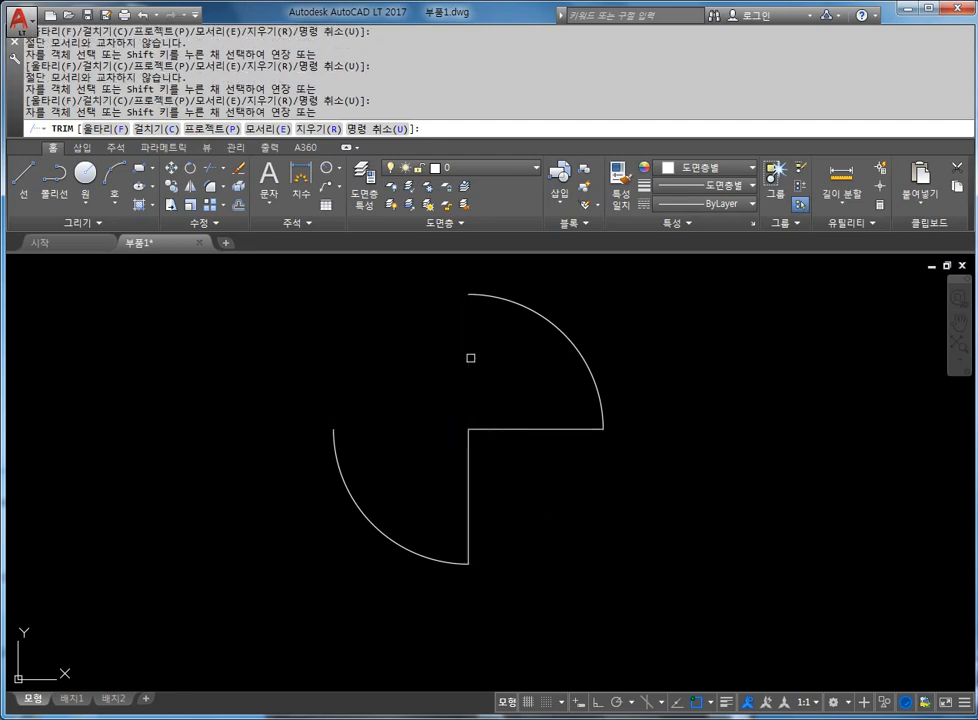
pyautogui.click(528, 430)
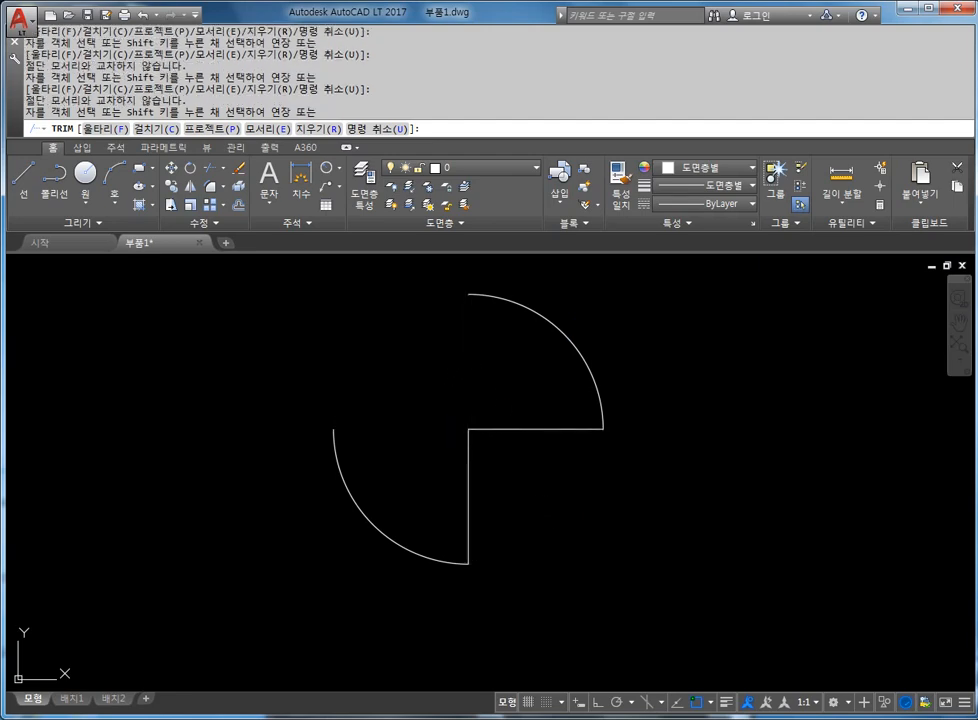
pyautogui.click(570, 339)
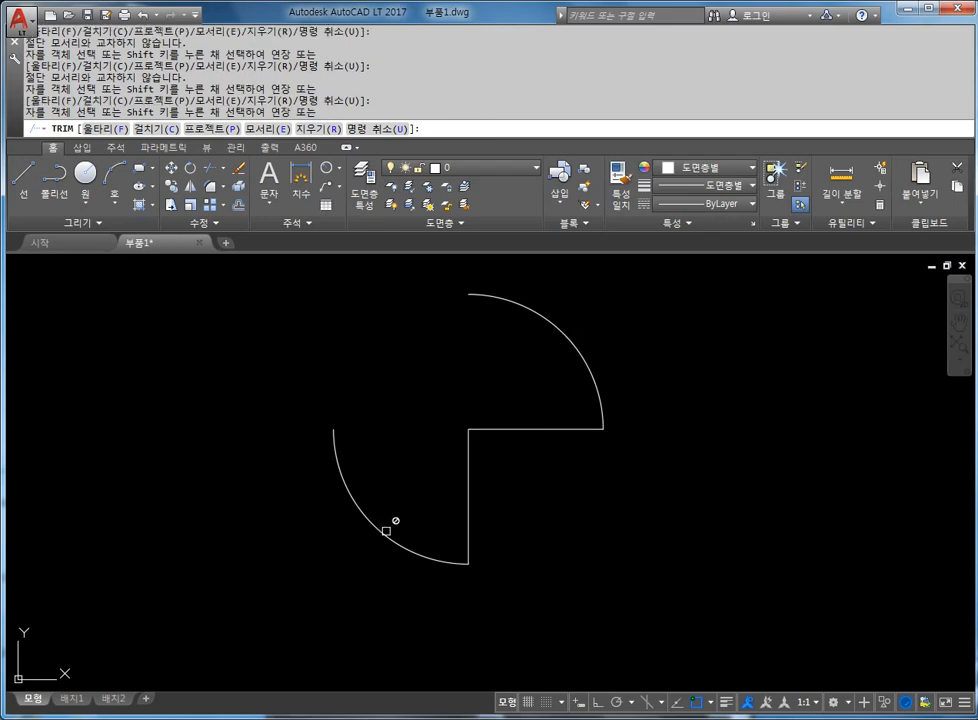
pyautogui.press('Escape')
pyautogui.press('Escape')
pyautogui.press('Escape')
pyautogui.press('Escape')
pyautogui.press('Escape')
pyautogui.press('Escape')
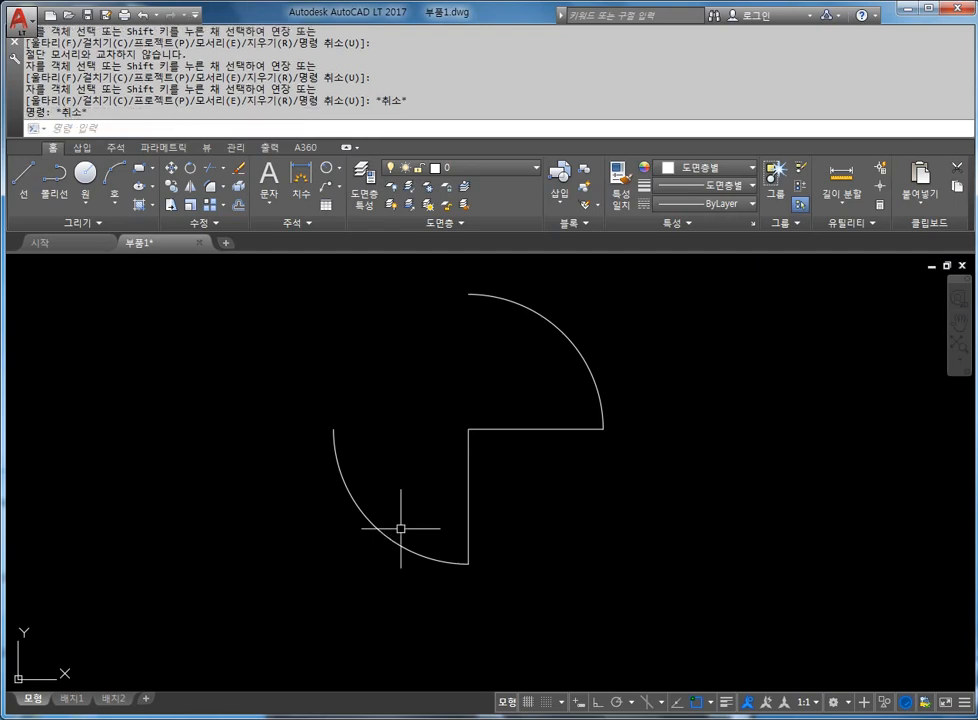
# - Delete the remaining lower-left quarter arc
pyautogui.click(368, 521)
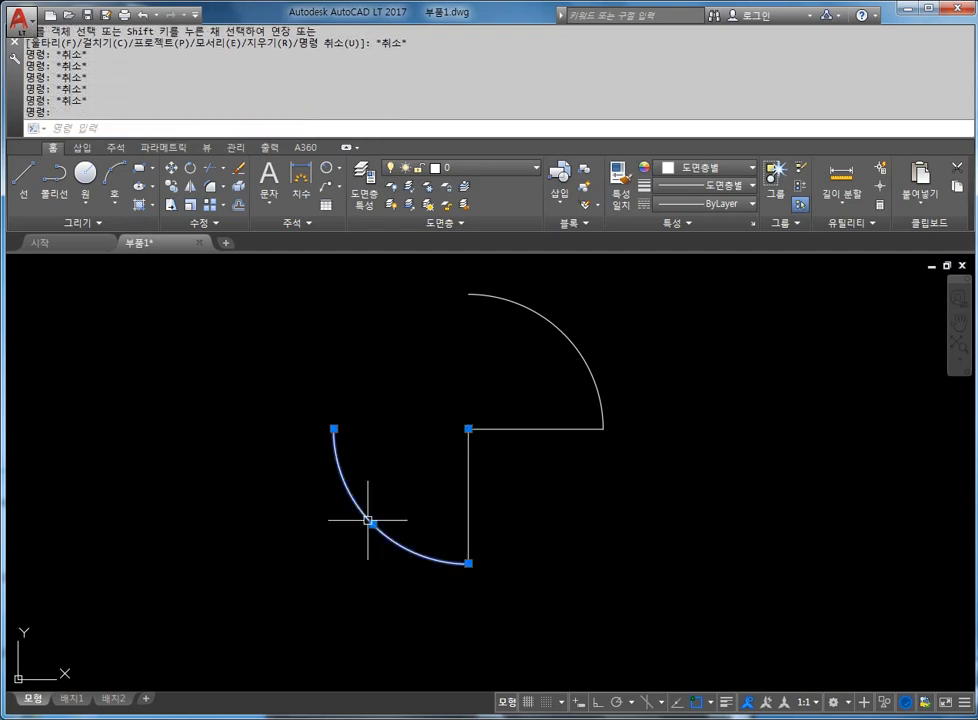
pyautogui.press('Delete')
pyautogui.press('Escape')
pyautogui.press('Escape')
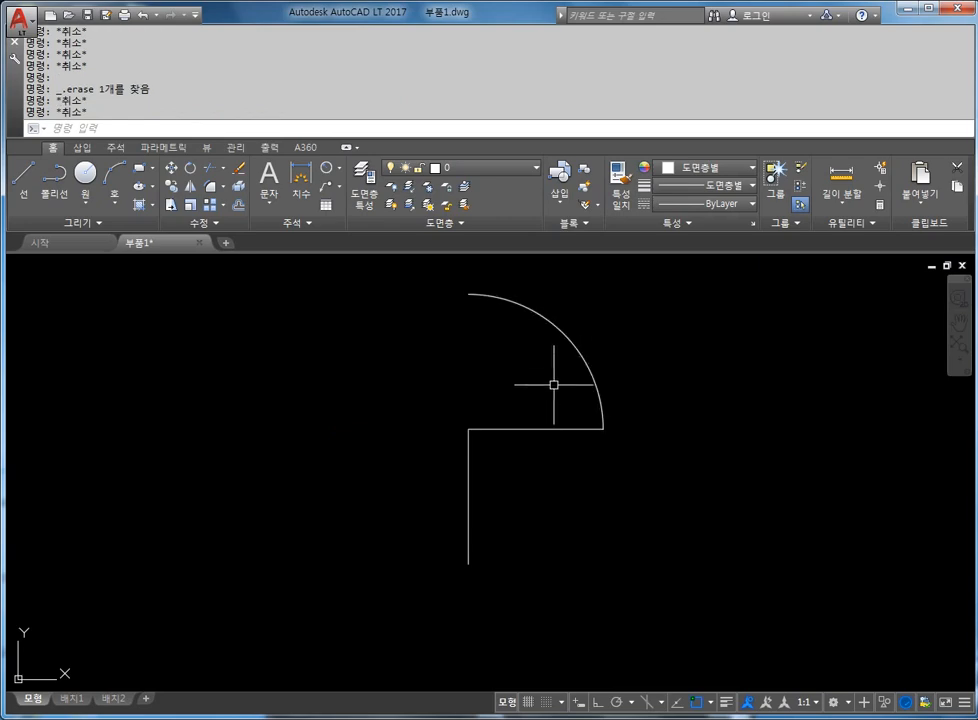
# - Delete the remaining right half of the horizontal line
pyautogui.click(546, 428)
pyautogui.press('Delete')
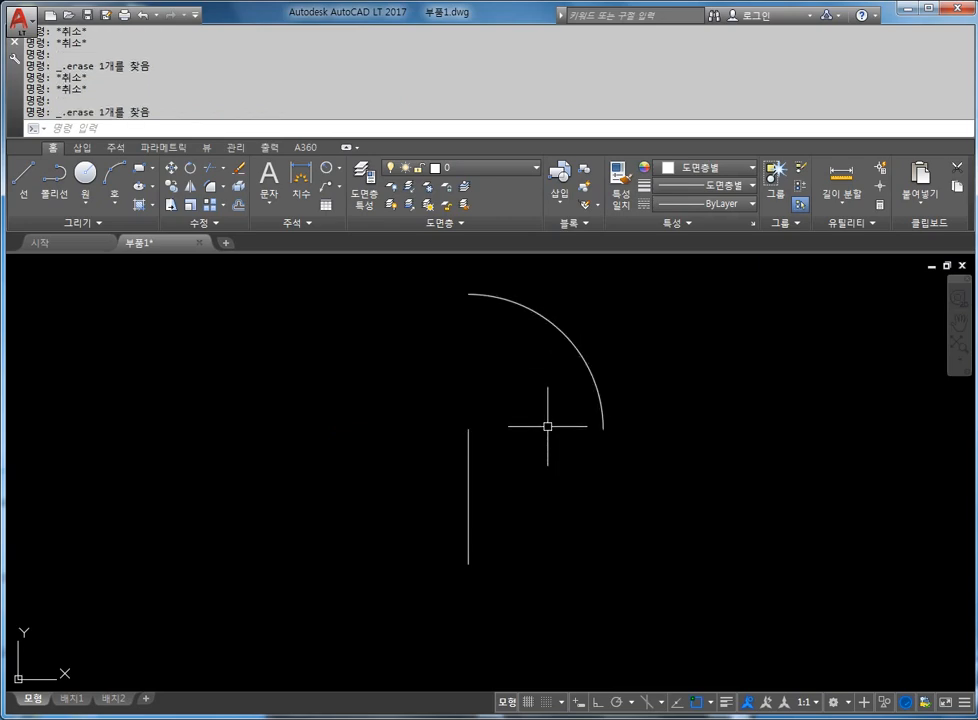
pyautogui.press('Escape')
pyautogui.press('Escape')
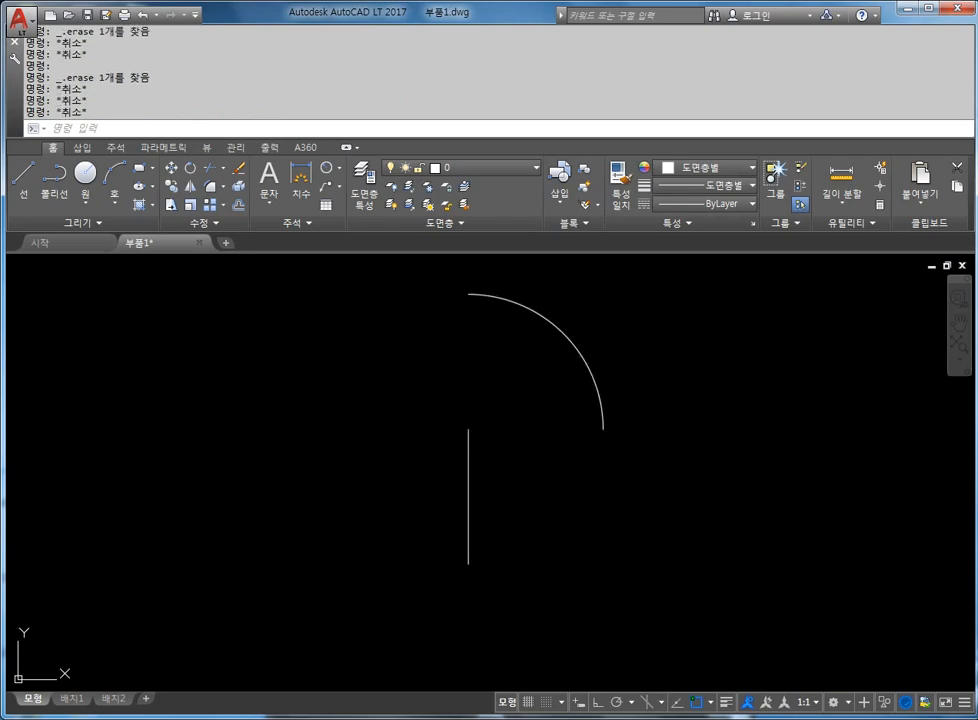
pyautogui.press('Escape')
pyautogui.press('Escape')
pyautogui.press('Escape')
pyautogui.press('Escape')
# - Undo the recent deletions and trims to restore the full circle and both crossing lines
pyautogui.write('u')
pyautogui.press('Return')
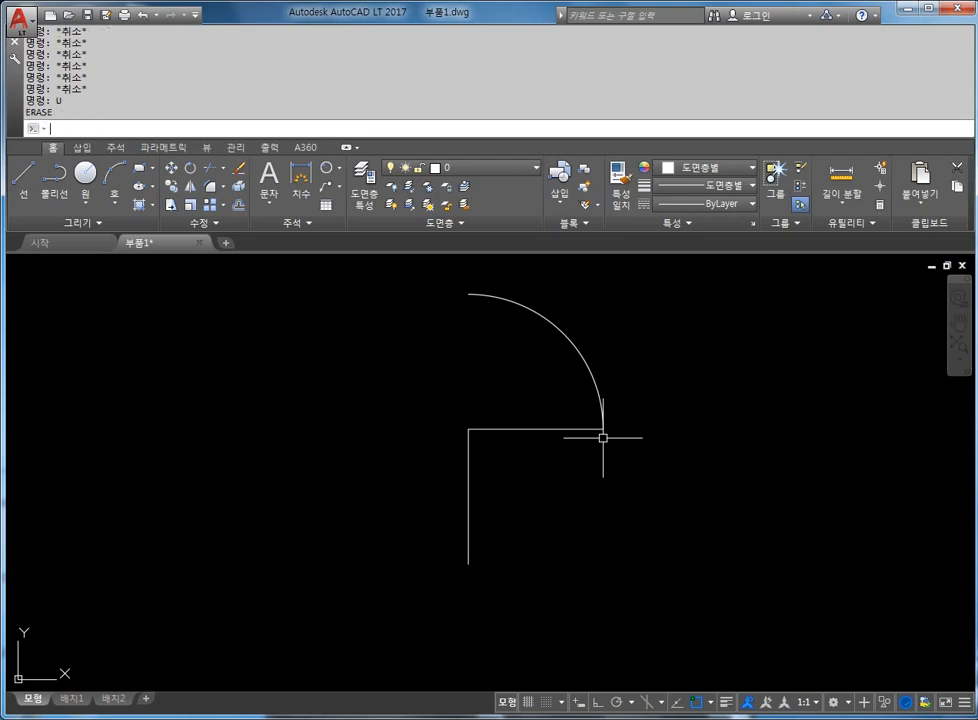
pyautogui.write('u')
pyautogui.press('Return')
pyautogui.write('u')
pyautogui.press('Return')
pyautogui.write('u')
pyautogui.press('Return')
pyautogui.press('Escape')
pyautogui.press('Escape')
pyautogui.press('Escape')
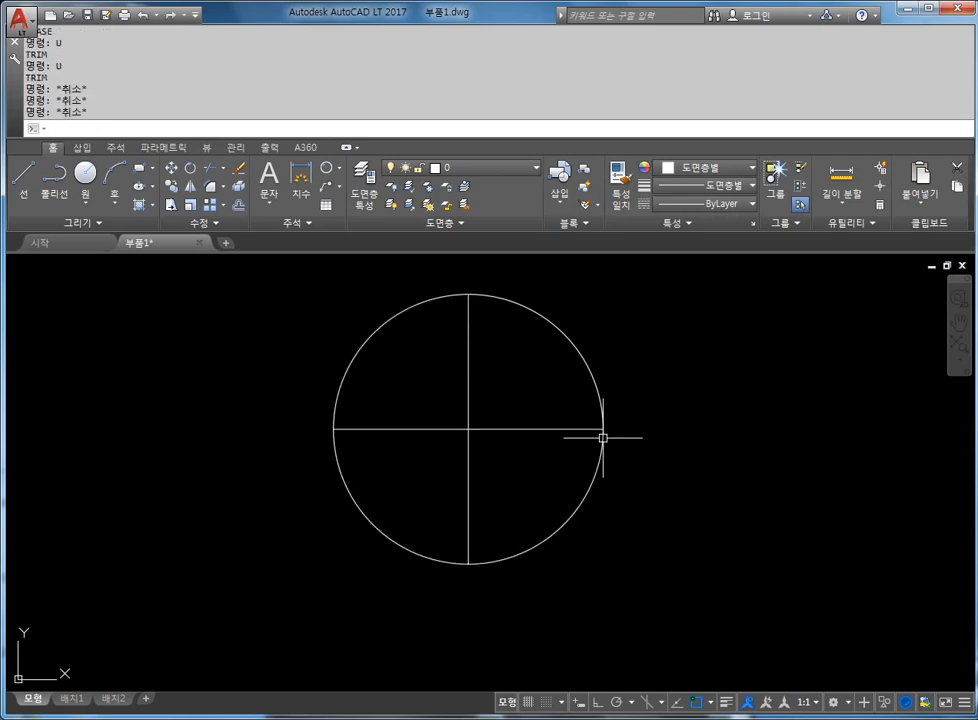
# - Trim away the circle's upper-left and lower-right quarter arcs, using all objects as cutting edges
pyautogui.write('TR')
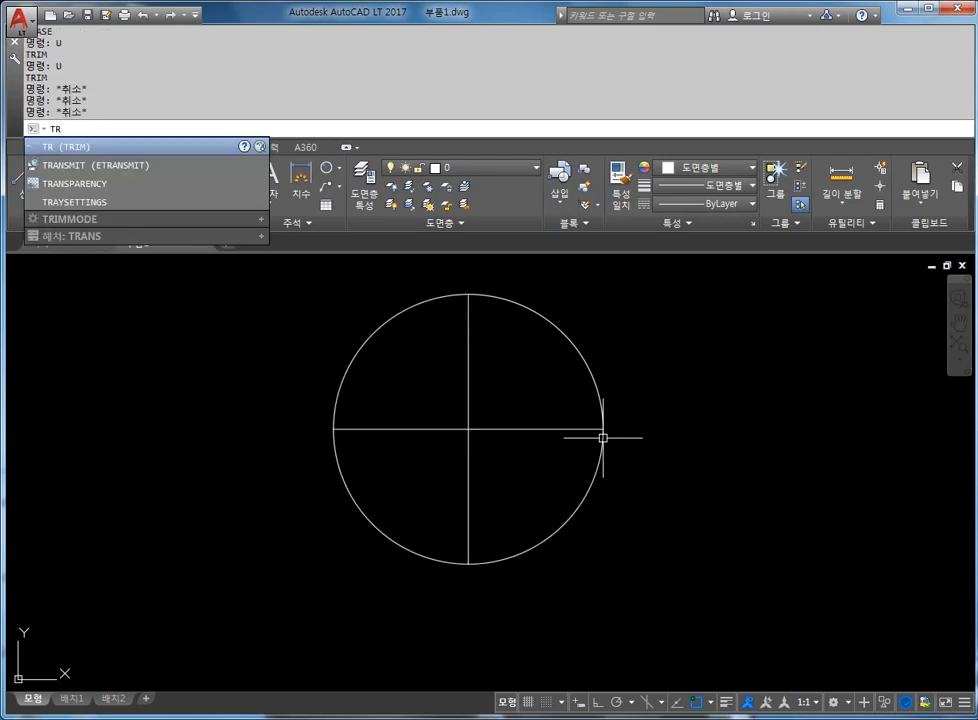
pyautogui.press('Return')
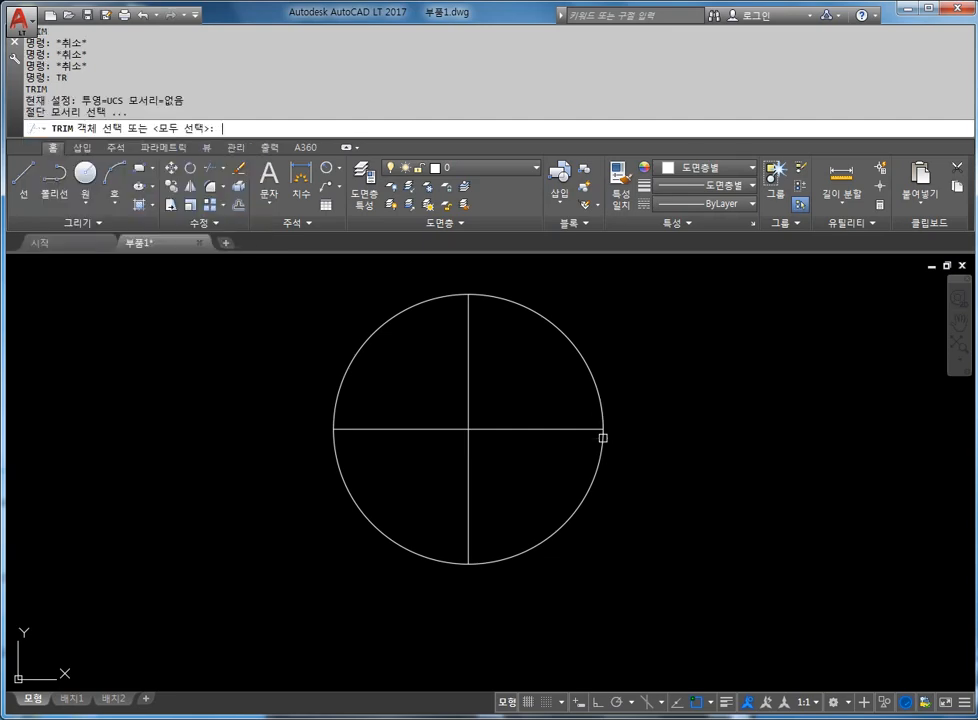
pyautogui.press('Return')
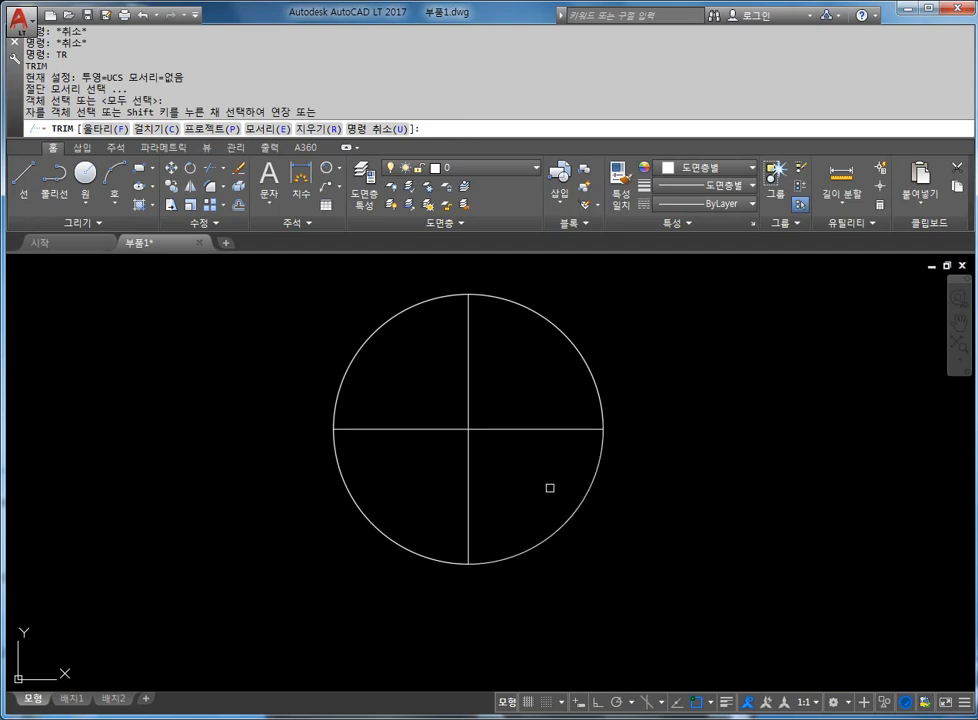
pyautogui.click(388, 323)
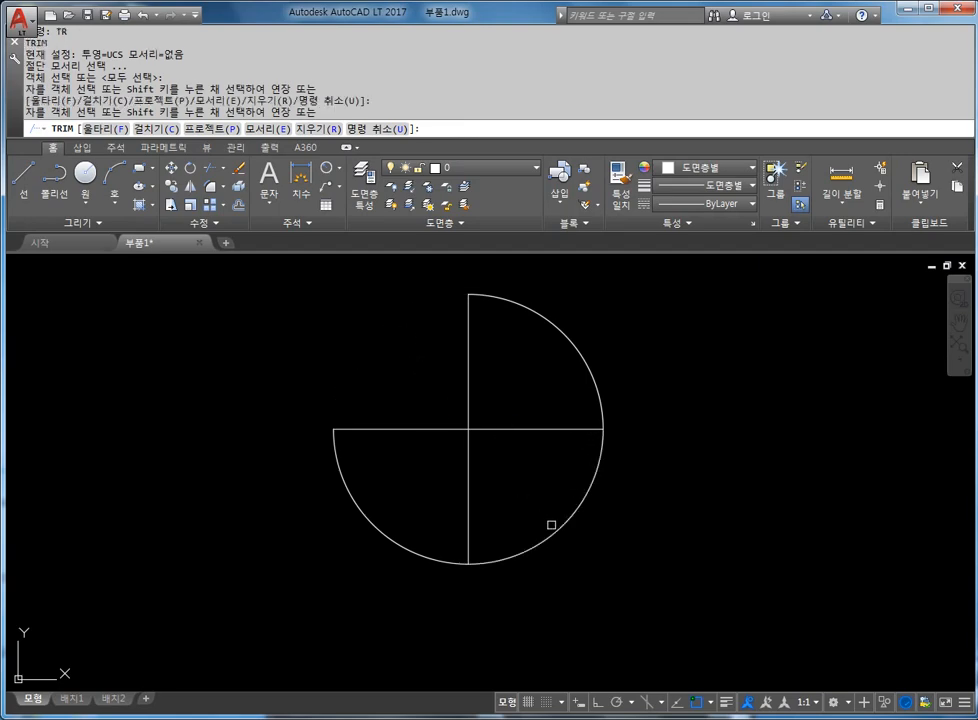
pyautogui.click(552, 524)
# - Trim away the upper half of the vertical line and the left half of the horizontal line, then end the Trim command
pyautogui.click(469, 345)
pyautogui.click(469, 456)
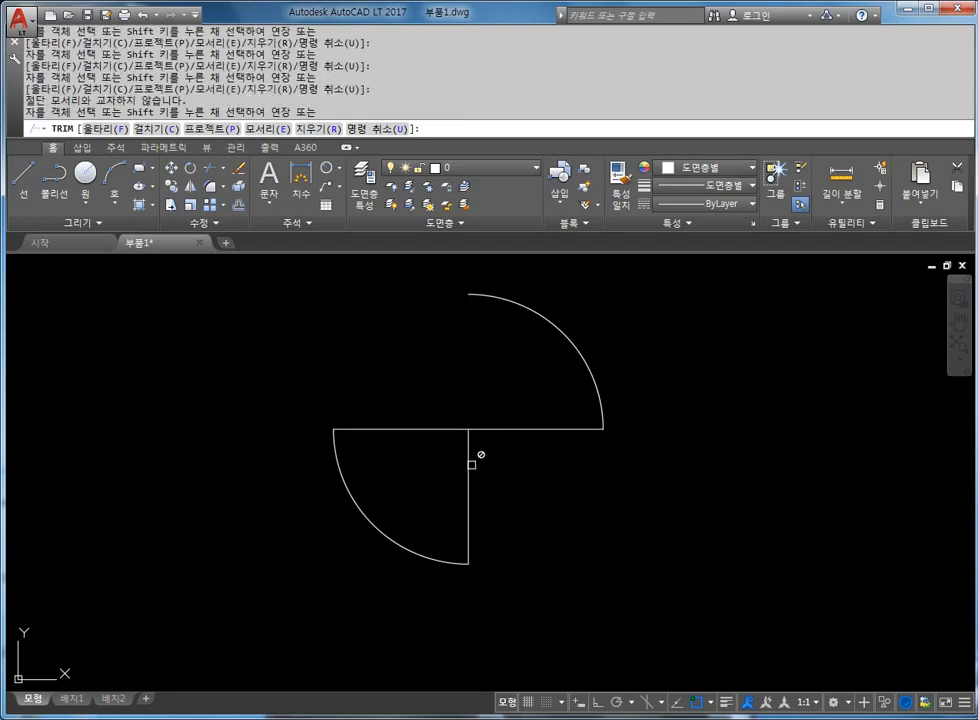
pyautogui.click(440, 436)
pyautogui.click(432, 430)
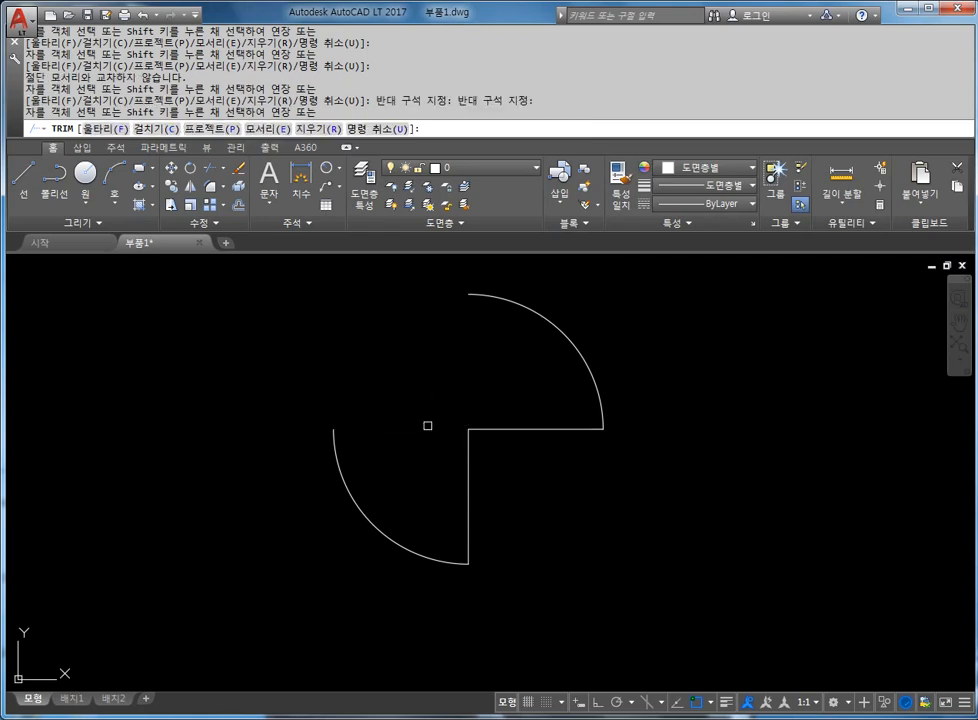
pyautogui.press('Escape')
pyautogui.press('Escape')
pyautogui.press('Escape')
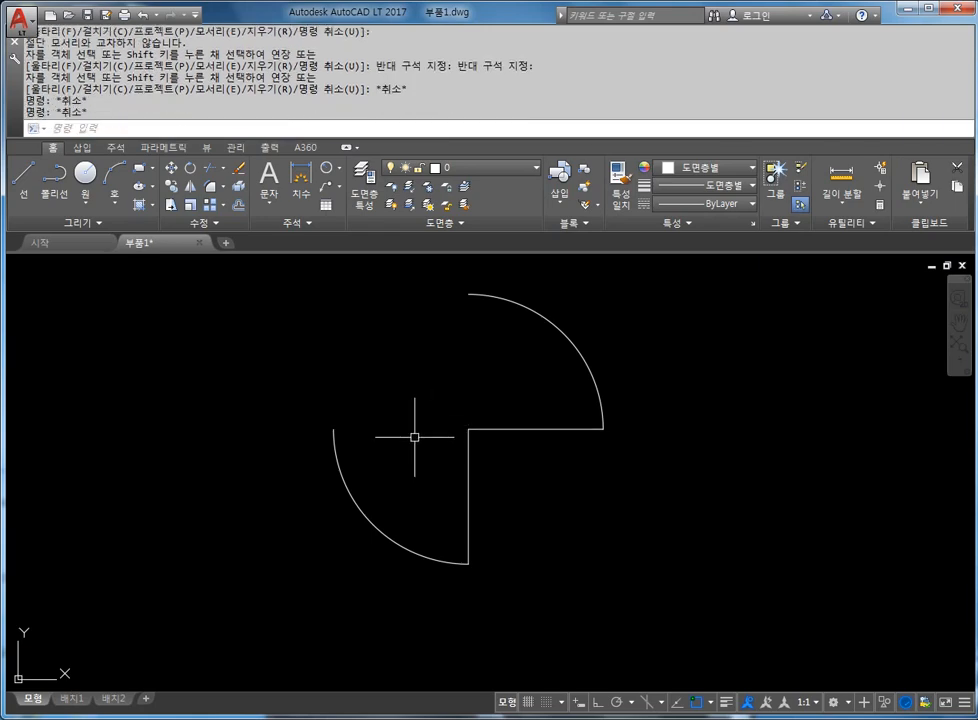
# - Delete the remaining lower half of the vertical line
pyautogui.click(469, 482)
pyautogui.press('Delete')
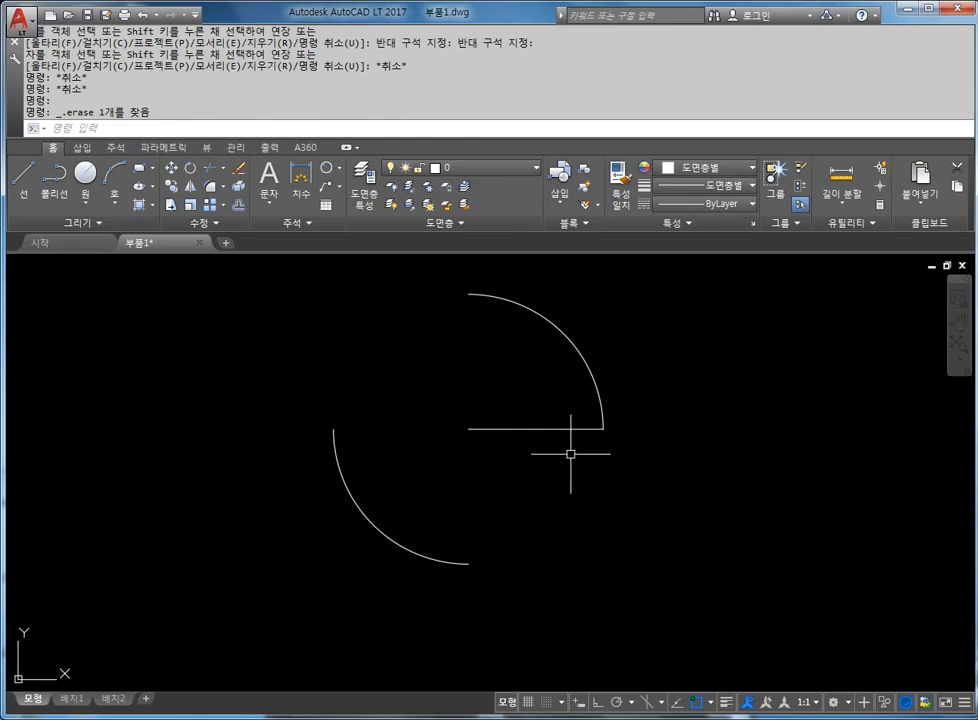
pyautogui.moveTo(589, 430); pyautogui.dragTo(565, 456, button='middle')
pyautogui.press('Escape')
pyautogui.press('Escape')
pyautogui.press('Escape')
pyautogui.press('Escape')
# - Delete both remaining arcs and the horizontal line together to empty the drawing
pyautogui.click(670, 289)
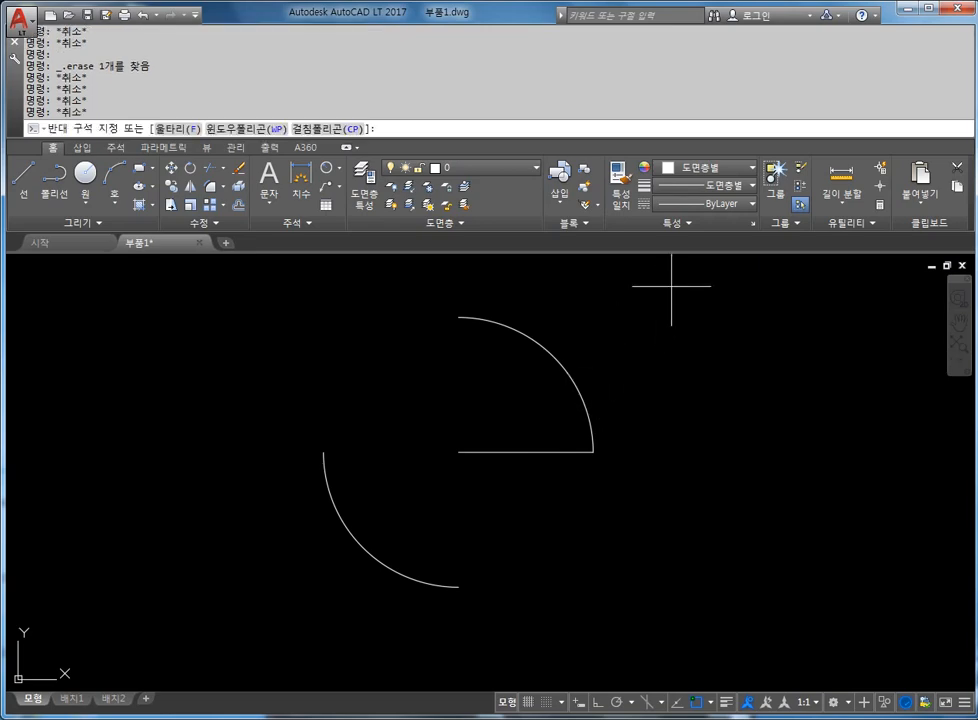
pyautogui.click(249, 623)
pyautogui.press('Delete')
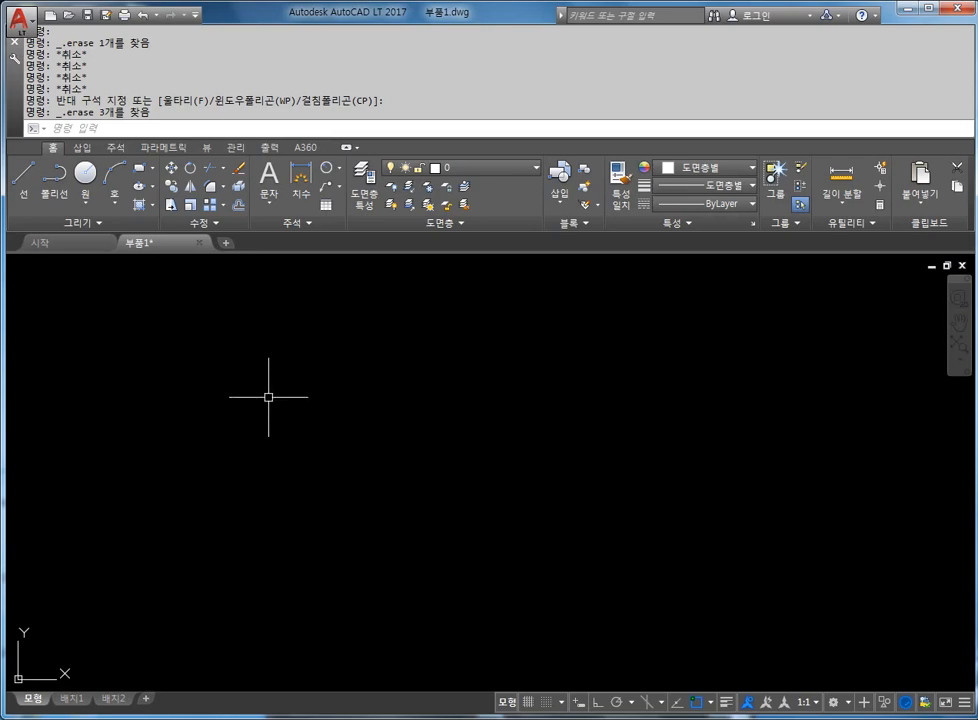
pyautogui.moveTo(281, 392); pyautogui.dragTo(303, 412, button='middle')
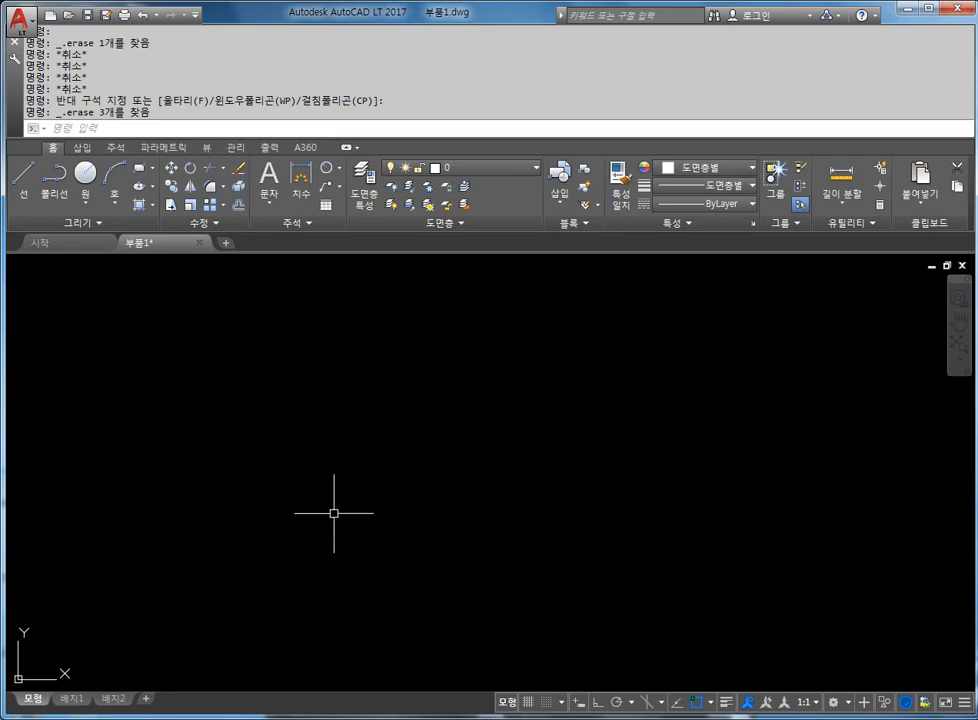
# - Draw a circle with a radius of 10 in the left part of the drawing area
pyautogui.press('Escape')
pyautogui.press('Escape')
pyautogui.press('Escape')
pyautogui.press('Escape')
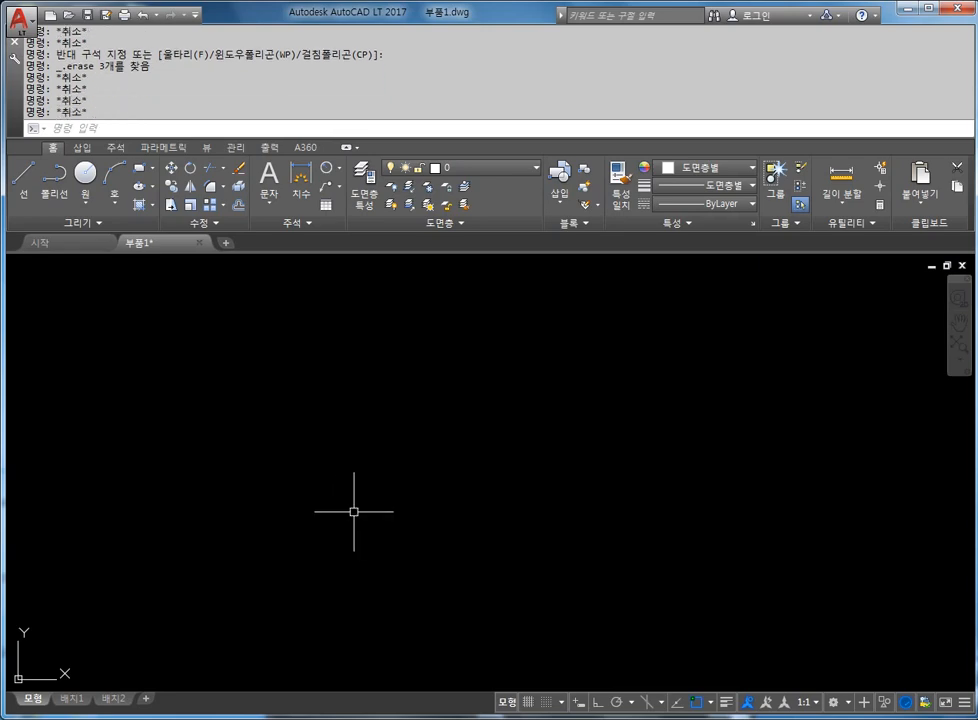
pyautogui.write('c')
pyautogui.press('Return')
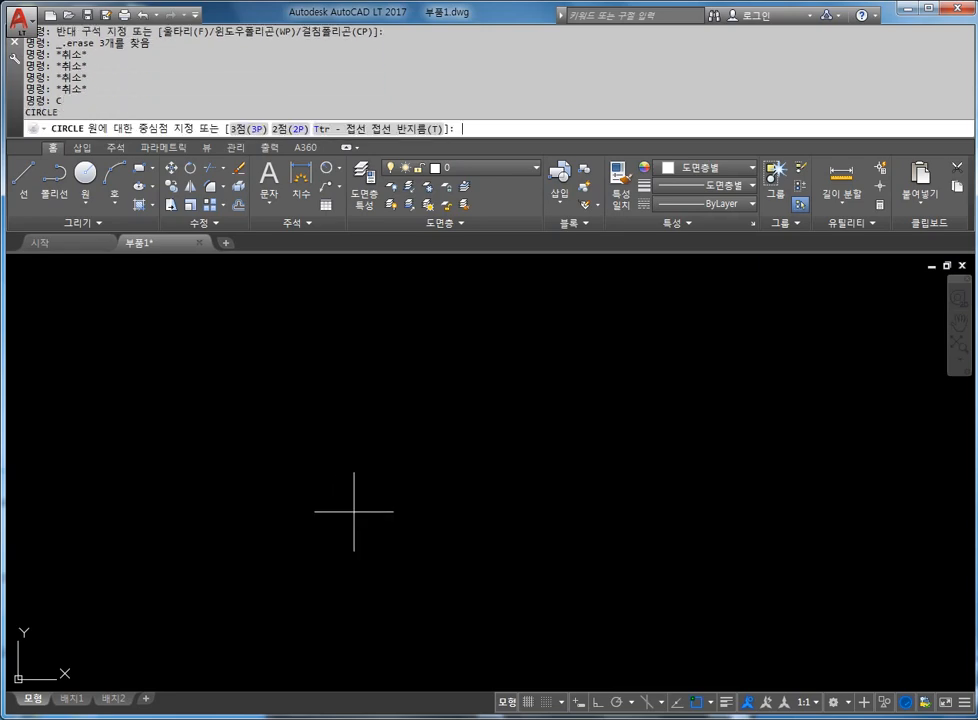
pyautogui.click(306, 461)
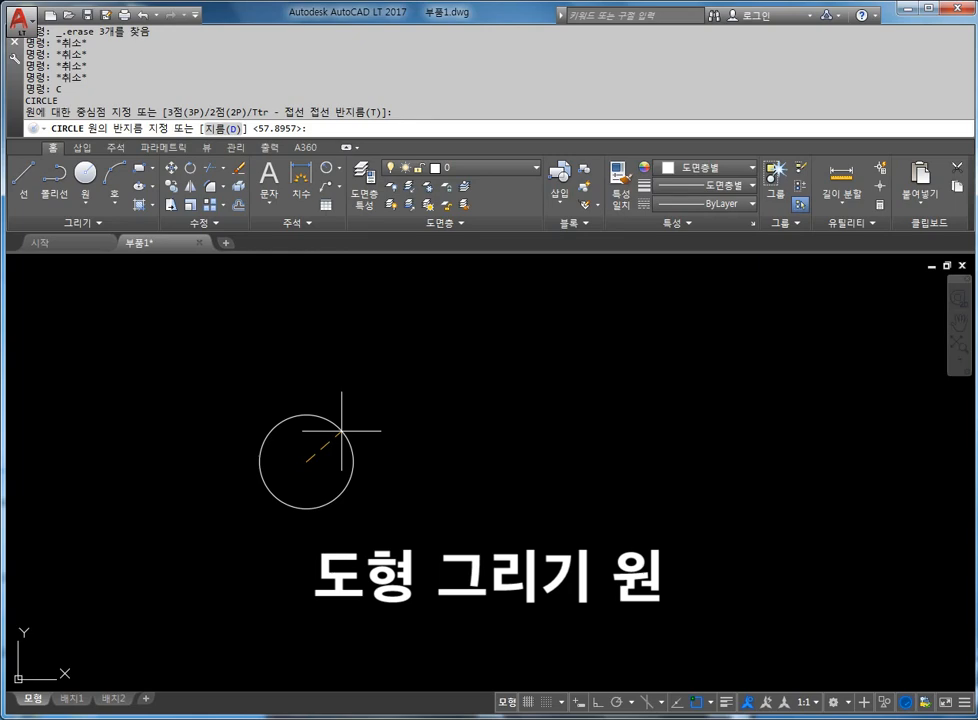
pyautogui.press('Return')
pyautogui.scroll(-2, 310, 463)
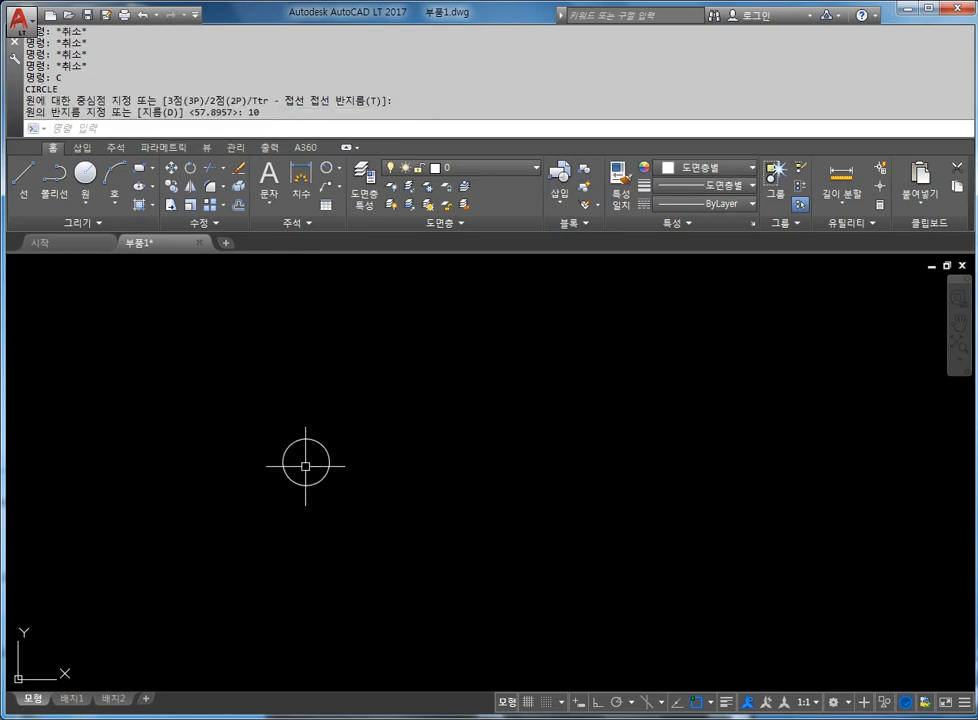
pyautogui.scroll(4, 314, 480)
pyautogui.scroll(2, 314, 480)
pyautogui.moveTo(314, 480); pyautogui.dragTo(356, 467, button='middle')
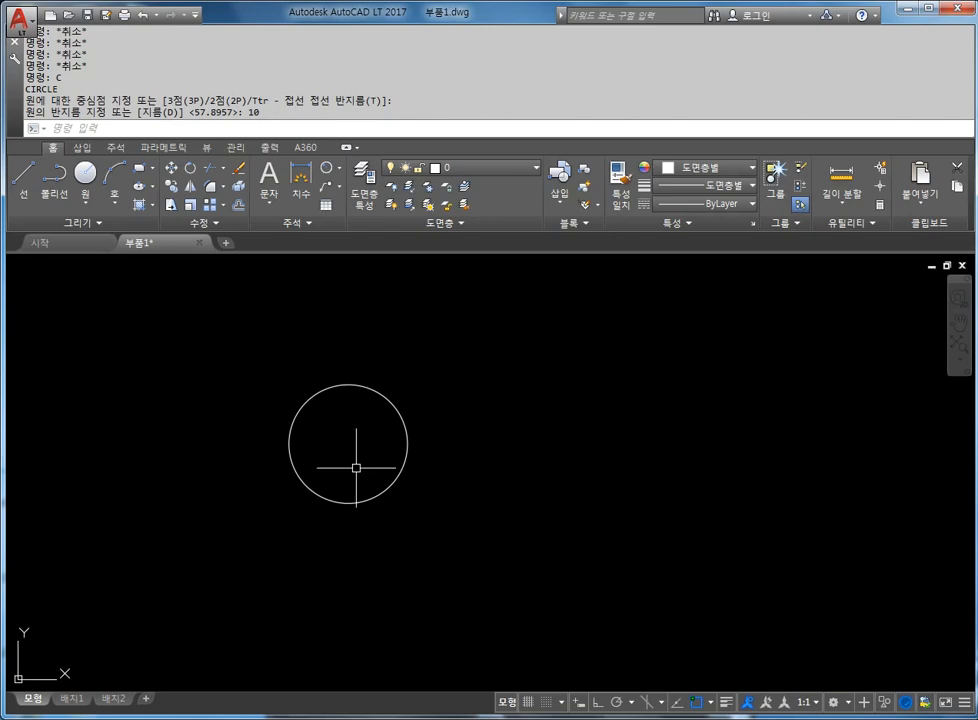
# - Draw a second circle with a radius of 15, concentric with the first
pyautogui.write('c')
pyautogui.press('Return')
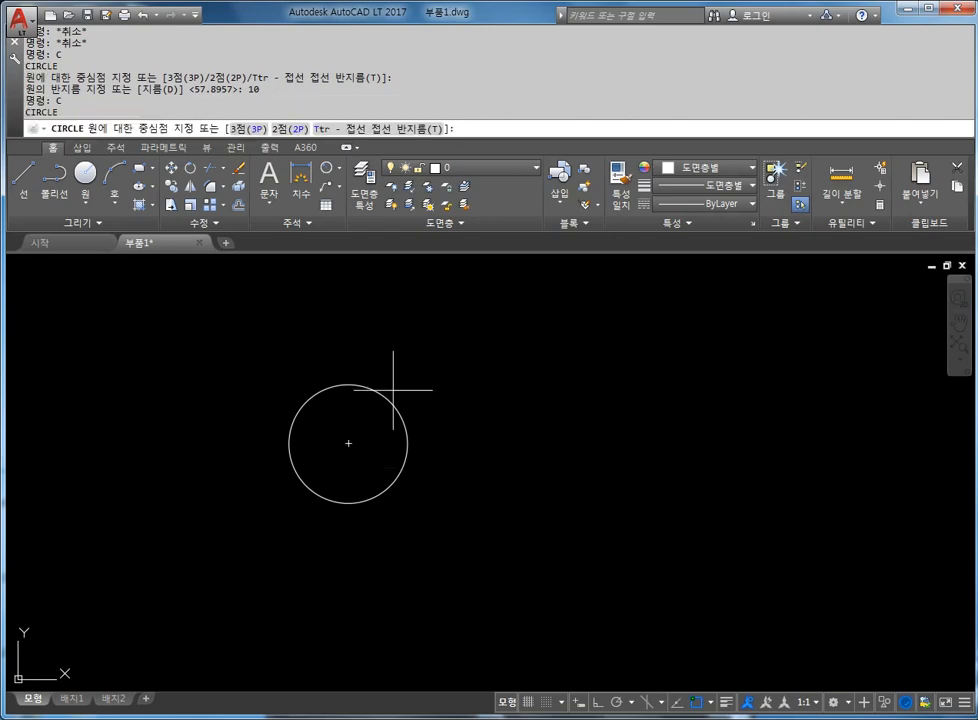
pyautogui.click(349, 443)
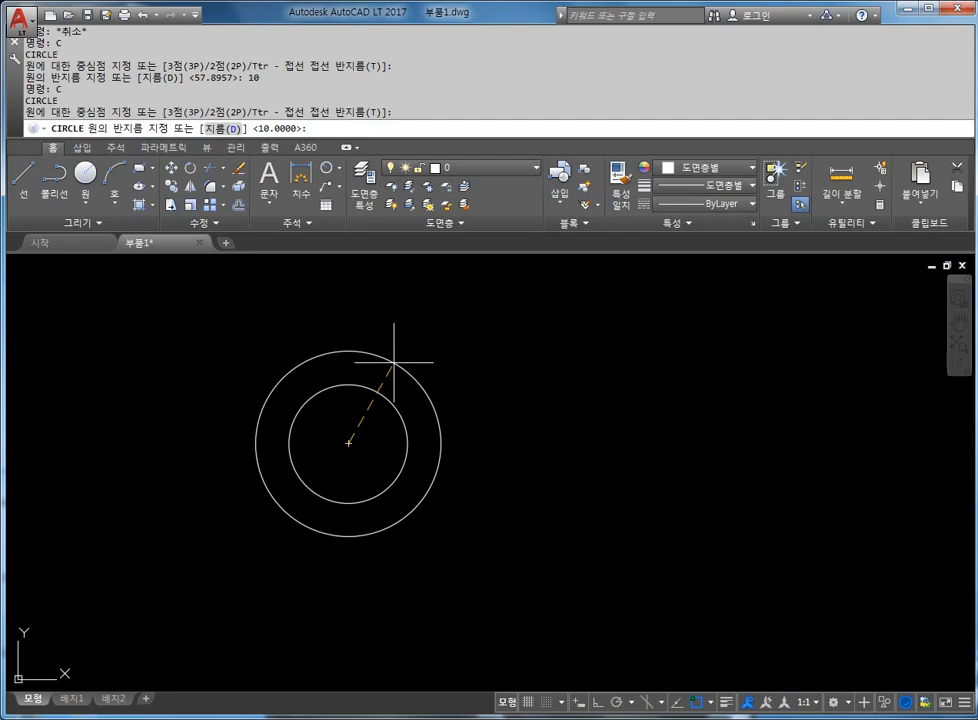
pyautogui.write('15')
pyautogui.press('Return')
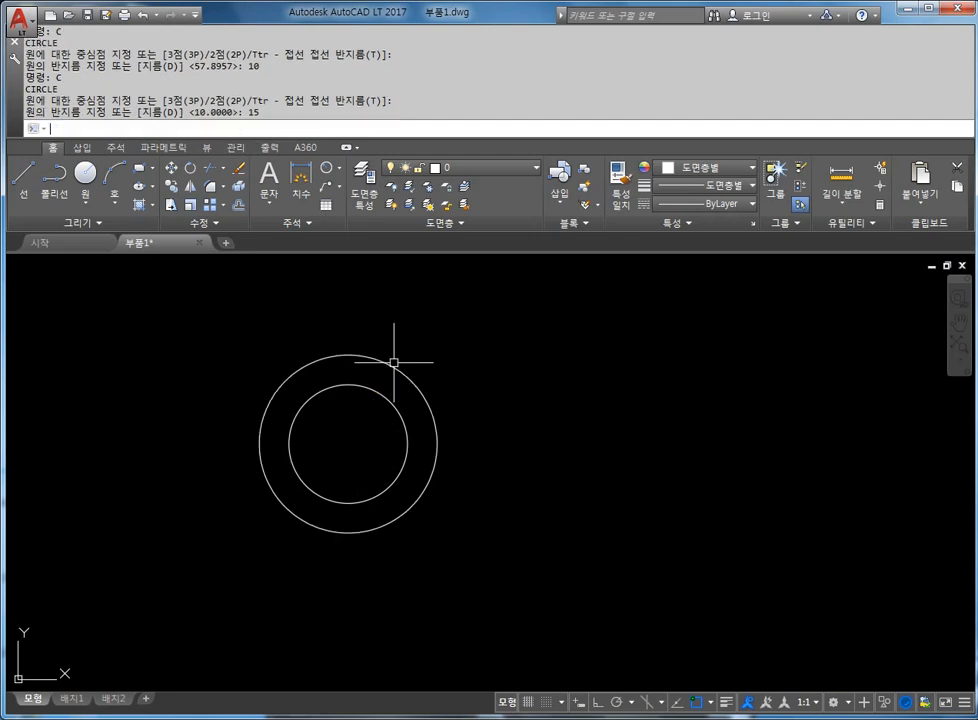
pyautogui.press('Escape')
pyautogui.press('Escape')
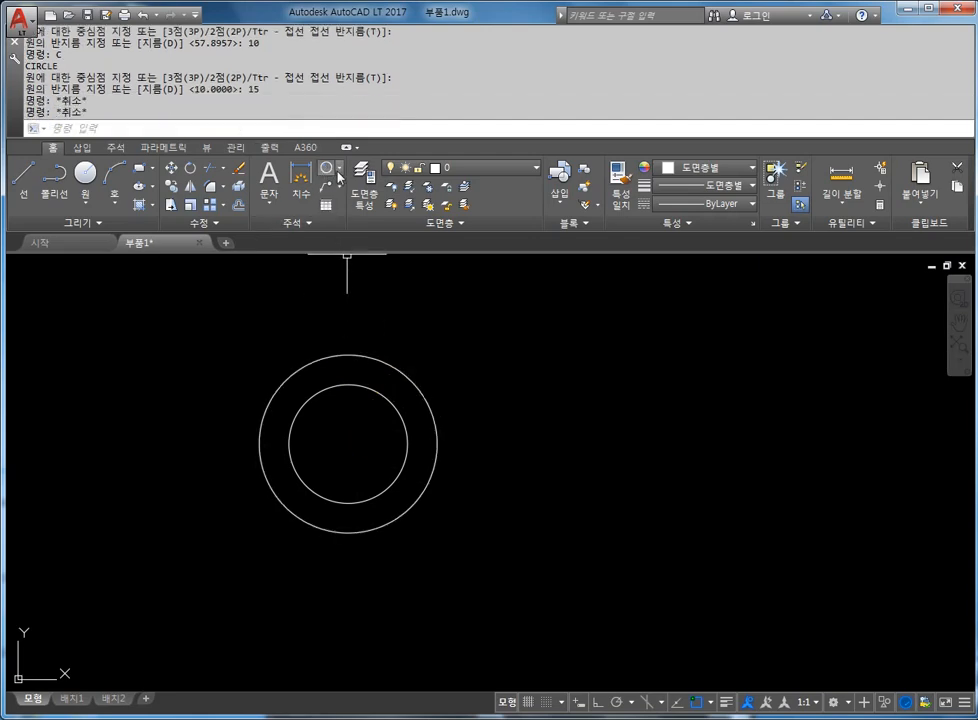
# - Add a diameter dimension to the outer circle, placing its text outside at the upper left
pyautogui.click(339, 172)
pyautogui.click(338, 356)
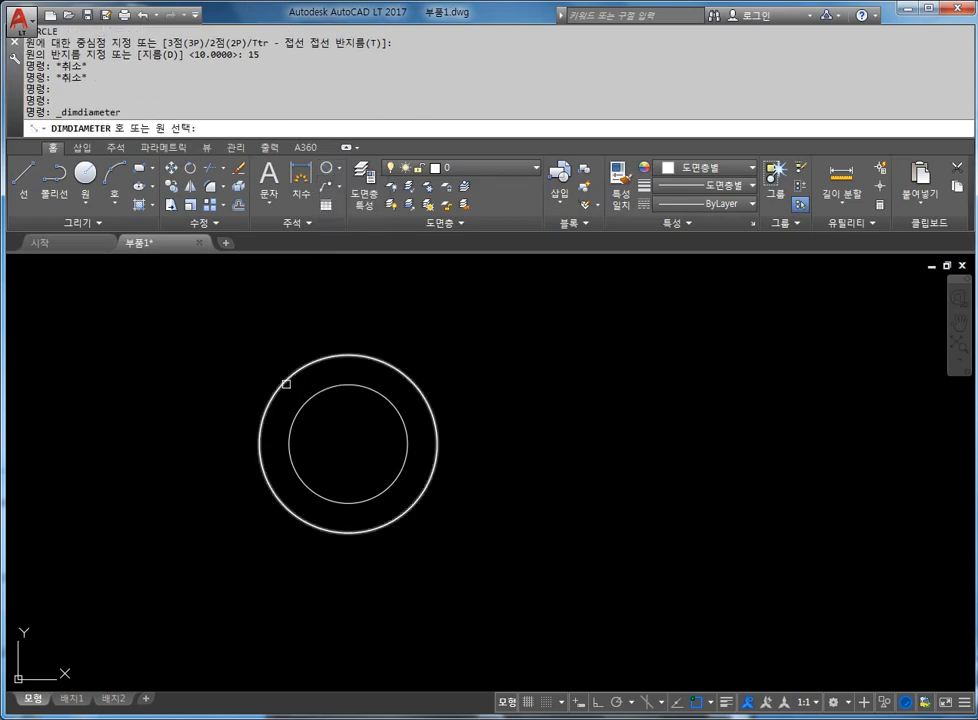
pyautogui.click(287, 383)
pyautogui.click(242, 355)
pyautogui.press('Return')
pyautogui.press('Escape')
pyautogui.scroll(4, 253, 370)
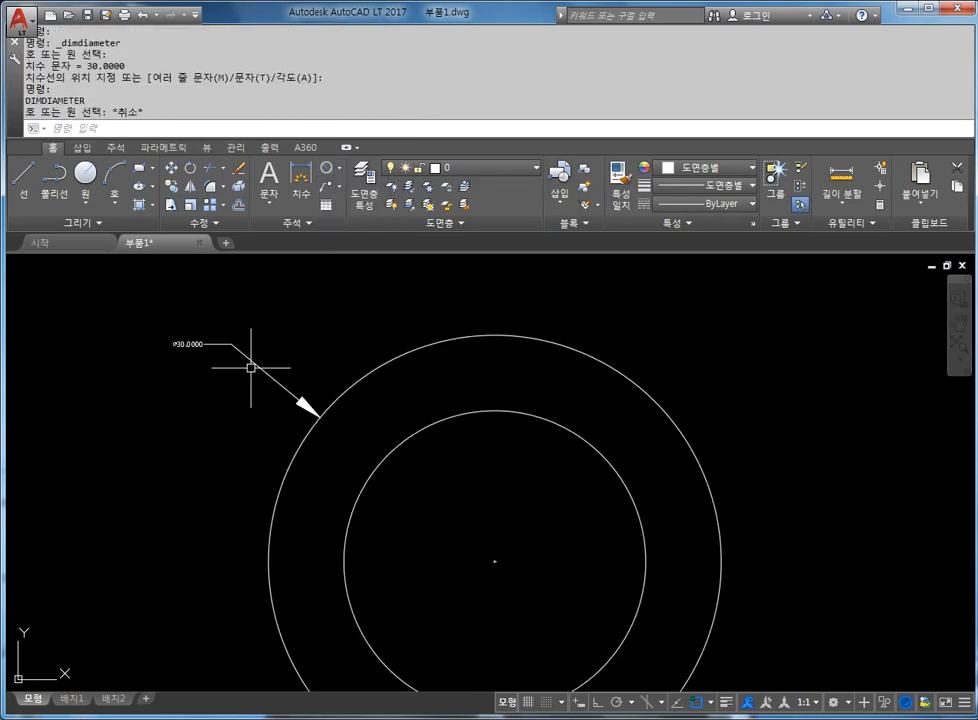
pyautogui.press('Escape')
# - Add a diameter dimension to the inner circle, placing its text above the outer circle at the upper left
pyautogui.click(327, 169)
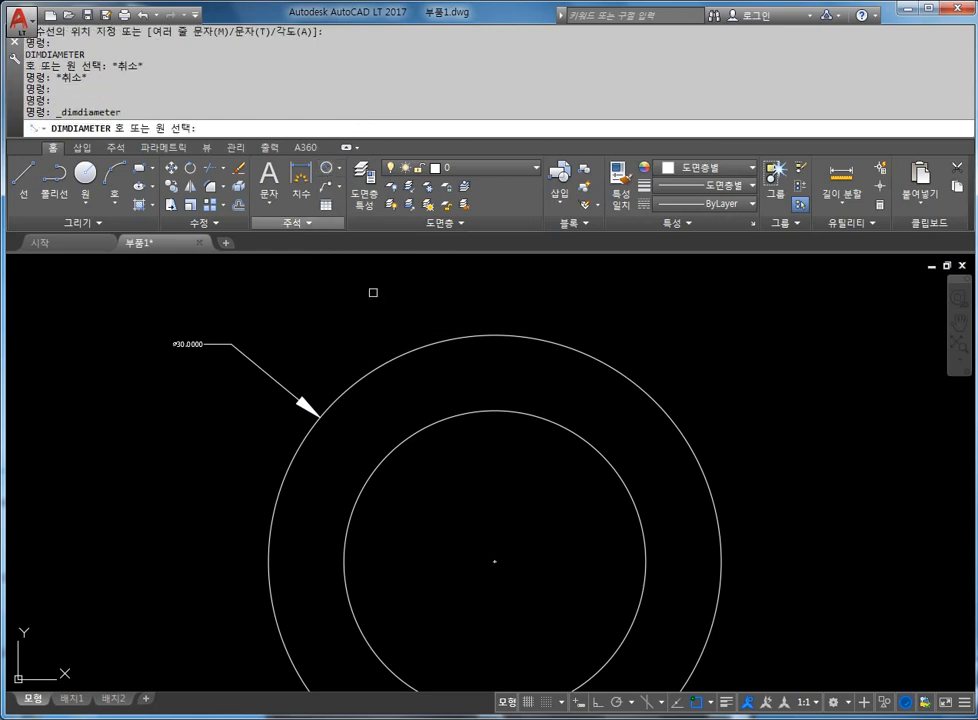
pyautogui.click(410, 430)
pyautogui.click(350, 302)
pyautogui.press('Escape')
pyautogui.press('Escape')
pyautogui.scroll(-2, 366, 341)
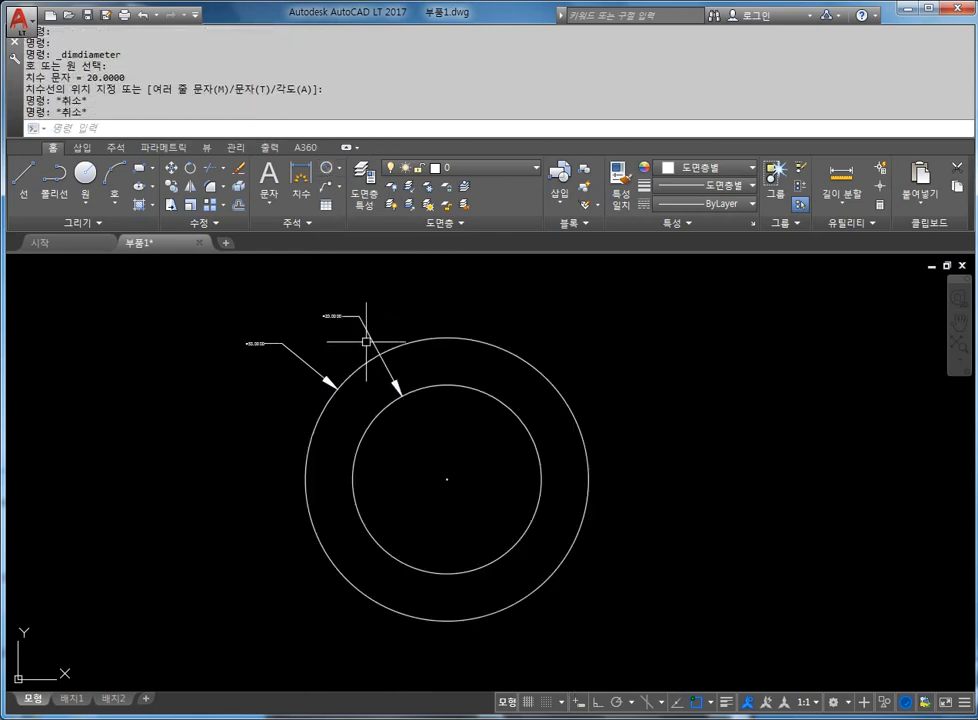
pyautogui.scroll(-2, 502, 354)
pyautogui.scroll(4, 470, 265)
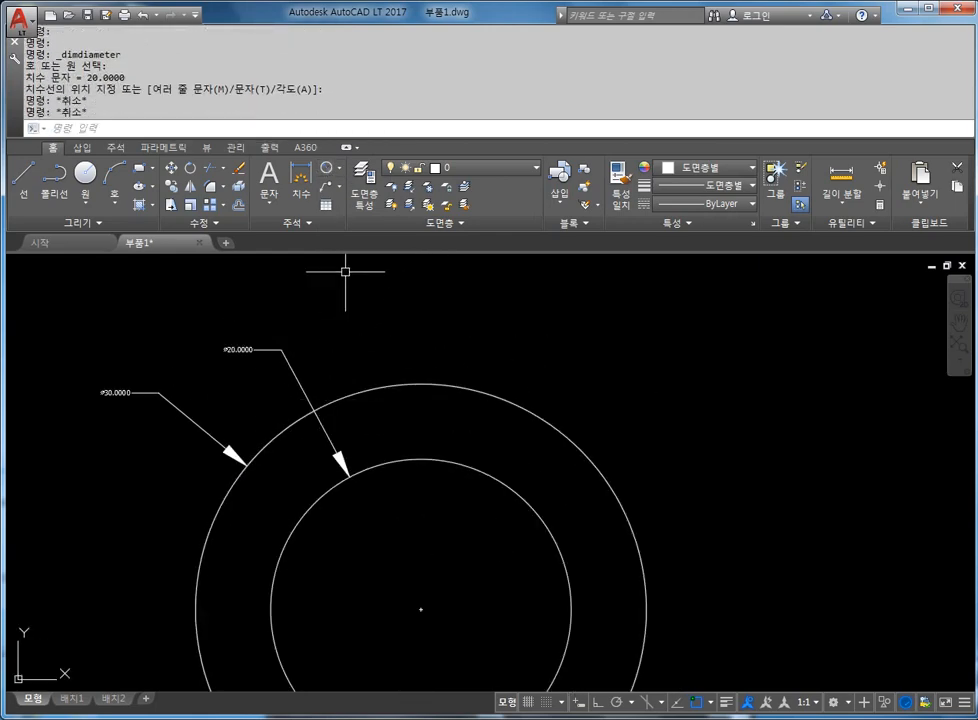
pyautogui.press('Escape')
pyautogui.click(304, 226)
pyautogui.click(306, 239)
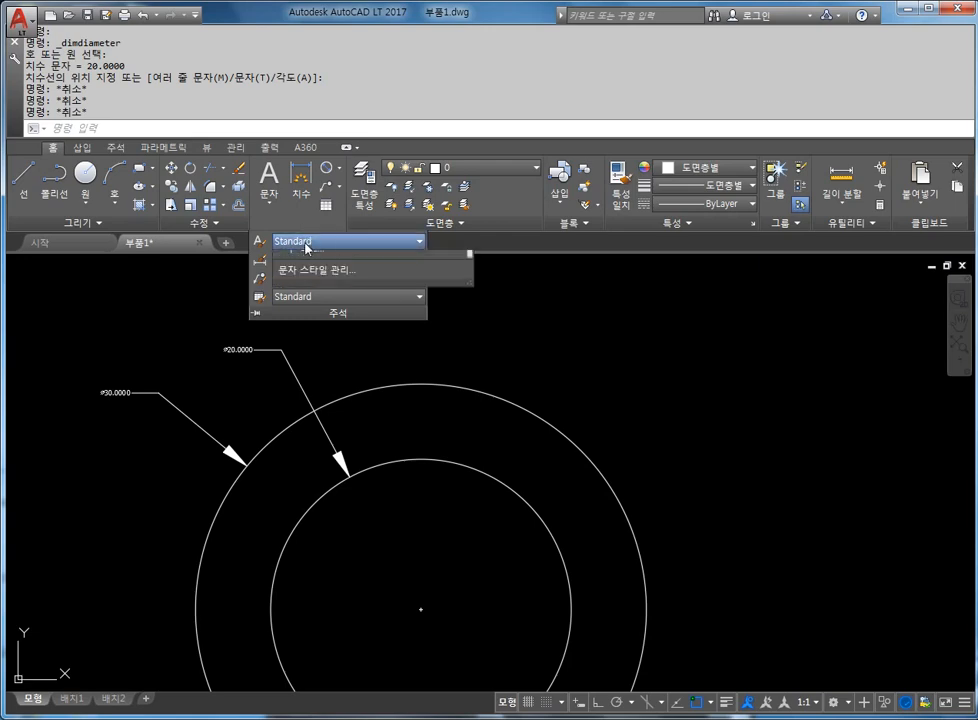
pyautogui.press('Escape')
pyautogui.press('Escape')
pyautogui.press('Escape')
pyautogui.click(353, 370)
pyautogui.press('Escape')
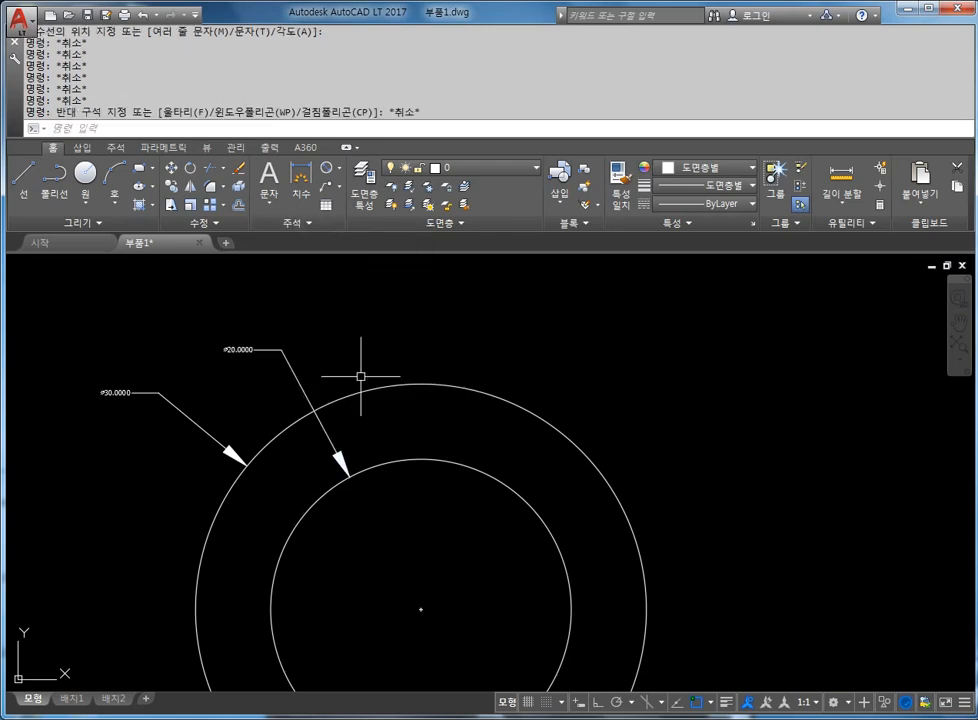
# - Turn on Ortho mode and draw a horizontal line 60 units long to the right of the circles
pyautogui.moveTo(464, 428)
pyautogui.mouseDown(button='middle')
pyautogui.moveTo(419, 351)
pyautogui.moveTo(467, 411)
pyautogui.mouseUp(button='middle')
pyautogui.scroll(-2, 467, 410)
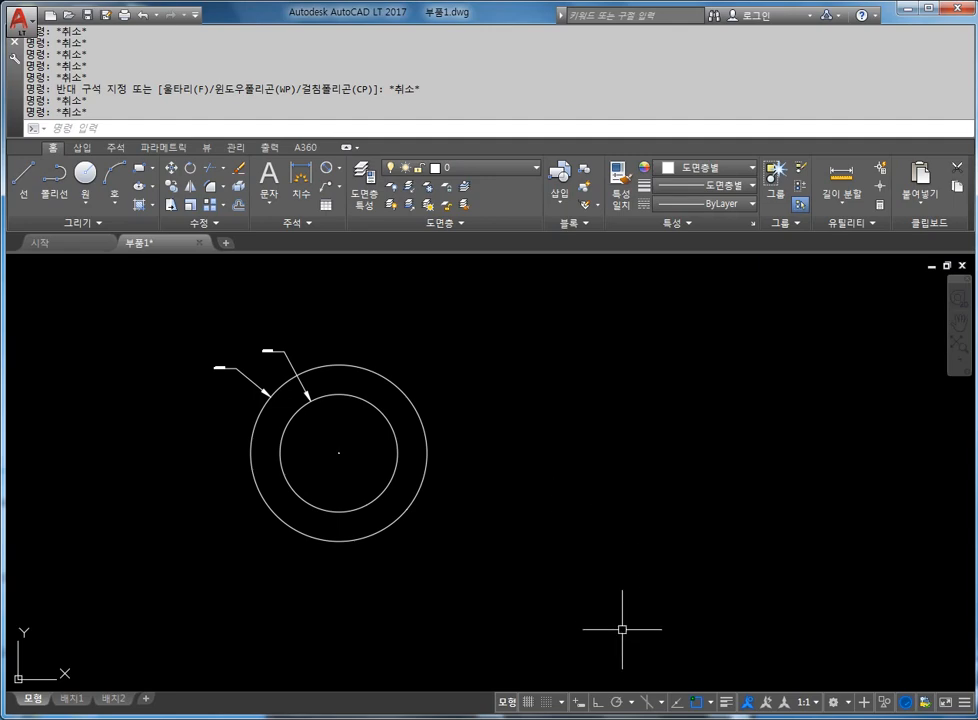
pyautogui.click(598, 703)
pyautogui.moveTo(554, 472)
pyautogui.mouseDown(button='middle')
pyautogui.moveTo(522, 454)
pyautogui.moveTo(509, 462)
pyautogui.mouseUp(button='middle')
pyautogui.press('Return')
pyautogui.click(466, 447)
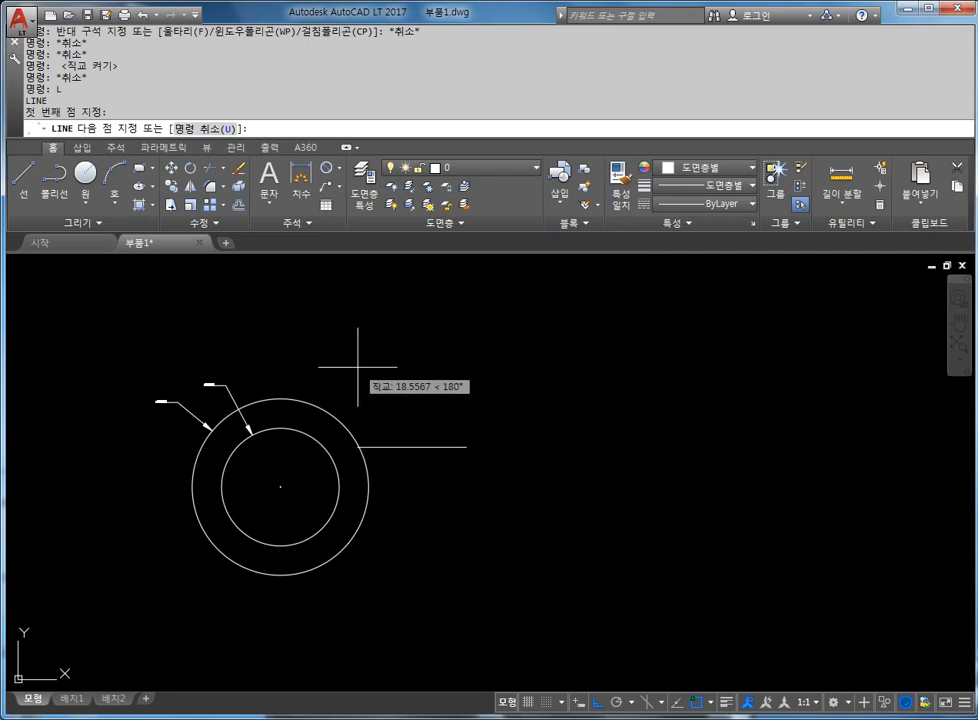
pyautogui.press('F8')
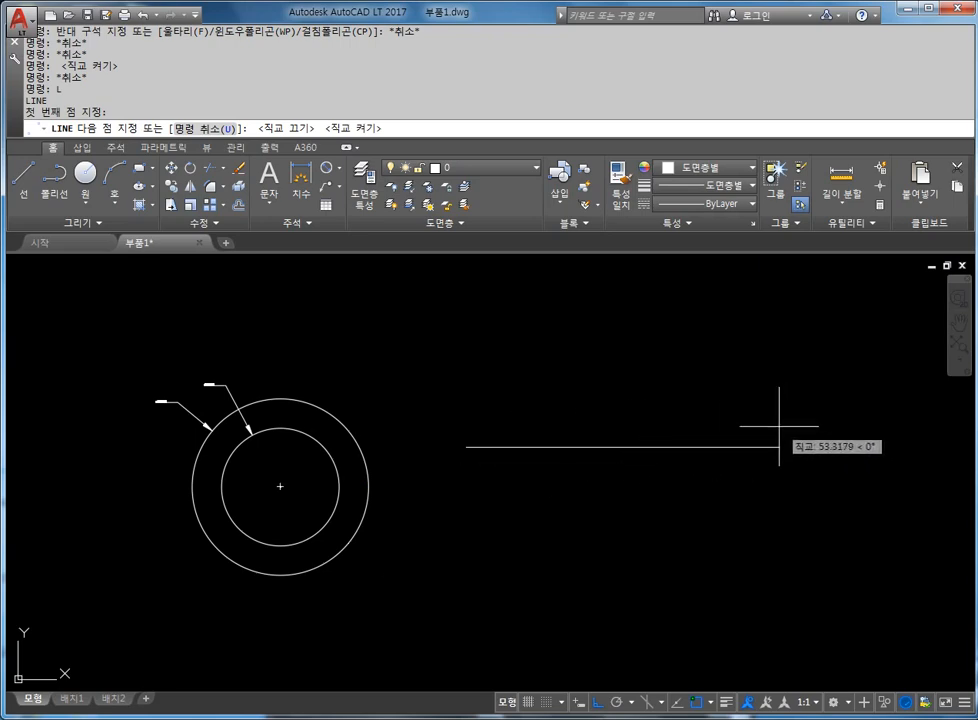
pyautogui.write('60')
pyautogui.press('Return')
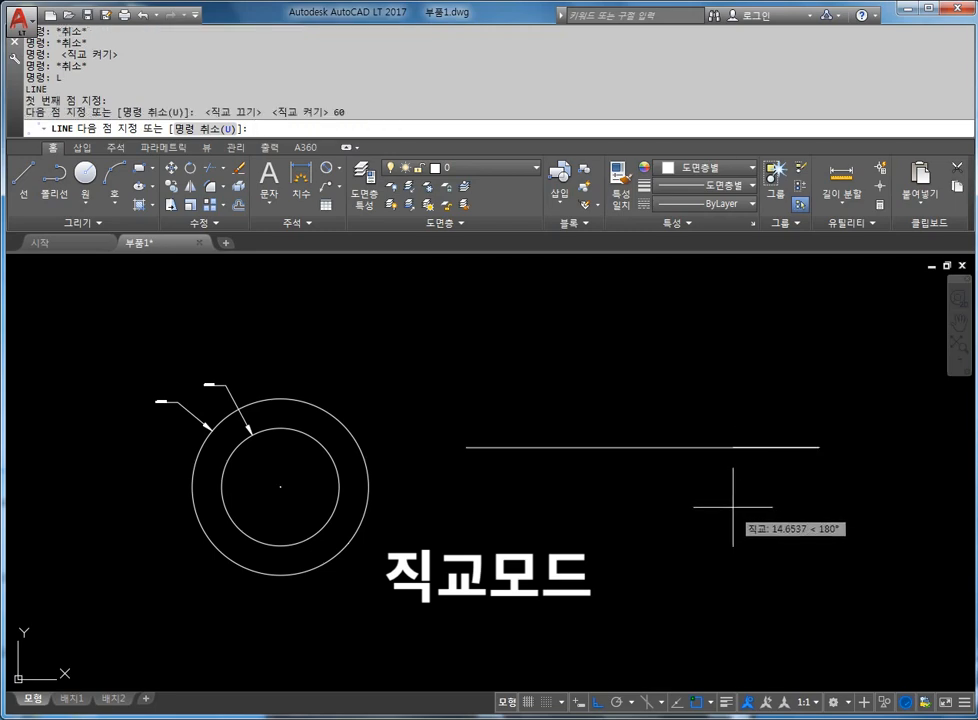
# - Delete the separate horizontal line to the right of the concentric circles
pyautogui.moveTo(742, 485); pyautogui.dragTo(718, 465, button='middle')
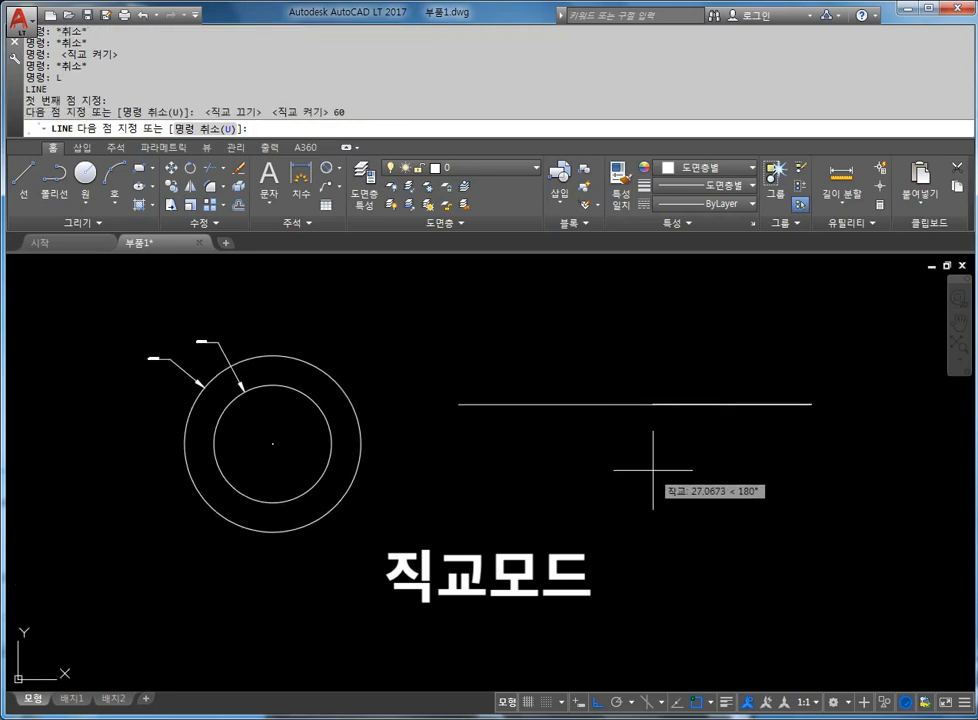
pyautogui.press('Escape')
pyautogui.press('Escape')
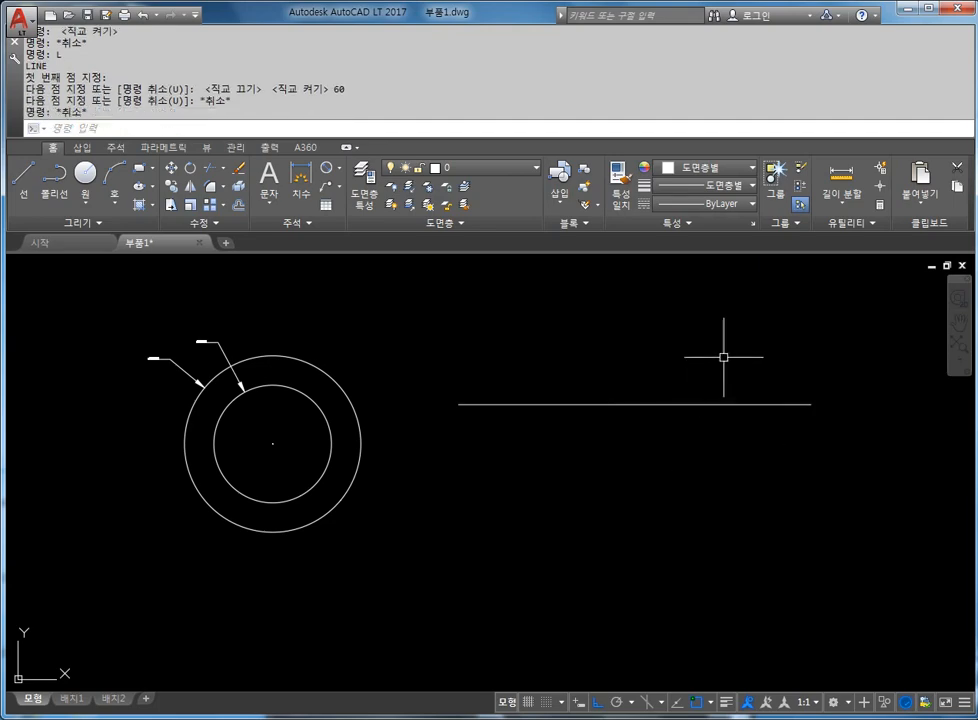
pyautogui.click(723, 356)
pyautogui.click(622, 454)
pyautogui.press('Delete')
pyautogui.moveTo(461, 465); pyautogui.dragTo(537, 476, button='middle')
pyautogui.press('Escape')
pyautogui.press('Escape')
pyautogui.press('Escape')
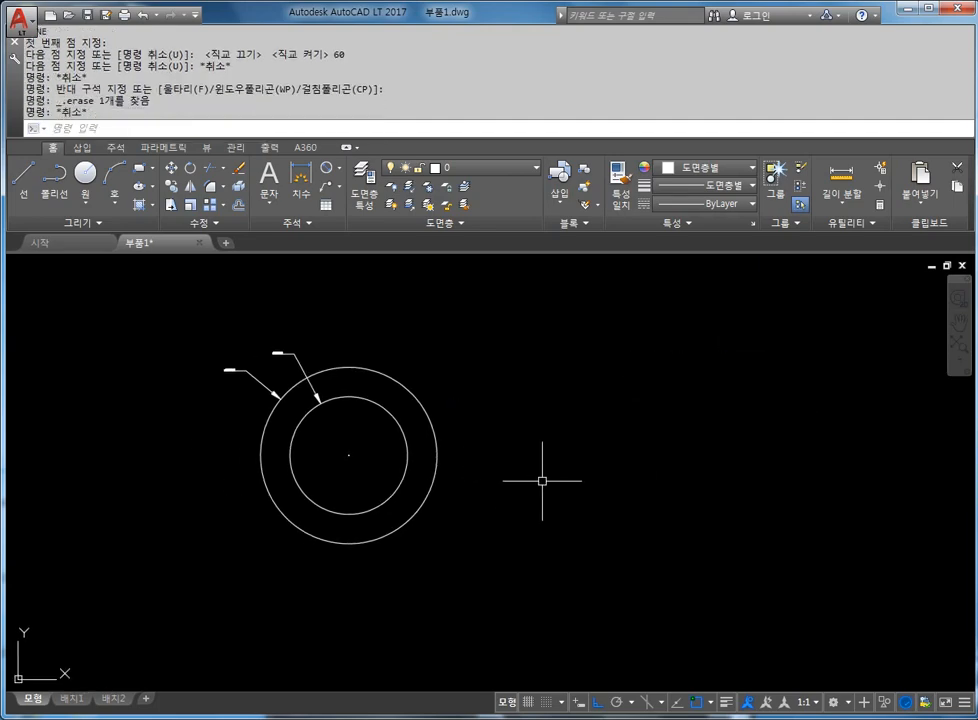
# - Draw connected lines from the concentric circles' centre, 60 units horizontally to the right and 20 units vertically upward
pyautogui.write('l')
pyautogui.press('Return')
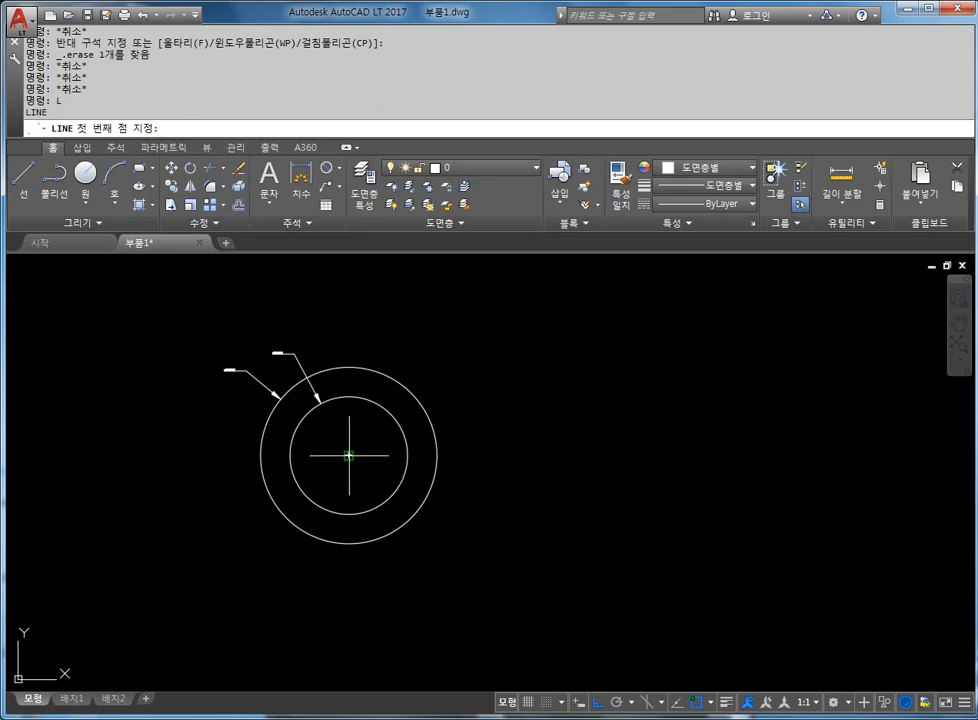
pyautogui.click(348, 456)
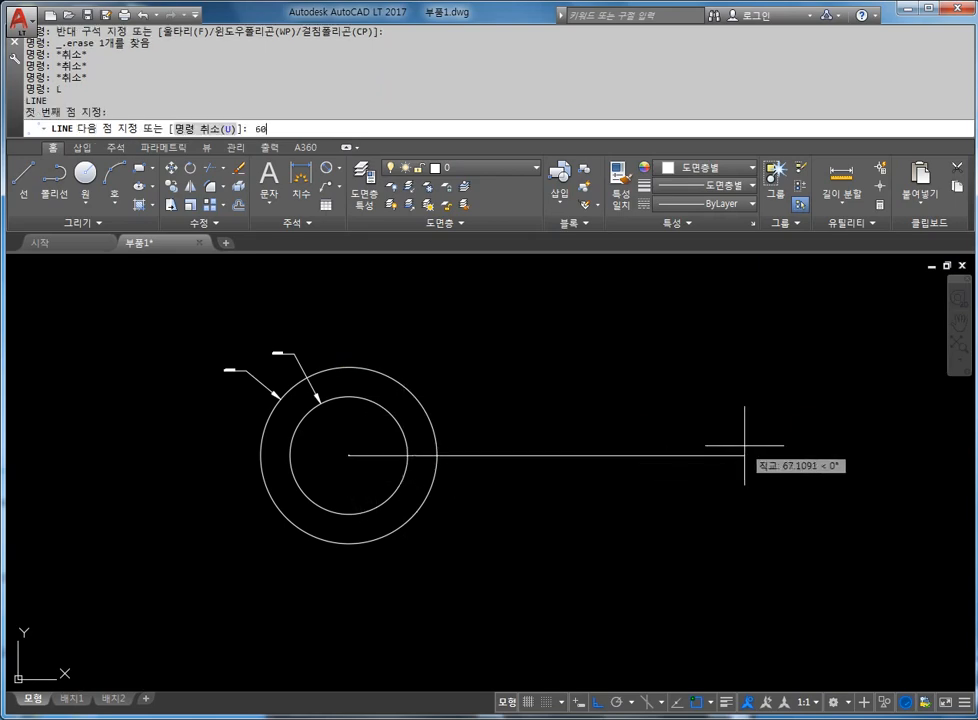
pyautogui.press('Return')
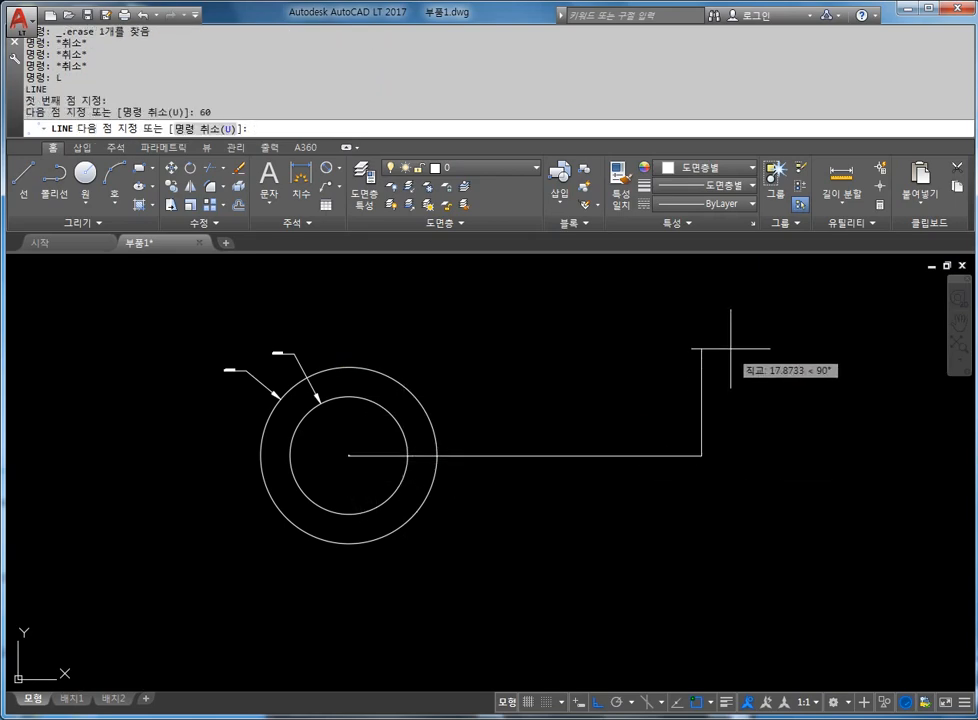
pyautogui.write('20')
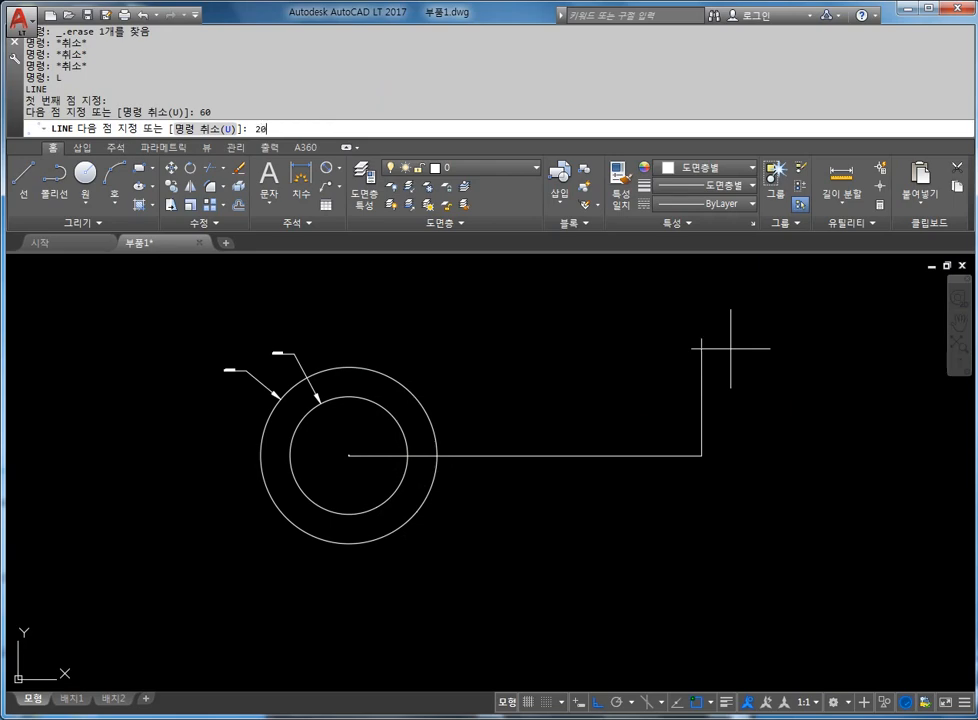
pyautogui.press('Return')
pyautogui.press('Escape')
pyautogui.moveTo(735, 437); pyautogui.dragTo(627, 426, button='middle')
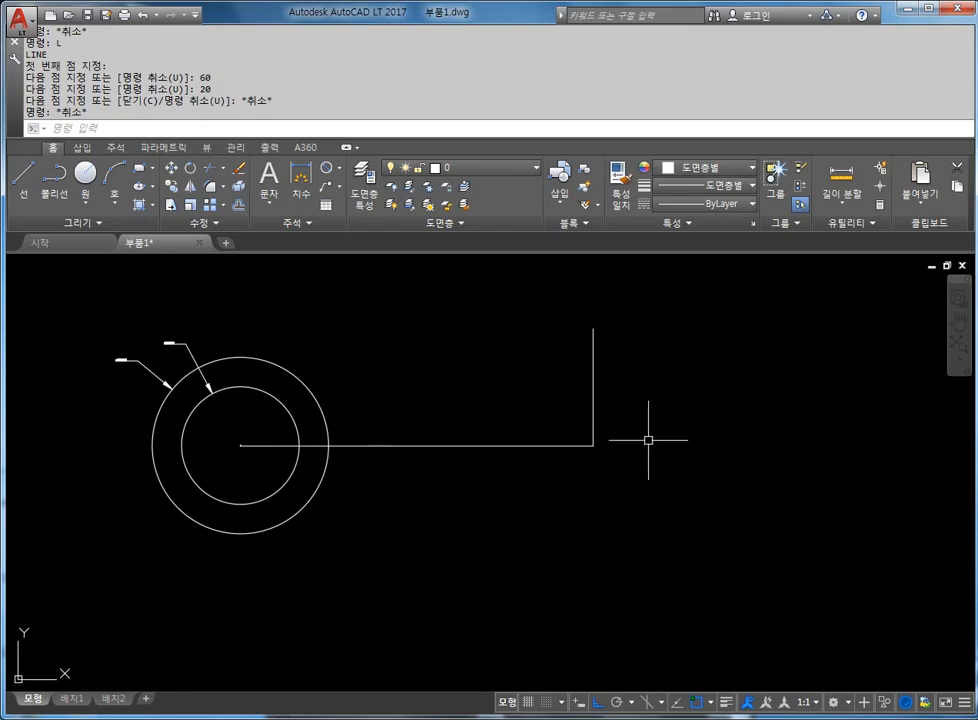
# - Add a linear dimension to the horizontal line, placing it below the line
pyautogui.moveTo(506, 455); pyautogui.dragTo(524, 450, button='middle')
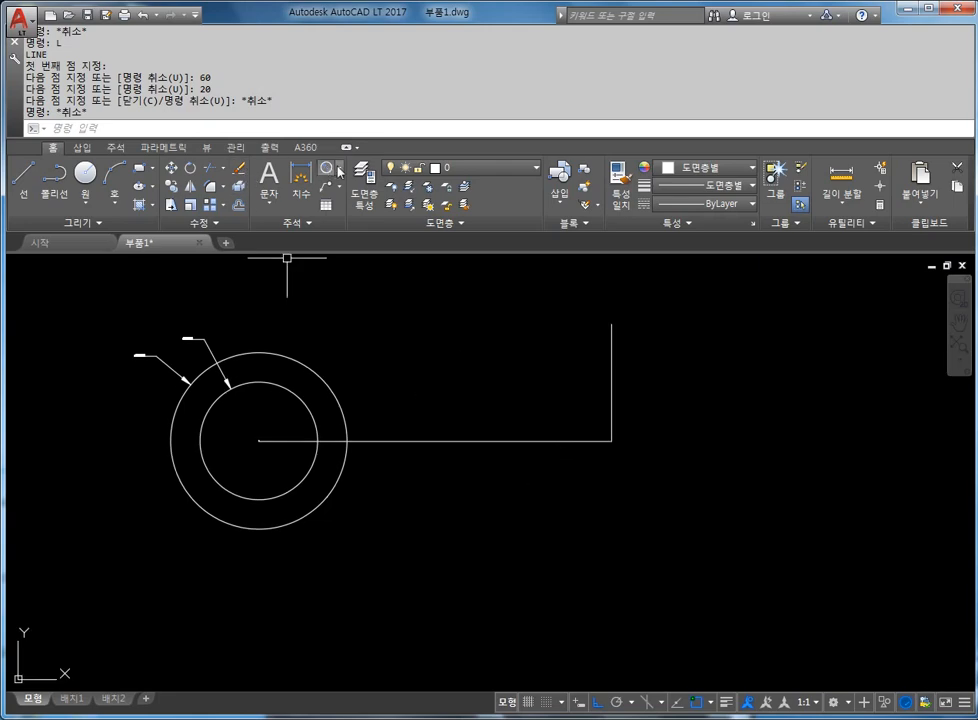
pyautogui.click(339, 172)
pyautogui.click(356, 192)
pyautogui.click(259, 440)
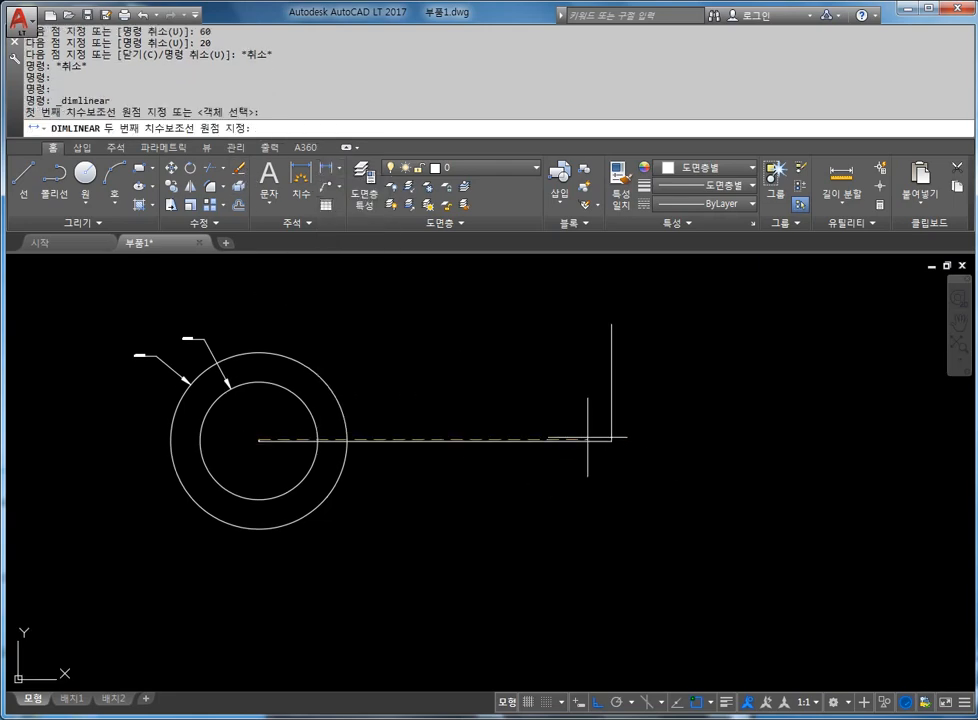
pyautogui.click(611, 440)
pyautogui.click(557, 508)
# - Add a linear dimension to the vertical line, placing it to the right of the line
pyautogui.press('Return')
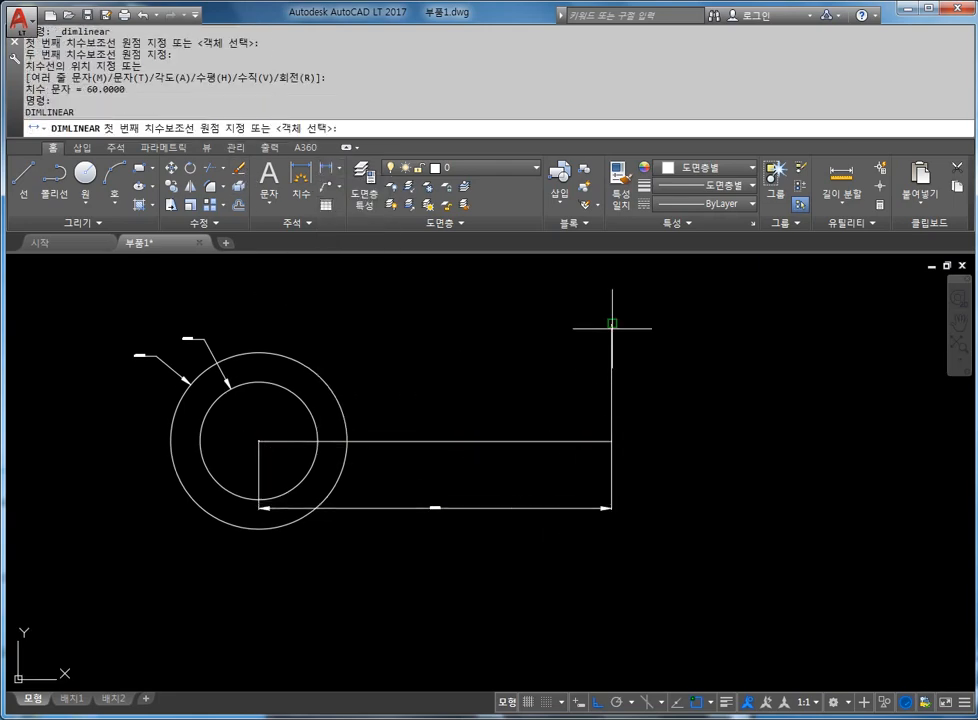
pyautogui.click(612, 323)
pyautogui.click(612, 440)
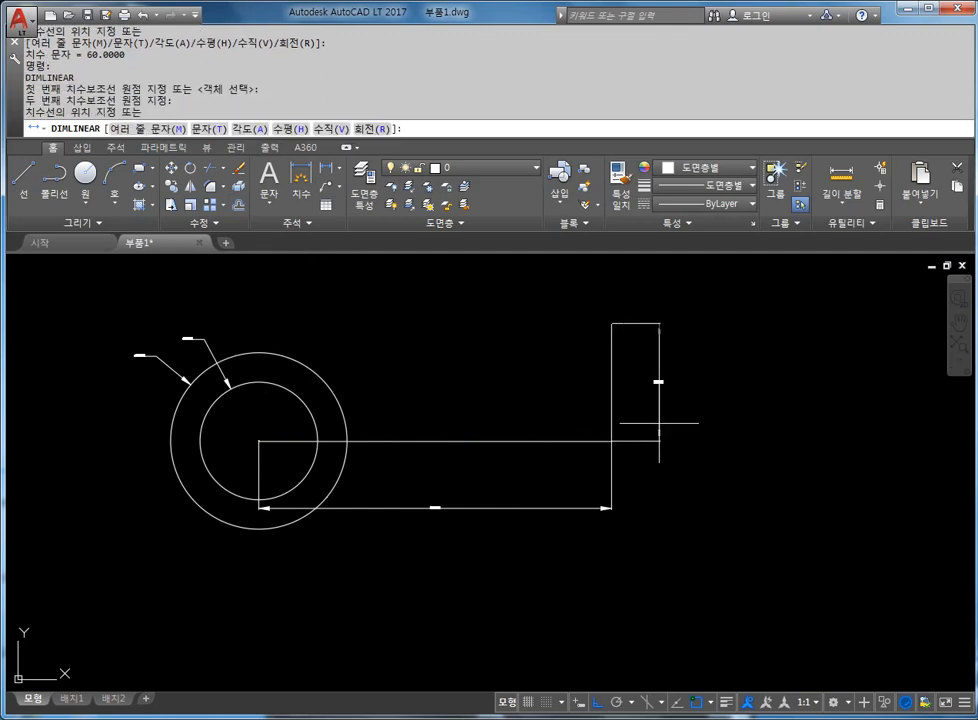
pyautogui.click(660, 415)
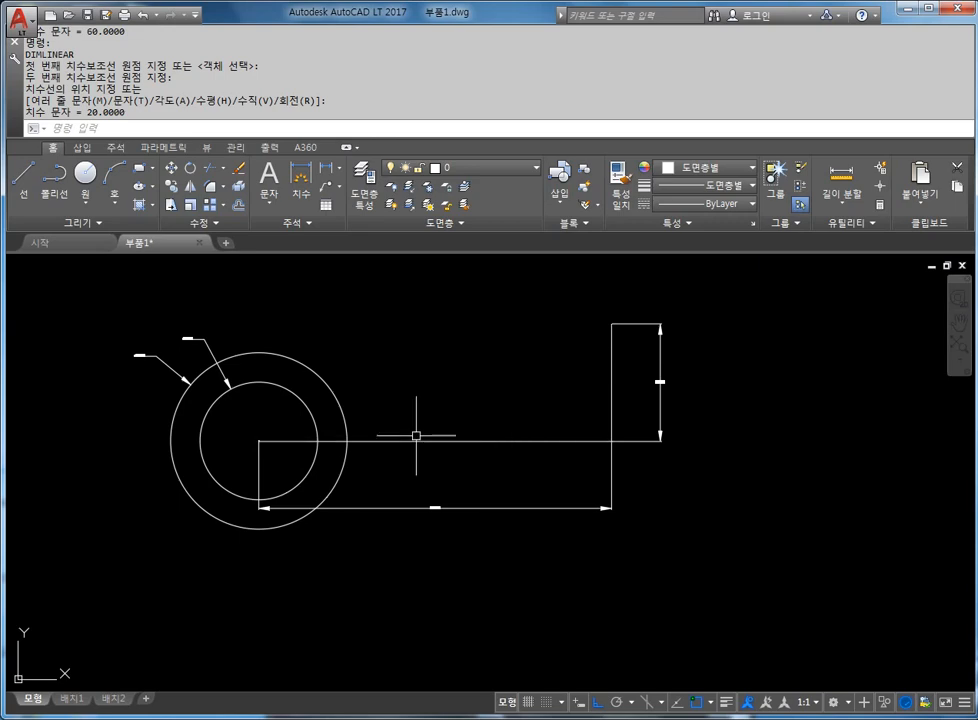
# - Delete the linear dimensions of the horizontal and vertical lines
pyautogui.click(628, 490)
pyautogui.click(543, 523)
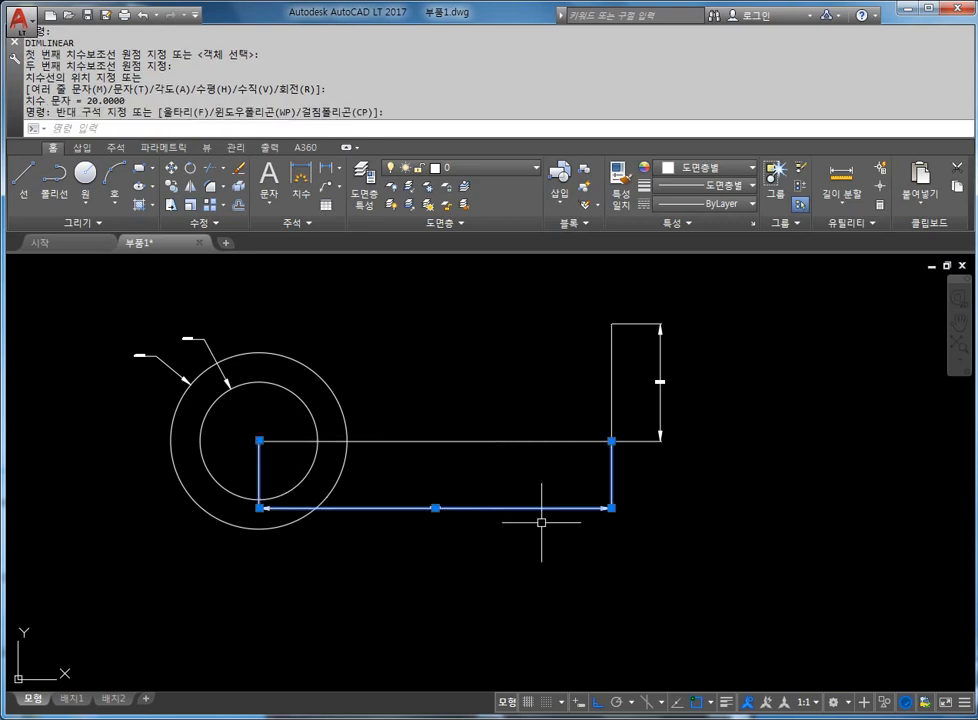
pyautogui.press('Delete')
pyautogui.click(694, 346)
pyautogui.click(654, 456)
pyautogui.press('Delete')
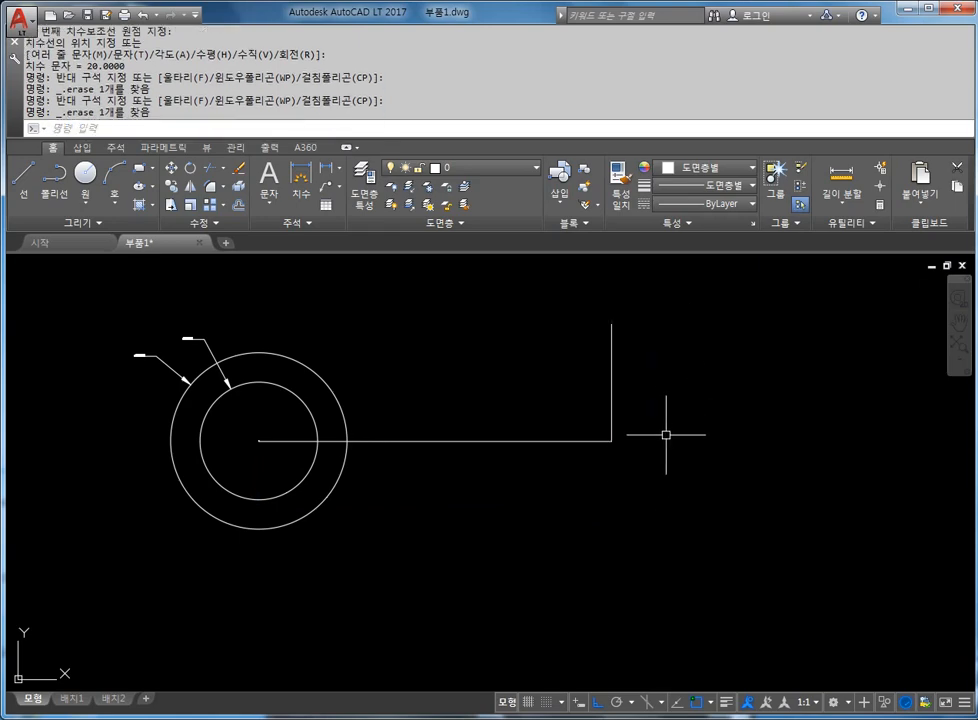
pyautogui.moveTo(605, 447); pyautogui.dragTo(585, 441, button='middle')
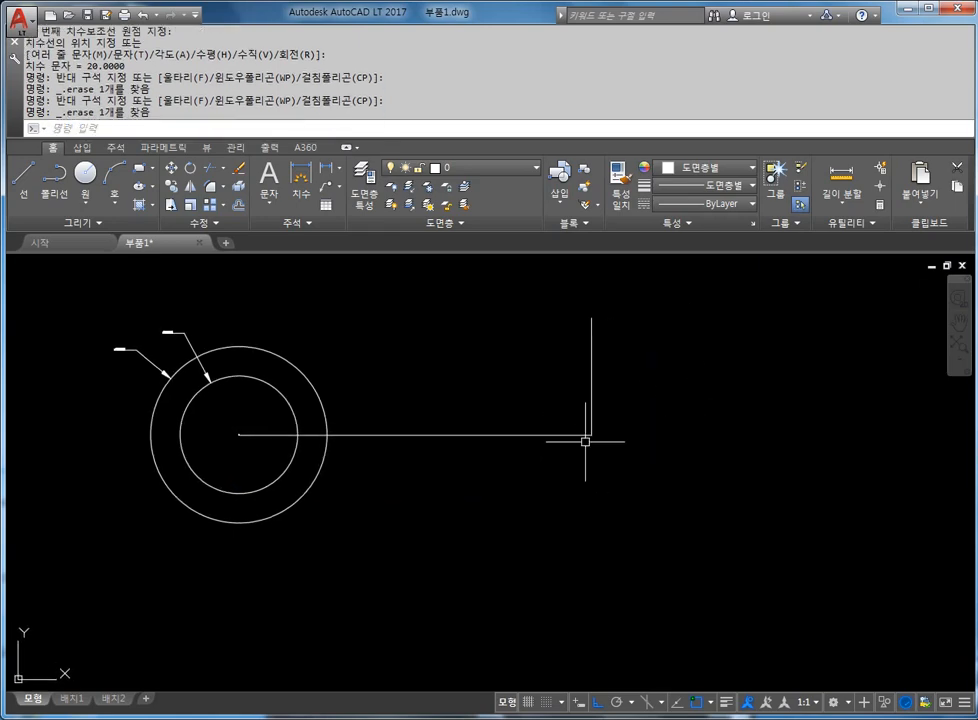
pyautogui.press('Escape')
pyautogui.press('Escape')
pyautogui.click(590, 398)
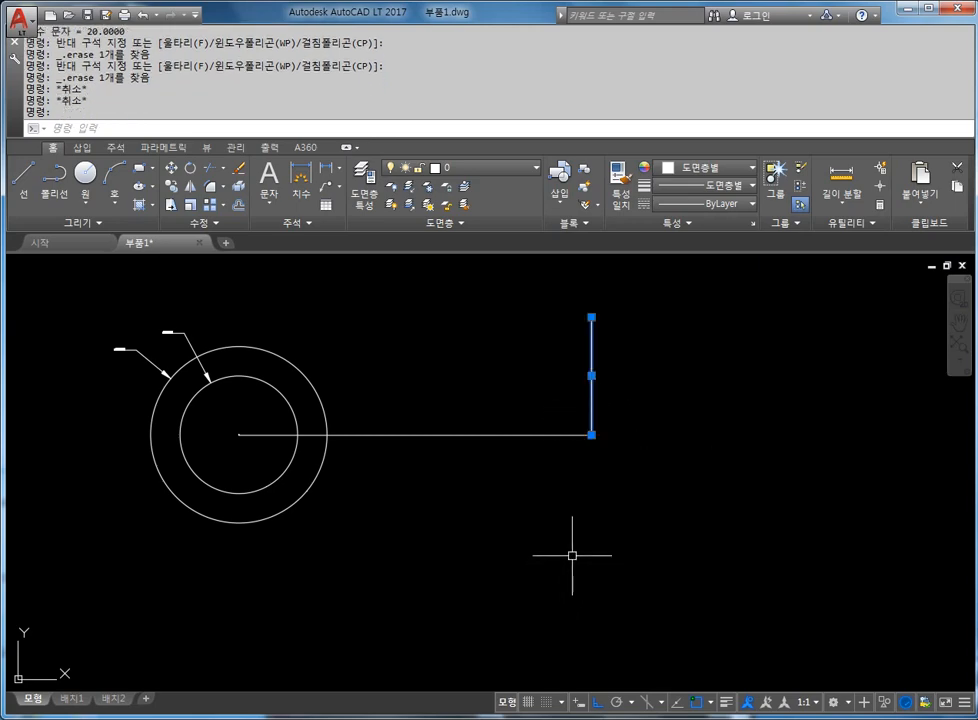
pyautogui.press('Escape')
pyautogui.press('Escape')
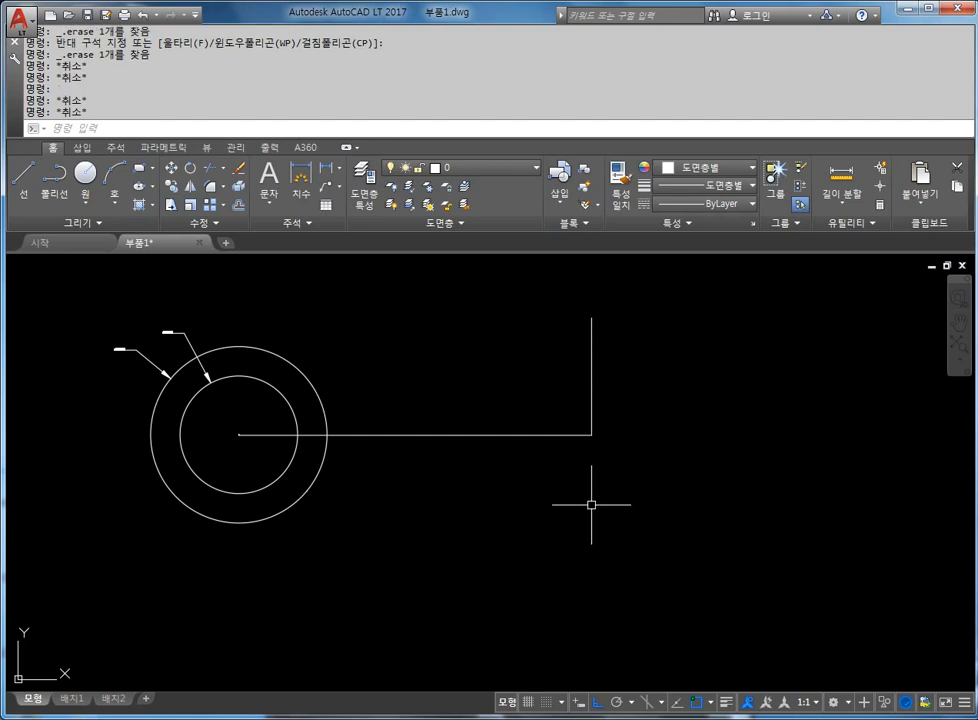
pyautogui.moveTo(589, 515)
pyautogui.mouseDown(button='middle')
pyautogui.moveTo(510, 477)
pyautogui.moveTo(527, 513)
pyautogui.mouseUp(button='middle')
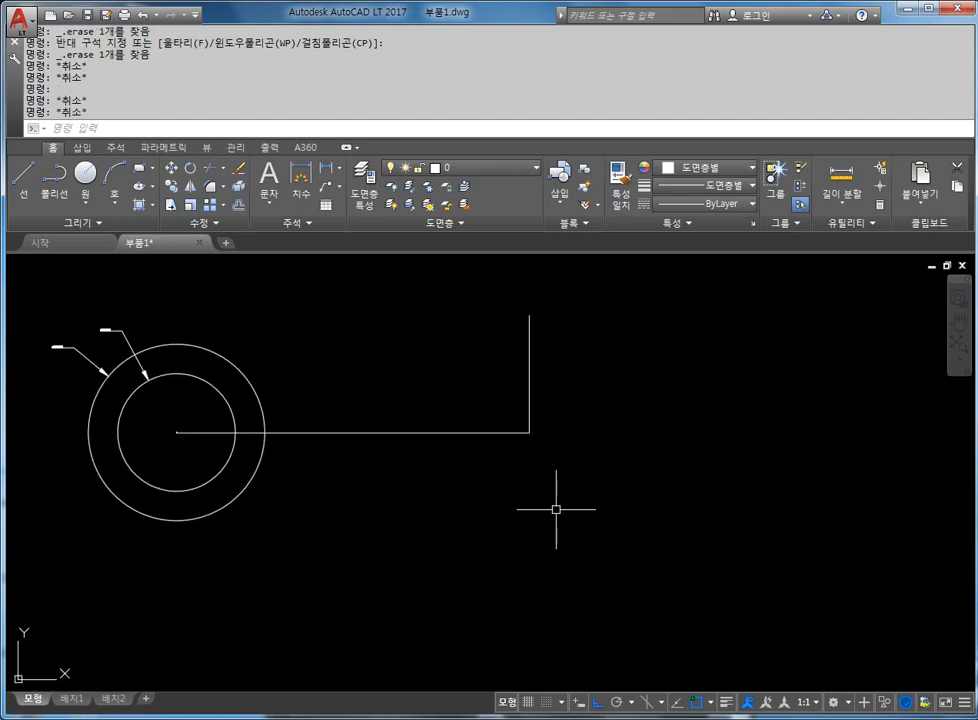
pyautogui.press('Escape')
pyautogui.press('Escape')
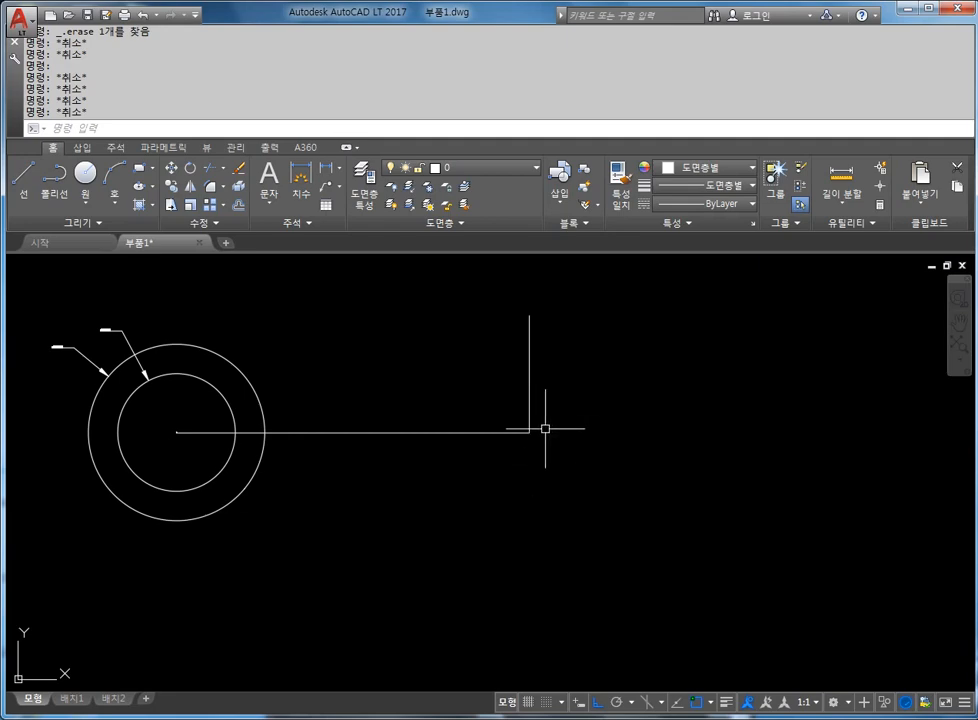
pyautogui.press('Escape')
pyautogui.press('Escape')
pyautogui.press('Escape')
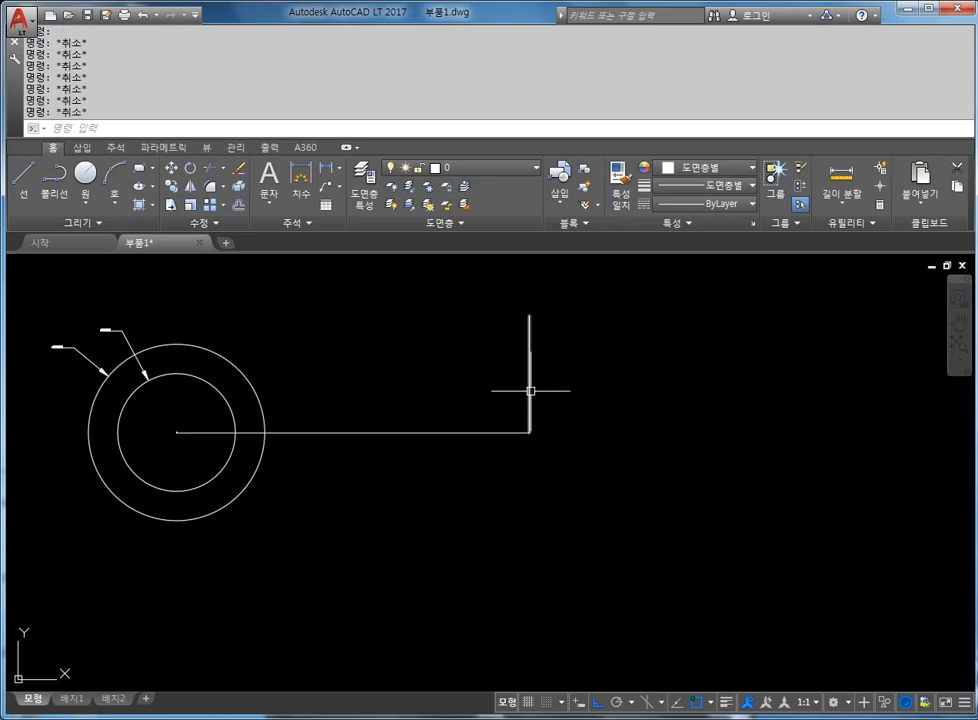
# - Stretch the lower endpoint of the vertical line 20 units straight down using its grip
pyautogui.click(530, 391)
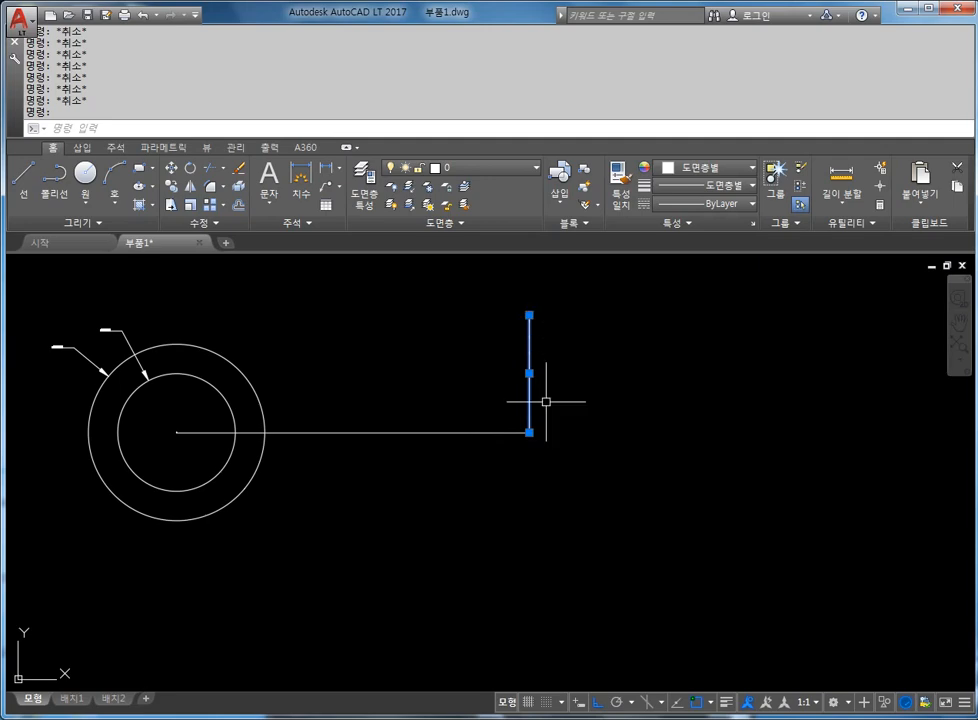
pyautogui.click(530, 432)
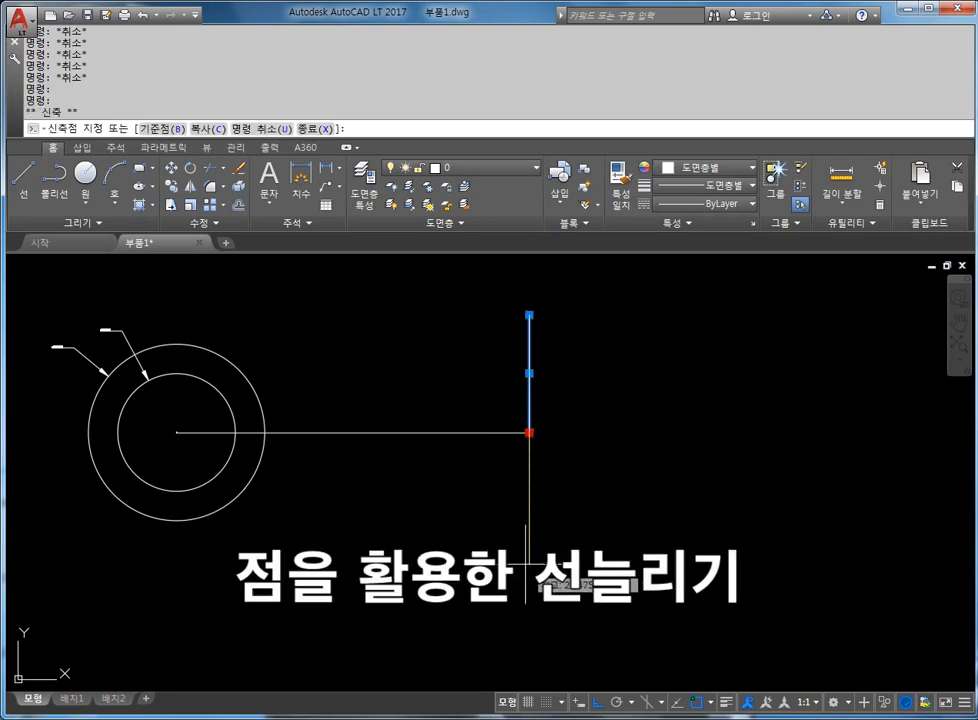
pyautogui.press('Return')
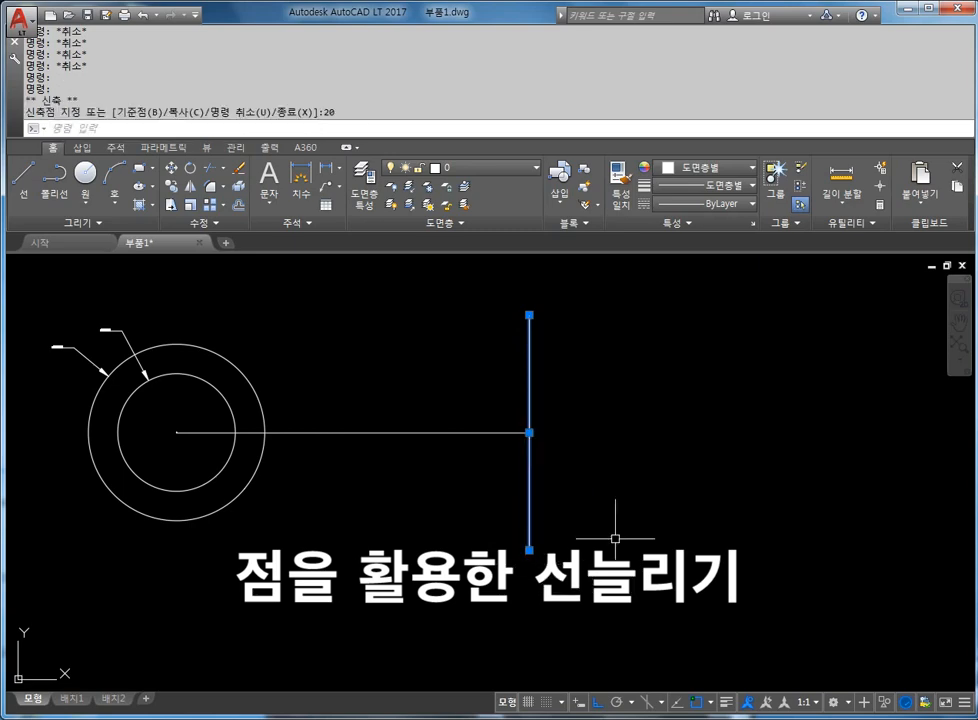
pyautogui.press('Escape')
pyautogui.press('Escape')
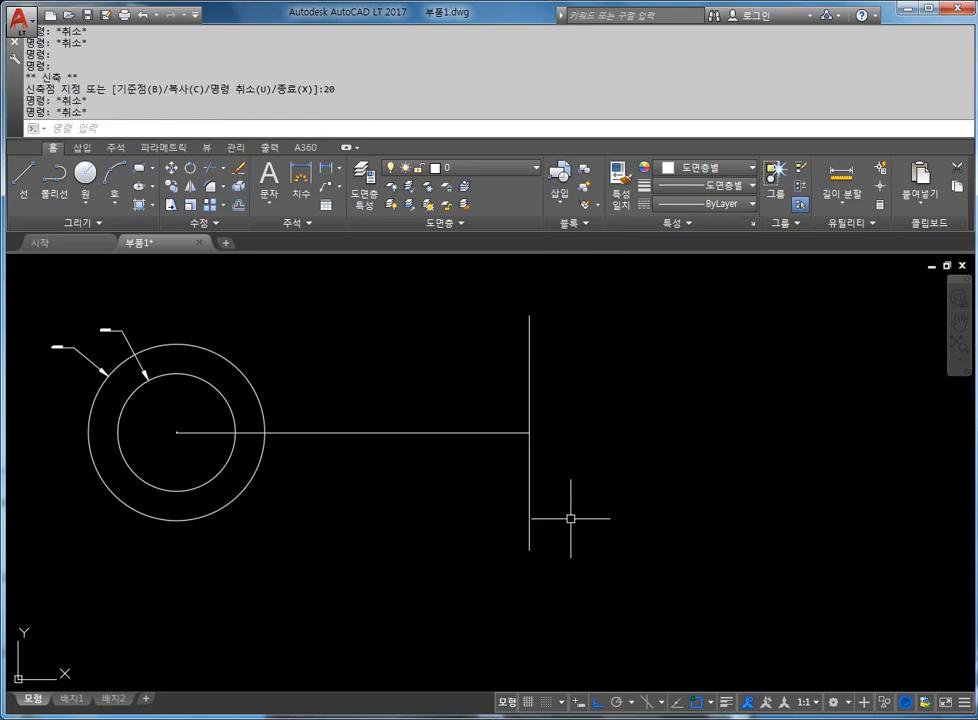
# - Draw a circle with a radius of 10 centred on the upper end of the vertical line
pyautogui.moveTo(447, 426); pyautogui.dragTo(457, 427, button='middle')
pyautogui.press('Escape')
pyautogui.press('Escape')
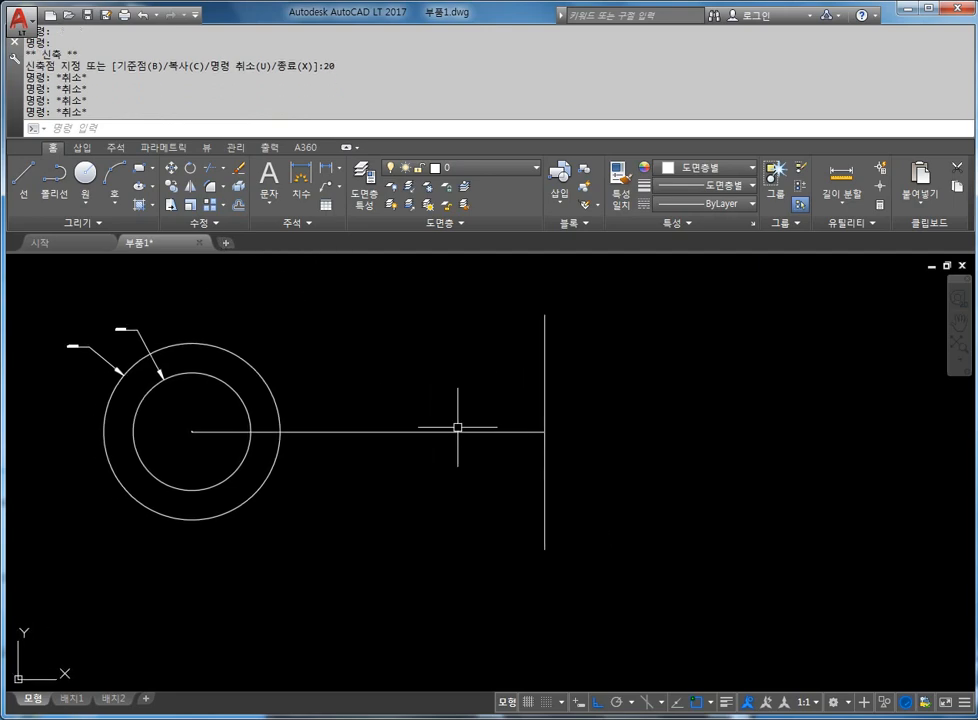
pyautogui.write('c')
pyautogui.press('Return')
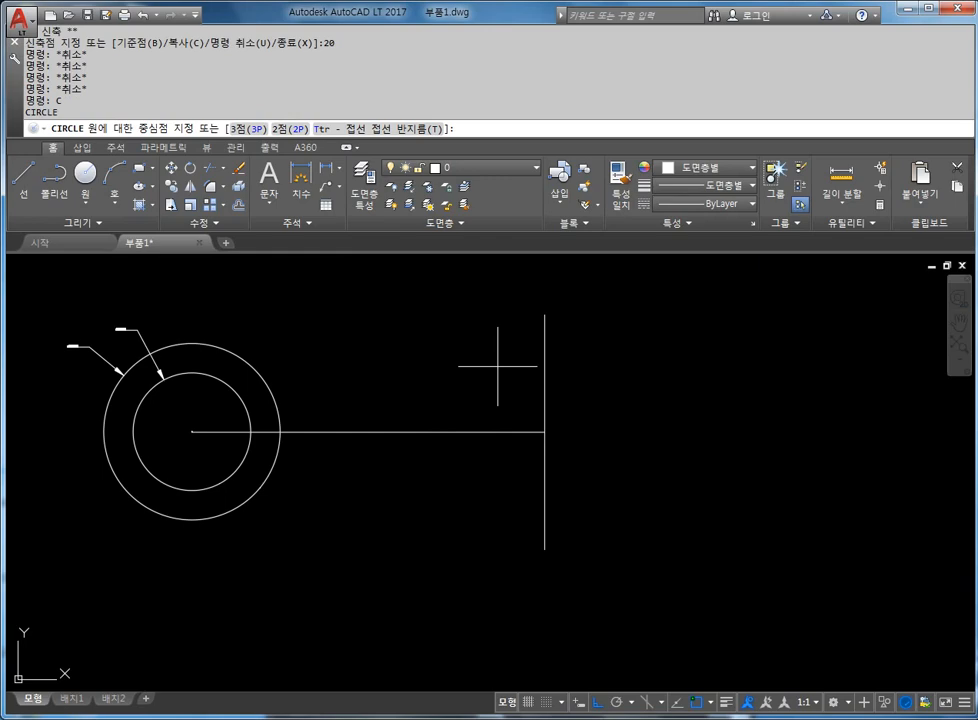
pyautogui.click(544, 314)
pyautogui.write('10')
pyautogui.press('Return')
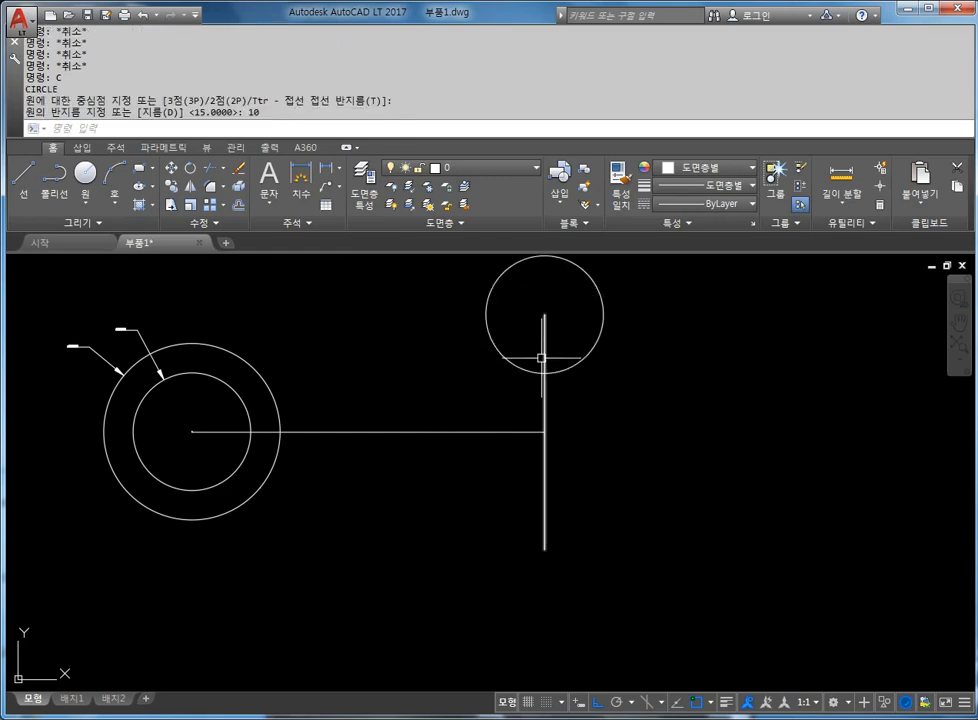
# - Draw a circle with a radius of 10 centred on the lower end of the vertical line
pyautogui.press('Return')
pyautogui.click(544, 548)
pyautogui.write('1')
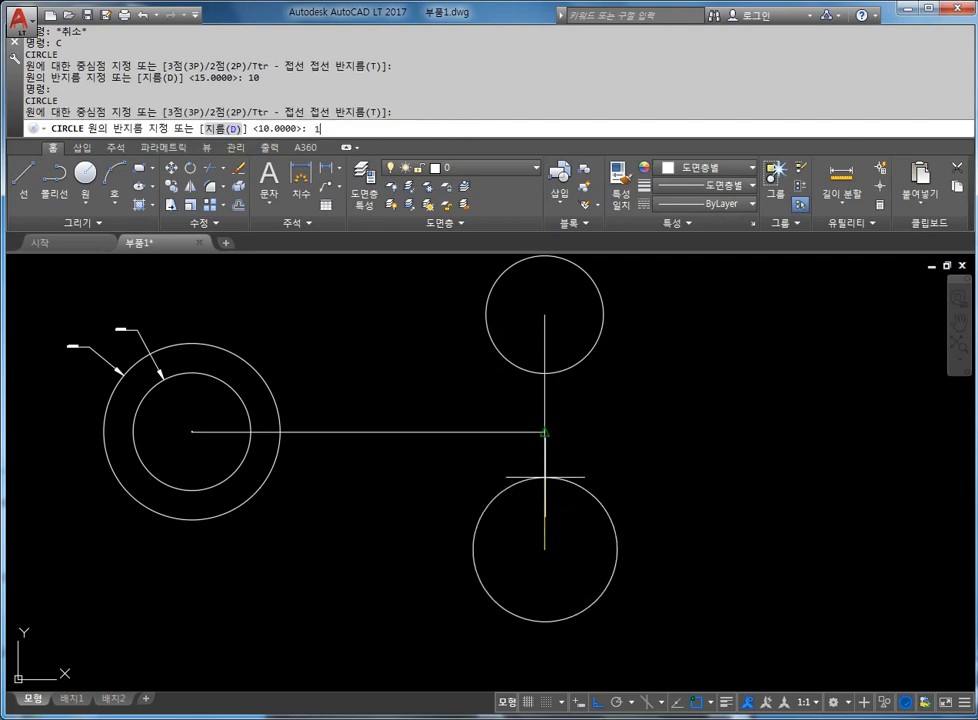
pyautogui.write('0')
pyautogui.press('Return')
pyautogui.press('Escape')
pyautogui.press('Escape')
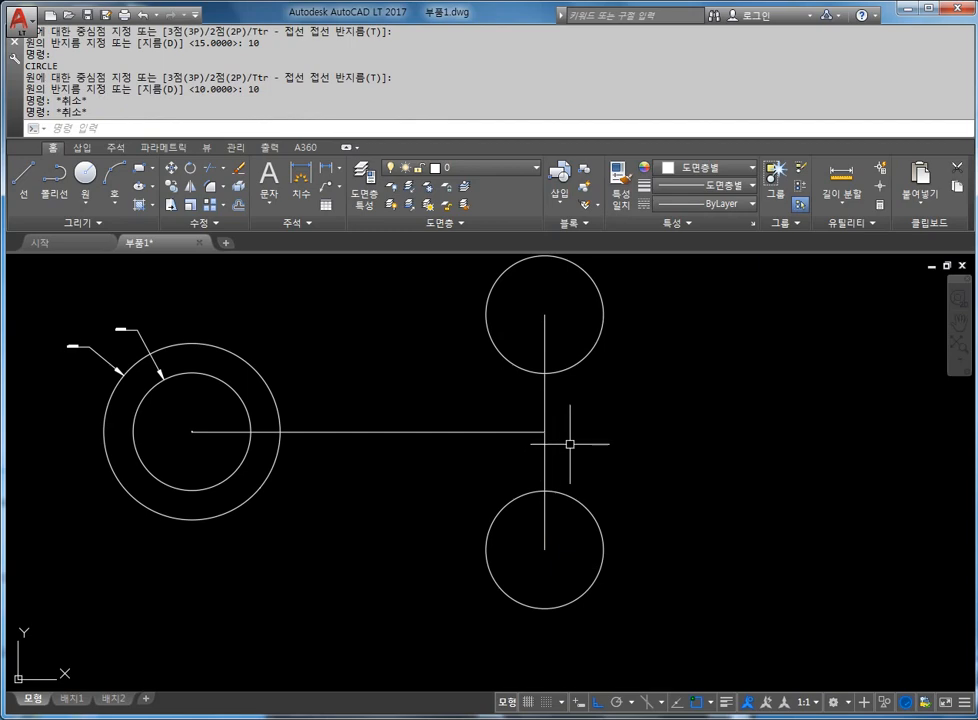
# - Draw a circle with a radius of 5 concentric with the upper right circle
pyautogui.press('Escape')
pyautogui.press('Escape')
pyautogui.press('Escape')
pyautogui.press('Return')
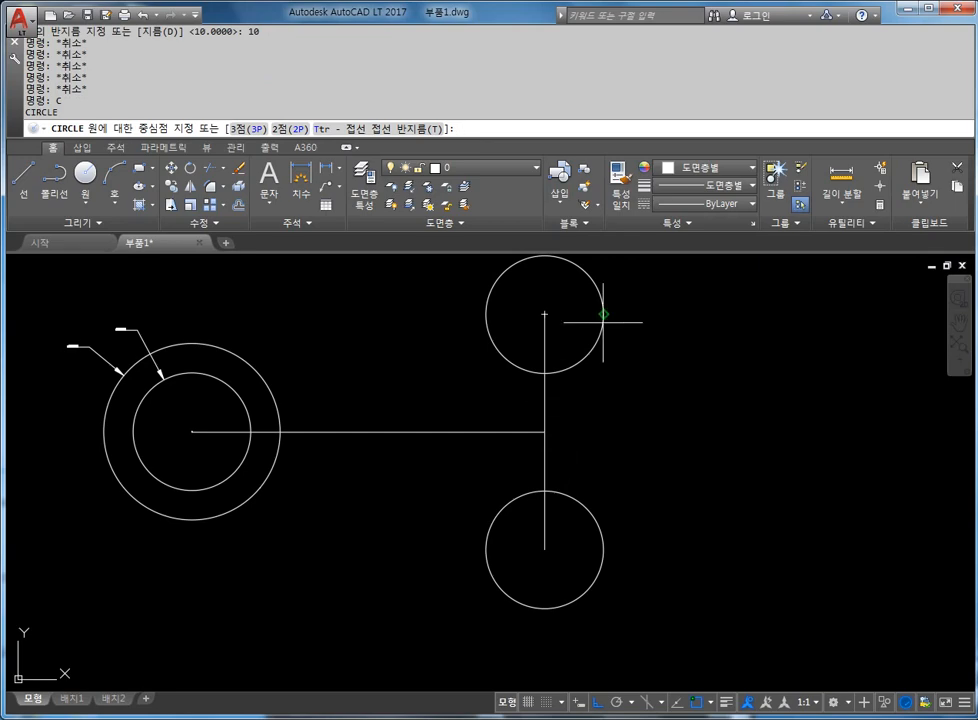
pyautogui.click(544, 314)
pyautogui.write('5')
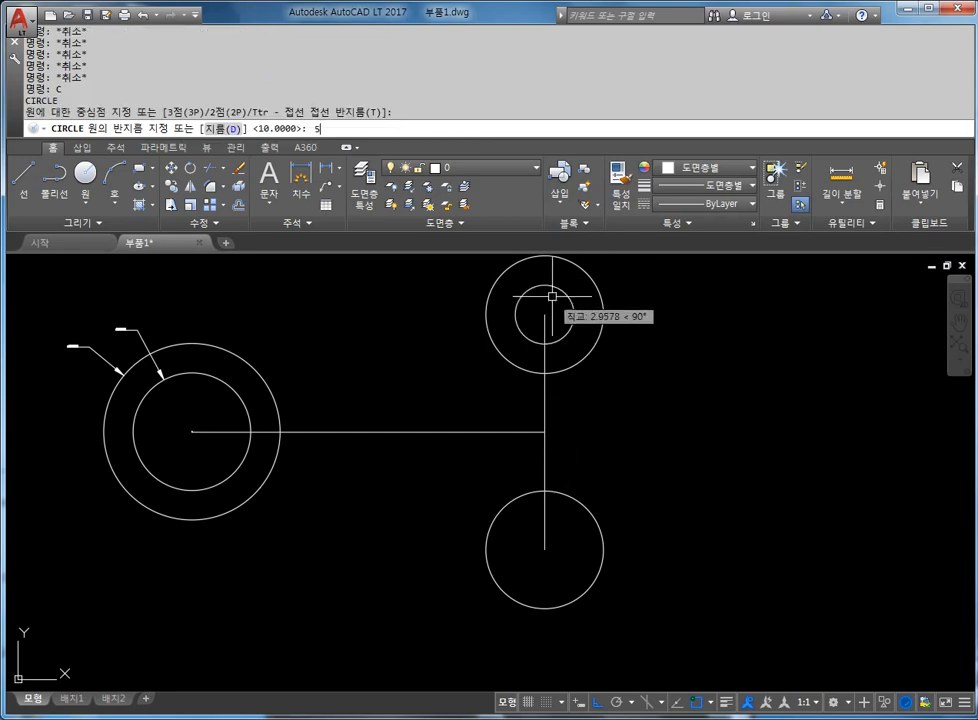
pyautogui.press('Return')
# - Draw a circle with a radius of 5 concentric with the lower right circle
pyautogui.press('Return')
pyautogui.click(544, 549)
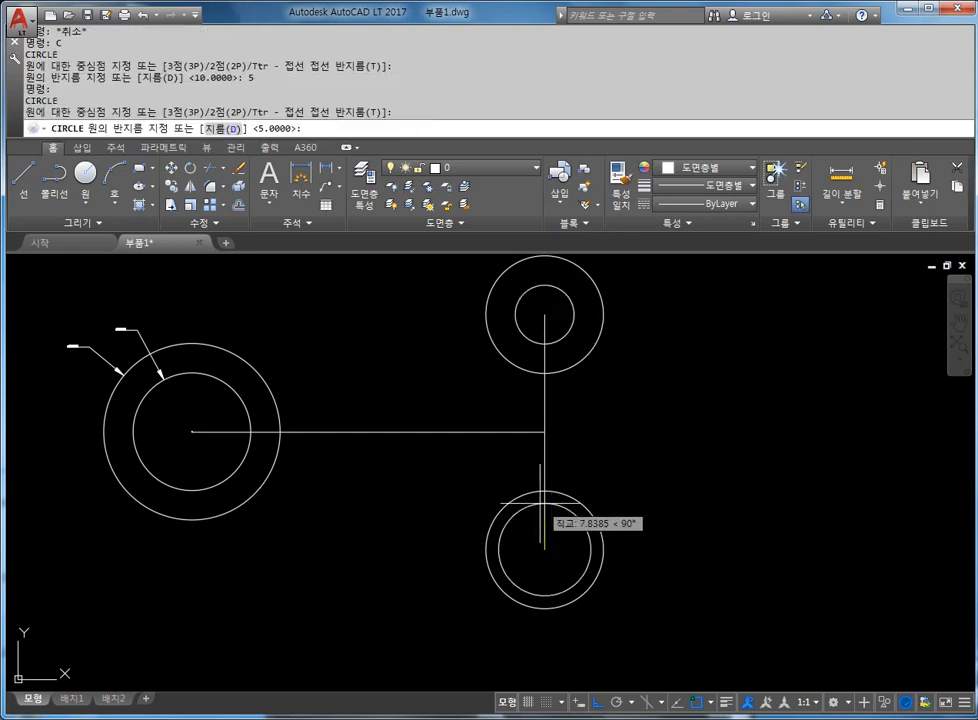
pyautogui.write('5')
pyautogui.press('Return')
pyautogui.press('Escape')
pyautogui.press('Escape')
# - Erase the two leader dimensions pointing to the large concentric circles
pyautogui.scroll(-2, 533, 476)
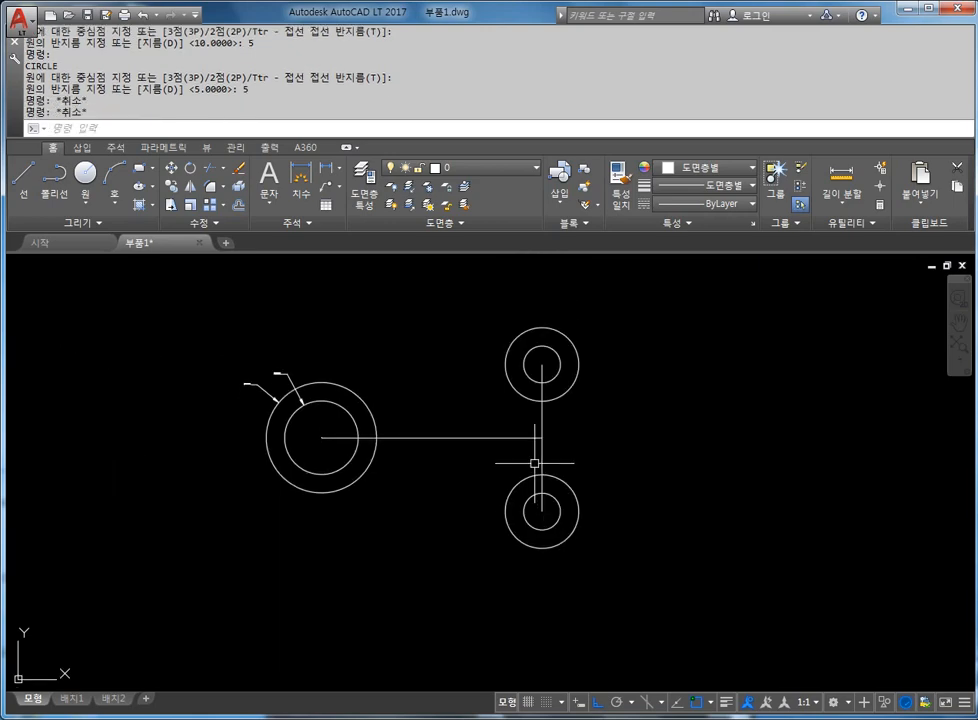
pyautogui.scroll(2, 528, 462)
pyautogui.press('Escape')
pyautogui.moveTo(528, 462); pyautogui.dragTo(467, 488, button='middle')
pyautogui.press('Escape')
pyautogui.press('Escape')
pyautogui.click(210, 326)
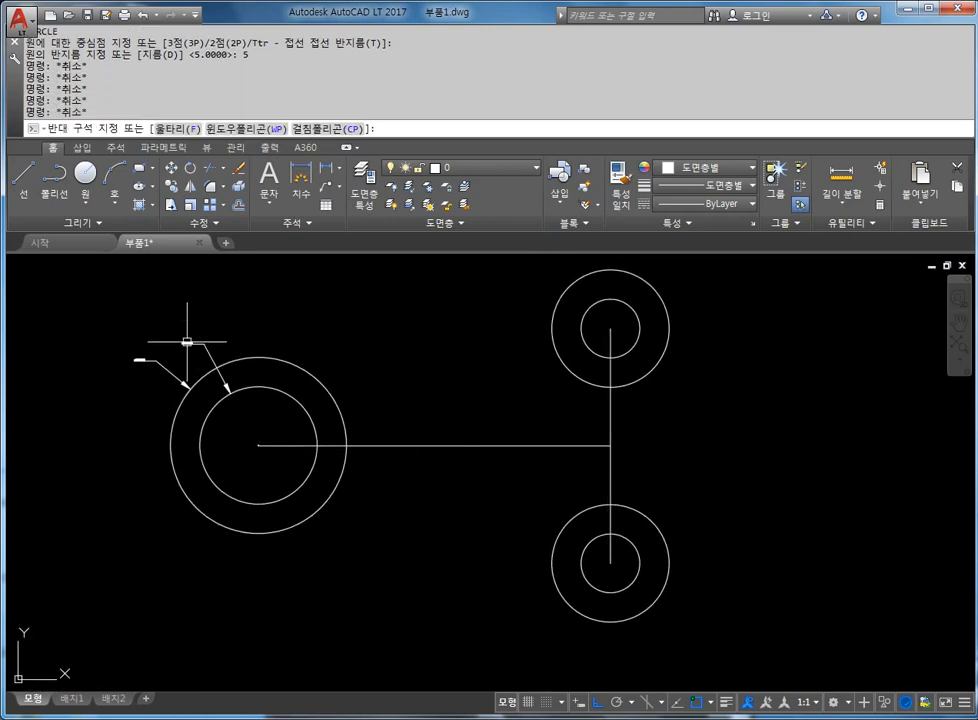
pyautogui.click(186, 341)
pyautogui.click(212, 332)
pyautogui.click(192, 356)
pyautogui.press('Delete')
pyautogui.click(157, 345)
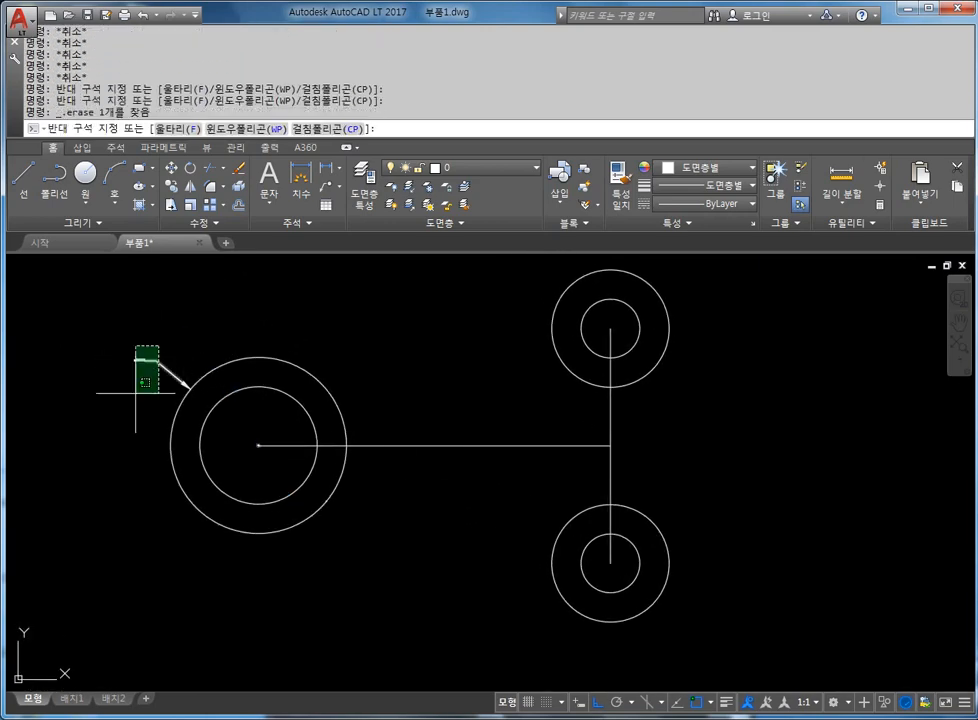
pyautogui.click(133, 396)
pyautogui.press('Delete')
pyautogui.moveTo(205, 388); pyautogui.dragTo(277, 400, button='middle')
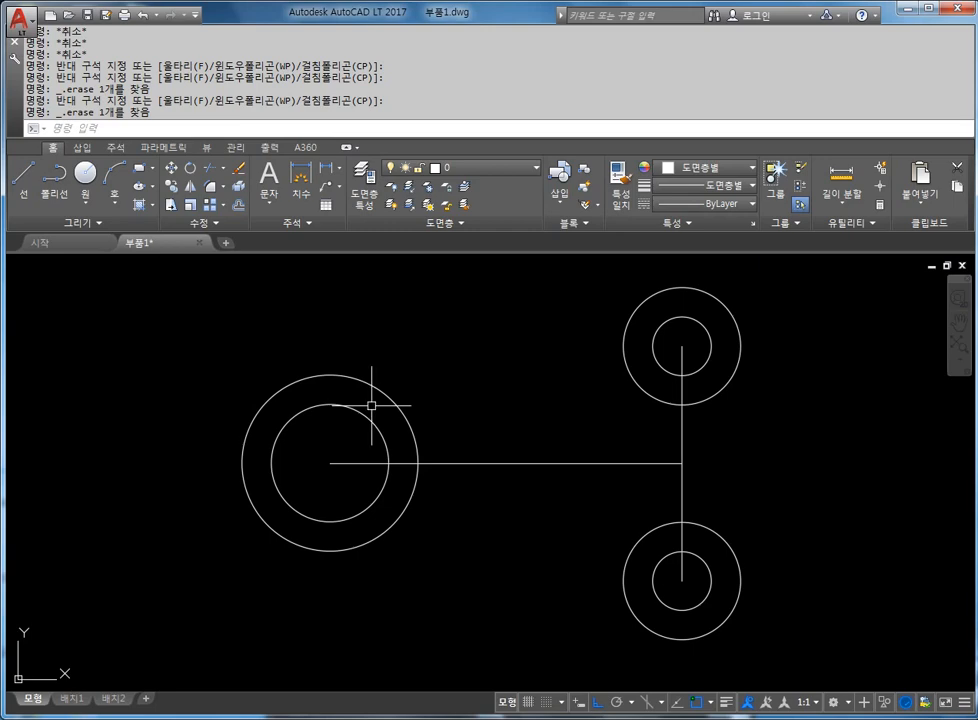
pyautogui.moveTo(375, 402); pyautogui.dragTo(326, 426, button='middle')
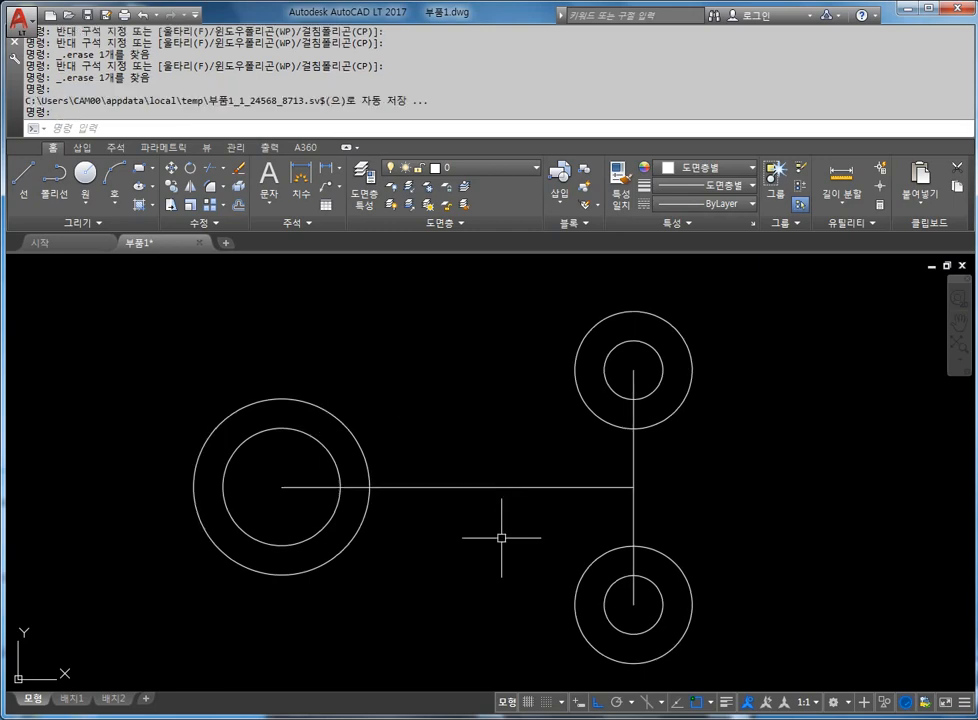
# - Draw a line tangent to the tops of the large outer circle and the upper right outer circle, with Ortho off
pyautogui.press('Escape')
pyautogui.press('Escape')
pyautogui.press('Escape')
pyautogui.press('Escape')
pyautogui.press('Escape')
pyautogui.write('l')
pyautogui.press('Return')
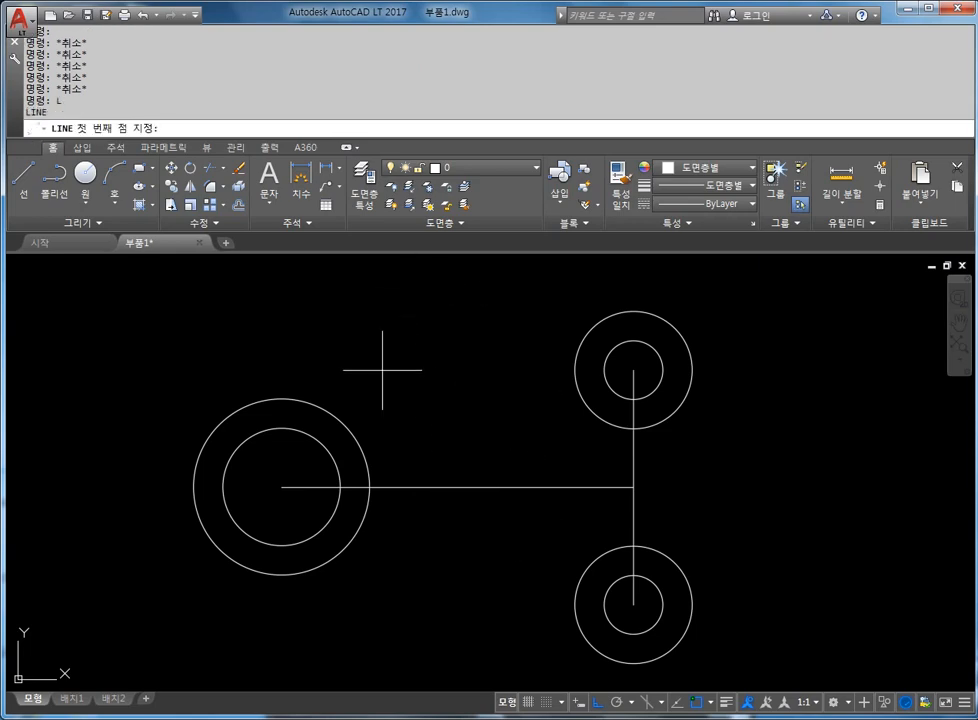
pyautogui.keyDown('shift'); pyautogui.rightClick(334, 335); pyautogui.keyUp('shift')
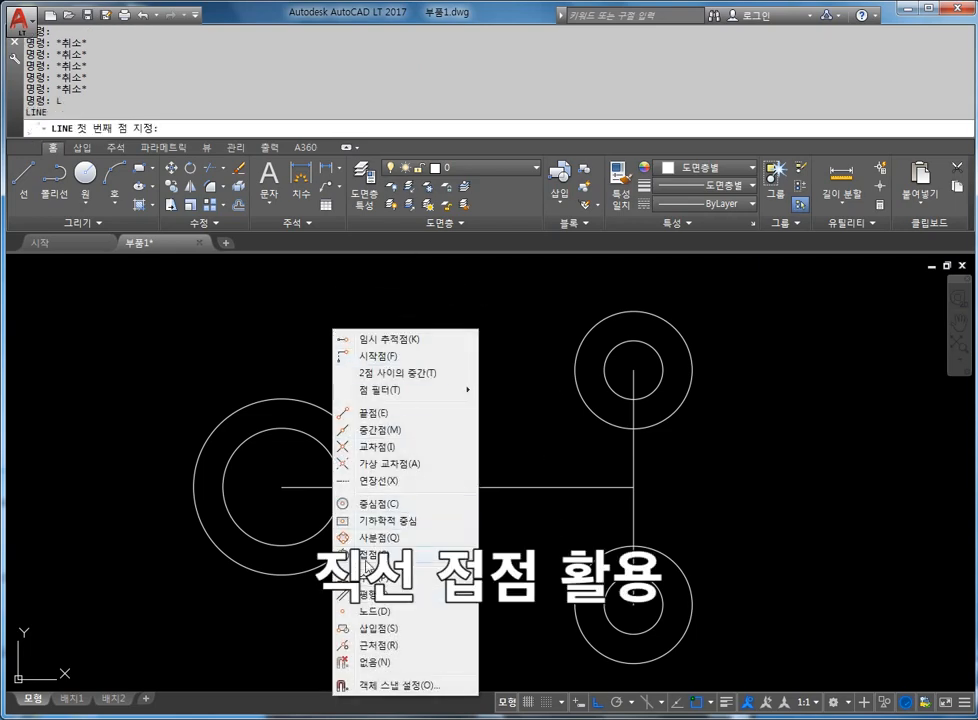
pyautogui.click(368, 562)
pyautogui.press('F8')
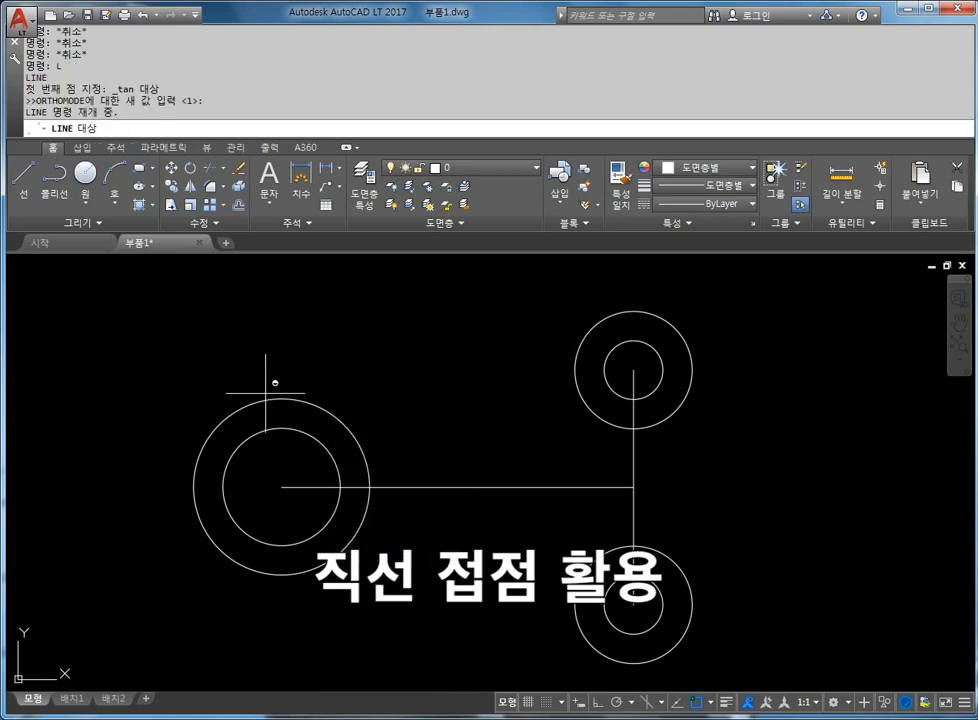
pyautogui.click(258, 393)
pyautogui.keyDown('shift'); pyautogui.rightClick(471, 312); pyautogui.keyUp('shift')
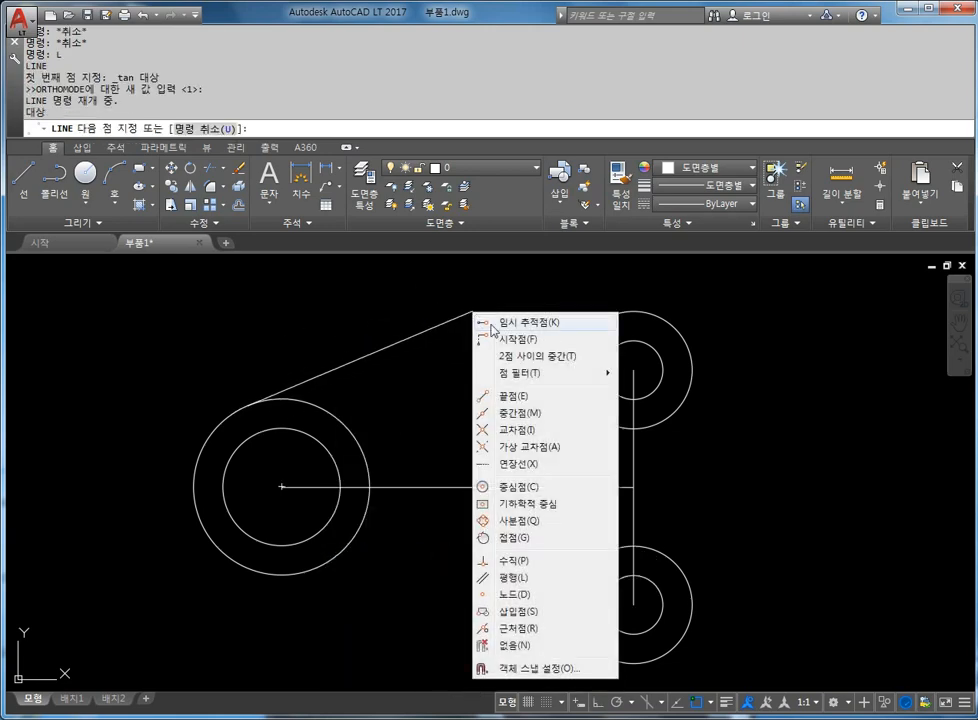
pyautogui.click(507, 539)
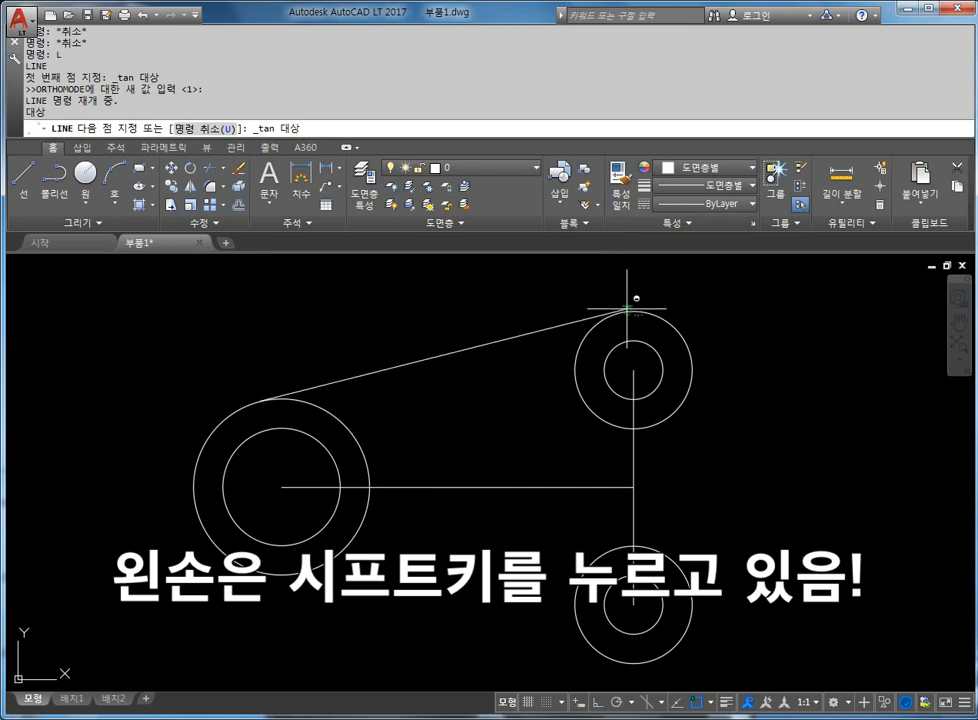
pyautogui.click(622, 310)
pyautogui.press('Escape')
pyautogui.press('Escape')
pyautogui.press('Escape')
pyautogui.moveTo(619, 440); pyautogui.dragTo(617, 385, button='middle')
pyautogui.press('Escape')
pyautogui.press('Escape')
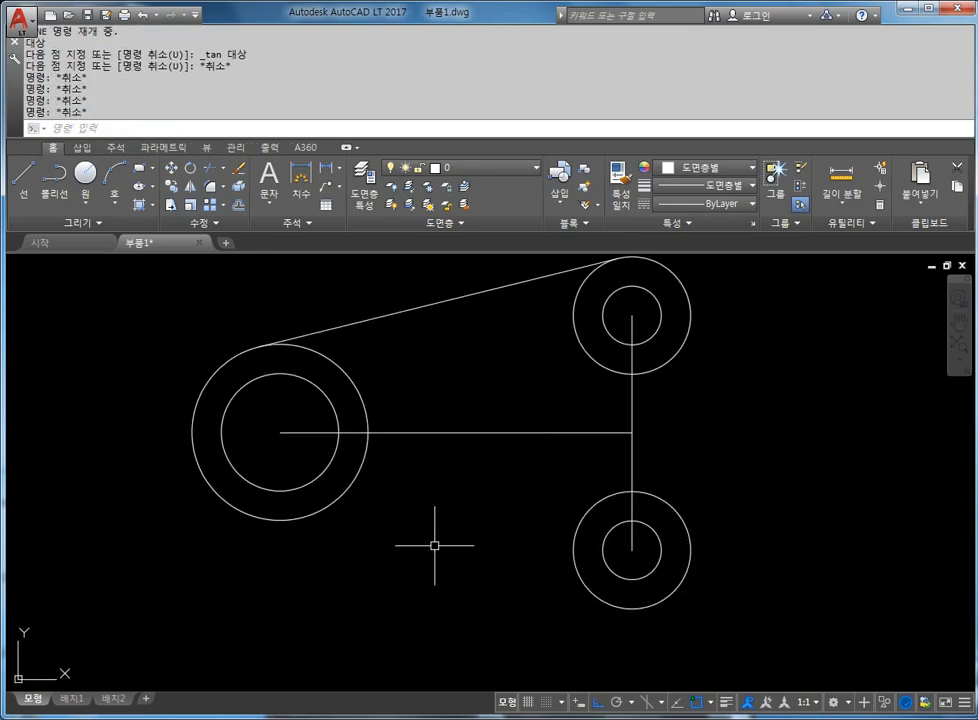
# - Draw a line tangent to the undersides of the large outer circle and the lower right outer circle
pyautogui.write('L')
pyautogui.press('Return')
pyautogui.keyDown('shift'); pyautogui.rightClick(406, 565); pyautogui.keyUp('shift')
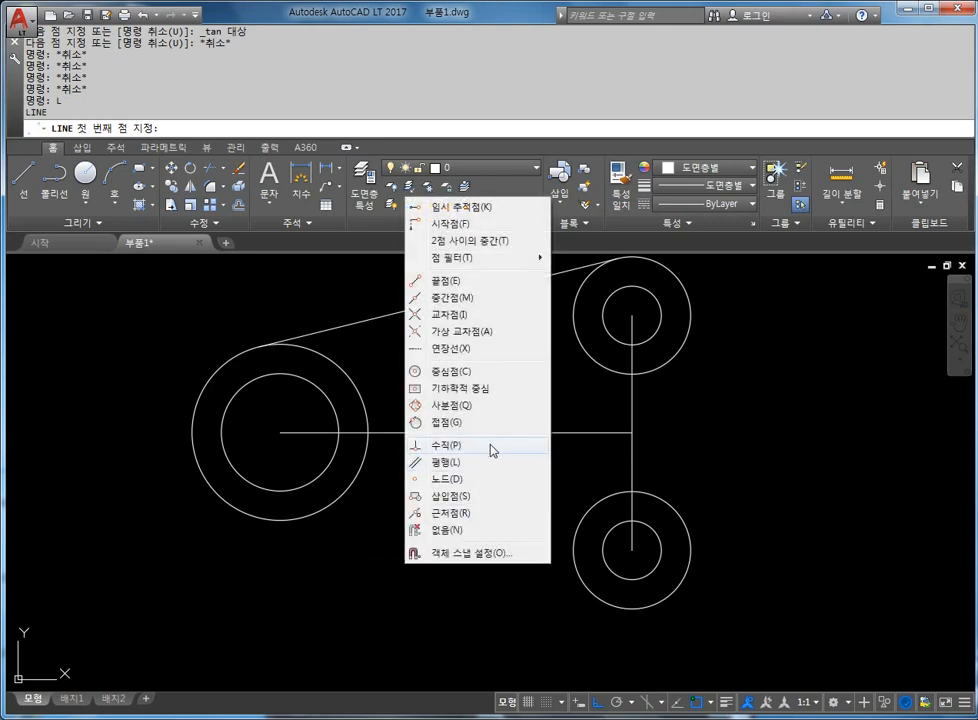
pyautogui.click(437, 422)
pyautogui.click(279, 515)
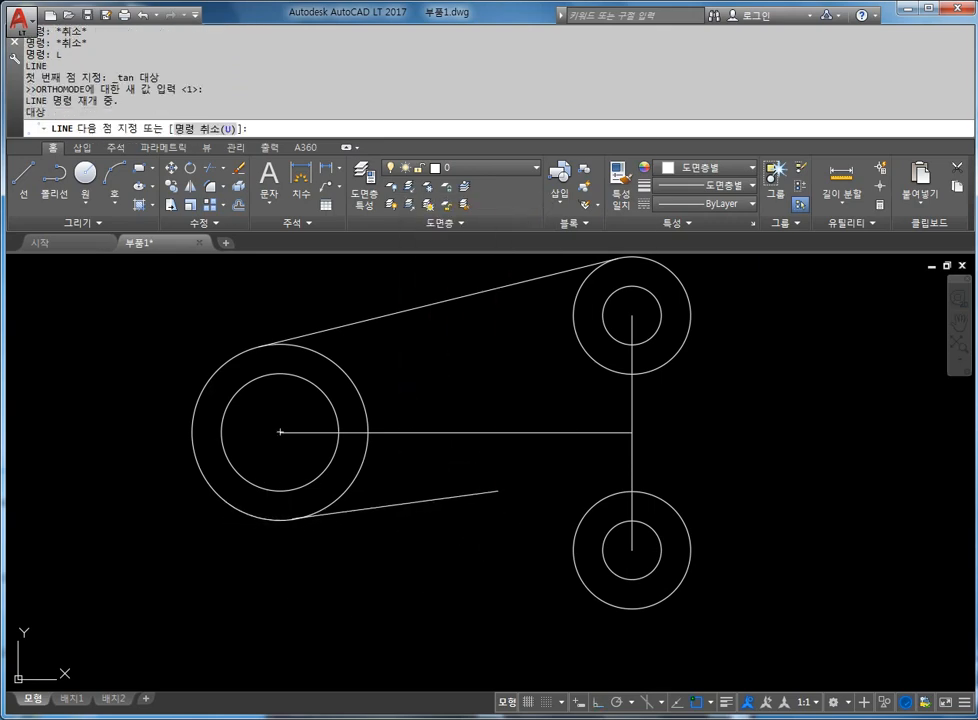
pyautogui.keyDown('shift'); pyautogui.rightClick(497, 492); pyautogui.keyUp('shift')
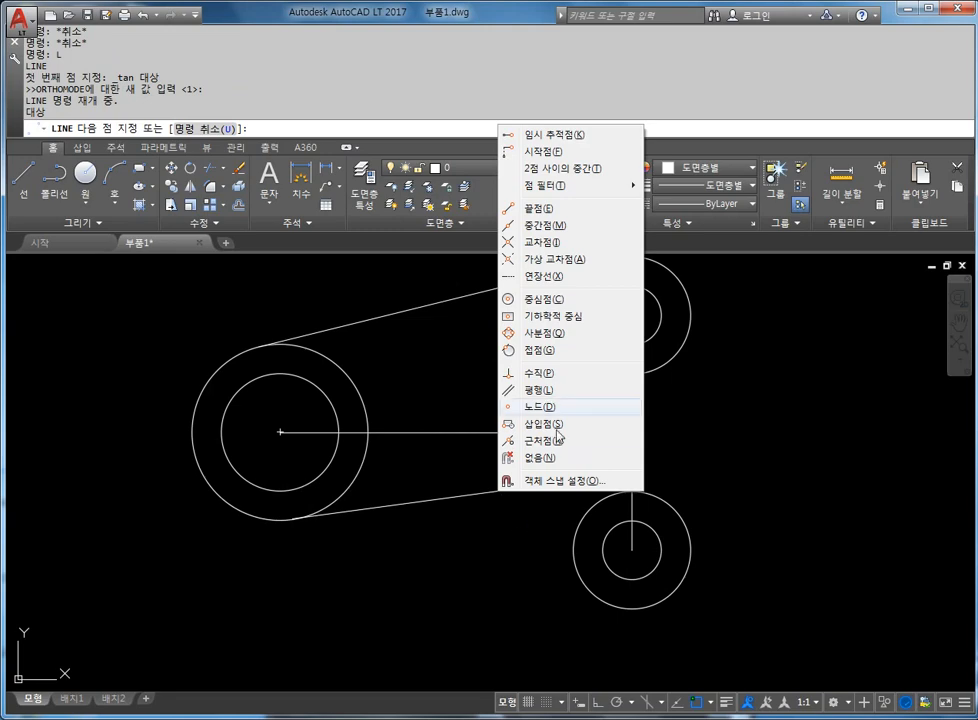
pyautogui.click(537, 352)
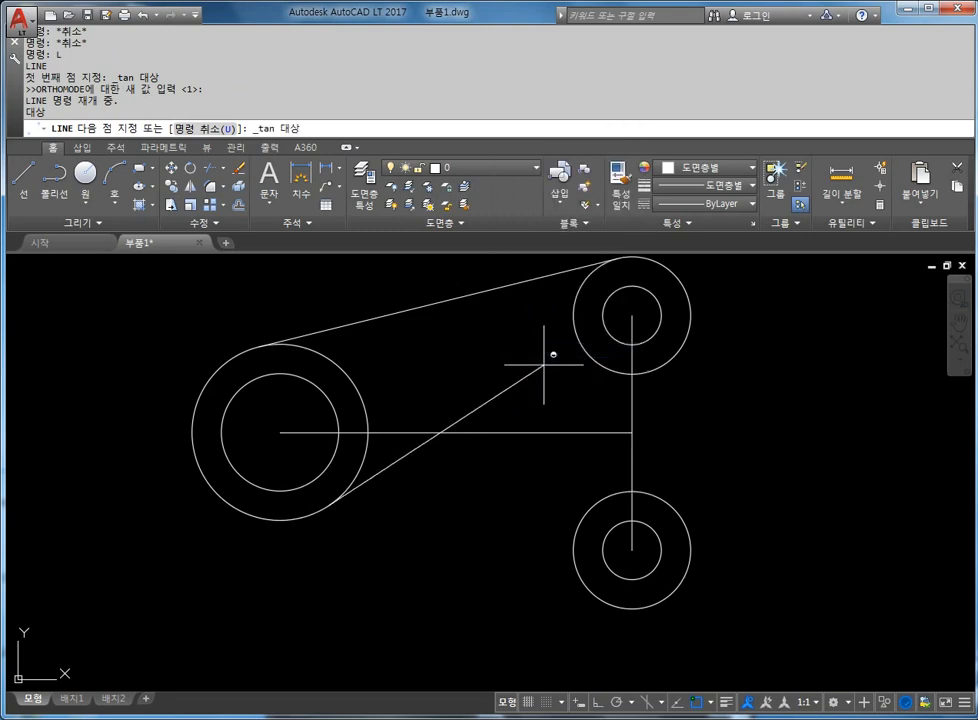
pyautogui.click(612, 598)
pyautogui.press('Escape')
pyautogui.press('Escape')
pyautogui.moveTo(738, 488)
pyautogui.mouseDown(button='middle')
pyautogui.moveTo(626, 528)
pyautogui.moveTo(638, 487)
pyautogui.moveTo(648, 506)
pyautogui.moveTo(629, 476)
pyautogui.mouseUp(button='middle')
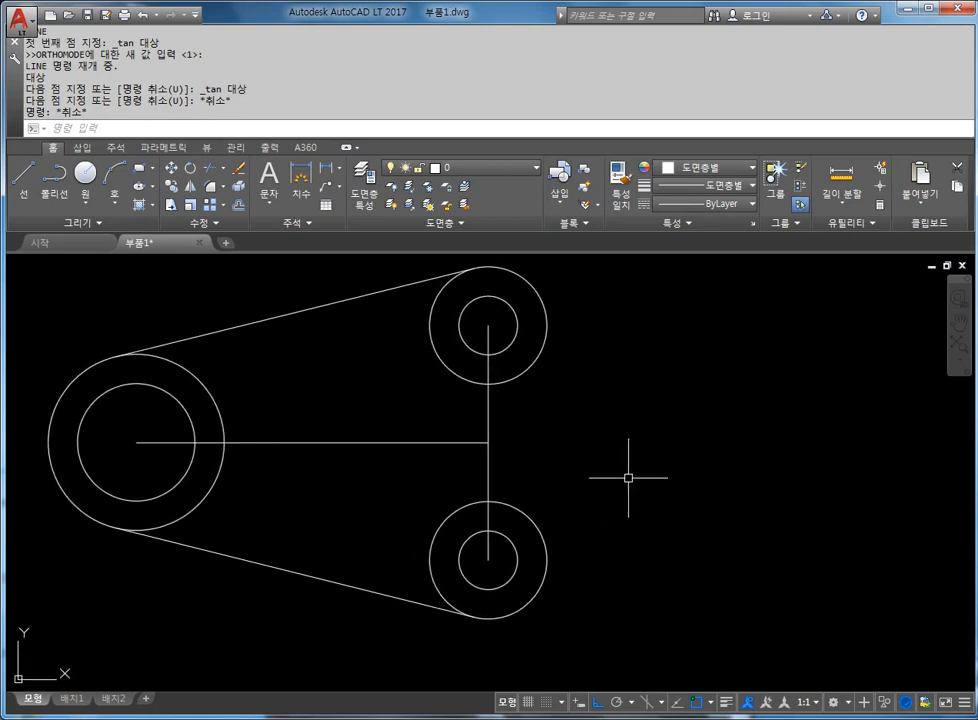
pyautogui.press('Escape')
pyautogui.press('Escape')
# - Draw a tangent-tangent-radius circle of radius 15 touching the facing right sides of the two right outer circles
pyautogui.write('c')
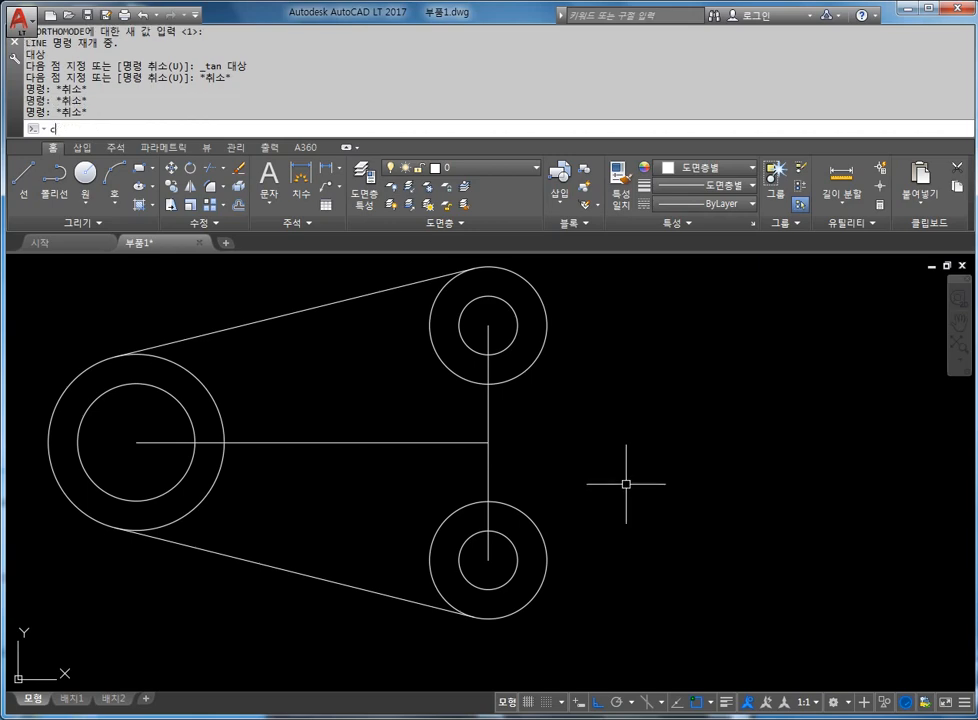
pyautogui.press('Return')
pyautogui.write('t')
pyautogui.press('Return')
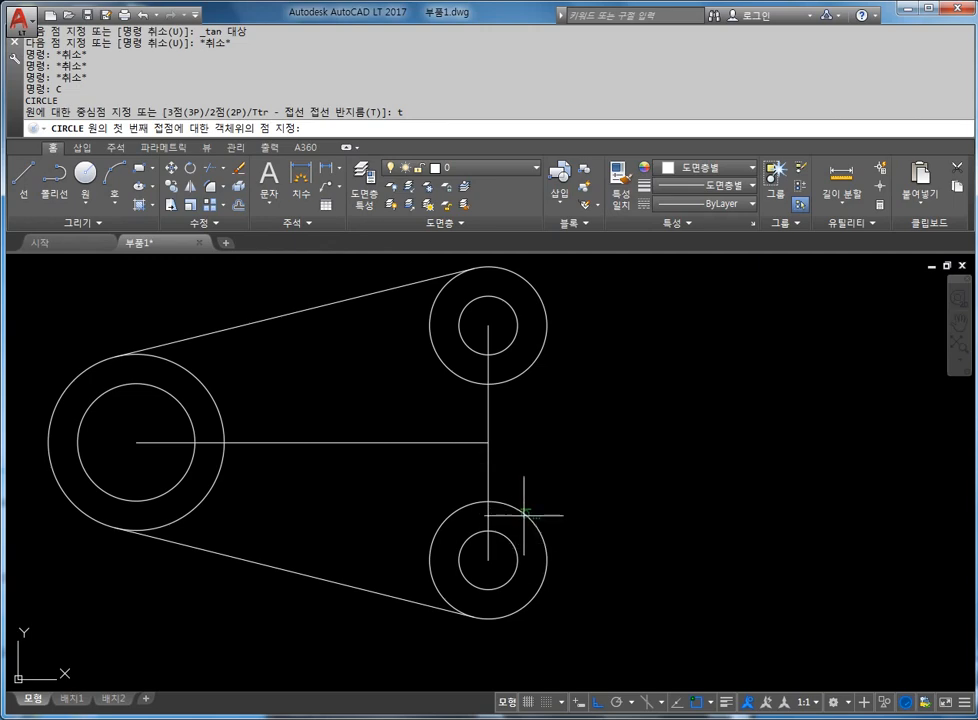
pyautogui.click(524, 374)
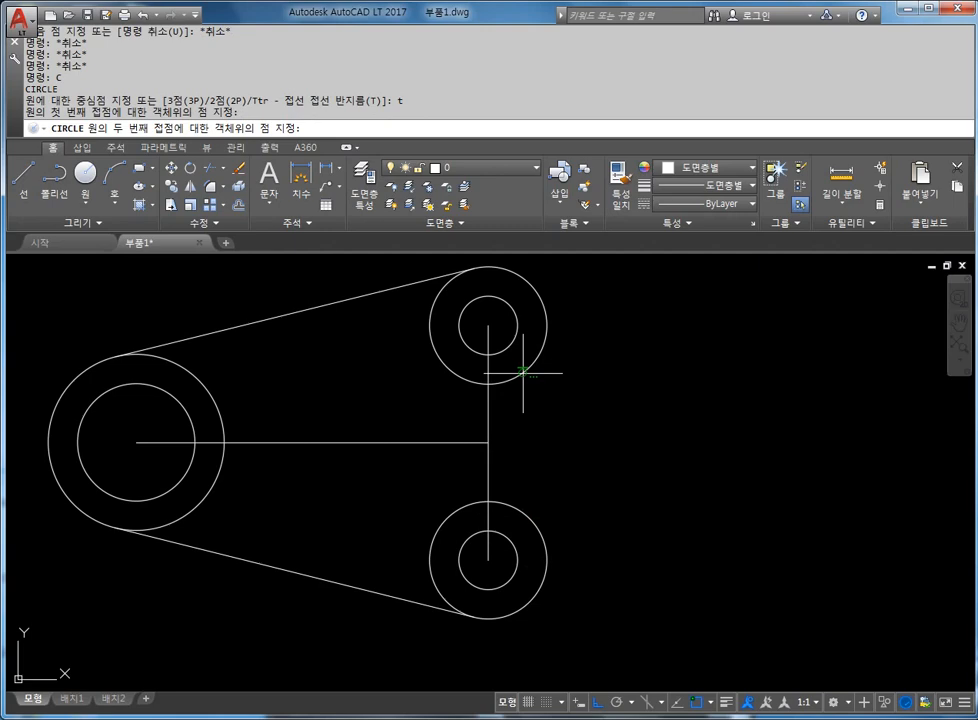
pyautogui.click(522, 505)
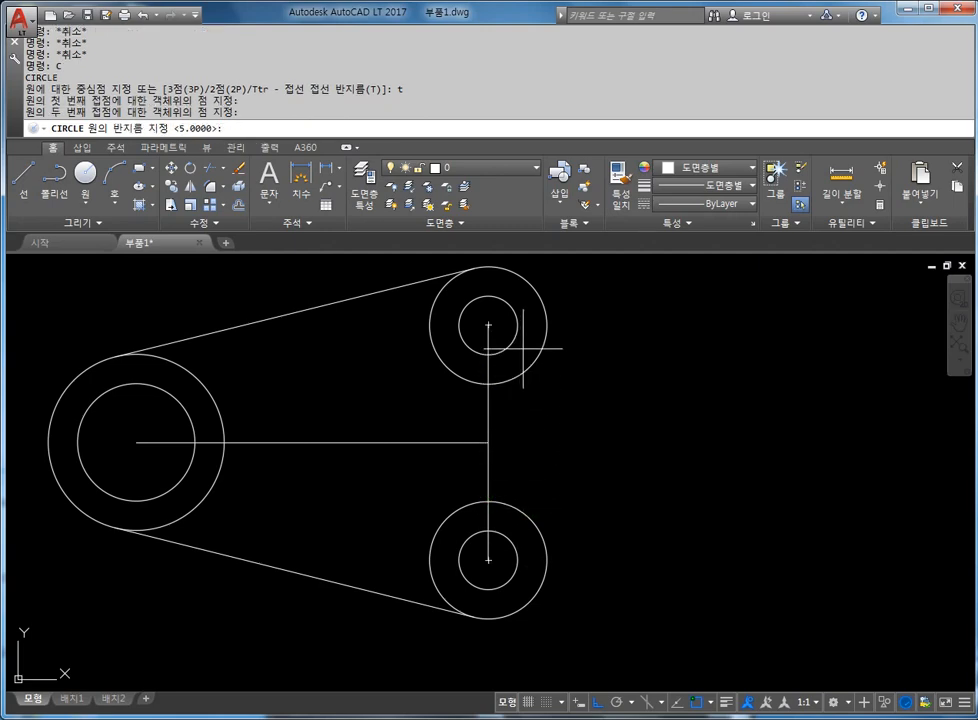
pyautogui.press('Return')
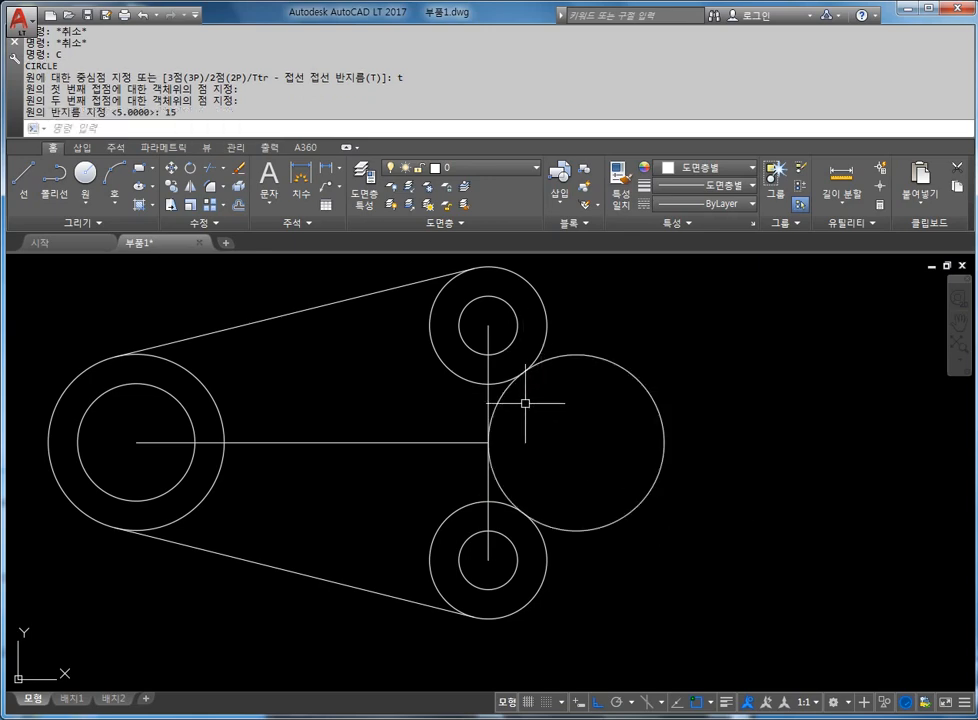
pyautogui.press('Escape')
pyautogui.press('Escape')
# - Undo the last tangent circle
pyautogui.write('u')
pyautogui.press('Return')
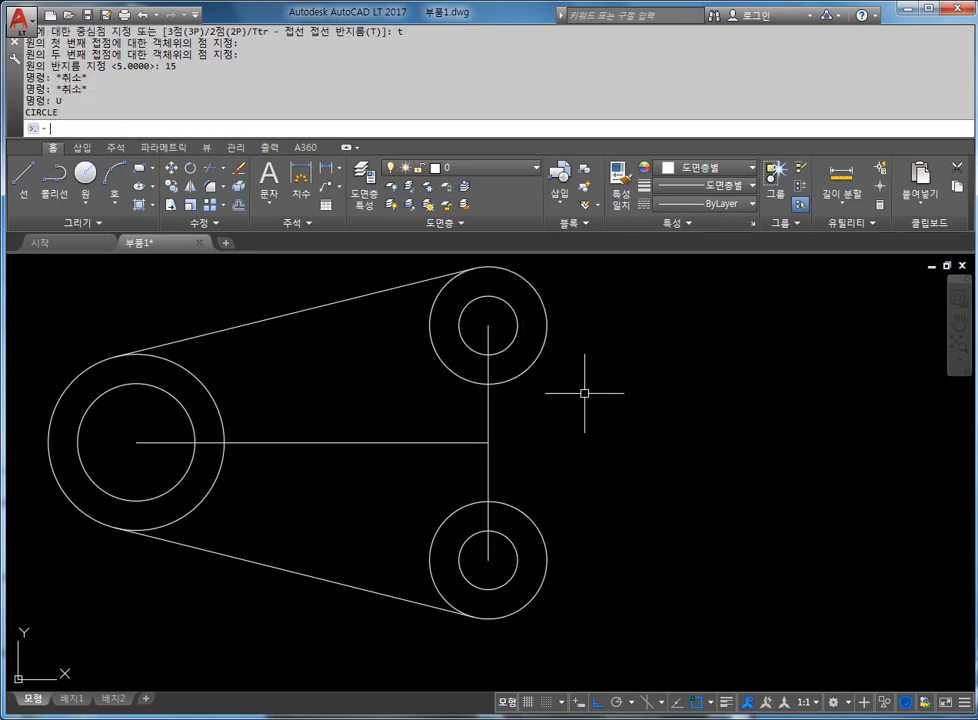
pyautogui.press('Escape')
pyautogui.press('Escape')
pyautogui.press('Escape')
pyautogui.press('Escape')
pyautogui.press('Escape')
# - Draw a circle of radius 15 tangent to the upper and lower right outer circles with the Ttr option
pyautogui.write('c')
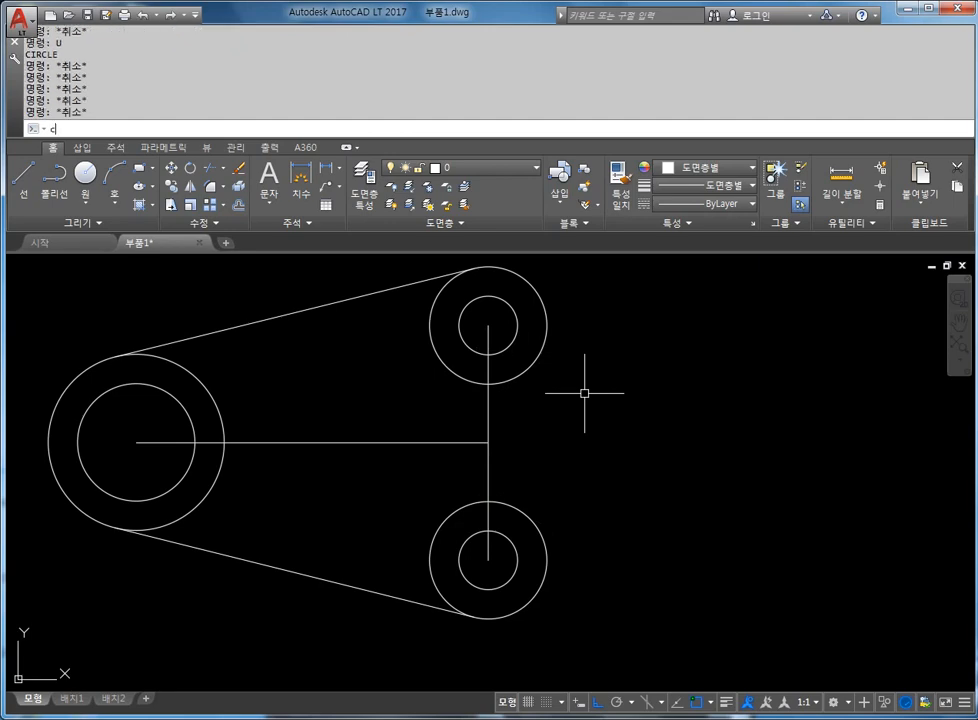
pyautogui.press('Return')
pyautogui.write('t')
pyautogui.press('Return')
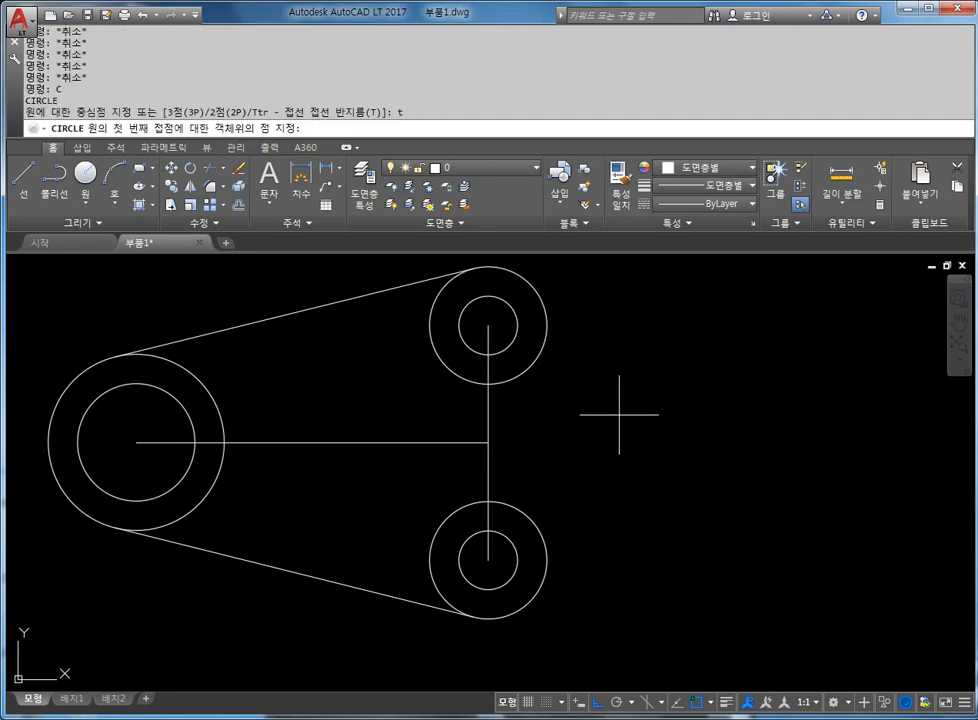
pyautogui.click(515, 379)
pyautogui.click(519, 507)
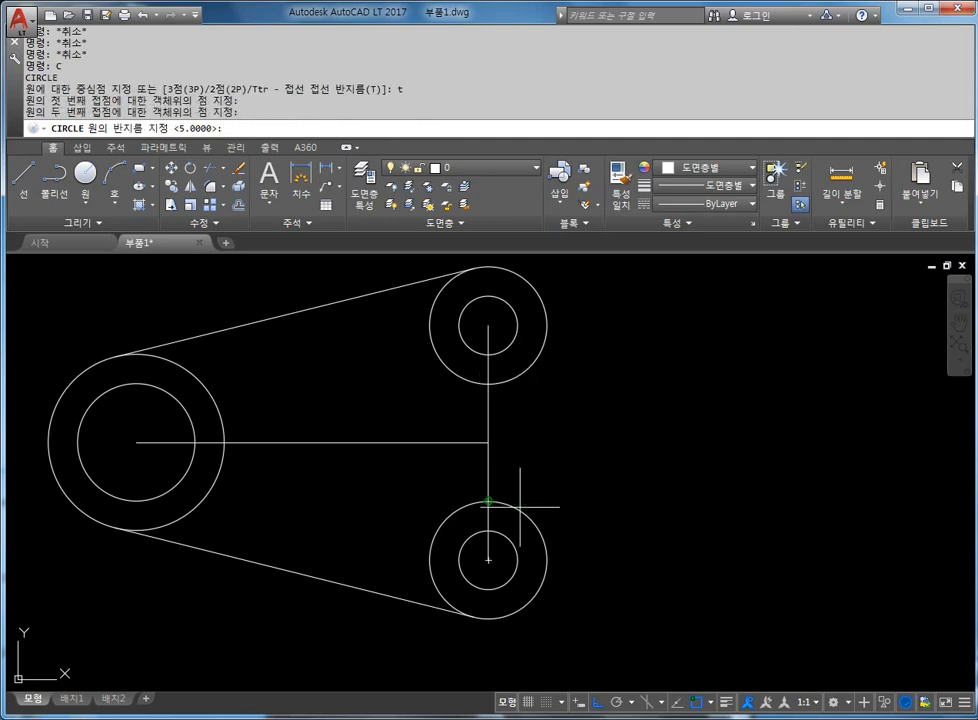
pyautogui.write('15')
pyautogui.press('Return')
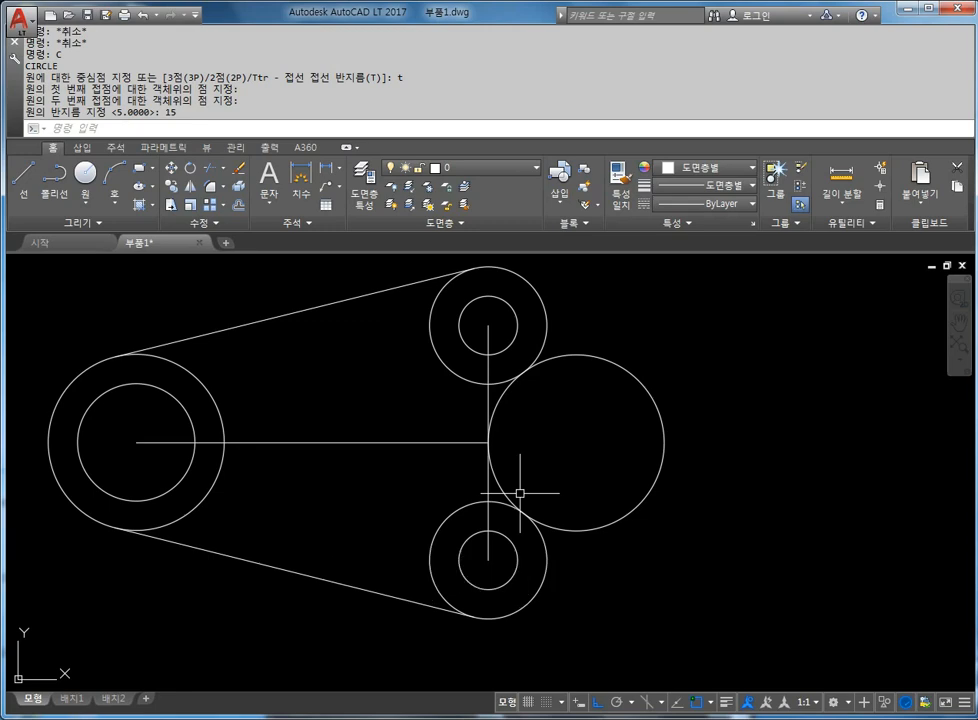
pyautogui.press('Escape')
pyautogui.press('Escape')
pyautogui.press('Escape')
pyautogui.press('Escape')
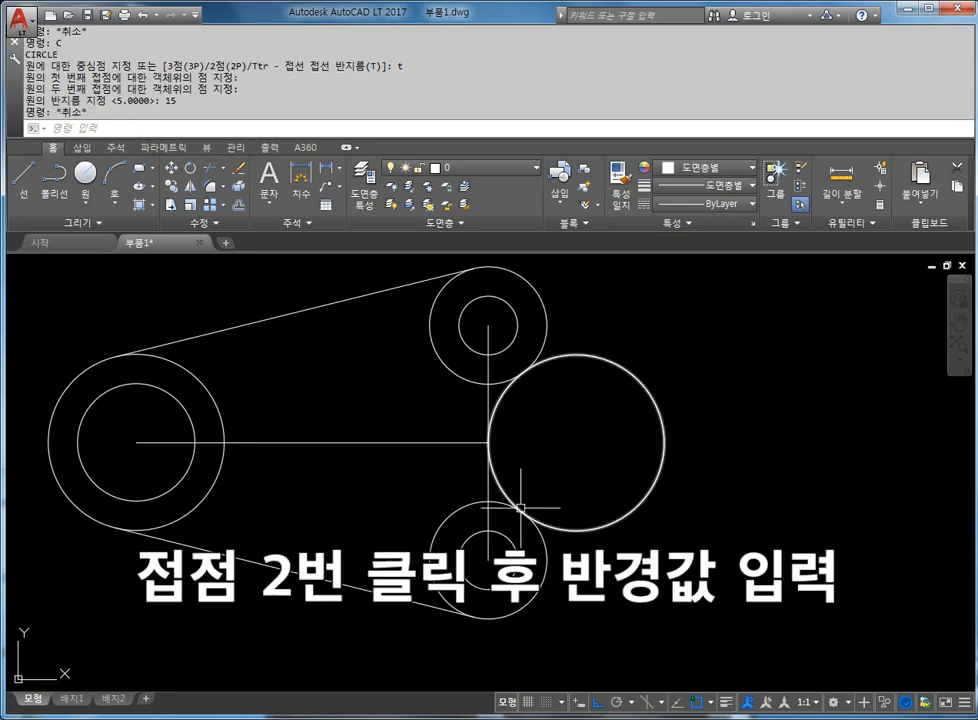
# - Trim away the outer part of the radius 15 circle and the inward-facing part of the upper right outer circle
pyautogui.write('tr')
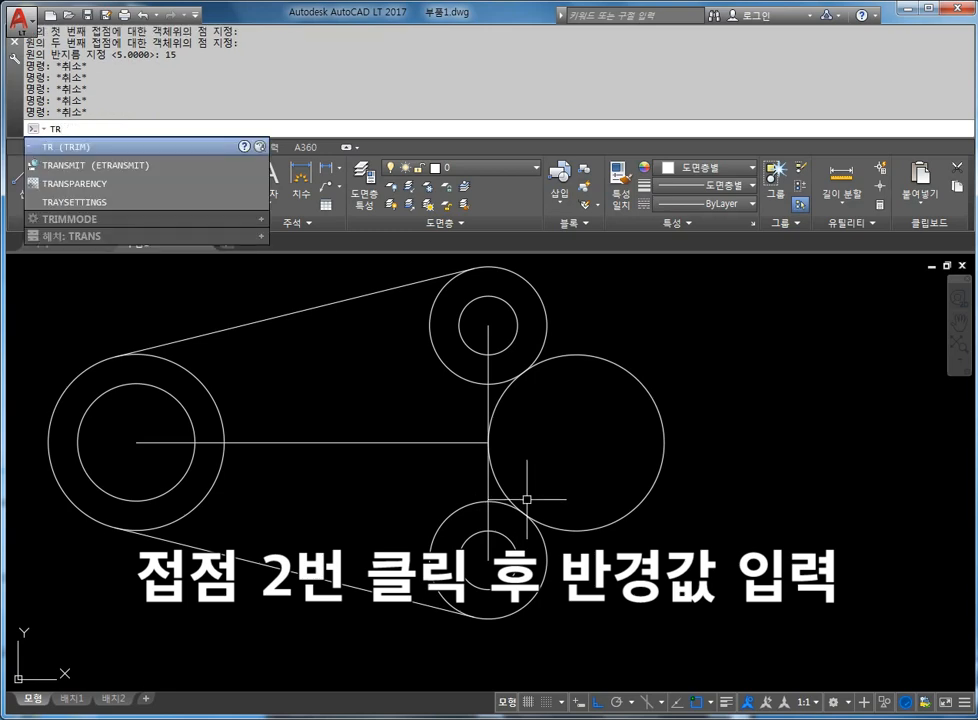
pyautogui.press('Return')
pyautogui.press('Return')
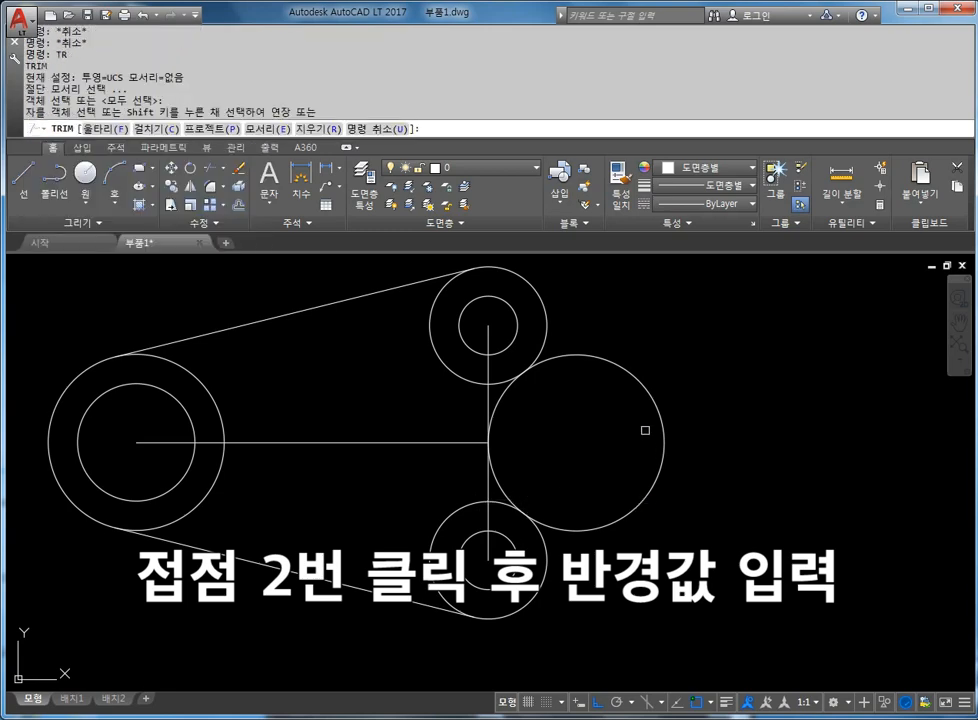
pyautogui.click(633, 370)
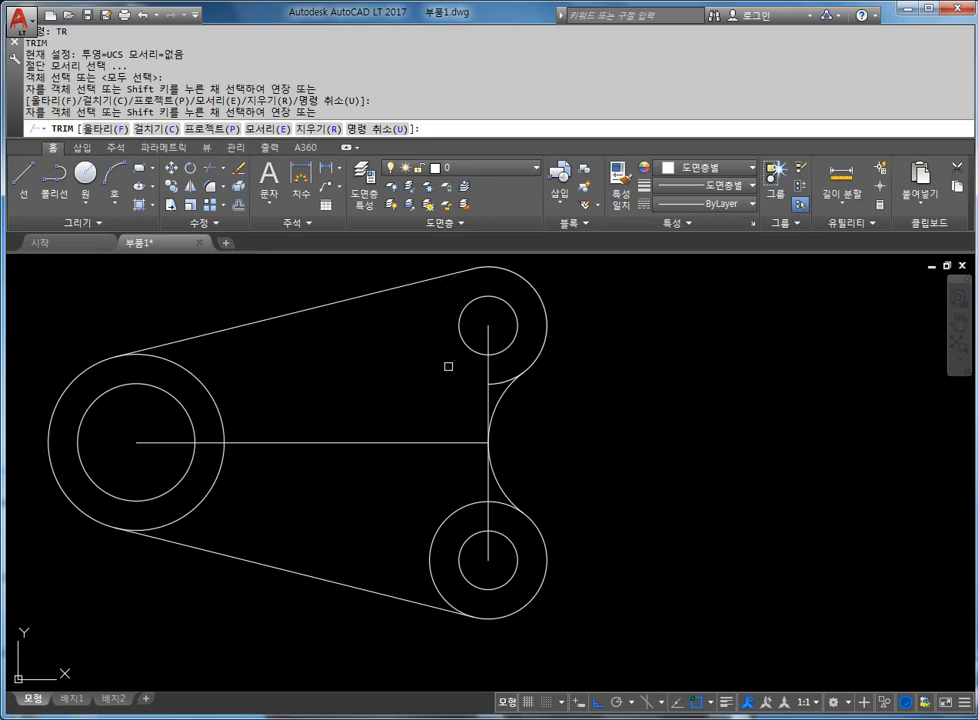
pyautogui.click(497, 378)
pyautogui.scroll(2, 497, 382)
pyautogui.click(501, 386)
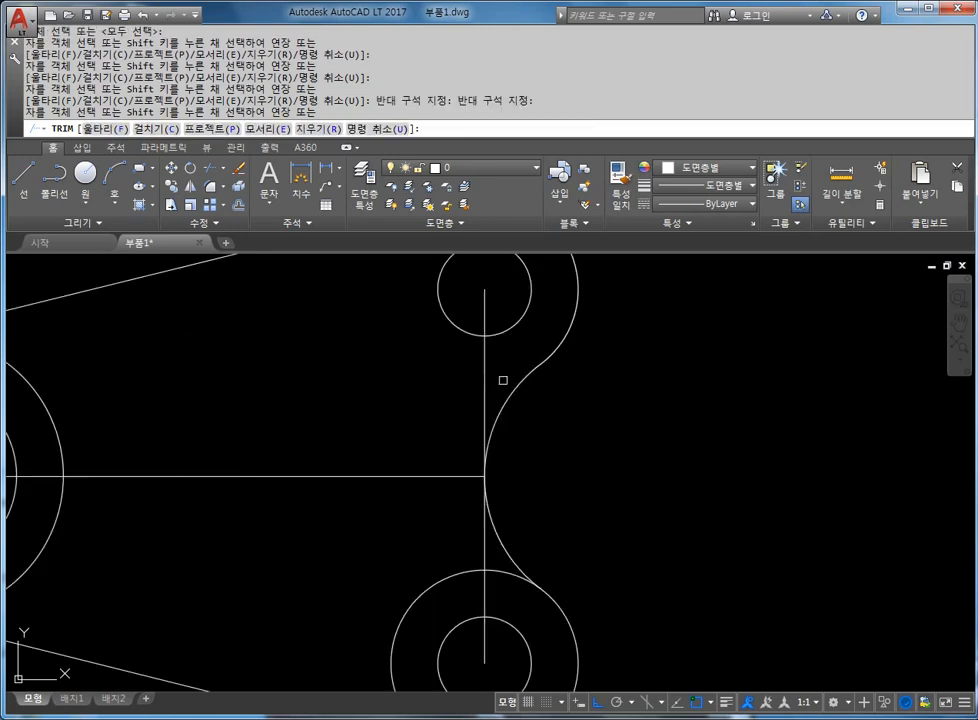
# - Trim away the inward-facing part of the lower right outer circle, between the tangent line and the concave arc
pyautogui.moveTo(473, 500); pyautogui.dragTo(471, 388, button='middle')
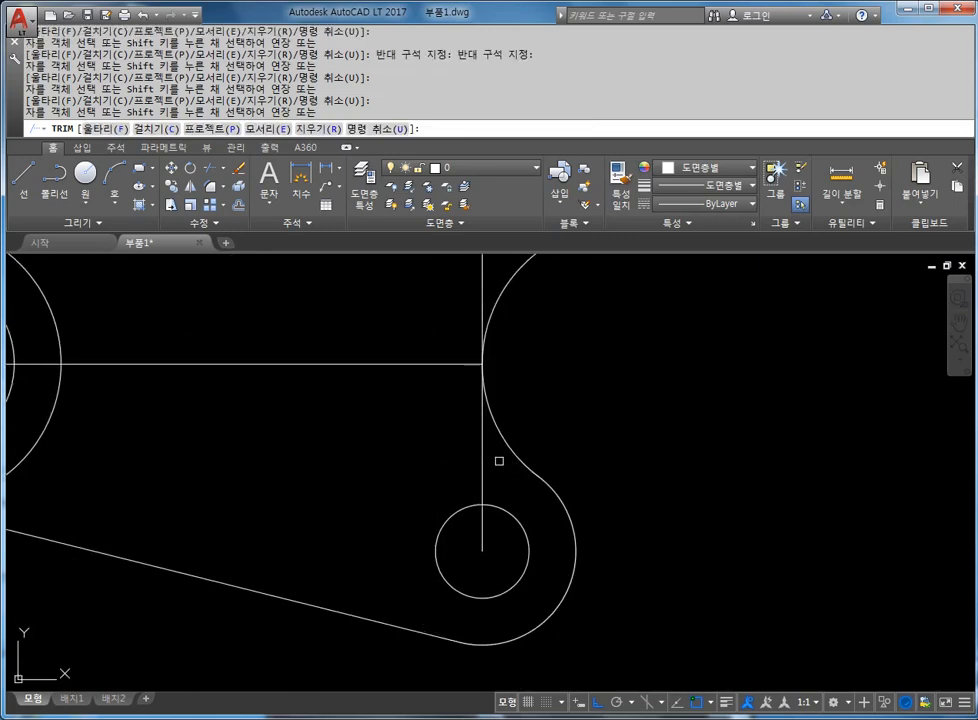
pyautogui.press('Escape')
pyautogui.scroll(-3, 515, 489)
pyautogui.moveTo(515, 489)
pyautogui.mouseDown(button='middle')
pyautogui.moveTo(494, 514)
pyautogui.moveTo(582, 538)
pyautogui.mouseUp(button='middle')
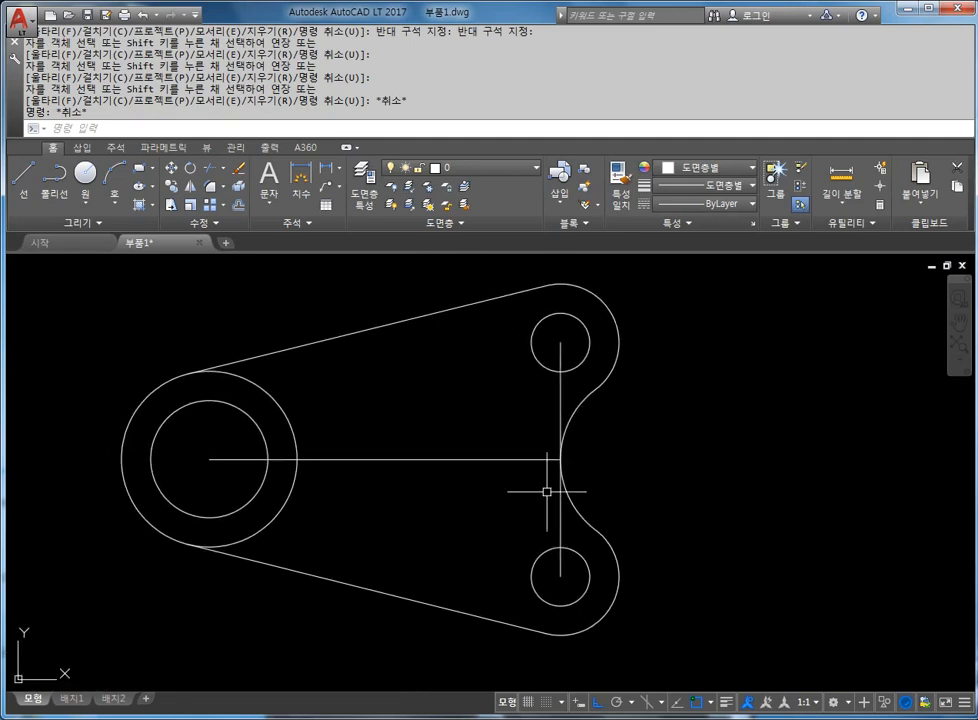
pyautogui.press('Escape')
pyautogui.press('Escape')
pyautogui.press('Escape')
pyautogui.press('Escape')
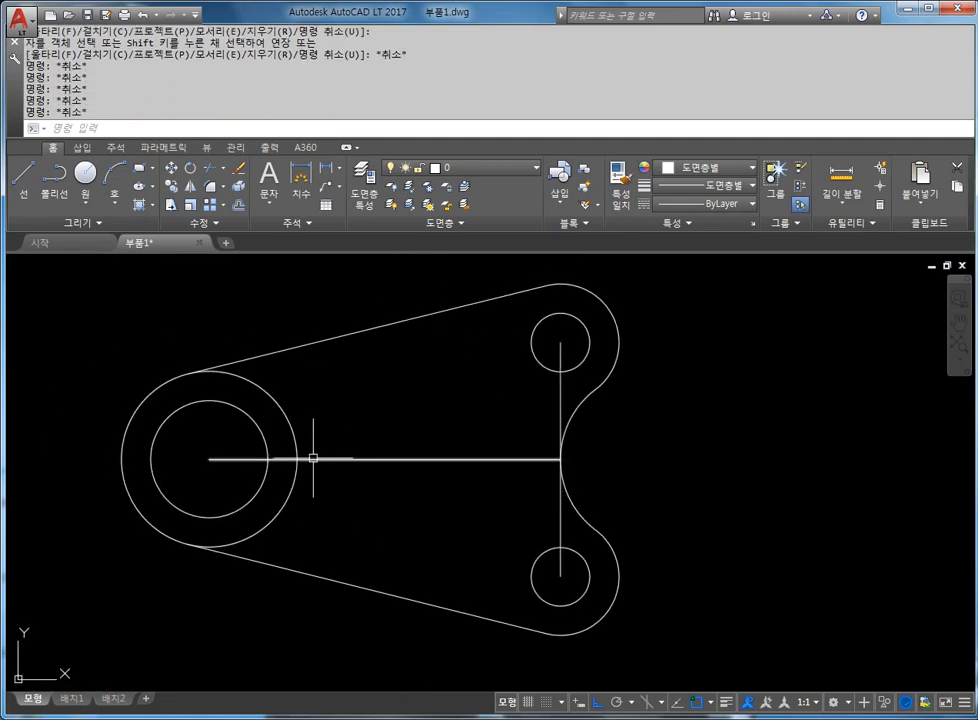
pyautogui.moveTo(319, 456); pyautogui.dragTo(377, 456, button='middle')
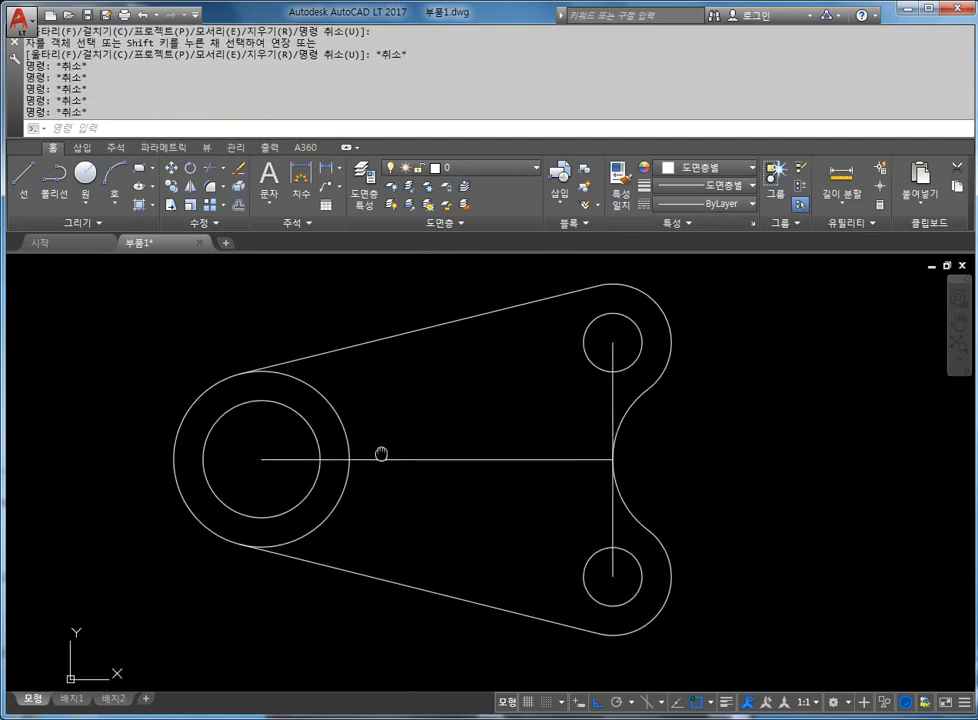
# - Delete the horizontal and vertical construction lines connecting the circle centres
pyautogui.click(459, 459)
pyautogui.press('Escape')
pyautogui.press('Escape')
pyautogui.press('Escape')
pyautogui.click(479, 459)
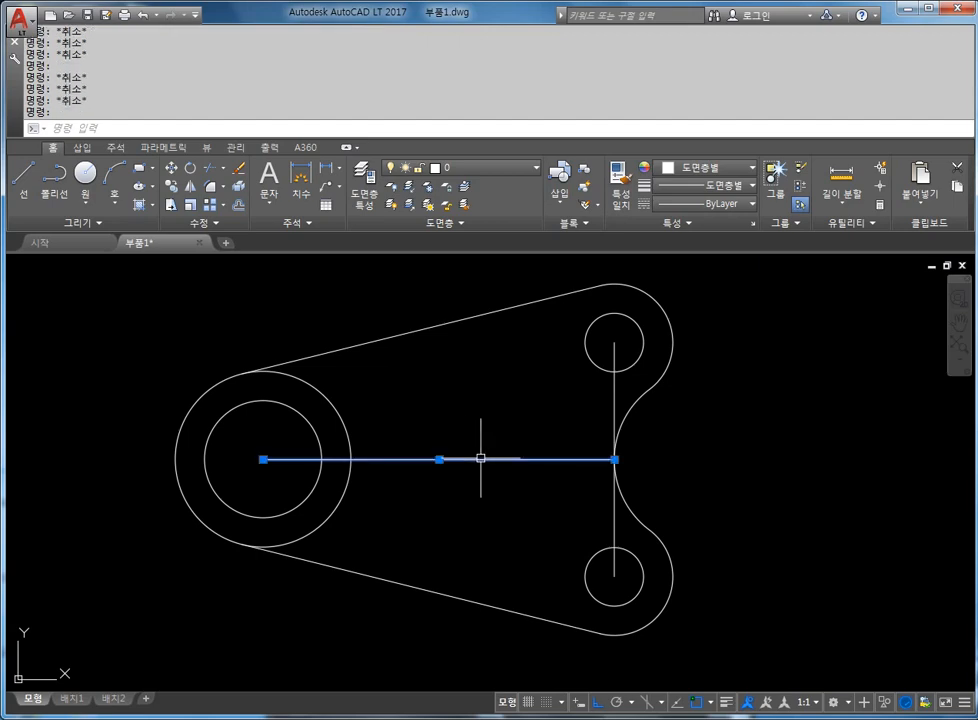
pyautogui.press('Delete')
pyautogui.click(614, 395)
pyautogui.press('Delete')
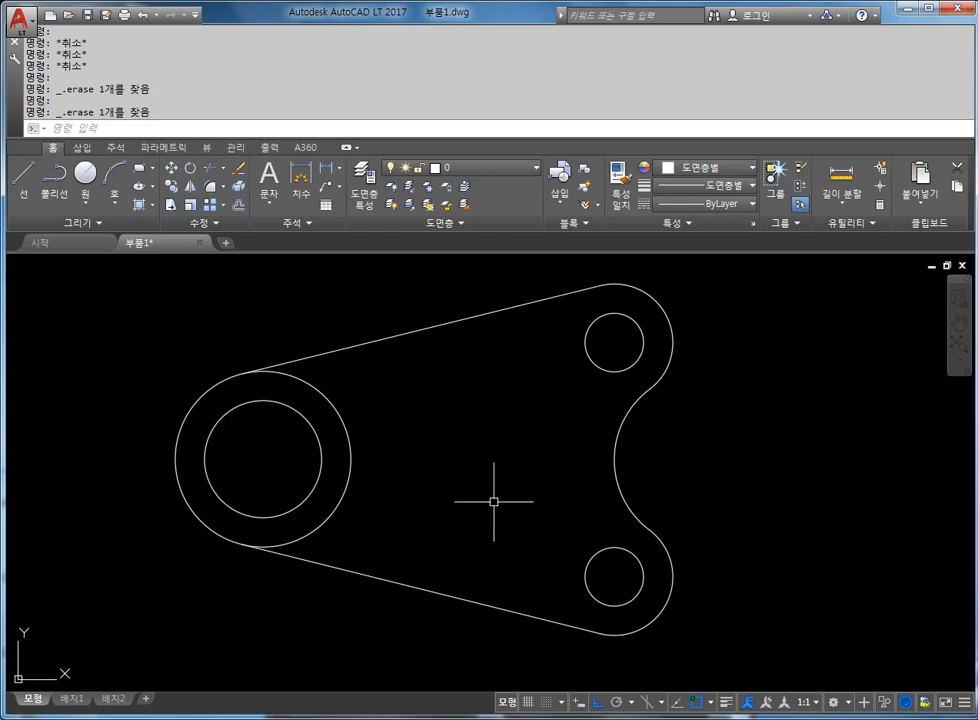
pyautogui.moveTo(529, 506); pyautogui.dragTo(550, 487, button='middle')
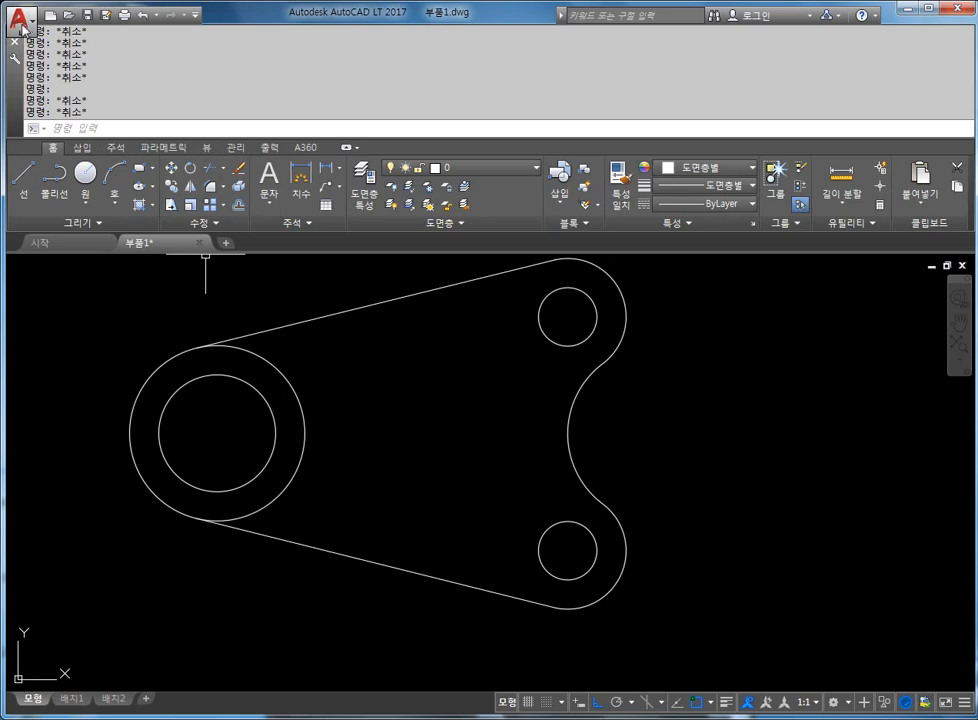
# - Create a new drawing from the acadltiso.dwt template and turn off its grid display
pyautogui.click(20, 22)
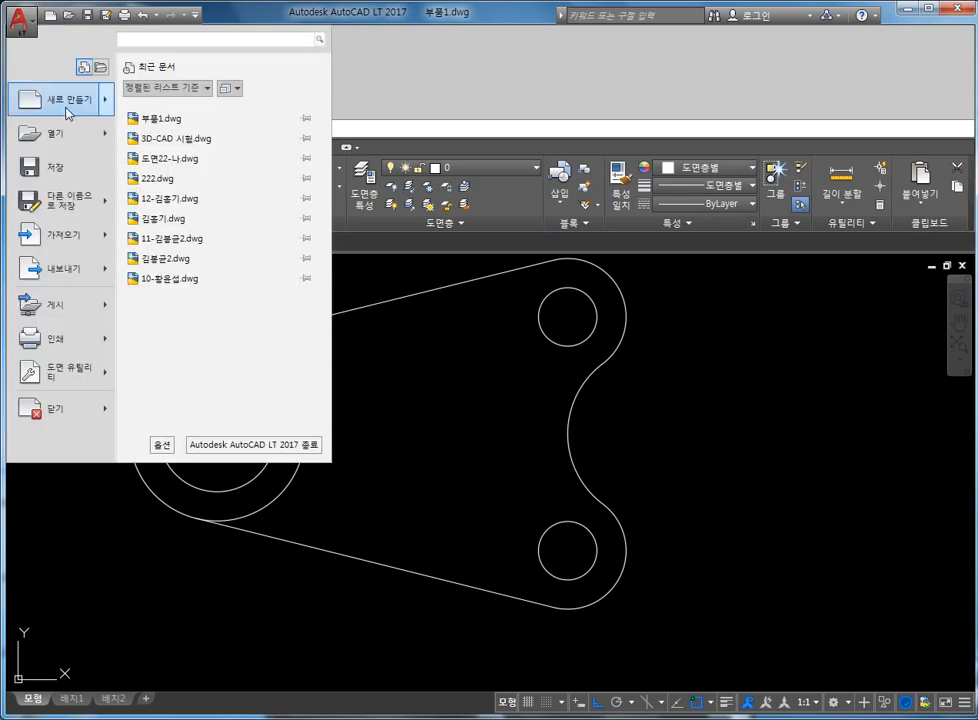
pyautogui.click(68, 113)
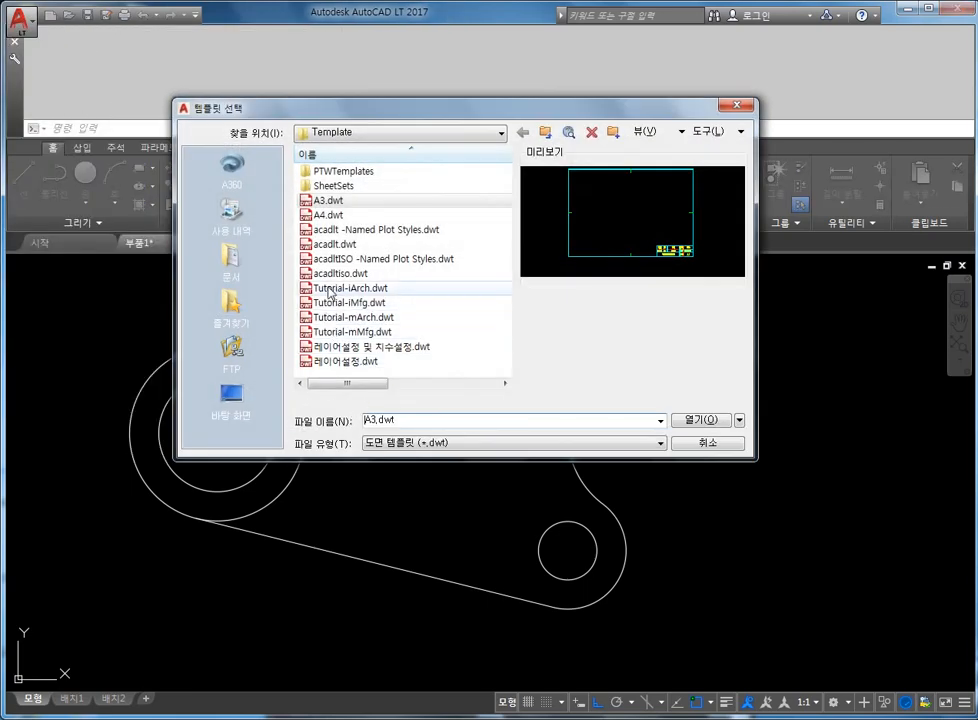
pyautogui.click(340, 274)
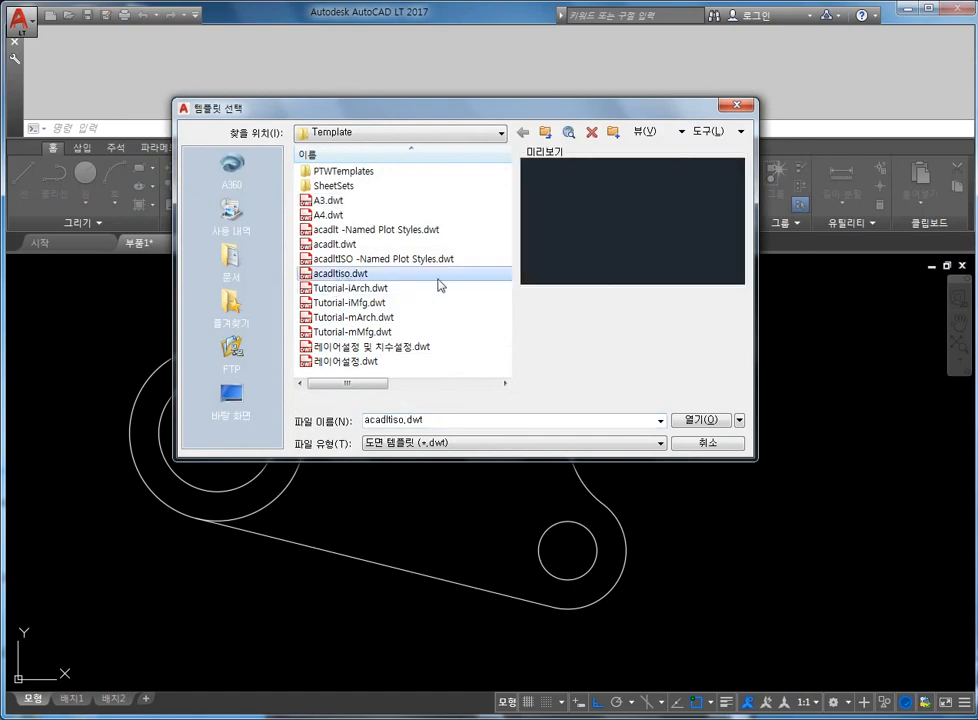
pyautogui.click(706, 420)
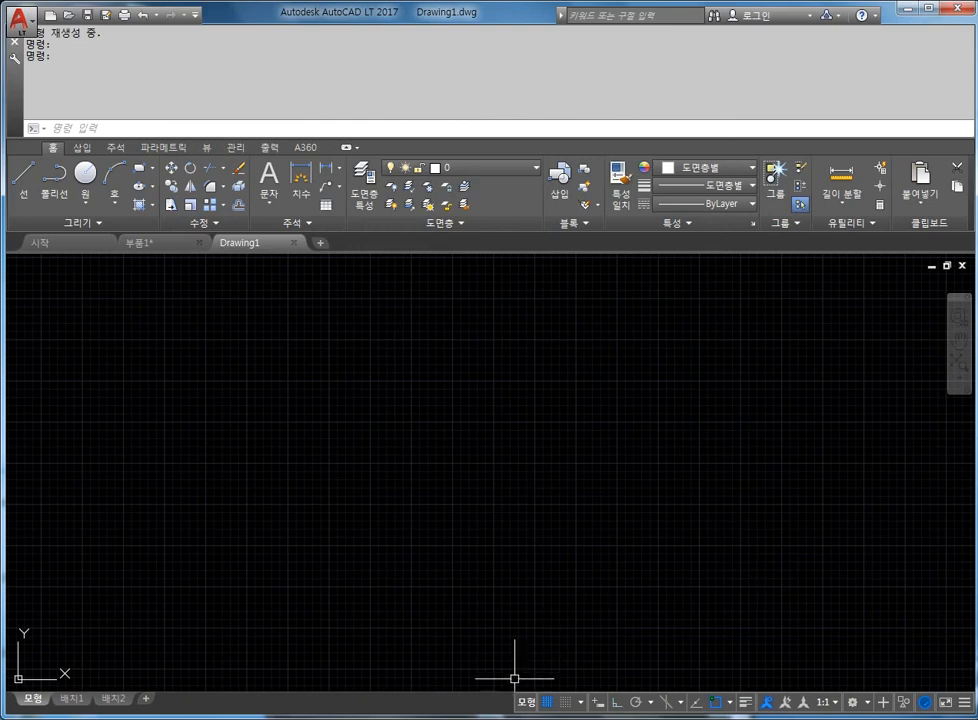
pyautogui.click(548, 702)
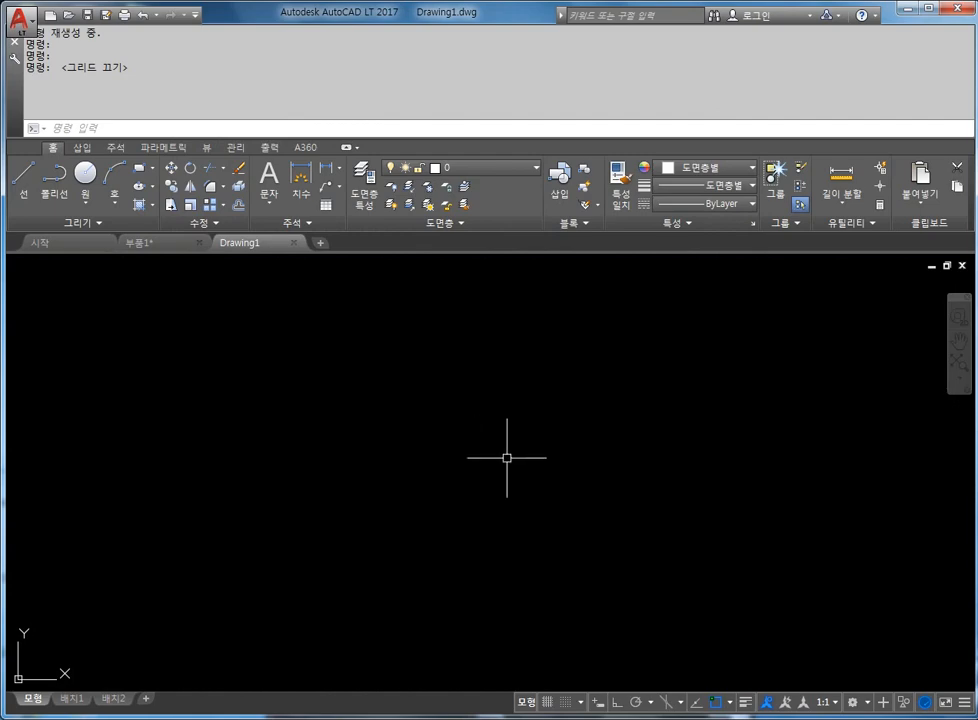
pyautogui.press('Escape')
pyautogui.press('Escape')
pyautogui.press('Escape')
pyautogui.press('Escape')
pyautogui.press('Escape')
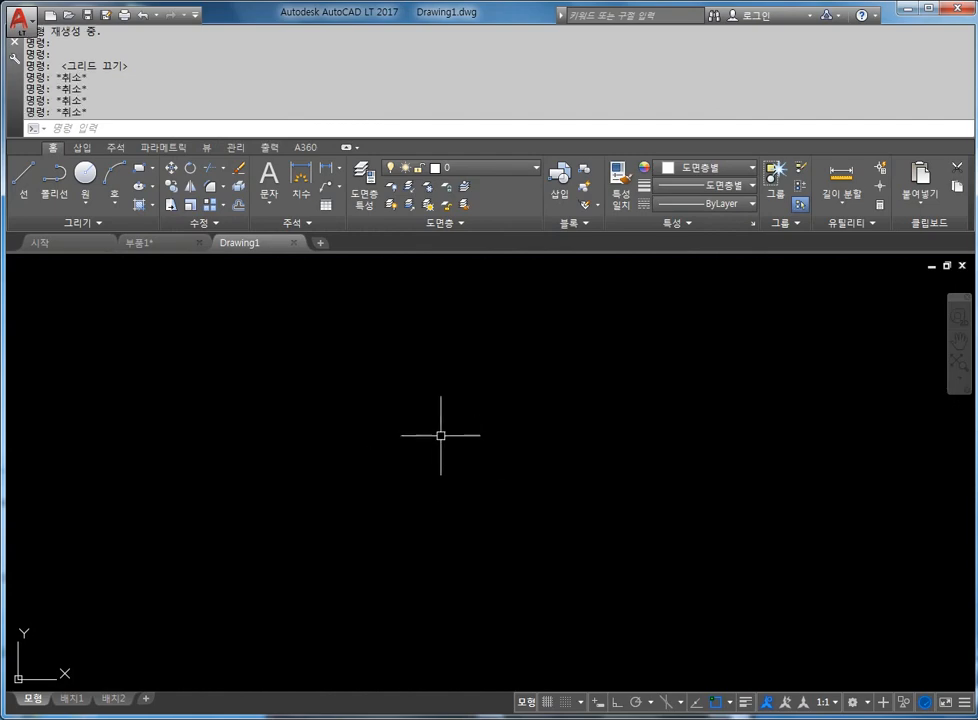
# - Start a multiline text box in the empty drawing area with text height 5.5 and yellow colour
pyautogui.write('MT')
pyautogui.press('Return')
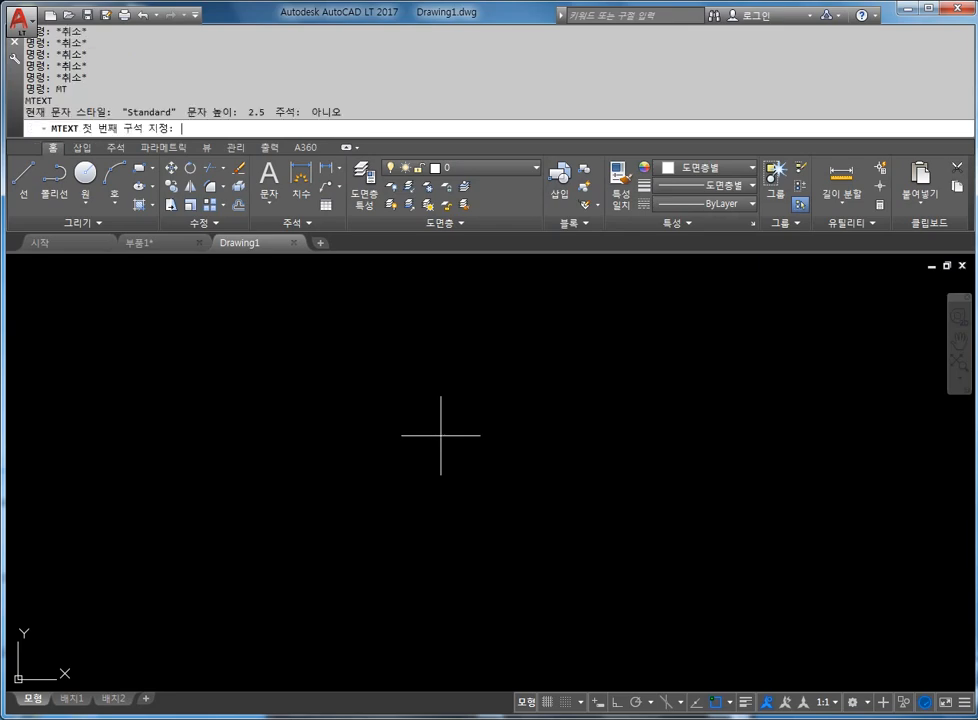
pyautogui.click(275, 321)
pyautogui.click(624, 559)
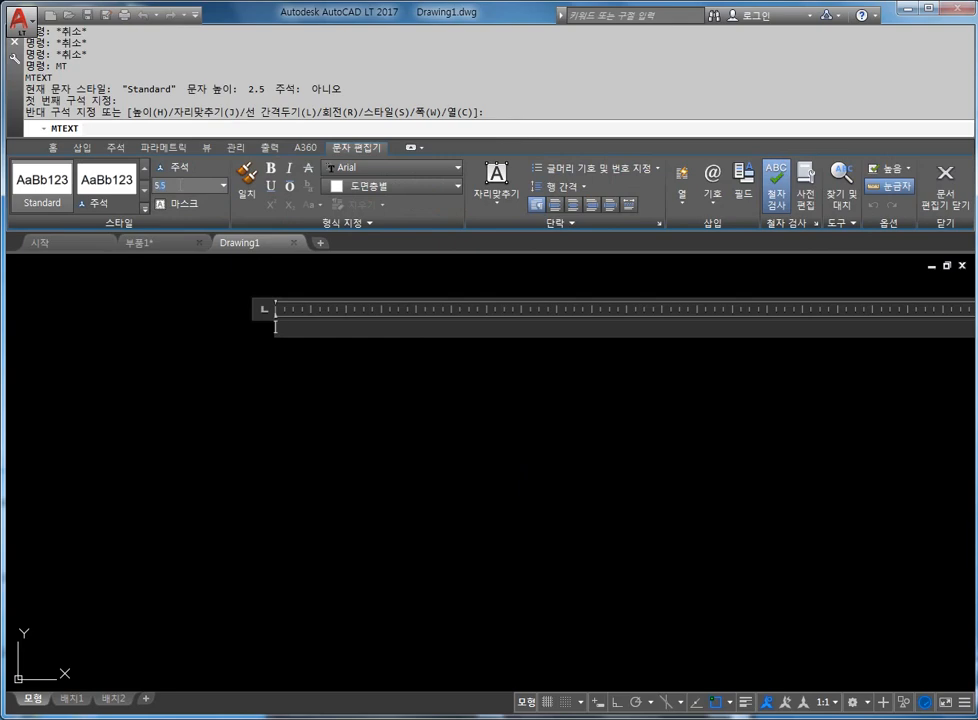
pyautogui.click(360, 186)
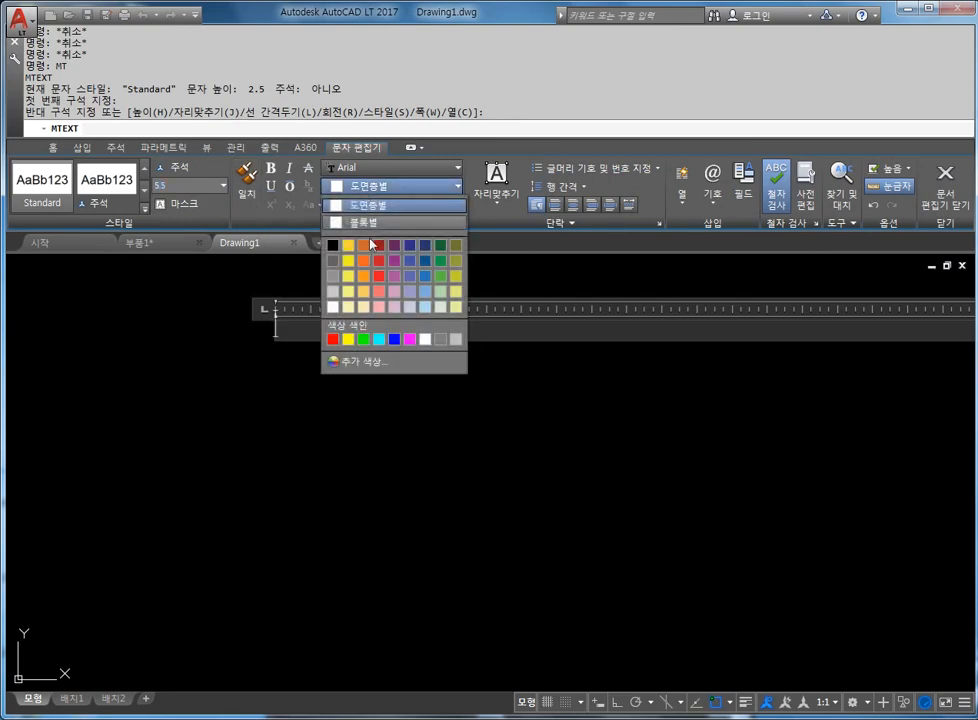
pyautogui.click(347, 340)
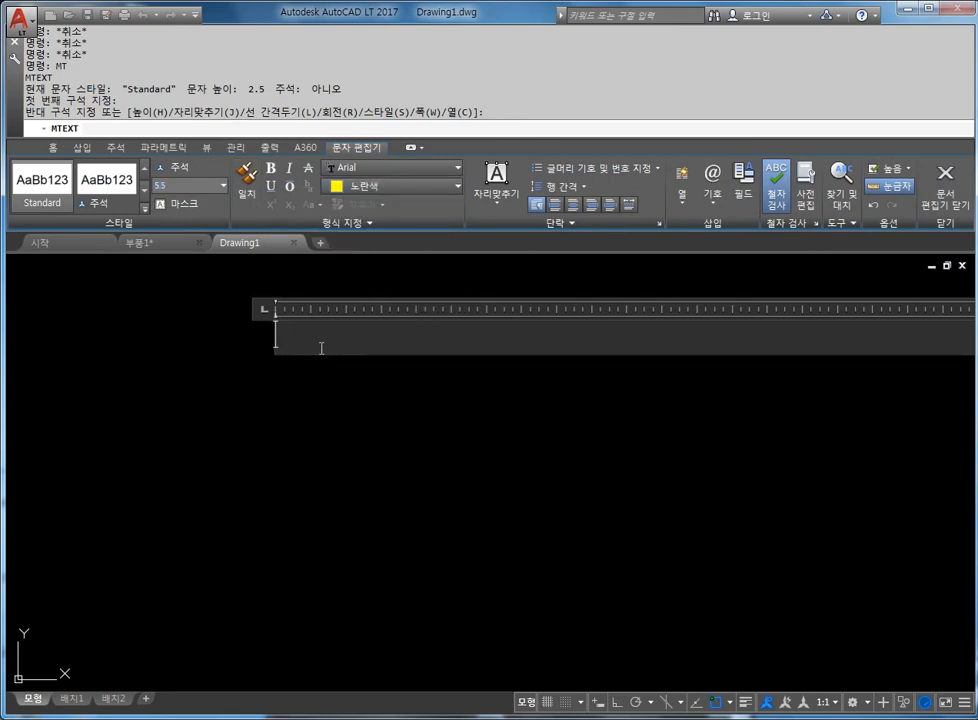
# - Enter the heading "레이어설정 (도면층설정)" as the first line of the multiline text
pyautogui.write('fp')
pyautogui.press('BackSpace')
pyautogui.press('BackSpace')
pyautogui.press('Hangul')
pyautogui.write('레')
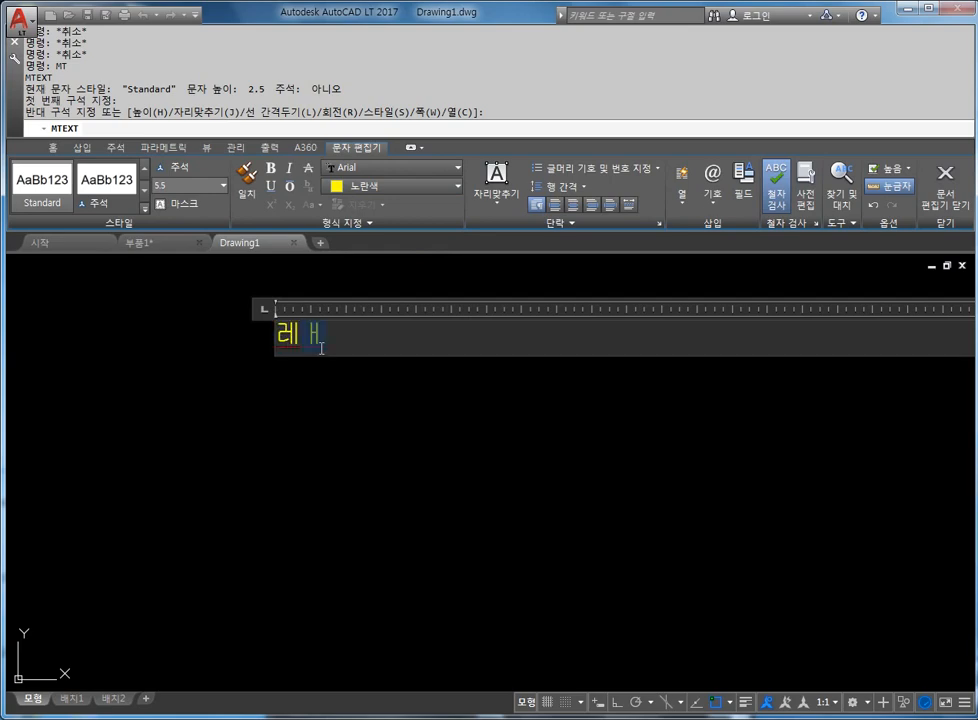
pyautogui.write('이어설정 (')
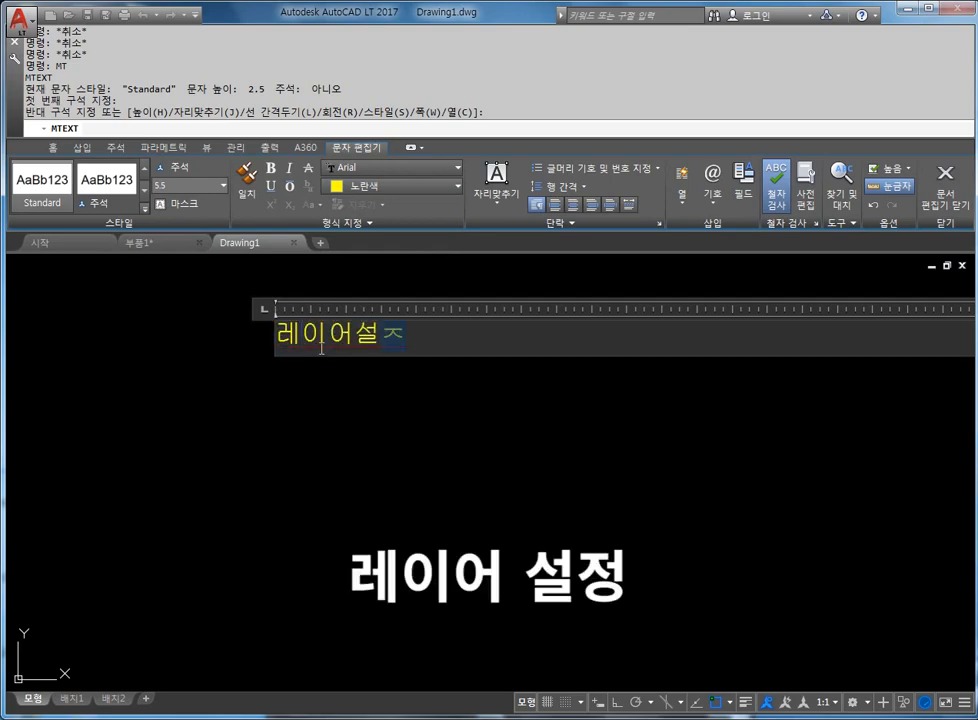
pyautogui.write('도면층설정')
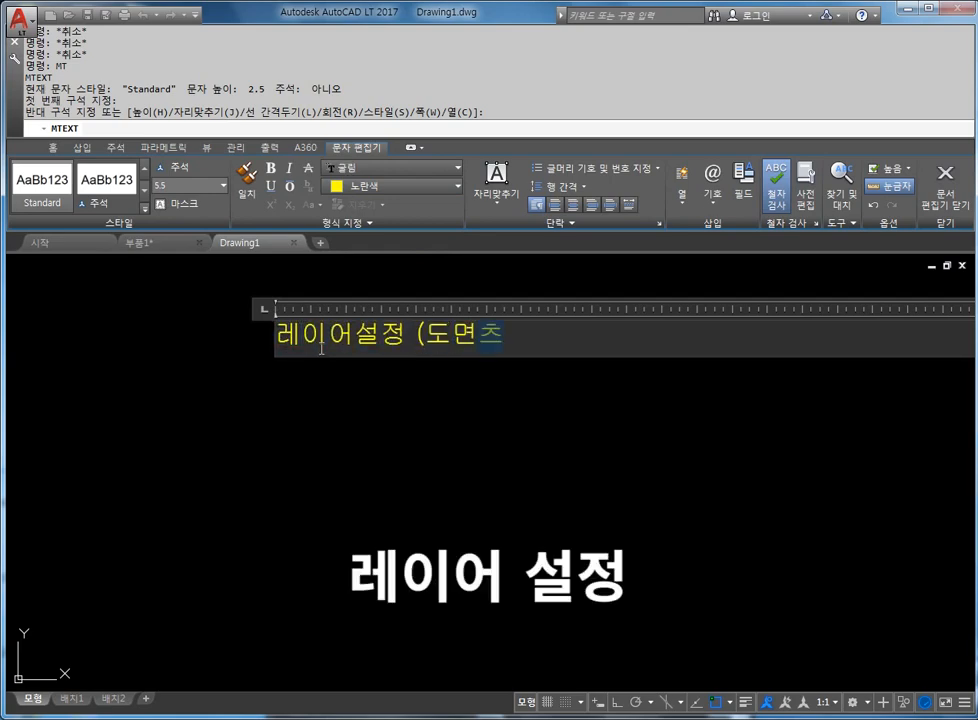
pyautogui.write(')')
pyautogui.press('Return')
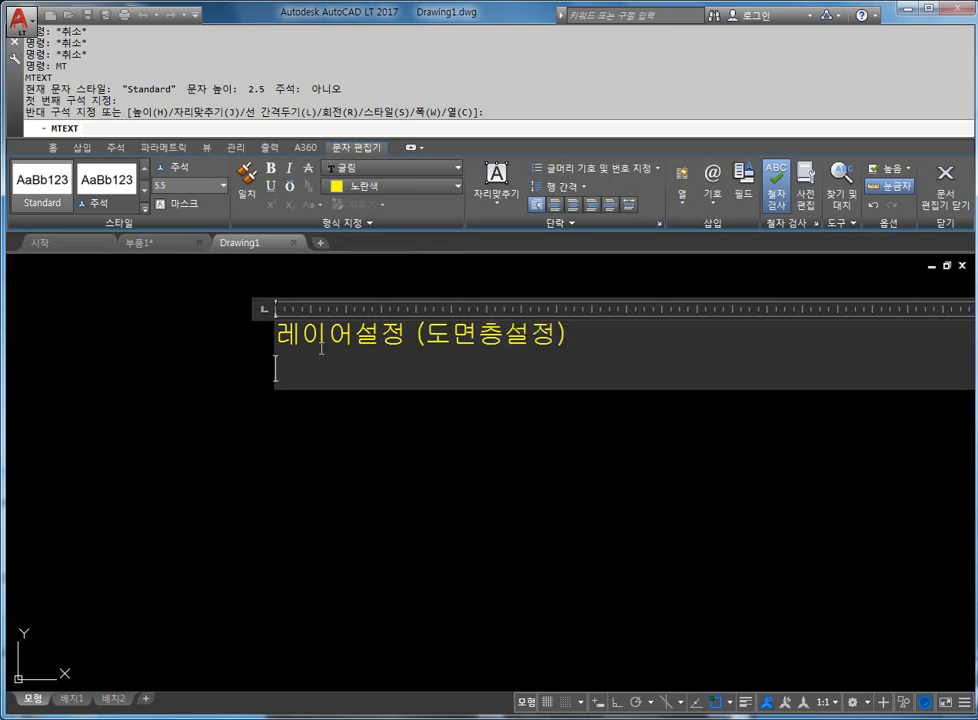
# - List 외형선, 중심선, 가상선, 숨은선 and 윤곽선 on separate lines below the heading and finish the text
pyautogui.write('외형선')
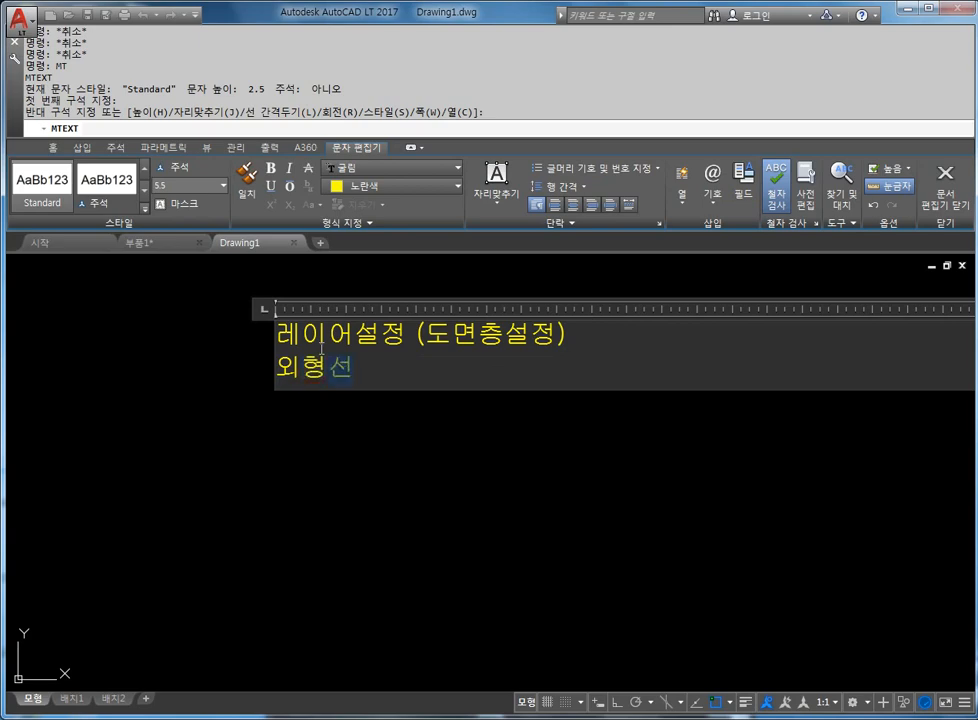
pyautogui.press('Return')
pyautogui.write('중심선')
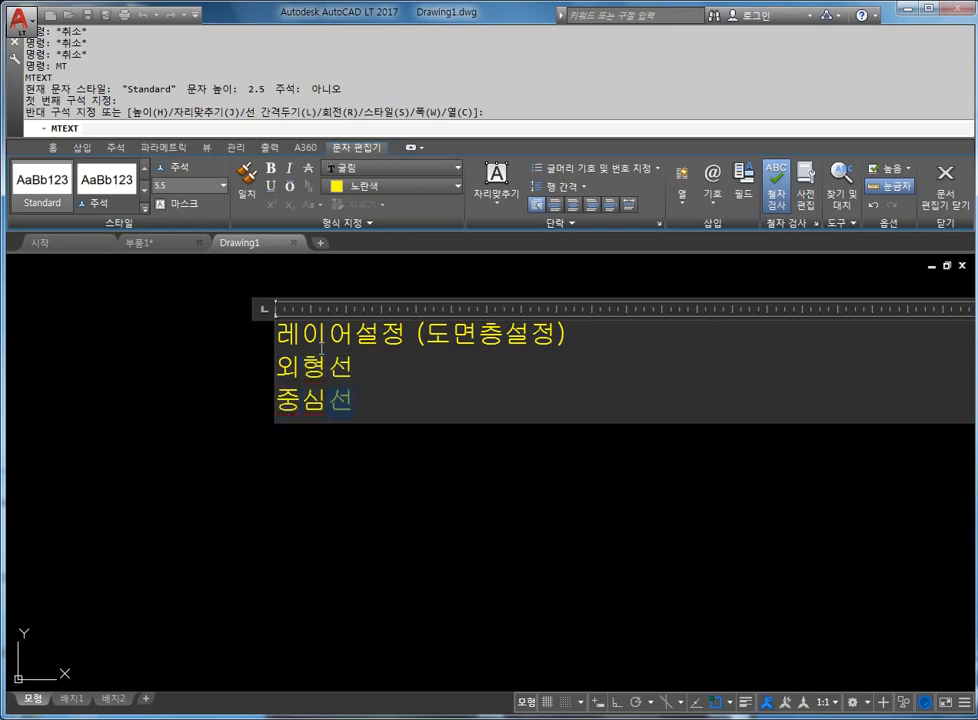
pyautogui.press('Return')
pyautogui.write('가성ㅅ')
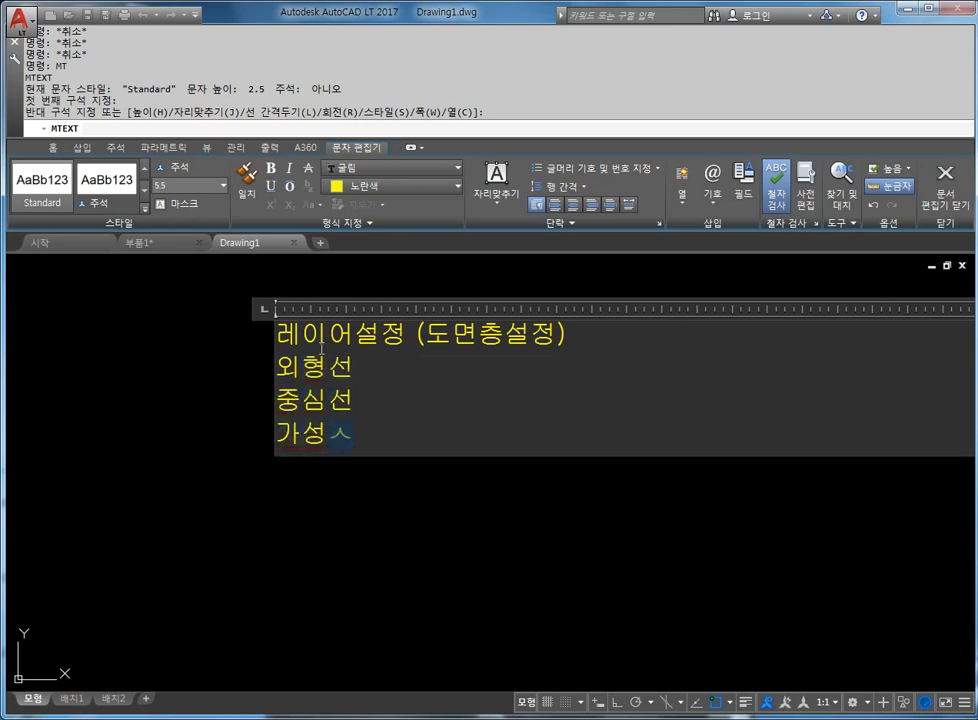
pyautogui.write('선')
pyautogui.press('Return')
pyautogui.write('숨은선')
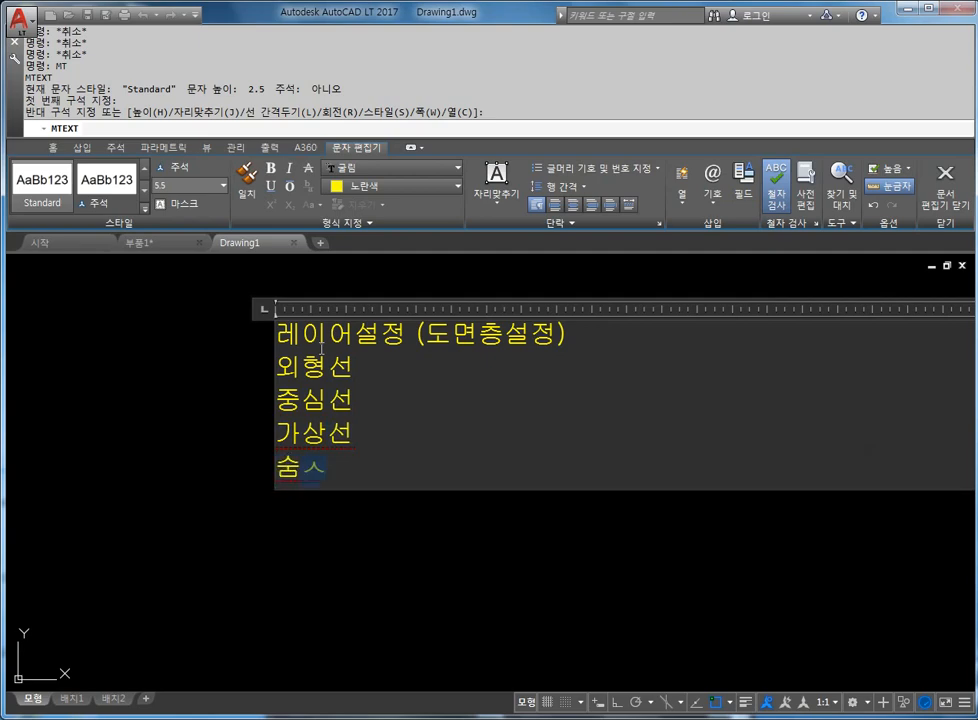
pyautogui.press('Return')
pyautogui.write('윤곽선')
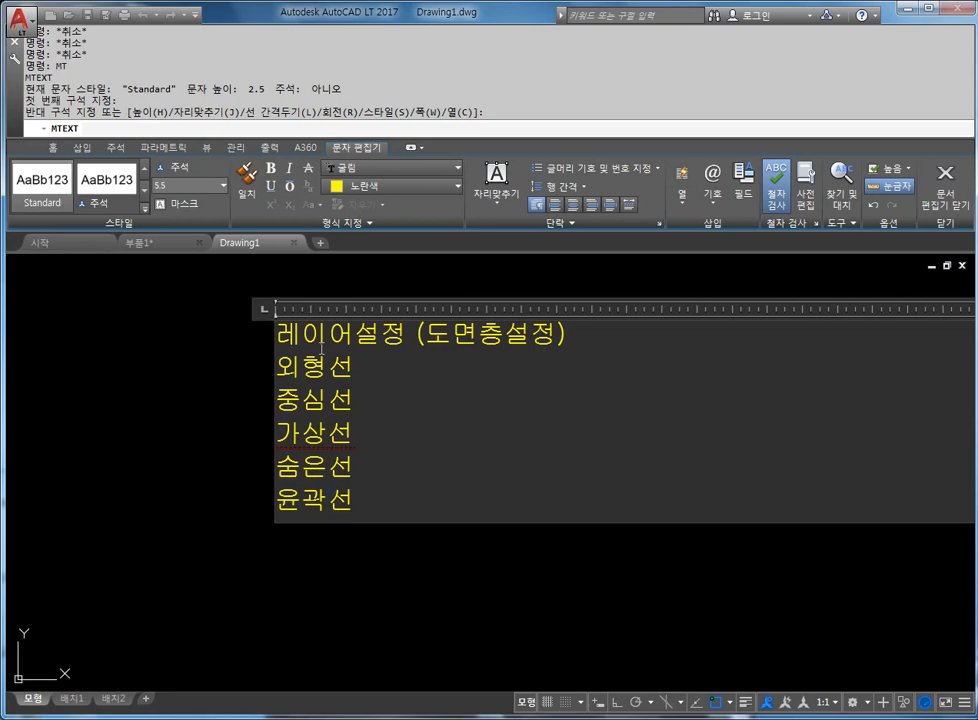
pyautogui.click(267, 388)
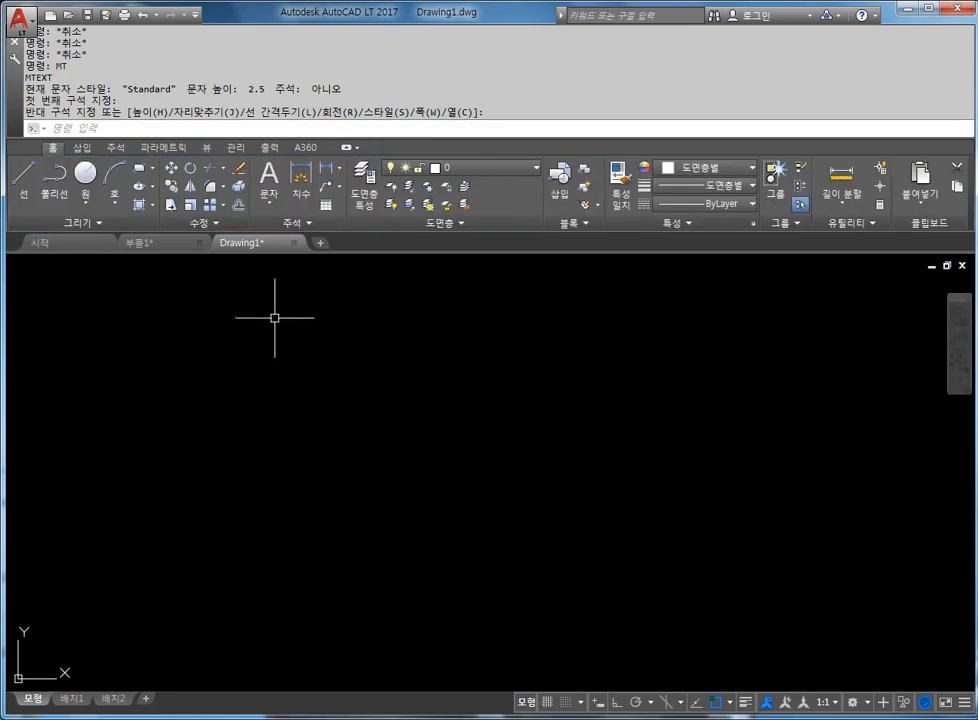
# - Reopen the multiline text for editing and append "= 실선 =0.35mm = 초록색" to the 외형선 line
pyautogui.scroll(6, 175, 330)
pyautogui.scroll(-5, 316, 394)
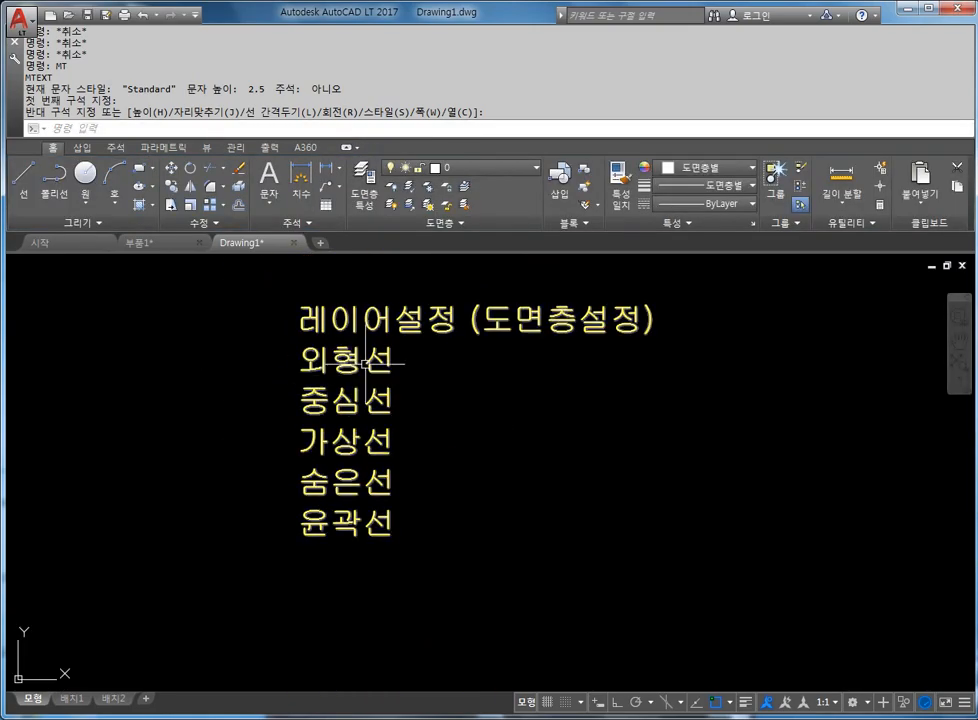
pyautogui.doubleClick(343, 340)
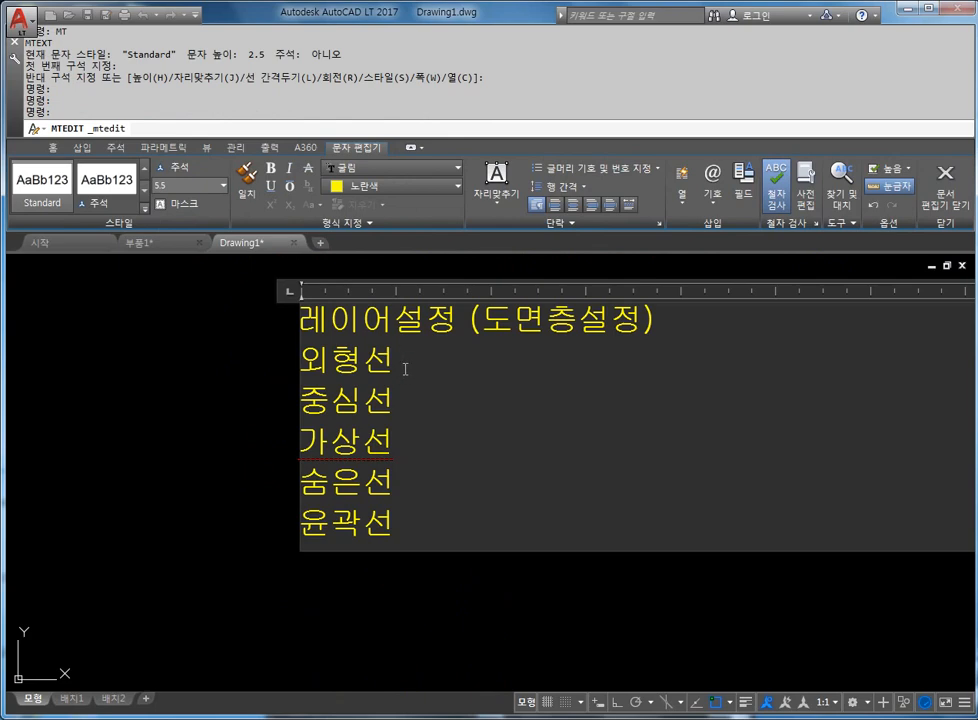
pyautogui.click(406, 358)
pyautogui.write('= 실선')
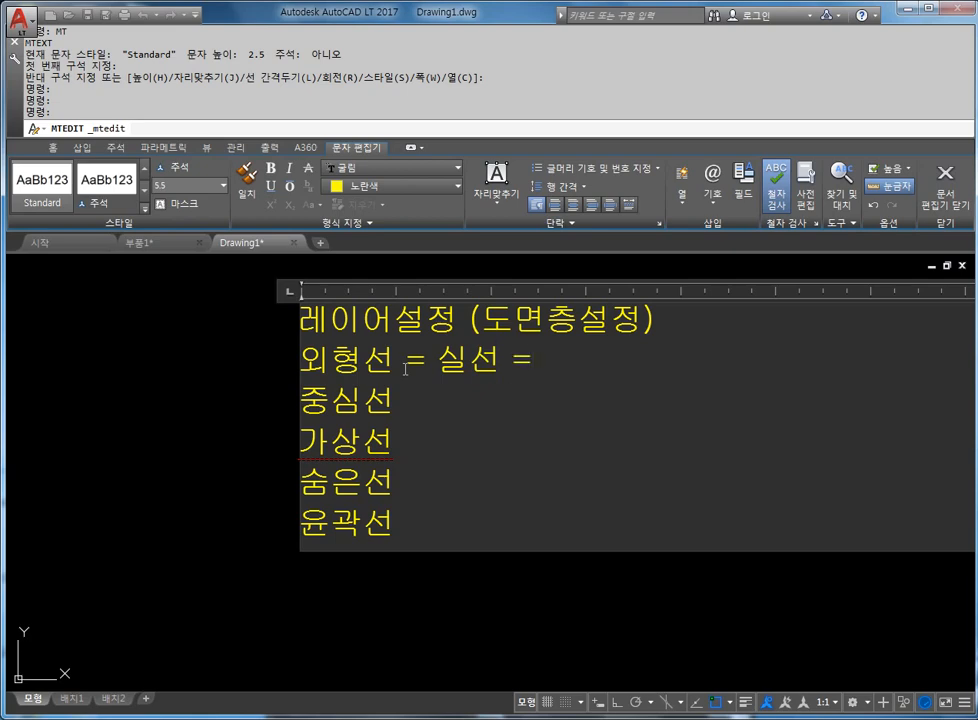
pyautogui.write(' =0.35')
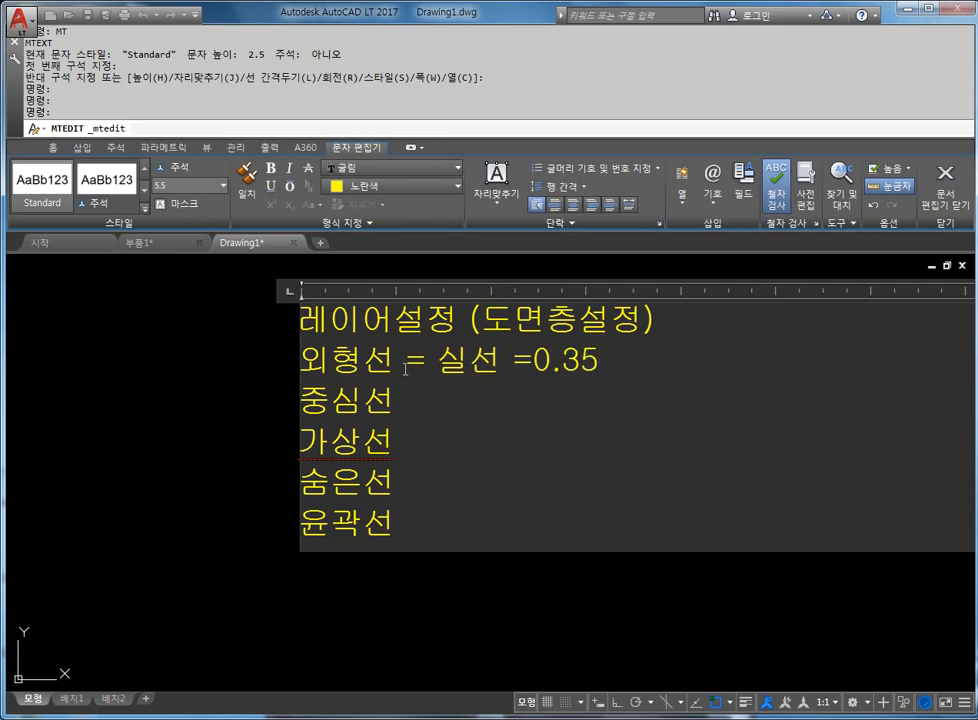
pyautogui.write('mm = 초록색')
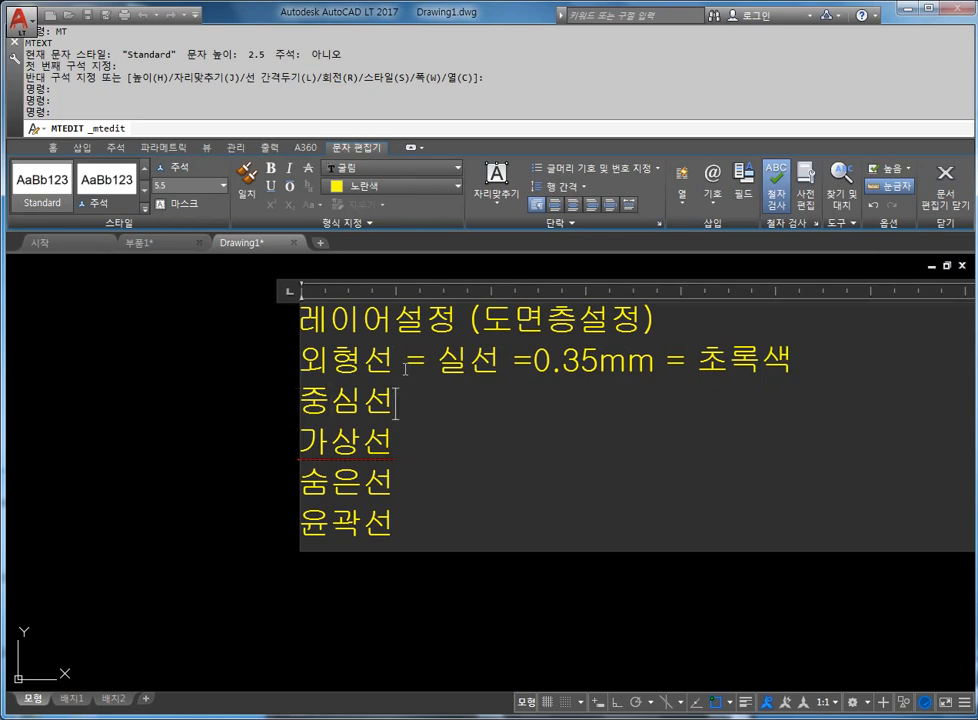
# - Append "= 1점쇄선 = 0.18mm =빨강색" to the 중심선 line of the multiline text
pyautogui.write('= 1wj')
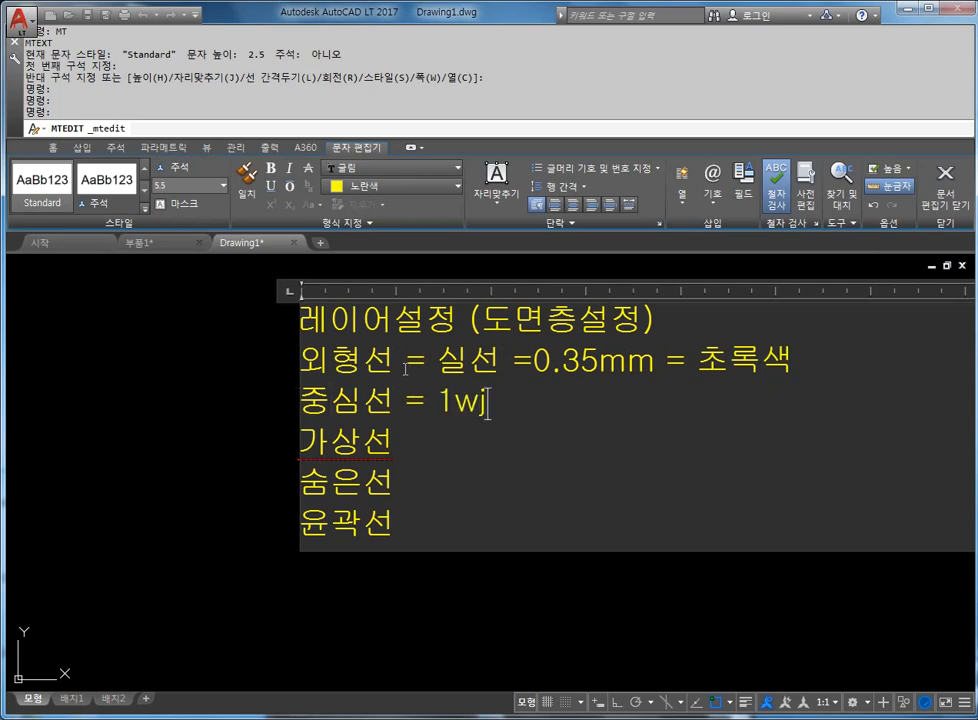
pyautogui.press('BackSpace')
pyautogui.press('BackSpace')
pyautogui.write('점소ㅐ선')
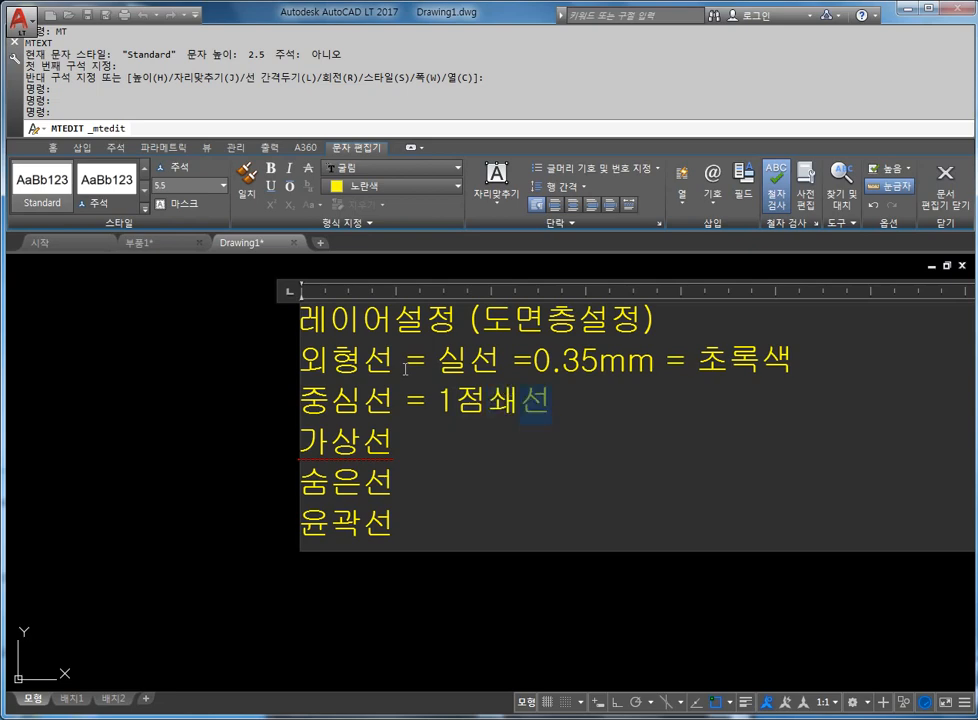
pyautogui.write(' = 0.18')
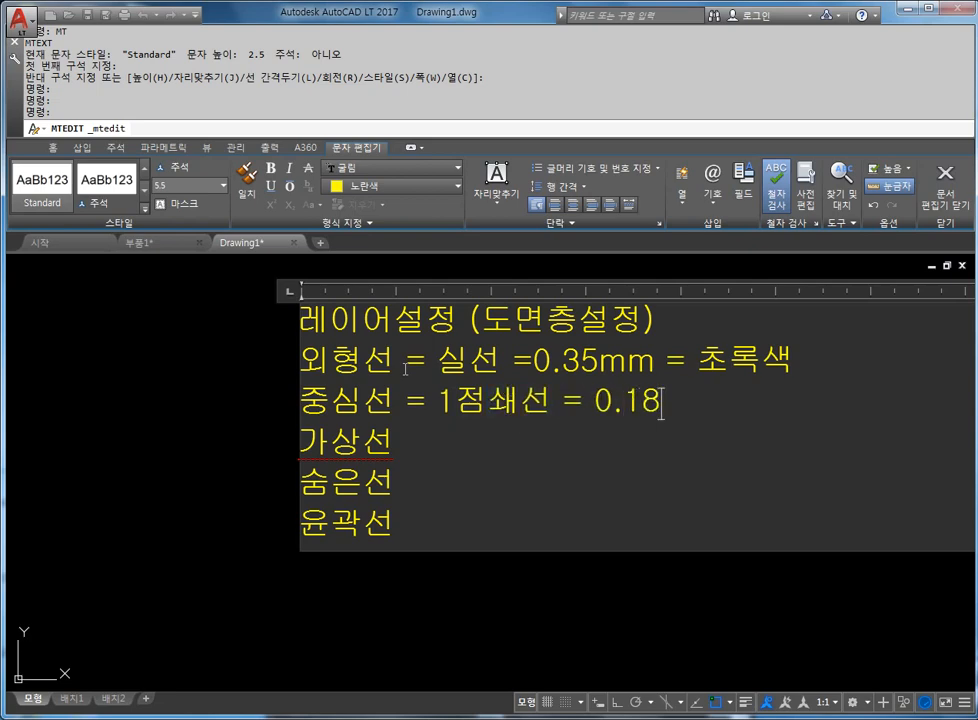
pyautogui.write(',m')
pyautogui.press('BackSpace')
pyautogui.press('BackSpace')
pyautogui.write('m')
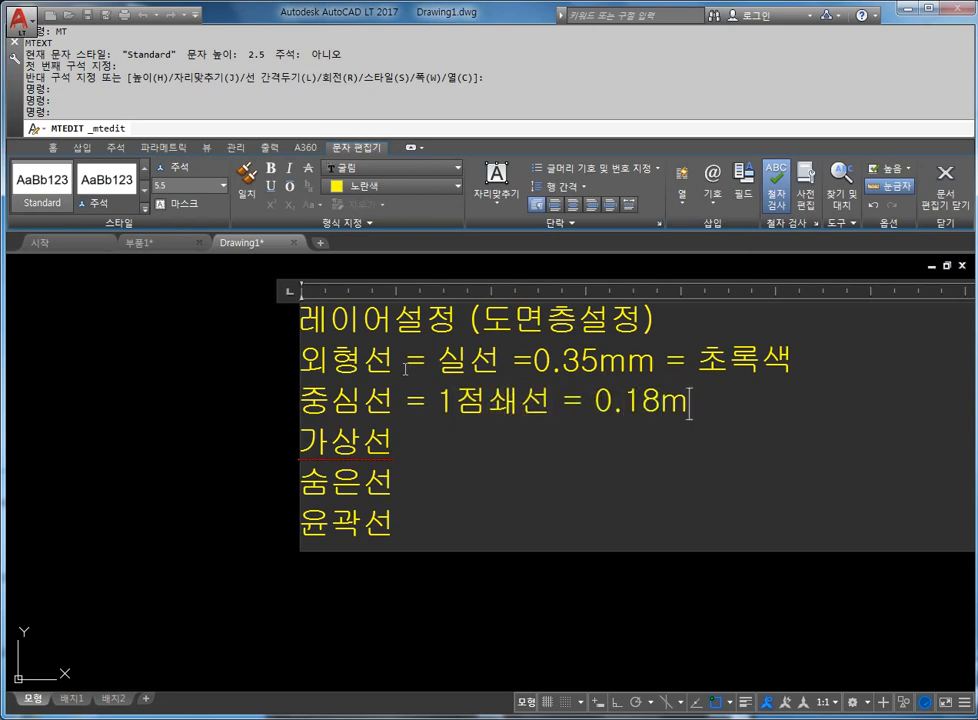
pyautogui.write('m =Qlk')
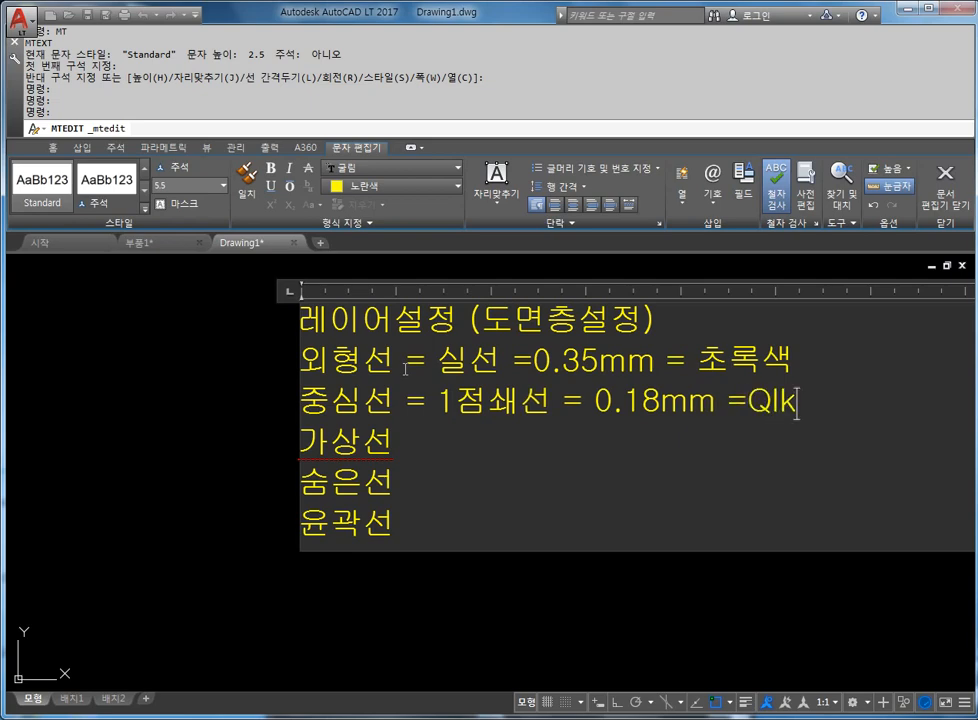
pyautogui.press('BackSpace')
pyautogui.press('BackSpace')
pyautogui.press('BackSpace')
pyautogui.press('BackSpace')
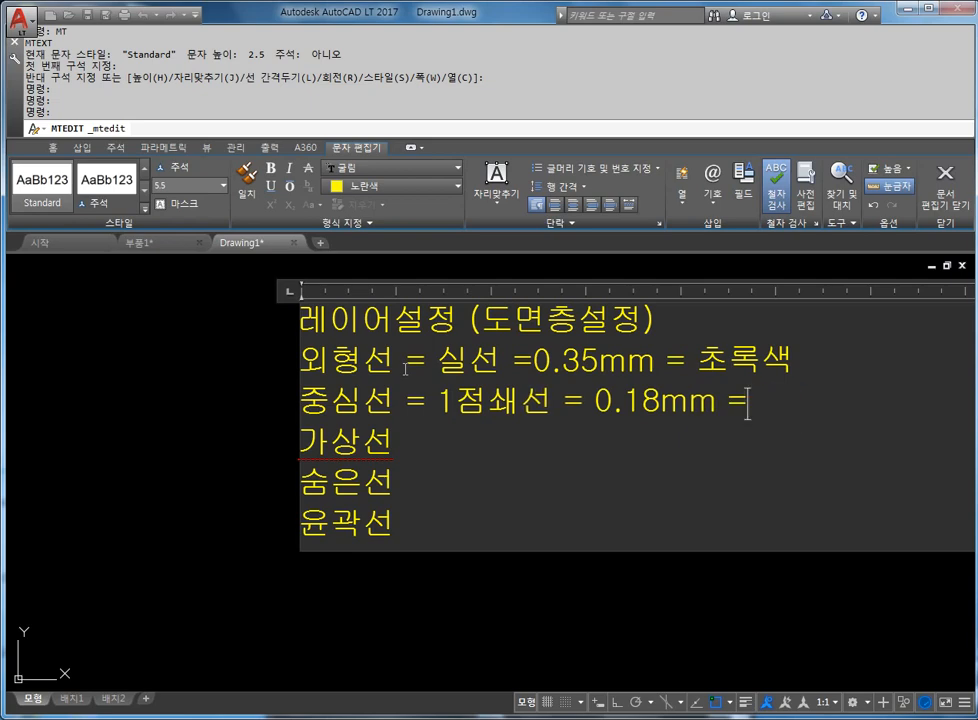
pyautogui.write('빨강ㅅㅐㄱ')
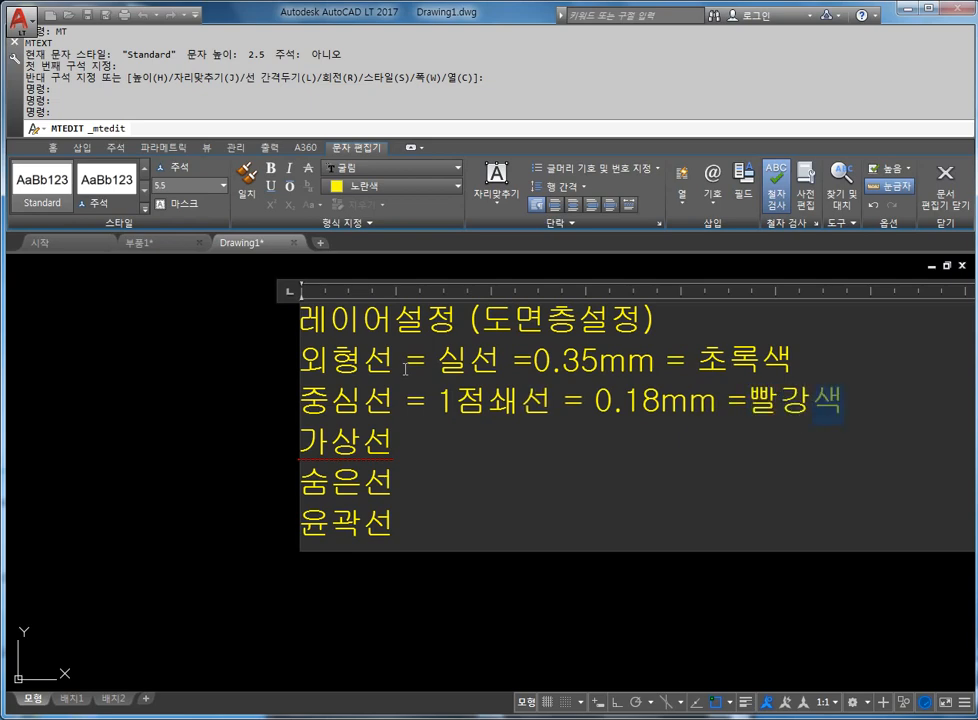
# - Append "= 2점쇄선 = 0.18mm = 빨강색" to the 가상선 line of the multiline text
pyautogui.press('Down')
pyautogui.write('= 2저ㅁㅅㅙㅅㅓㄴ ')
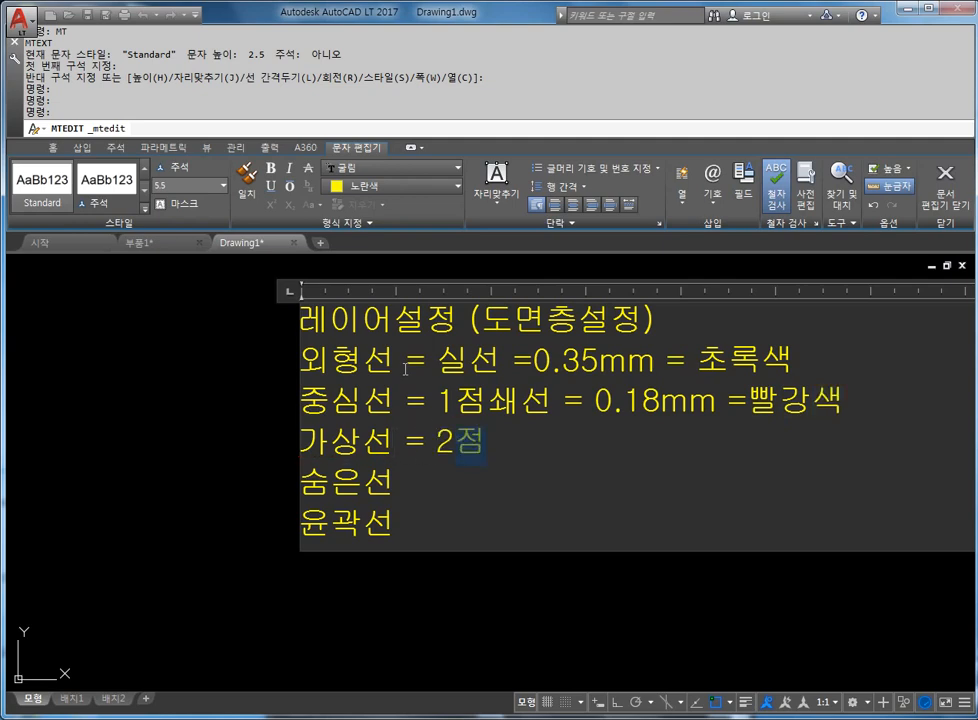
pyautogui.write('=')
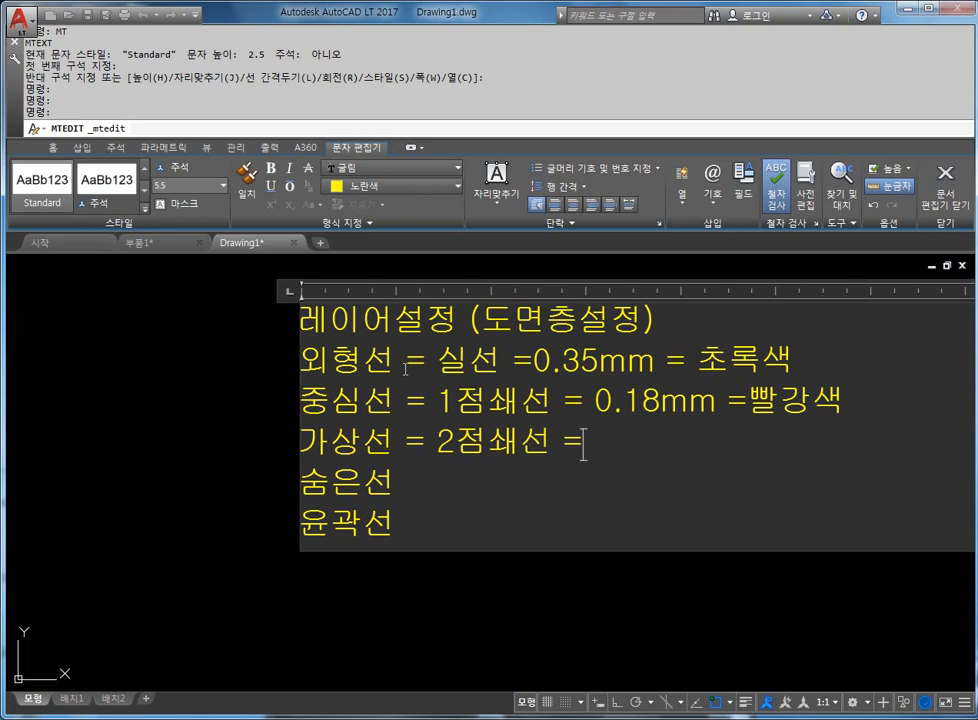
pyautogui.write(' 0.18mm')
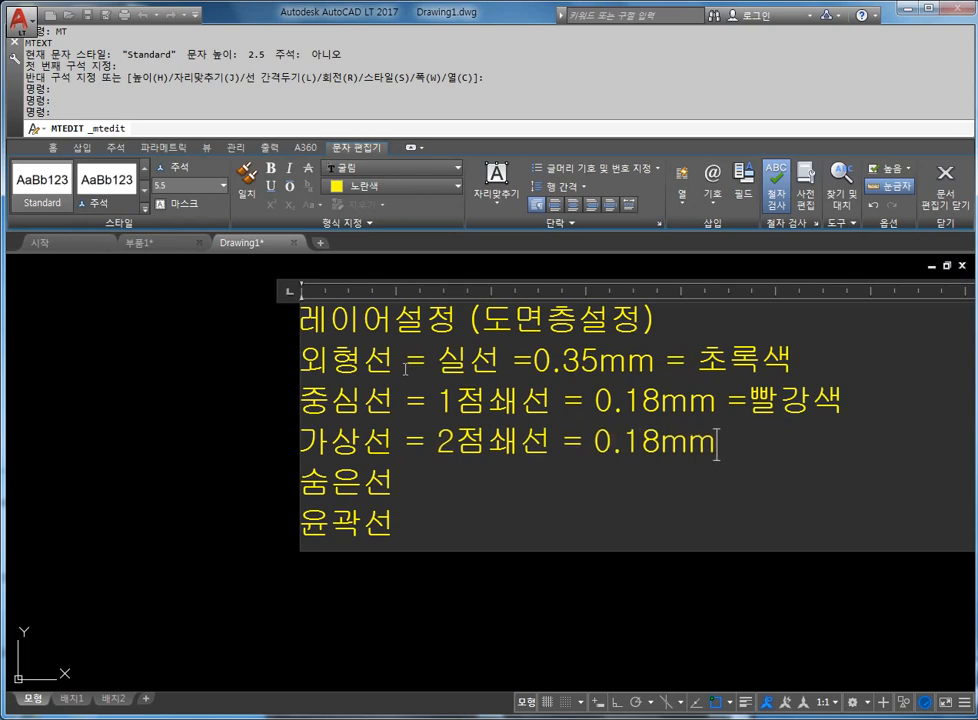
pyautogui.write(' = Qk')
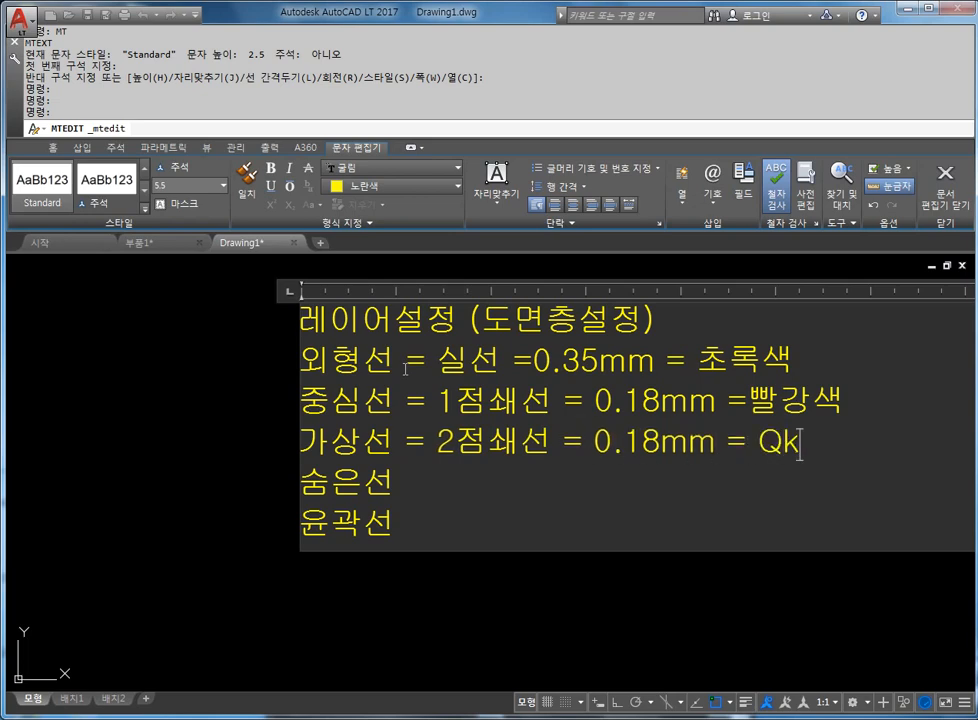
pyautogui.press('BackSpace')
pyautogui.press('BackSpace')
pyautogui.write('빨강색')
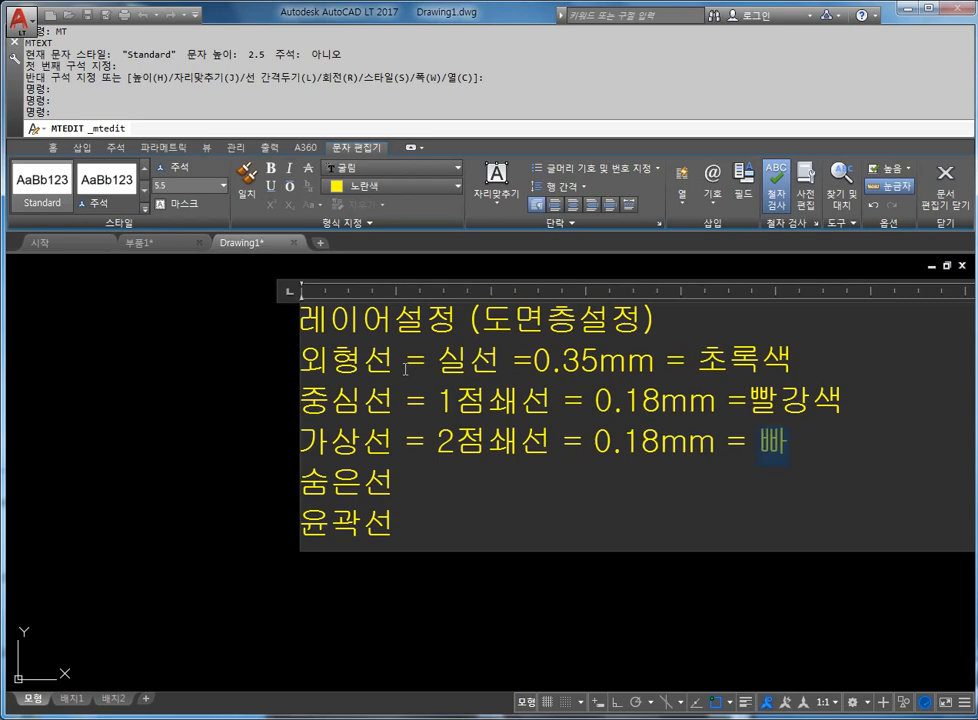
# - Insert a space before 빨강색 in the 중심선 line so its spacing matches the 가상선 line
pyautogui.press('Left')
pyautogui.press('Left')
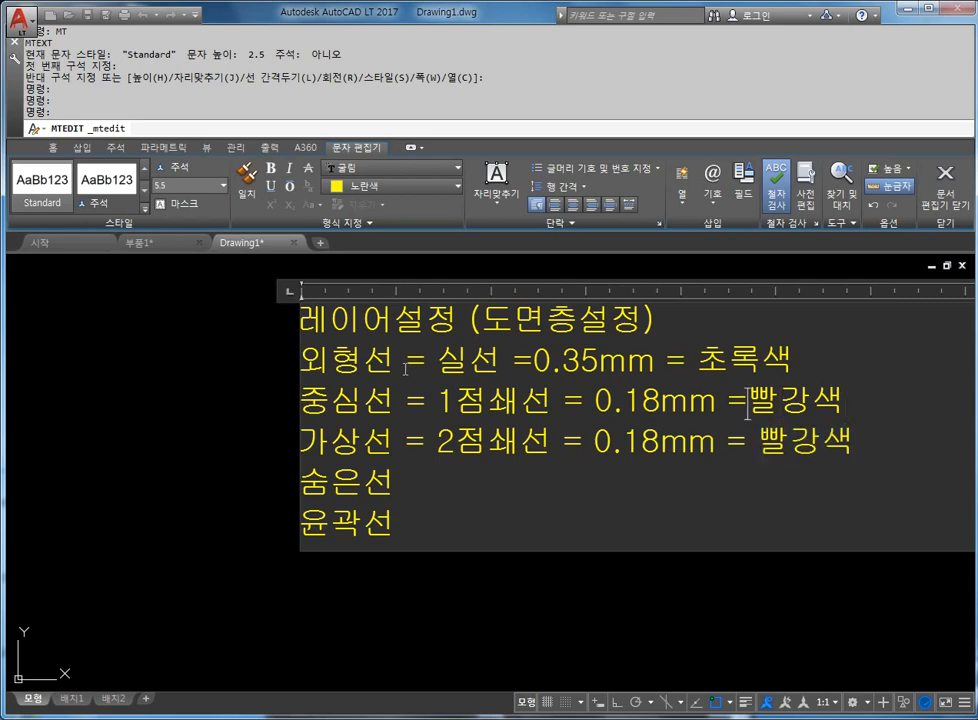
pyautogui.press('Right')
# - Append the linetype entry "= 점선 =" to the 숨은선 line of the multiline text
pyautogui.press('Down')
pyautogui.press('Down')
pyautogui.write('=')
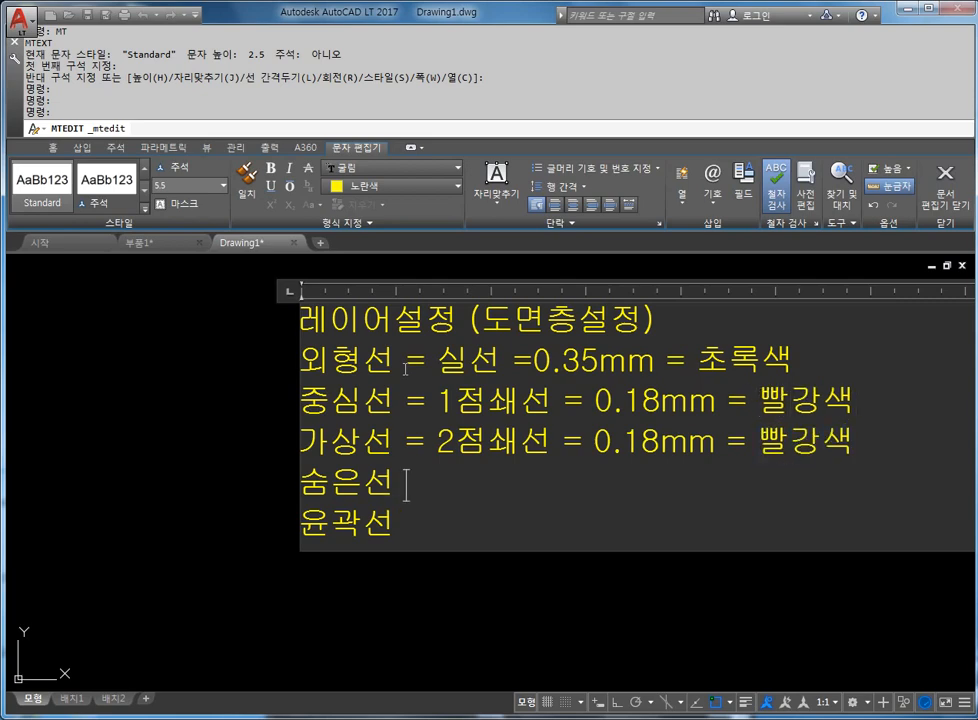
pyautogui.write(' dms')
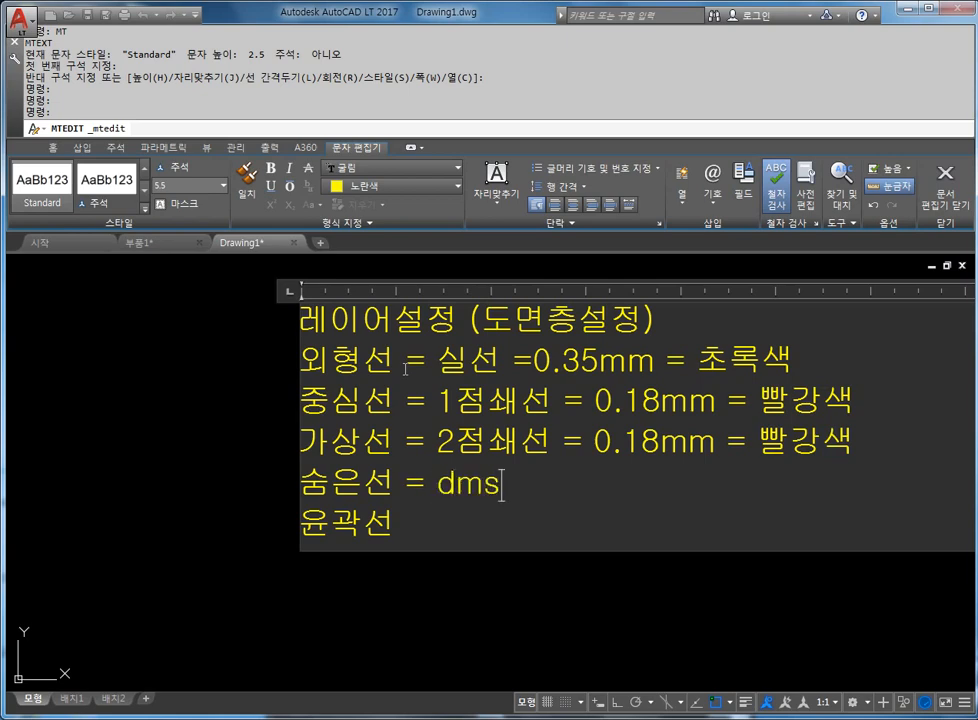
pyautogui.press('BackSpace')
pyautogui.press('BackSpace')
pyautogui.press('BackSpace')
pyautogui.press('Hangul')
pyautogui.write('어')
pyautogui.press('BackSpace')
pyautogui.write('은선')
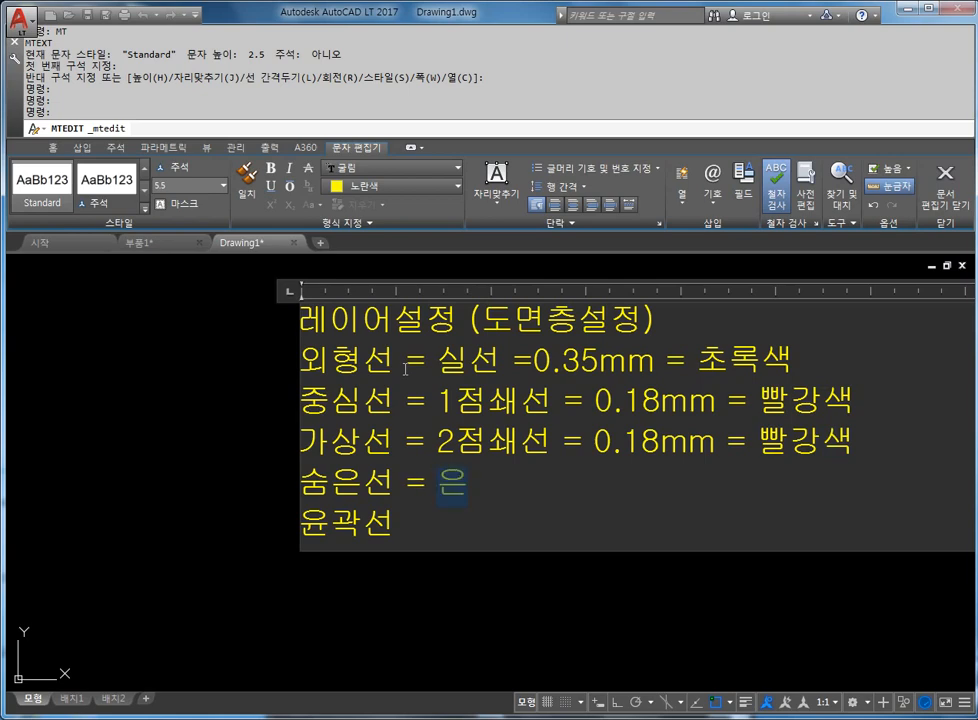
pyautogui.press('BackSpace')
pyautogui.press('BackSpace')
pyautogui.press('BackSpace')
pyautogui.press('BackSpace')
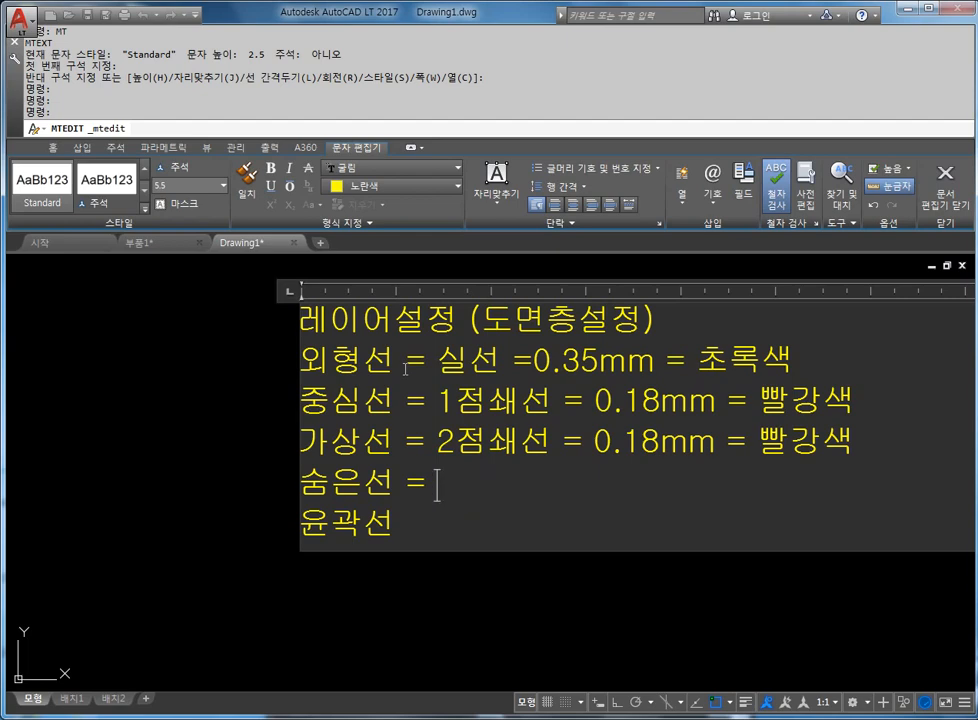
pyautogui.write('점선 = ')
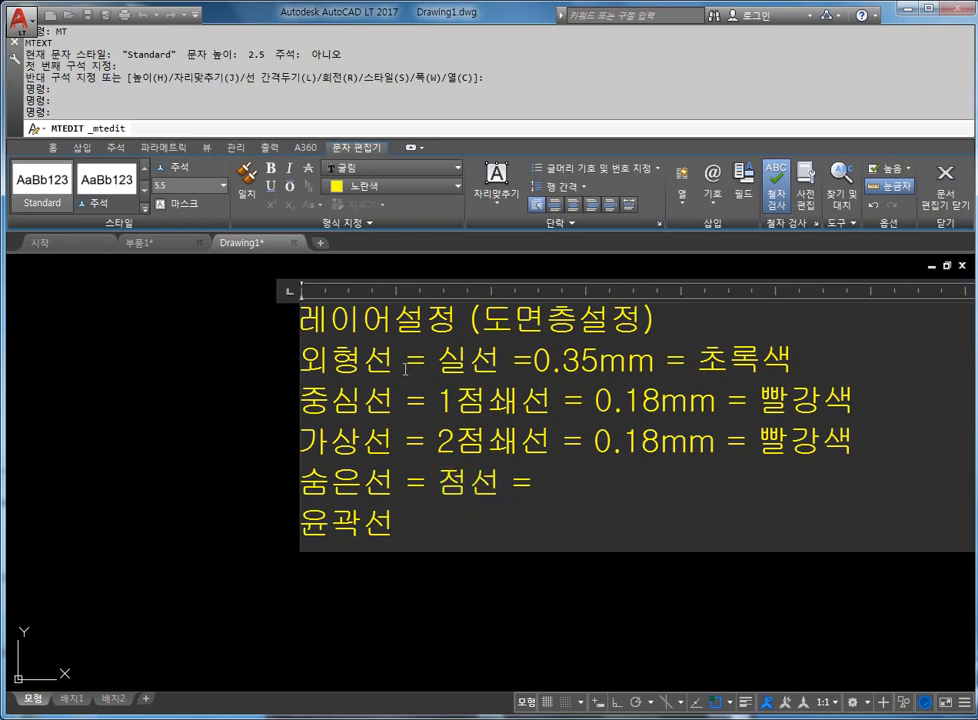
# - Complete the 숨은선 line with the lineweight and colour "0.25mm = 노랑색"
pyautogui.write('0.25m')
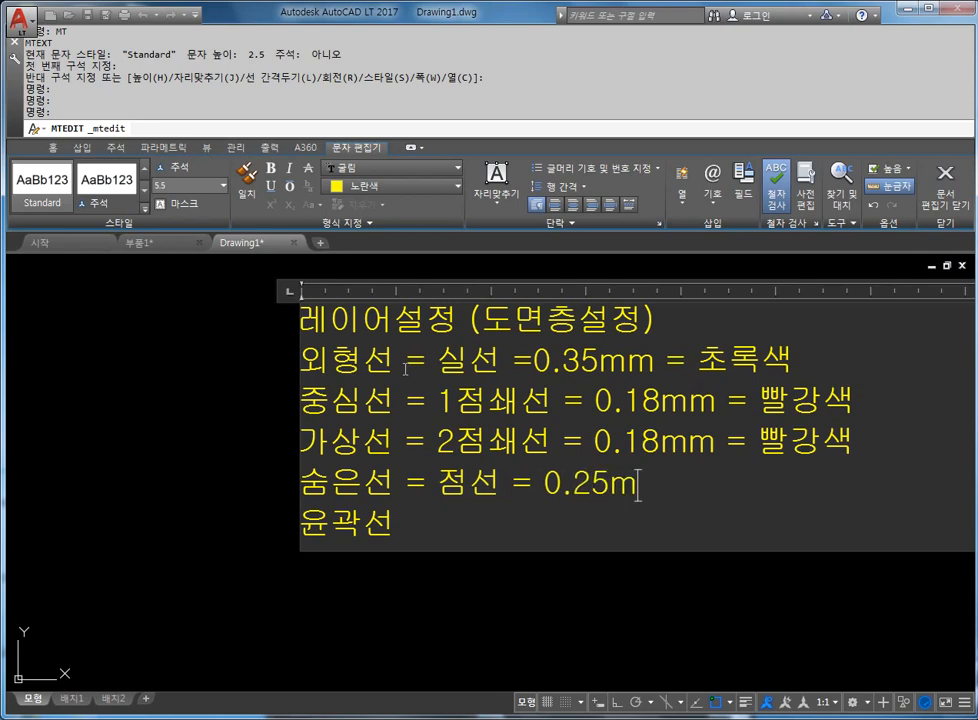
pyautogui.write('m = sh')
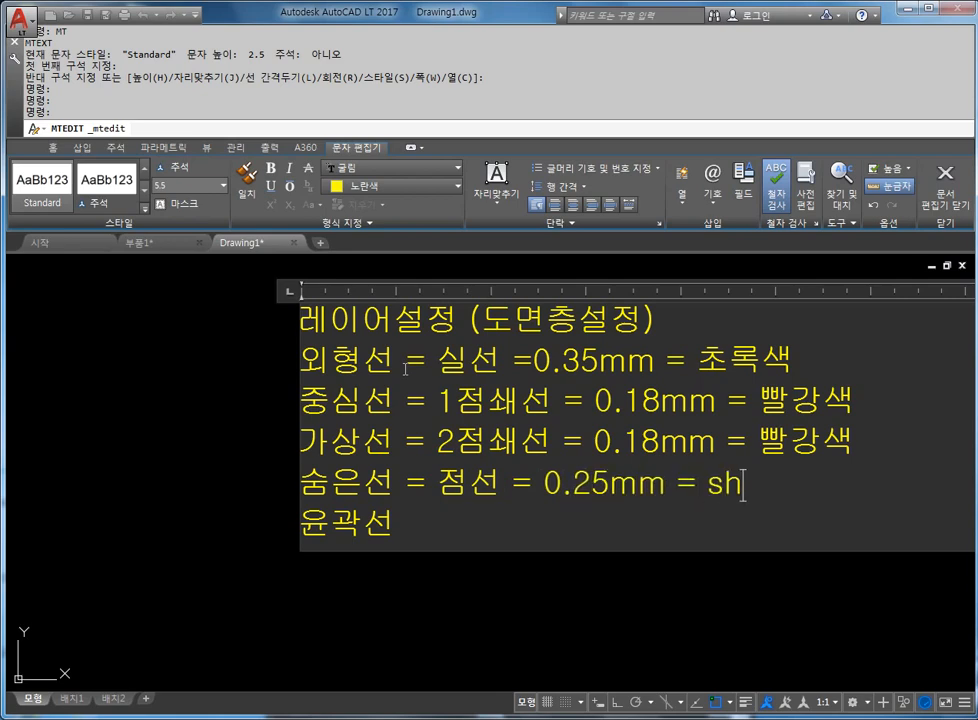
pyautogui.press('BackSpace')
pyautogui.press('BackSpace')
pyautogui.write('sh')
pyautogui.press('BackSpace')
pyautogui.press('BackSpace')
pyautogui.write('노랑색')
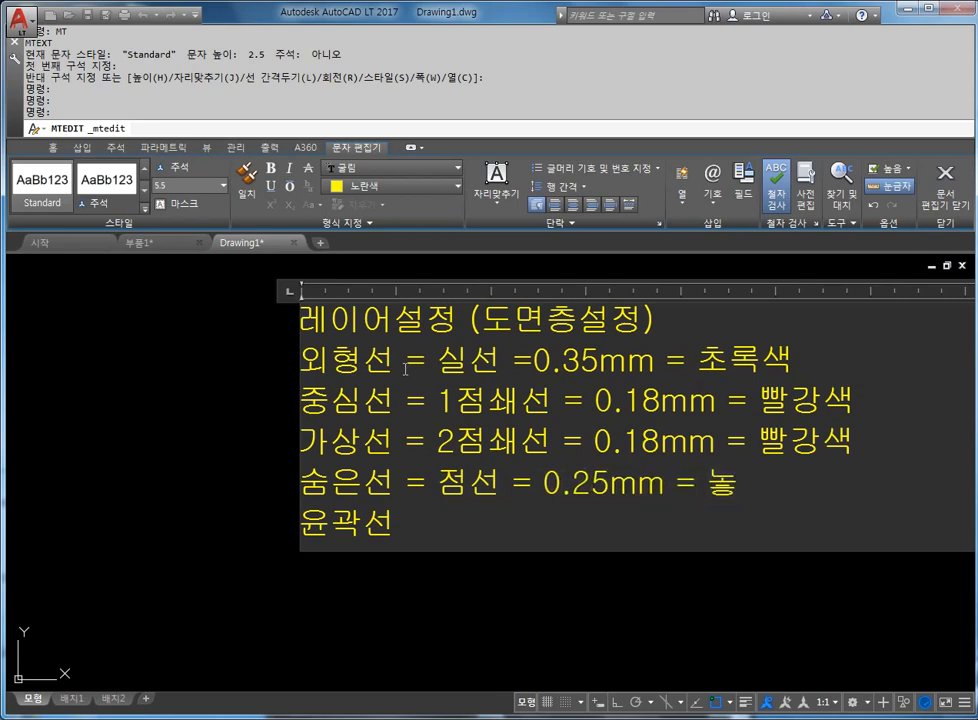
# - Append "= 실선 = 0.5mm = 하늘색" to the 윤곽선 line and finish editing the text
pyautogui.press('Down')
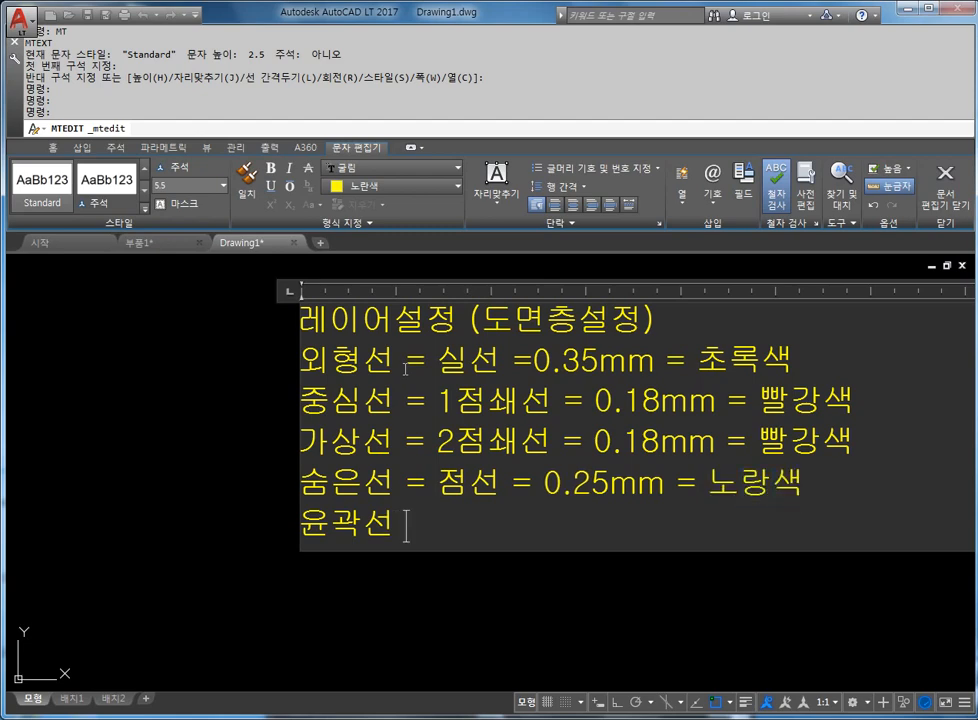
pyautogui.write('= r')
pyautogui.press('BackSpace')
pyautogui.write('실선')
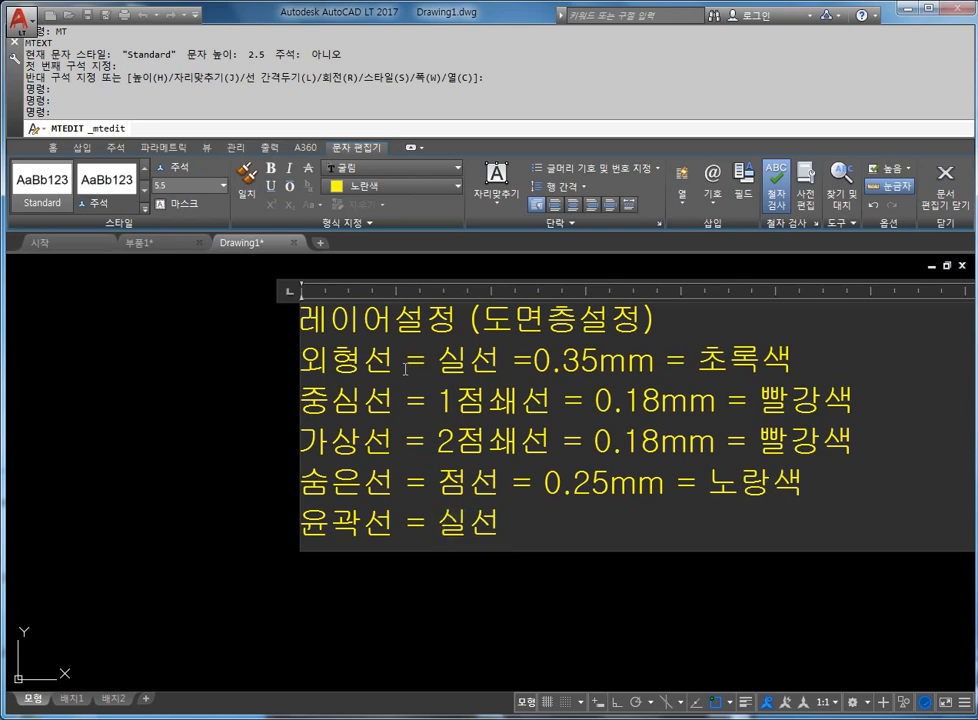
pyautogui.write('= 1')
pyautogui.press('BackSpace')
pyautogui.write('0.5mm')
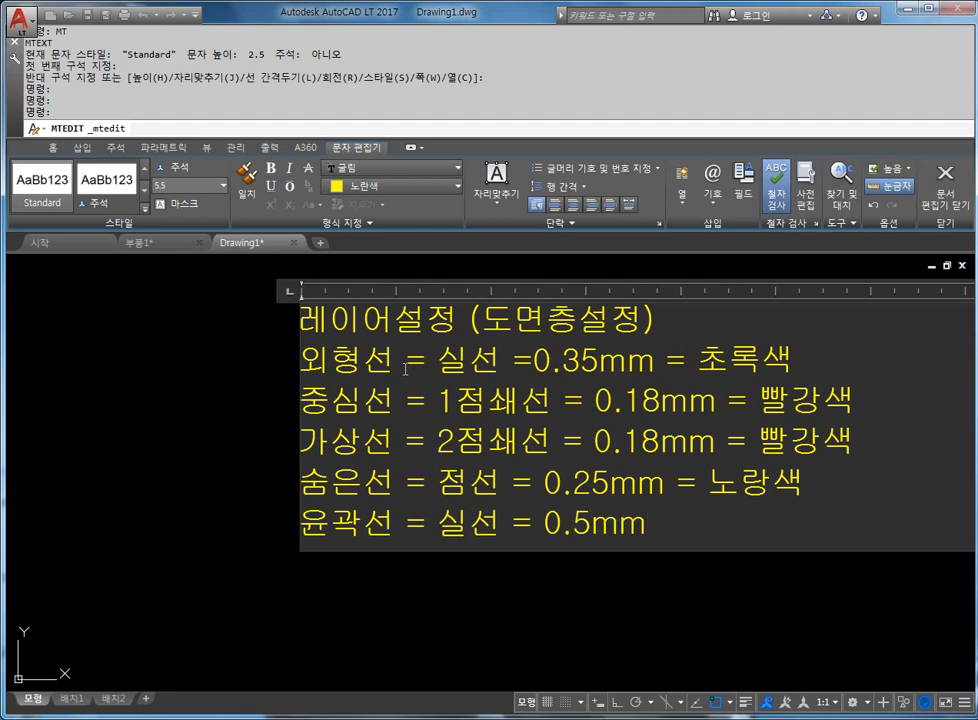
pyautogui.write(' = 하늘색')
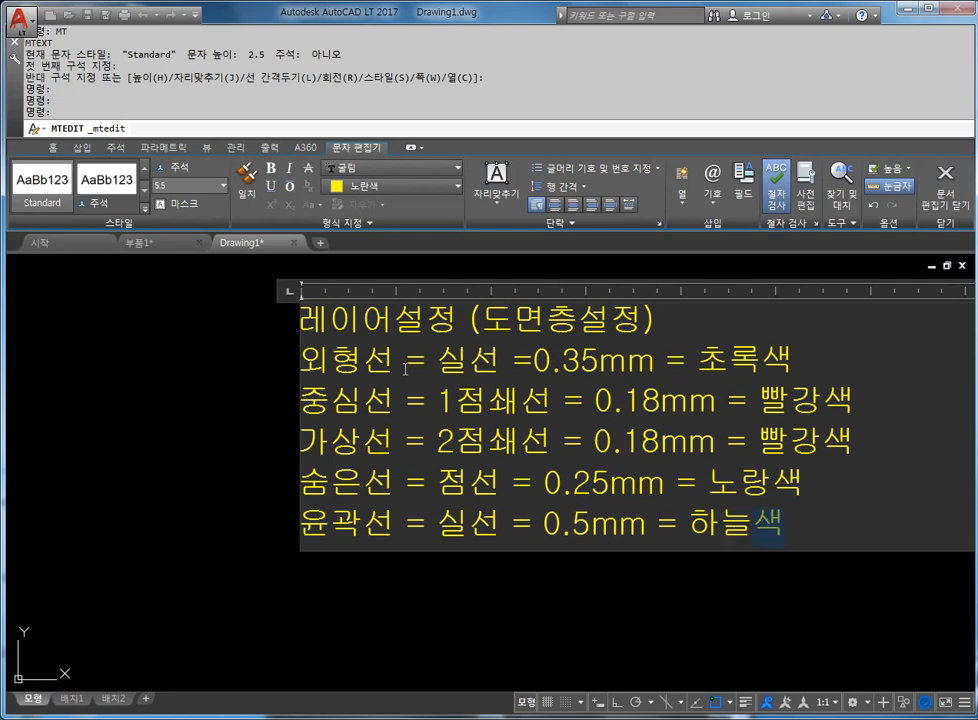
pyautogui.click(408, 602)
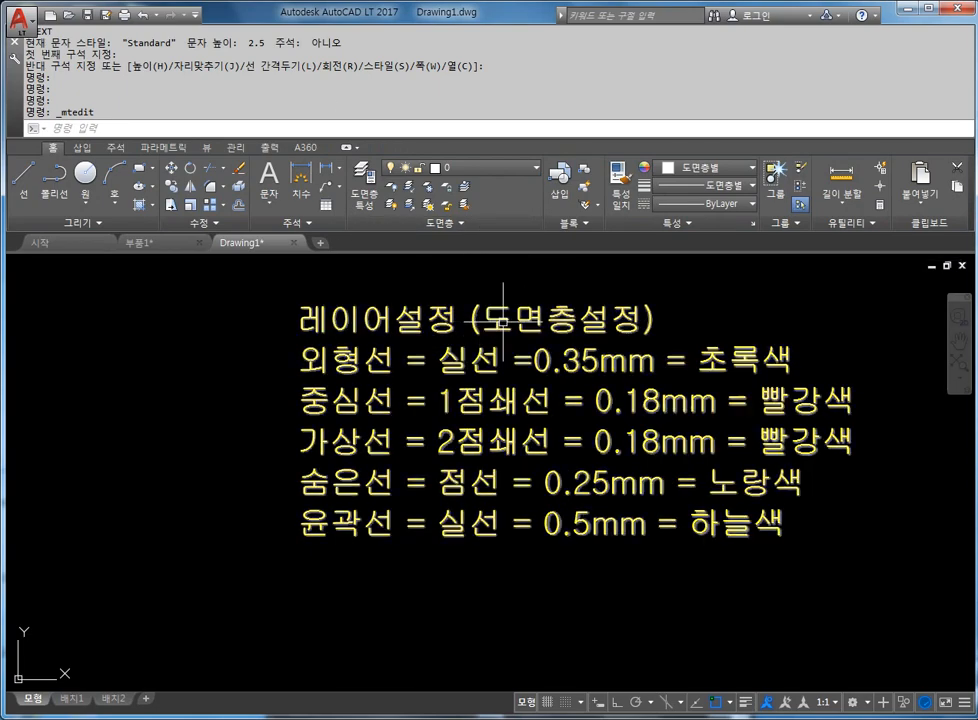
# - Open the layer properties manager and create five new layers
pyautogui.click(376, 178)
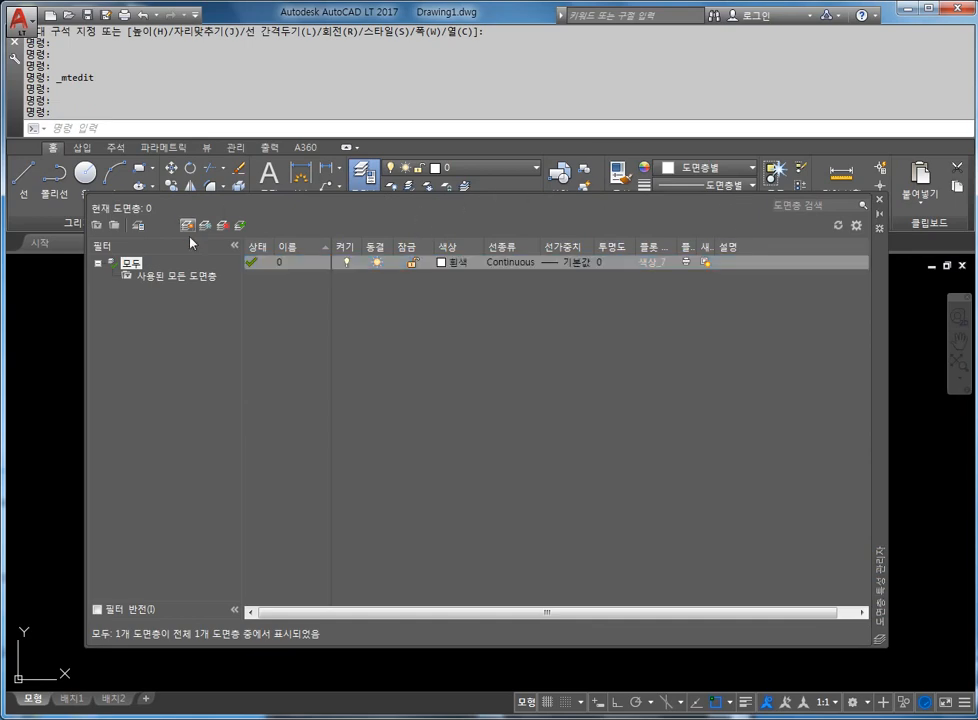
pyautogui.click(879, 199)
pyautogui.click(366, 180)
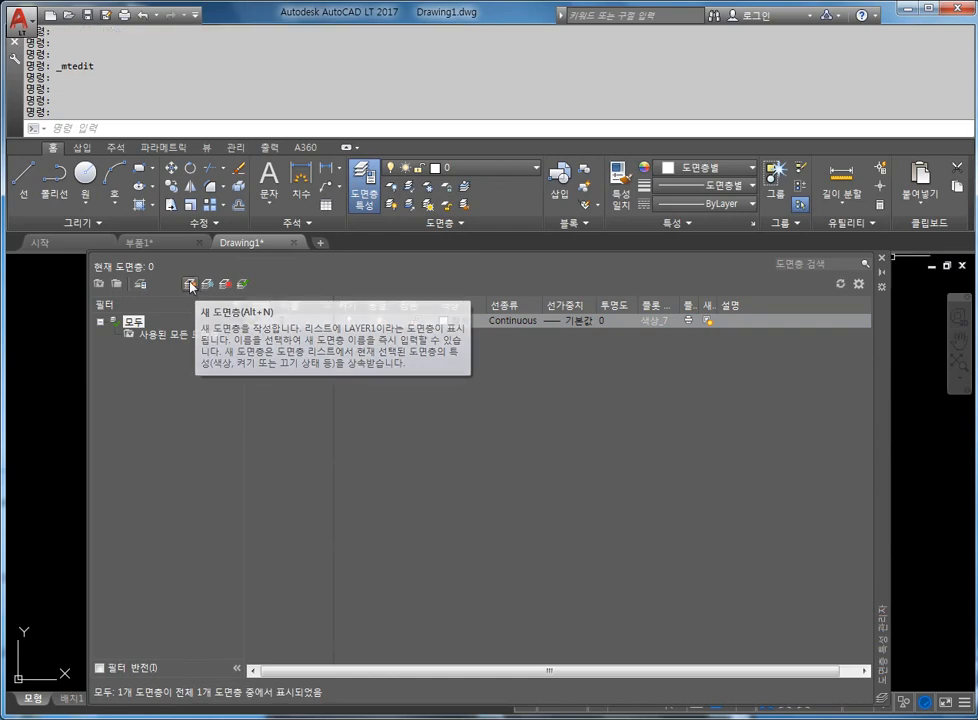
pyautogui.click(190, 285)
pyautogui.click(190, 285)
pyautogui.click(190, 285)
pyautogui.click(190, 285)
pyautogui.click(190, 285)
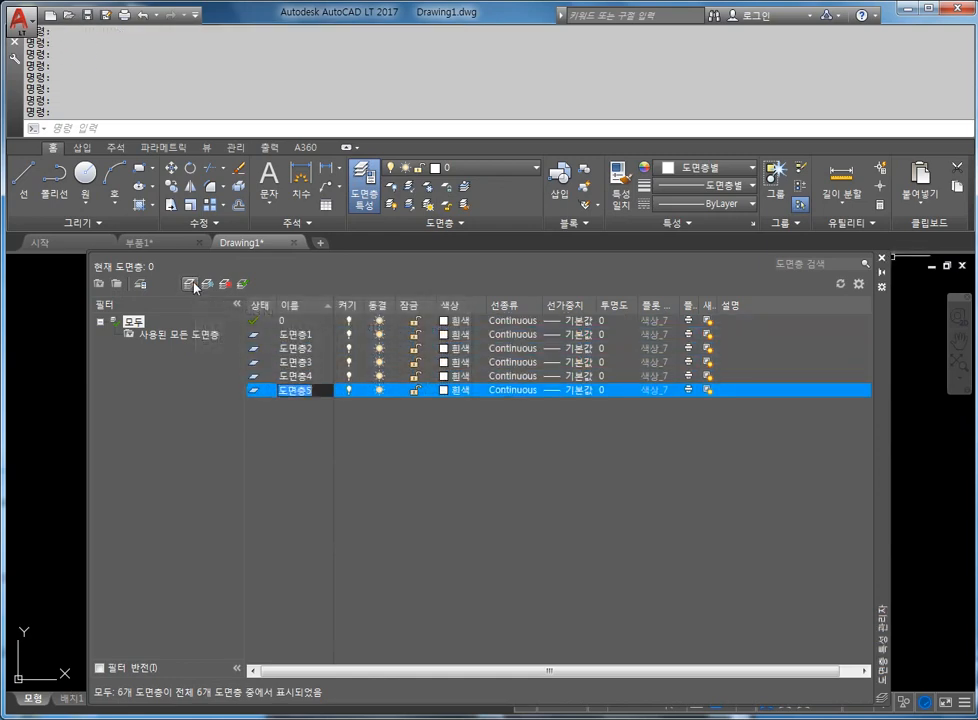
pyautogui.click(303, 335)
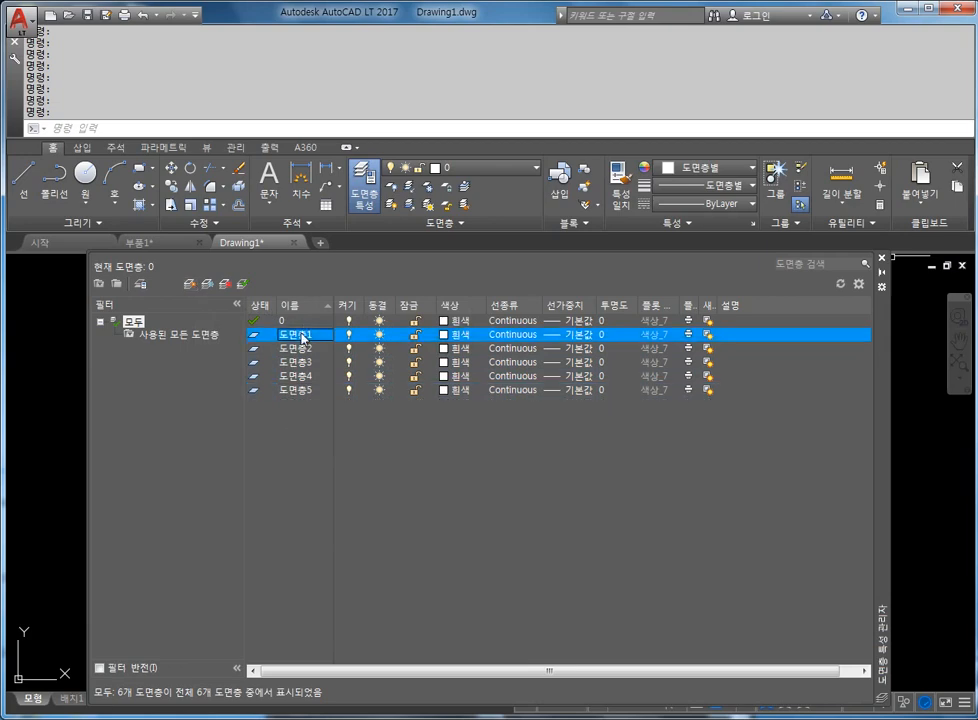
pyautogui.click(303, 348)
pyautogui.click(303, 362)
pyautogui.click(303, 376)
pyautogui.click(303, 390)
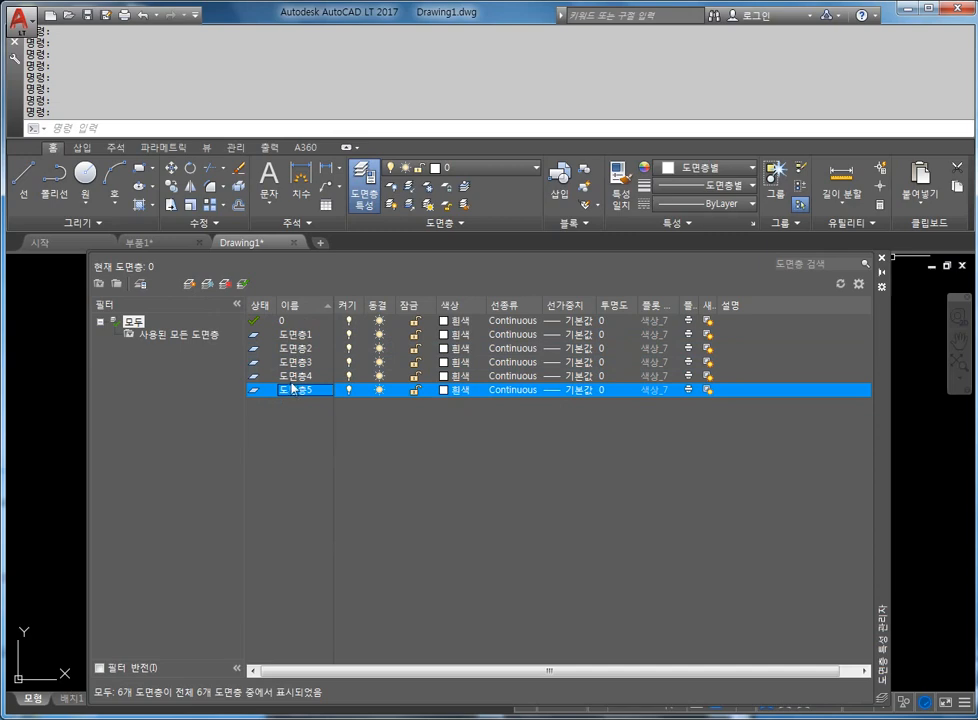
# - Rename the first new layer, 도면층1, as 외형선
pyautogui.click(302, 336)
pyautogui.click(301, 335)
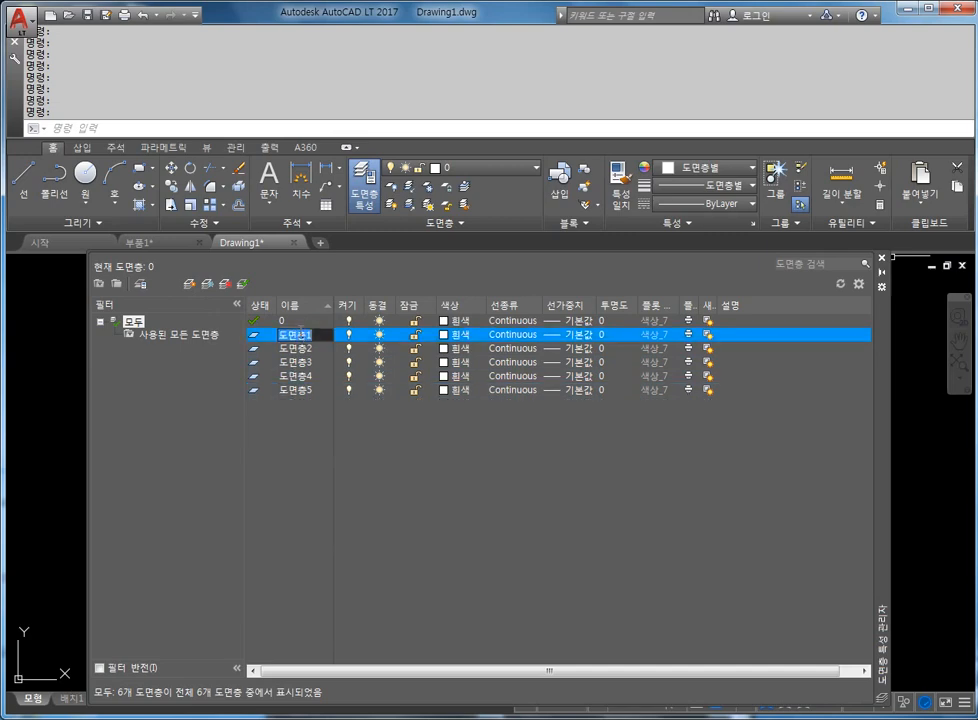
pyautogui.click(313, 335)
pyautogui.press('BackSpace')
pyautogui.press('BackSpace')
pyautogui.press('BackSpace')
pyautogui.write('dh')
pyautogui.write('오')
pyautogui.write('형선')
# - Rename layer 도면층2 as 중심선 and layer 도면층3 as 가상선
pyautogui.doubleClick(291, 349)
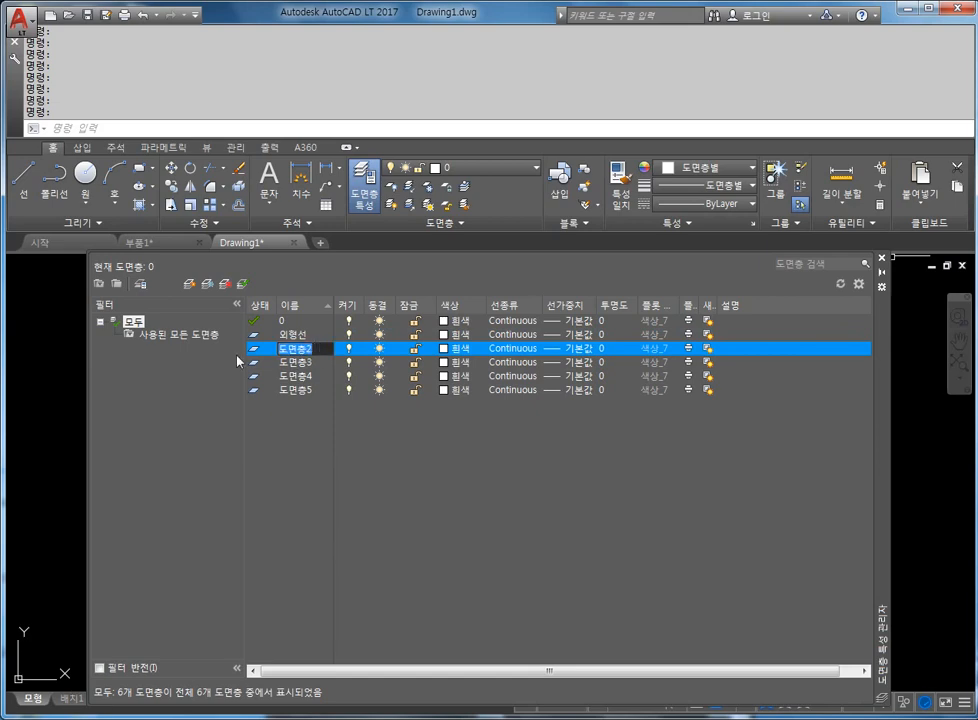
pyautogui.write('중심선')
pyautogui.doubleClick(297, 363)
pyautogui.write('가')
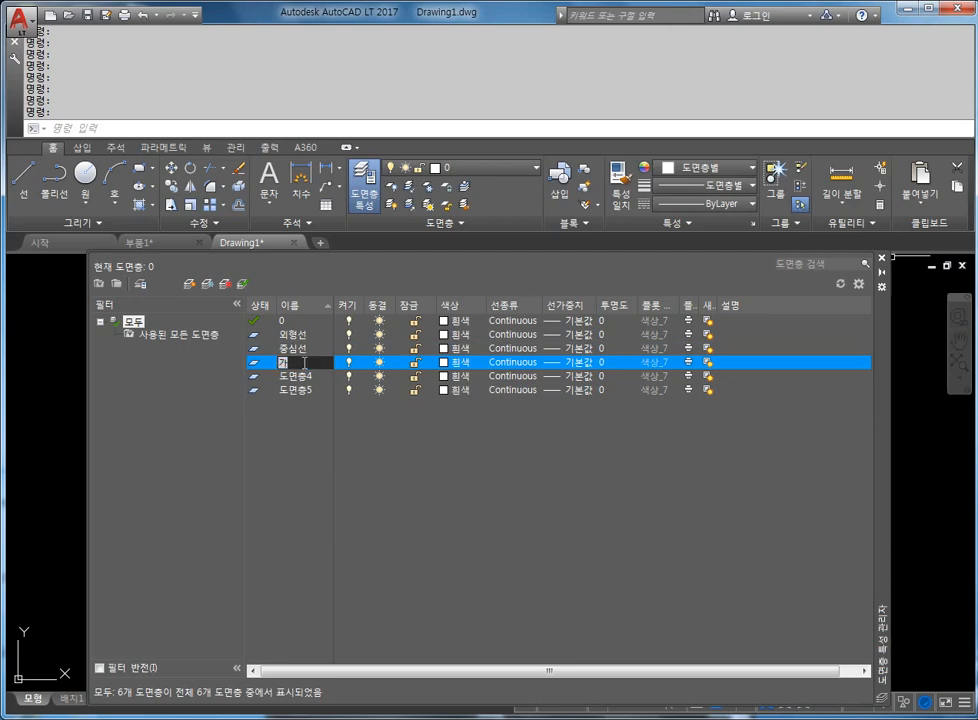
pyautogui.write('상선')
# - Rename layer 도면층4 as 숨은선 and layer 도면층5 as 윤곽선
pyautogui.doubleClick(306, 375)
pyautogui.write('수으')
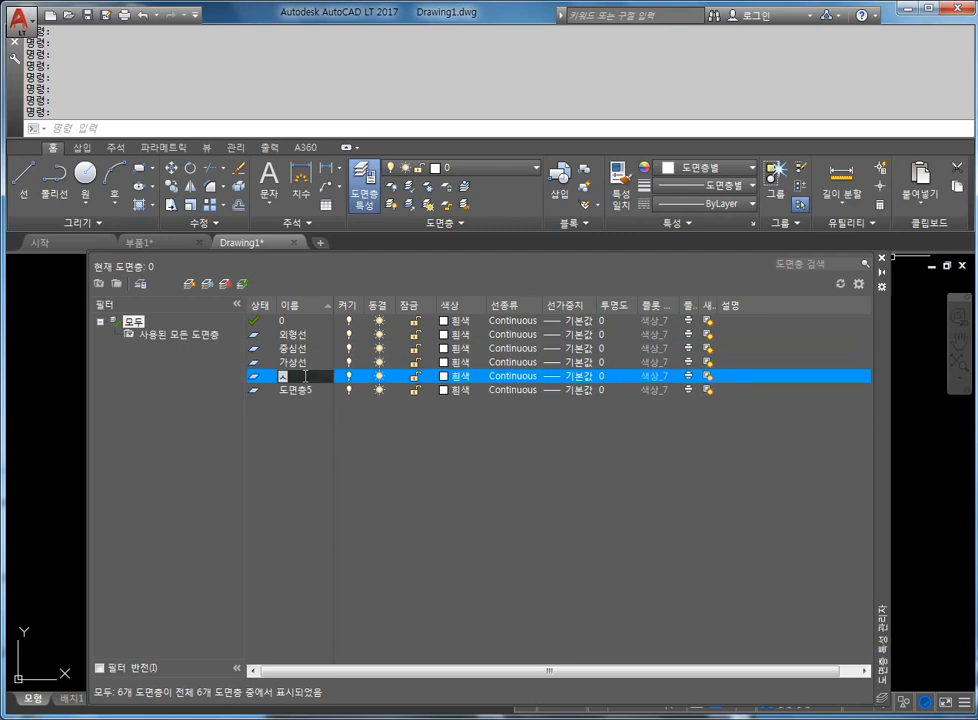
pyautogui.press('BackSpace')
pyautogui.press('BackSpace')
pyautogui.write('ㅅ숨은서')
pyautogui.doubleClick(293, 390)
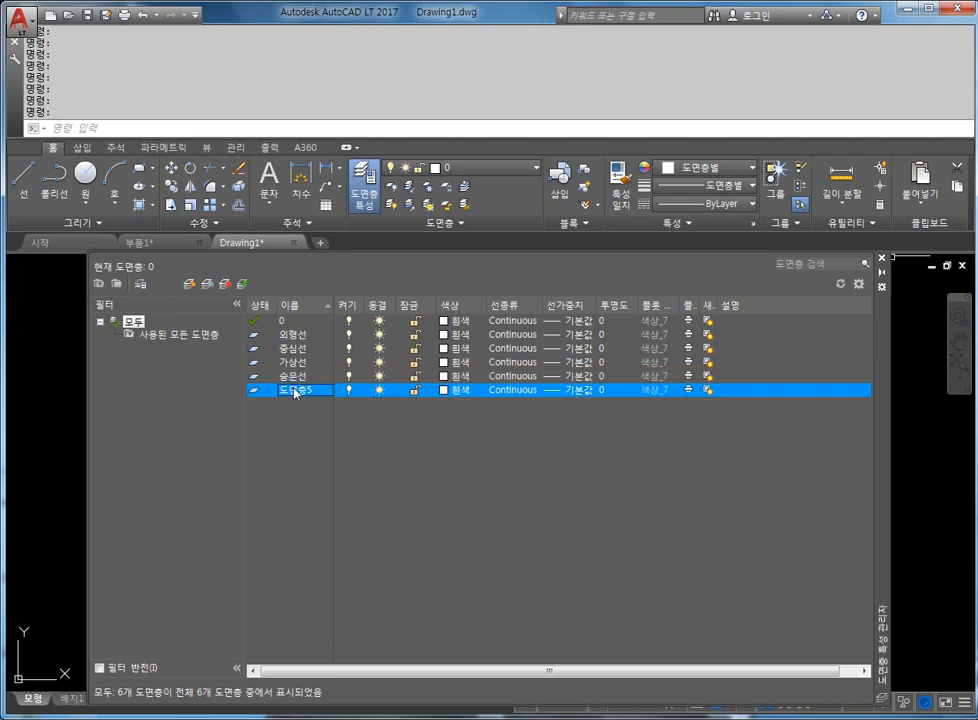
pyautogui.write('윤곽서')
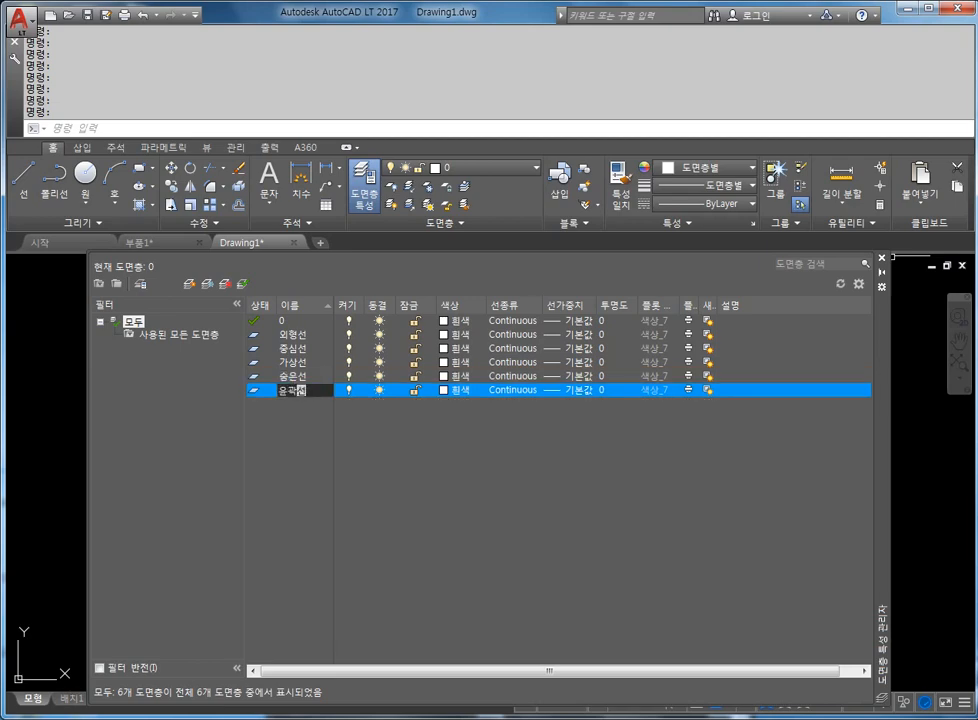
pyautogui.write('ㄴ')
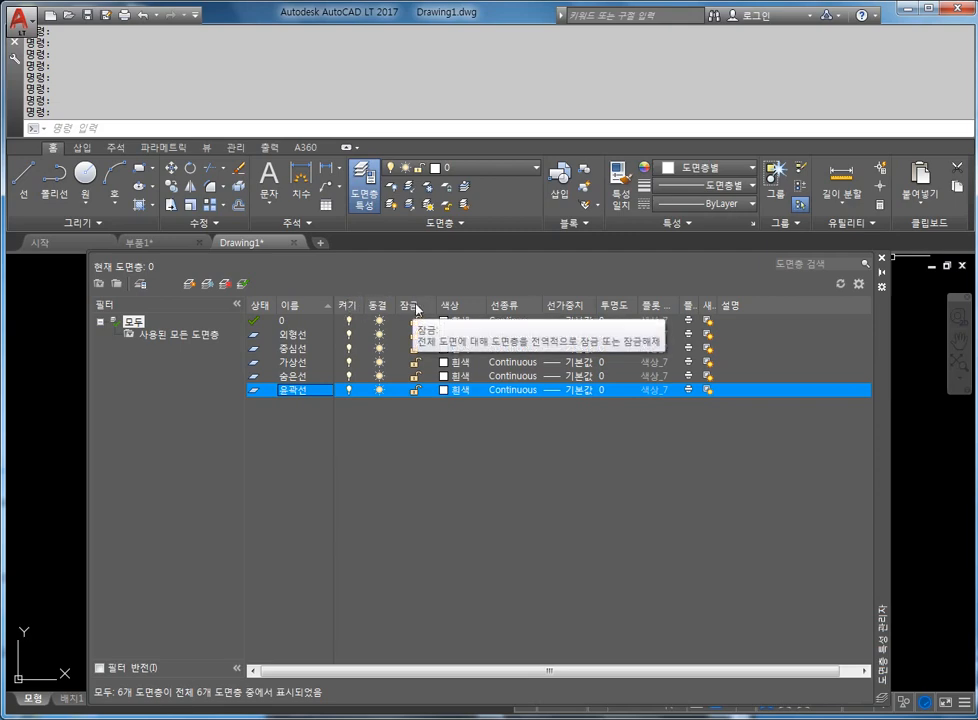
# - Turn off the visibility of layers 0, 외형선 and 중심선, and turn them back on
pyautogui.click(350, 322)
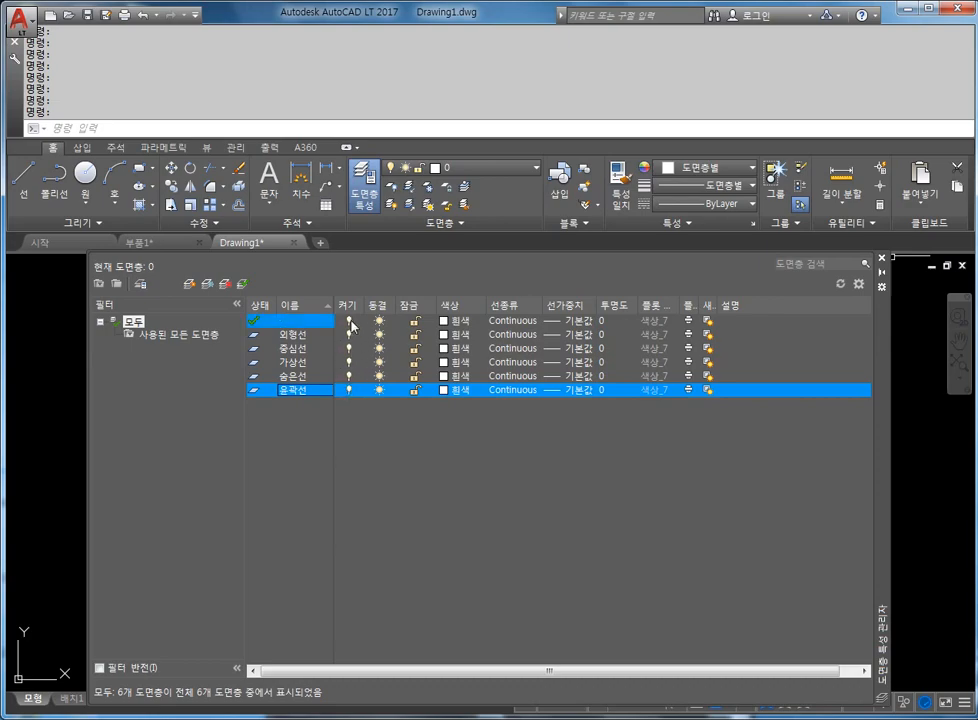
pyautogui.click(659, 281)
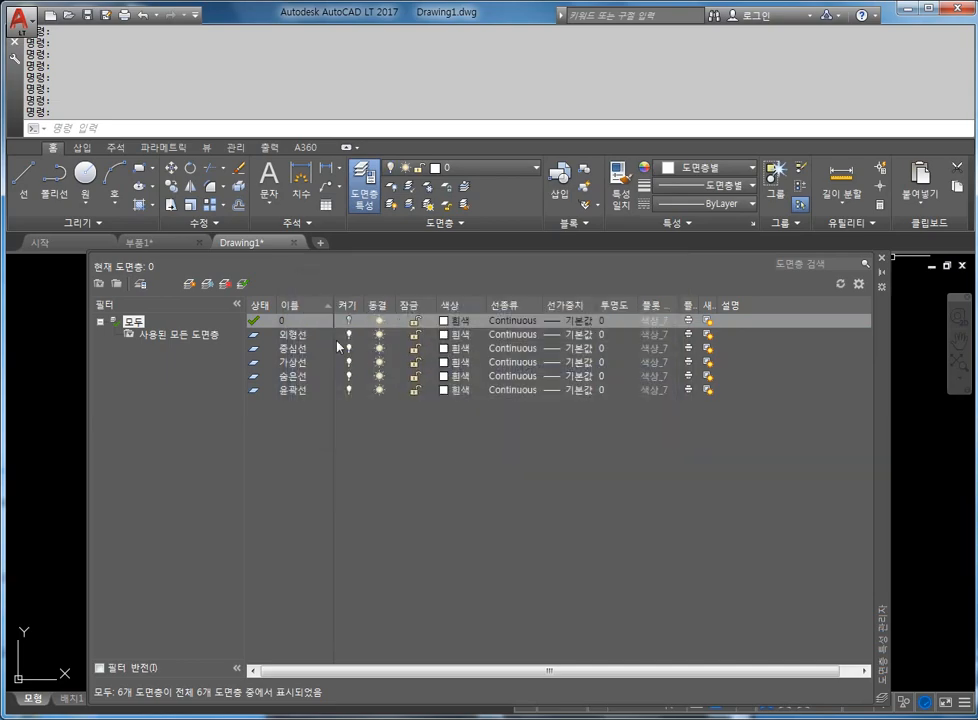
pyautogui.click(350, 334)
pyautogui.click(348, 349)
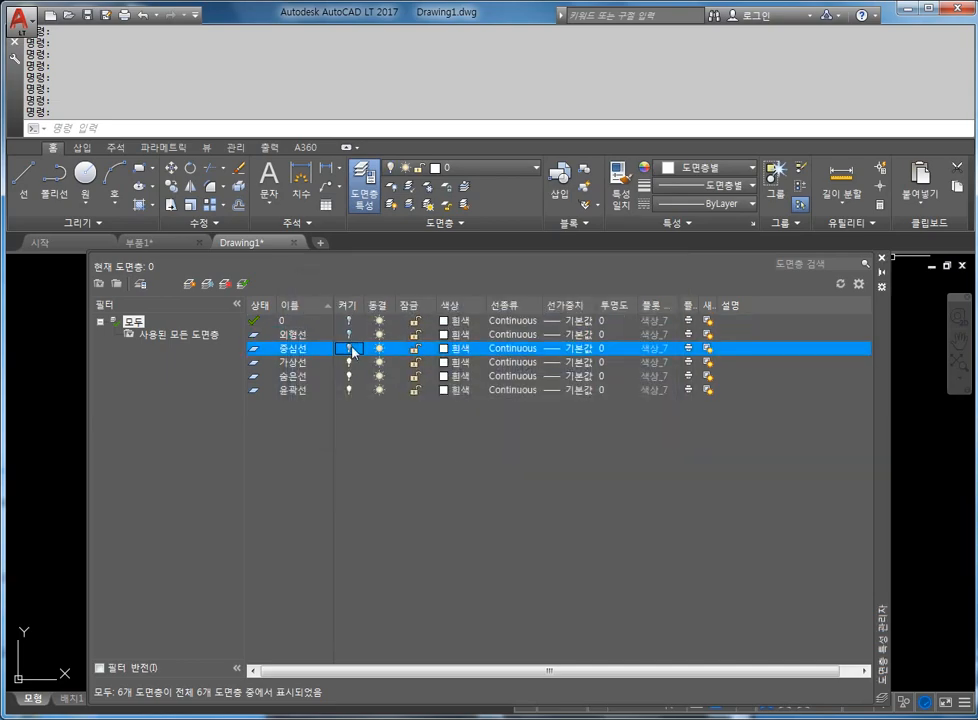
pyautogui.click(350, 334)
pyautogui.click(349, 321)
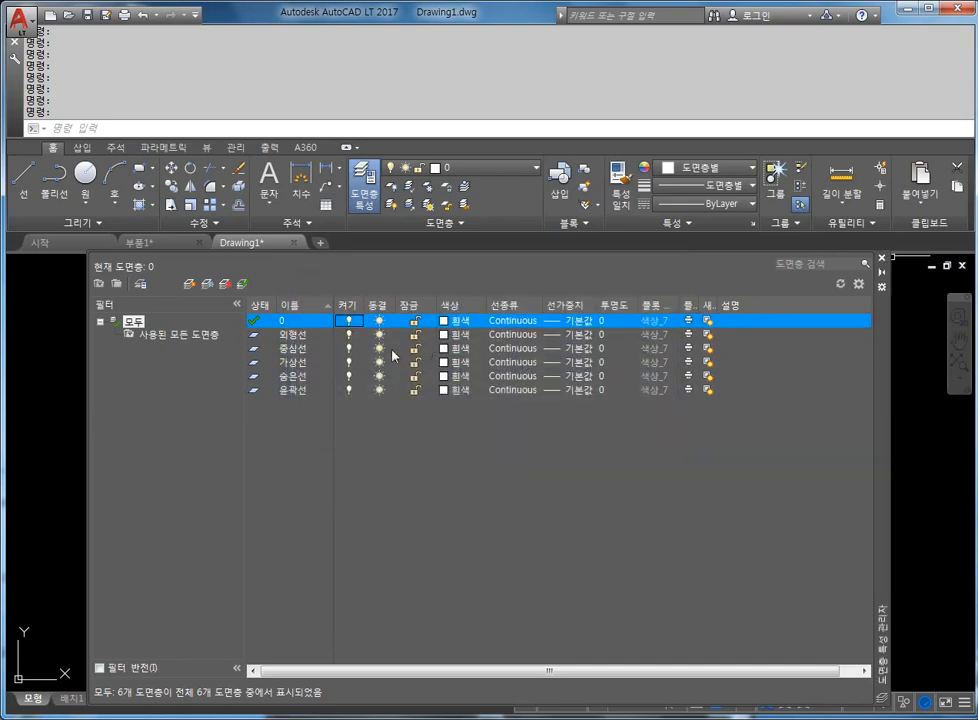
pyautogui.click(378, 323)
pyautogui.click(379, 336)
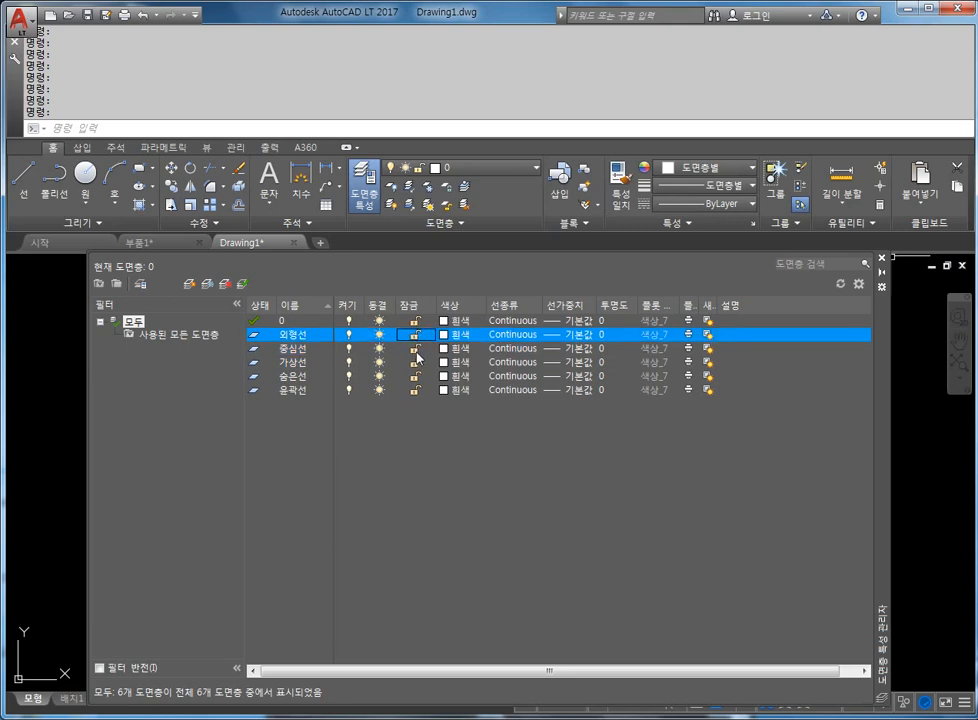
pyautogui.click(423, 353)
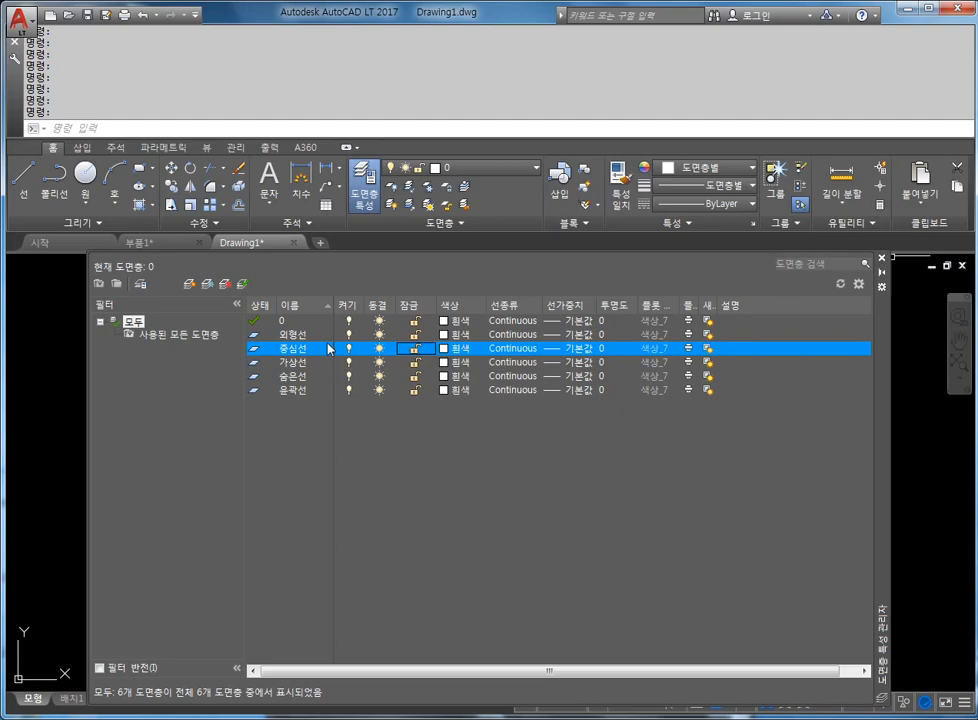
# - Set the colour of layer 외형선 to green (초록색)
pyautogui.click(455, 335)
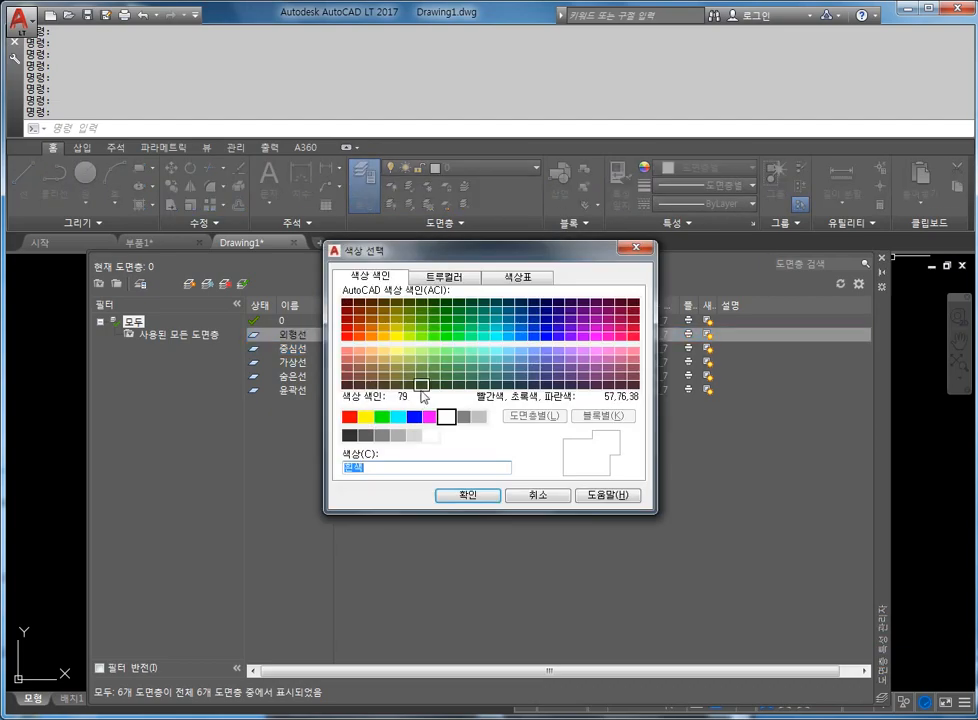
pyautogui.click(381, 417)
pyautogui.click(465, 495)
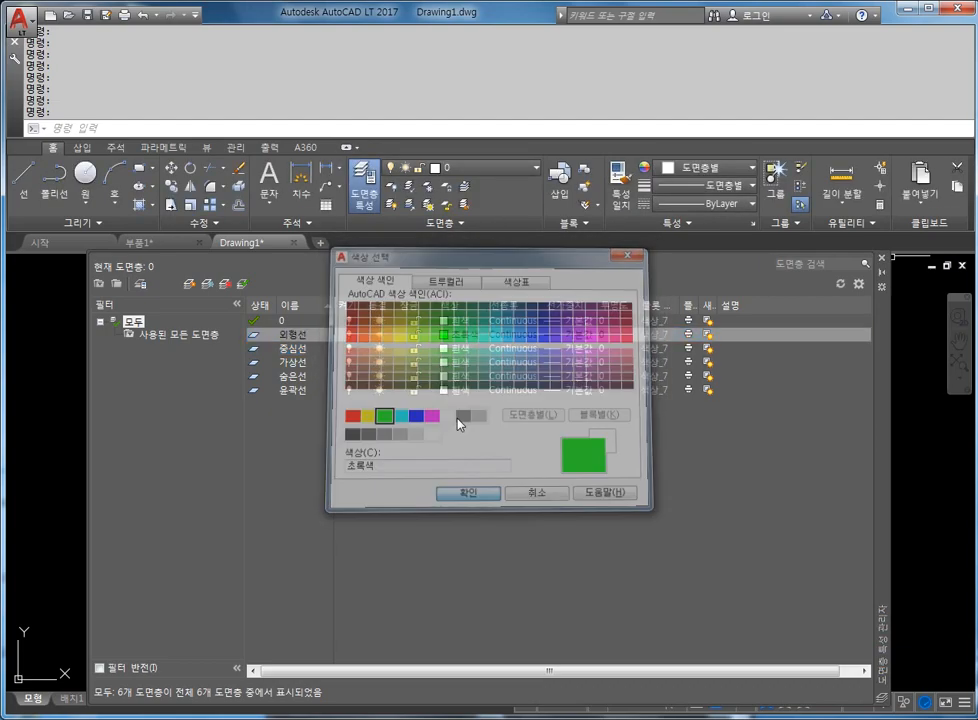
# - Set the colour of layers 중심선 and 가상선 to red (빨간색)
pyautogui.click(455, 348)
pyautogui.click(349, 417)
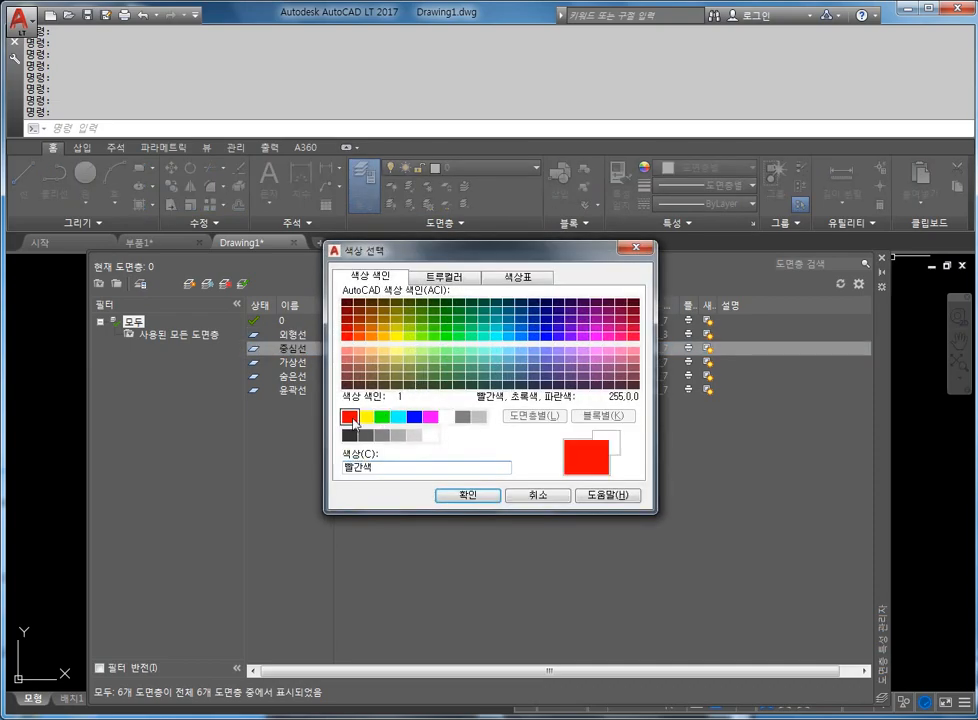
pyautogui.click(468, 496)
pyautogui.click(455, 362)
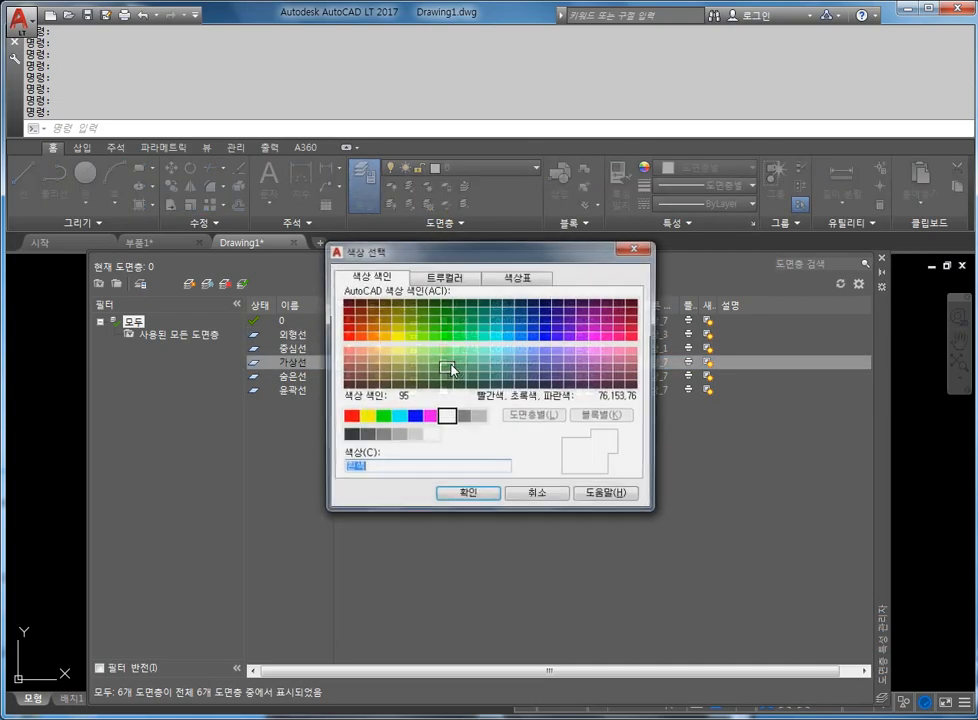
pyautogui.click(350, 418)
pyautogui.click(468, 495)
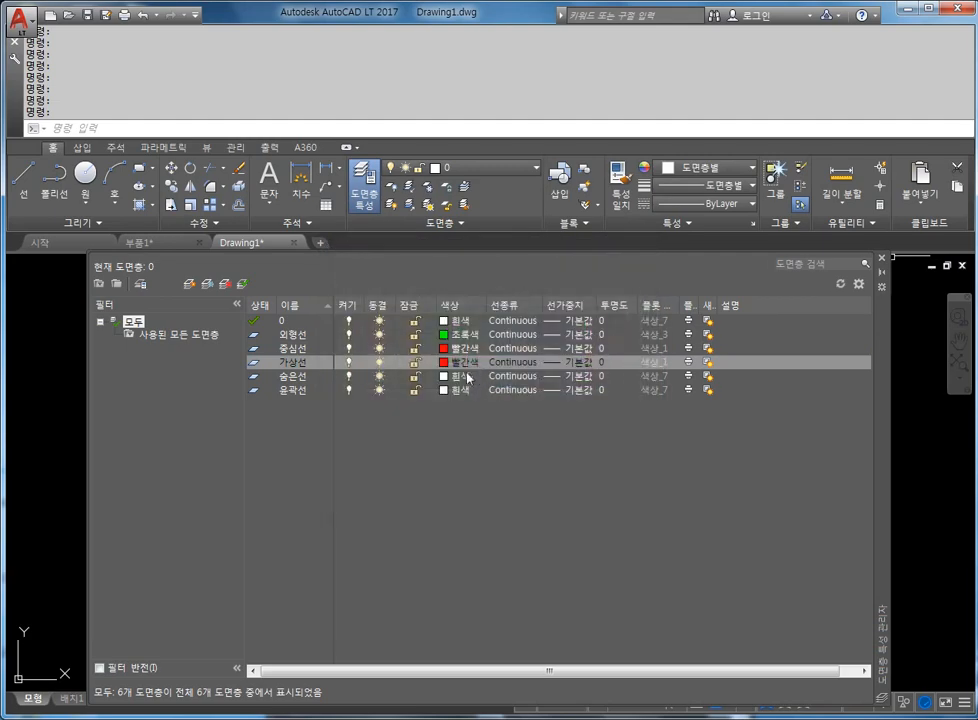
# - Set the colour of layer 숨은선 to yellow (노란색) and of layer 윤곽선 to cyan (하늘색)
pyautogui.click(461, 377)
pyautogui.click(365, 414)
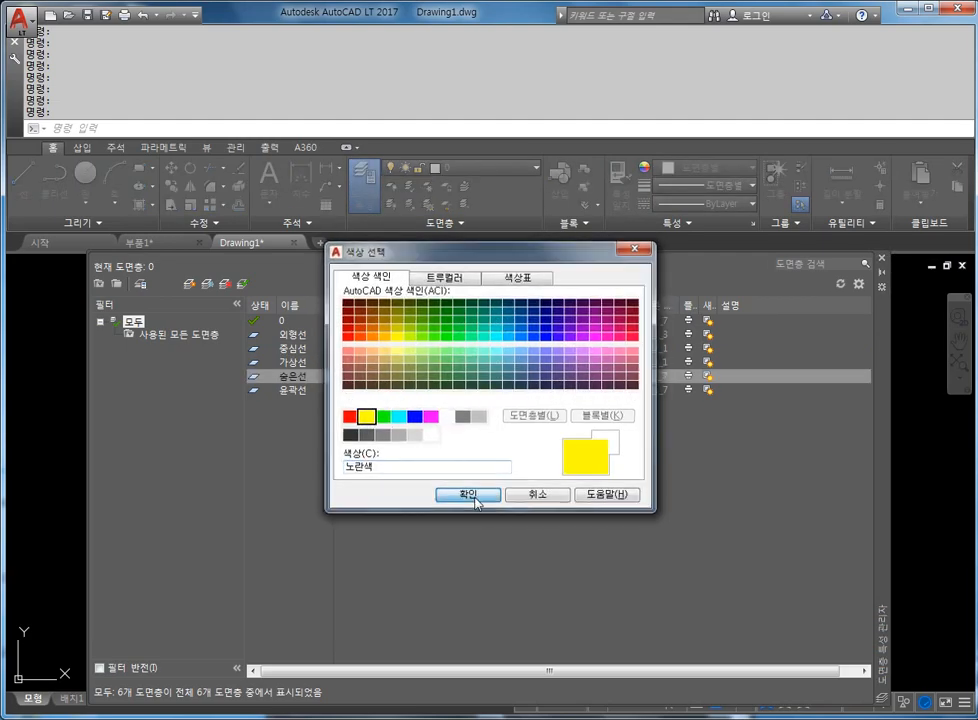
pyautogui.click(410, 497)
pyautogui.click(452, 390)
pyautogui.click(397, 416)
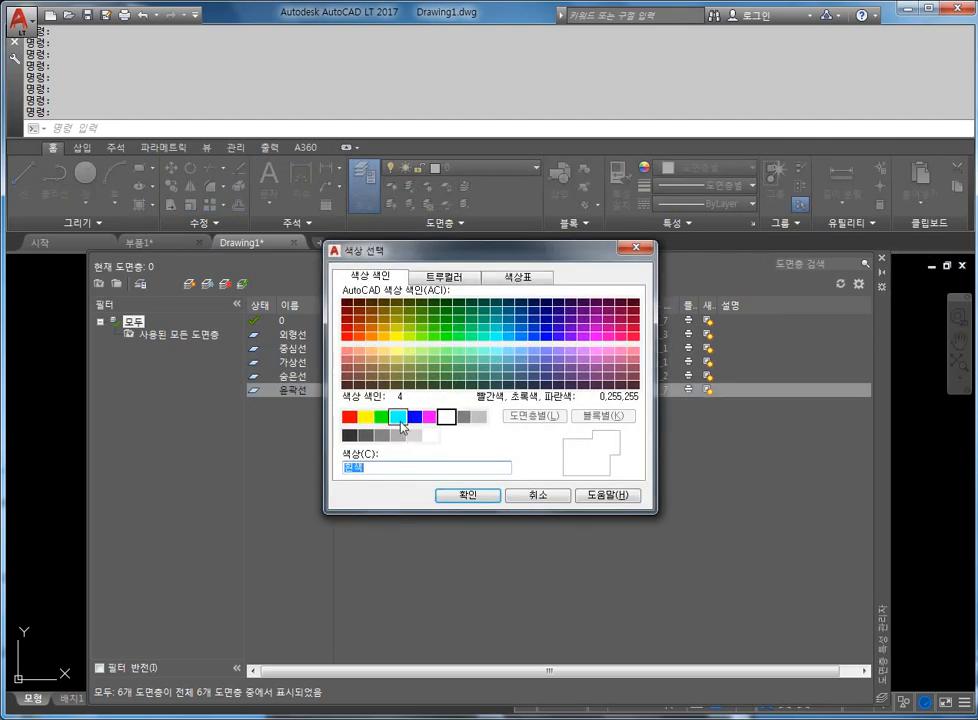
pyautogui.click(467, 495)
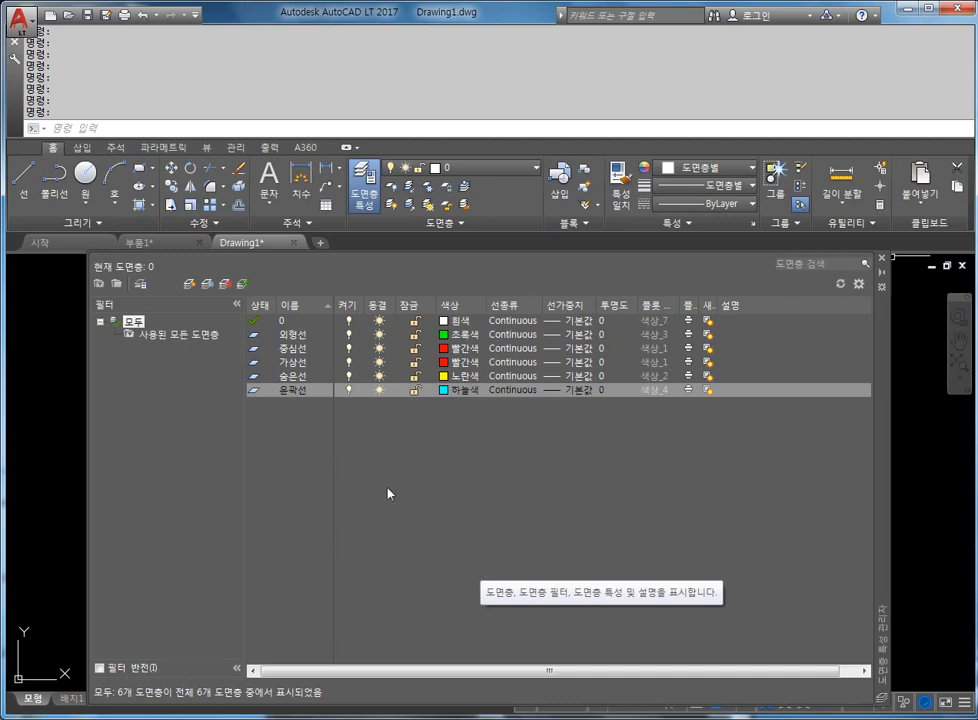
# - Open the linetype selection for layer 외형선 and load the CENTER linetype from acadltiso.lin
pyautogui.click(502, 337)
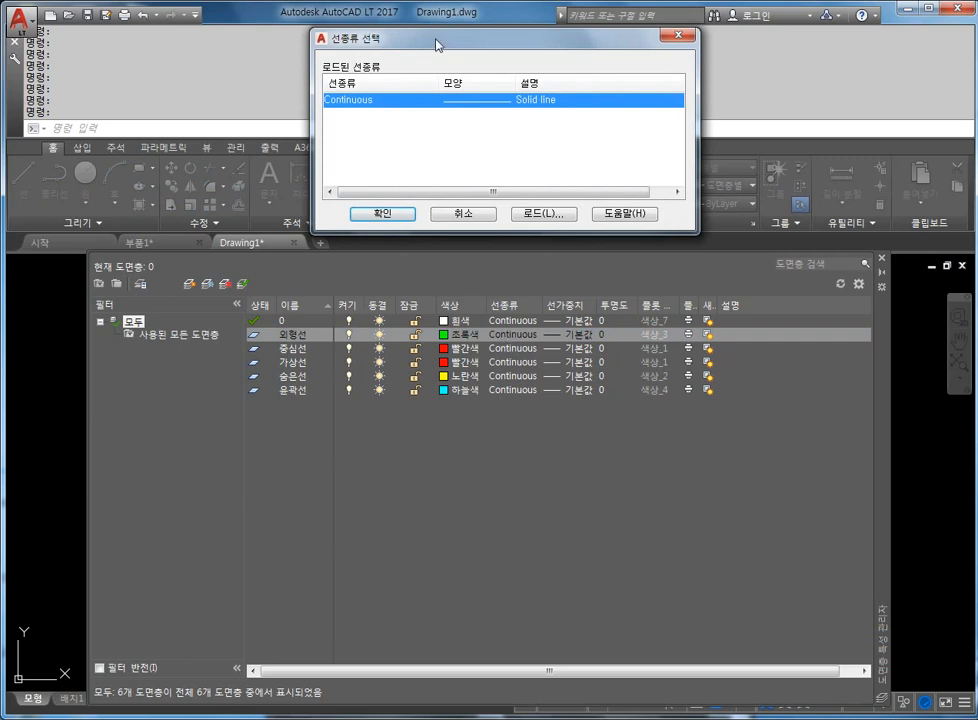
pyautogui.moveTo(445, 49); pyautogui.dragTo(367, 140)
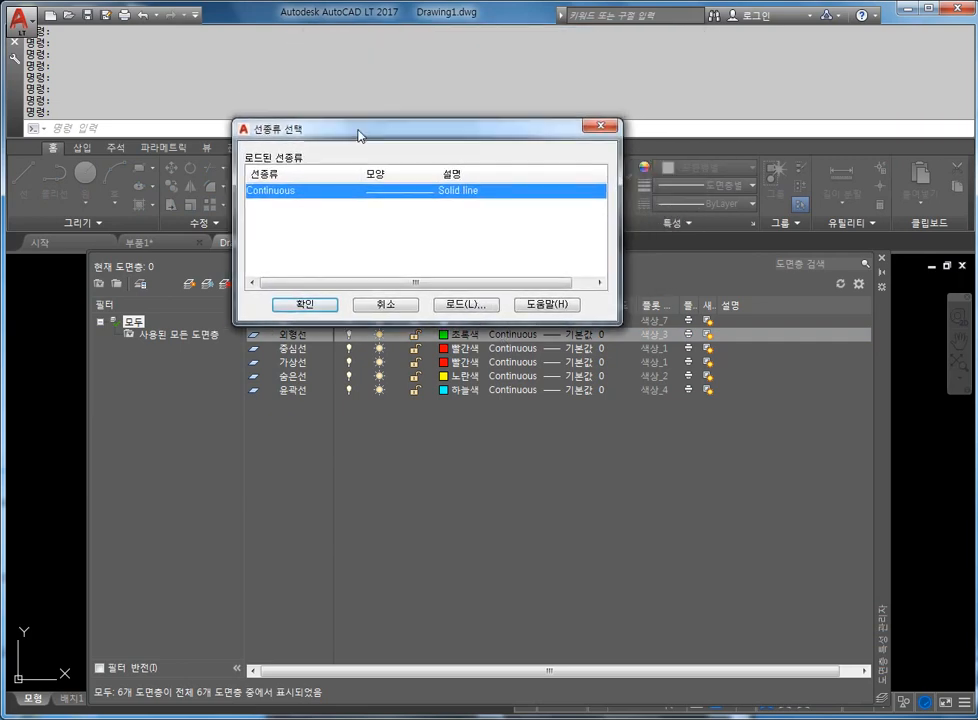
pyautogui.click(467, 305)
pyautogui.moveTo(411, 343); pyautogui.dragTo(407, 346)
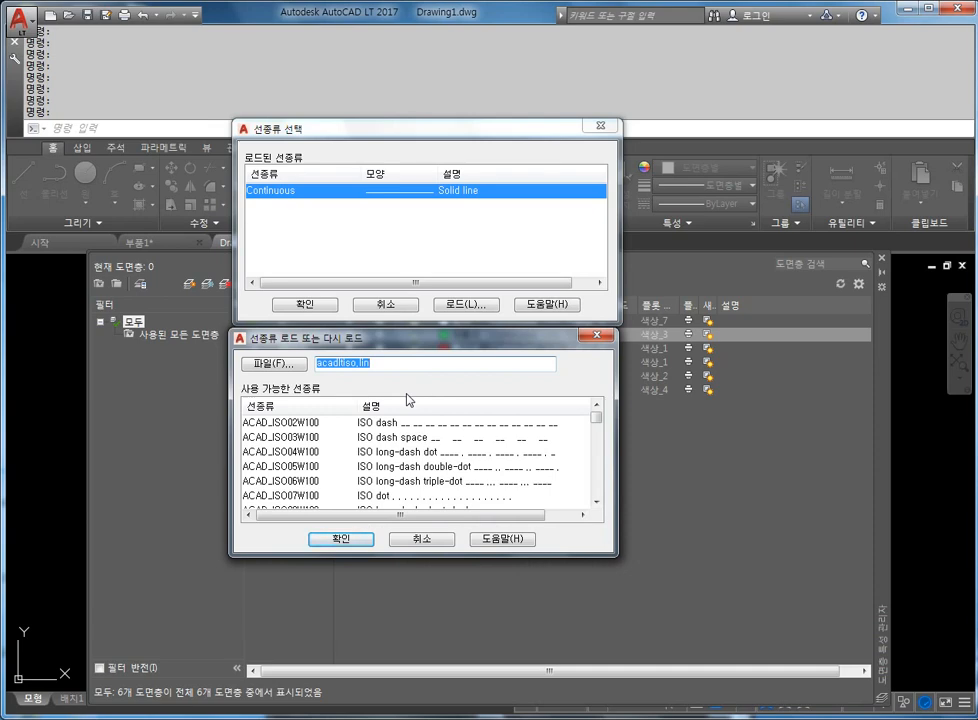
pyautogui.click(286, 440)
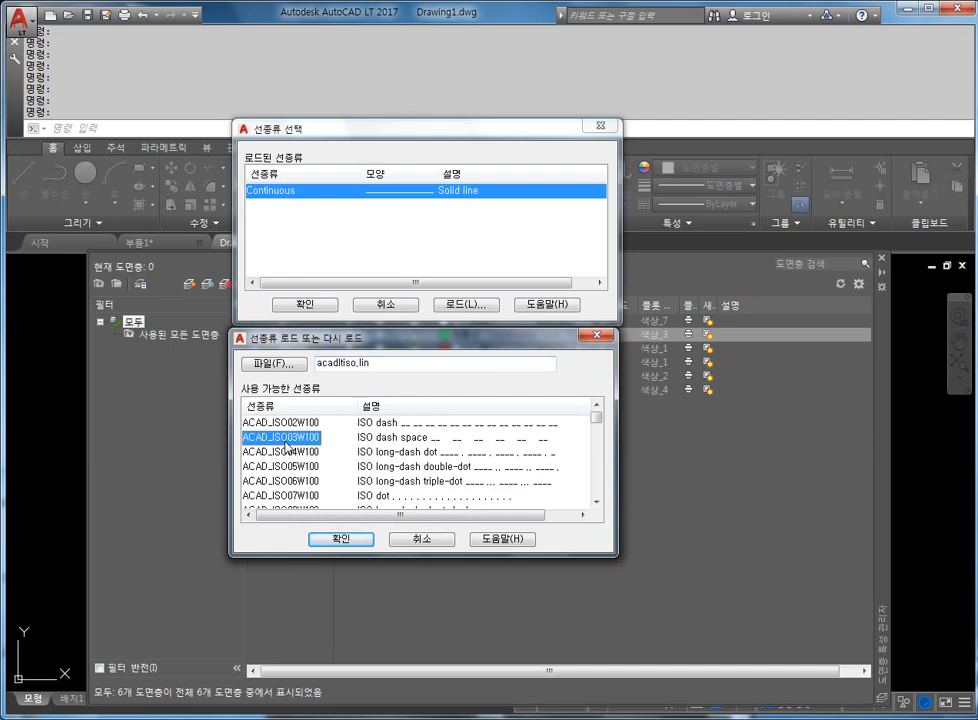
pyautogui.press('c')
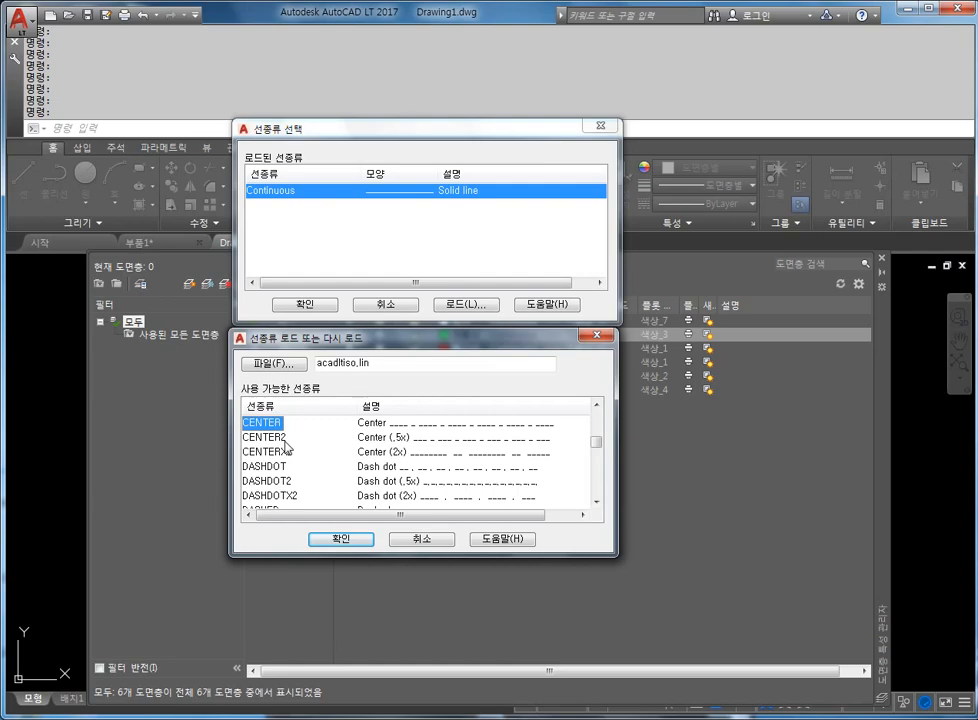
pyautogui.click(325, 541)
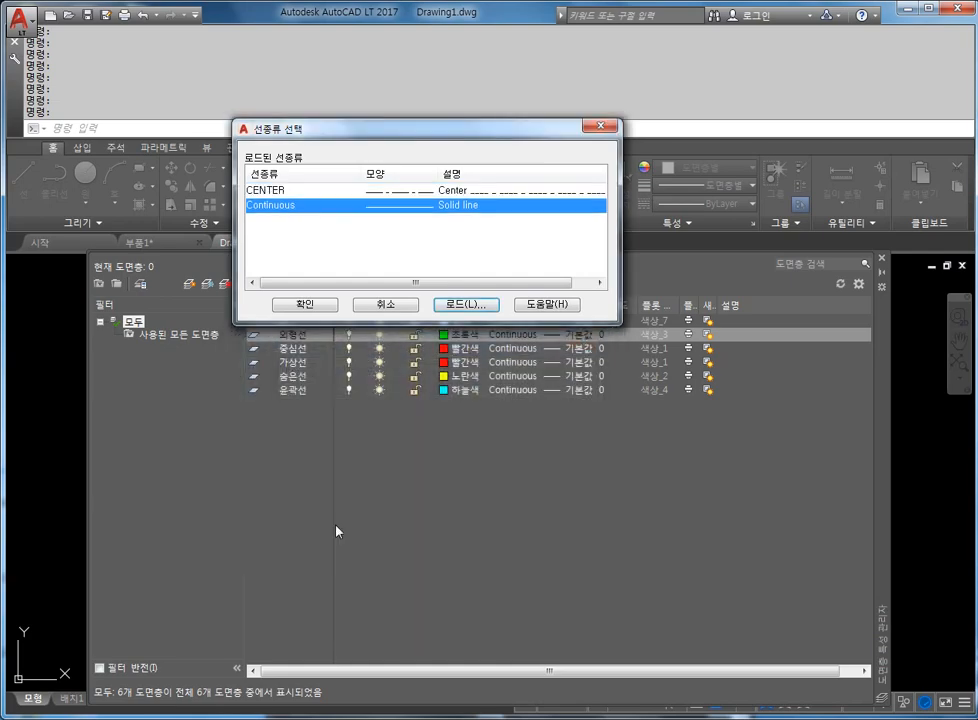
# - Load the PHANTOM linetype from acadltiso.lin into the drawing
pyautogui.click(458, 305)
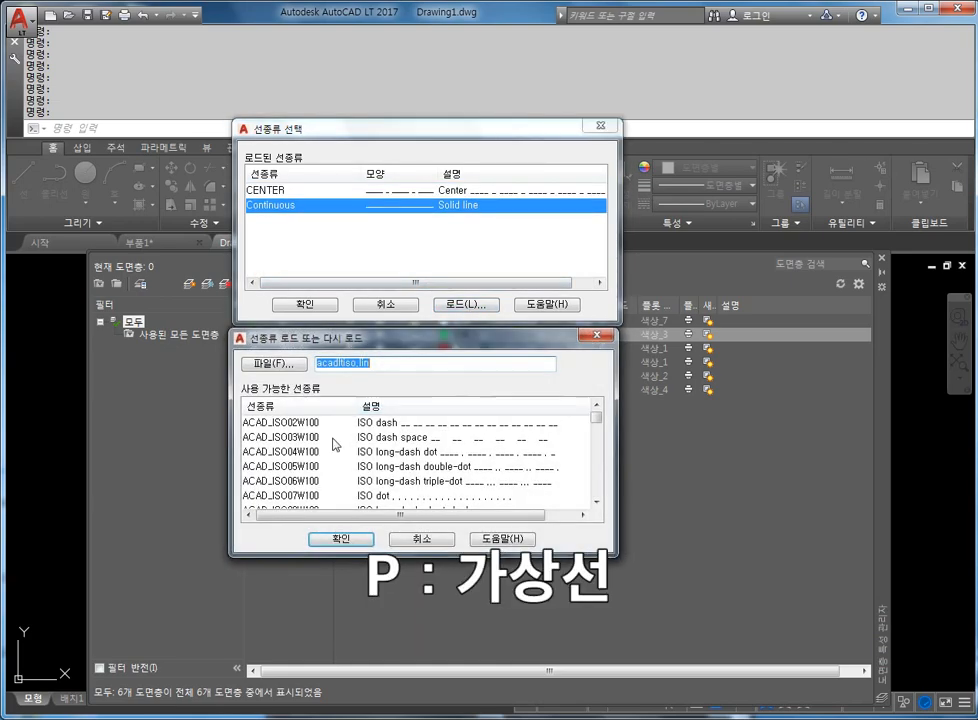
pyautogui.click(295, 455)
pyautogui.press('p')
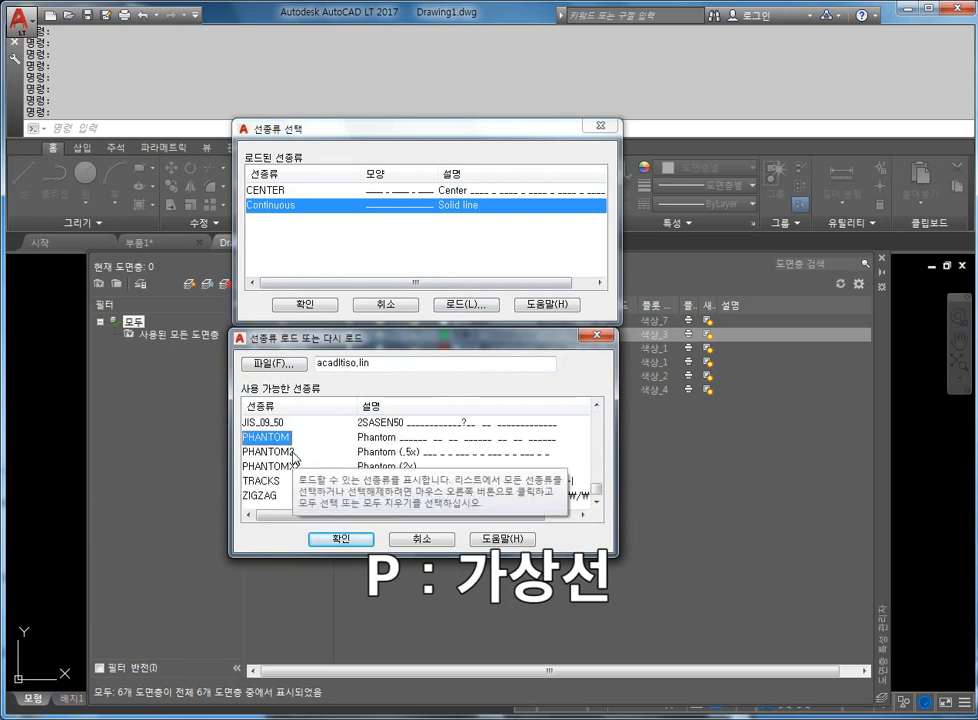
pyautogui.click(341, 540)
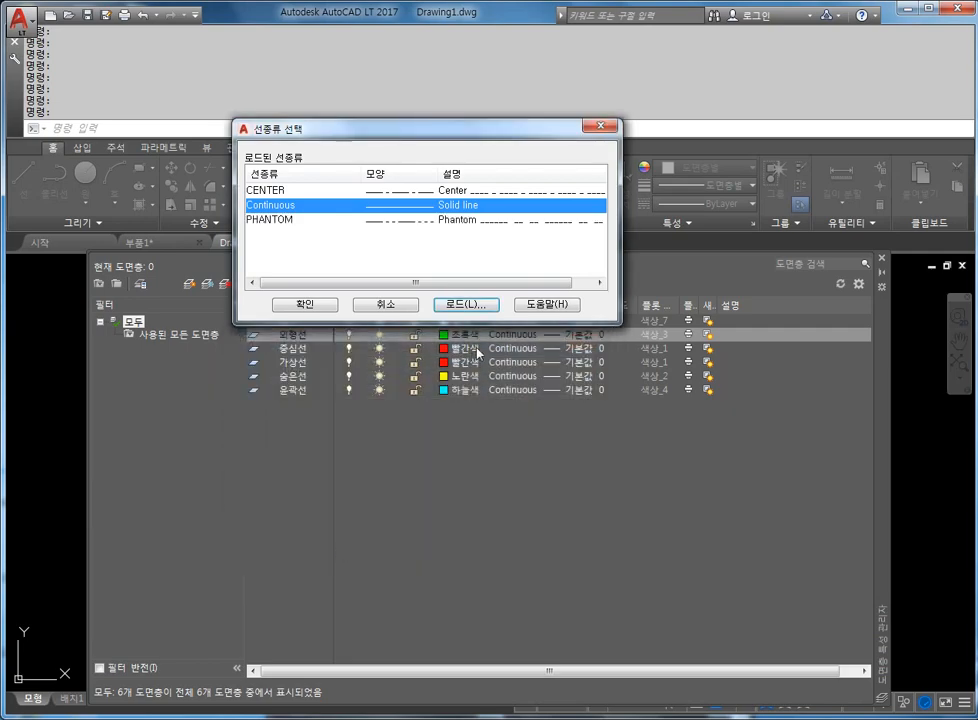
# - Load the HIDDEN linetype and close the linetype selection without assigning a different linetype to 외형선
pyautogui.click(459, 304)
pyautogui.click(285, 452)
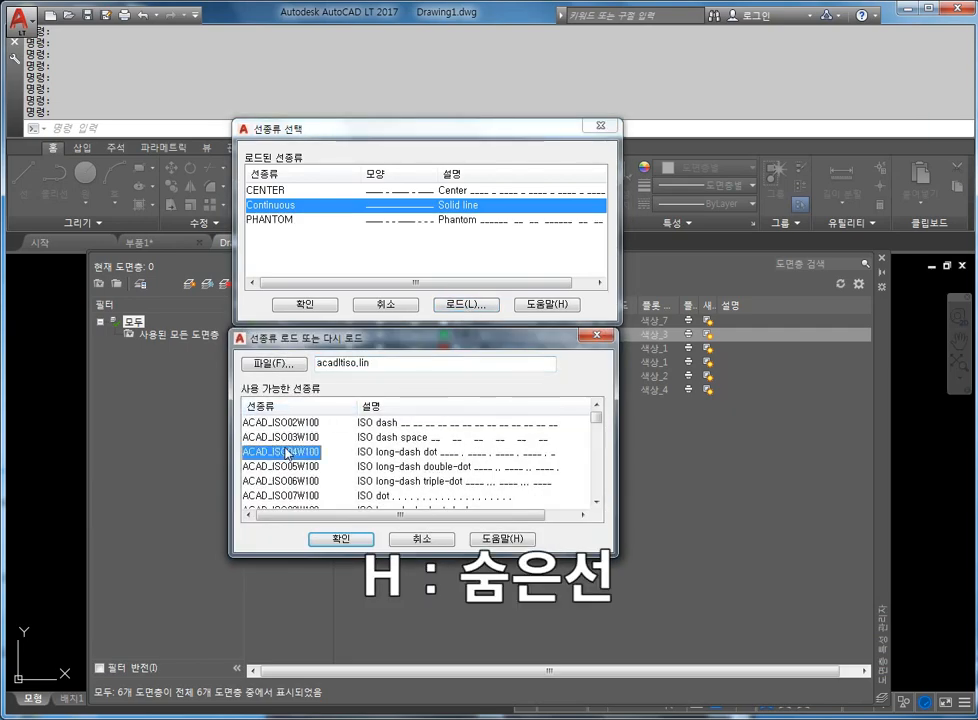
pyautogui.press('h')
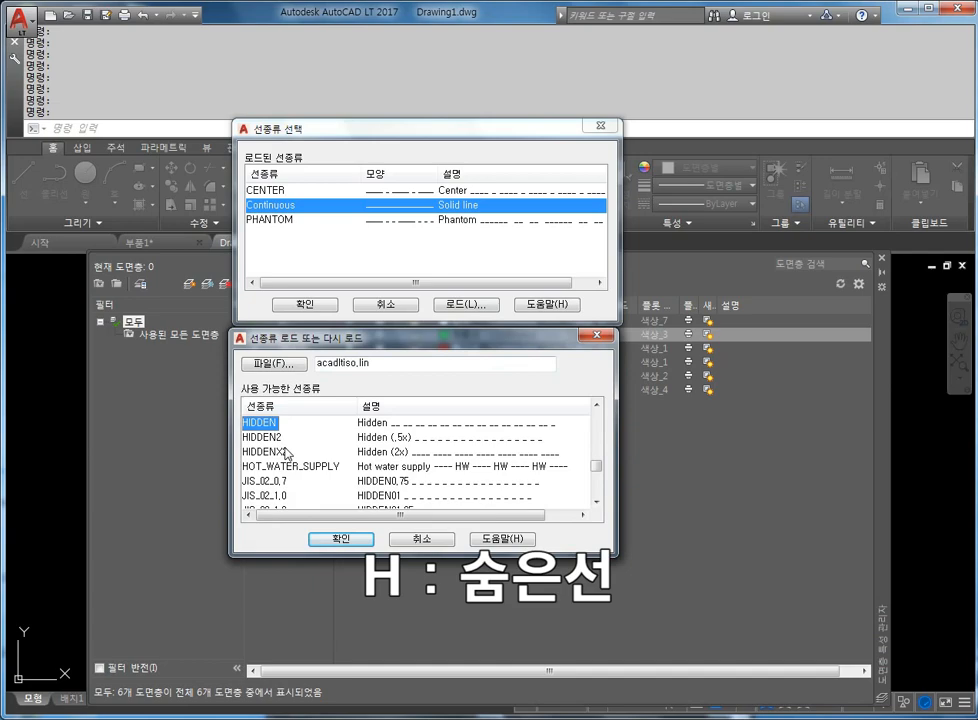
pyautogui.click(344, 545)
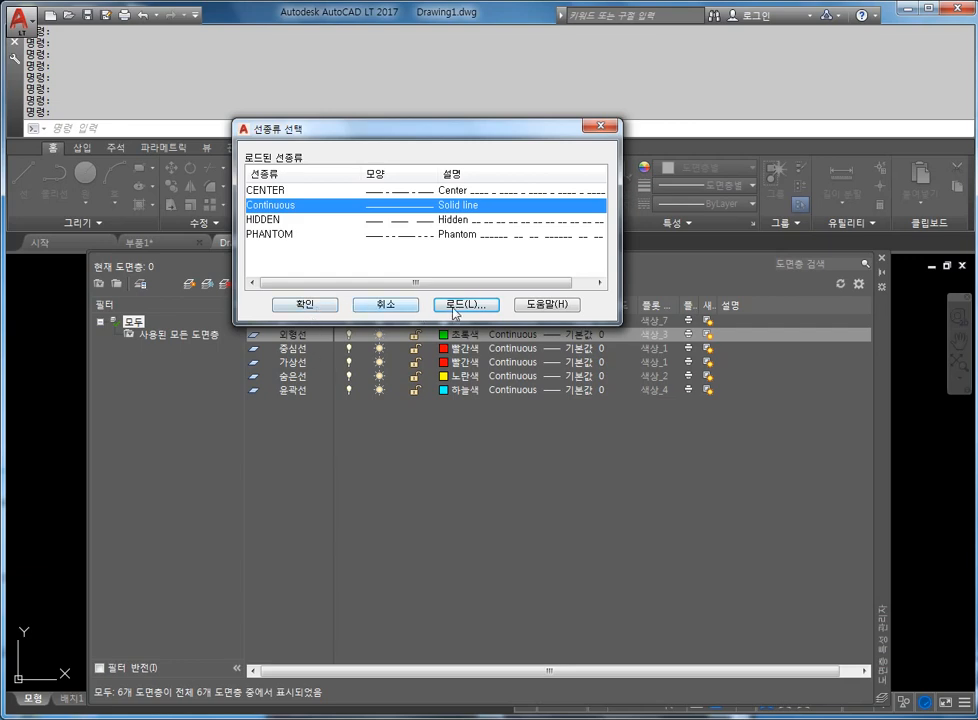
pyautogui.click(380, 305)
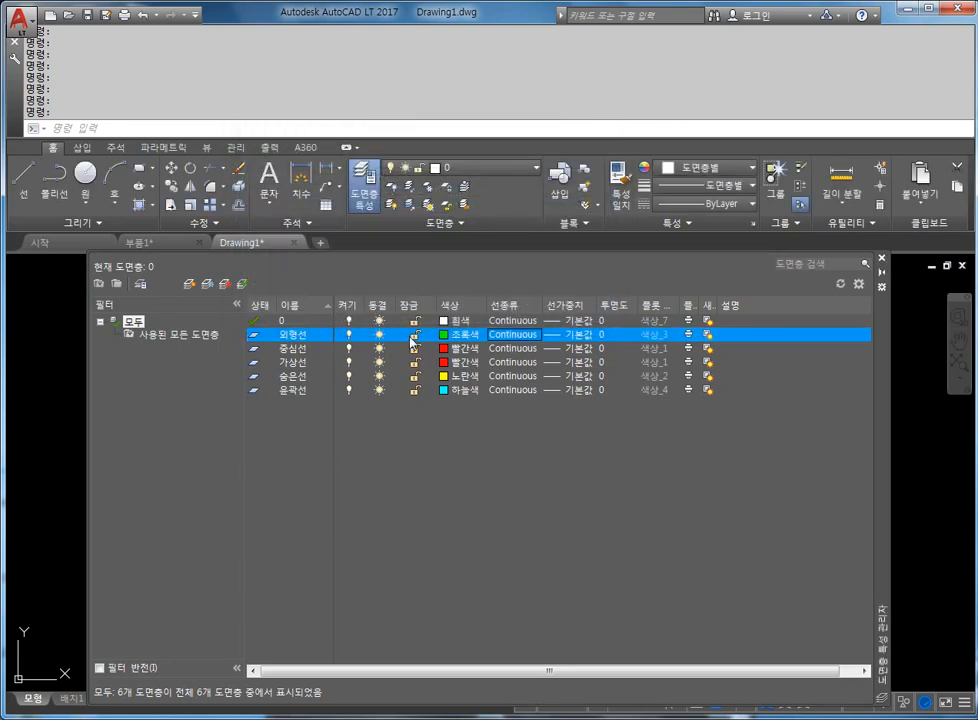
# - Assign the CENTER linetype to layer 중심선 and the PHANTOM linetype to layer 가상선
pyautogui.click(517, 348)
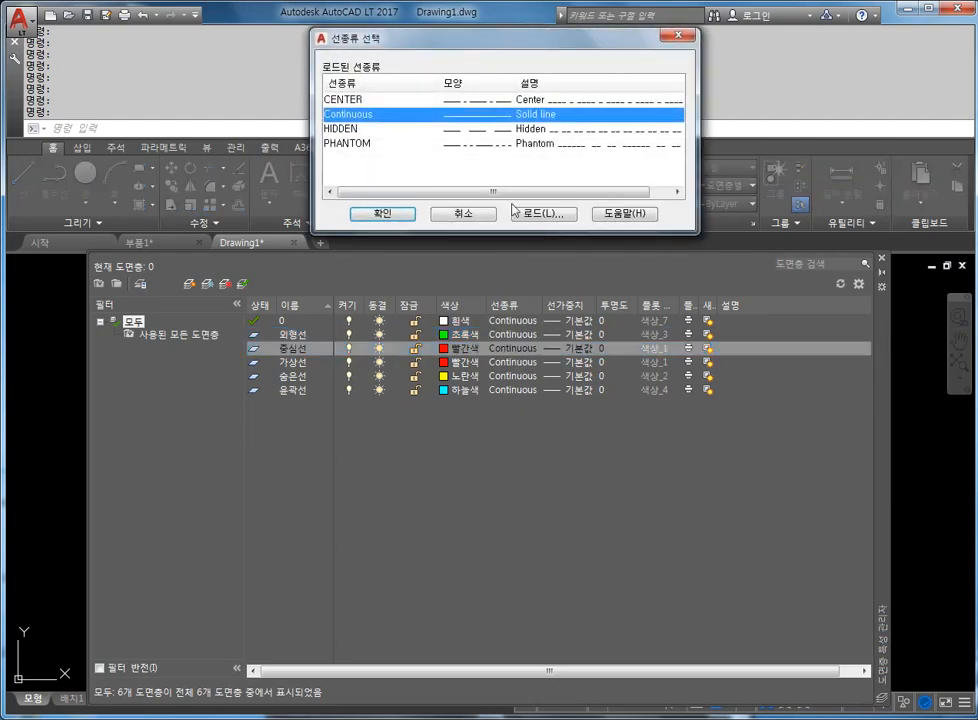
pyautogui.click(338, 100)
pyautogui.click(400, 217)
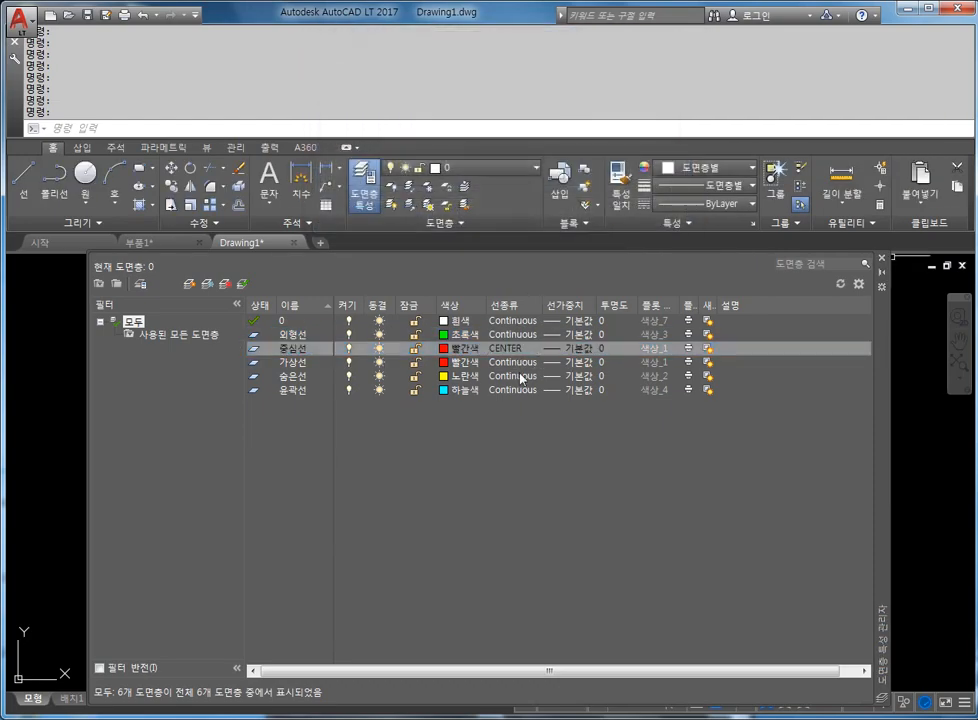
pyautogui.click(512, 362)
pyautogui.click(347, 145)
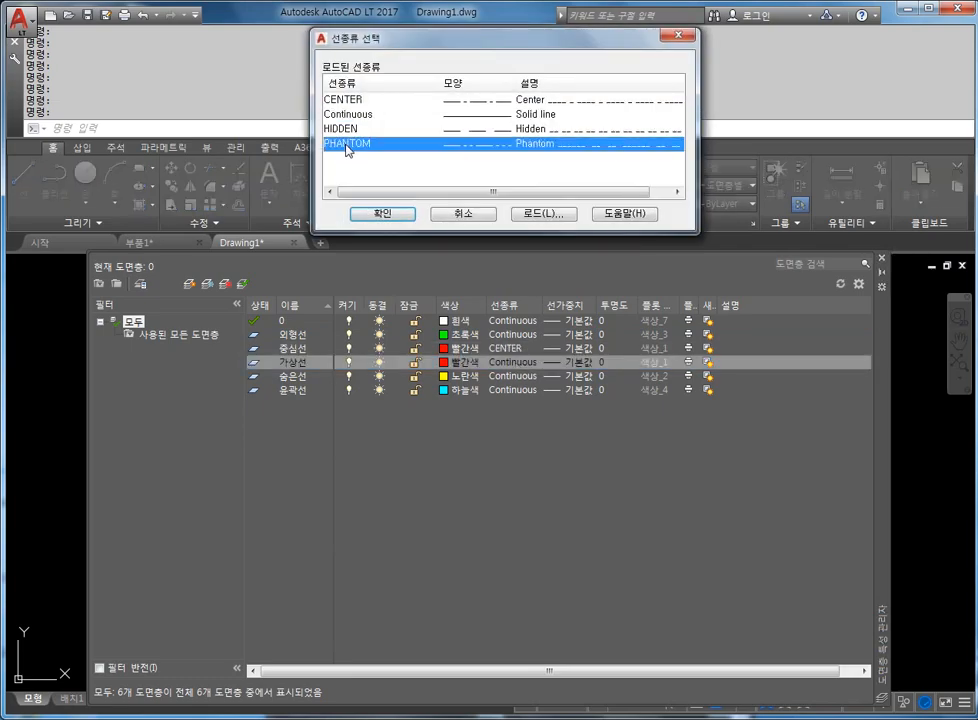
pyautogui.click(382, 213)
# - Assign the HIDDEN linetype to layer 숨은선
pyautogui.click(494, 377)
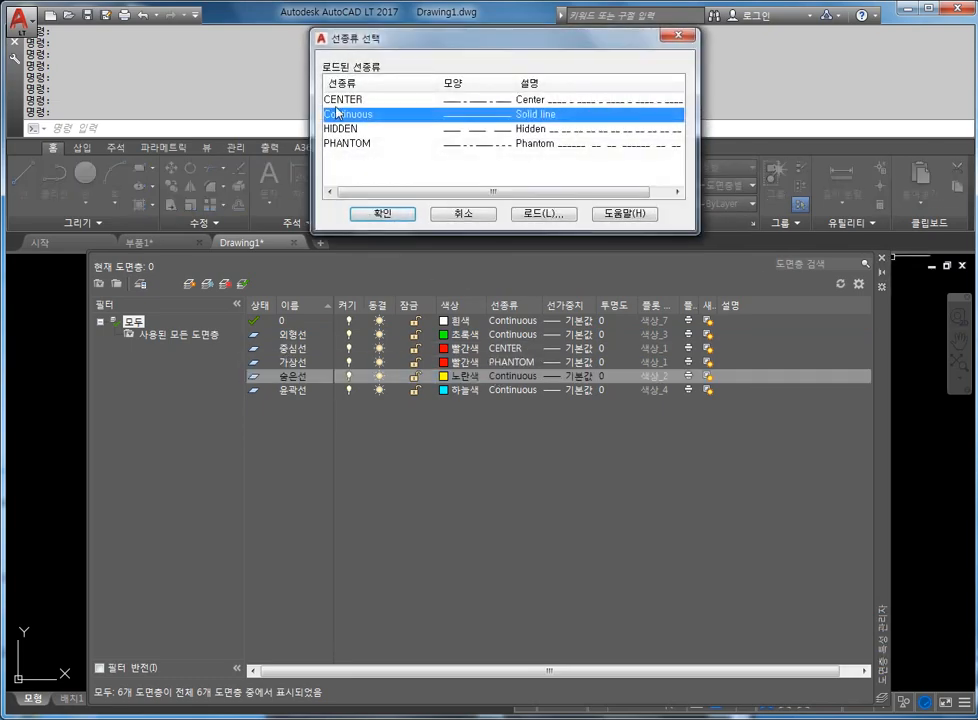
pyautogui.click(268, 128)
pyautogui.click(384, 215)
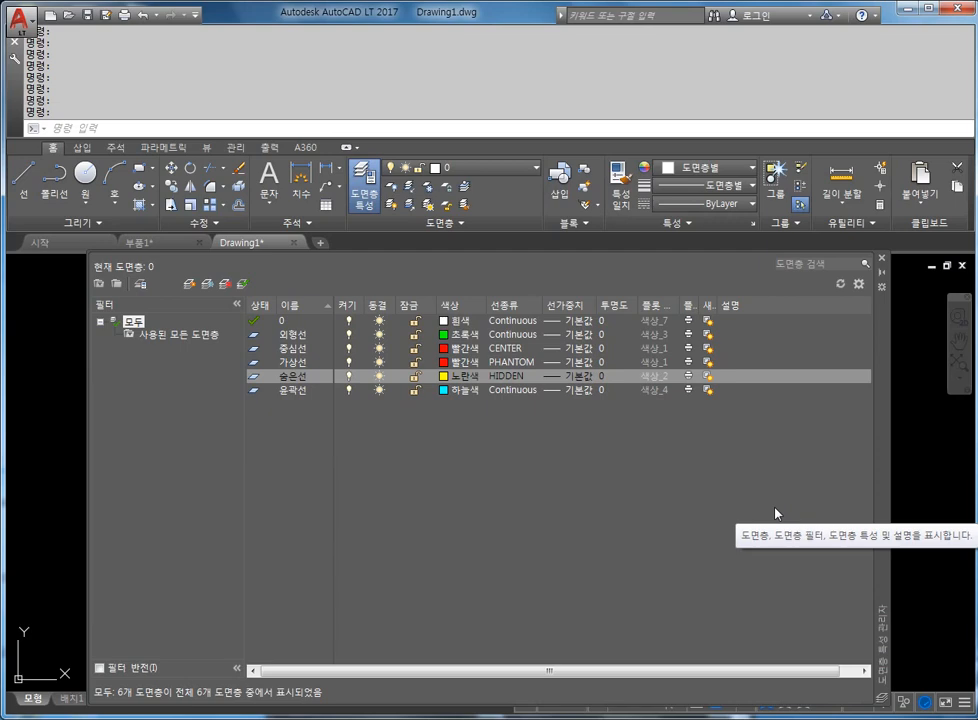
# - Set the lineweight of layer 외형선 to 0.35 mm
pyautogui.click(574, 334)
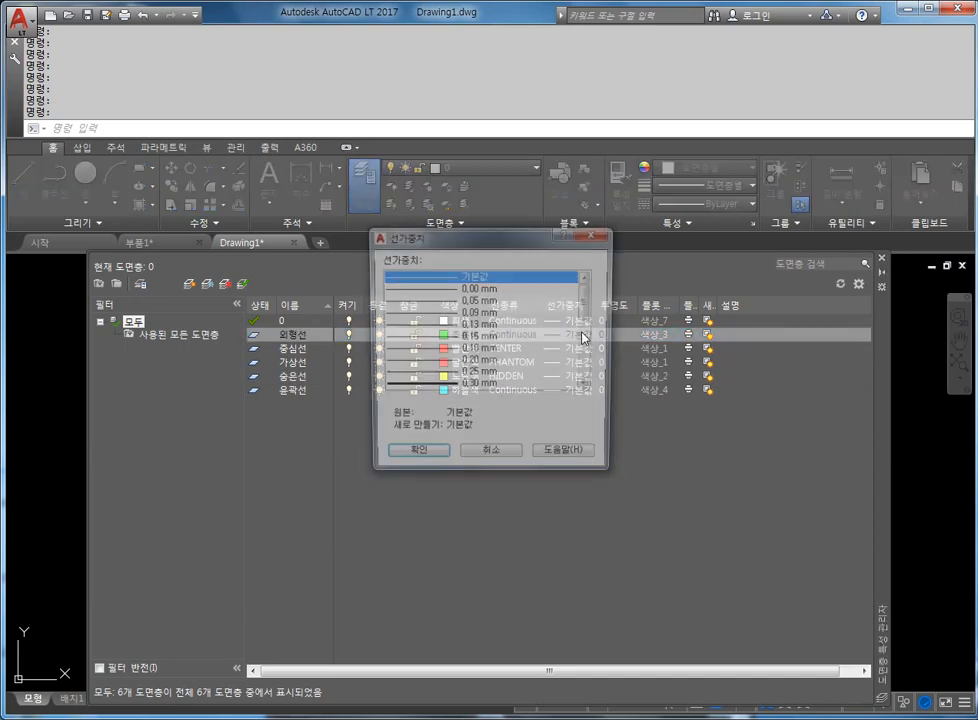
pyautogui.click(440, 349)
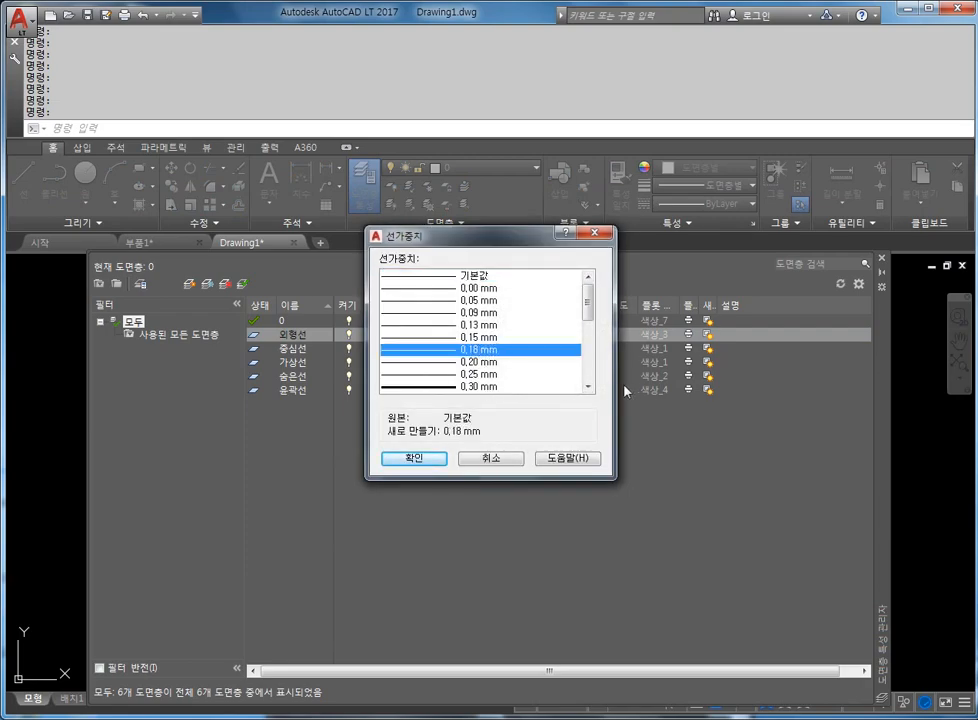
pyautogui.scroll(-2, 565, 394)
pyautogui.click(470, 361)
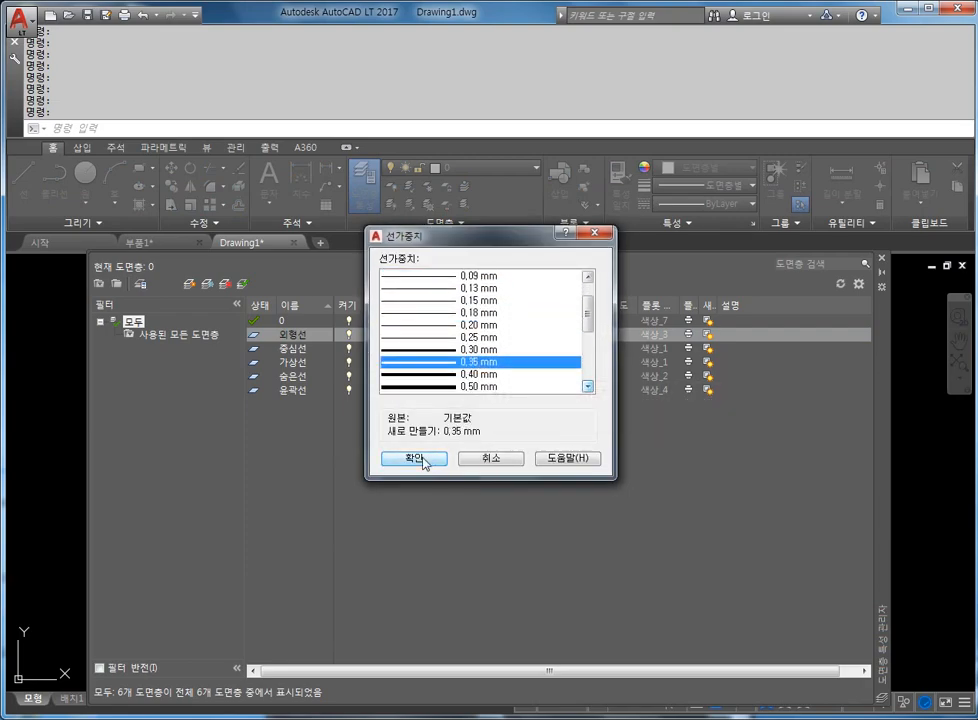
pyautogui.click(420, 459)
# - Set the lineweight of layers 중심선 and 가상선 to 0.18 mm
pyautogui.click(572, 348)
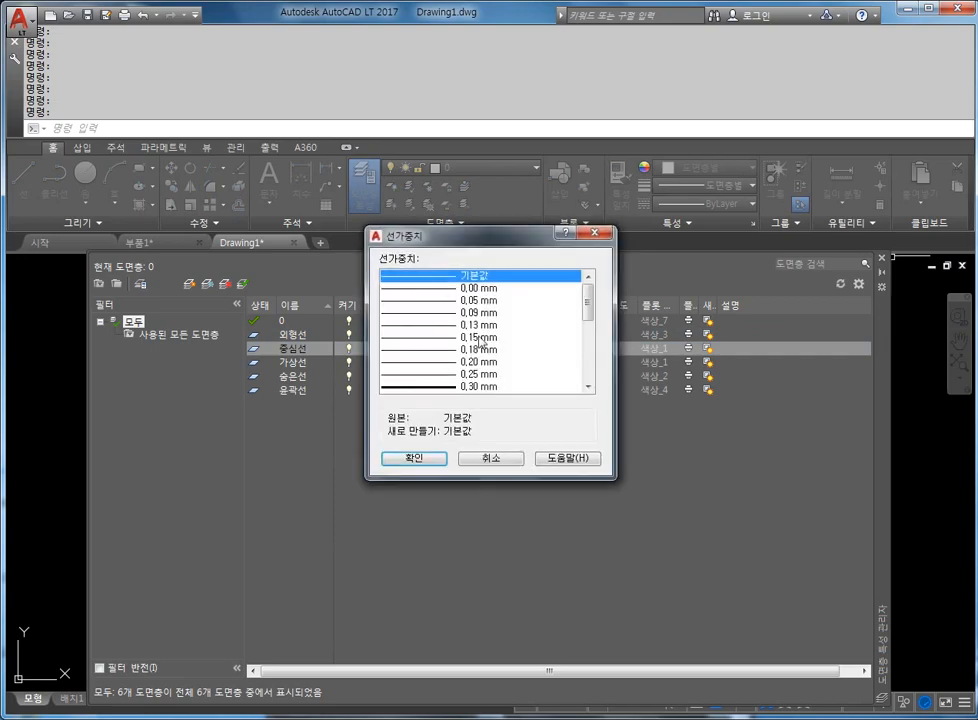
pyautogui.click(485, 350)
pyautogui.click(410, 458)
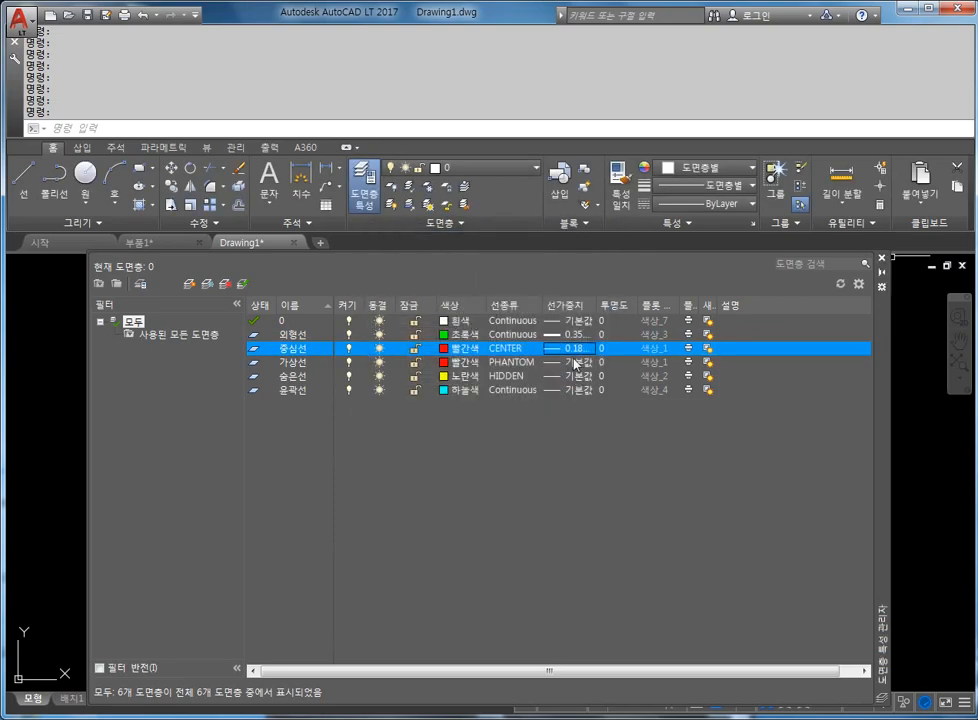
pyautogui.click(574, 363)
pyautogui.click(470, 349)
pyautogui.click(416, 454)
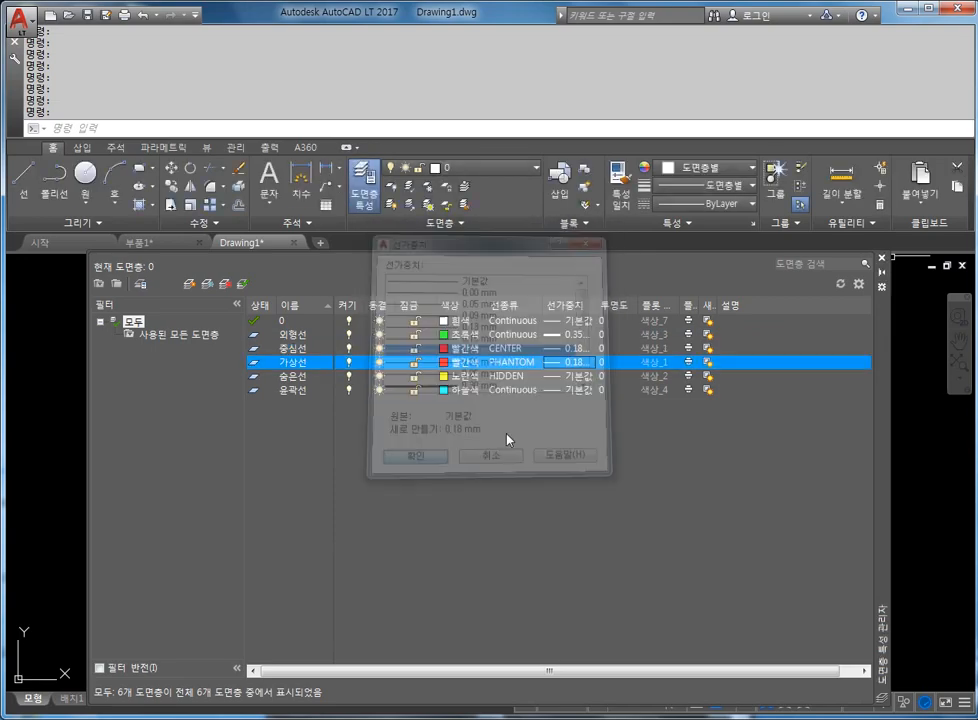
# - Set the lineweight of layer 숨은선 to 0.25 mm
pyautogui.click(591, 376)
pyautogui.click(472, 361)
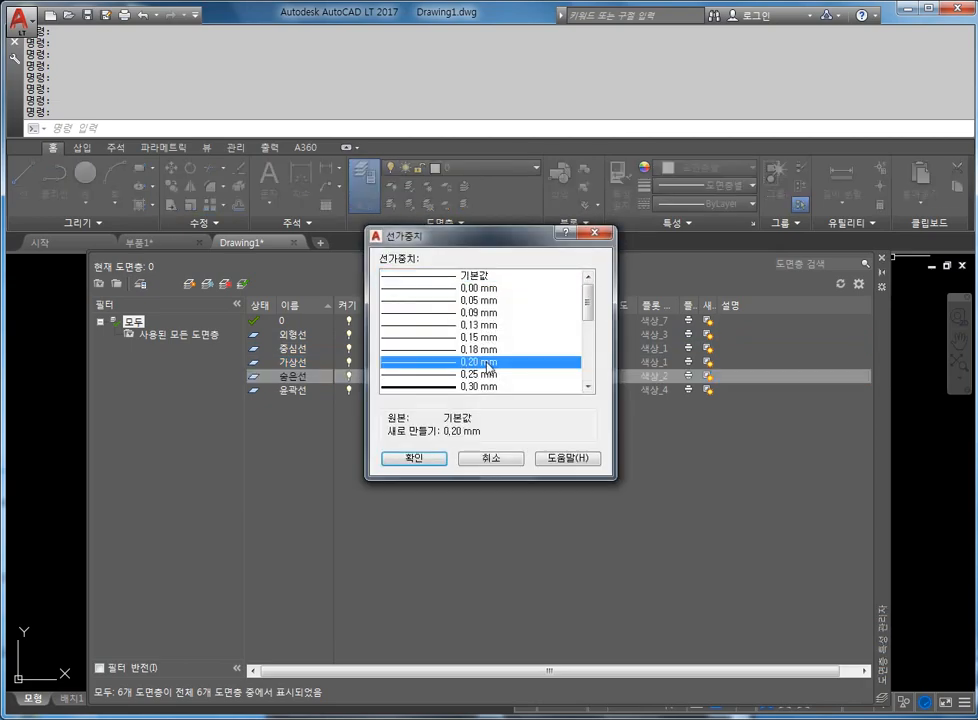
pyautogui.click(478, 375)
pyautogui.click(412, 458)
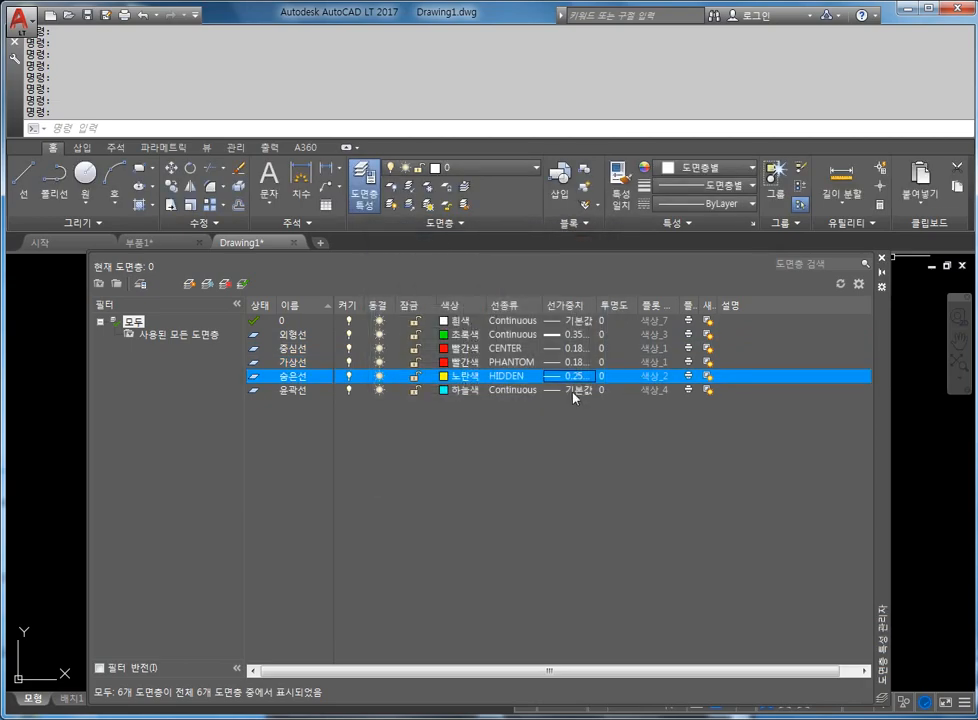
# - Set the lineweight of layer 윤곽선 to 0.50 mm and close the layer properties manager
pyautogui.click(581, 390)
pyautogui.click(478, 375)
pyautogui.scroll(-2, 478, 372)
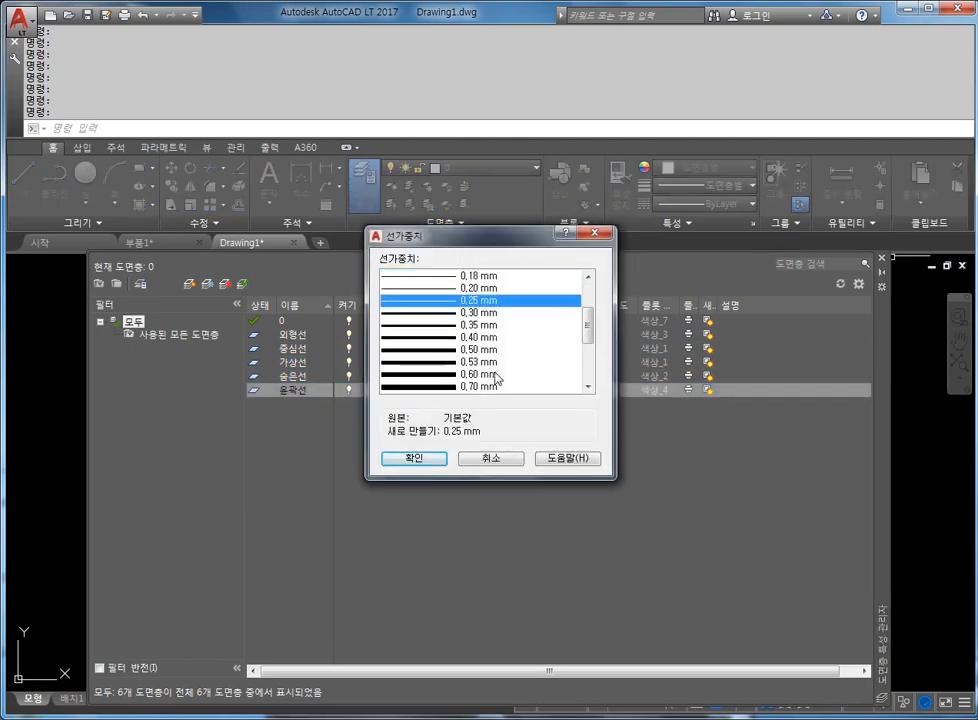
pyautogui.click(478, 349)
pyautogui.click(422, 458)
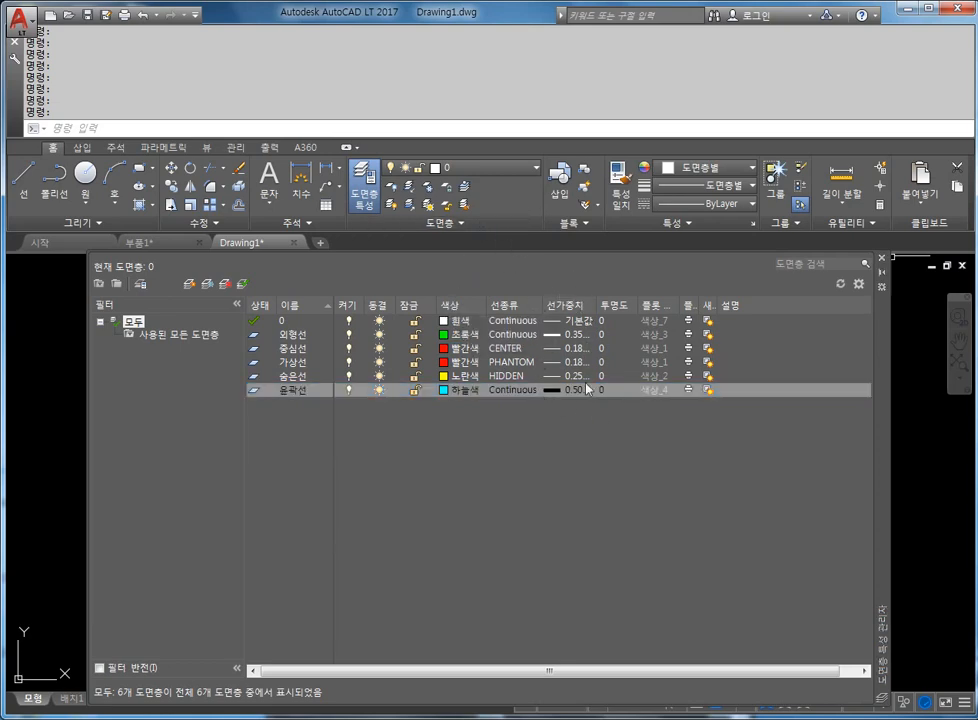
pyautogui.click(588, 485)
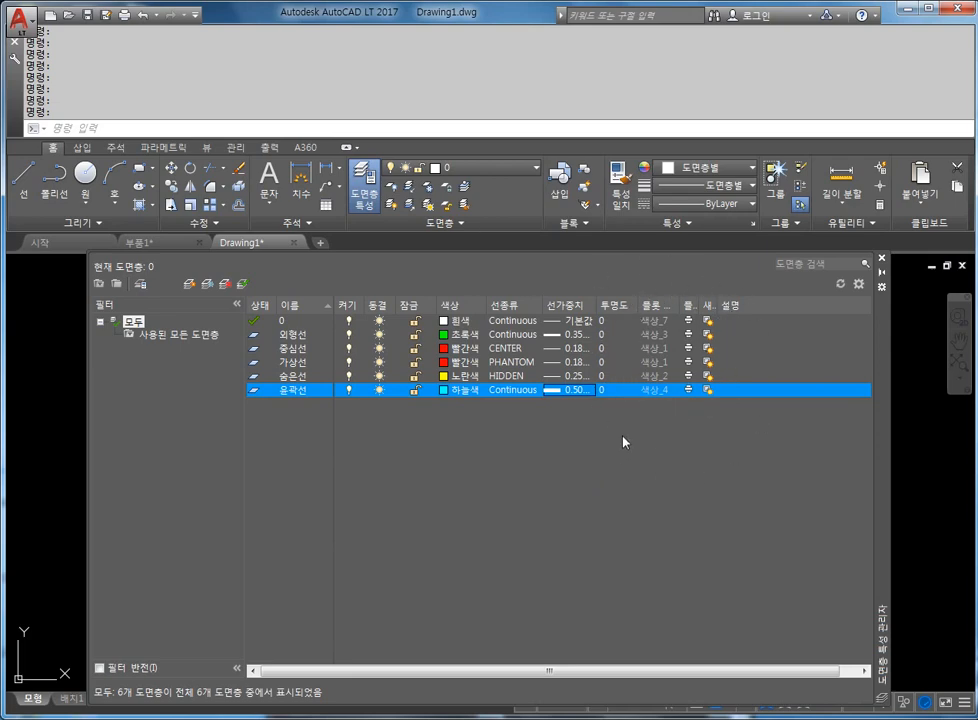
pyautogui.click(882, 260)
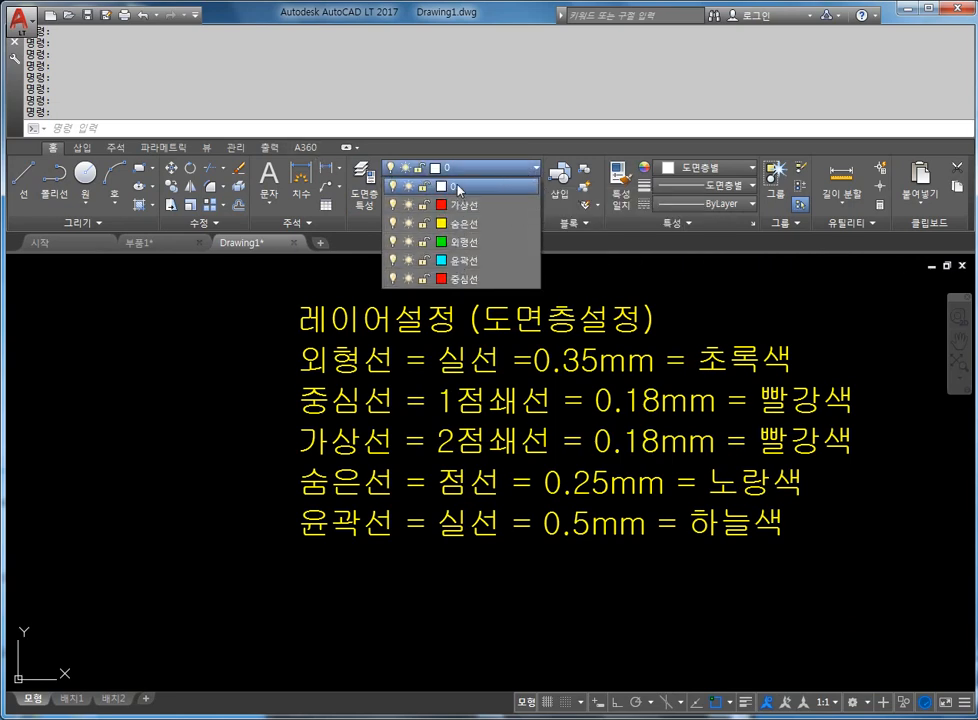
# - Switch the current layer in turn through 가상선, 숨은선, 외형선 and 중심선, finishing with 외형선 as the current layer
pyautogui.click(462, 190)
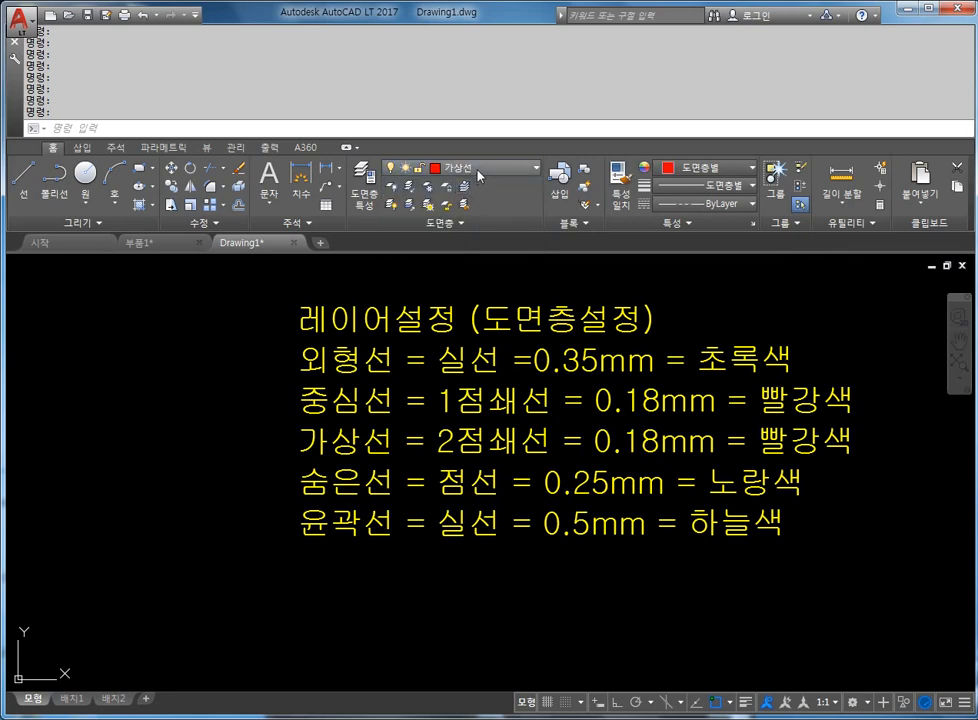
pyautogui.click(460, 168)
pyautogui.click(460, 223)
pyautogui.click(460, 168)
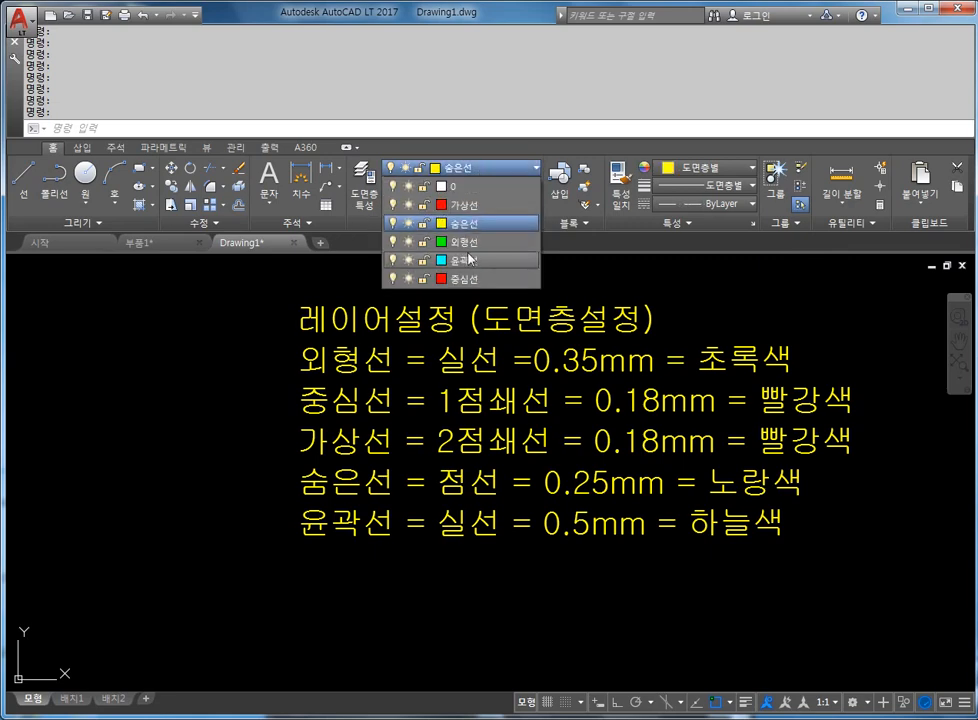
pyautogui.click(465, 246)
pyautogui.click(460, 168)
pyautogui.click(480, 246)
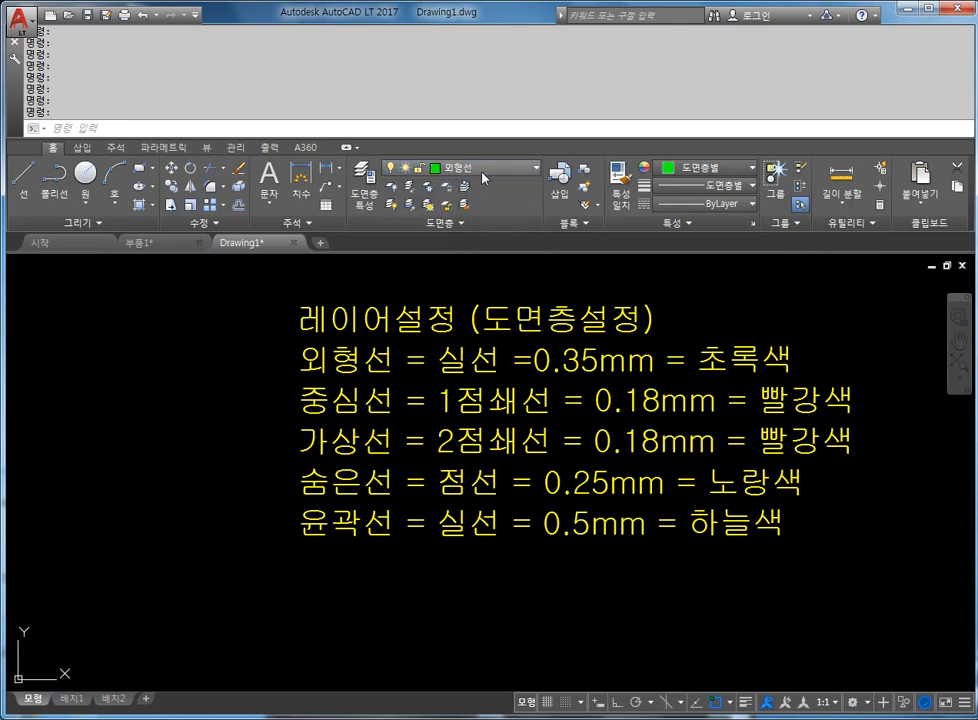
pyautogui.click(465, 168)
pyautogui.click(462, 278)
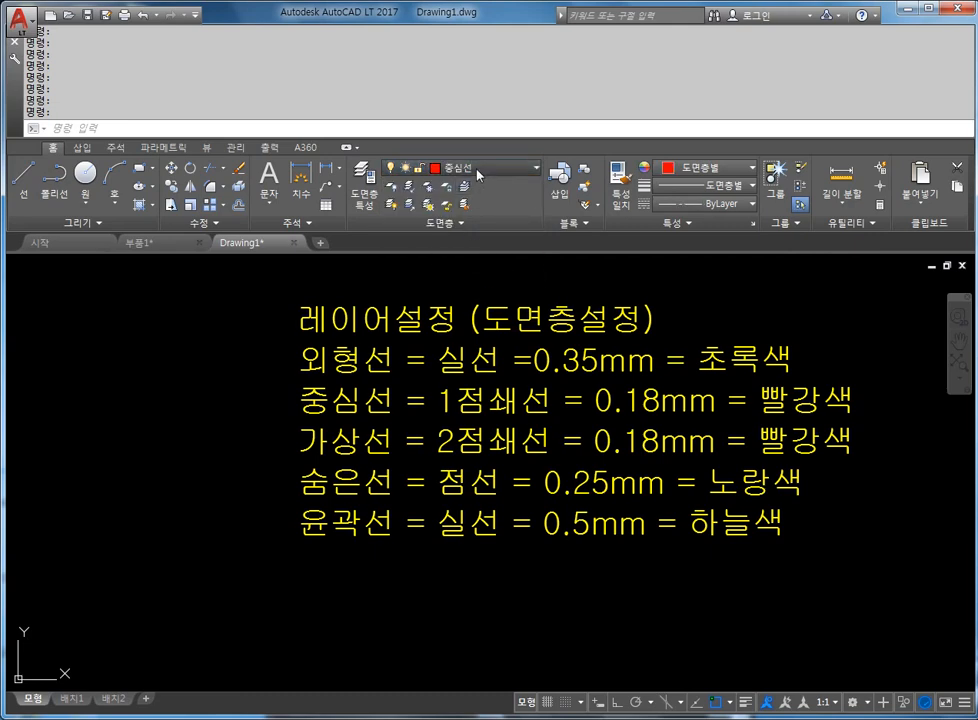
pyautogui.click(478, 172)
pyautogui.click(465, 206)
pyautogui.click(489, 180)
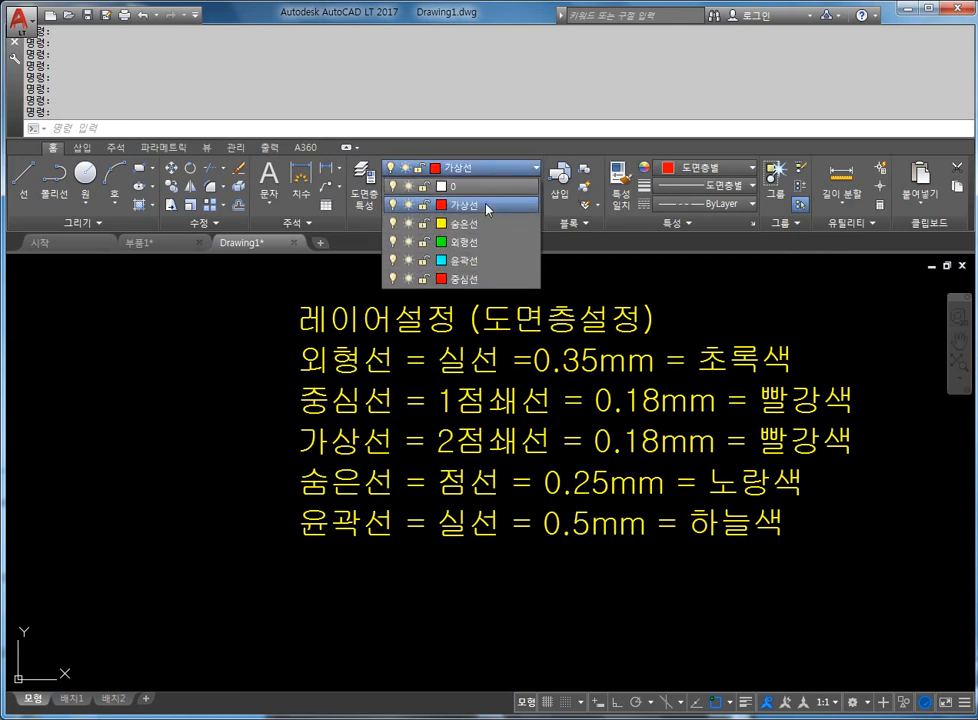
pyautogui.click(470, 243)
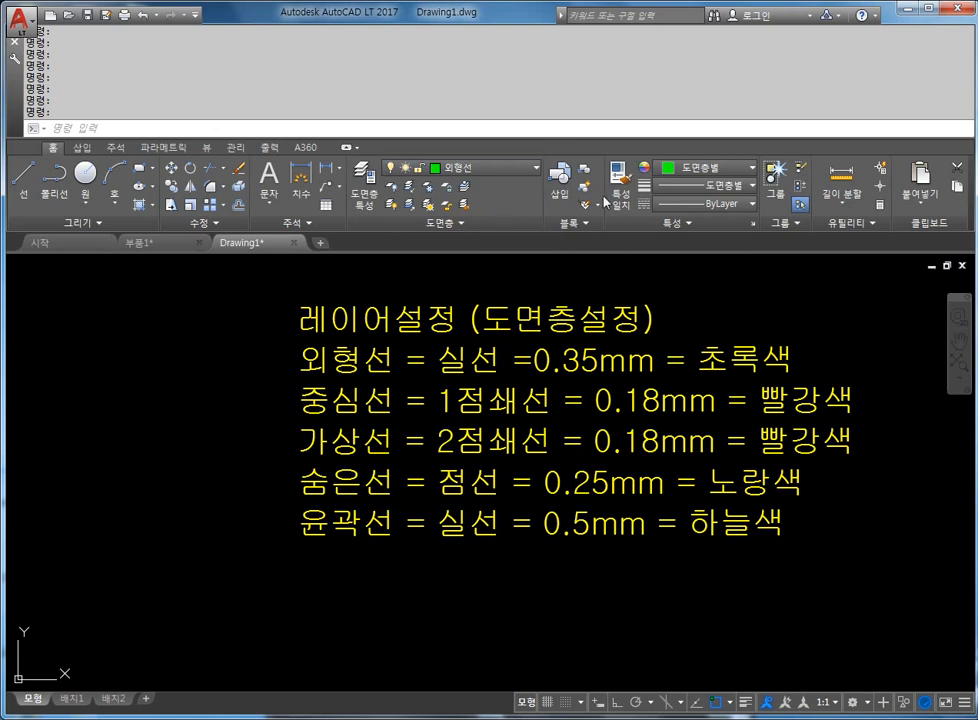
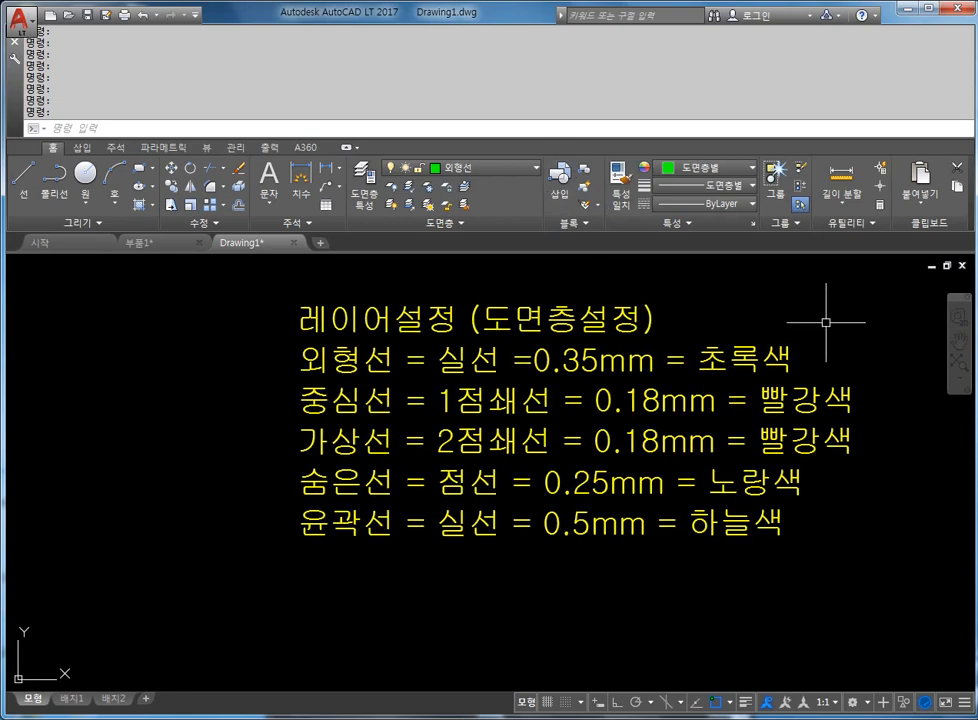
# - Erase the yellow layer settings note from the drawing
pyautogui.click(551, 318)
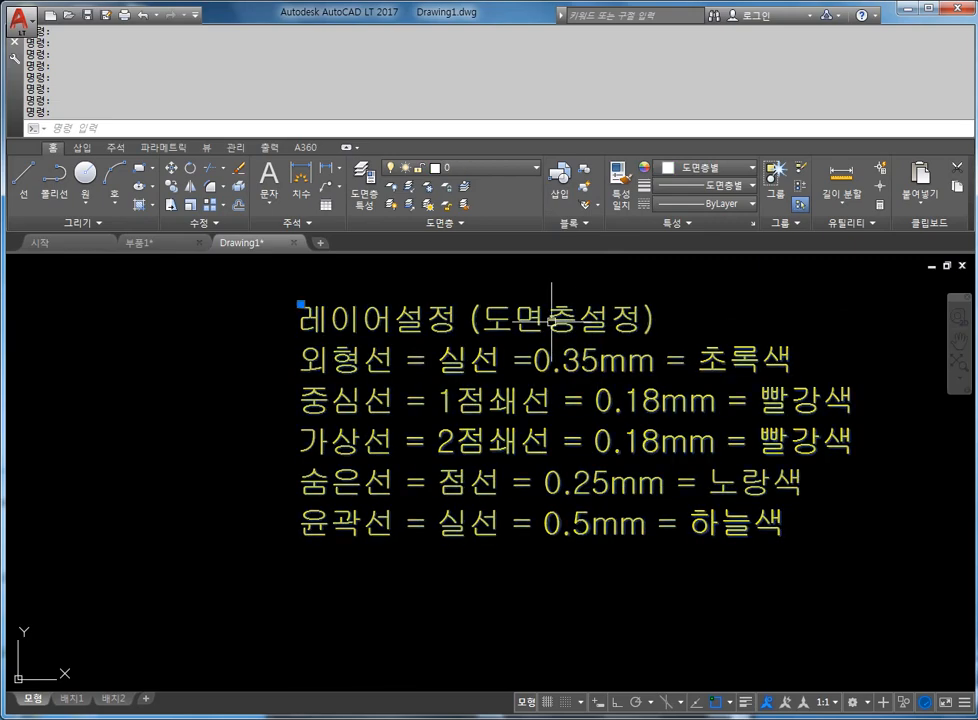
pyautogui.press('Delete')
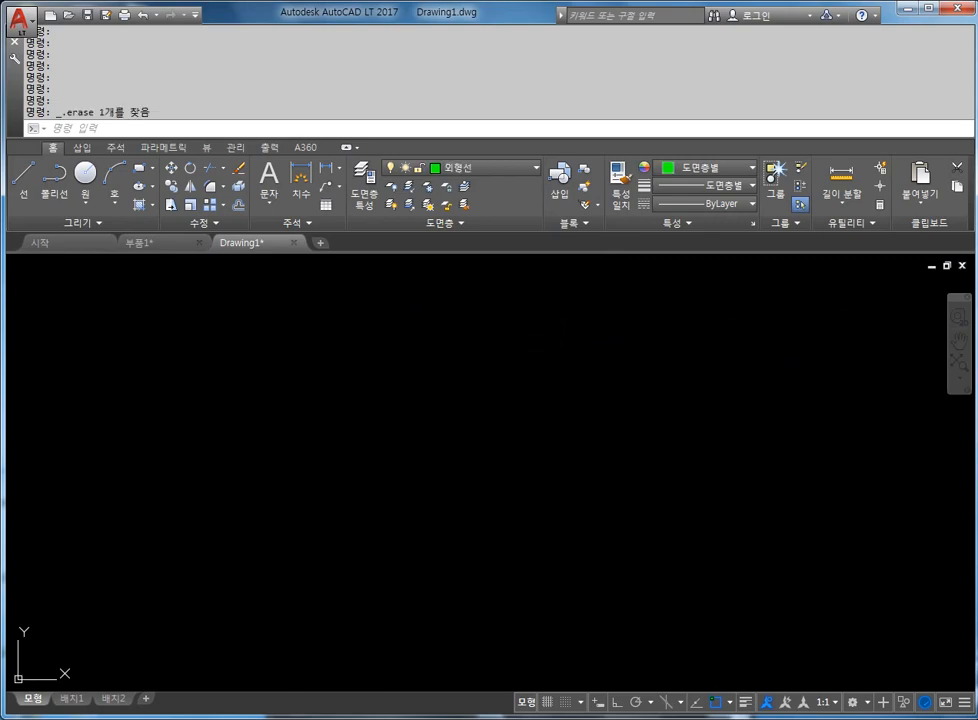
pyautogui.hotkey('ctrl', 'z')
pyautogui.press('Delete')
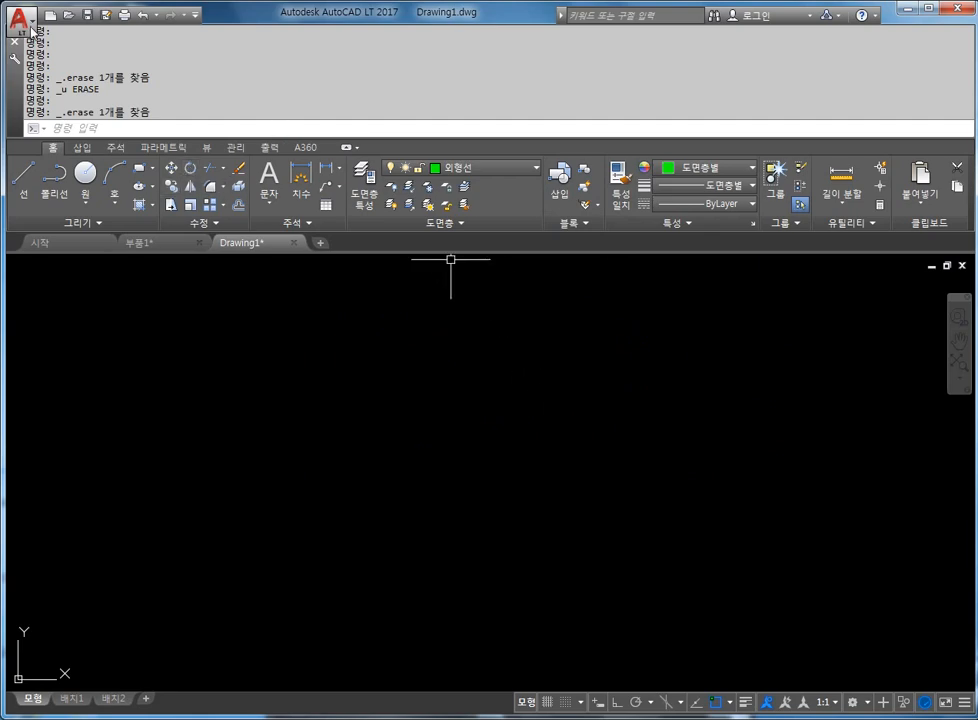
# - Start saving the drawing under another name with the file type AutoCAD LT drawing template (*.dwt)
pyautogui.click(31, 25)
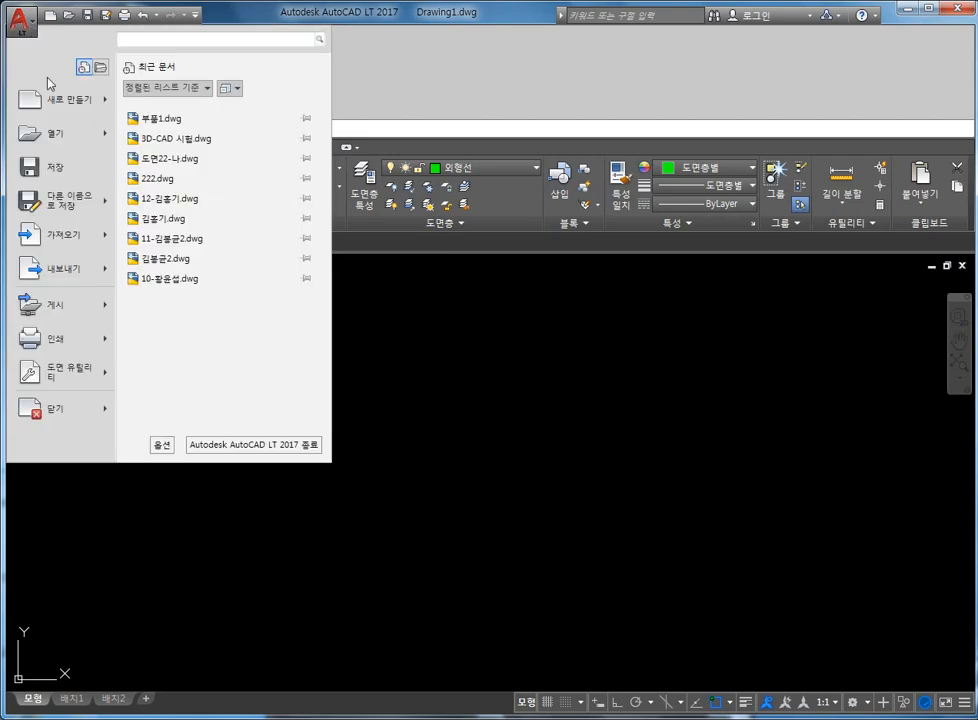
pyautogui.moveTo(72, 203)
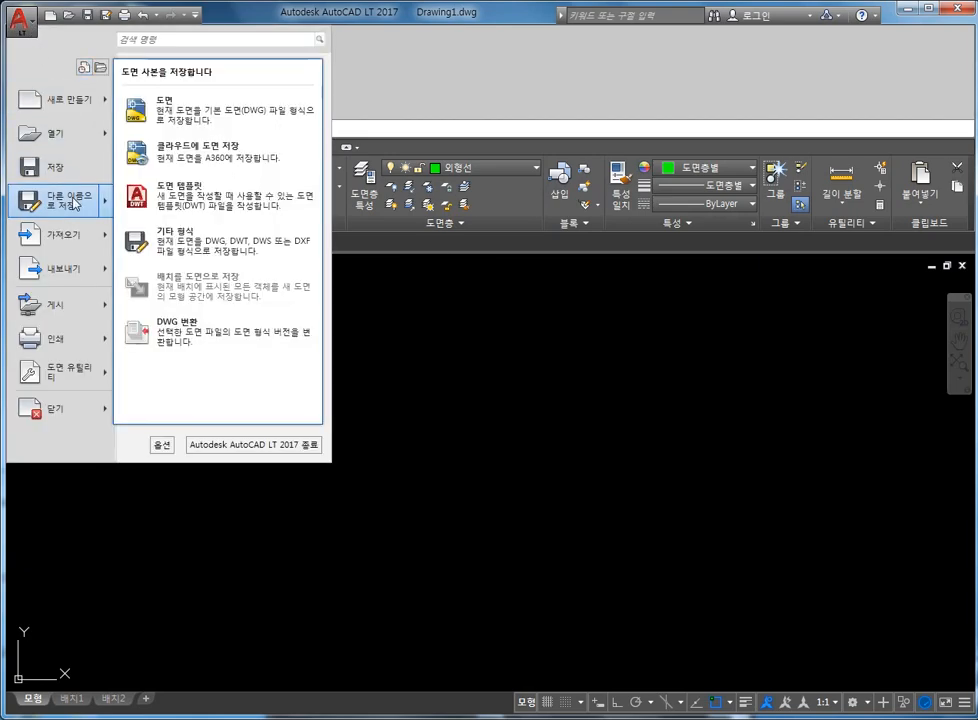
pyautogui.click(73, 203)
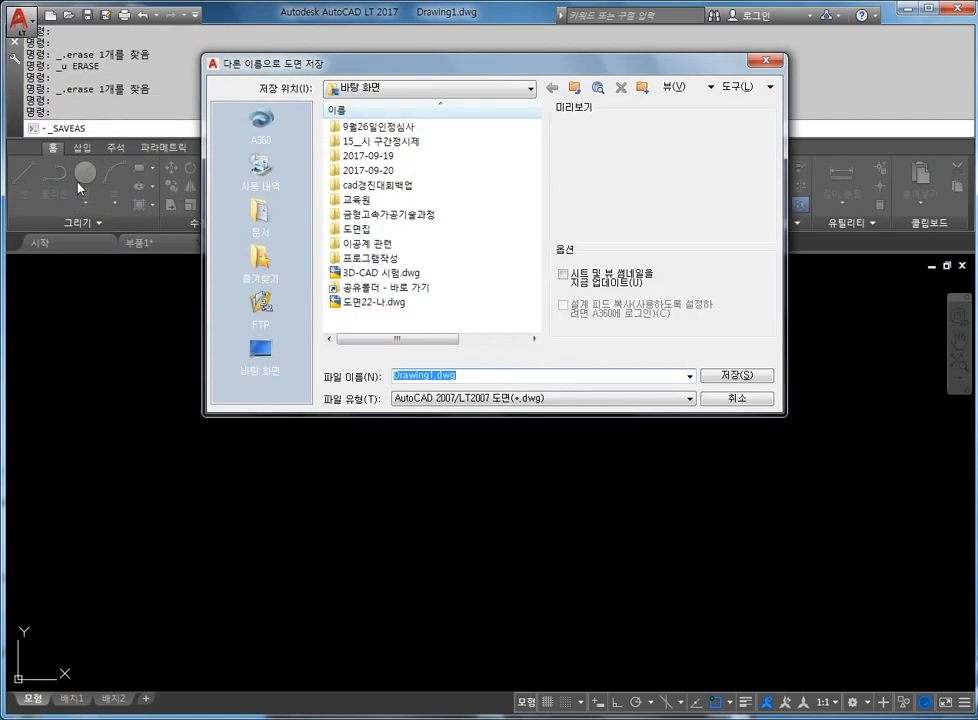
pyautogui.moveTo(296, 60); pyautogui.dragTo(231, 70)
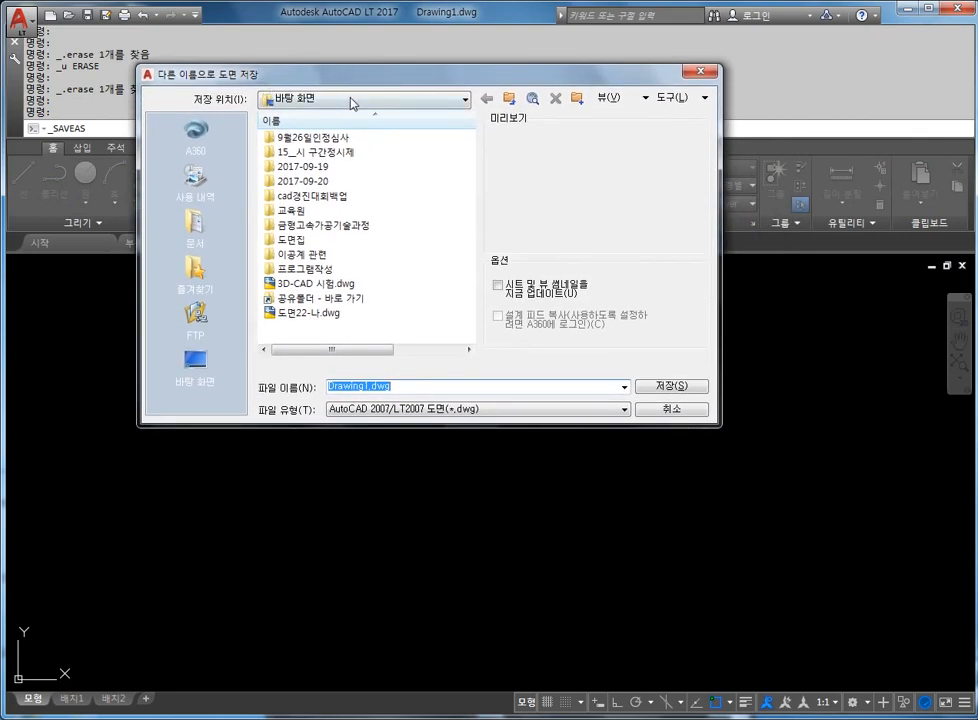
pyautogui.click(409, 409)
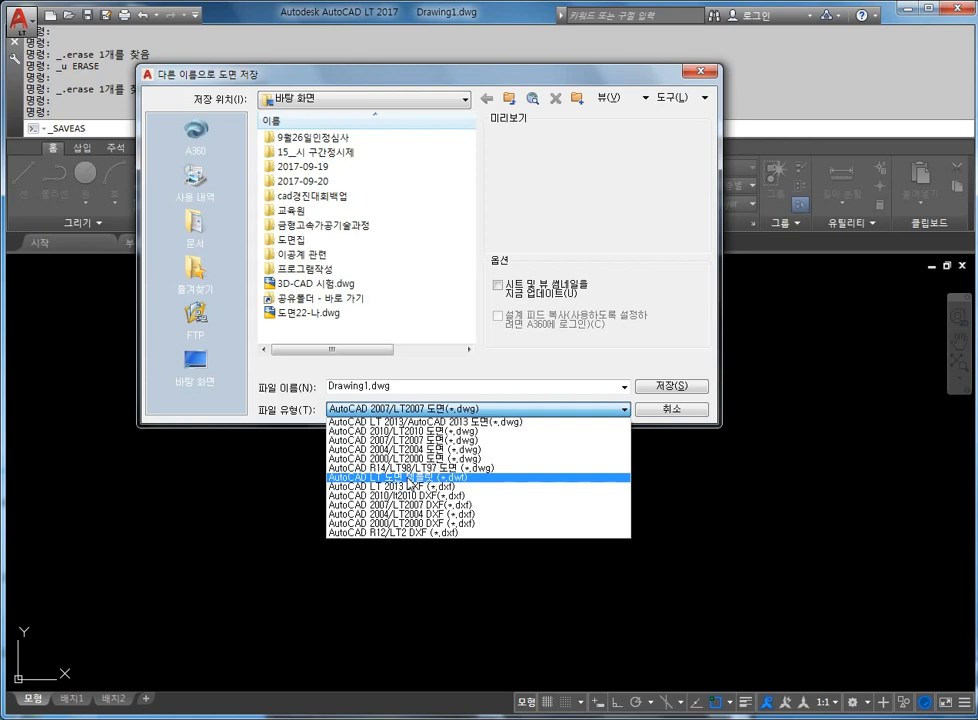
pyautogui.click(407, 478)
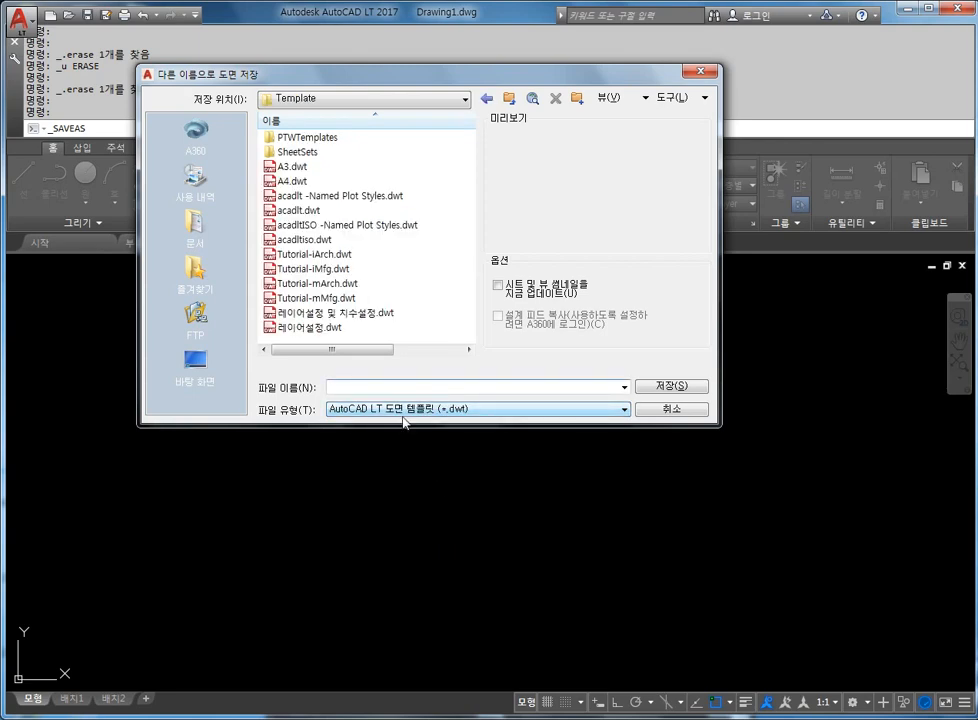
# - Save the template as 레이어설정, replacing the existing file and accepting the default template options
pyautogui.click(359, 387)
pyautogui.write('레이')
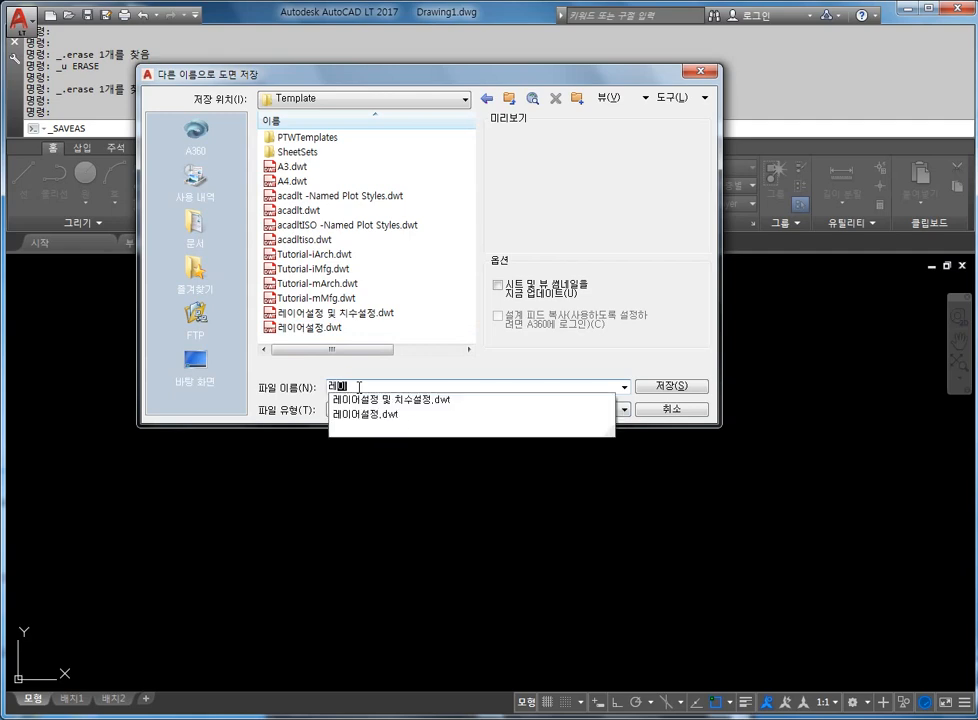
pyautogui.write('어설정')
pyautogui.click(677, 388)
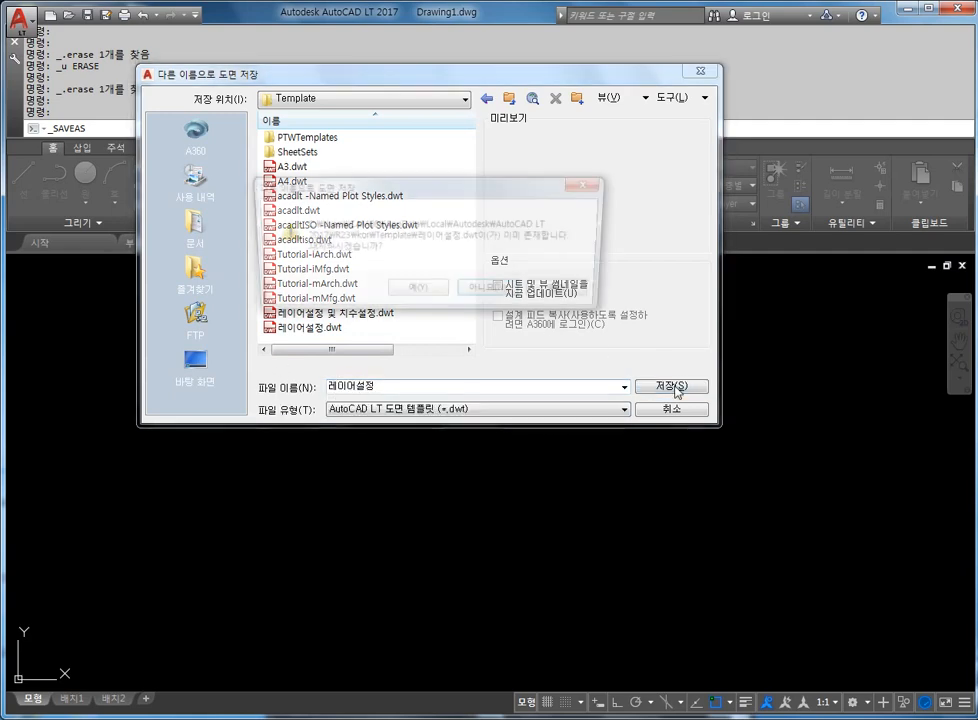
pyautogui.click(416, 295)
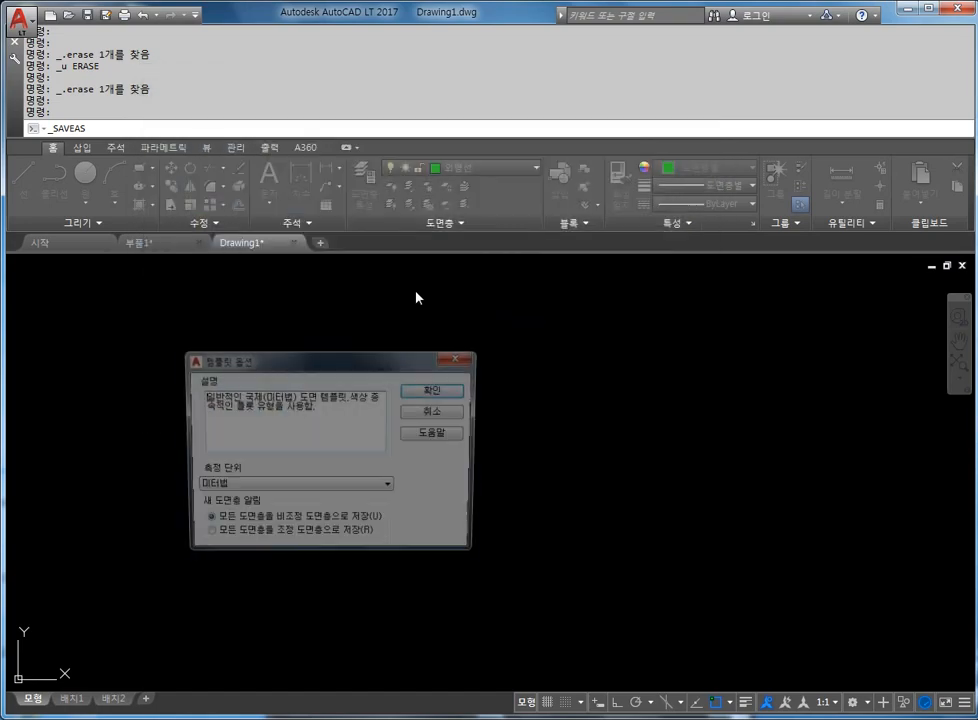
pyautogui.click(435, 390)
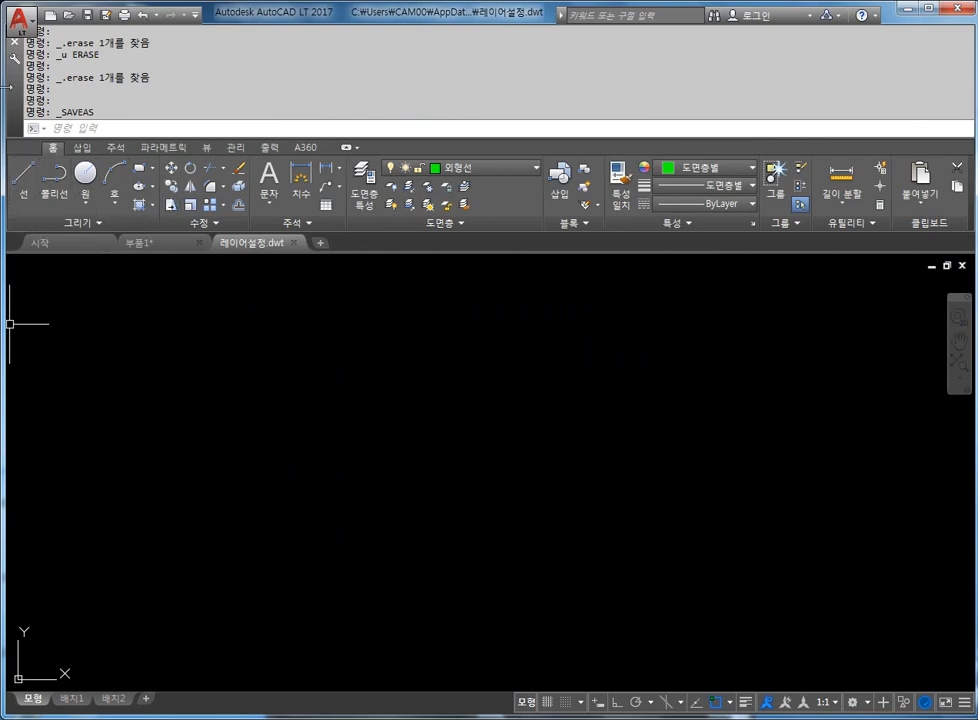
# - Create a new drawing from the 레이어설정.dwt template
pyautogui.click(30, 22)
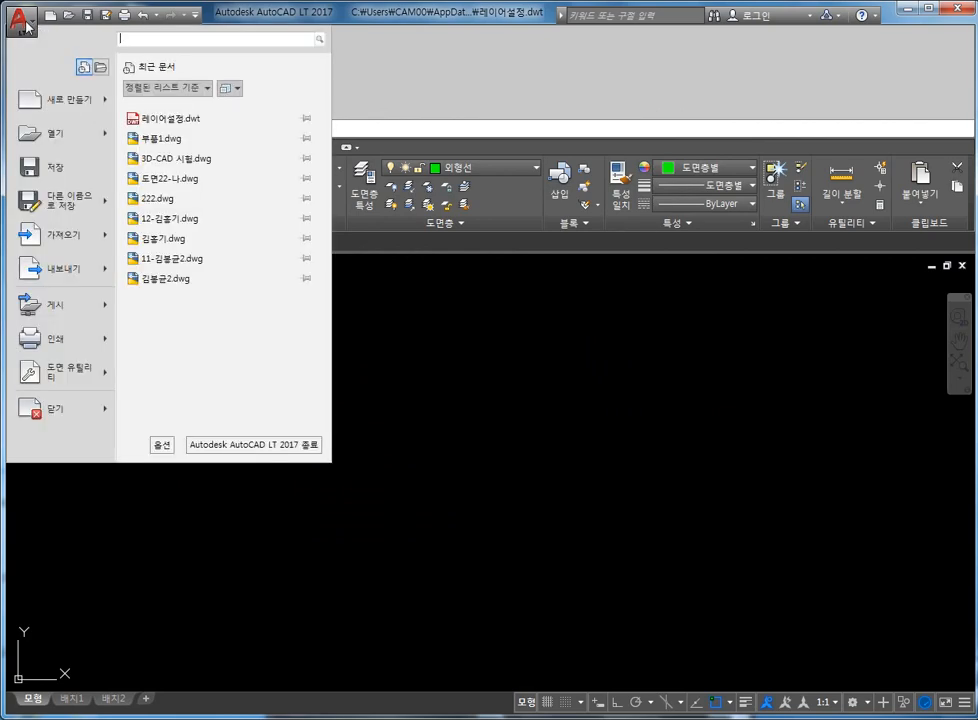
pyautogui.click(77, 108)
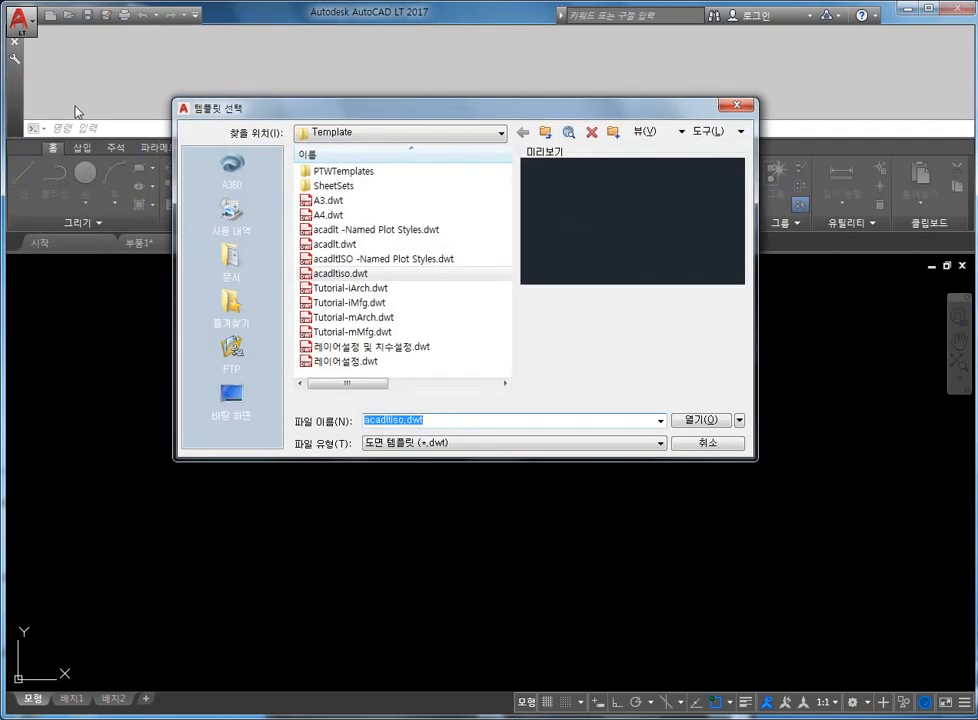
pyautogui.moveTo(407, 115); pyautogui.dragTo(398, 86)
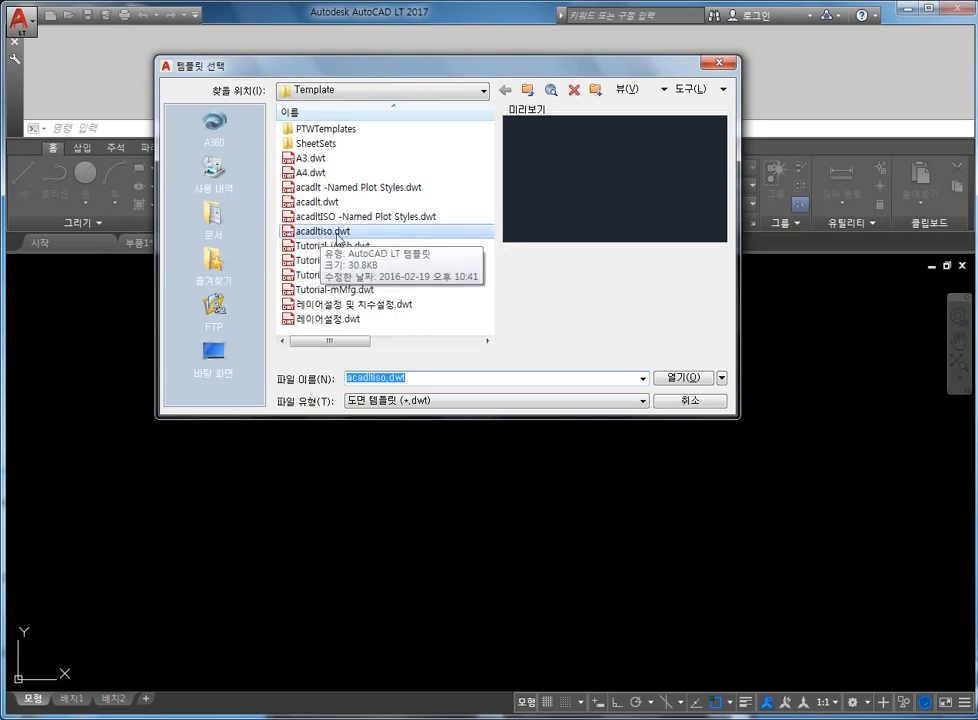
pyautogui.click(347, 319)
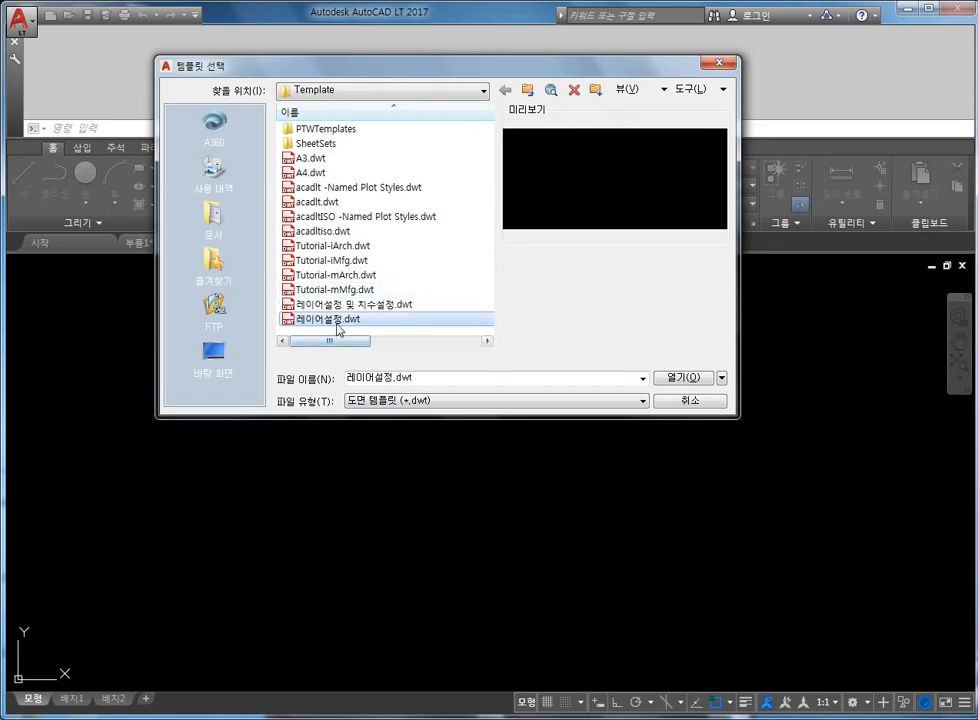
pyautogui.click(684, 377)
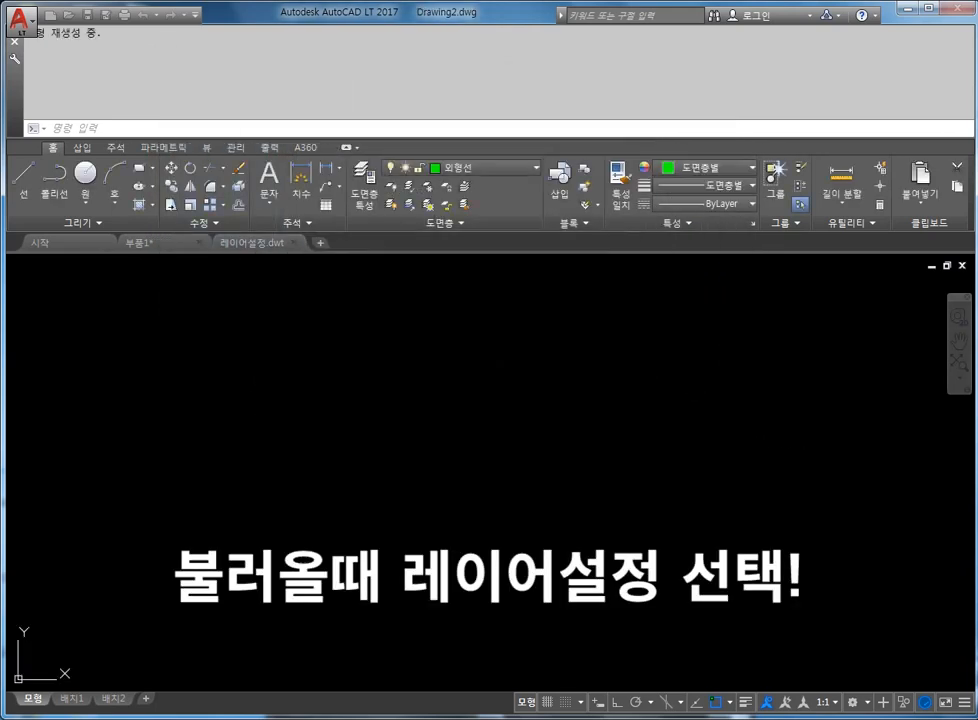
# - Make 가상선 the current layer in the new drawing
pyautogui.click(460, 168)
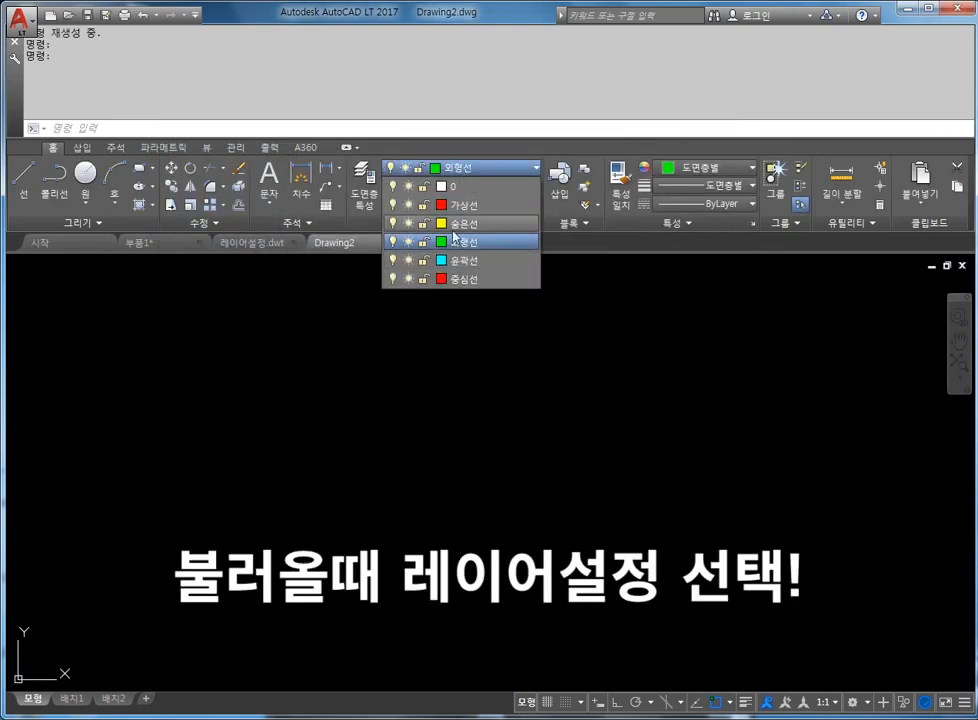
pyautogui.click(460, 204)
pyautogui.click(460, 168)
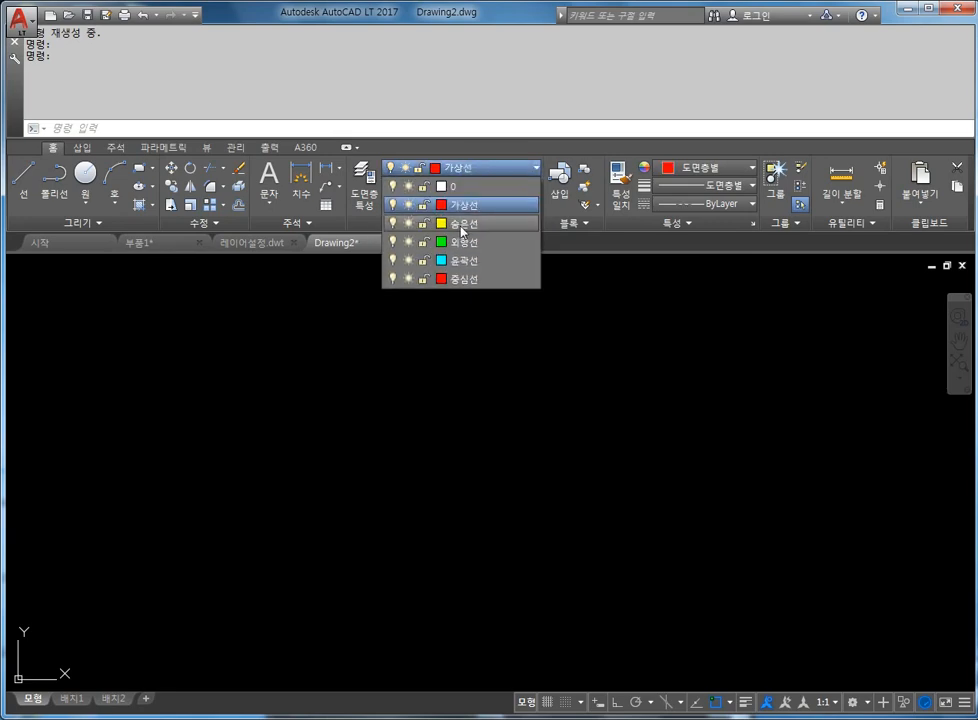
pyautogui.click(497, 168)
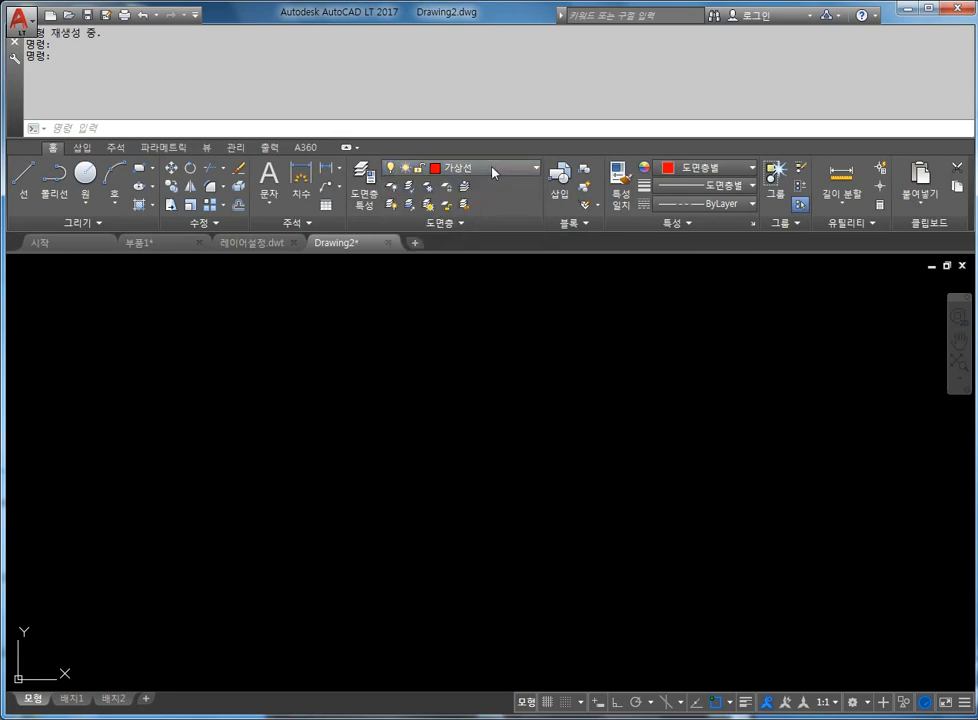
# - Switch the current layer to 외형선 and finally to 숨은선
pyautogui.click(472, 168)
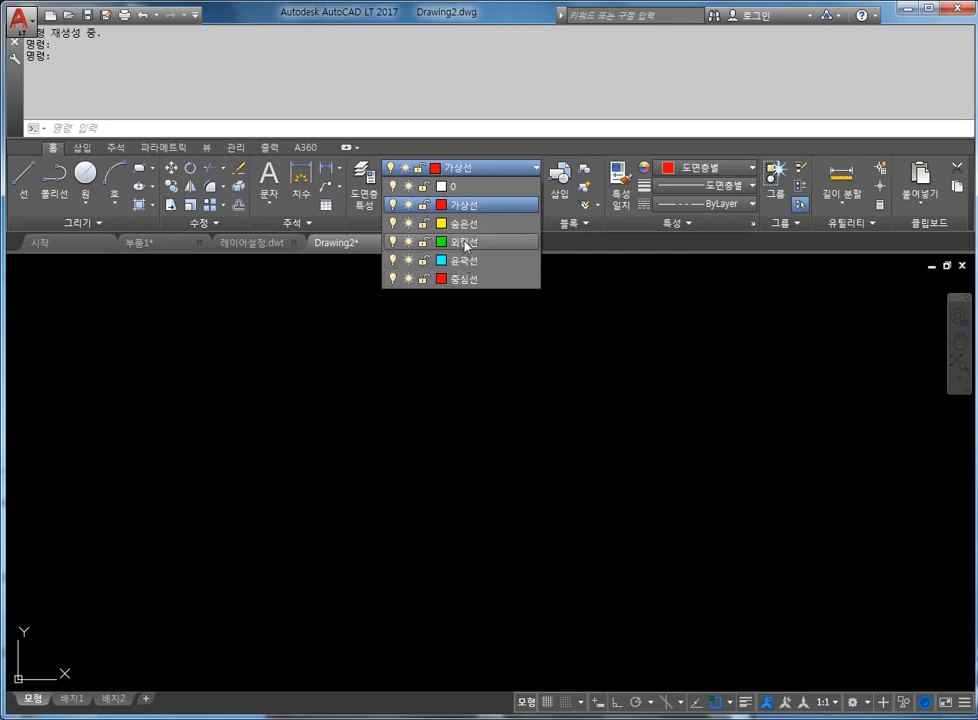
pyautogui.click(462, 238)
pyautogui.click(468, 175)
pyautogui.click(460, 223)
pyautogui.click(468, 168)
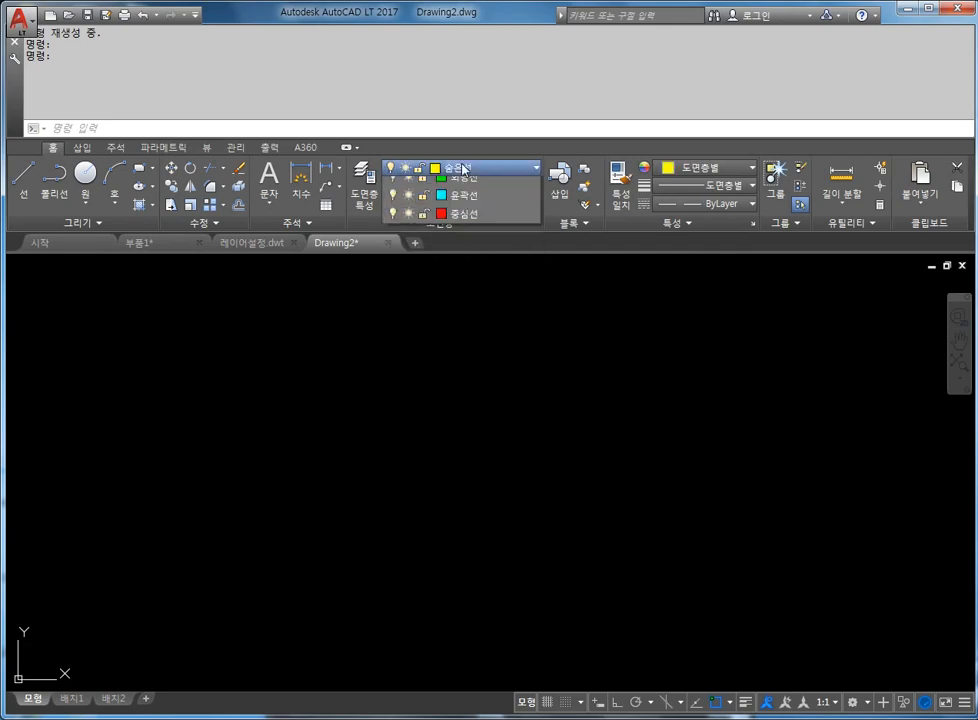
pyautogui.click(471, 174)
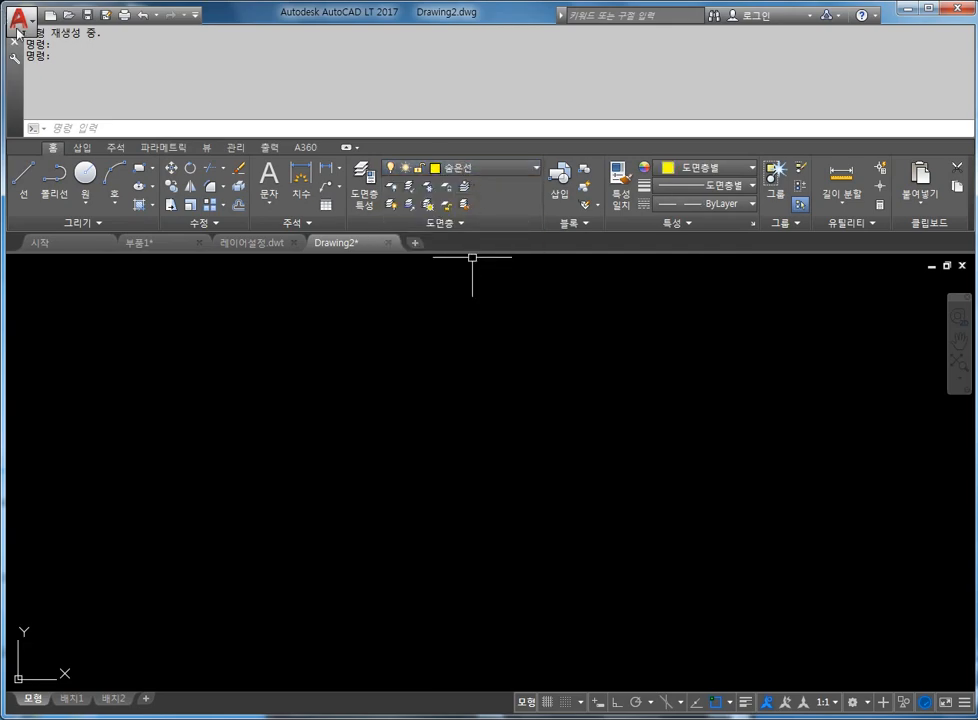
# - Create another new drawing from the 레이어설정.dwt template and close the open template file
pyautogui.click(22, 28)
pyautogui.click(62, 78)
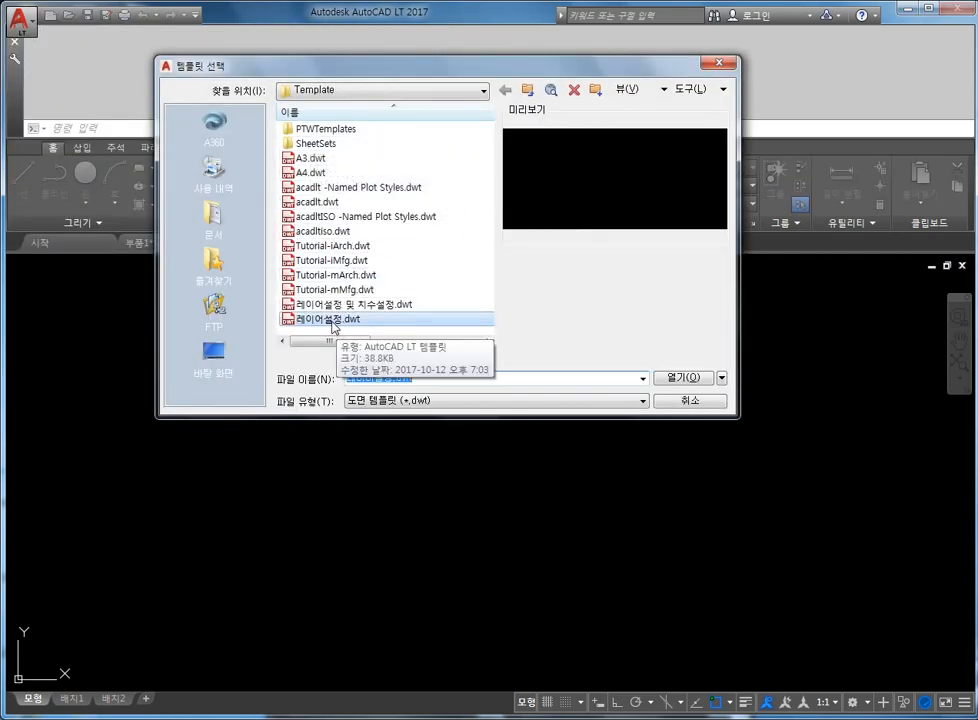
pyautogui.click(700, 378)
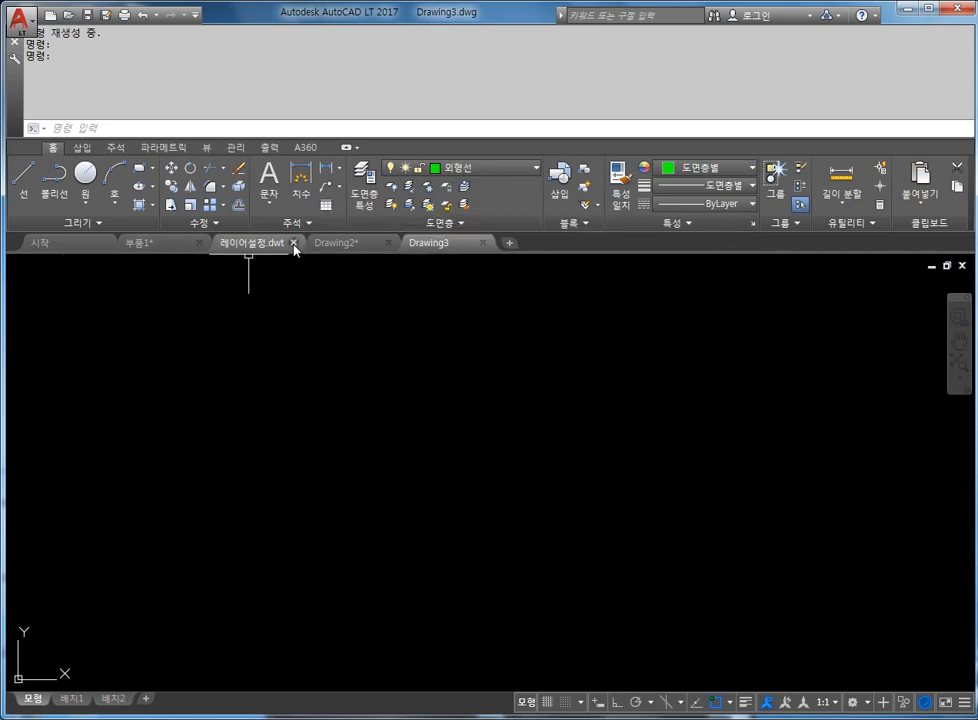
pyautogui.click(293, 243)
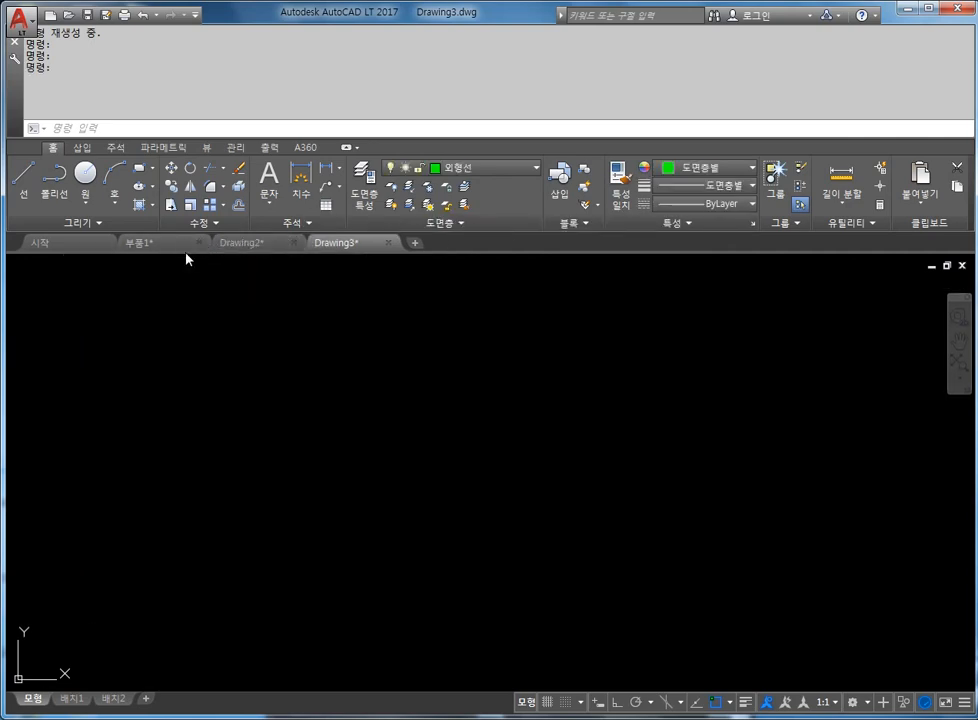
# - Switch the current layer to 0 and back to 외형선
pyautogui.click(490, 170)
pyautogui.click(487, 186)
pyautogui.click(498, 170)
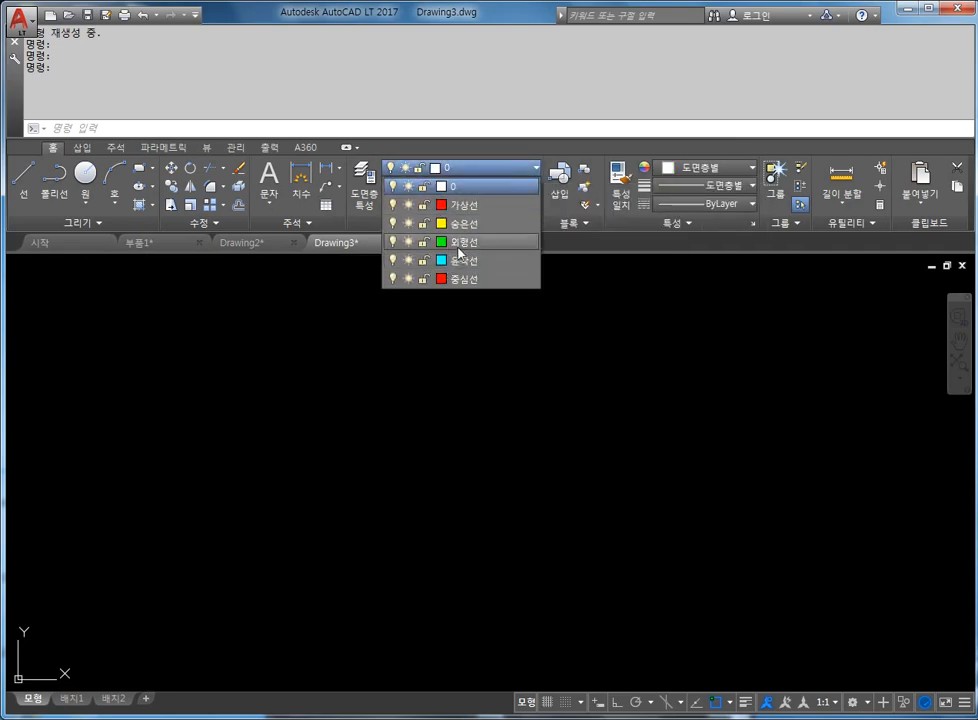
pyautogui.click(457, 243)
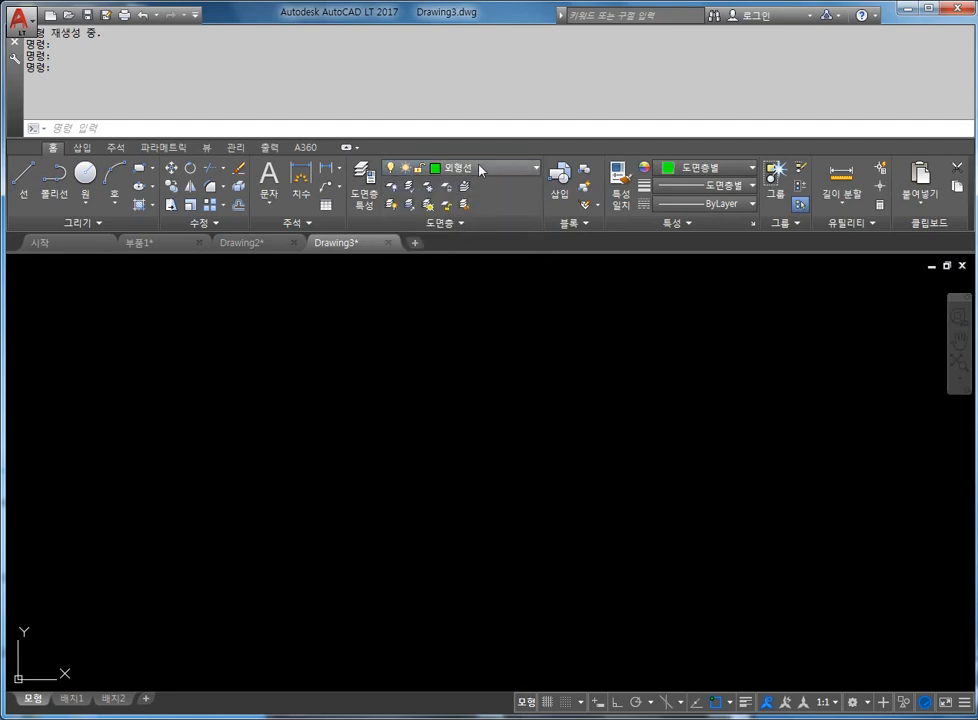
# - Review the object colour, lineweight and linetype options, keeping each one set to ByLayer (도면층별)
pyautogui.click(714, 168)
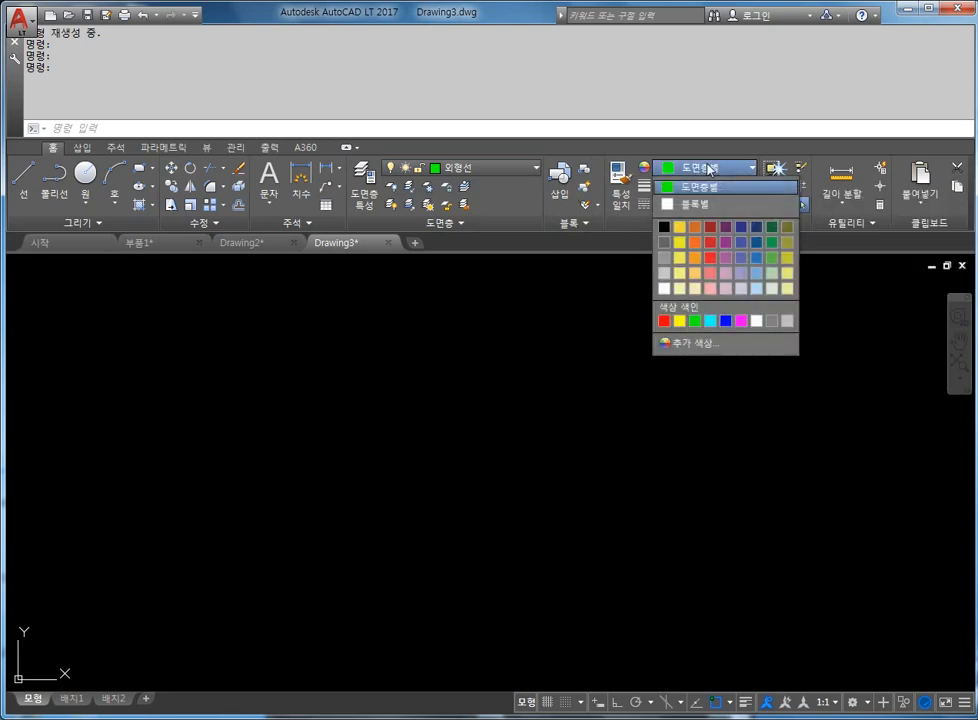
pyautogui.click(722, 186)
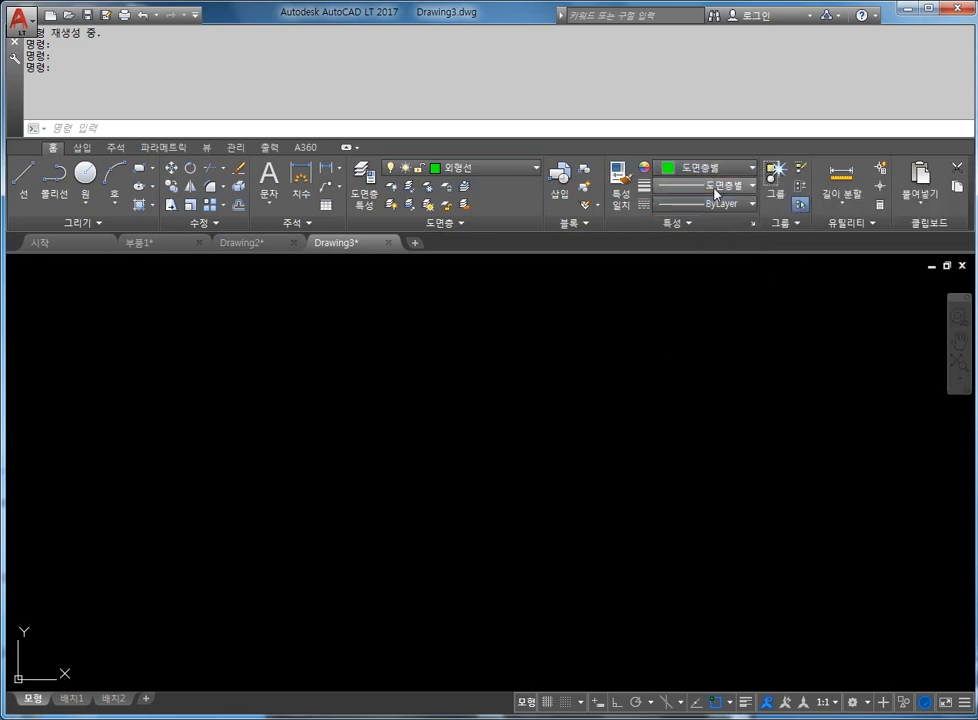
pyautogui.click(728, 187)
pyautogui.click(727, 187)
pyautogui.click(709, 204)
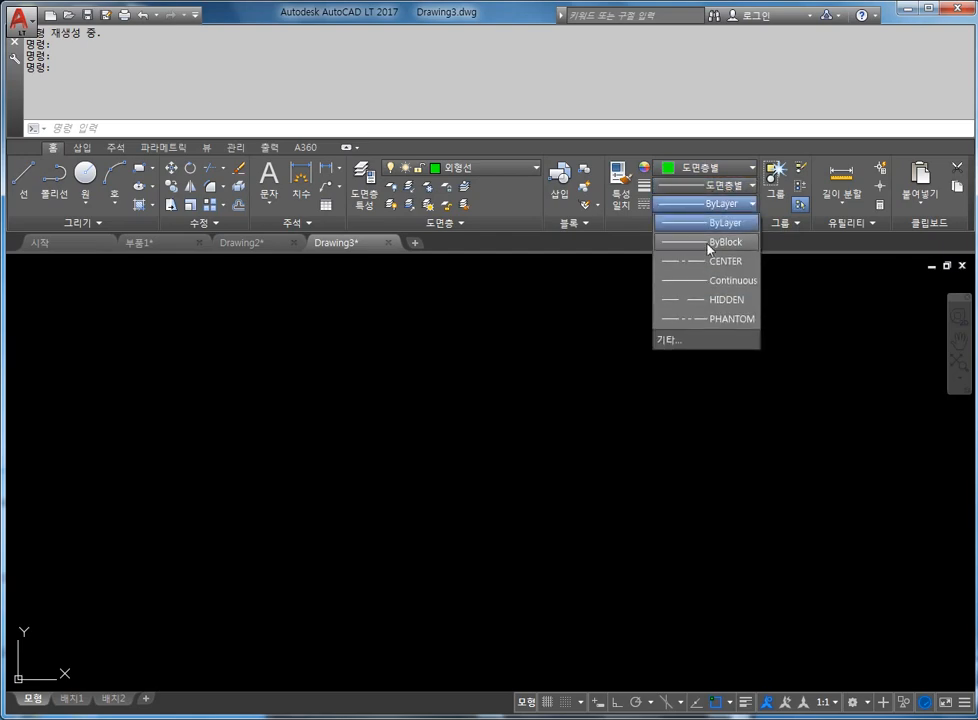
pyautogui.click(720, 188)
pyautogui.click(722, 188)
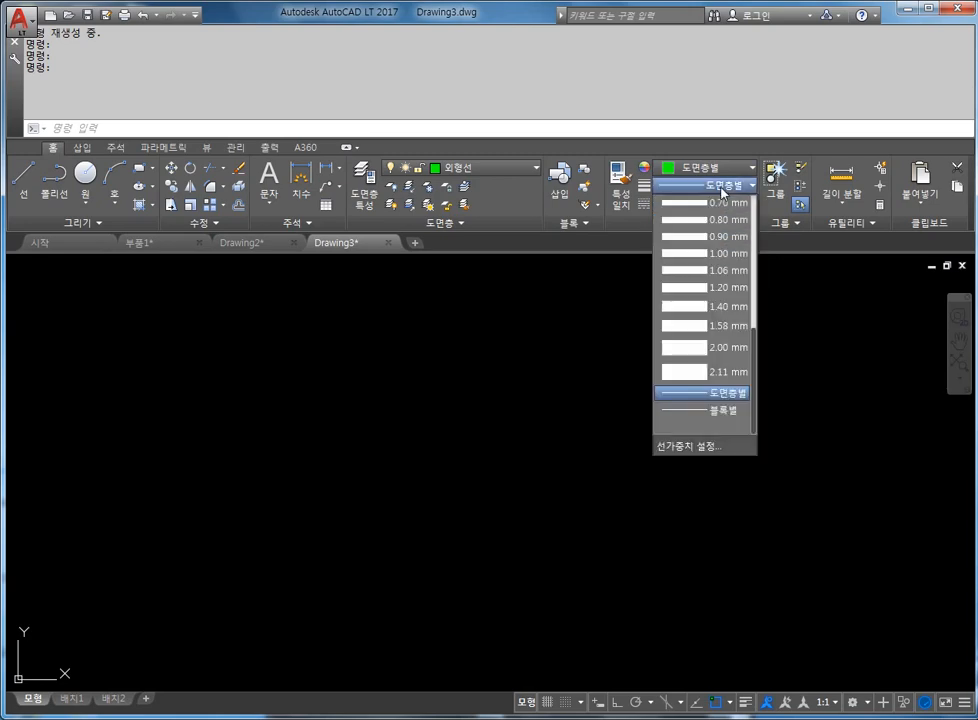
pyautogui.click(722, 188)
pyautogui.click(722, 170)
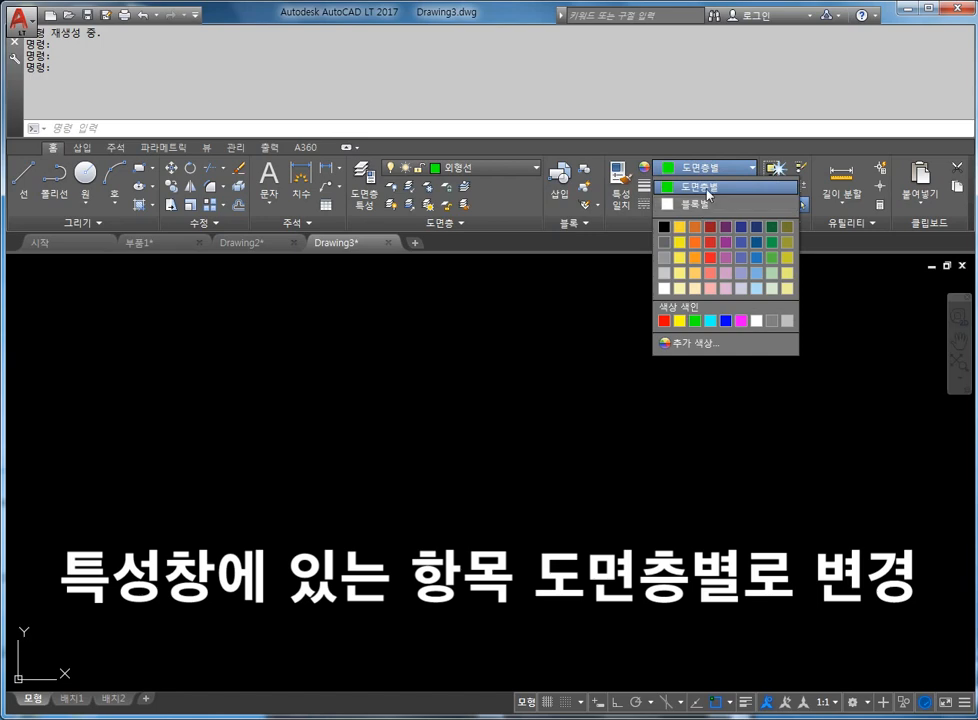
pyautogui.click(709, 187)
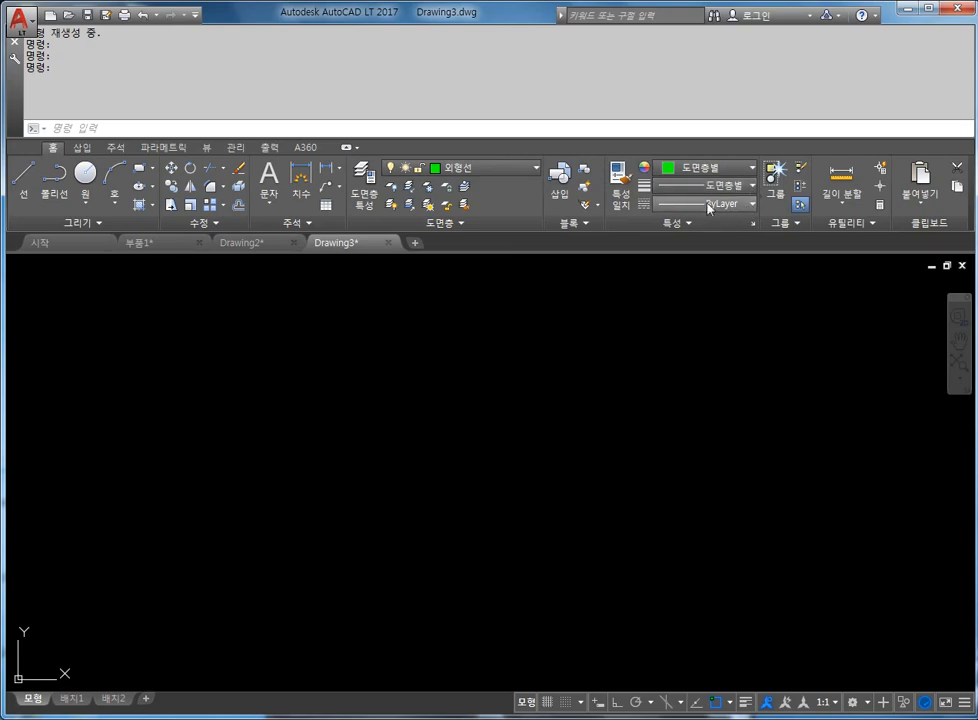
# - Make 가상선 the current layer and reopen the list of layers
pyautogui.click(499, 171)
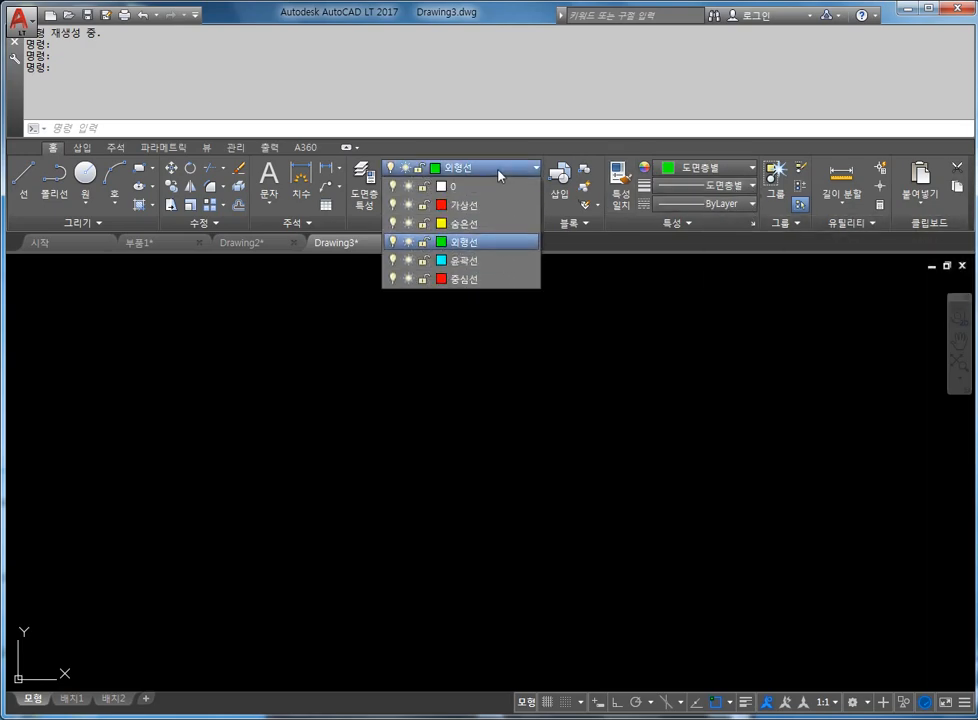
pyautogui.click(480, 209)
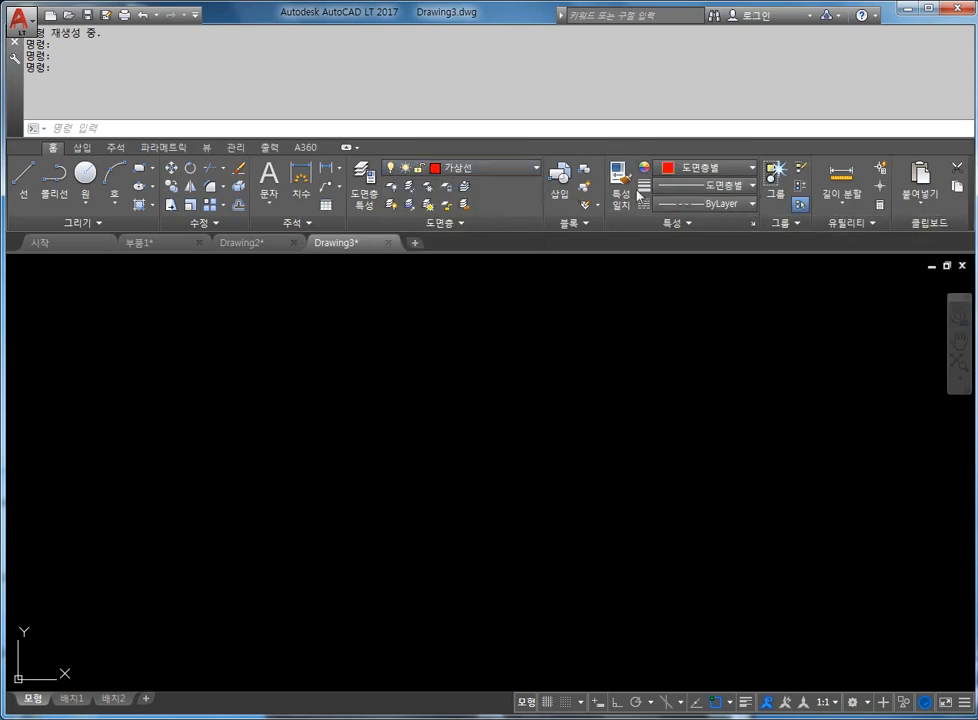
pyautogui.click(506, 177)
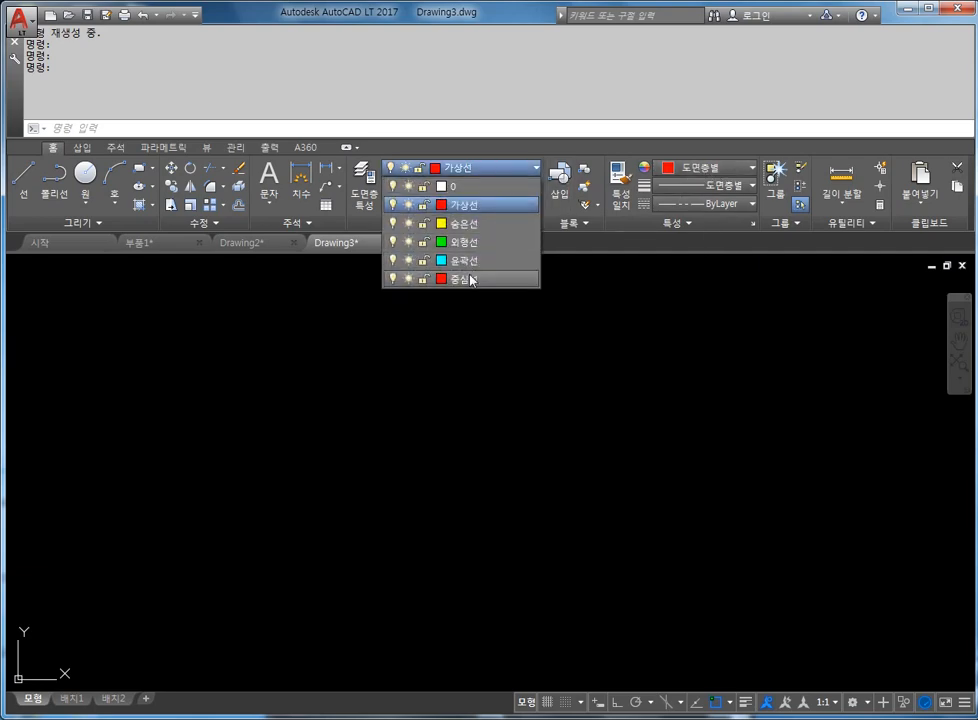
# - Try 윤곽선 and 중심선 as the current layer and override the object colour with green (초록색)
pyautogui.click(480, 264)
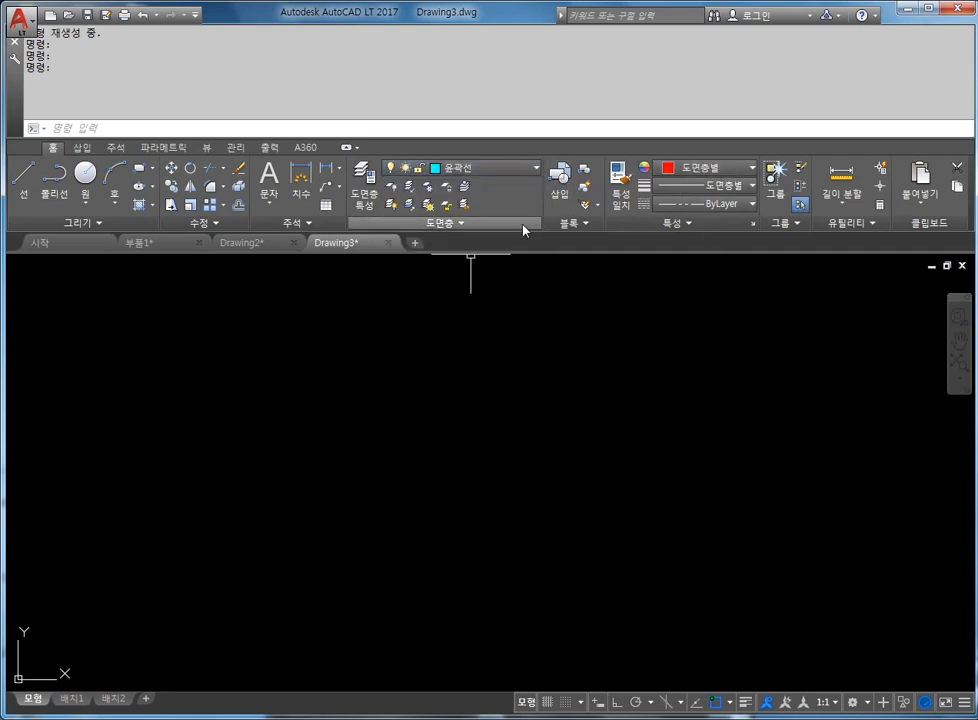
pyautogui.click(470, 168)
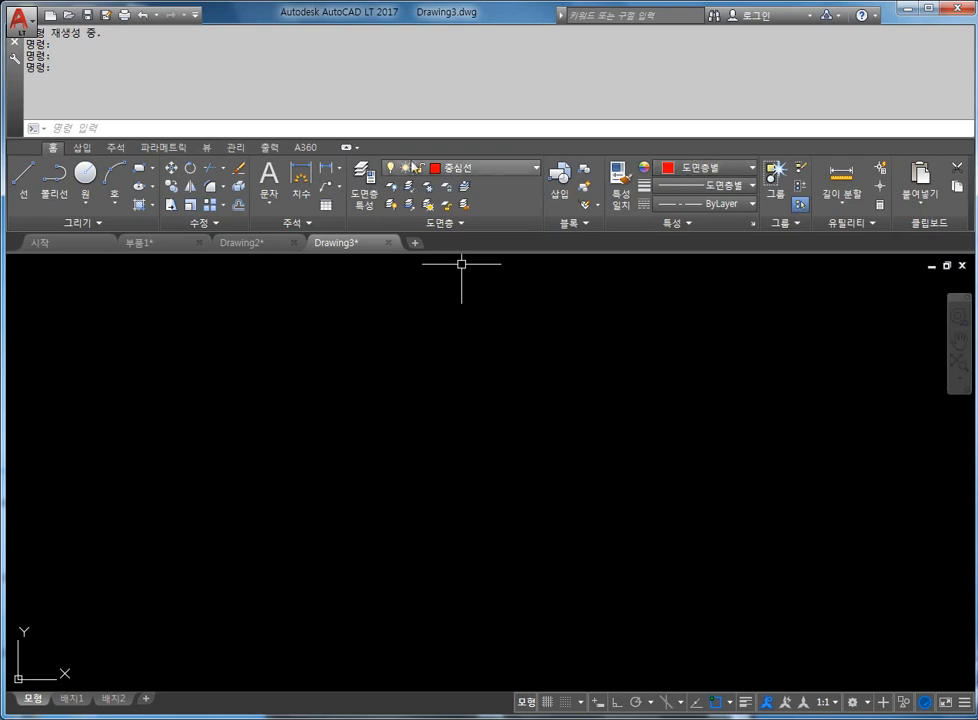
pyautogui.click(713, 170)
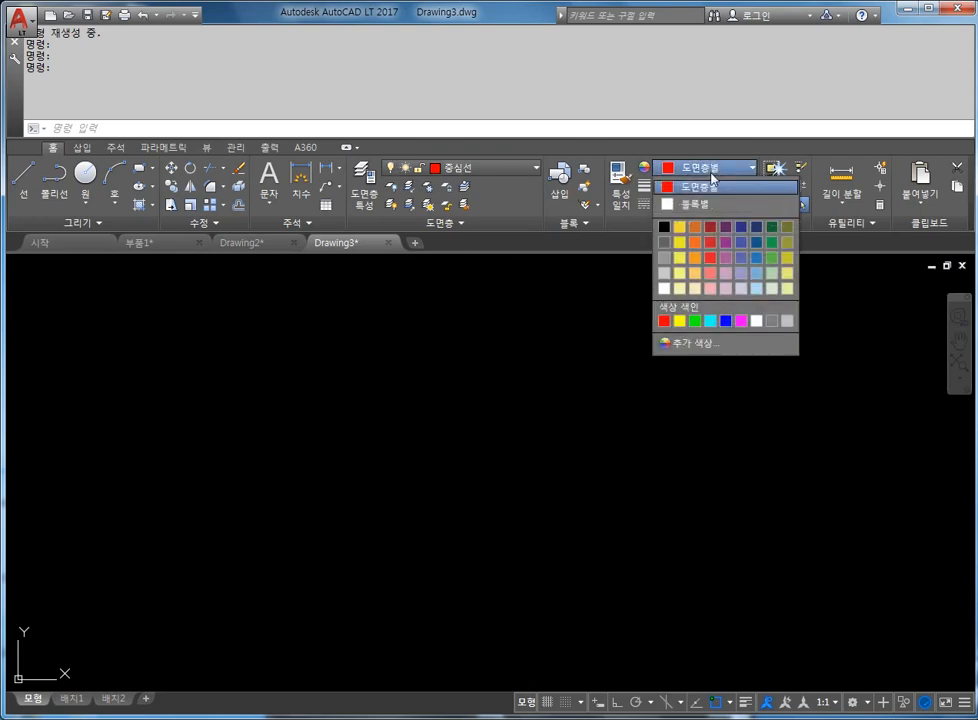
pyautogui.click(703, 320)
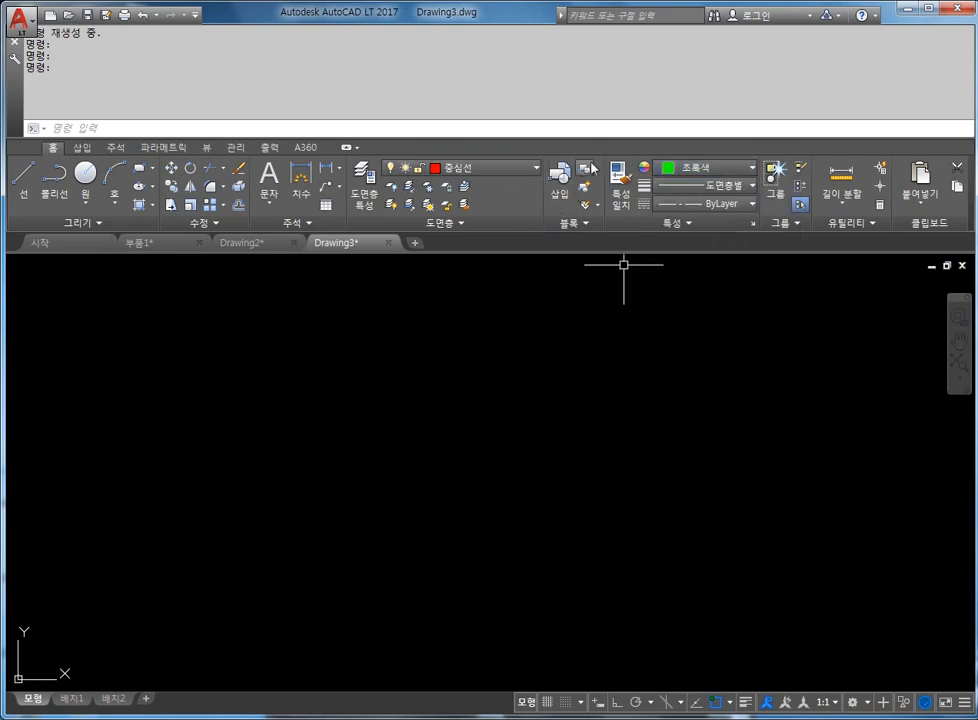
pyautogui.click(686, 170)
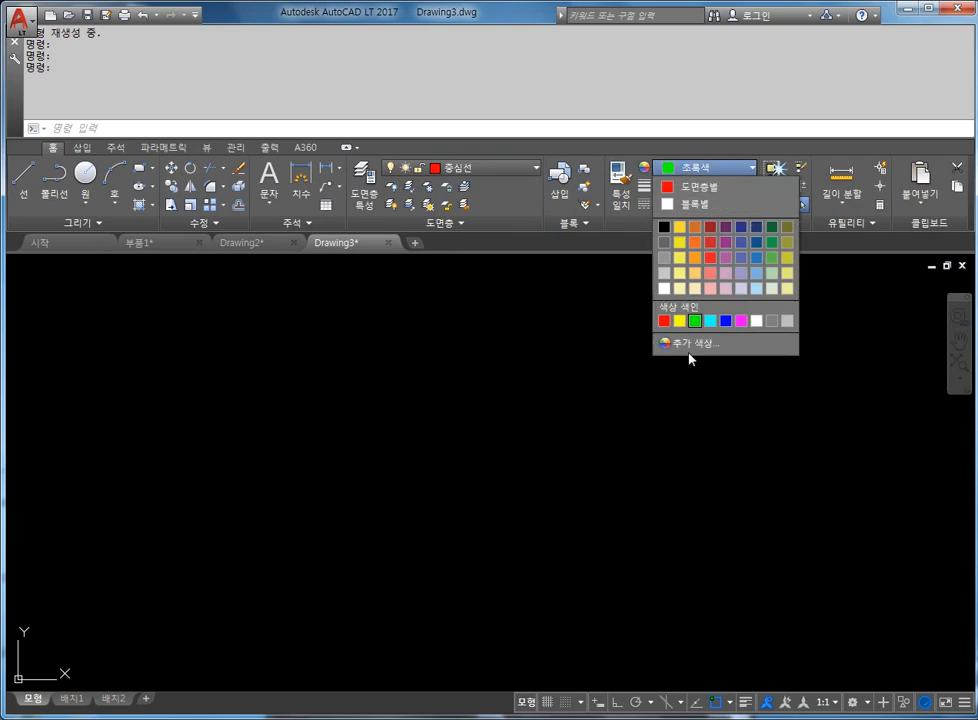
pyautogui.click(693, 321)
# - Make 외형선 the current layer and set the object colour to ByLayer (도면층별)
pyautogui.click(475, 167)
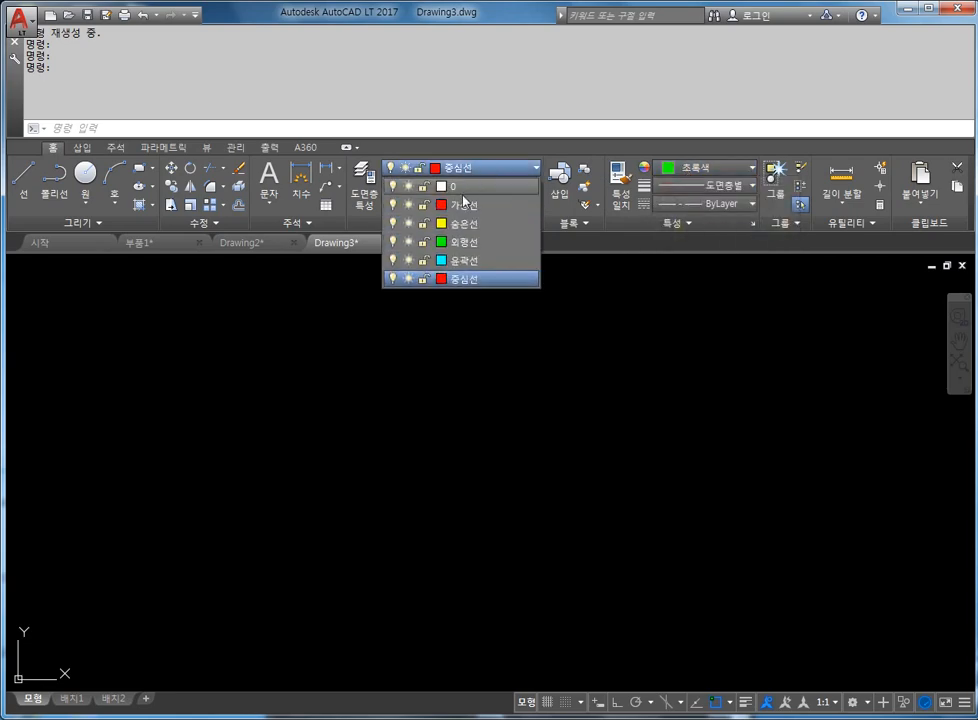
pyautogui.click(463, 204)
pyautogui.click(474, 169)
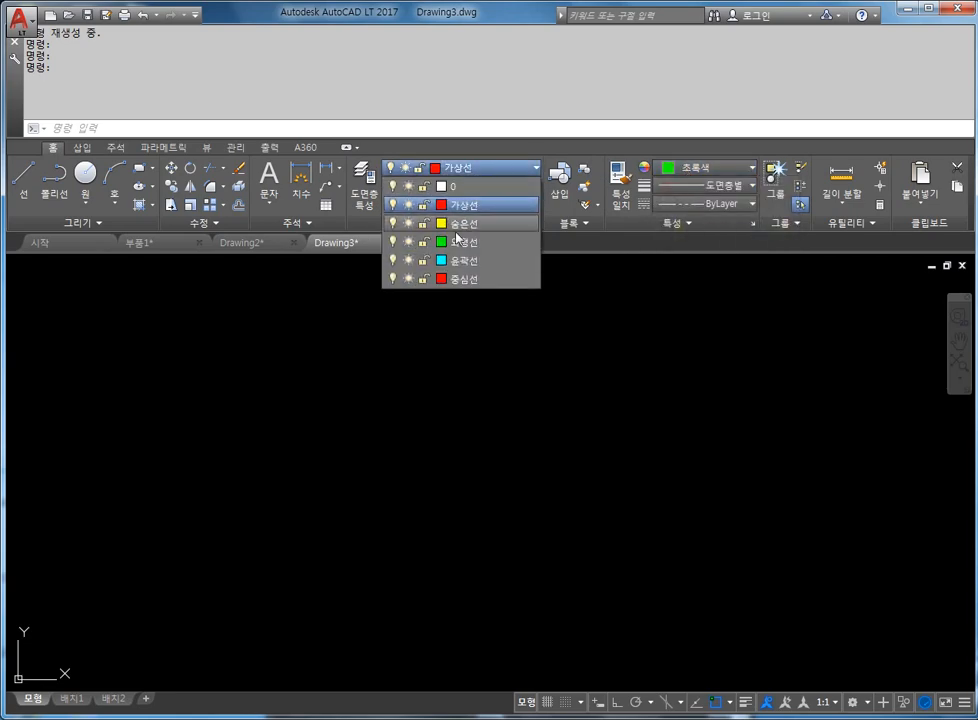
pyautogui.click(463, 223)
pyautogui.click(474, 168)
pyautogui.click(468, 242)
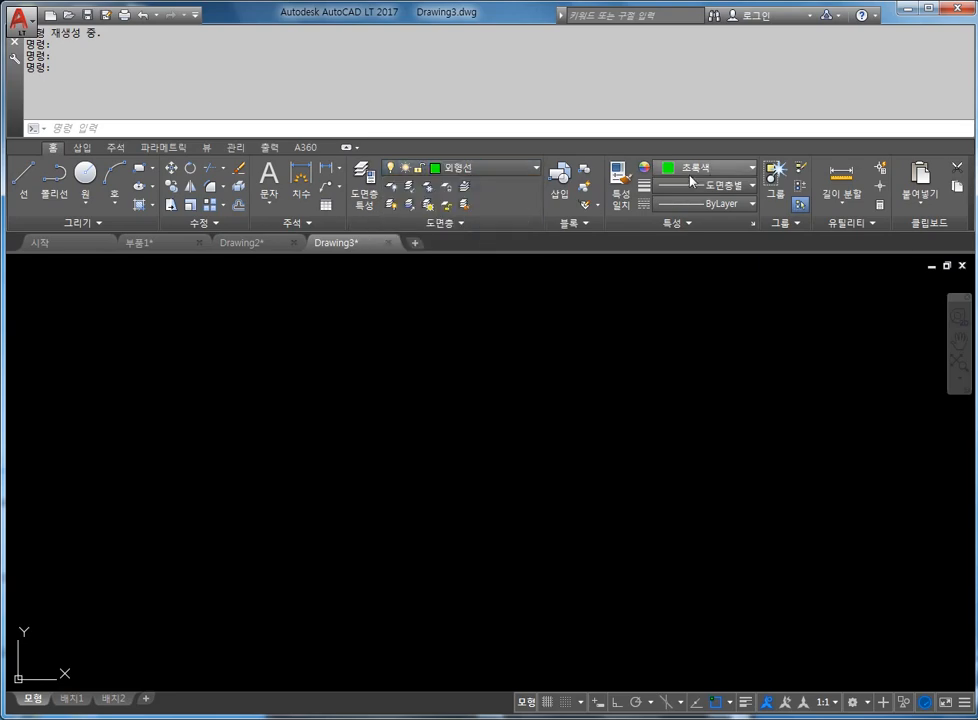
pyautogui.click(714, 168)
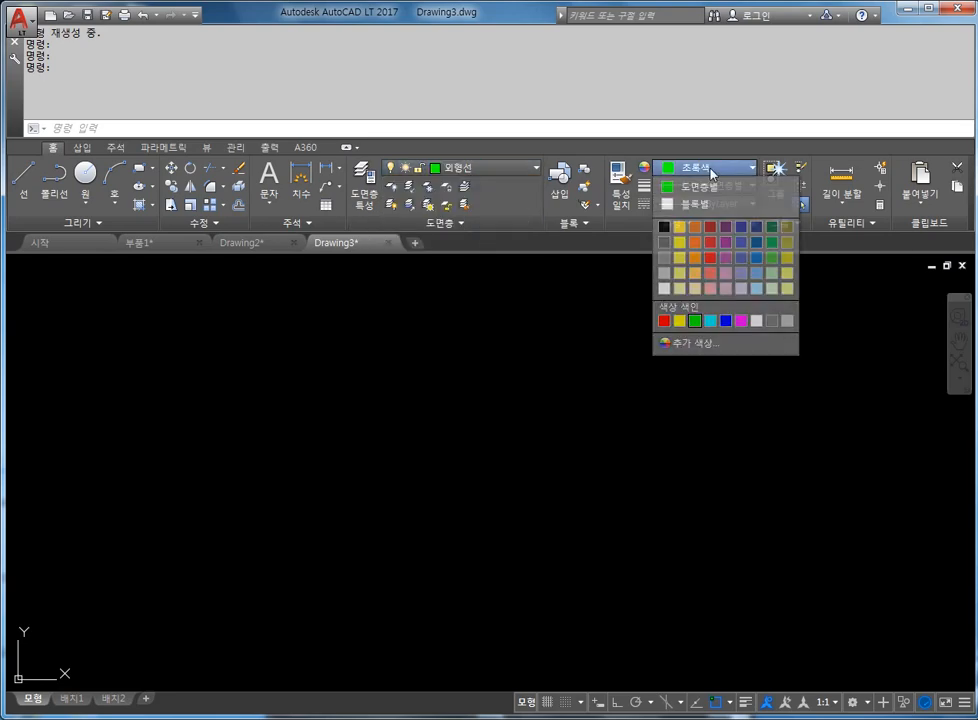
pyautogui.click(707, 187)
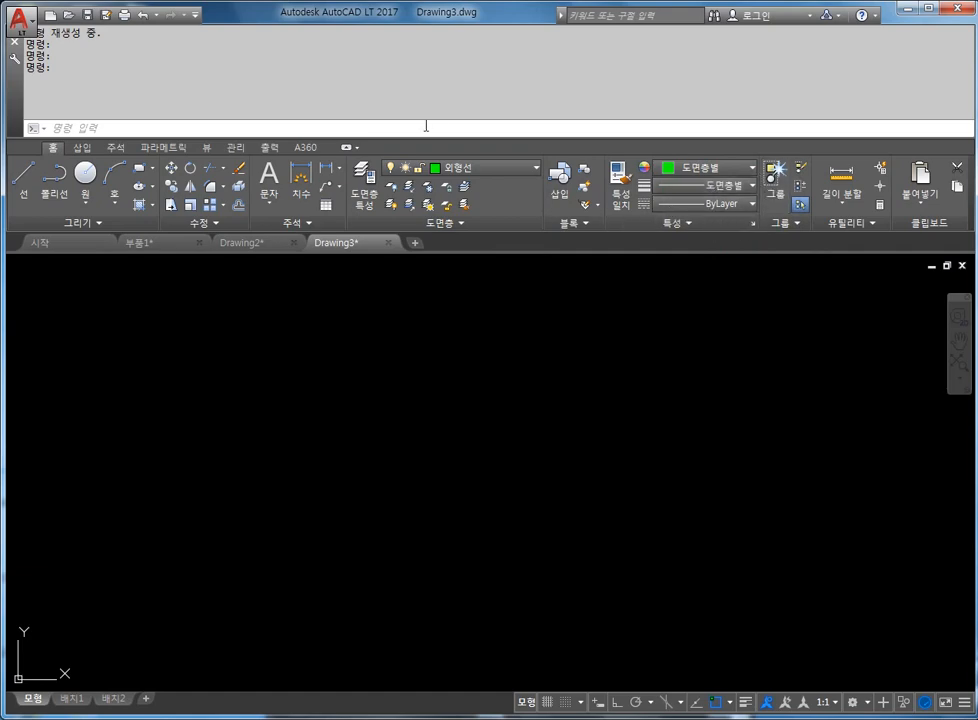
pyautogui.click(465, 186)
pyautogui.click(479, 168)
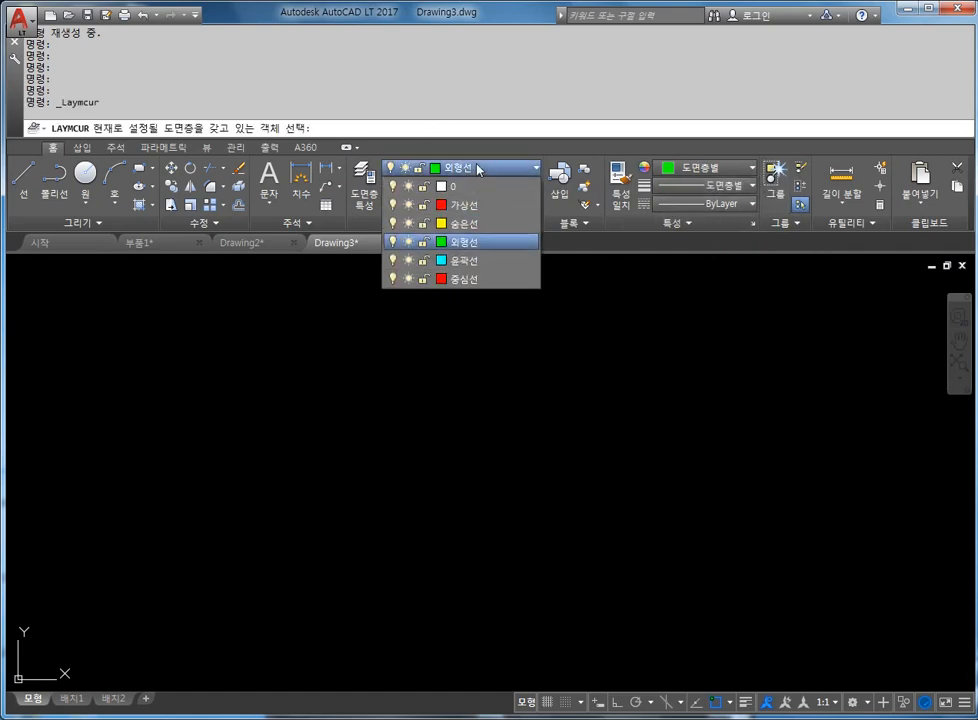
pyautogui.click(483, 242)
pyautogui.press('Escape')
pyautogui.click(407, 276)
pyautogui.press('Escape')
pyautogui.press('Escape')
pyautogui.press('Escape')
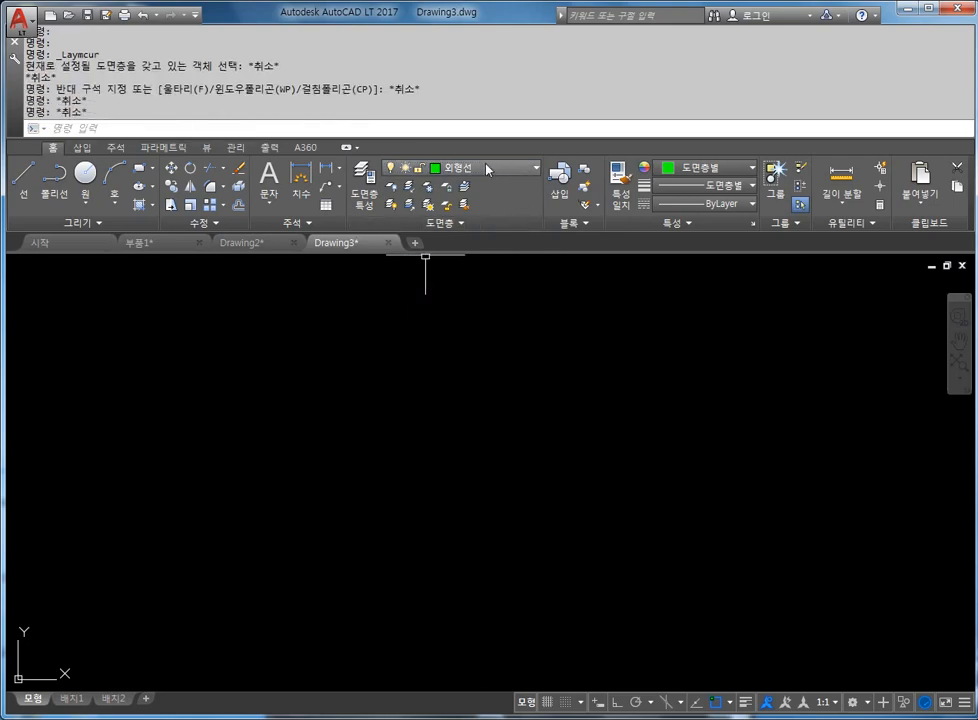
pyautogui.press('Escape')
pyautogui.press('Escape')
pyautogui.press('Escape')
pyautogui.press('Escape')
pyautogui.press('Escape')
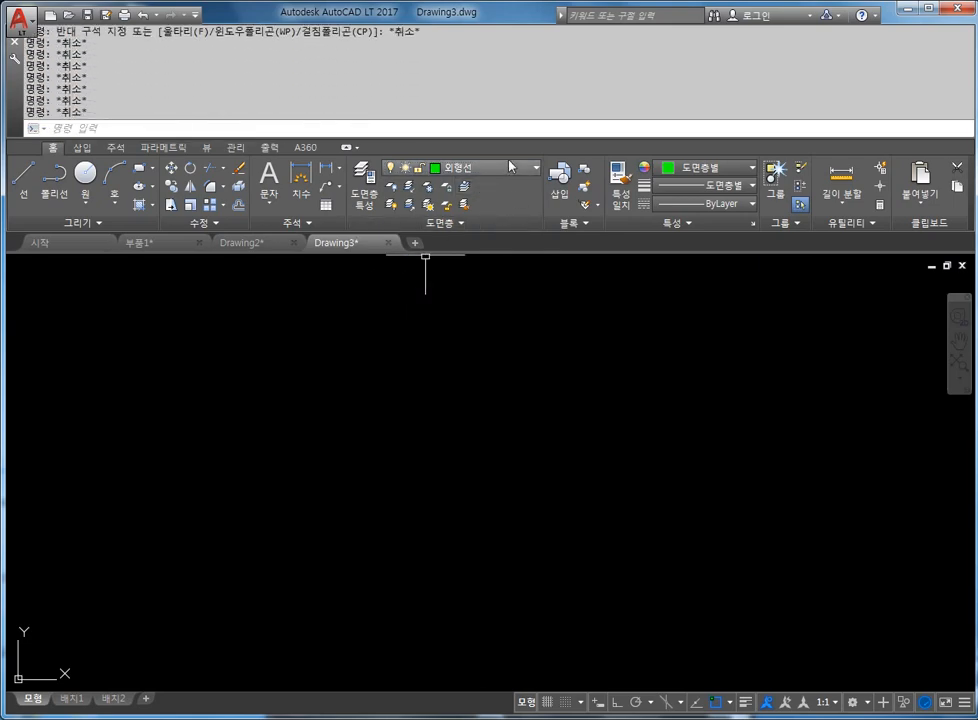
pyautogui.write('ㅊ')
pyautogui.press('Return')
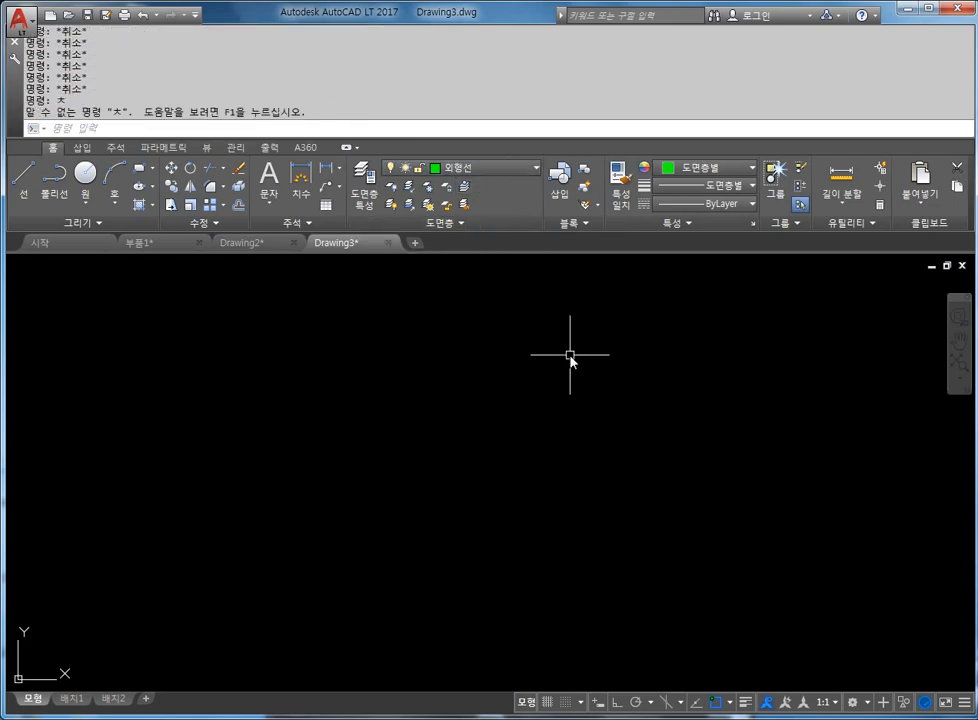
pyautogui.press('Escape')
pyautogui.press('Escape')
pyautogui.press('Escape')
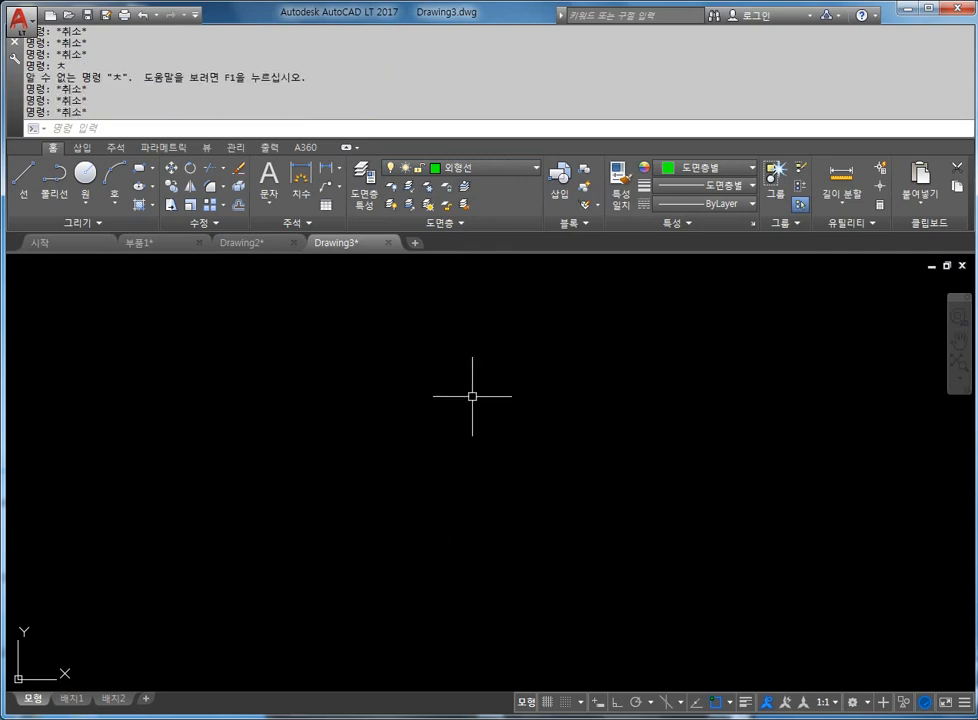
pyautogui.write('ㅊ')
pyautogui.press('Return')
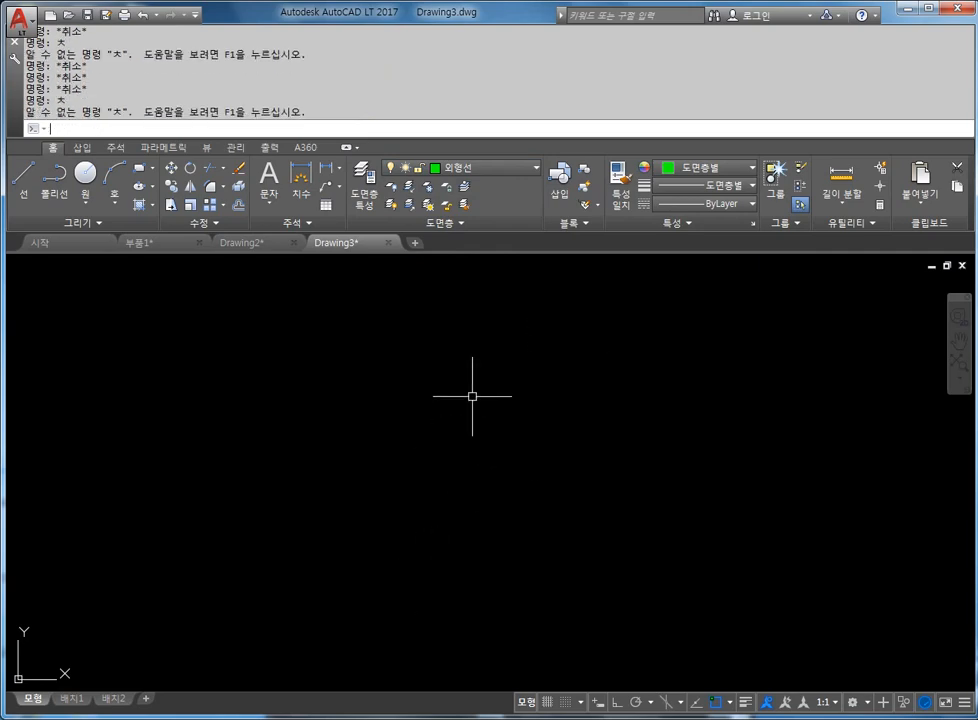
pyautogui.press('Return')
pyautogui.write('ㅊ')
pyautogui.press('Escape')
pyautogui.press('Escape')
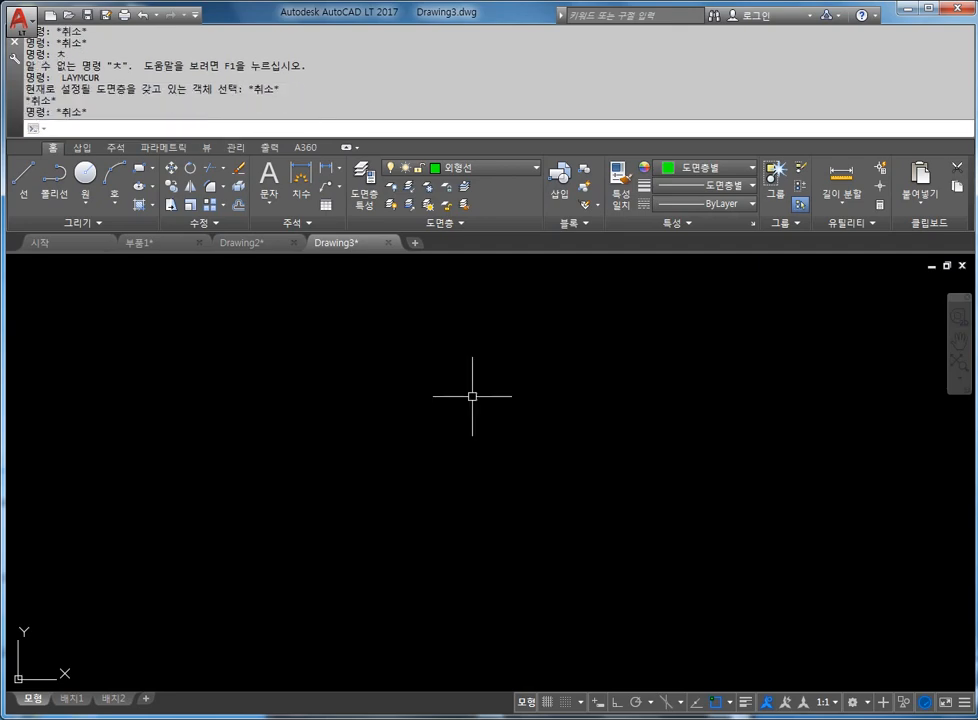
# - Draw a circle of radius 8 in the empty drawing area
pyautogui.press('Return')
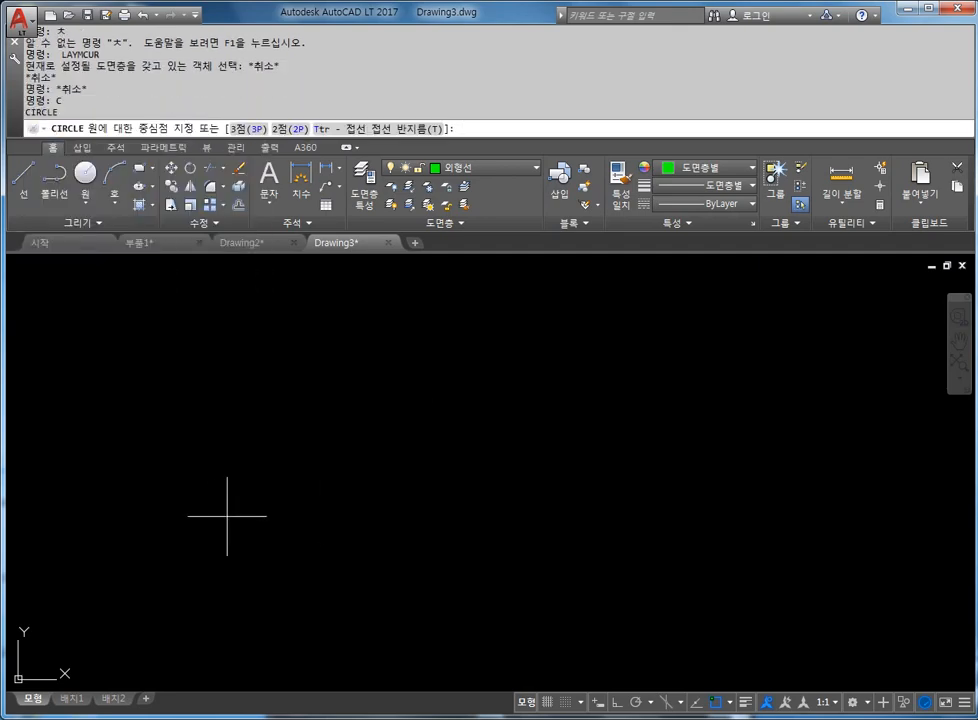
pyautogui.click(400, 487)
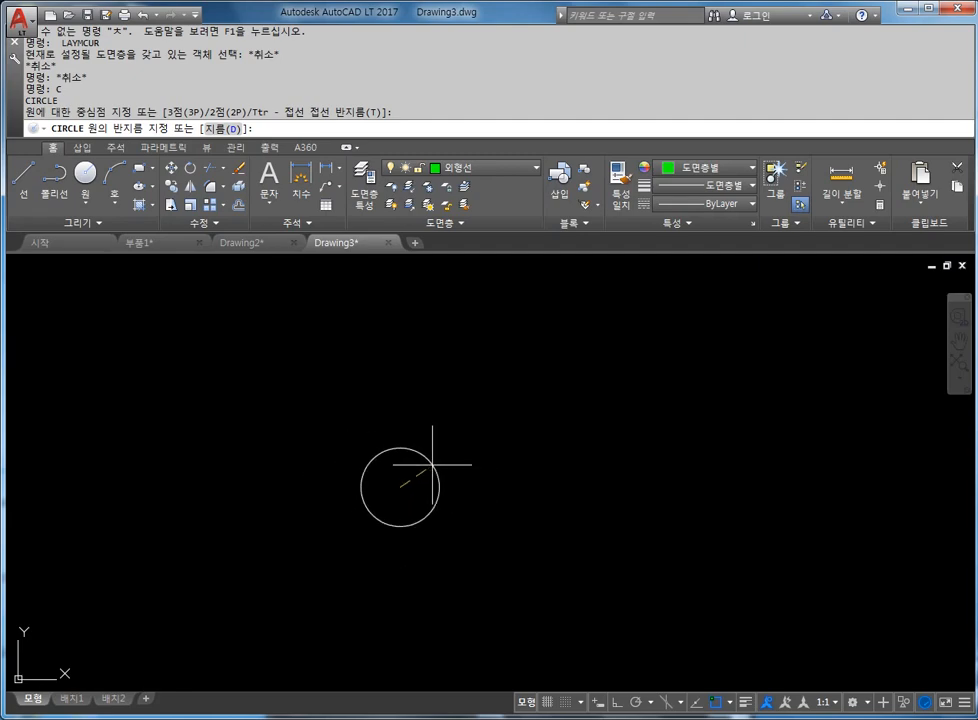
pyautogui.write('8')
pyautogui.press('Return')
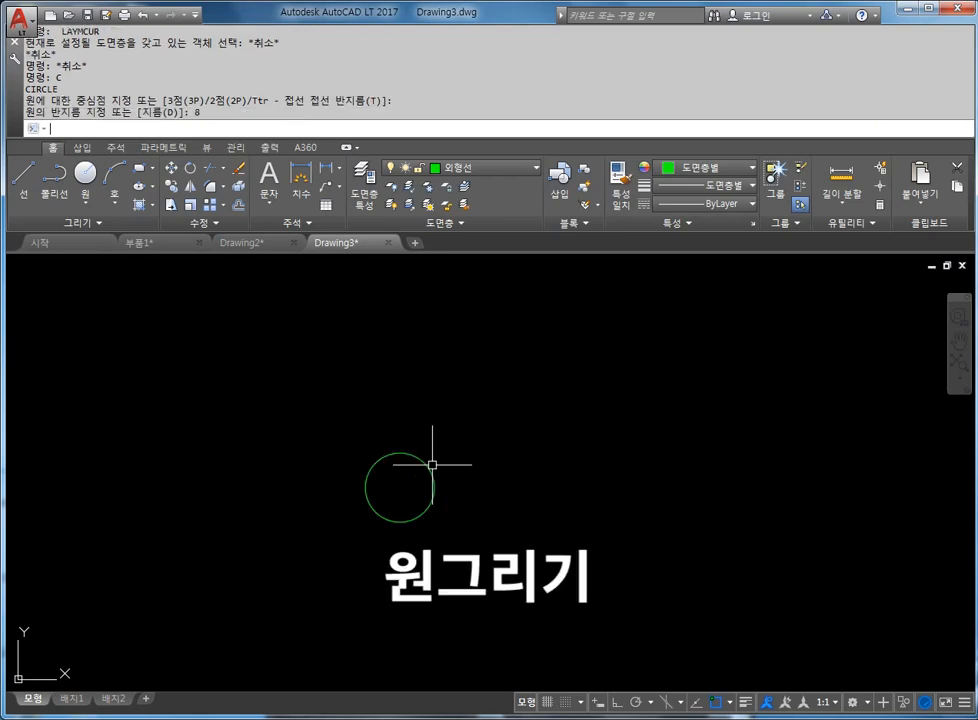
pyautogui.press('Escape')
pyautogui.press('Escape')
pyautogui.press('Escape')
# - Draw a concentric circle of radius 15 around the first circle
pyautogui.write('c')
pyautogui.press('Return')
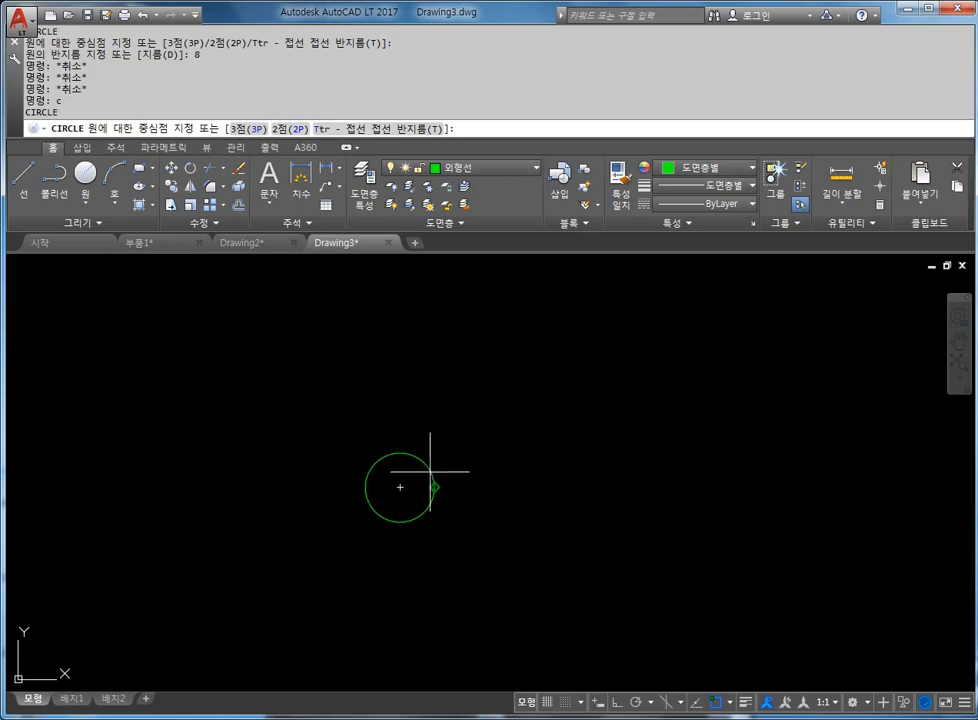
pyautogui.click(400, 487)
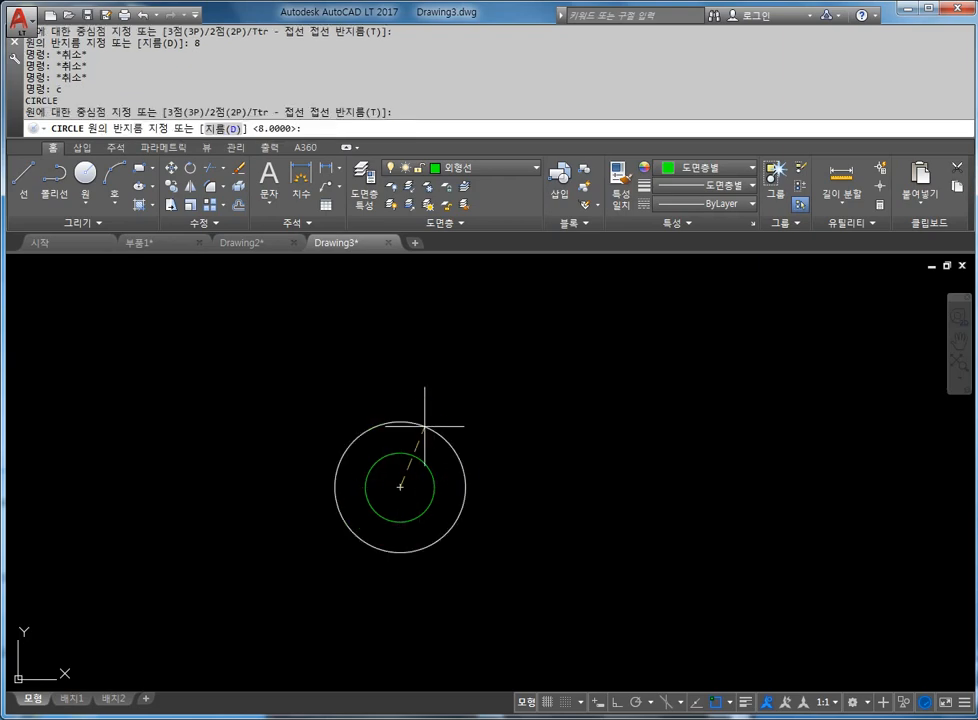
pyautogui.write('15')
pyautogui.press('Return')
pyautogui.press('Escape')
pyautogui.press('Escape')
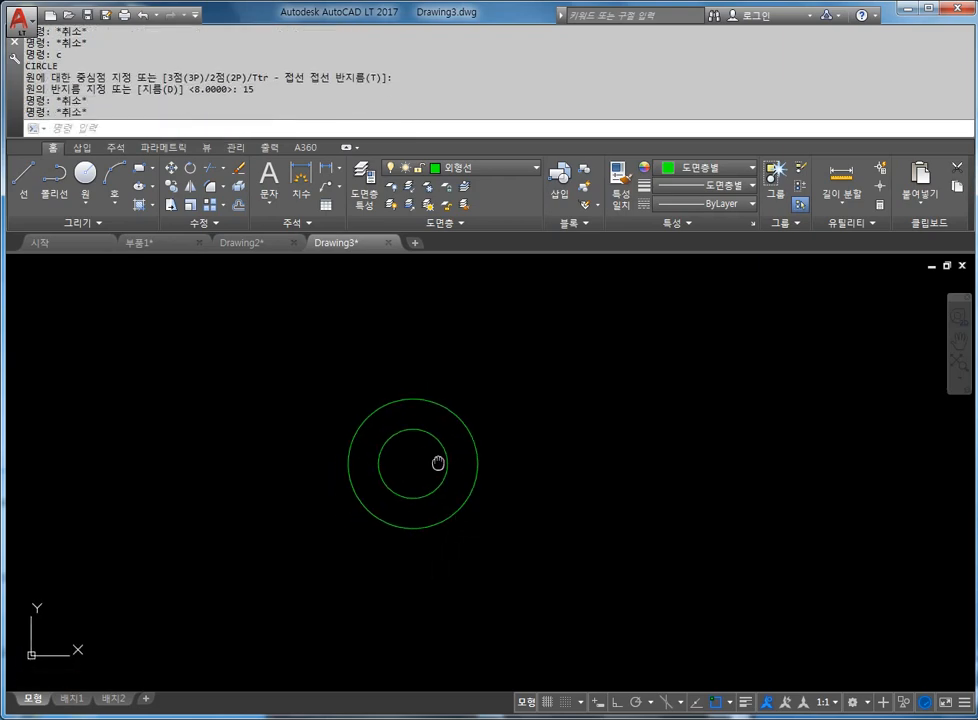
# - Add diameter dimensions to the inner and outer circles, placing both texts outside to the left of the circles
pyautogui.scroll(2, 445, 427)
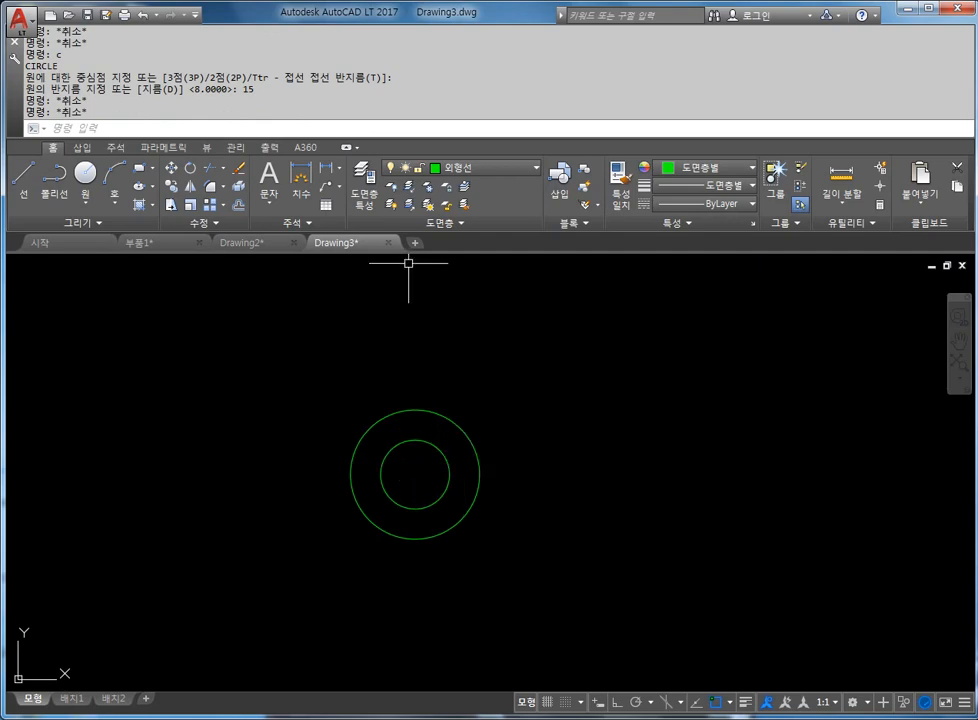
pyautogui.click(340, 168)
pyautogui.click(355, 348)
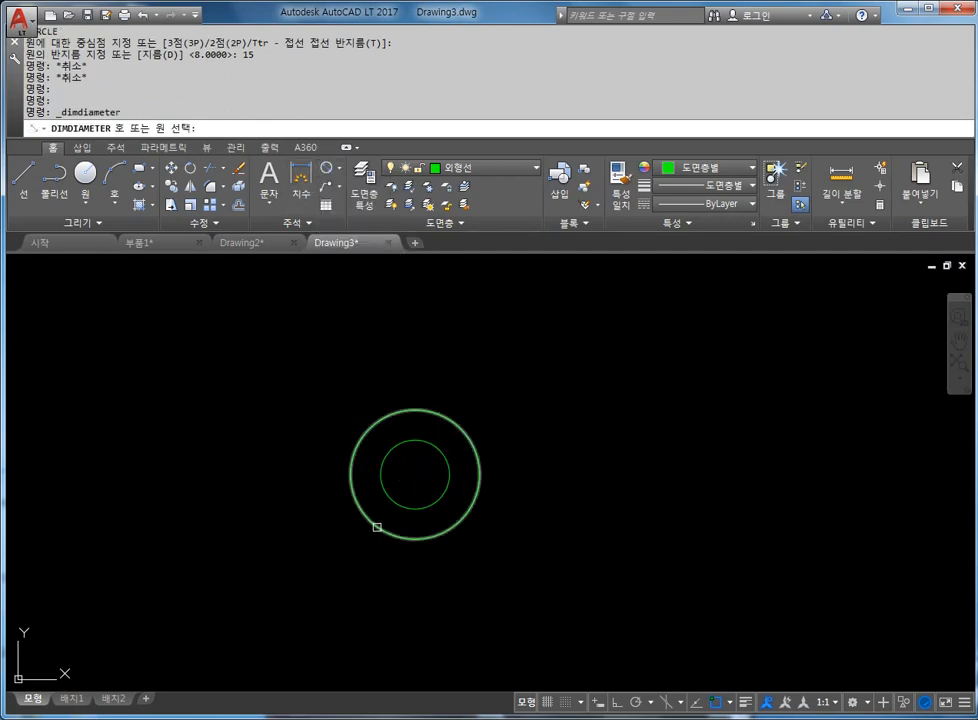
pyautogui.click(393, 498)
pyautogui.click(317, 509)
pyautogui.press('Return')
pyautogui.click(354, 445)
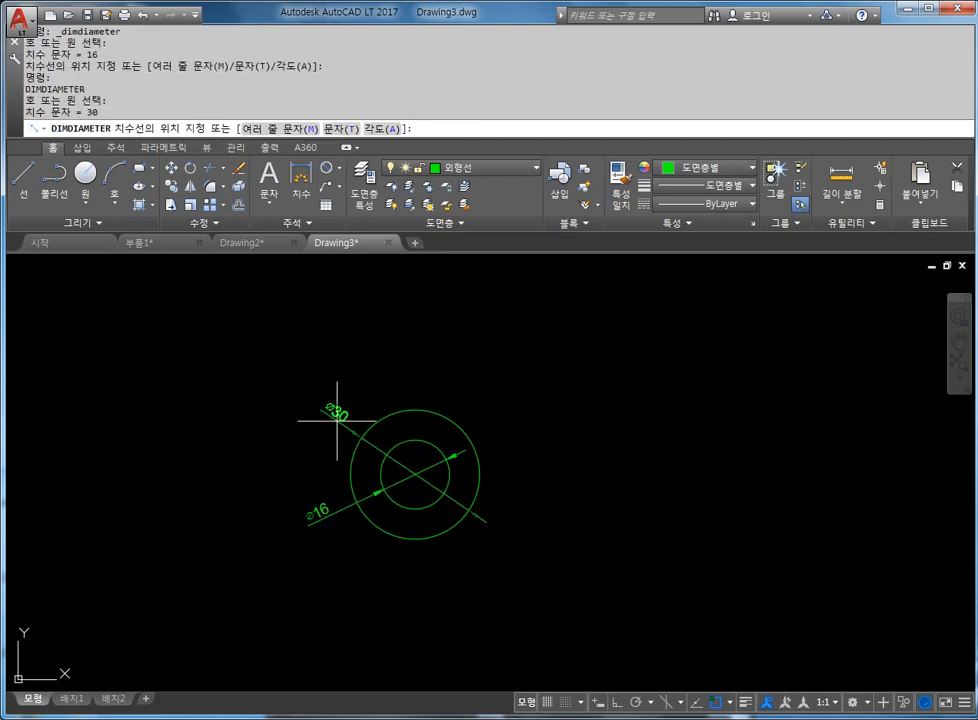
pyautogui.click(345, 422)
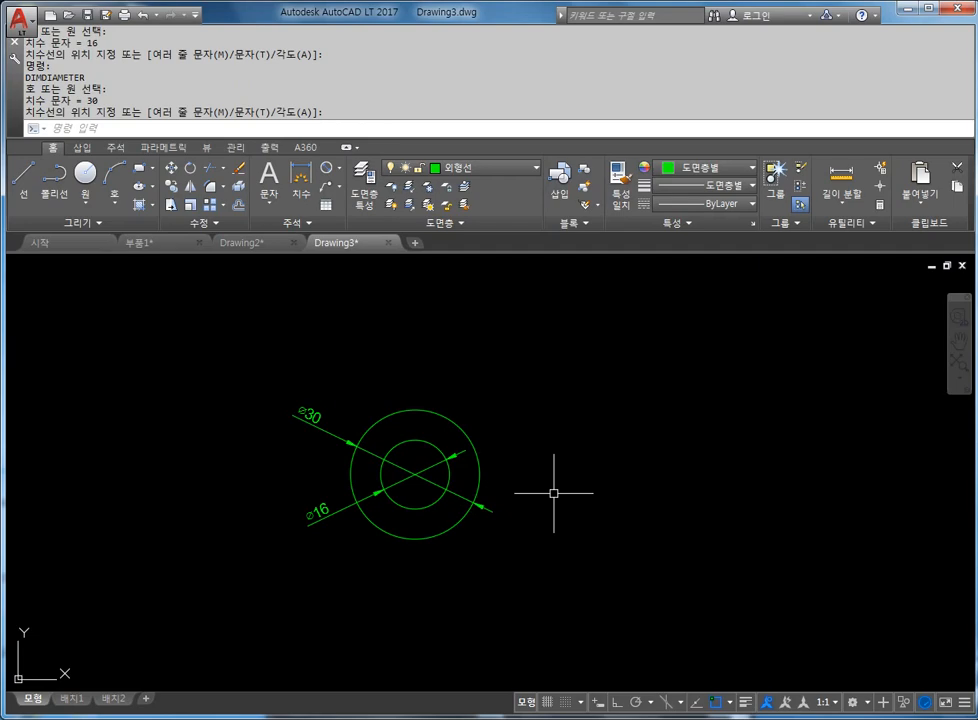
pyautogui.moveTo(544, 507); pyautogui.dragTo(538, 481, button='middle')
pyautogui.press('Escape')
pyautogui.press('Escape')
pyautogui.press('Escape')
pyautogui.press('Escape')
pyautogui.press('Escape')
pyautogui.press('Escape')
pyautogui.press('Escape')
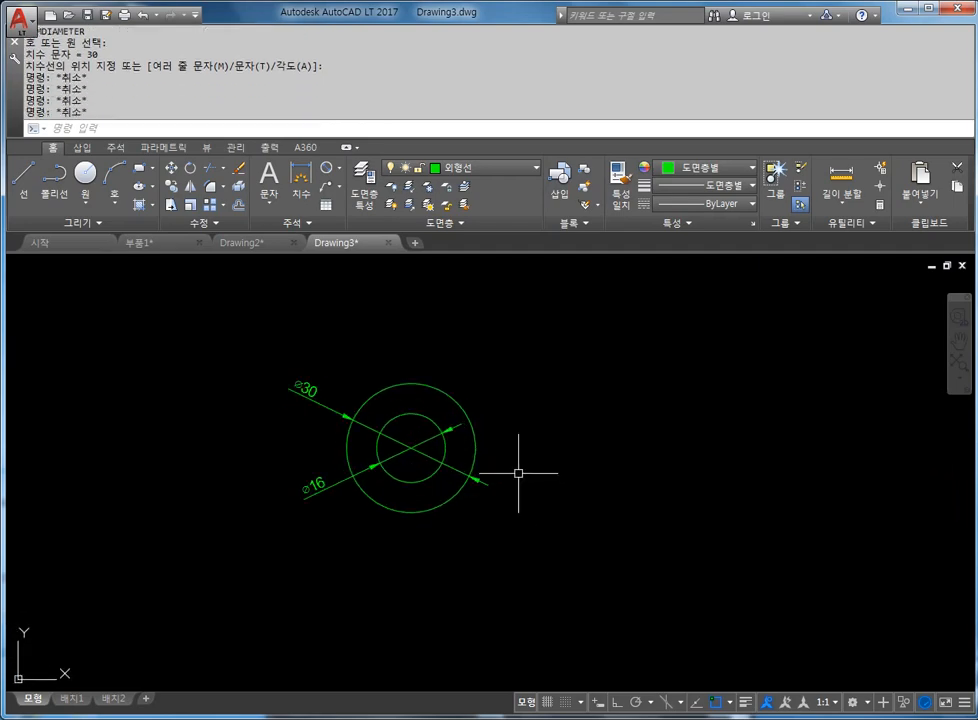
# - Draw a horizontal line 55 long from the circles' centre to the right, with ortho mode on
pyautogui.write('1')
pyautogui.press('Return')
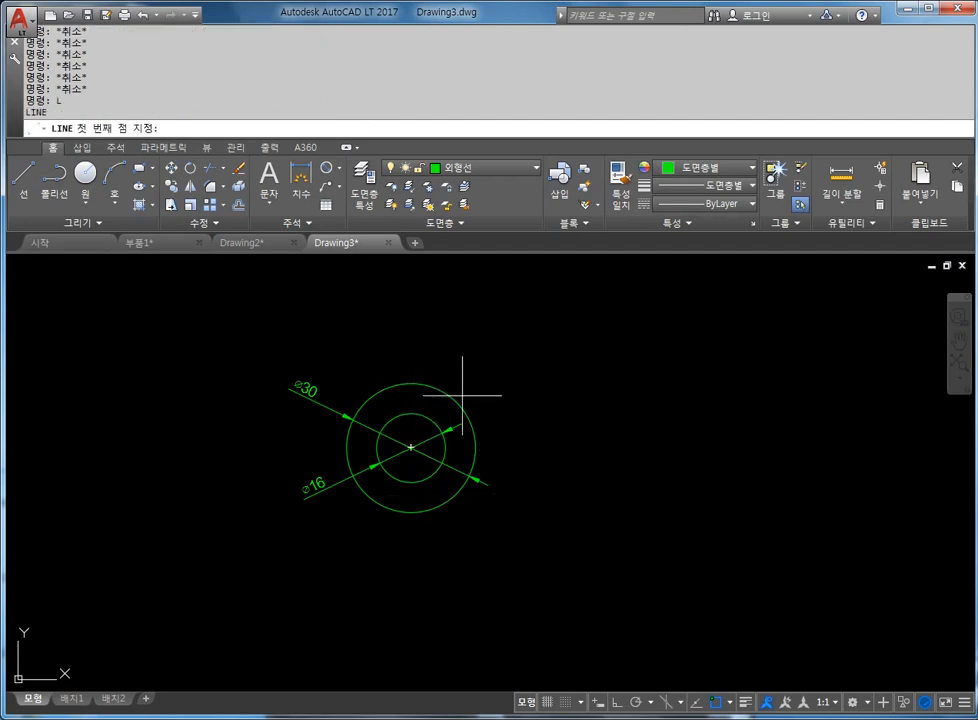
pyautogui.click(410, 447)
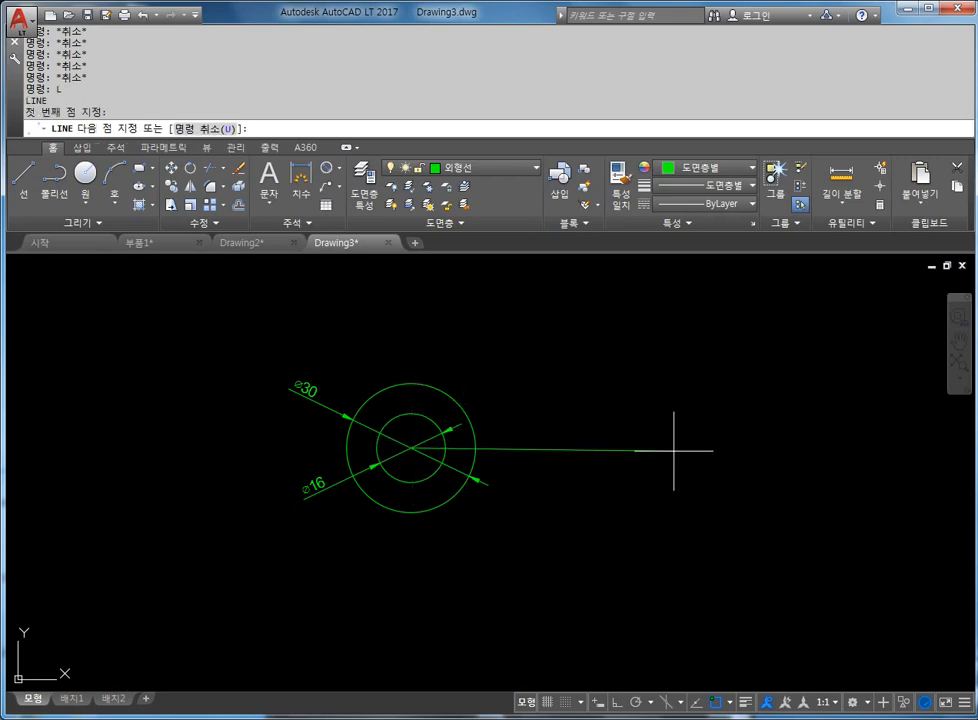
pyautogui.press('F8')
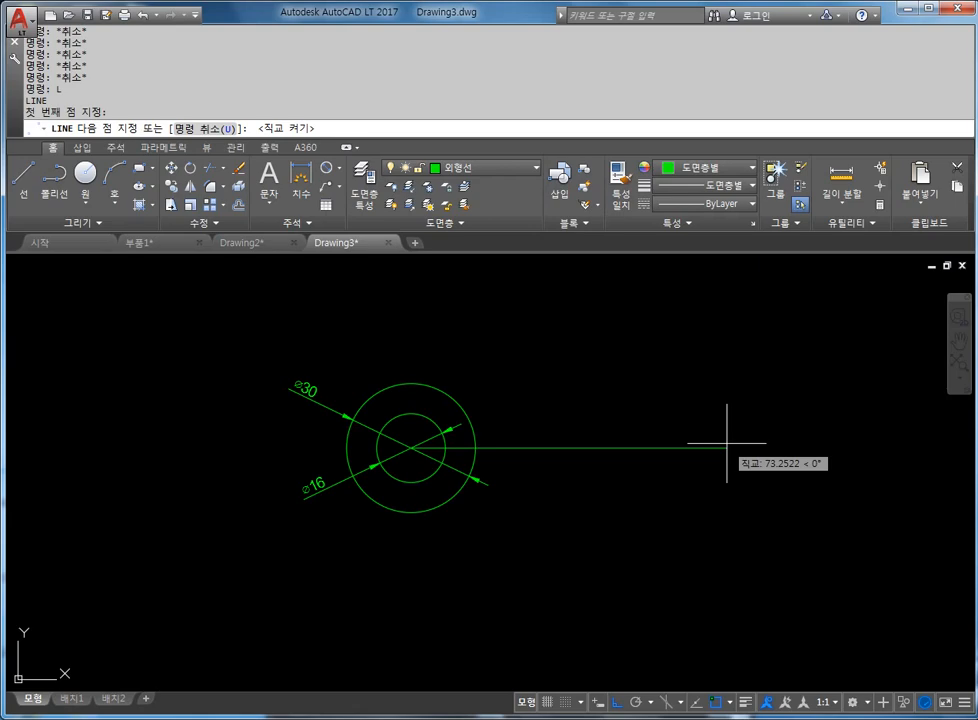
pyautogui.write('55')
pyautogui.press('Return')
pyautogui.press('Escape')
pyautogui.press('Escape')
pyautogui.moveTo(657, 408); pyautogui.dragTo(590, 528)
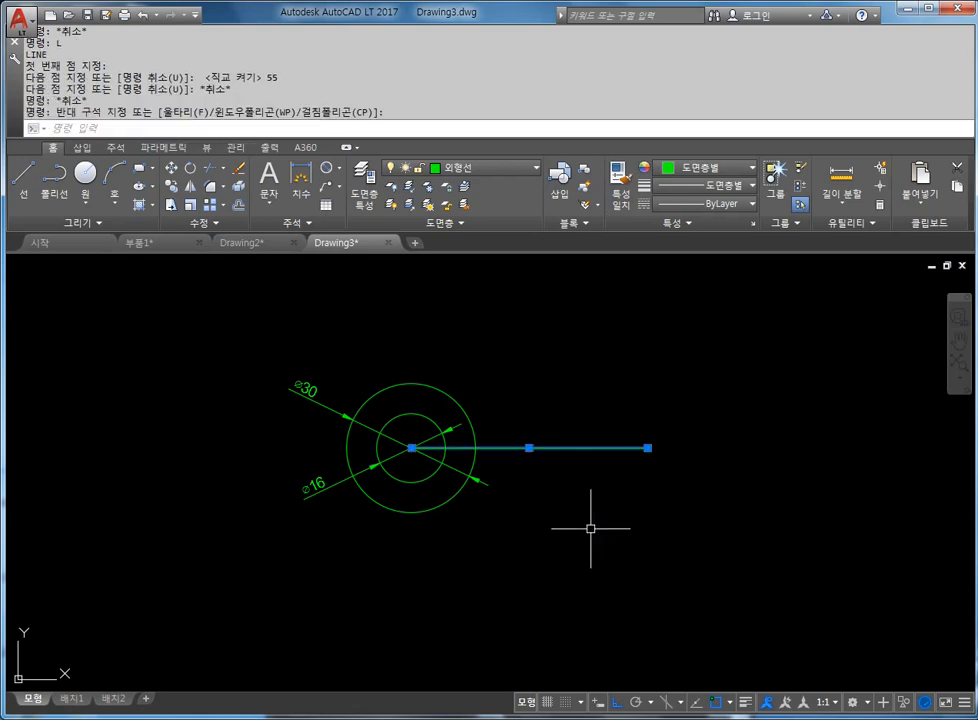
pyautogui.press('Escape')
pyautogui.press('Escape')
pyautogui.press('Escape')
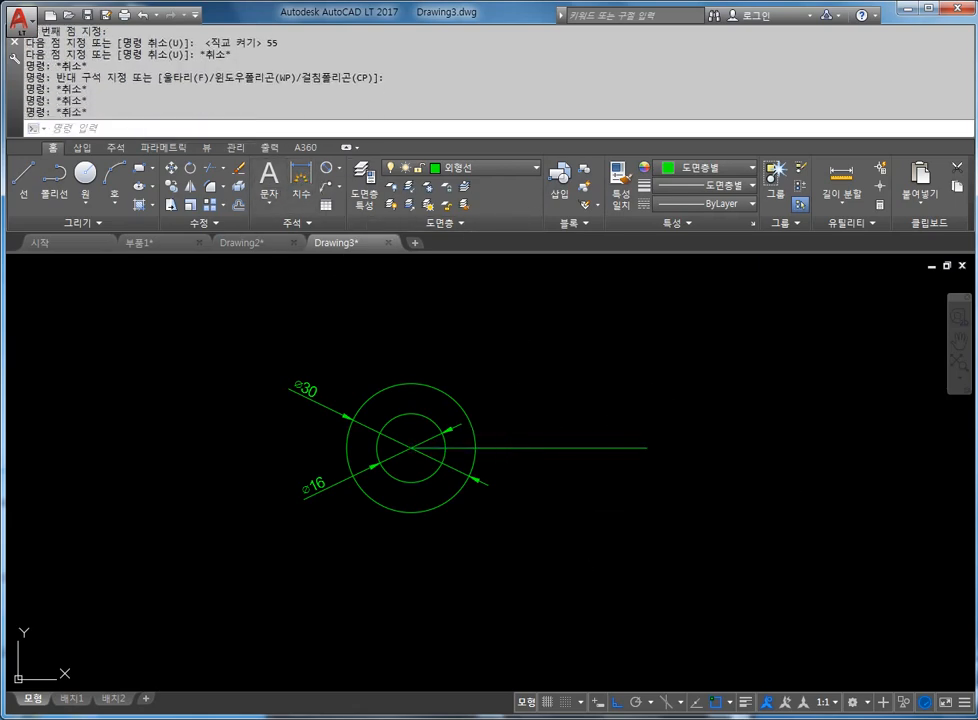
pyautogui.press('Escape')
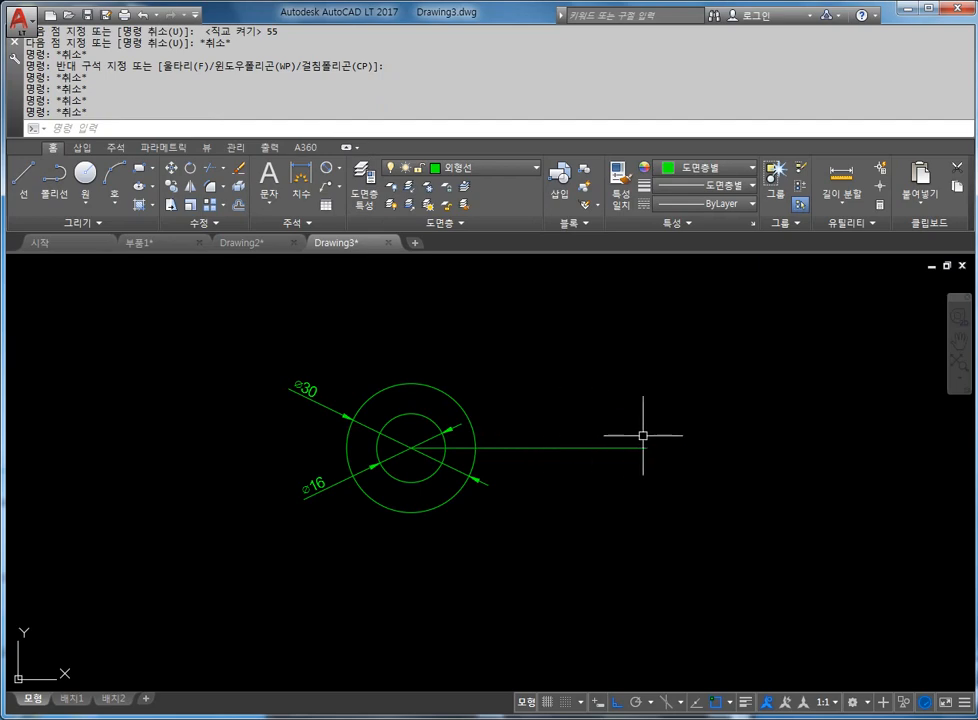
# - Draw a circle of radius 4 centred on the right end of the 55-long horizontal line
pyautogui.press('Escape')
pyautogui.write('c')
pyautogui.press('Return')
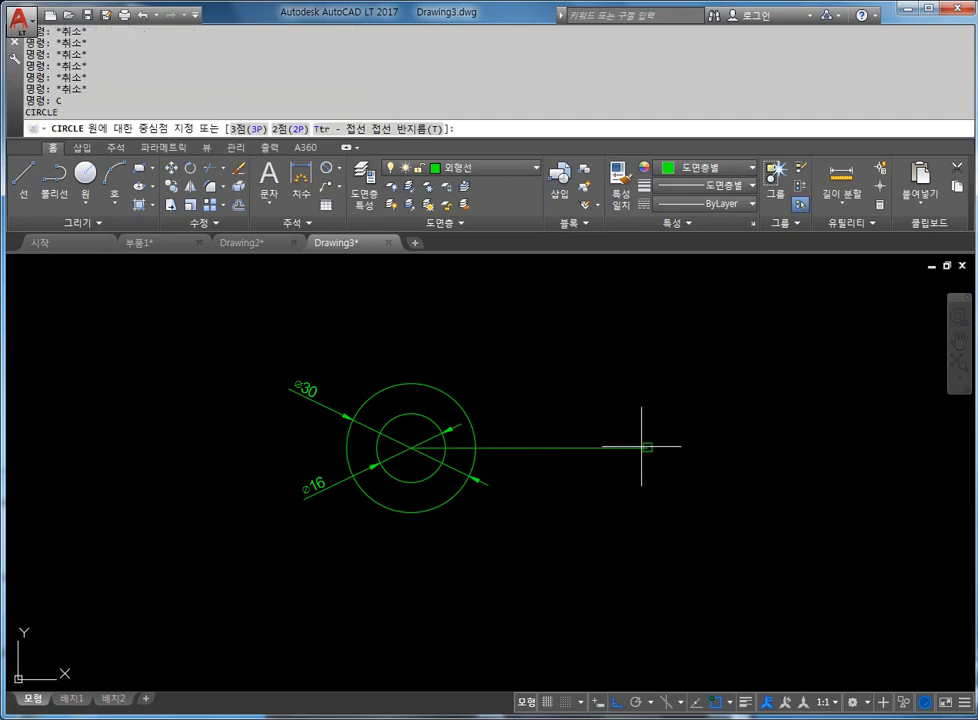
pyautogui.click(646, 447)
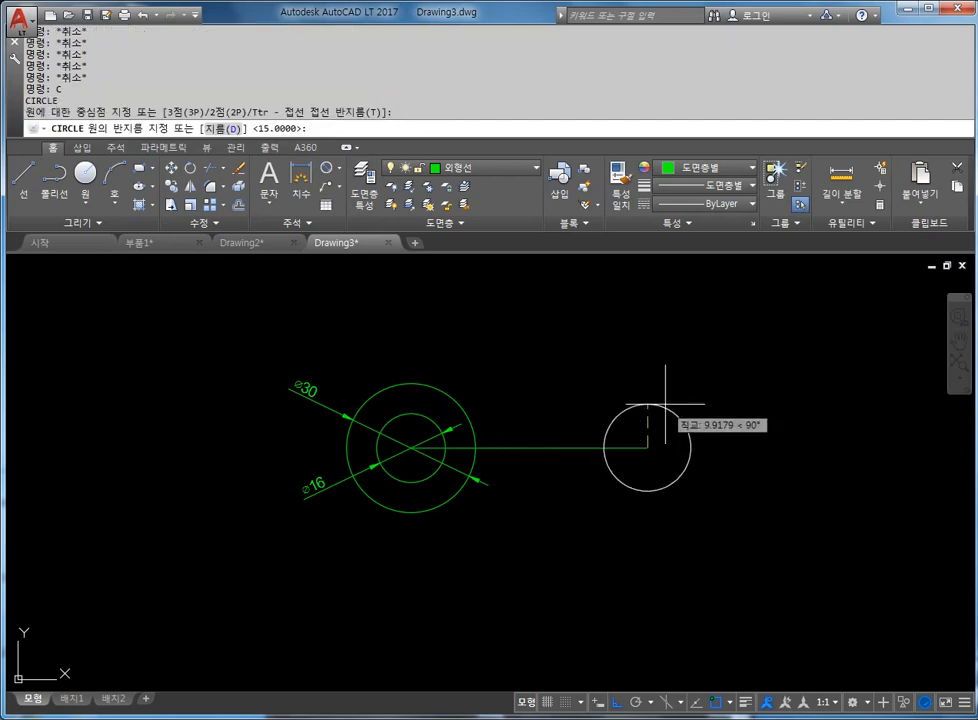
pyautogui.write('4')
pyautogui.press('Return')
# - Draw a concentric circle of radius 15 around the radius 4 circle at the horizontal line's right end
pyautogui.press('Return')
pyautogui.click(646, 447)
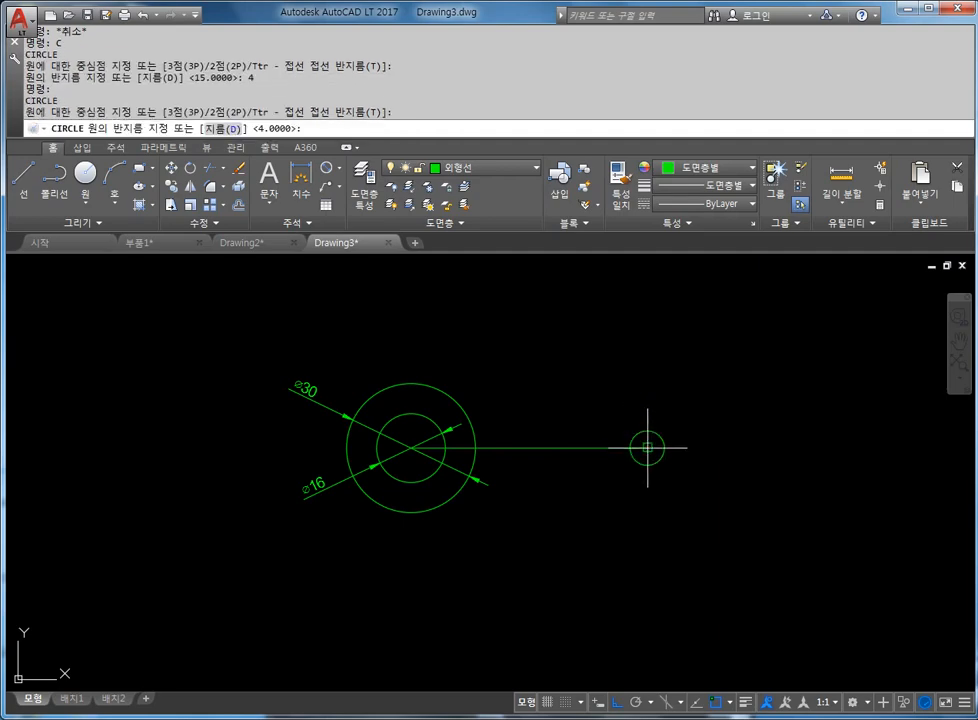
pyautogui.write('15')
pyautogui.press('Return')
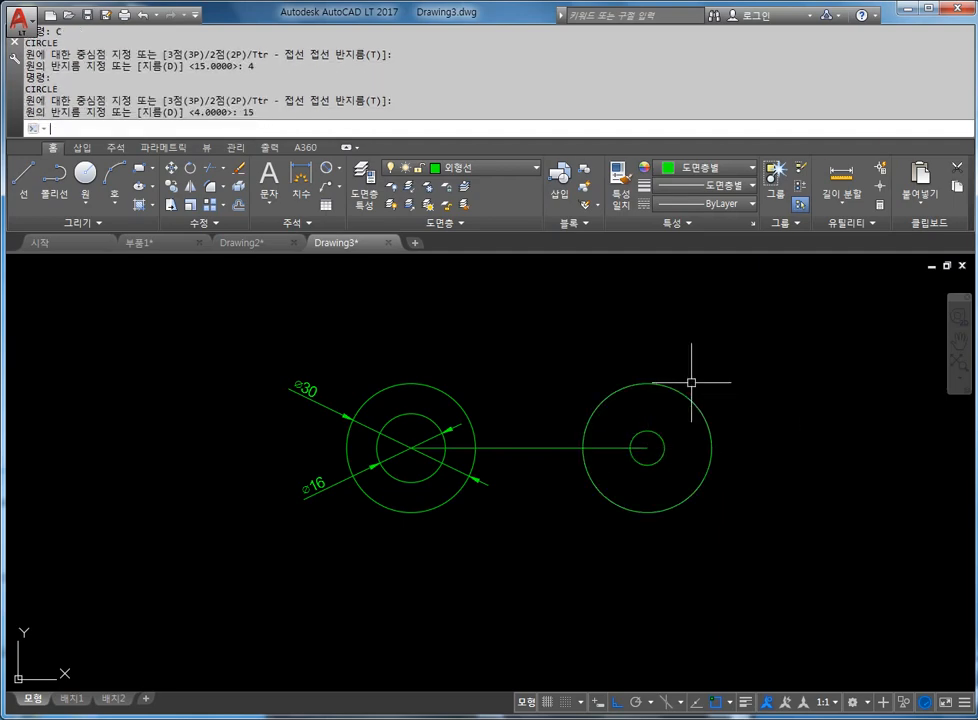
pyautogui.press('Escape')
pyautogui.press('Escape')
# - Erase both diameter dimensions from the left pair of circles
pyautogui.moveTo(714, 410); pyautogui.dragTo(681, 428, button='middle')
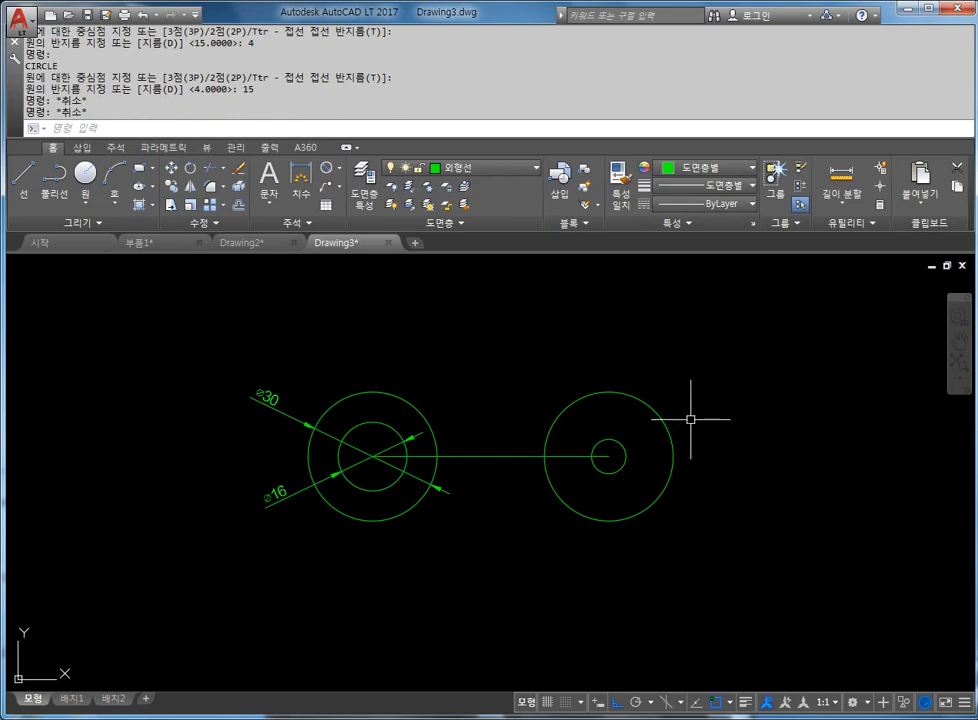
pyautogui.click(297, 386)
pyautogui.click(231, 550)
pyautogui.press('Delete')
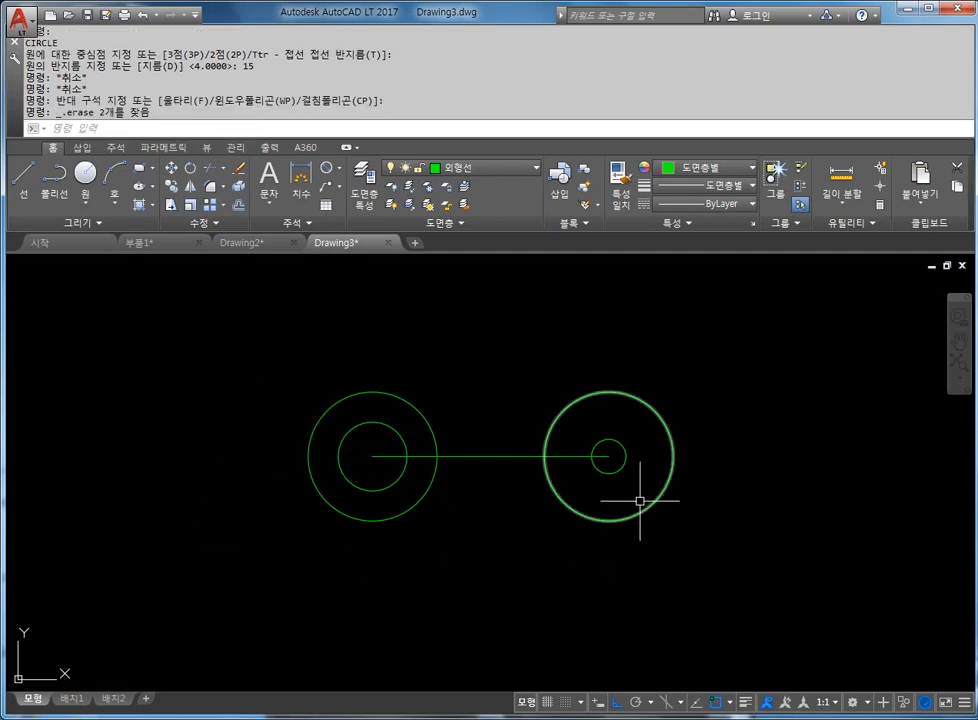
pyautogui.moveTo(610, 474); pyautogui.dragTo(620, 445, button='middle')
pyautogui.press('Escape')
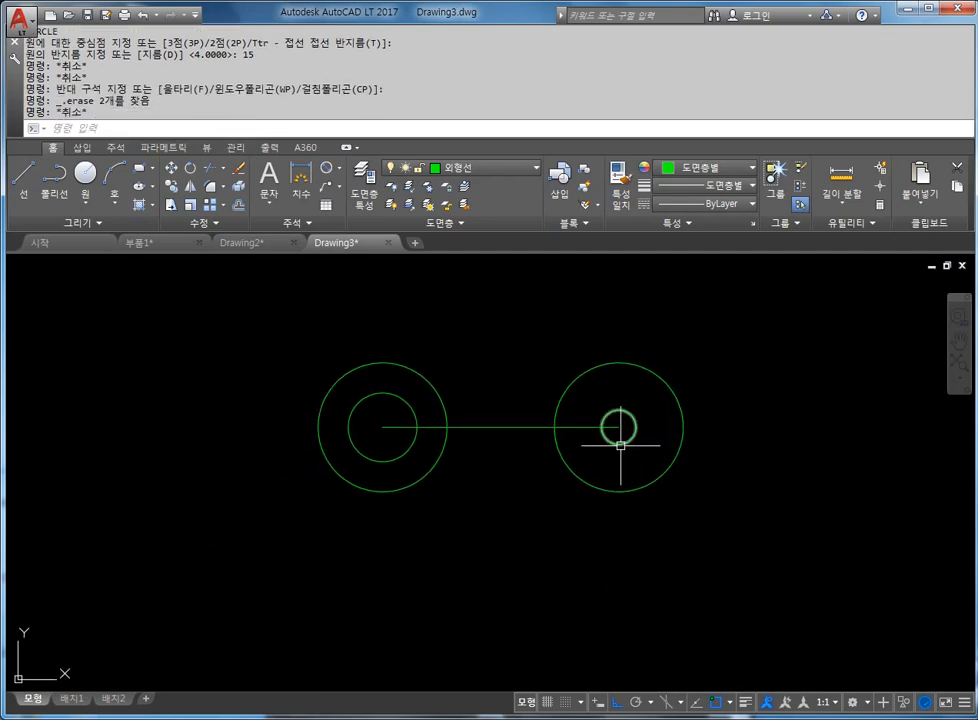
# - Draw a horizontal line from the bottom quadrant of the left outer circle to the bottom of the right outer circle
pyautogui.press('Escape')
pyautogui.press('Escape')
pyautogui.press('Escape')
pyautogui.press('Escape')
pyautogui.press('Escape')
pyautogui.press('Escape')
pyautogui.press('Escape')
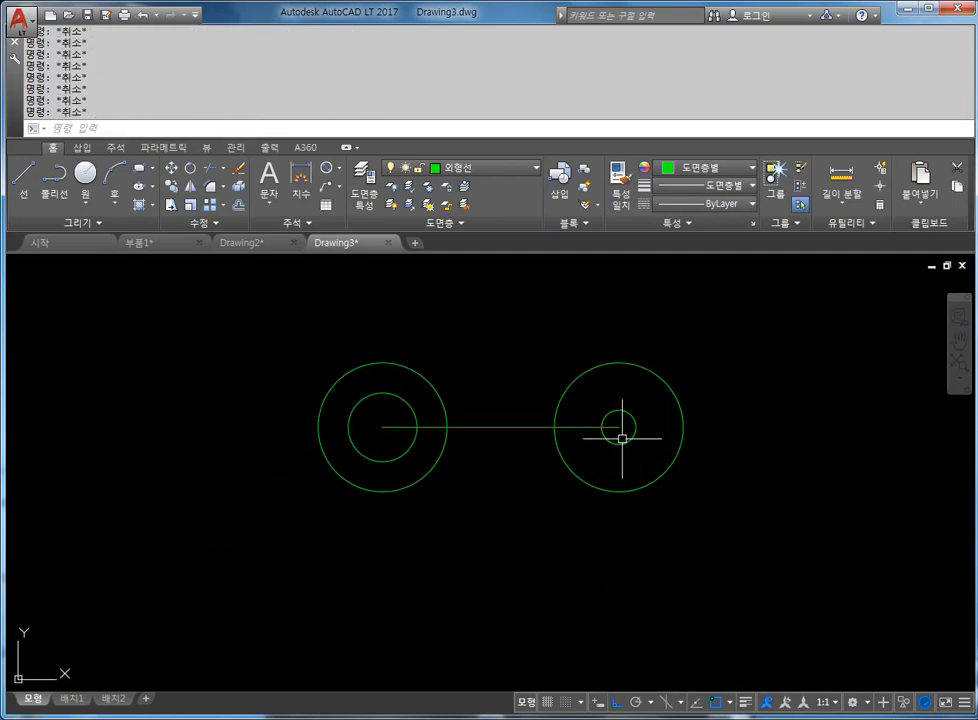
pyautogui.write('l')
pyautogui.press('Return')
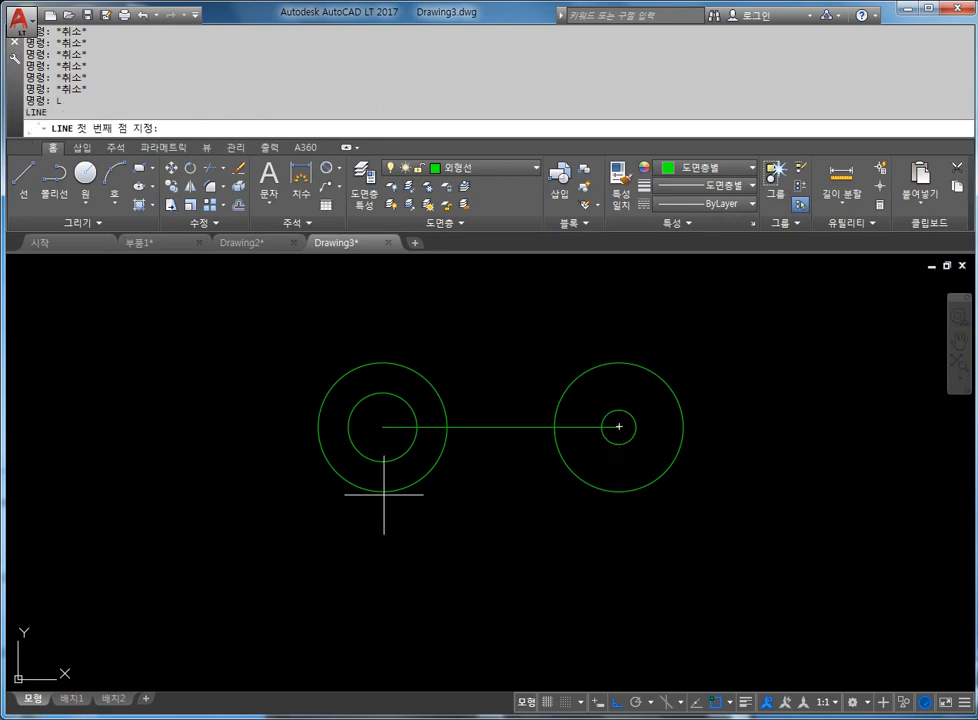
pyautogui.click(383, 491)
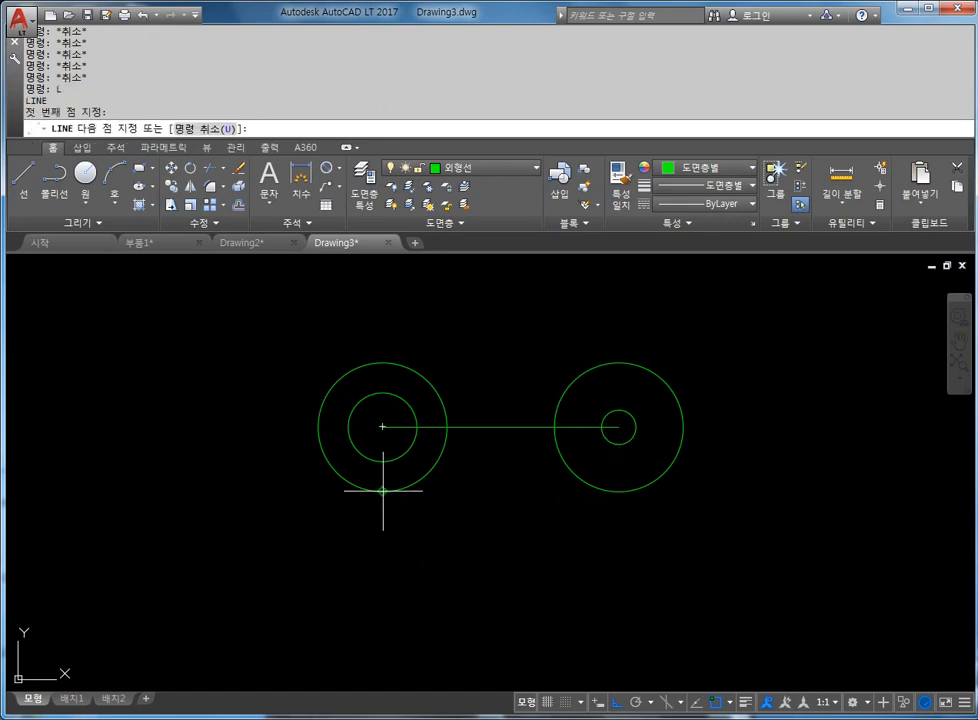
pyautogui.click(627, 492)
pyautogui.press('Escape')
pyautogui.press('Escape')
# - Change the colour of the line joining the two circle centres to red (빨간색)
pyautogui.moveTo(576, 472); pyautogui.dragTo(552, 490, button='middle')
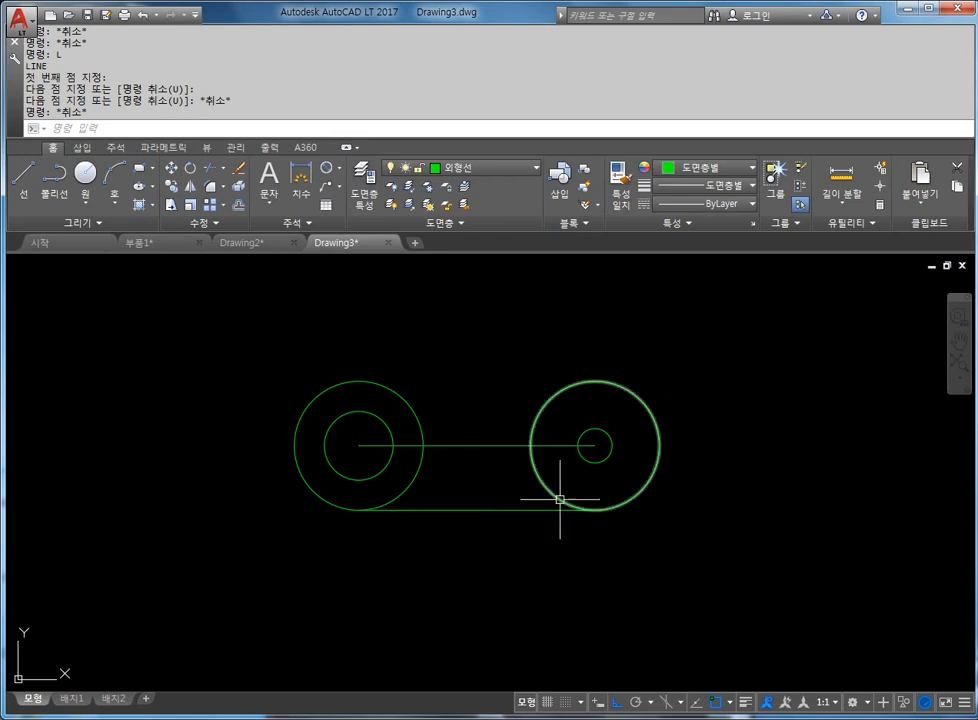
pyautogui.click(496, 404)
pyautogui.click(465, 476)
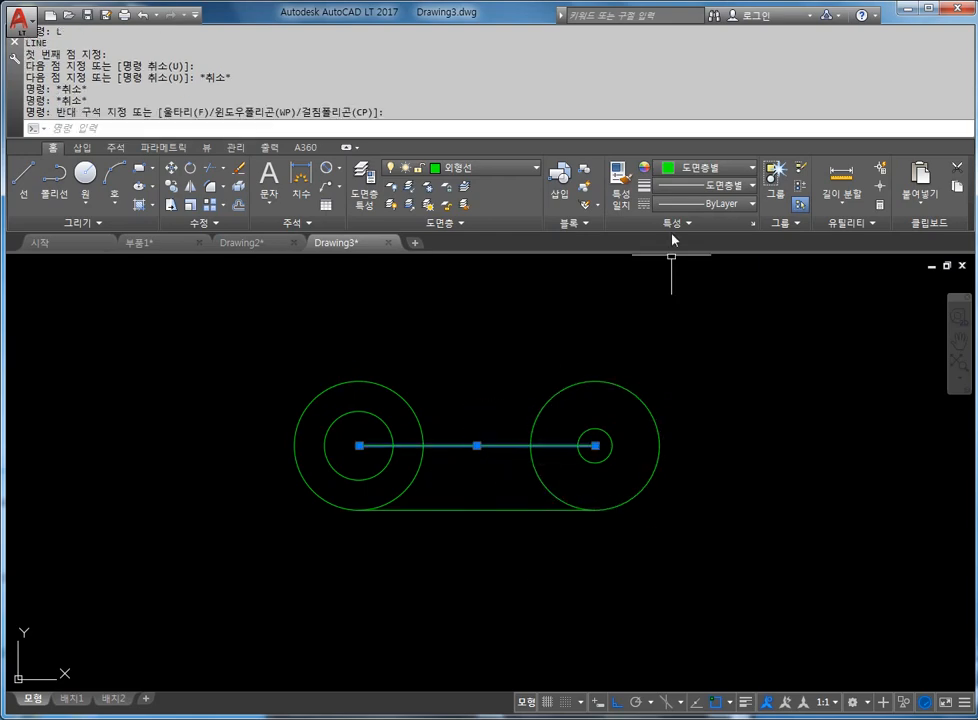
pyautogui.click(695, 167)
pyautogui.click(661, 320)
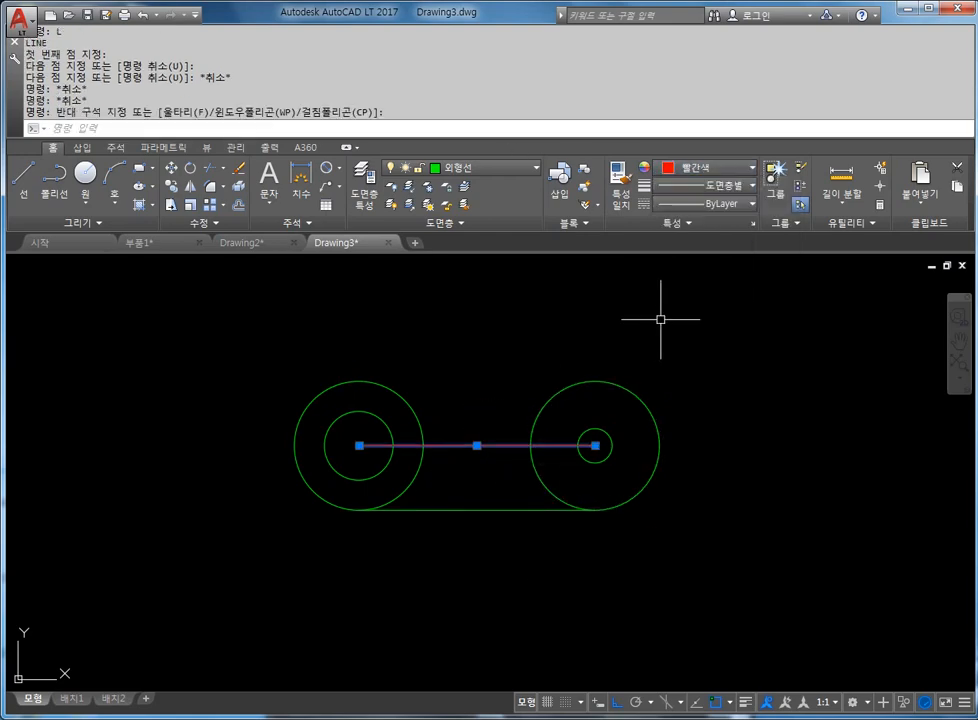
pyautogui.press('Escape')
pyautogui.press('Escape')
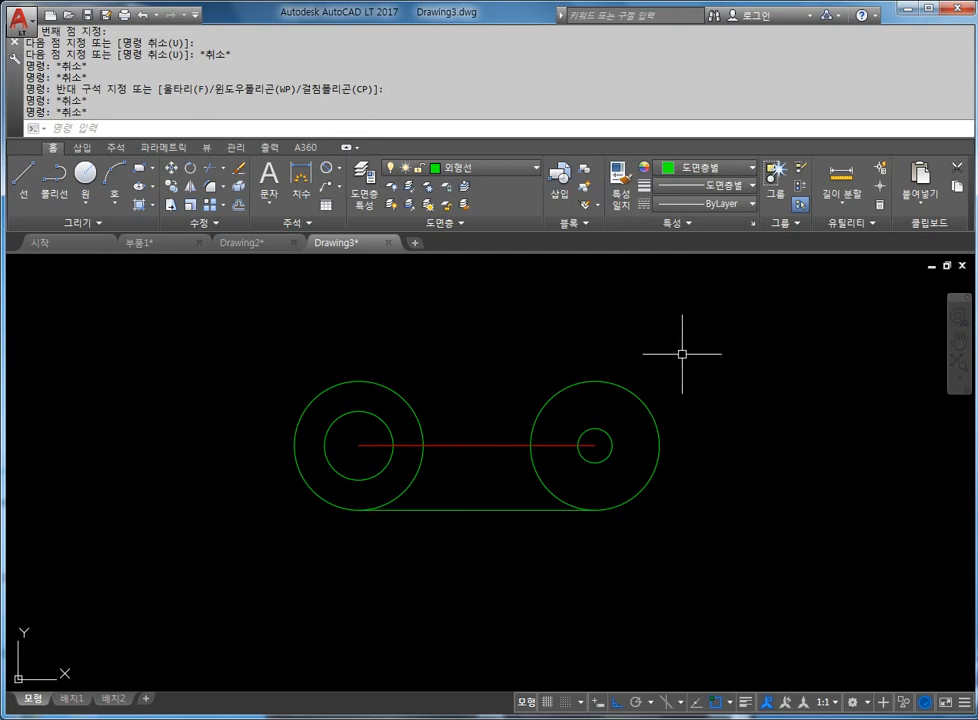
pyautogui.moveTo(699, 383); pyautogui.dragTo(675, 417, button='middle')
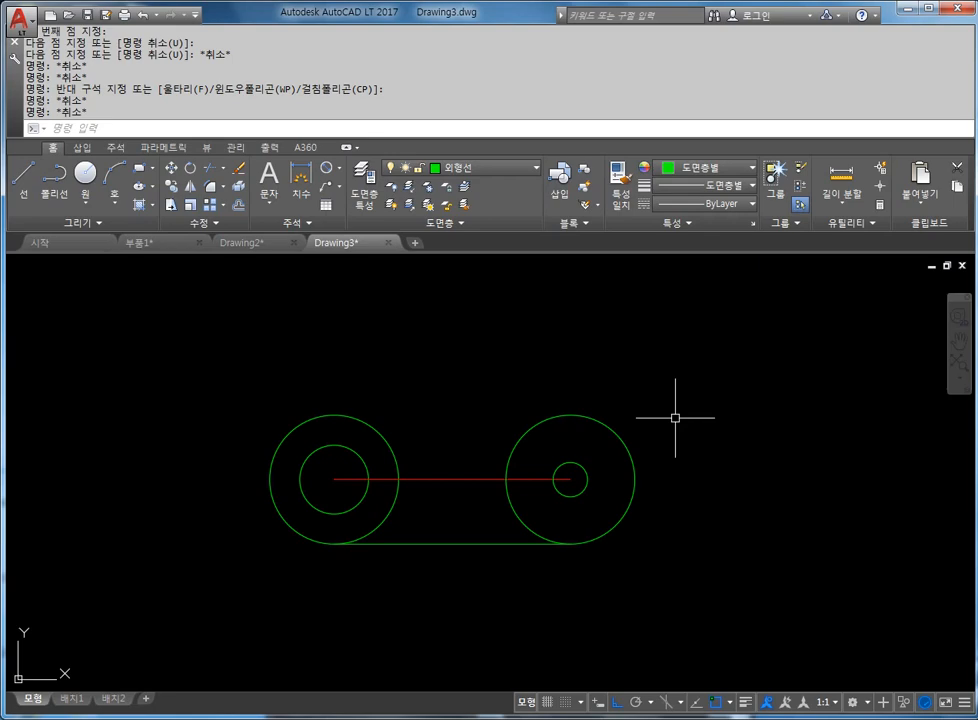
pyautogui.press('Escape')
pyautogui.press('Escape')
pyautogui.press('Escape')
pyautogui.press('Escape')
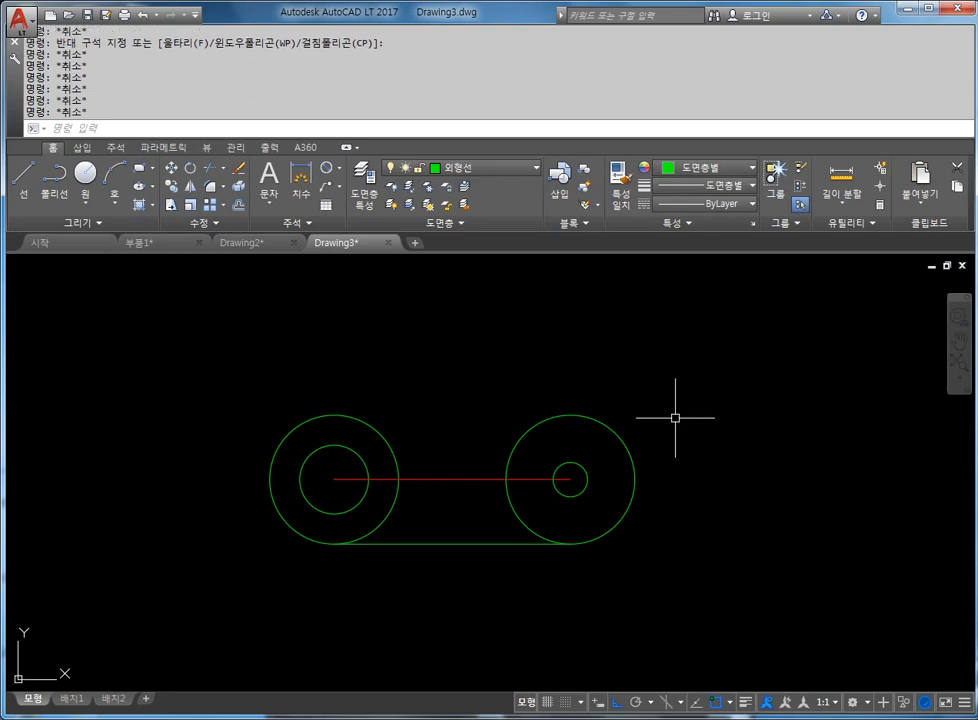
pyautogui.write('l')
pyautogui.press('Return')
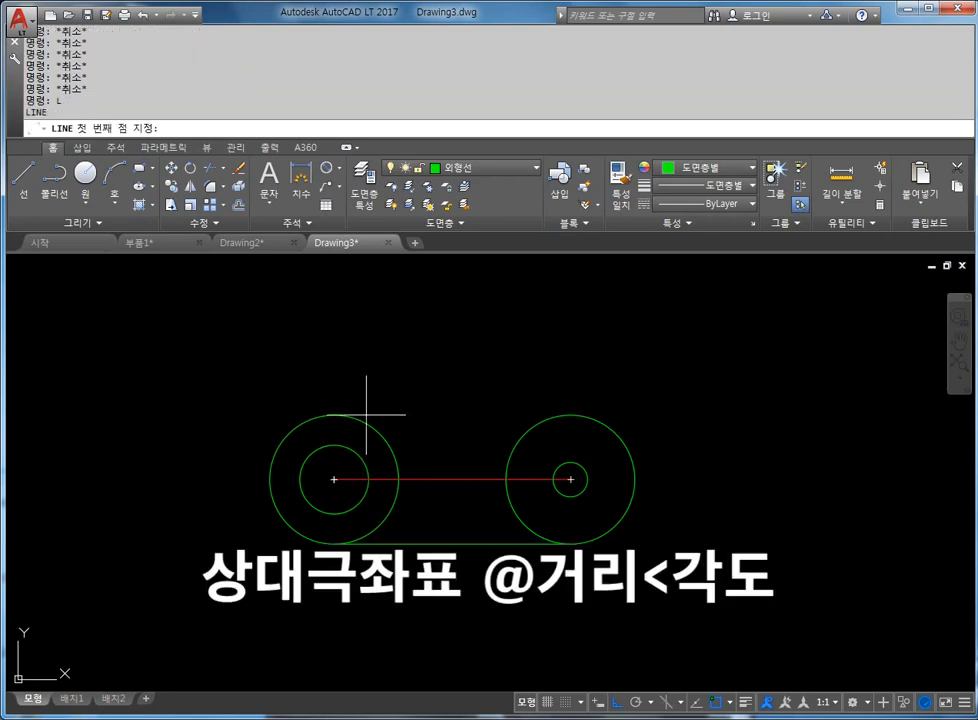
pyautogui.click(334, 480)
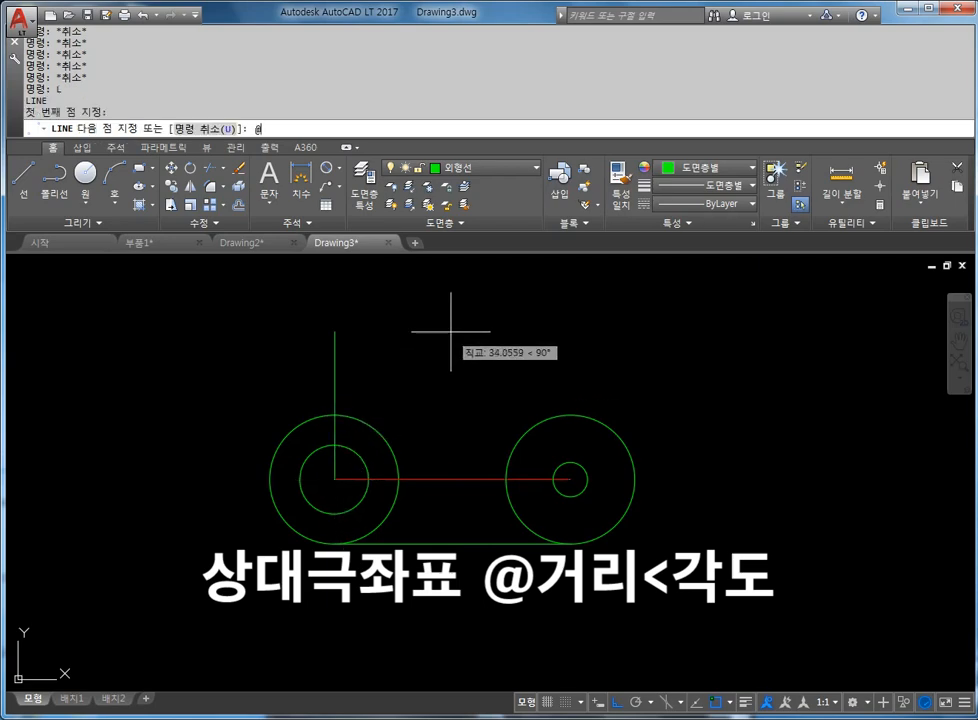
pyautogui.write('@60')
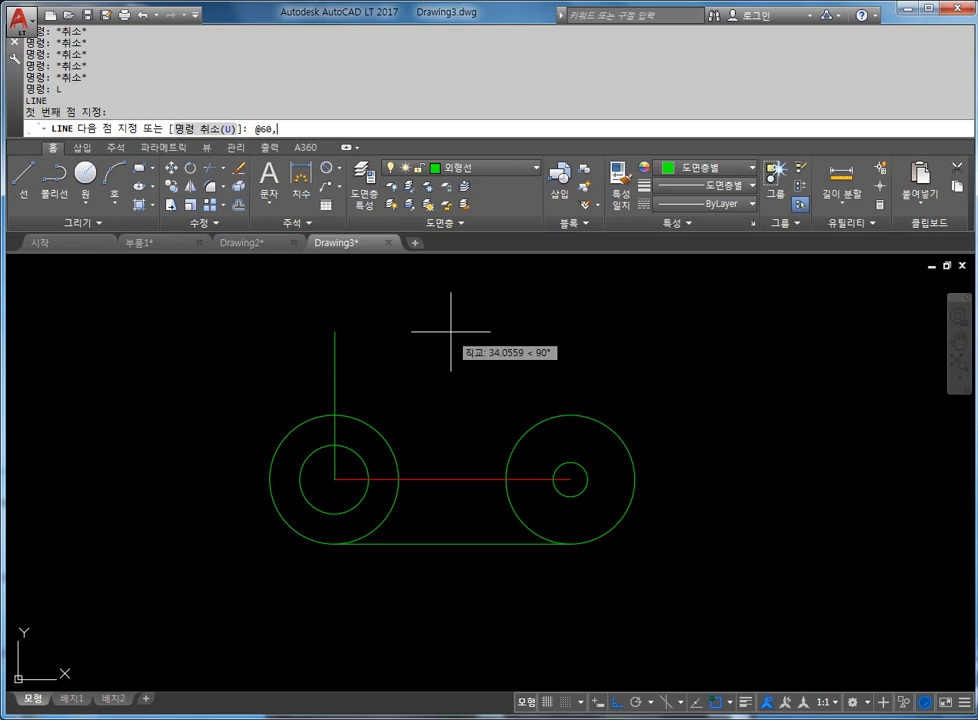
pyautogui.write(',60')
pyautogui.press('Return')
pyautogui.press('Escape')
pyautogui.scroll(-2, 491, 356)
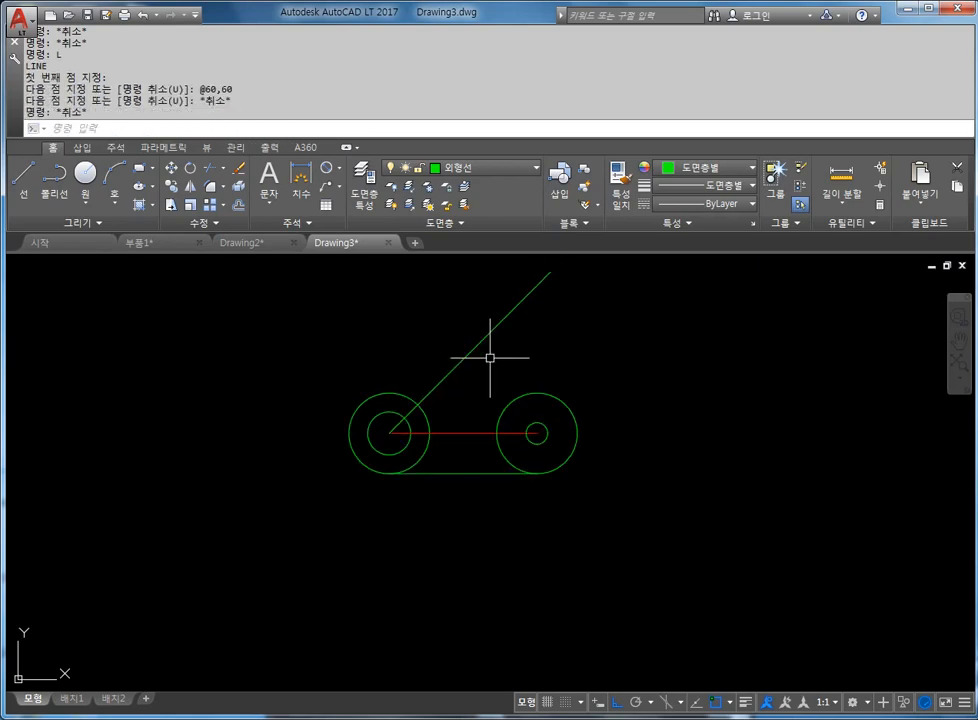
pyautogui.press('Escape')
pyautogui.press('Escape')
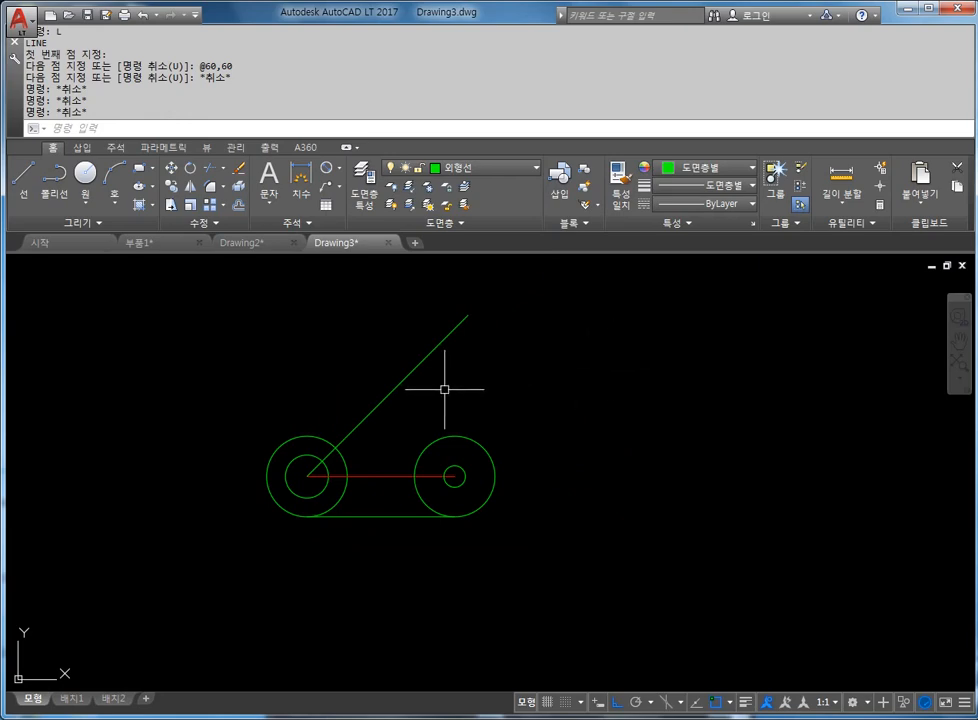
pyautogui.press('Escape')
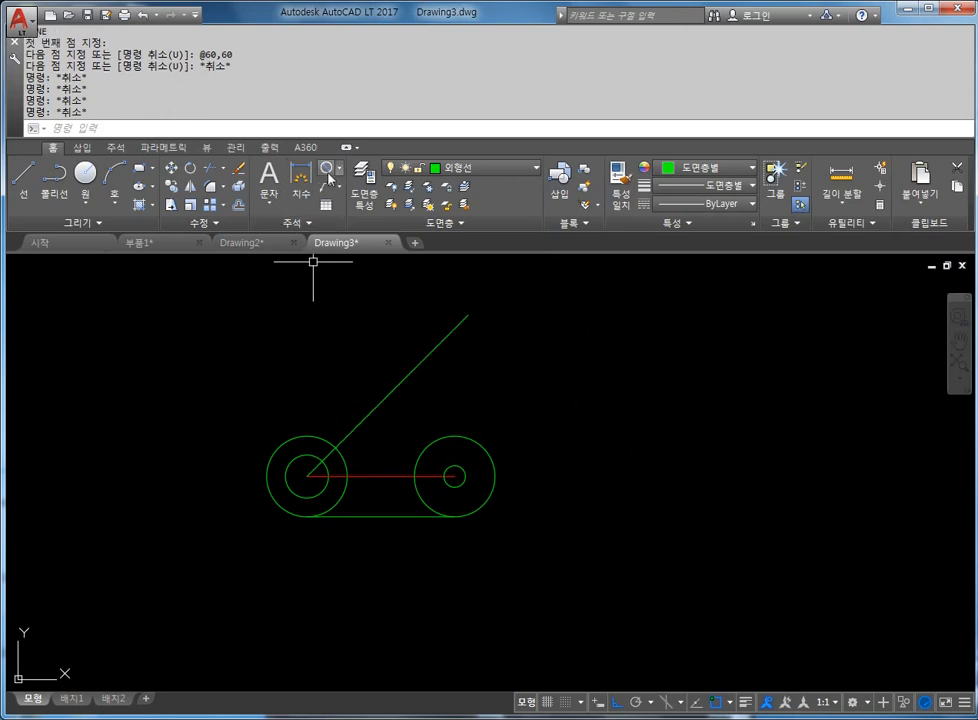
# - Check the diagonal line's length with an aligned dimension between its endpoints, without placing the dimension
pyautogui.click(339, 170)
pyautogui.click(335, 222)
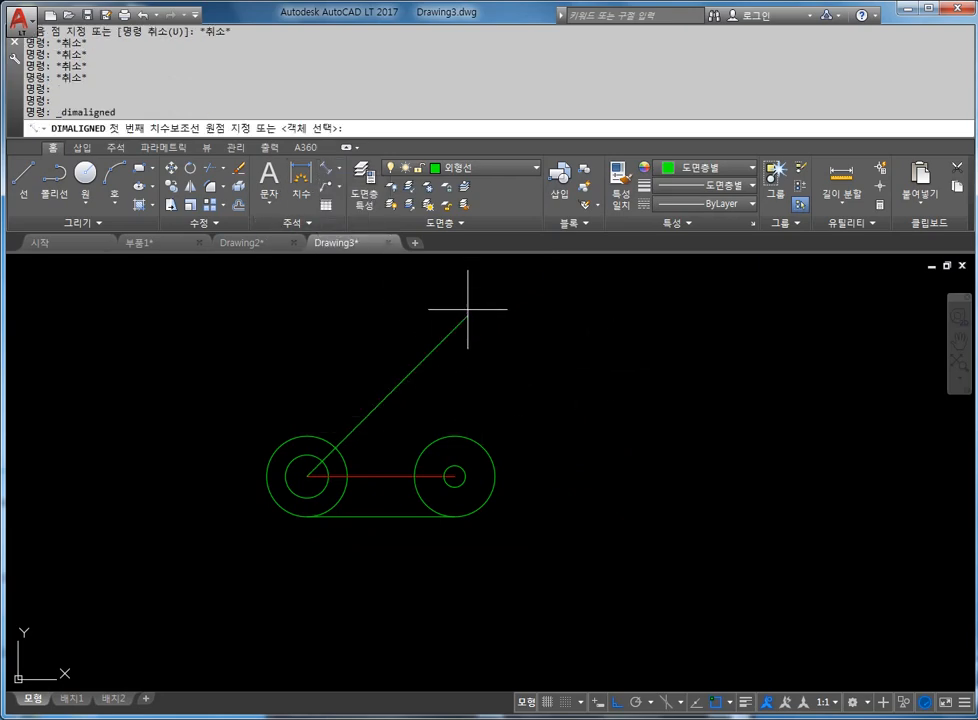
pyautogui.click(468, 315)
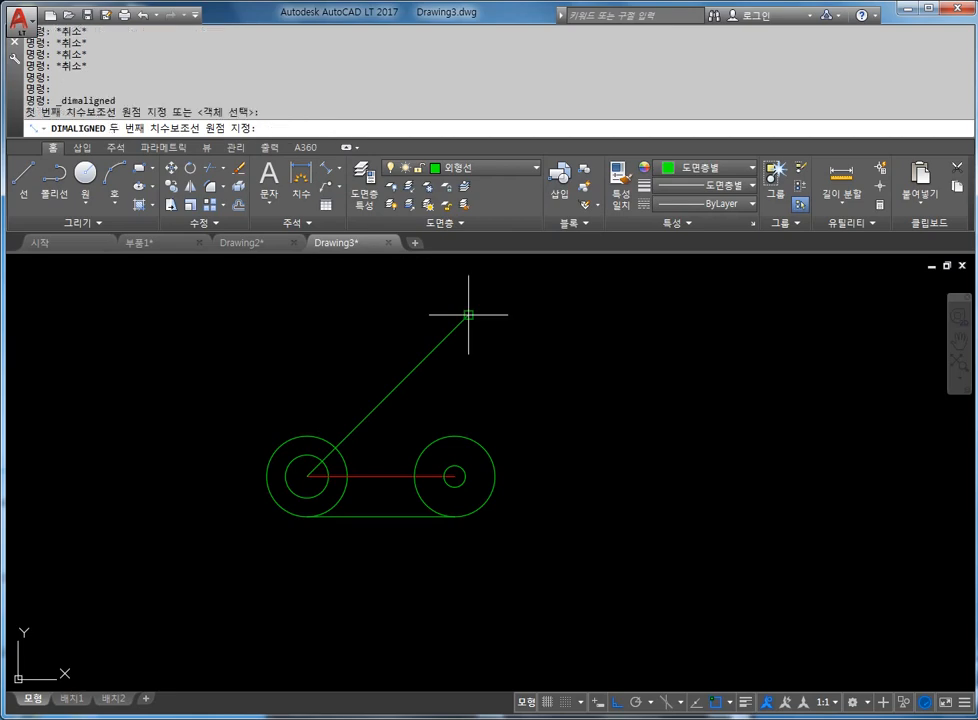
pyautogui.click(308, 475)
pyautogui.press('Escape')
# - Erase the diagonal line that starts at the left circles' centre
pyautogui.click(407, 382)
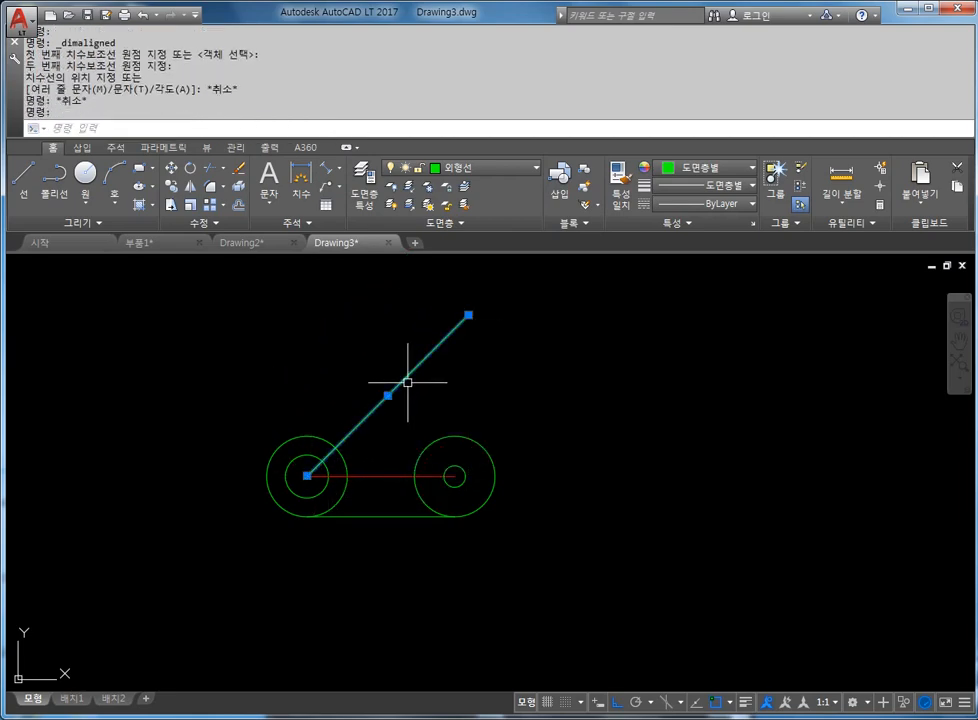
pyautogui.press('Delete')
pyautogui.press('Escape')
pyautogui.press('Escape')
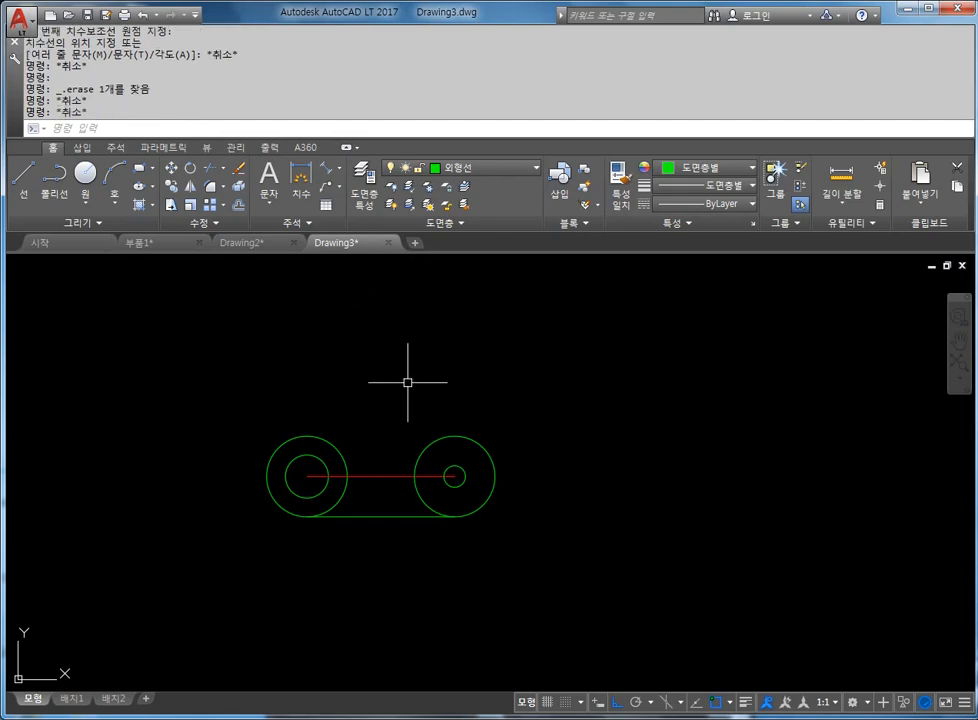
pyautogui.press('Escape')
pyautogui.write('l')
pyautogui.press('Return')
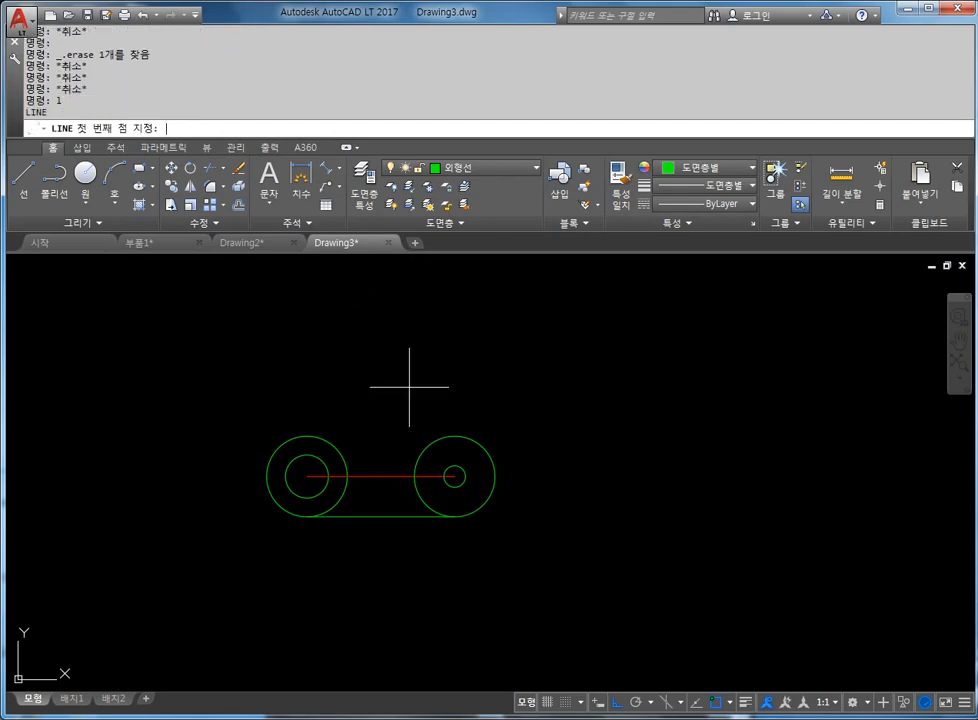
pyautogui.click(307, 476)
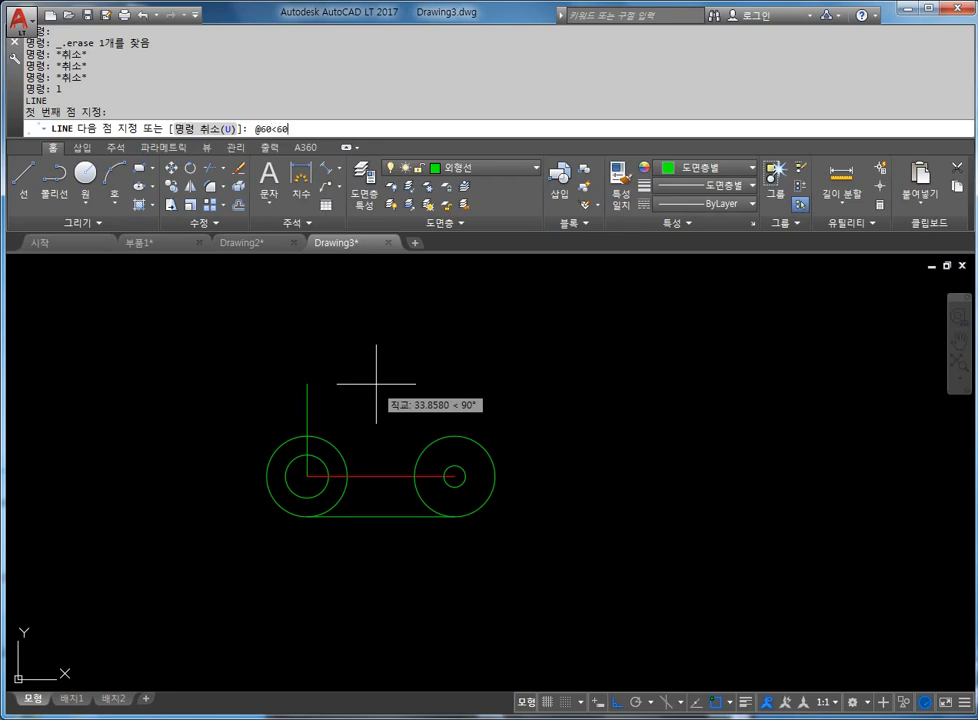
pyautogui.press('Return')
pyautogui.press('Escape')
pyautogui.press('Escape')
pyautogui.press('Escape')
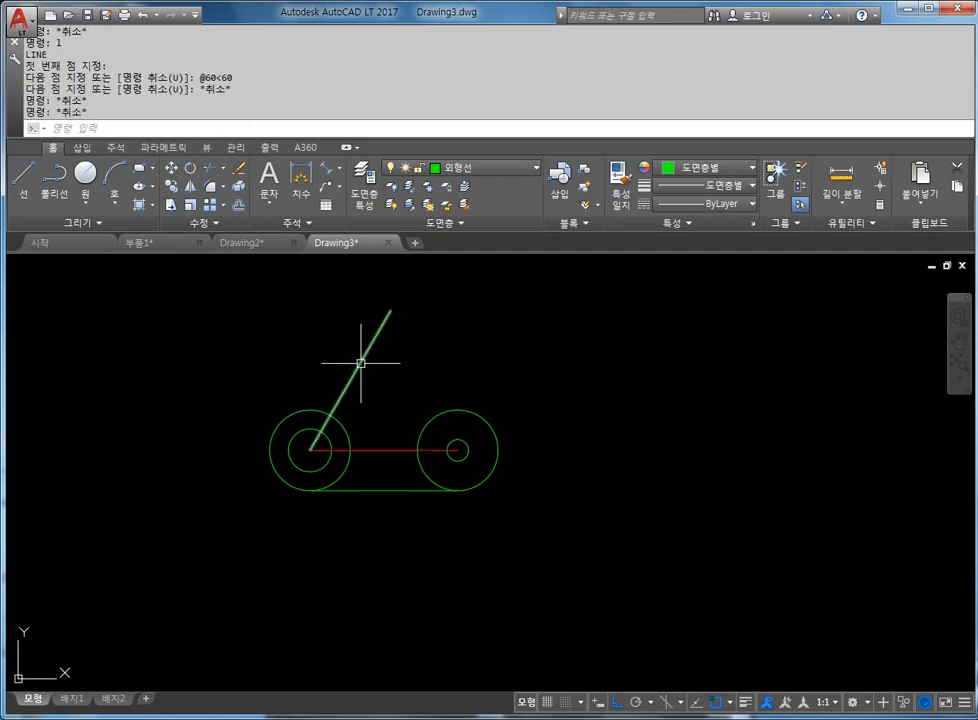
pyautogui.scroll(2, 361, 363)
pyautogui.press('Escape')
pyautogui.press('Escape')
pyautogui.press('Escape')
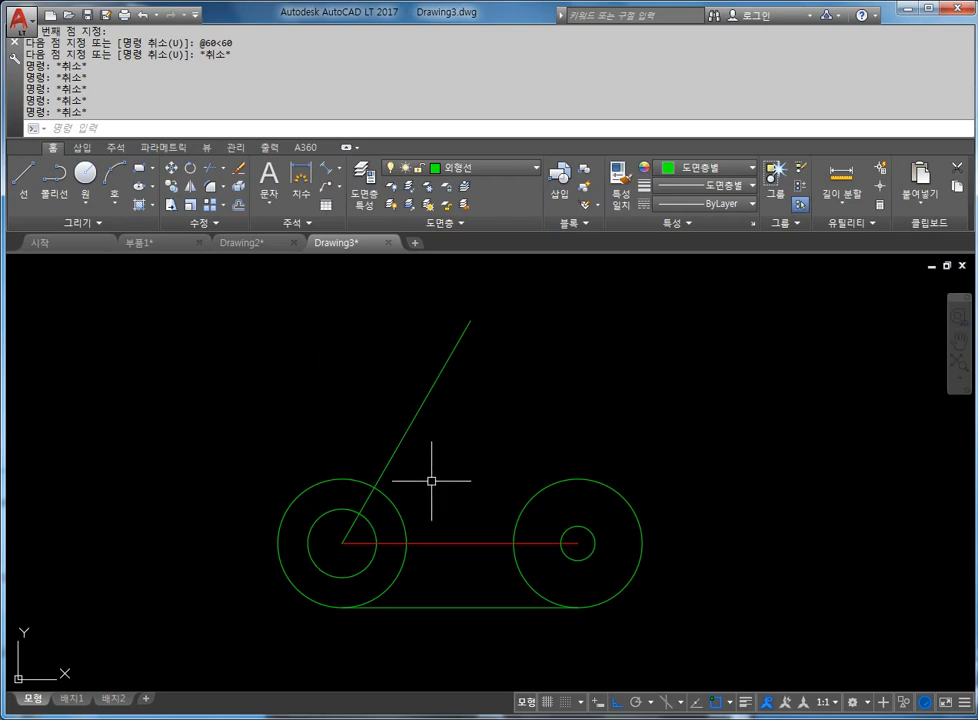
# - Create a multiline text box to the right of the 60° line, with text height 5.5 and yellow colour
pyautogui.moveTo(547, 397); pyautogui.dragTo(509, 430, button='middle')
pyautogui.moveTo(565, 443); pyautogui.dragTo(512, 430, button='middle')
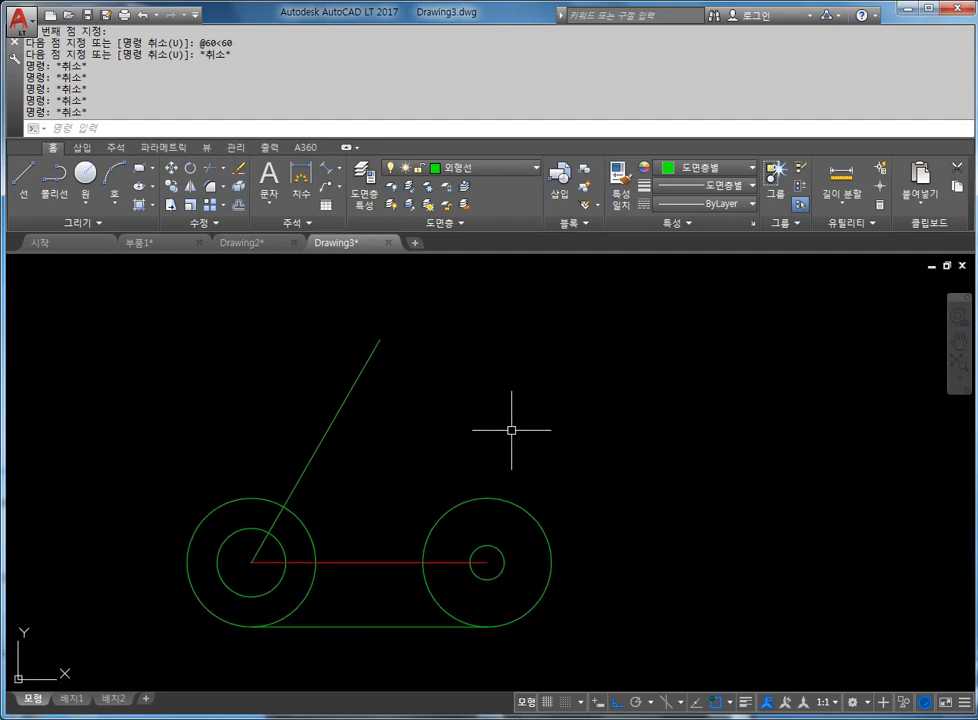
pyautogui.press('Escape')
pyautogui.press('Escape')
pyautogui.write('mt')
pyautogui.press('Return')
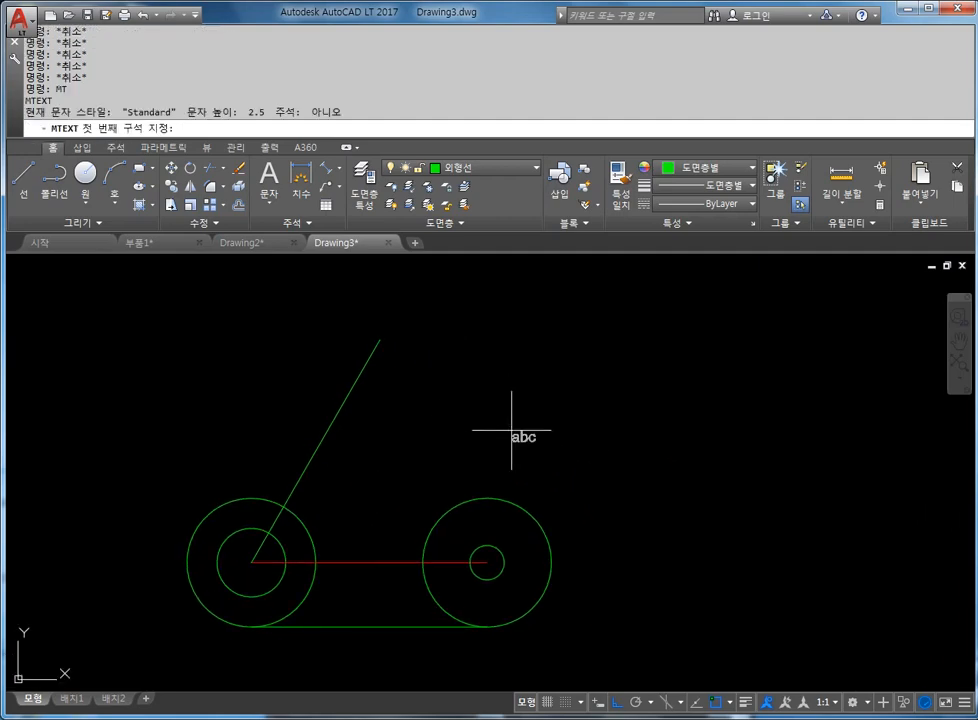
pyautogui.click(535, 323)
pyautogui.click(754, 506)
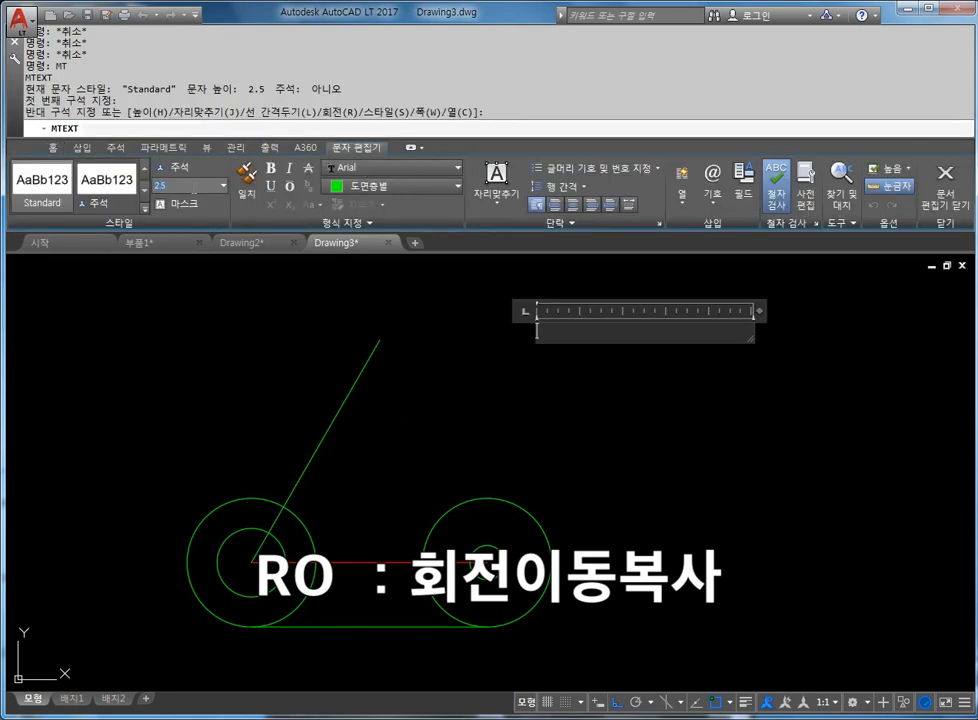
pyautogui.click(379, 187)
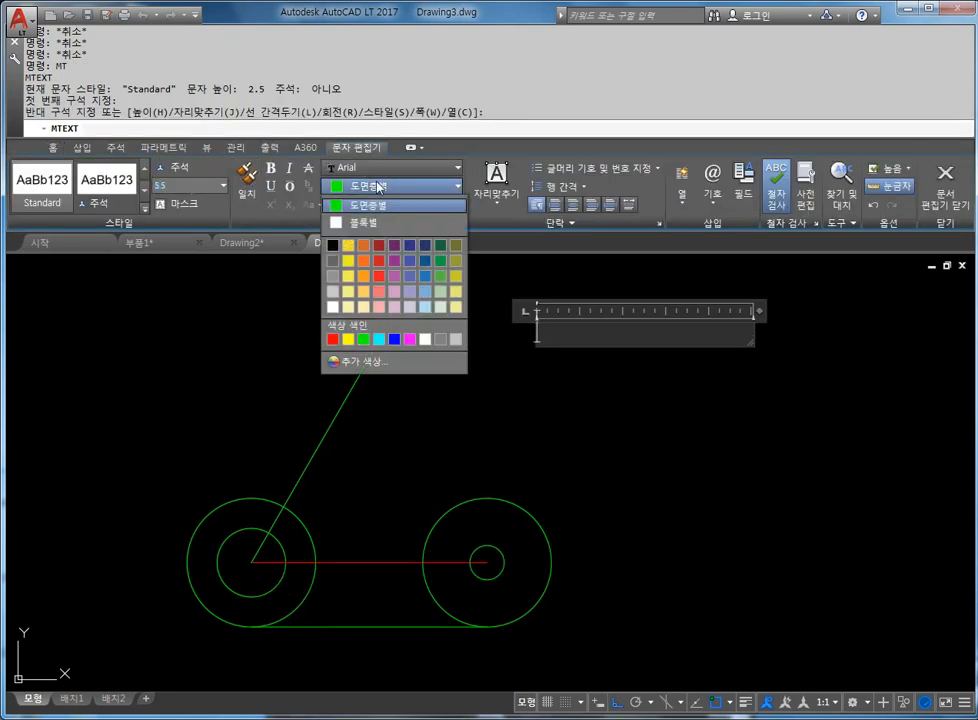
pyautogui.click(348, 340)
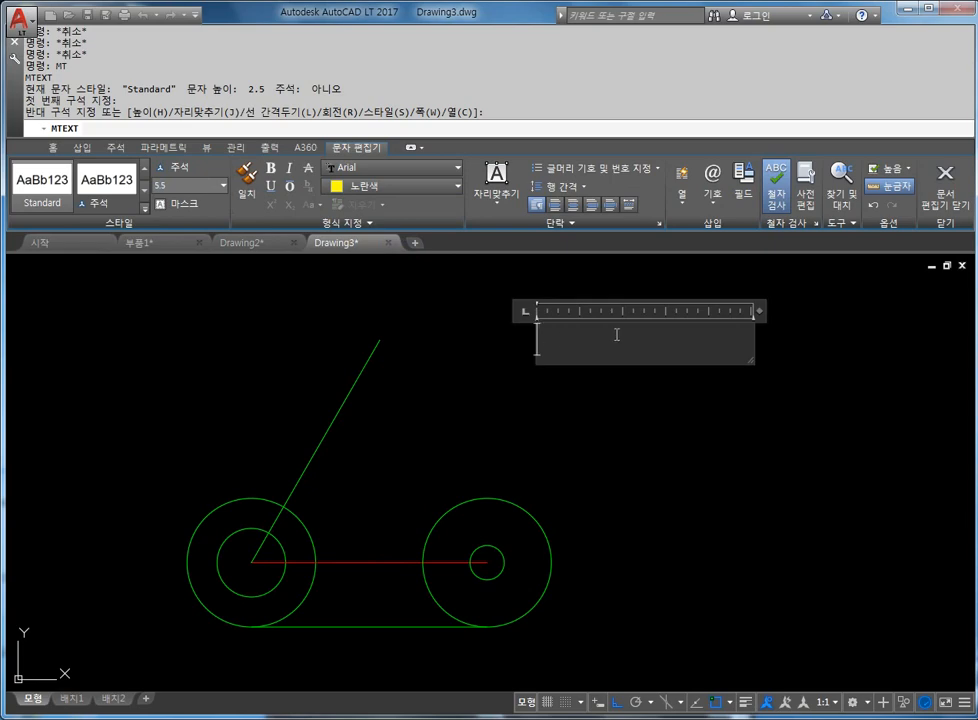
# - Enter the note "ro : 회전이동복사" and widen its text box to about 67 so it fits on one line
pyautogui.write('ro 회전')
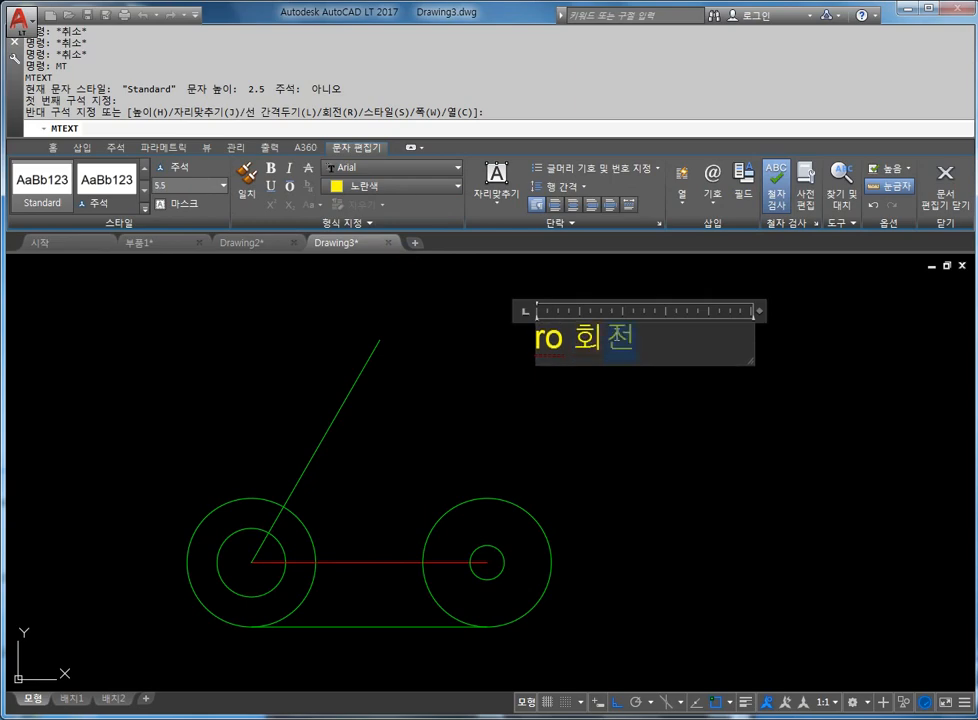
pyautogui.write('이동복사')
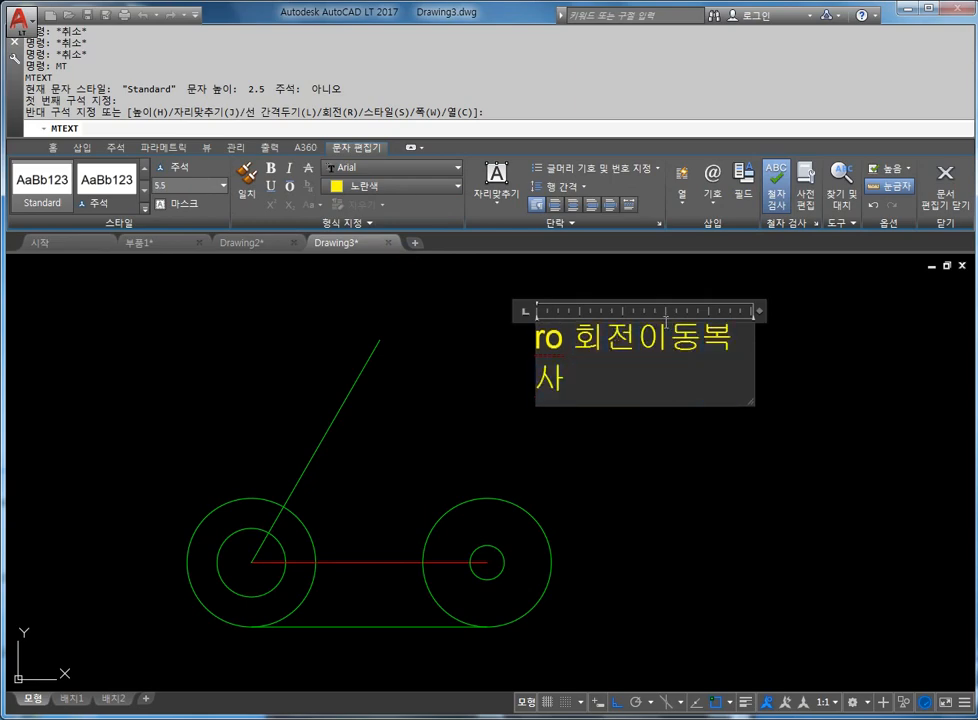
pyautogui.moveTo(762, 312); pyautogui.dragTo(830, 311)
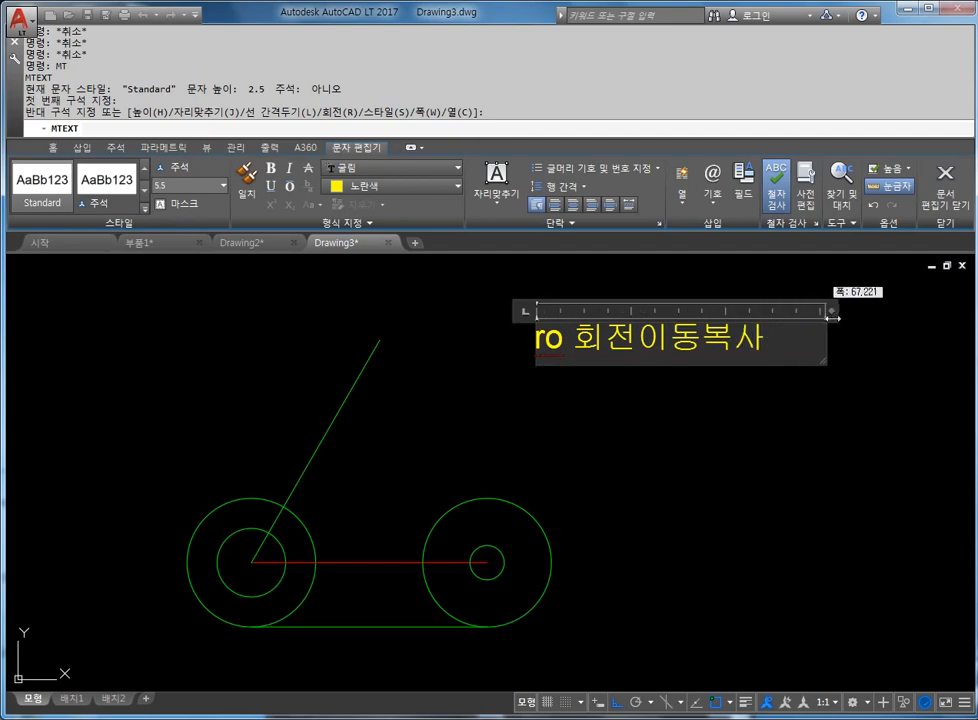
pyautogui.click(622, 367)
pyautogui.doubleClick(574, 343)
pyautogui.click(573, 344)
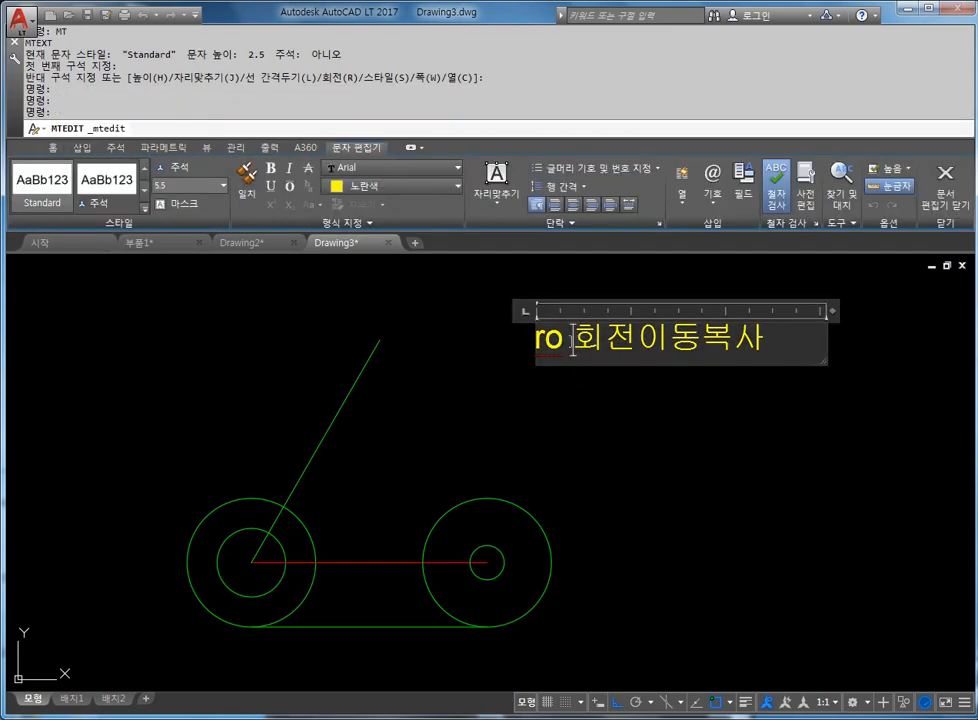
pyautogui.write(':')
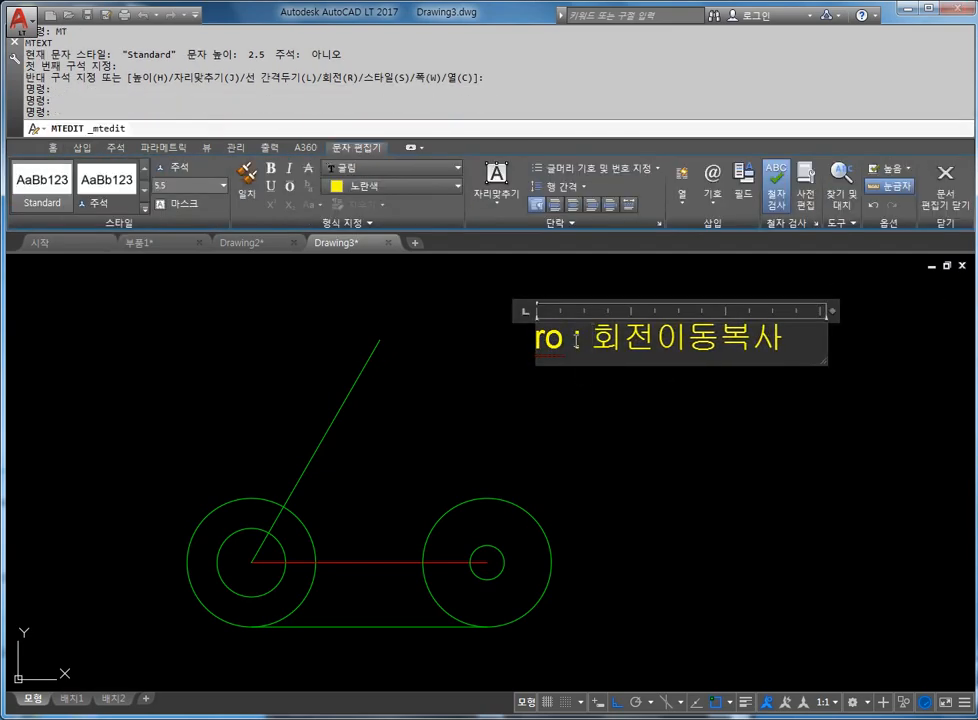
pyautogui.click(631, 447)
pyautogui.moveTo(631, 447); pyautogui.dragTo(669, 421, button='middle')
pyautogui.press('Escape')
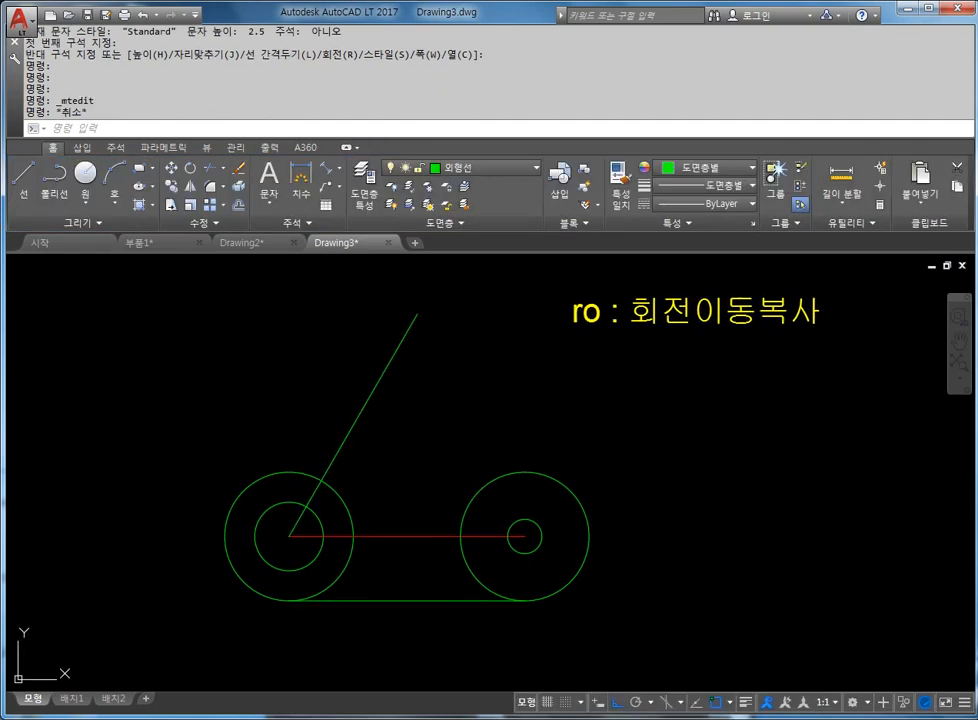
# - Add the line "반시계방향 +값적용" below the note's title after a blank line, widening the text box to fit it
pyautogui.doubleClick(694, 308)
pyautogui.press('Return')
pyautogui.press('Return')
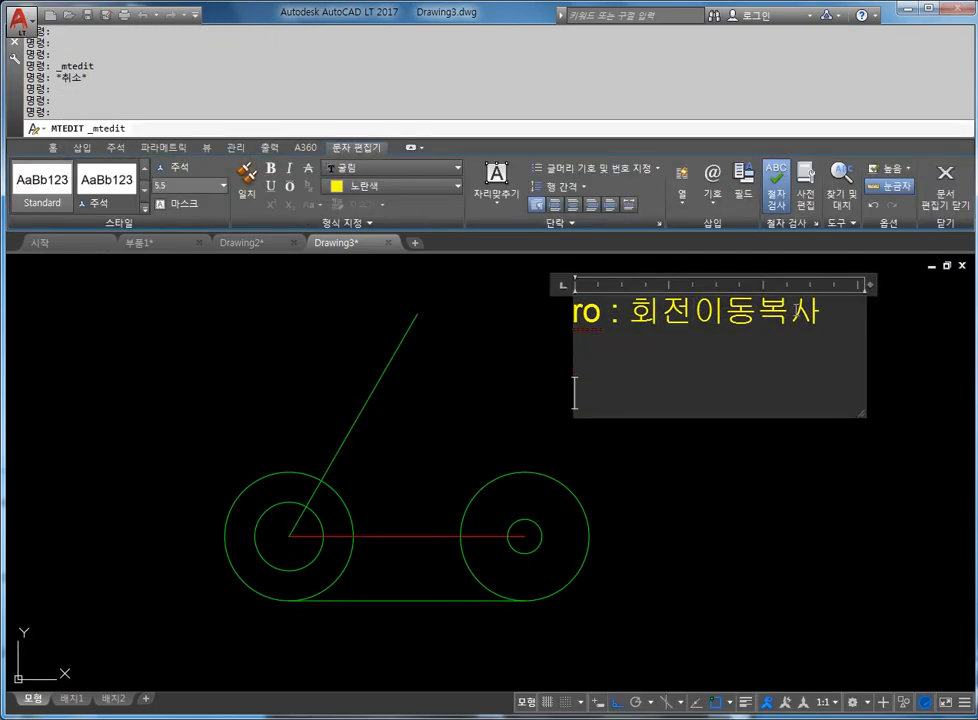
pyautogui.write('반시계방향 ')
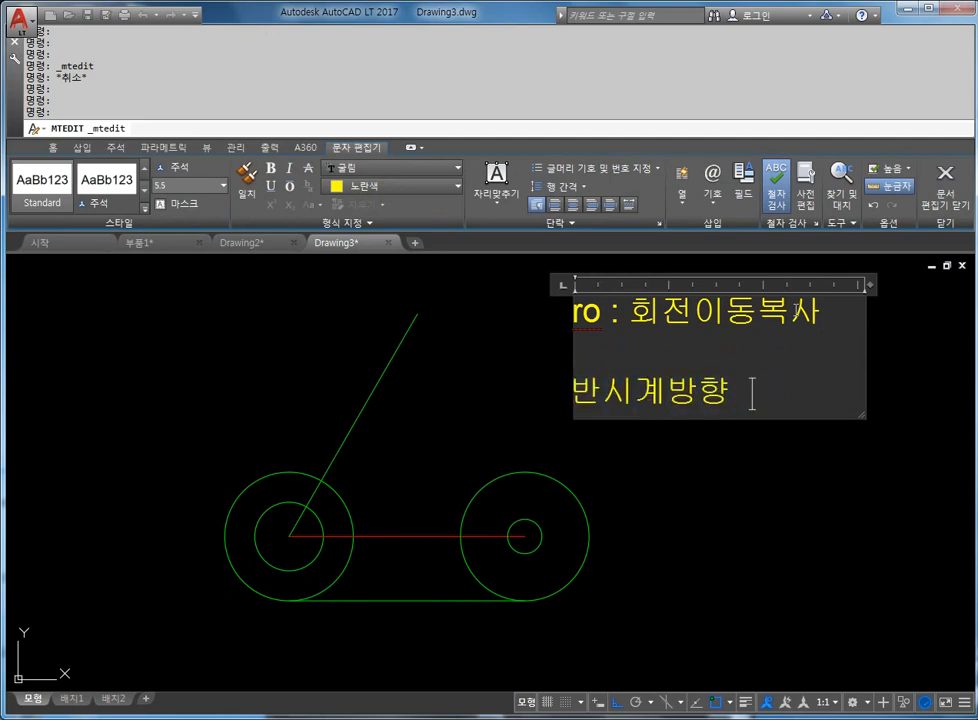
pyautogui.write(' +rkqt')
pyautogui.press('BackSpace')
pyautogui.press('BackSpace')
pyautogui.press('BackSpace')
pyautogui.press('BackSpace')
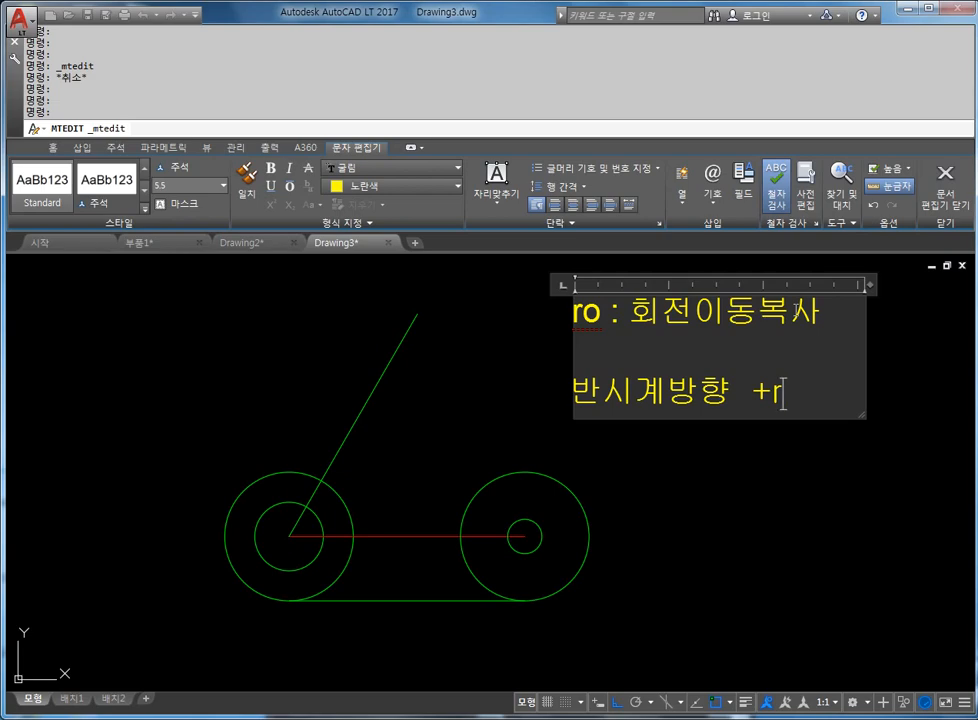
pyautogui.press('Hangul')
pyautogui.write('값ㅈ')
pyautogui.write('적용')
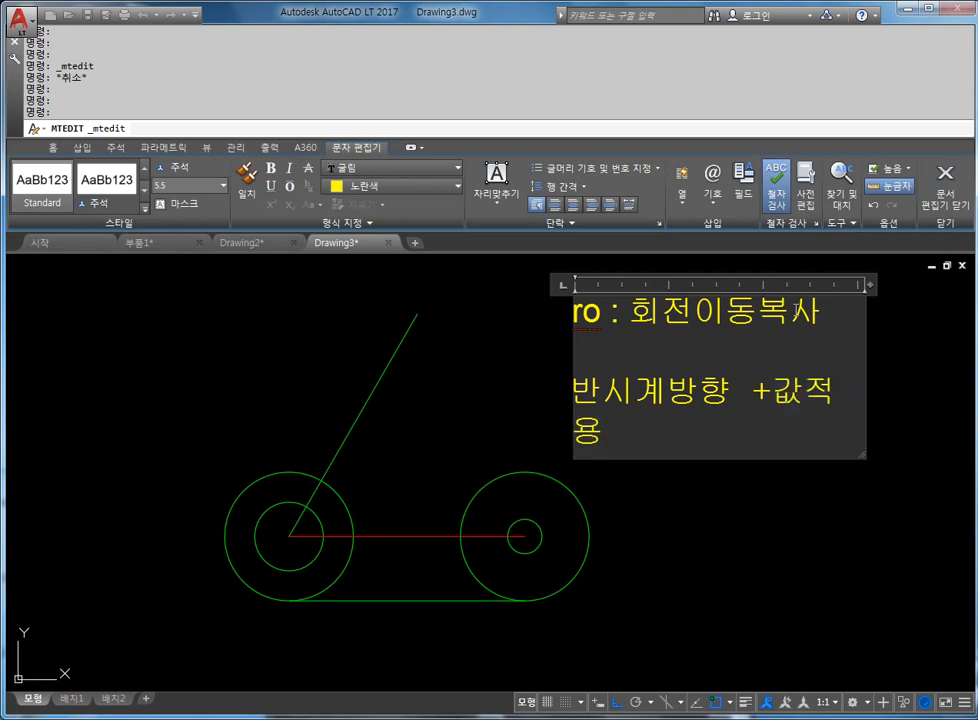
pyautogui.moveTo(870, 285); pyautogui.dragTo(905, 285)
# - Start a new line in the note with the text "시계방향"
pyautogui.write('\\')
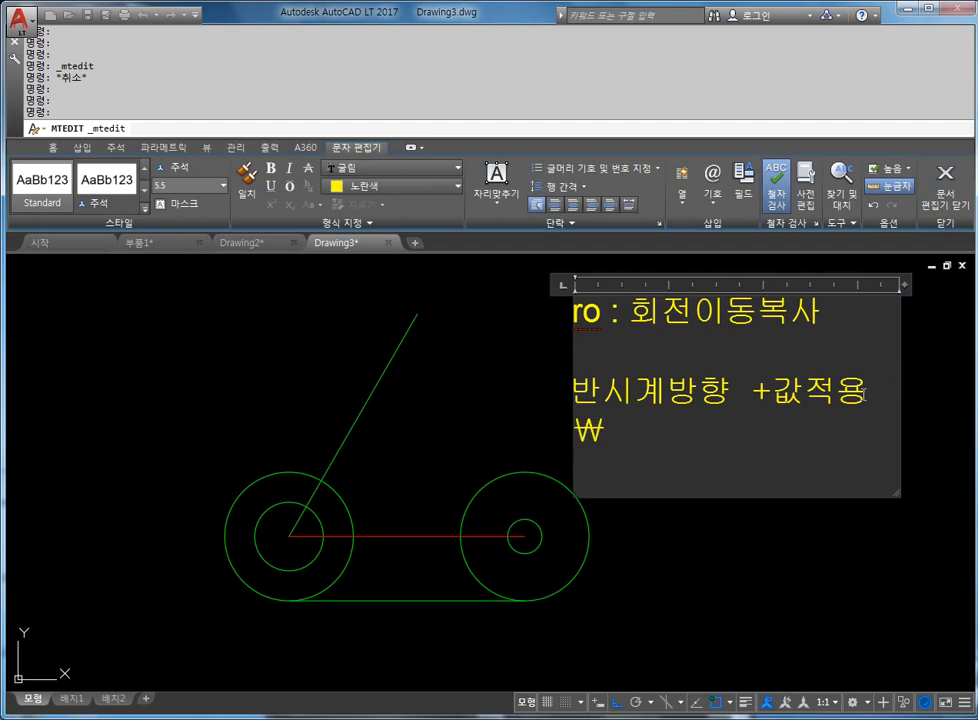
pyautogui.press('BackSpace')
pyautogui.write('ㅅ')
pyautogui.press('BackSpace')
pyautogui.press('Return')
pyautogui.write('시')
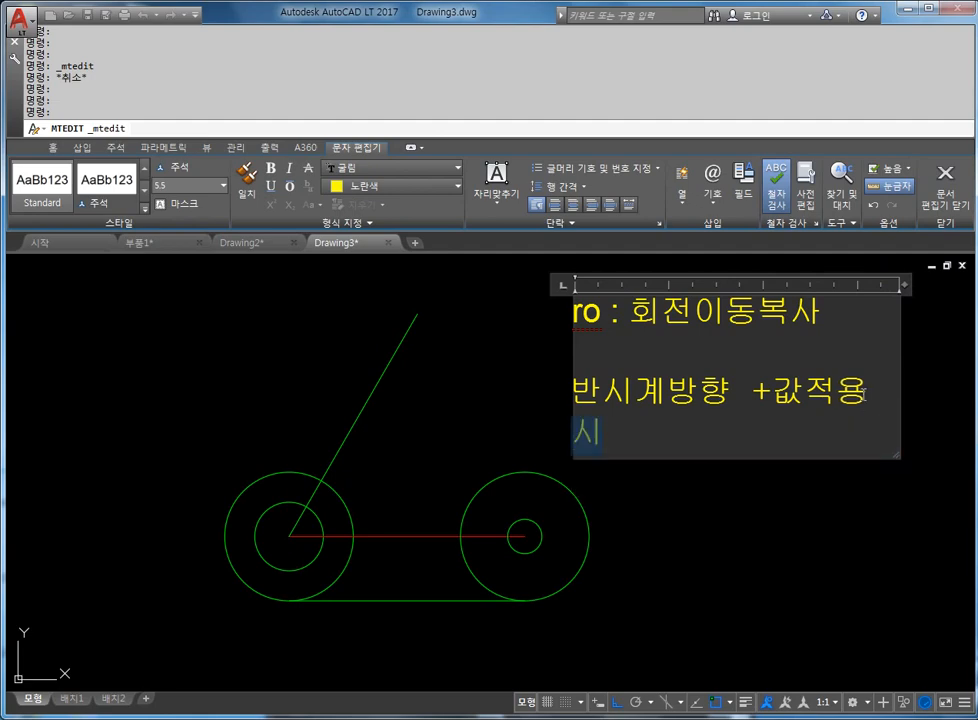
pyautogui.write('계방ㅎㅑㅇ ')
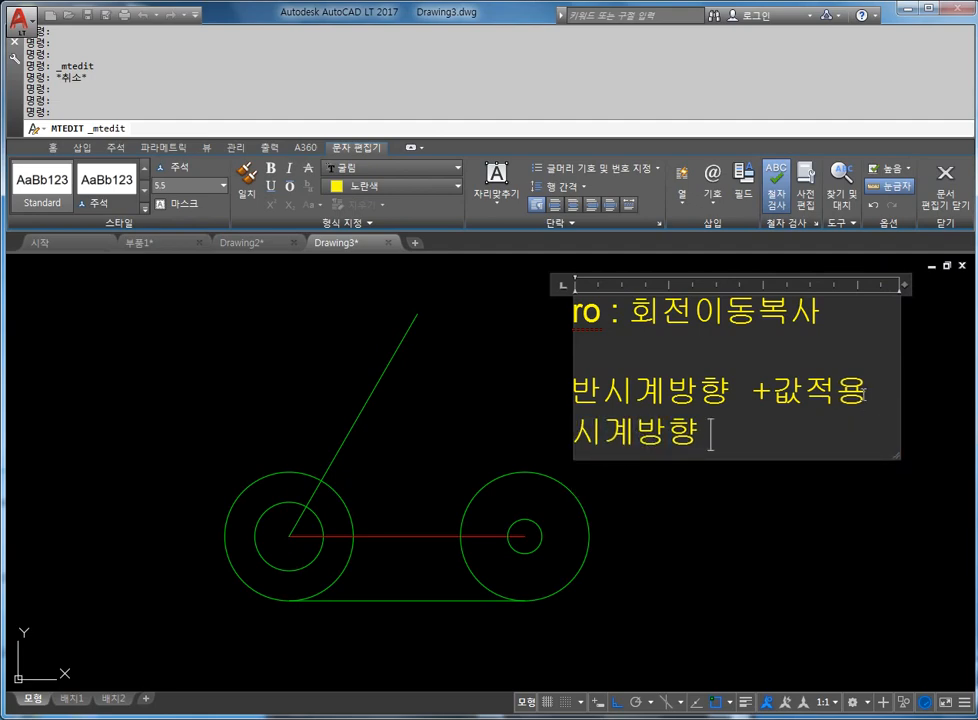
pyautogui.write('-')
pyautogui.press('alt')
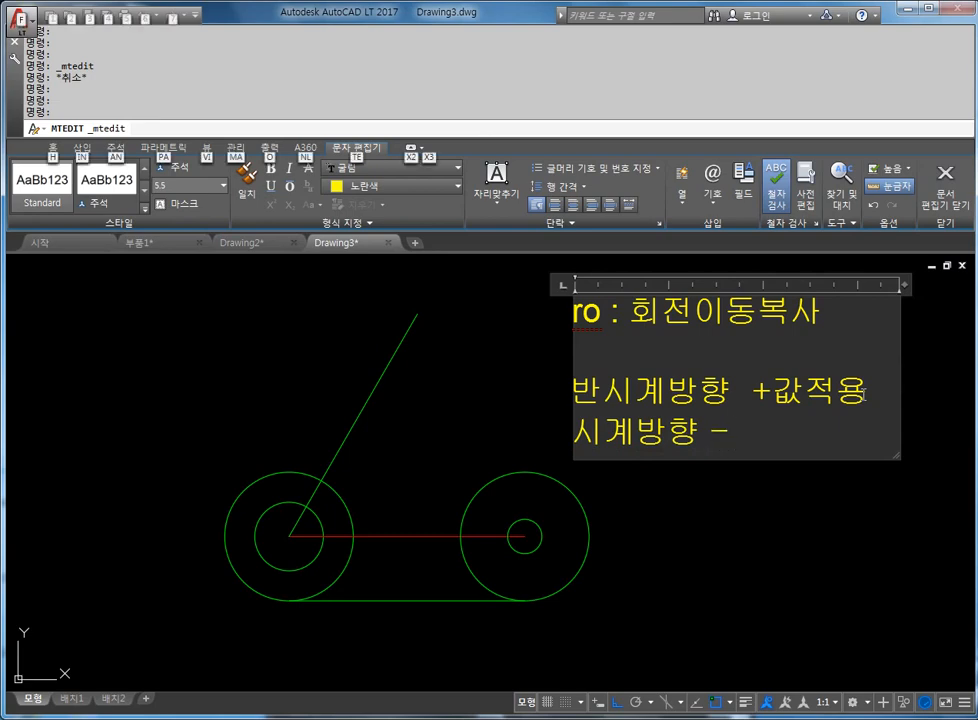
pyautogui.write('ㄱ가')
pyautogui.press('BackSpace')
pyautogui.write('ㅏㅂ')
pyautogui.press('BackSpace')
pyautogui.press('BackSpace')
pyautogui.press('BackSpace')
pyautogui.write('가')
pyautogui.press('BackSpace')
pyautogui.press('BackSpace')
pyautogui.press('BackSpace')
pyautogui.press('BackSpace')
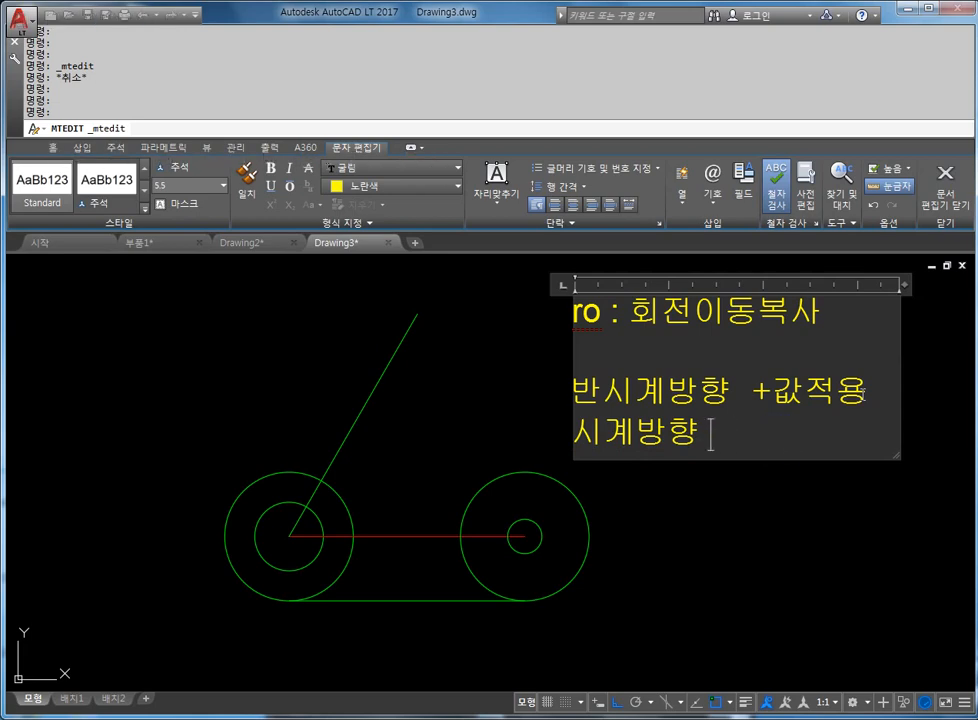
# - Complete the note's last line with "-값적용" and finish editing the text
pyautogui.write('-값적용')
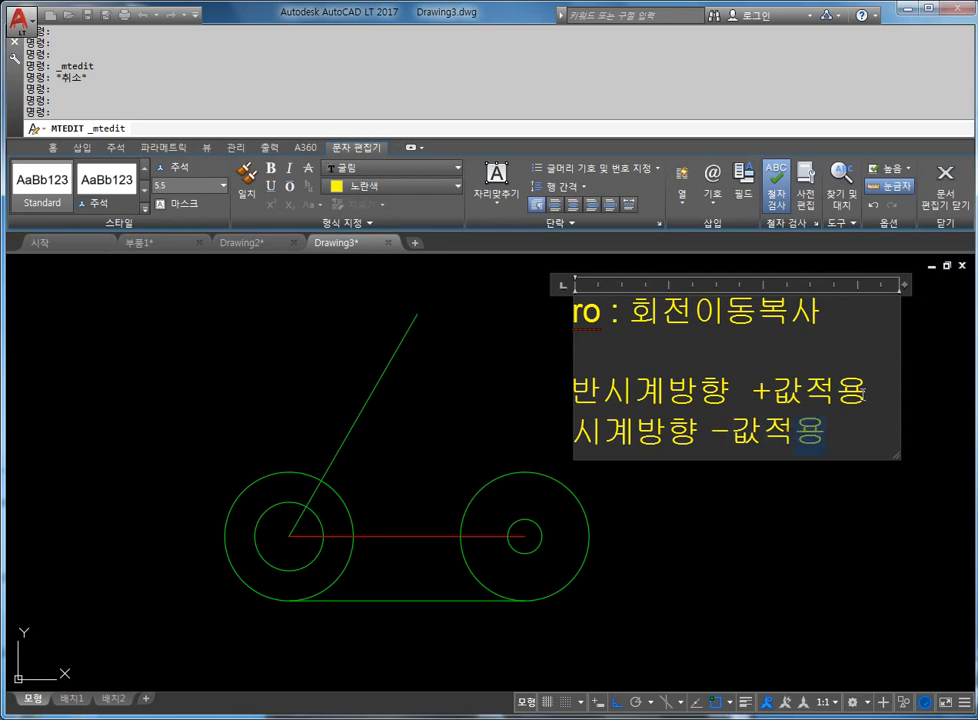
pyautogui.click(730, 548)
pyautogui.press('Escape')
pyautogui.press('Escape')
pyautogui.press('Escape')
pyautogui.moveTo(637, 518); pyautogui.dragTo(672, 511, button='middle')
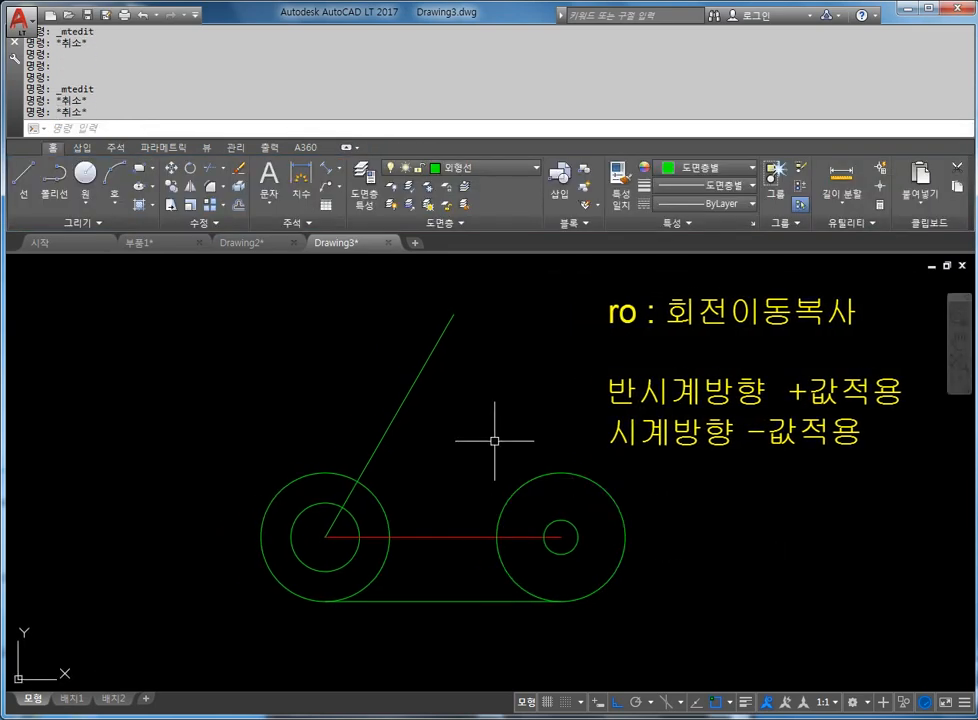
# - Rotate a copy of the 60° line by 40° about the left circles' centre, keeping the original line
pyautogui.moveTo(498, 443); pyautogui.dragTo(559, 452, button='middle')
pyautogui.press('Escape')
pyautogui.press('Escape')
pyautogui.press('Escape')
pyautogui.press('Escape')
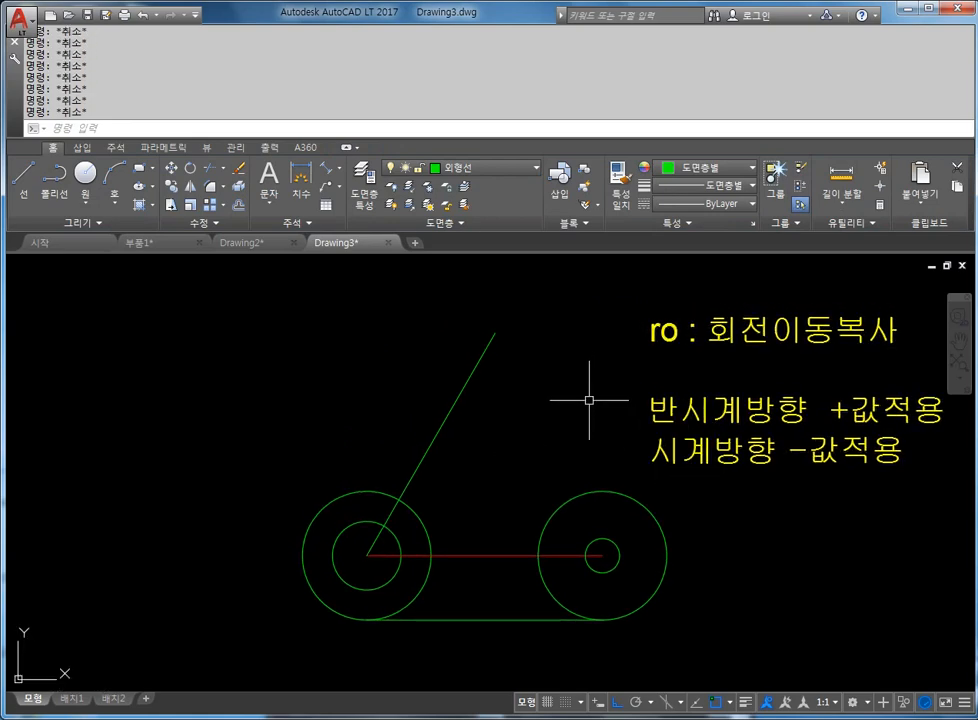
pyautogui.write('개')
pyautogui.press('BackSpace')
pyautogui.write('r')
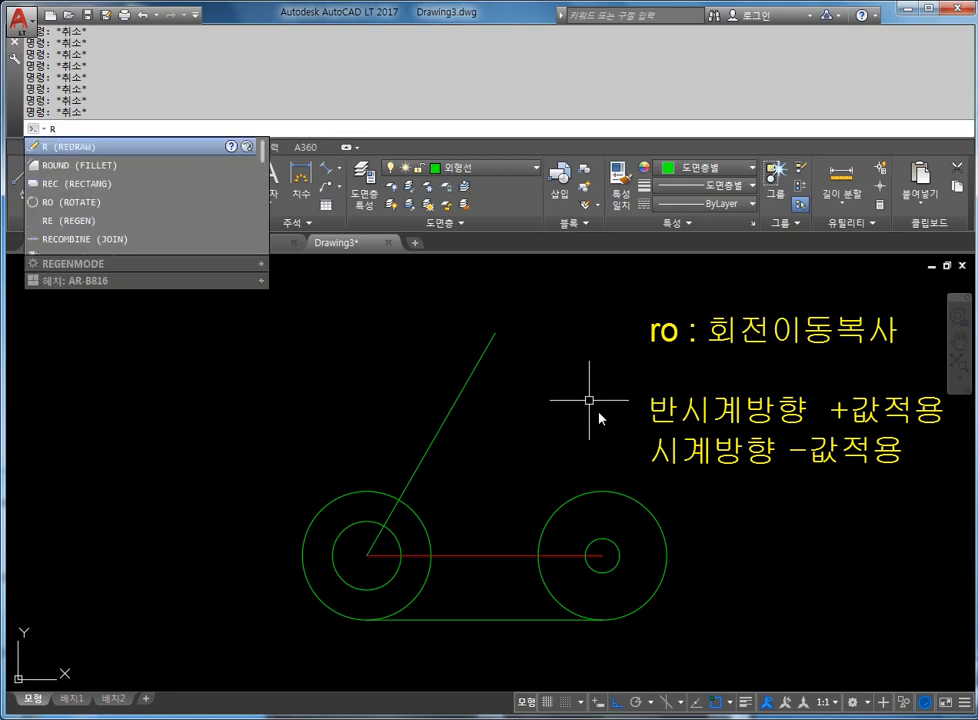
pyautogui.write('o')
pyautogui.press('Return')
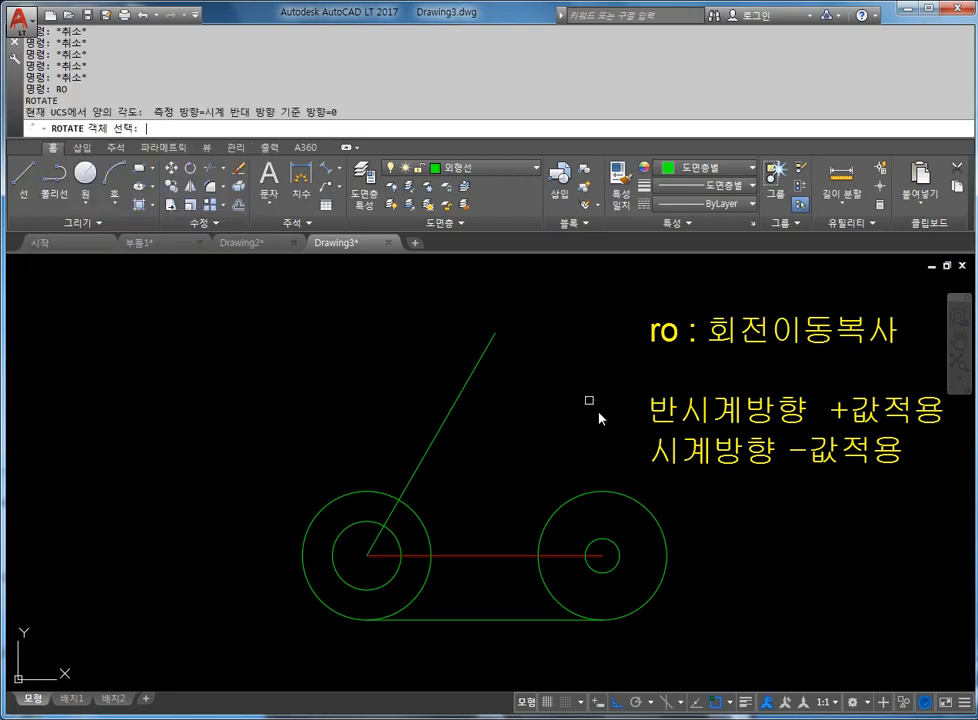
pyautogui.click(456, 399)
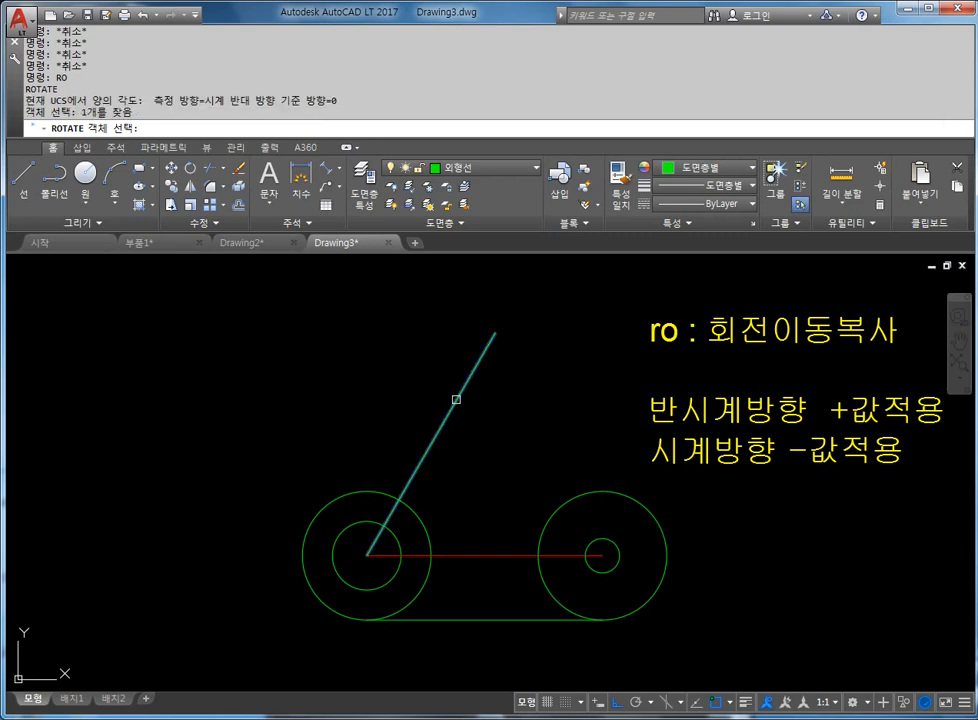
pyautogui.press('Return')
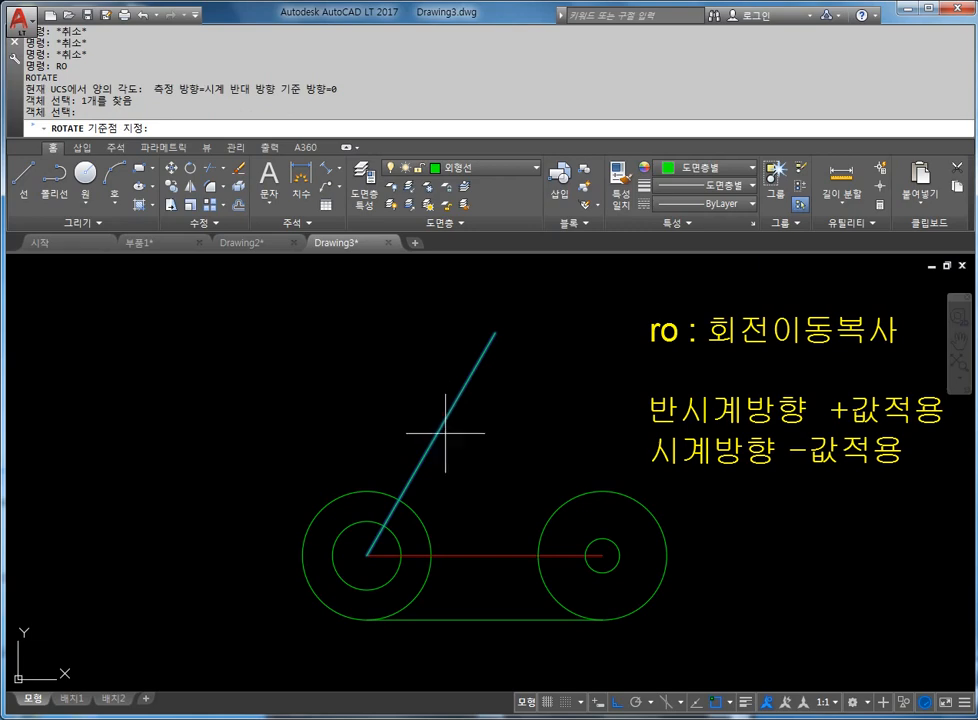
pyautogui.click(367, 554)
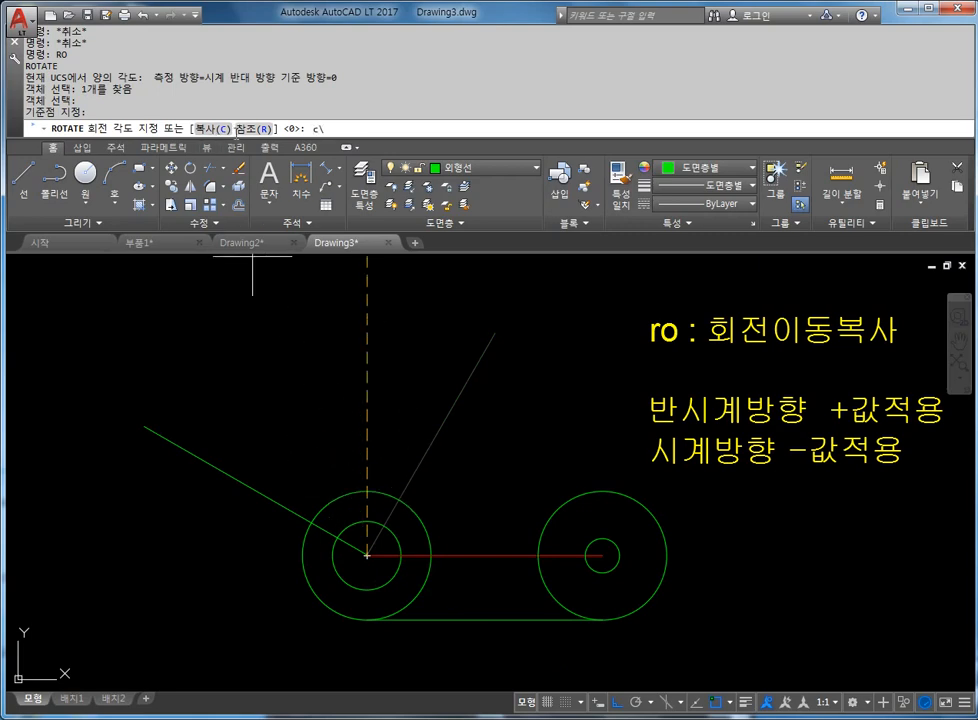
pyautogui.press('Return')
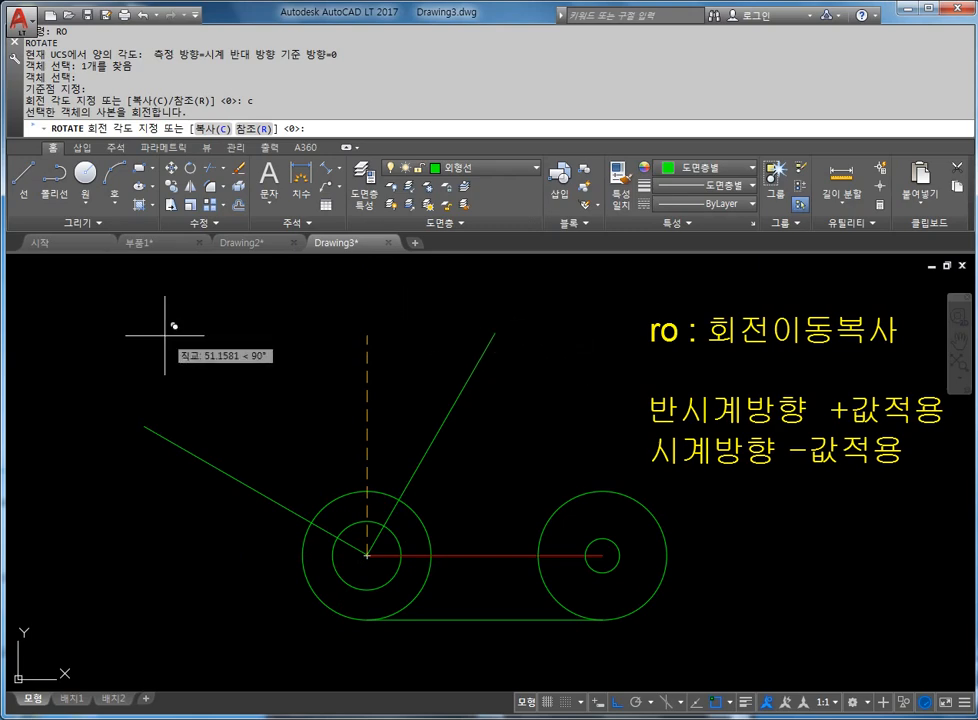
pyautogui.write('40')
pyautogui.press('Return')
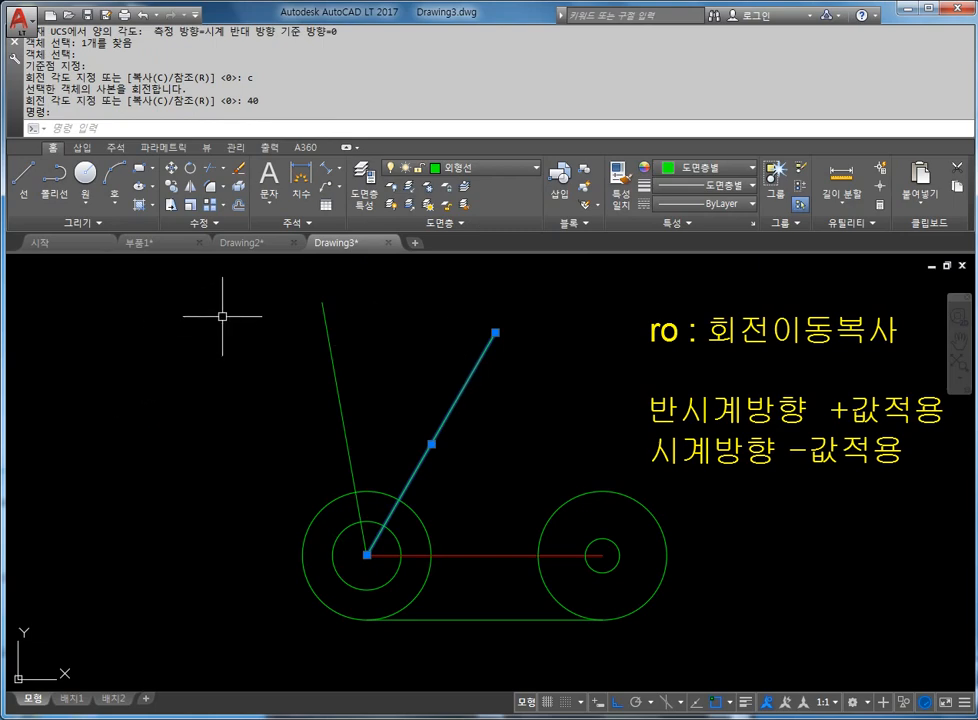
pyautogui.moveTo(443, 306); pyautogui.dragTo(388, 273, button='middle')
pyautogui.press('Escape')
pyautogui.press('Escape')
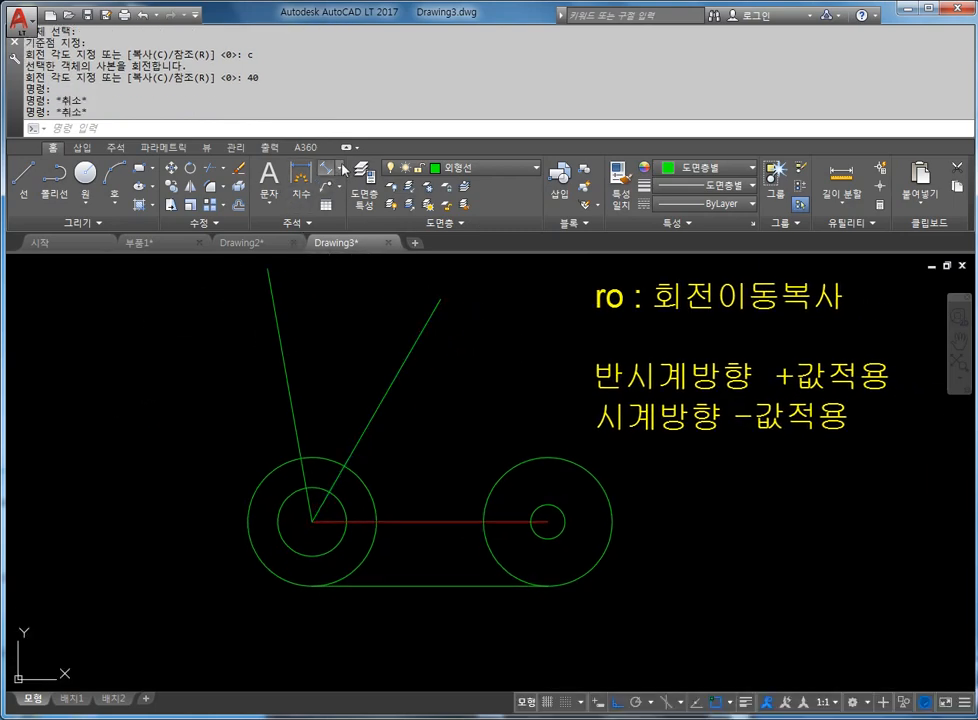
pyautogui.click(344, 169)
pyautogui.click(350, 313)
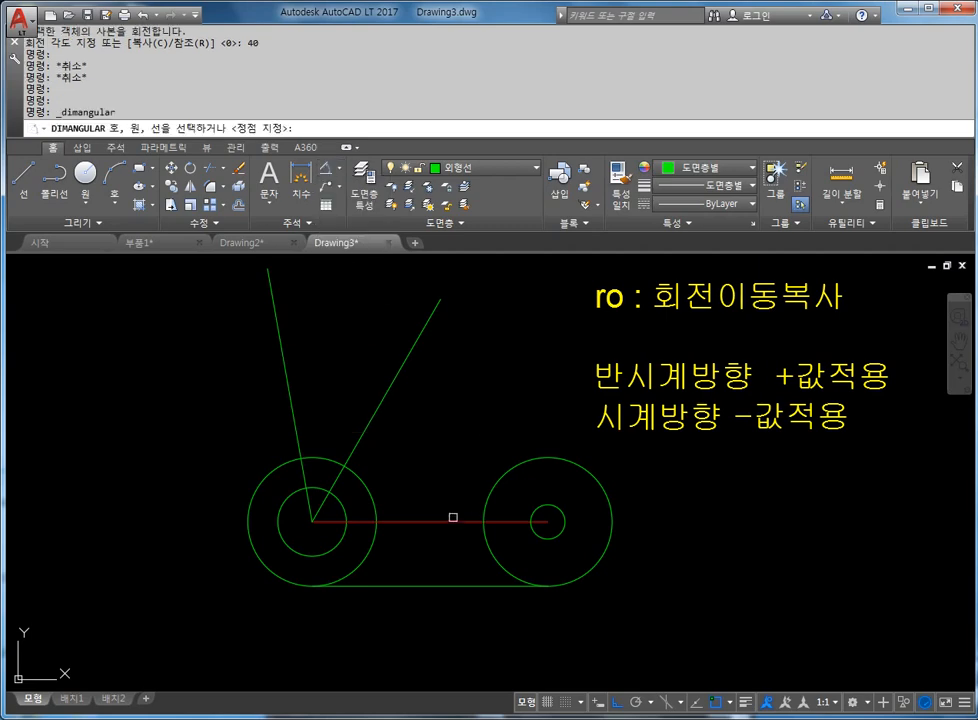
pyautogui.click(453, 517)
pyautogui.click(369, 421)
pyautogui.press('Escape')
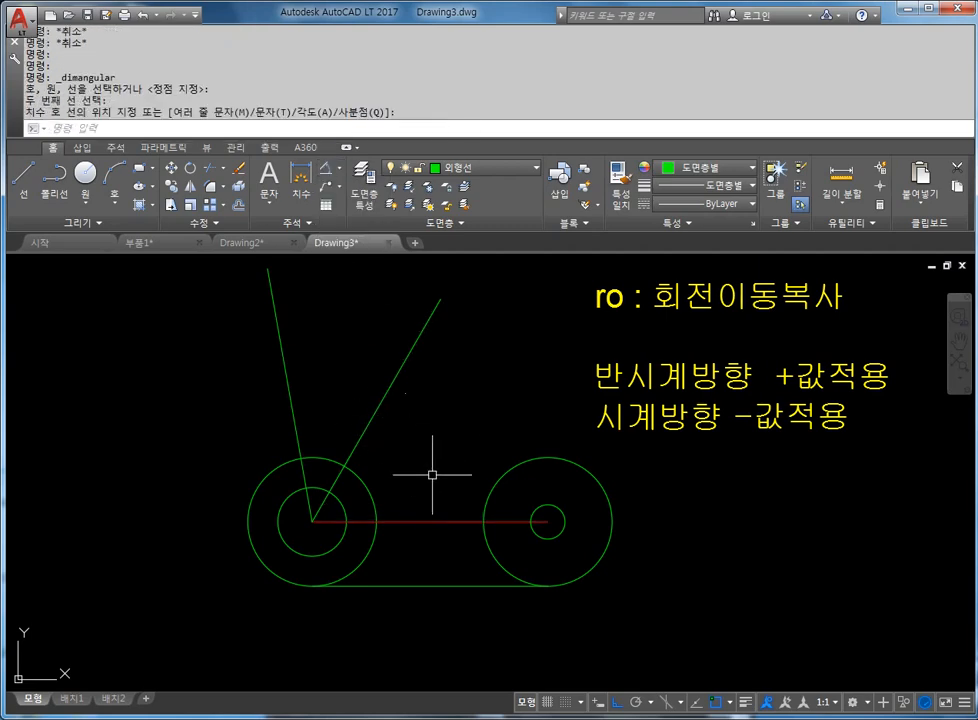
pyautogui.press('Escape')
pyautogui.press('Escape')
# - Add an angular dimension between the red centre line and the original polar line, placing its arc between them
pyautogui.click(327, 170)
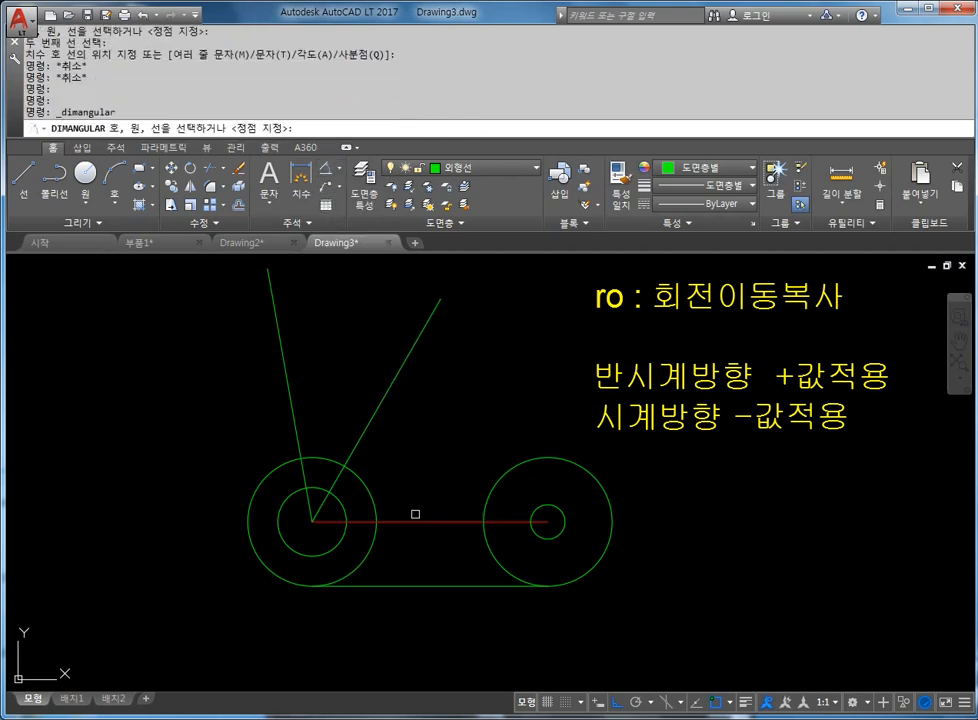
pyautogui.click(417, 521)
pyautogui.click(386, 401)
pyautogui.click(435, 399)
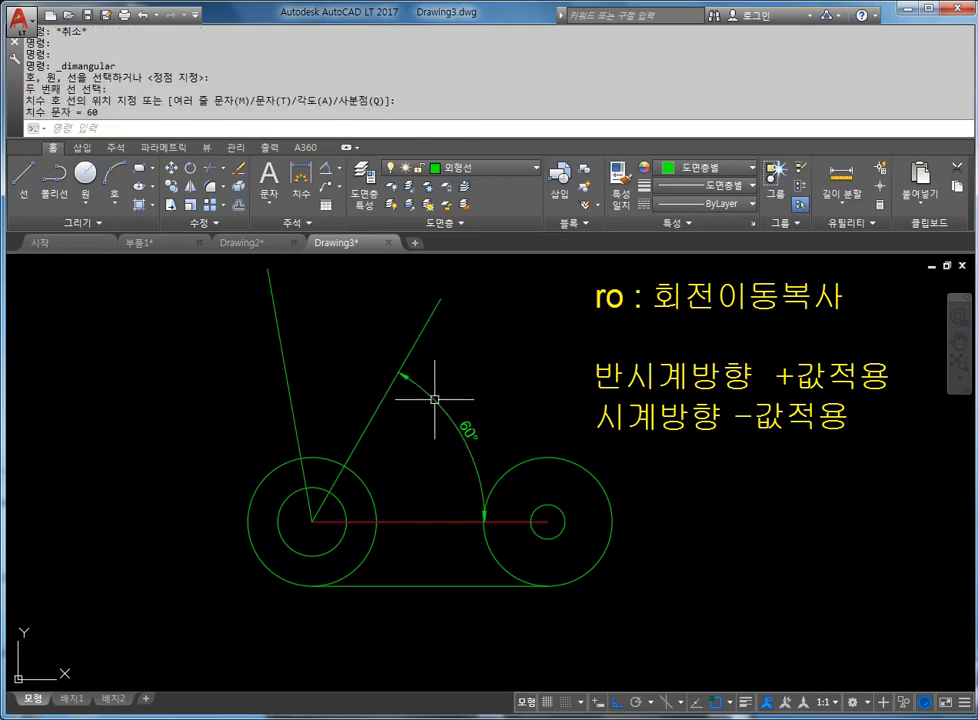
# - Add an angular dimension between the red centre line and the rotated line copy, placing its arc outside the 60° dimension
pyautogui.press('Return')
pyautogui.click(418, 521)
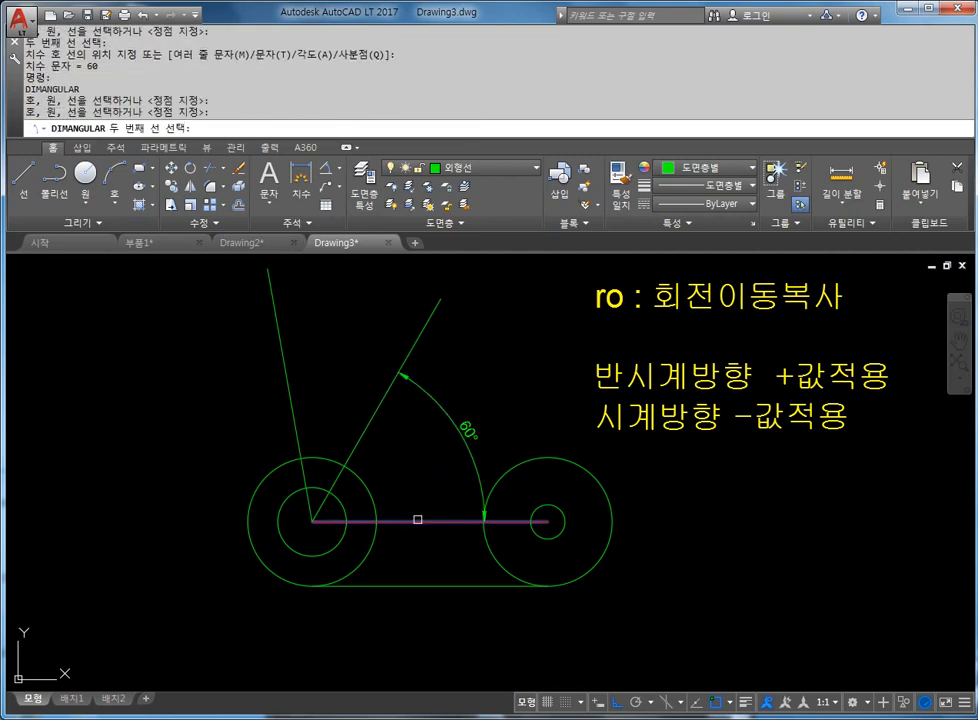
pyautogui.click(292, 372)
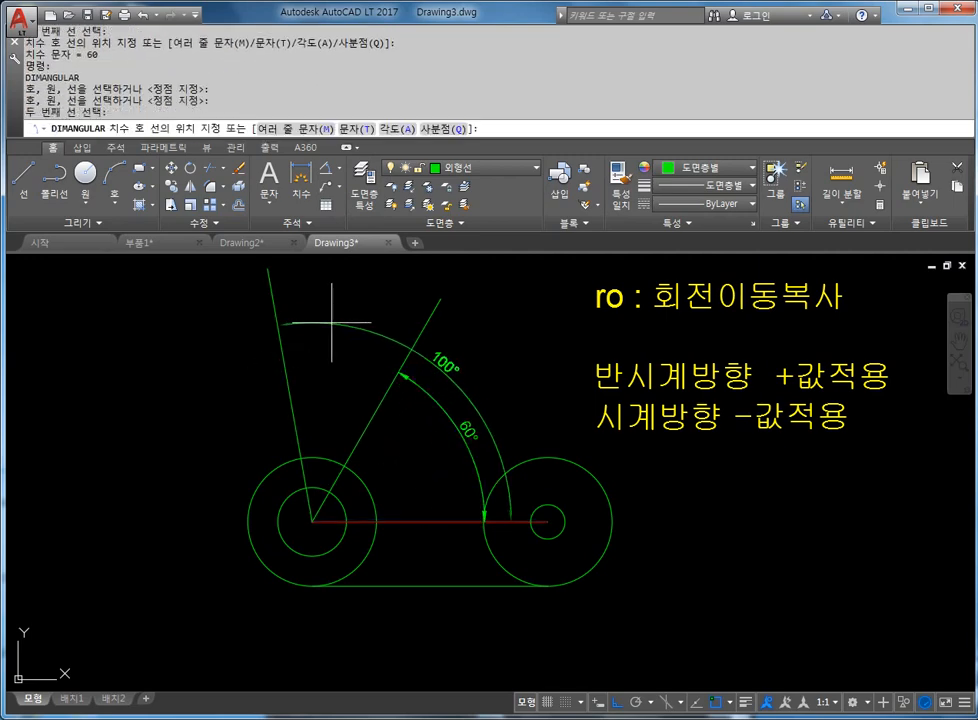
pyautogui.click(331, 319)
pyautogui.press('Escape')
pyautogui.press('Escape')
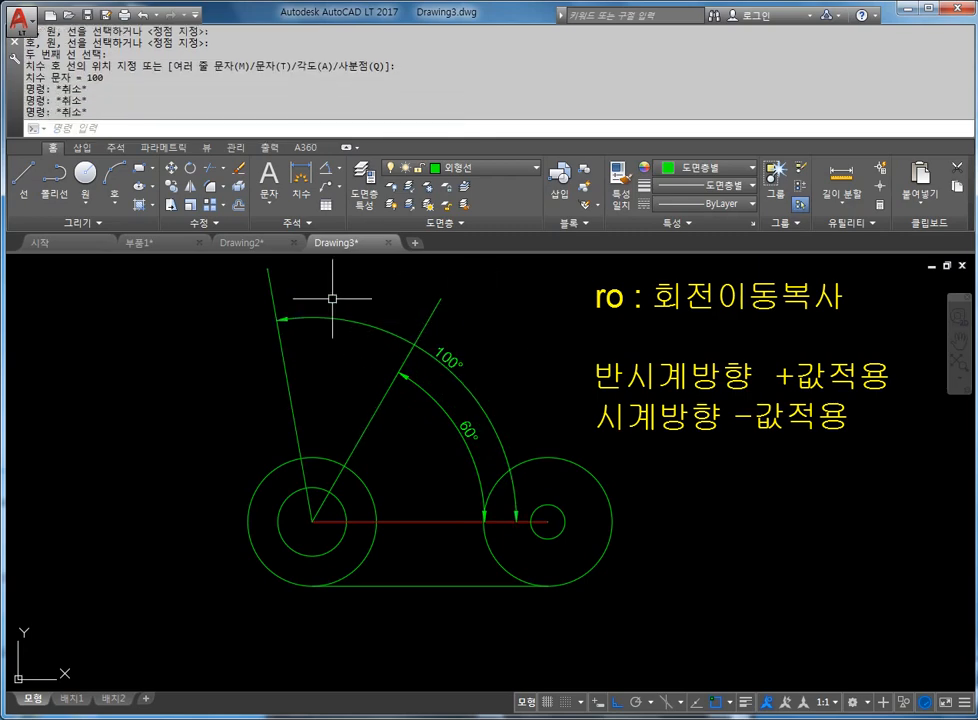
# - Erase the rotated line copy and both angular dimensions, keeping the original 60° line
pyautogui.click(330, 301)
pyautogui.click(271, 365)
pyautogui.press('Delete')
pyautogui.click(478, 404)
pyautogui.click(457, 417)
pyautogui.click(462, 407)
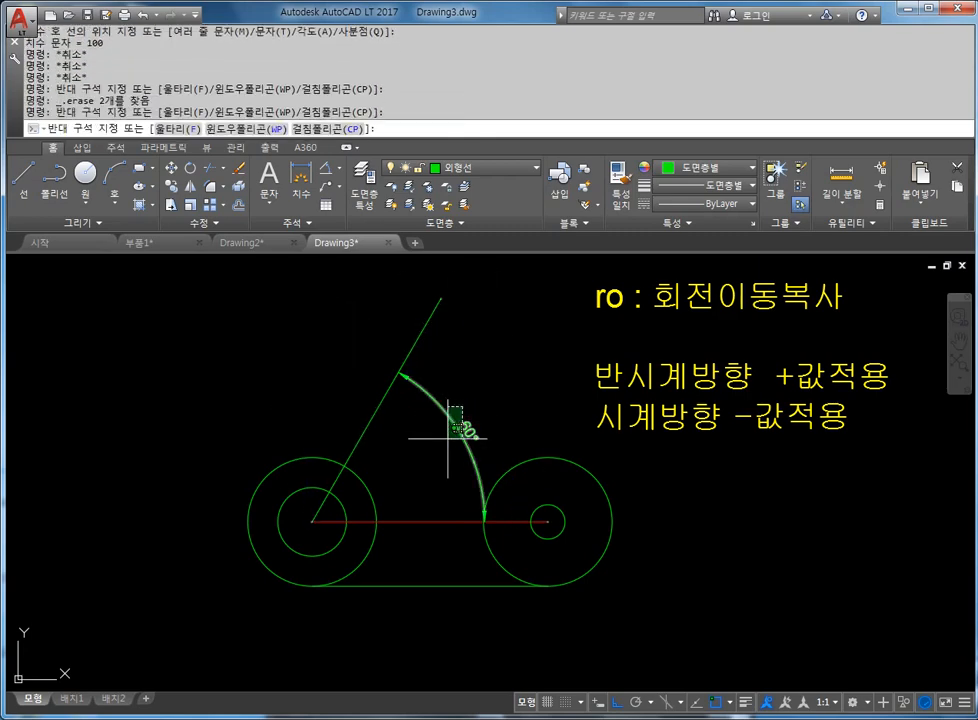
pyautogui.click(446, 439)
pyautogui.press('Delete')
pyautogui.press('Escape')
pyautogui.press('Escape')
pyautogui.press('Escape')
pyautogui.press('Escape')
pyautogui.press('Escape')
pyautogui.press('Escape')
pyautogui.press('Escape')
pyautogui.press('Escape')
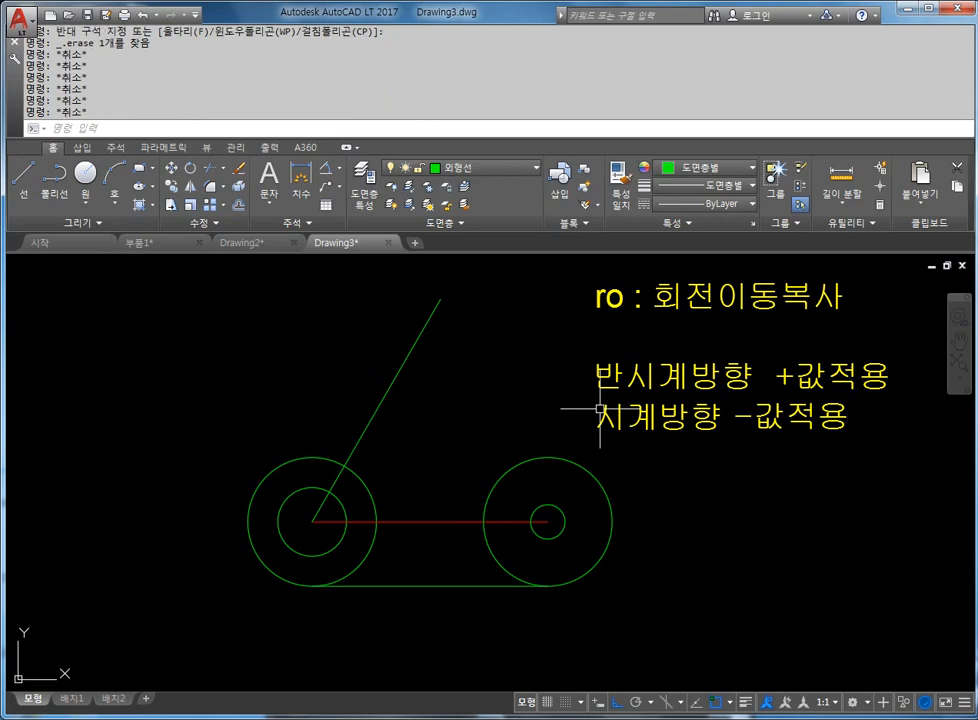
# - Rotate a copy of the 60° line by 40° counterclockwise about the left concentric circles' centre
pyautogui.write('ro')
pyautogui.press('Return')
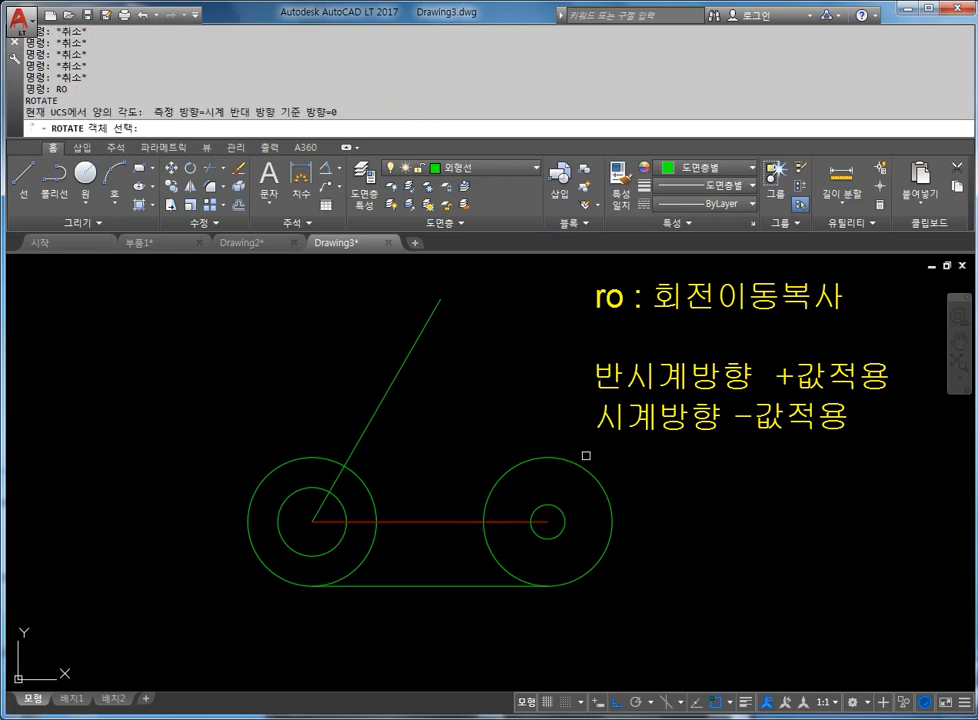
pyautogui.click(393, 385)
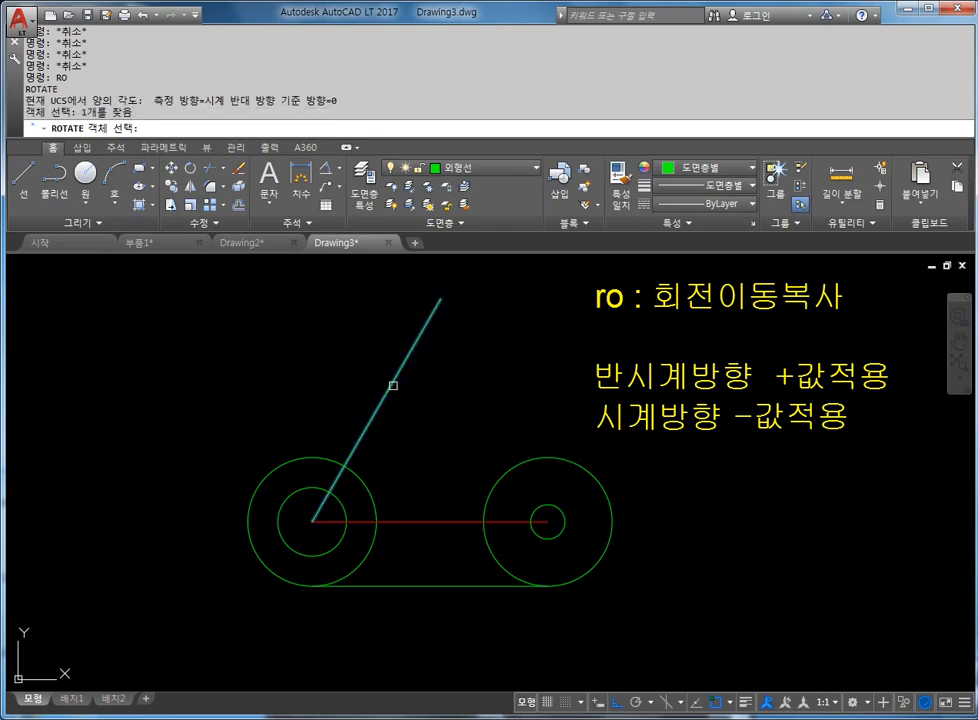
pyautogui.press('Return')
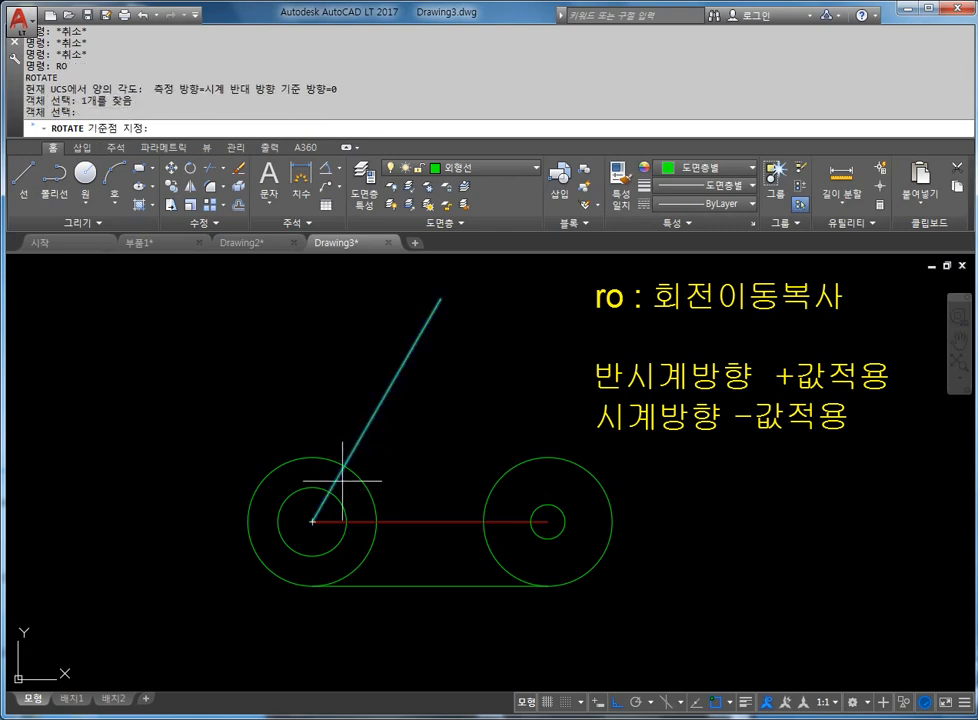
pyautogui.click(312, 521)
pyautogui.write('c')
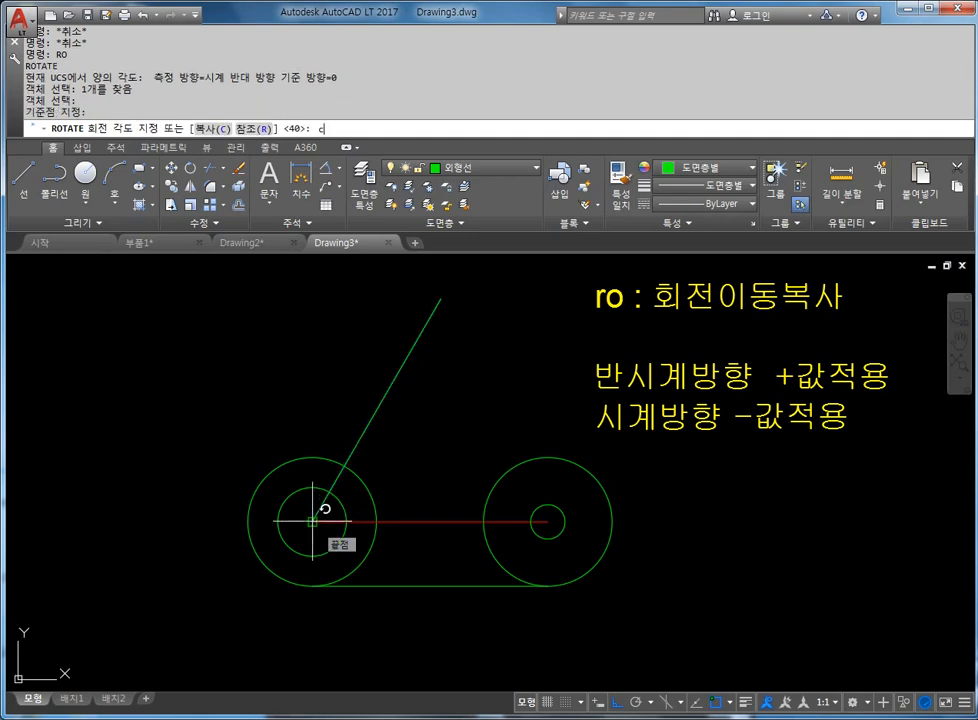
pyautogui.press('Return')
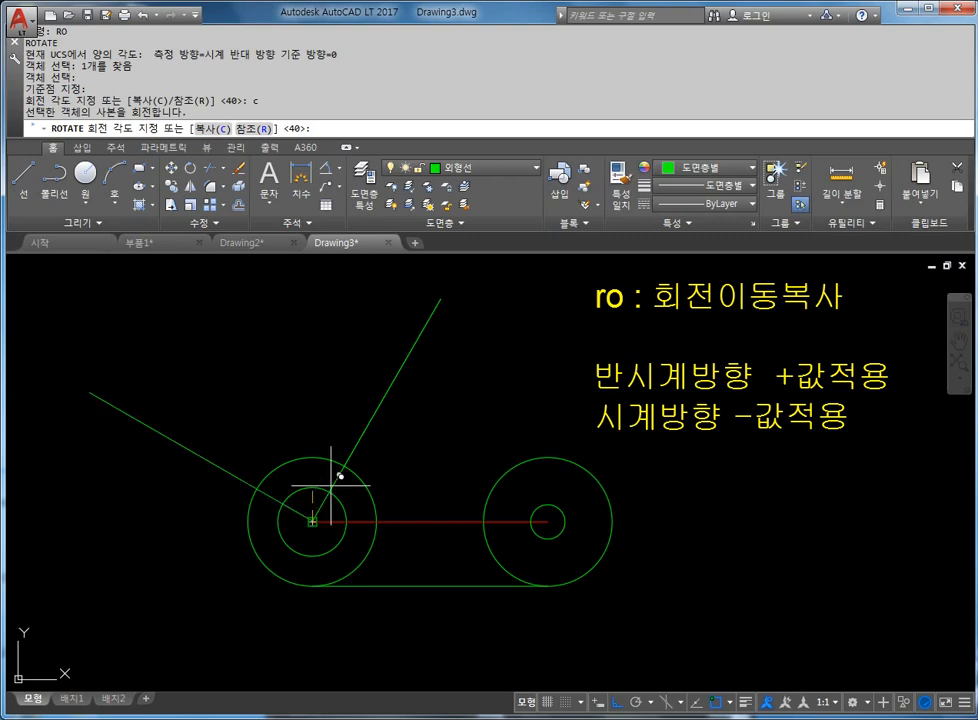
pyautogui.write('40')
pyautogui.press('Return')
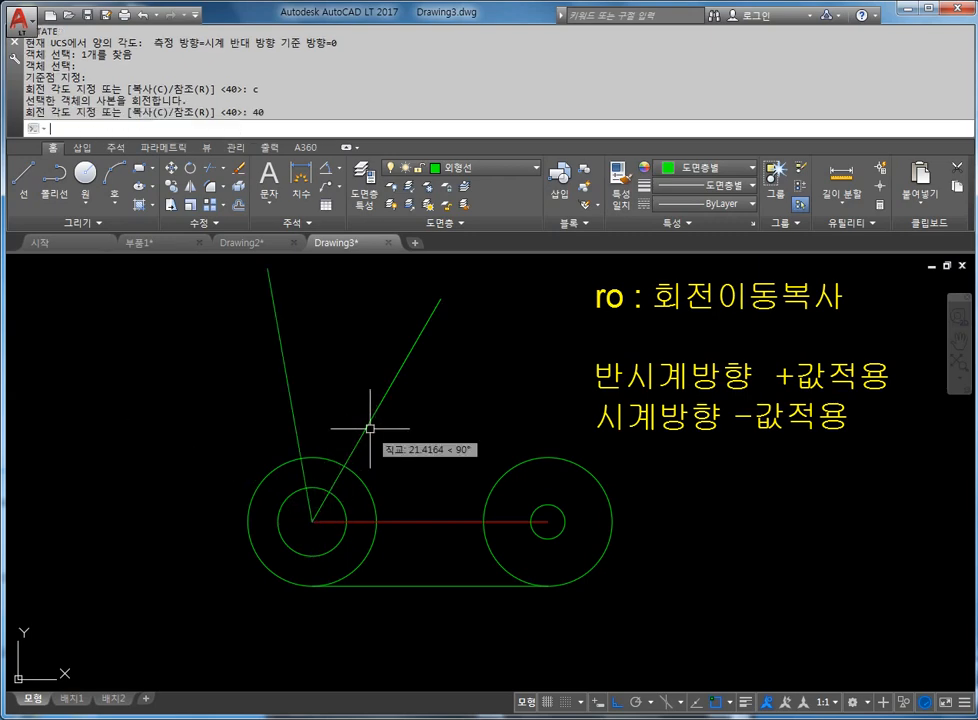
pyautogui.press('Escape')
pyautogui.press('Escape')
pyautogui.press('Escape')
pyautogui.press('Escape')
pyautogui.press('Escape')
pyautogui.press('Escape')
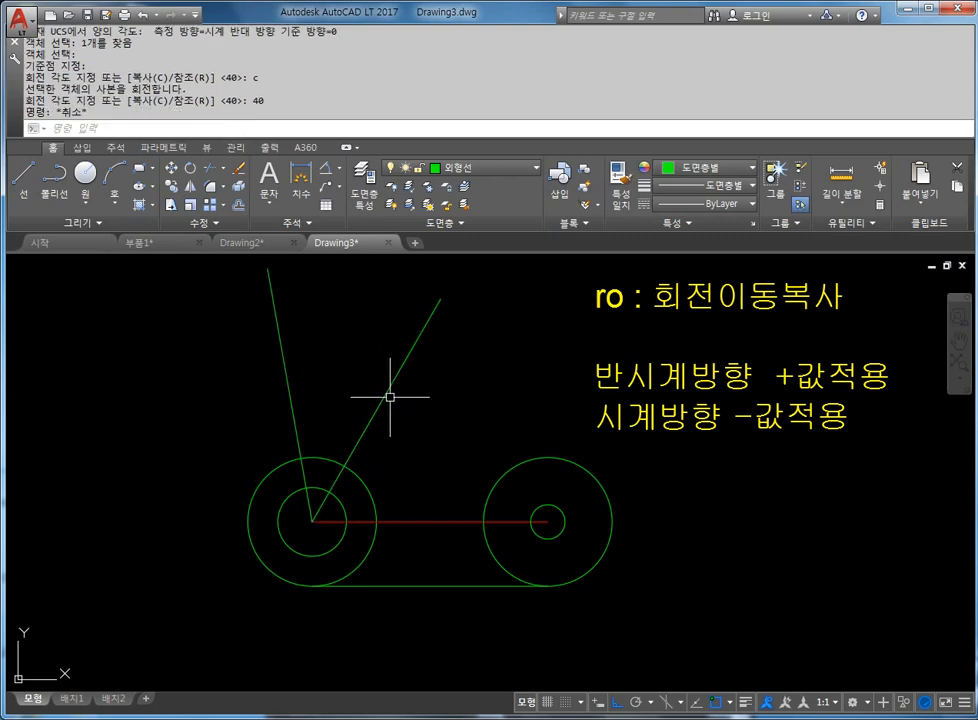
# - Move the yellow text note horizontally to the right, farther away from the part outline
pyautogui.moveTo(389, 395); pyautogui.dragTo(486, 437, button='middle')
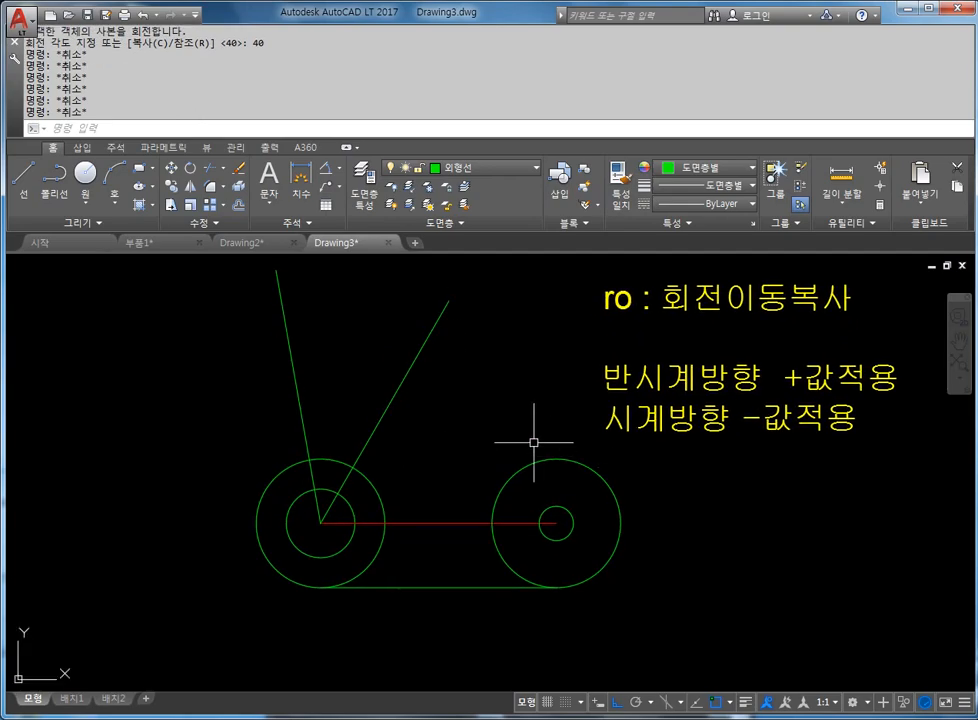
pyautogui.moveTo(555, 439); pyautogui.dragTo(535, 454, button='middle')
pyautogui.press('Escape')
pyautogui.press('Escape')
pyautogui.write('m')
pyautogui.press('Return')
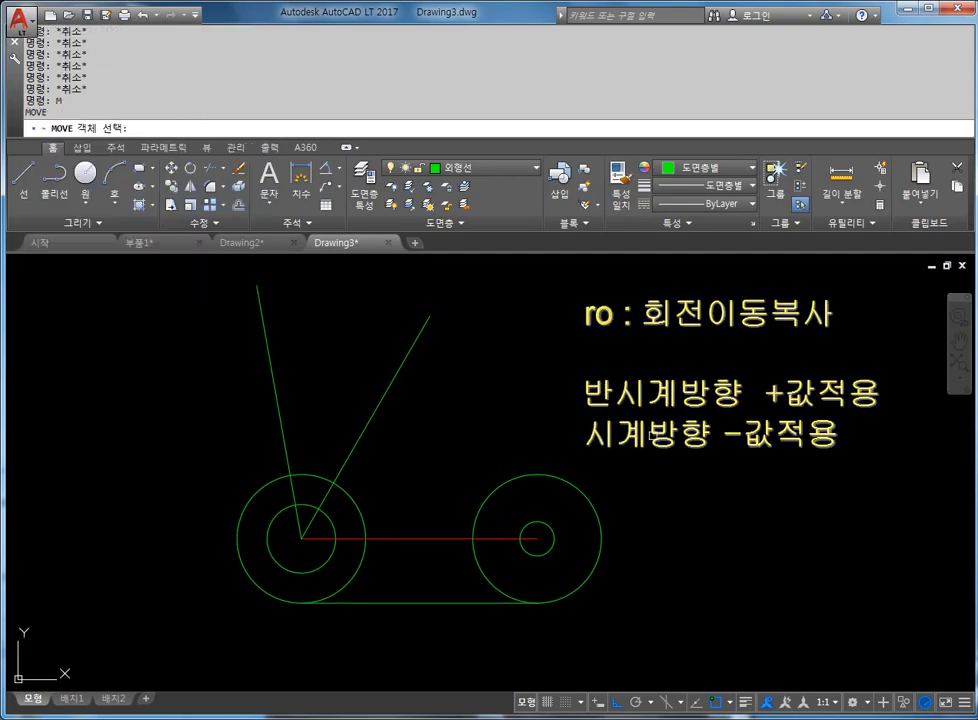
pyautogui.click(640, 406)
pyautogui.press('Return')
pyautogui.click(641, 395)
pyautogui.click(774, 378)
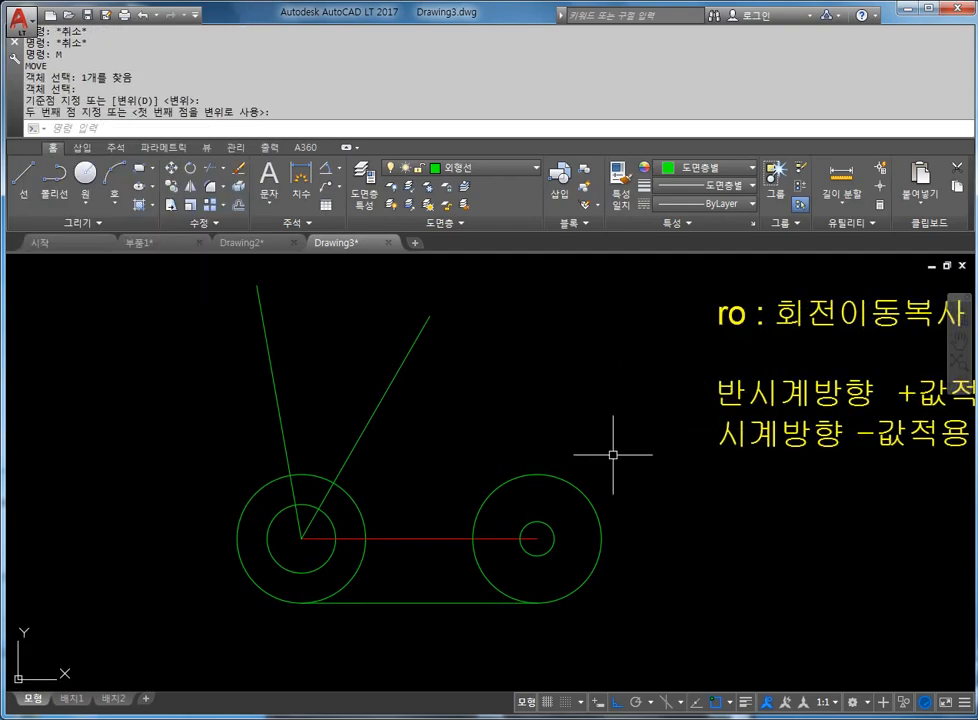
pyautogui.press('Escape')
pyautogui.moveTo(559, 463)
pyautogui.mouseDown(button='middle')
pyautogui.moveTo(588, 443)
pyautogui.moveTo(637, 532)
pyautogui.moveTo(622, 480)
pyautogui.moveTo(338, 478)
pyautogui.moveTo(355, 483)
pyautogui.moveTo(338, 493)
pyautogui.mouseUp(button='middle')
pyautogui.press('Escape')
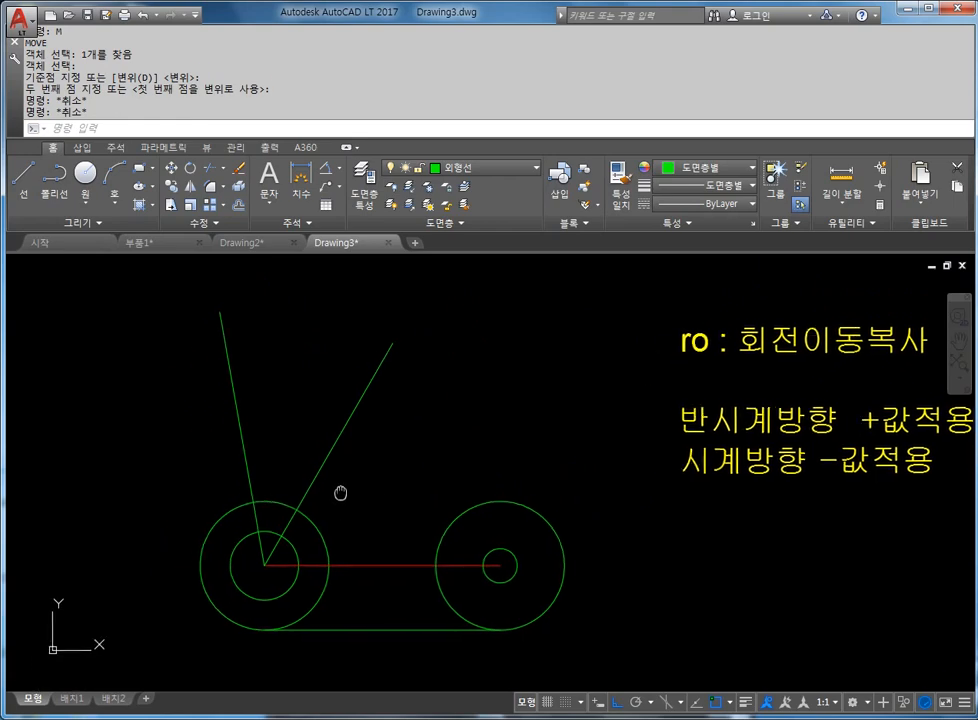
pyautogui.press('Escape')
pyautogui.press('Escape')
pyautogui.press('Escape')
pyautogui.press('Escape')
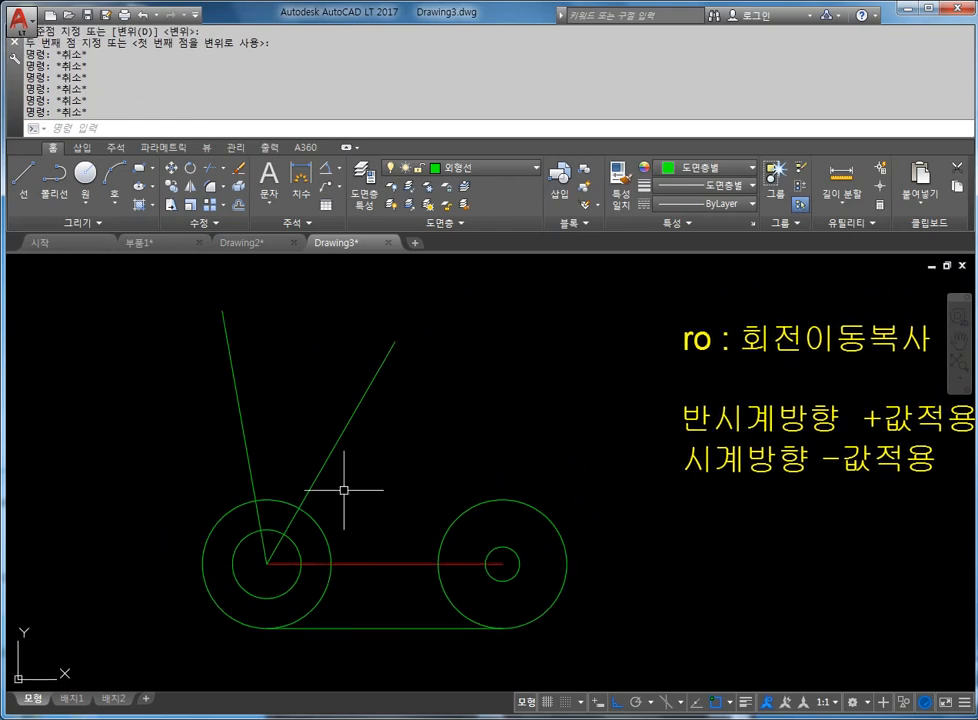
pyautogui.press('Escape')
pyautogui.press('Escape')
# - Draw two concentric circles with radii 5 and 10 centred on the upper end of the 60° line
pyautogui.moveTo(343, 487); pyautogui.dragTo(354, 517, button='middle')
pyautogui.write('c')
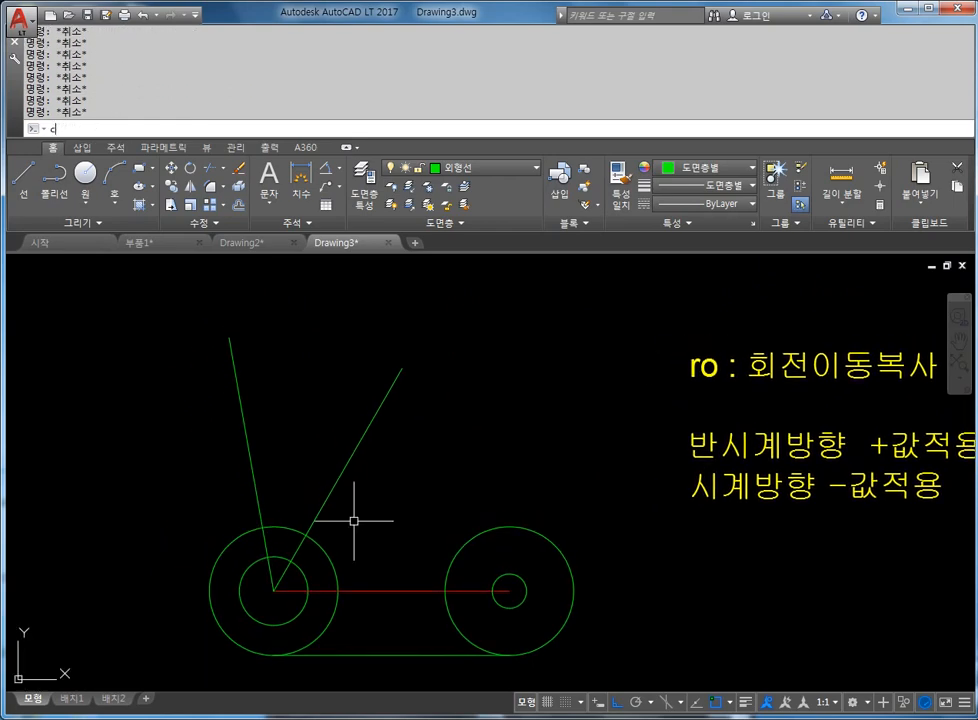
pyautogui.press('Return')
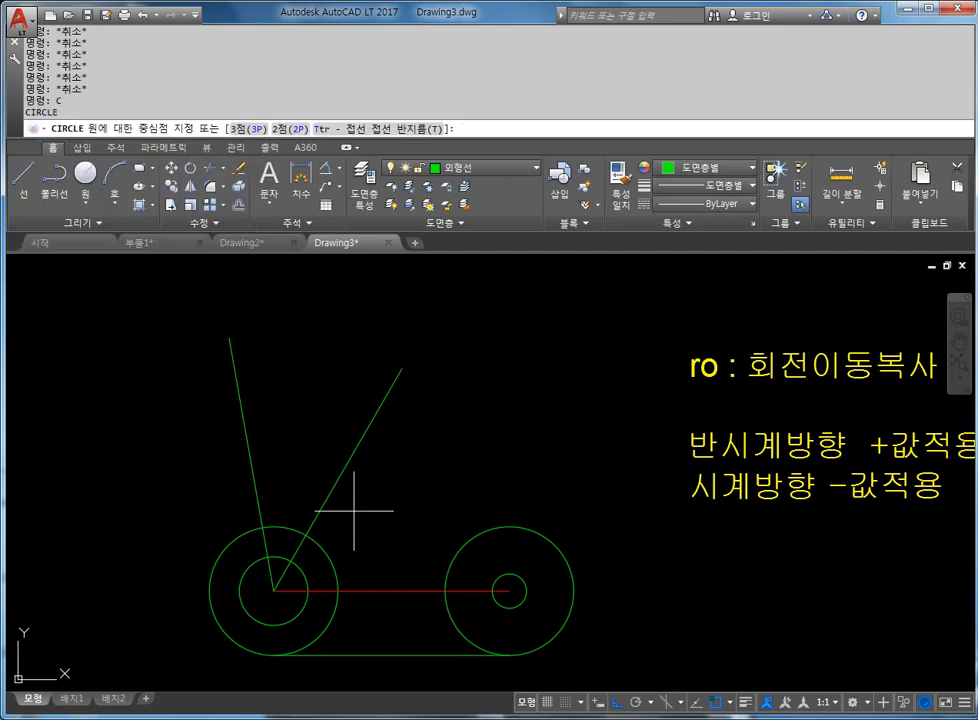
pyautogui.click(402, 368)
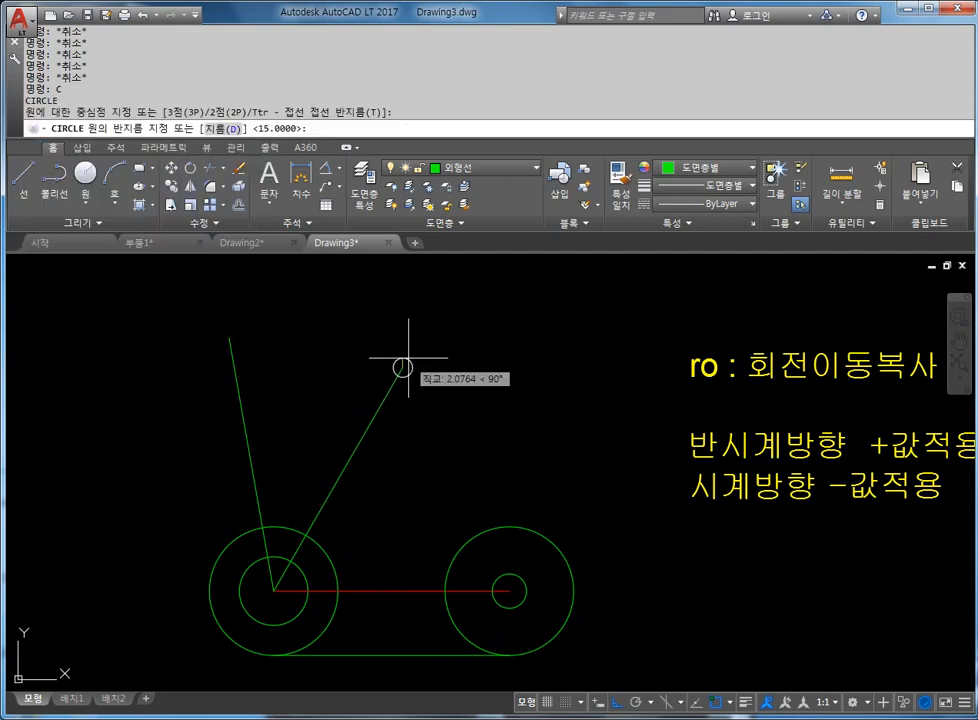
pyautogui.write('5')
pyautogui.press('Return')
pyautogui.press('Return')
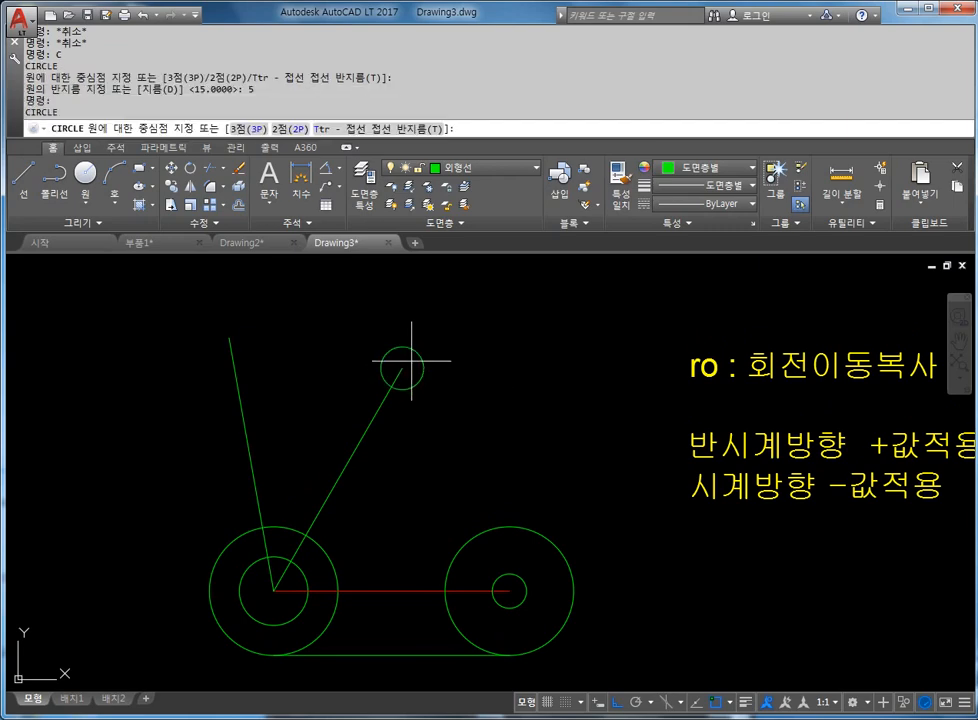
pyautogui.click(402, 368)
pyautogui.write('1')
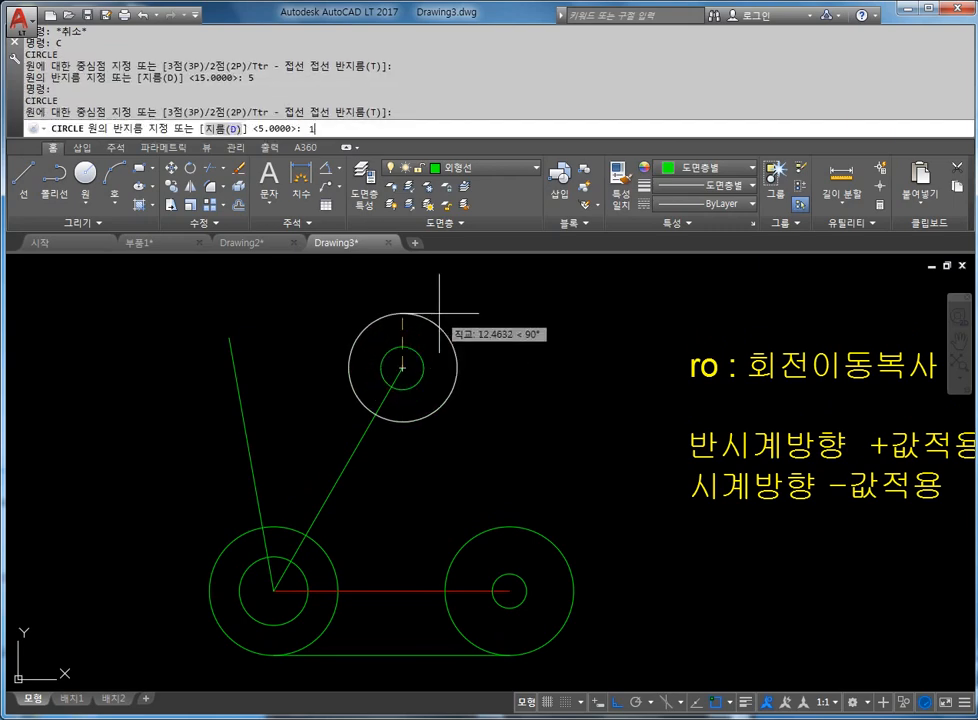
pyautogui.write('0')
pyautogui.press('Return')
# - Draw two concentric circles with radii 5 and 10 centred on the upper end of the rotated line copy
pyautogui.press('Return')
pyautogui.click(229, 337)
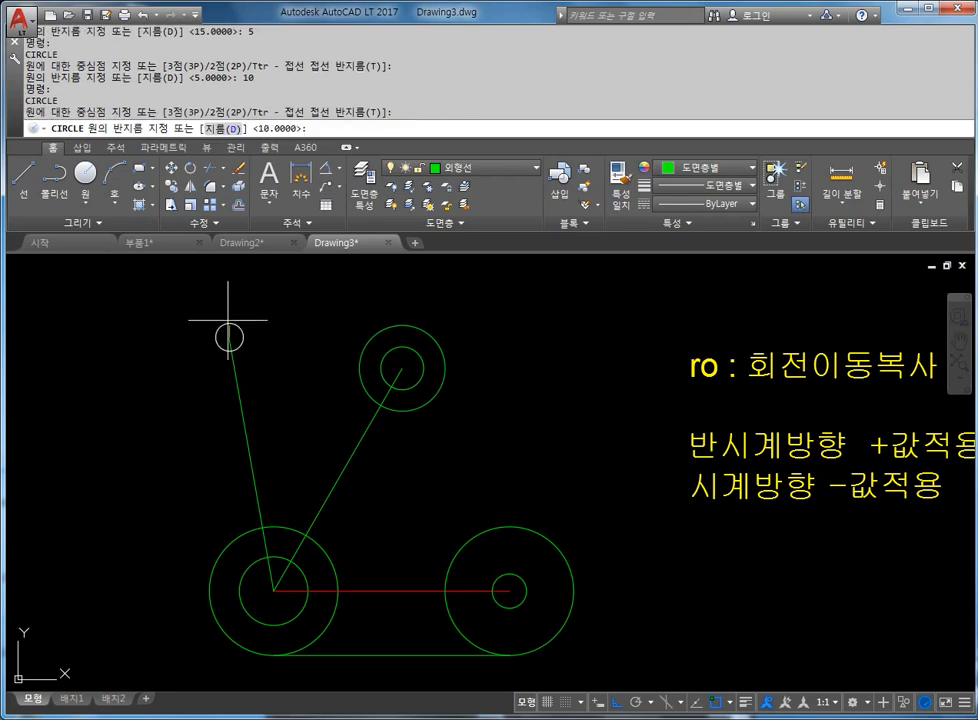
pyautogui.write('5')
pyautogui.press('Return')
pyautogui.press('Return')
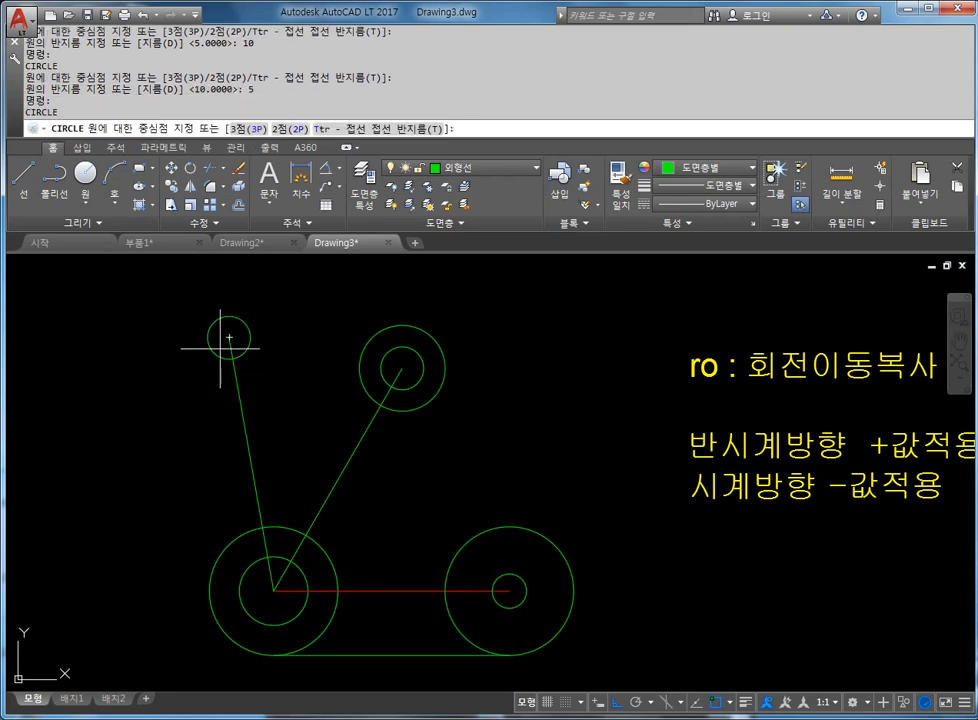
pyautogui.click(229, 337)
pyautogui.write('10')
pyautogui.press('Return')
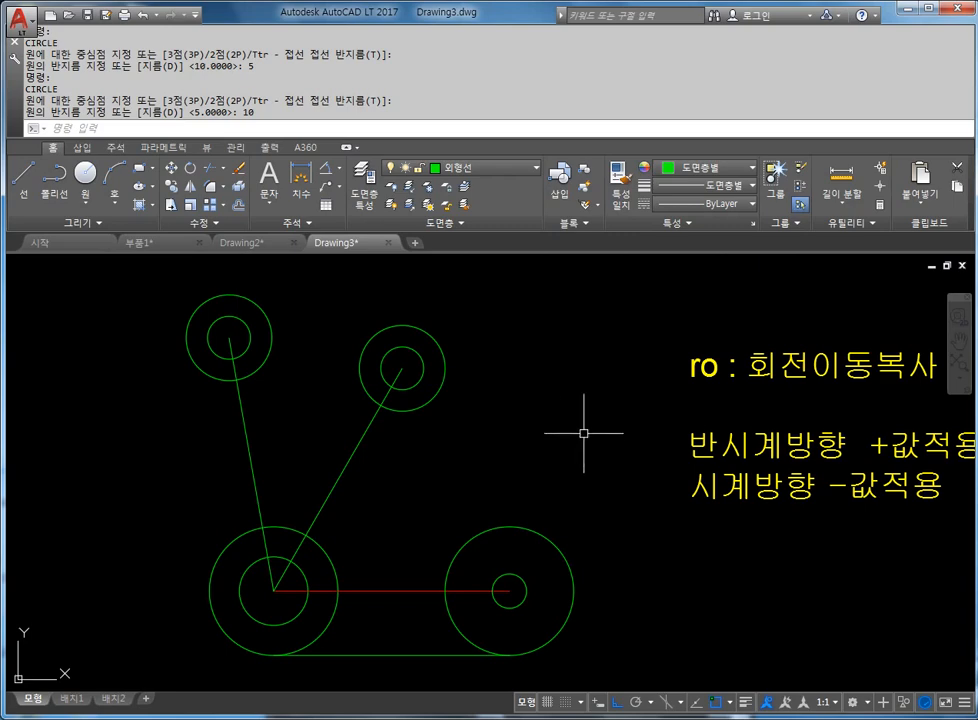
# - Append a blank line and the text "o : 간격띄우기" to the yellow note, and finish editing it
pyautogui.scroll(-2, 522, 426)
pyautogui.moveTo(445, 426); pyautogui.dragTo(284, 426, button='middle')
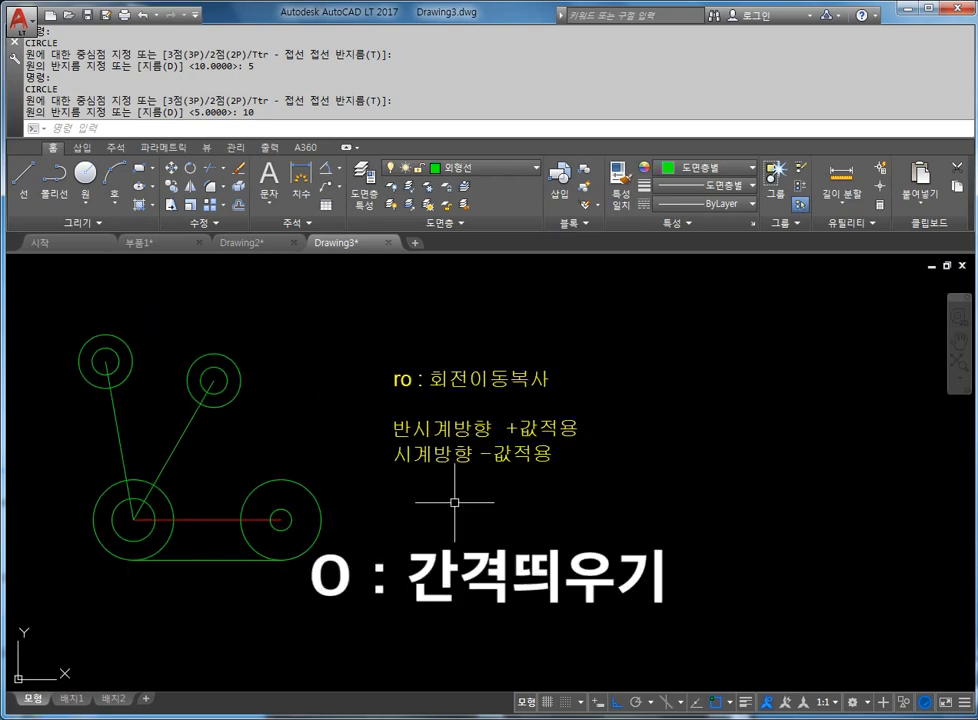
pyautogui.moveTo(515, 486); pyautogui.dragTo(530, 486, button='middle')
pyautogui.doubleClick(517, 455)
pyautogui.click(580, 459)
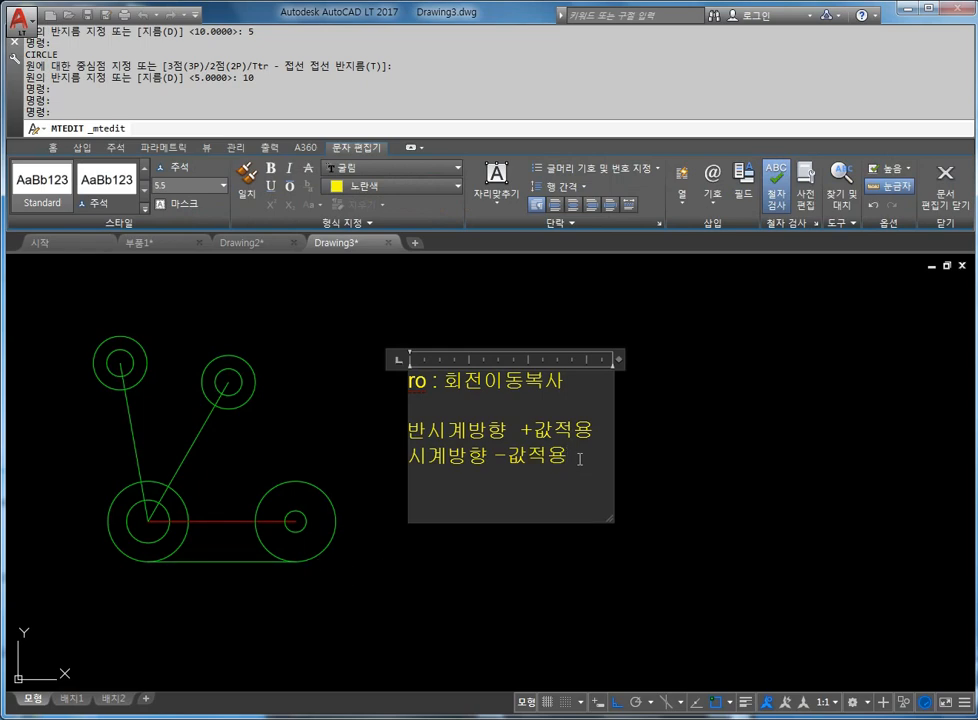
pyautogui.press('Return')
pyautogui.press('Return')
pyautogui.write('o :')
pyautogui.press('alt')
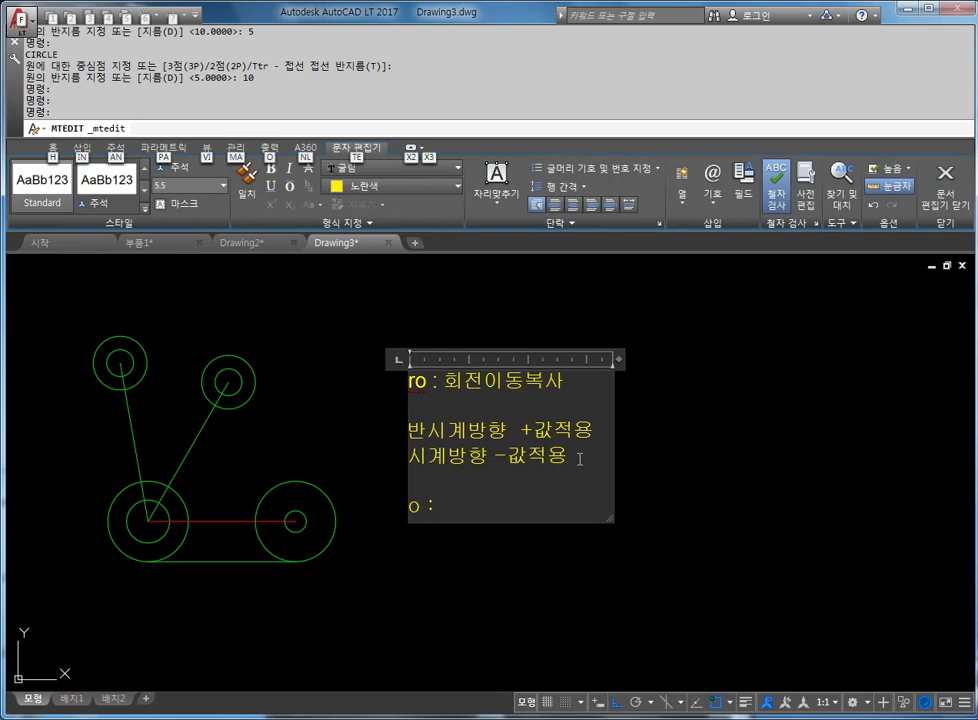
pyautogui.write('간격뛰')
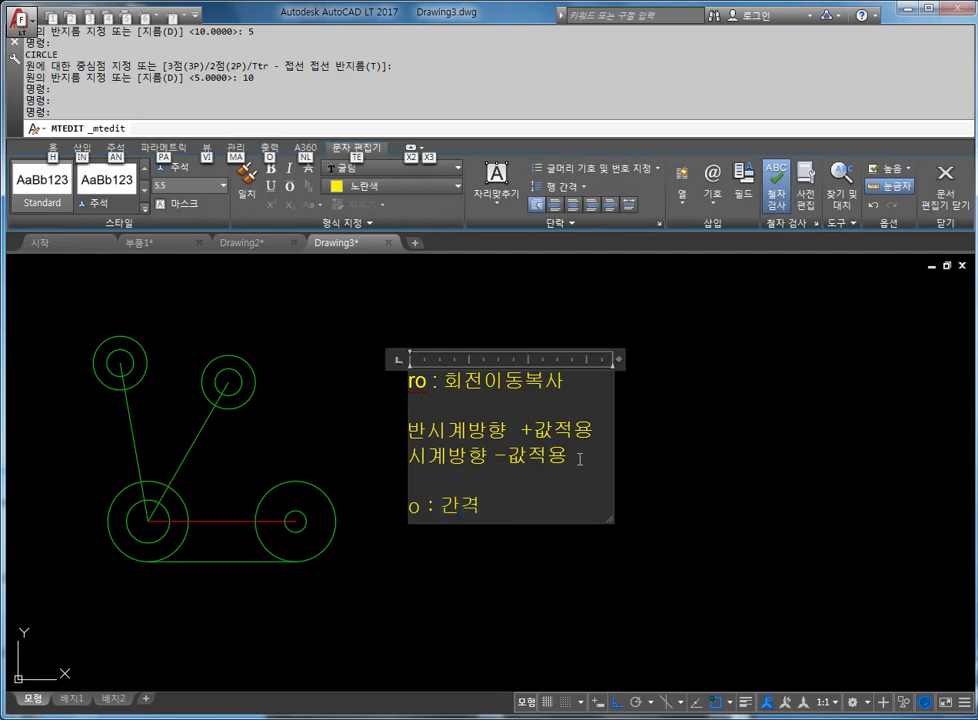
pyautogui.press('BackSpace')
pyautogui.press('BackSpace')
pyautogui.write('띄ㅇ')
pyautogui.write('우기')
pyautogui.press('Return')
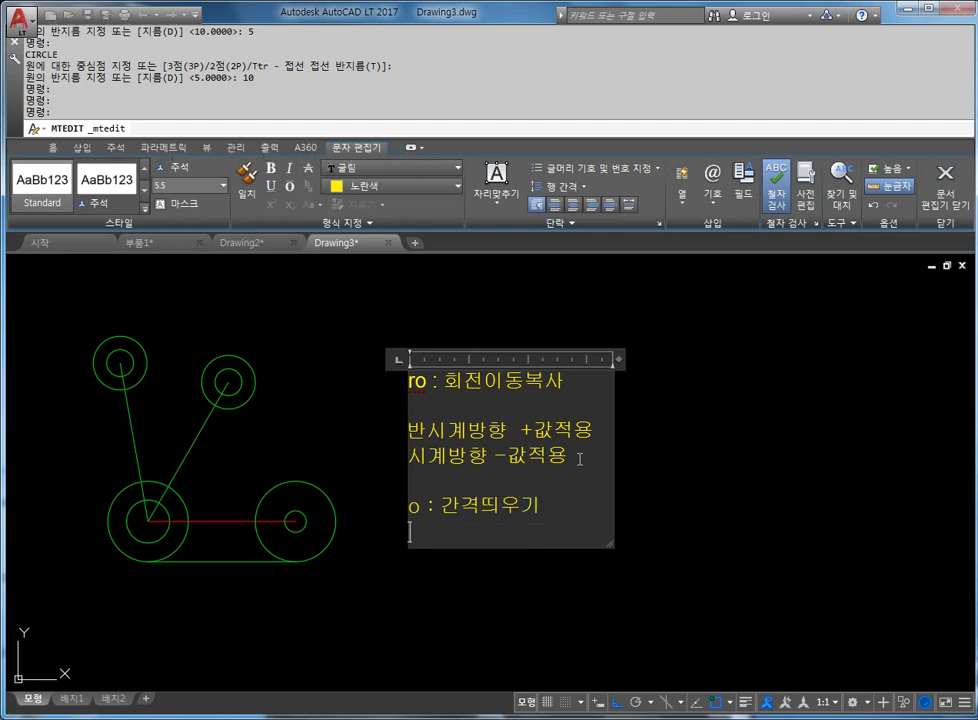
pyautogui.press('Escape')
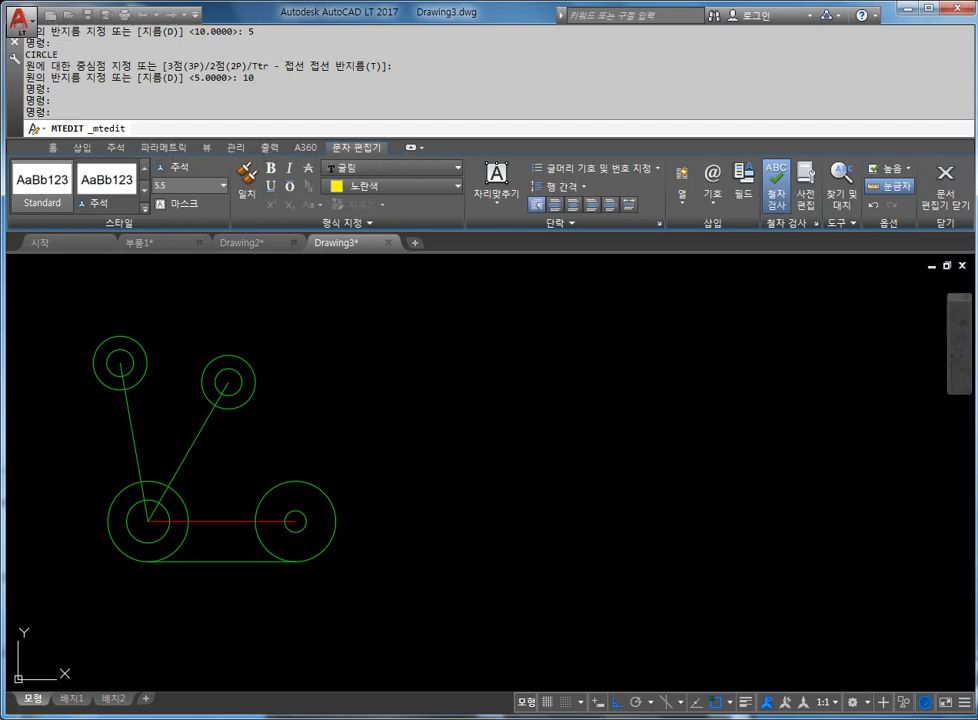
pyautogui.scroll(2, 446, 437)
pyautogui.scroll(-2, 446, 437)
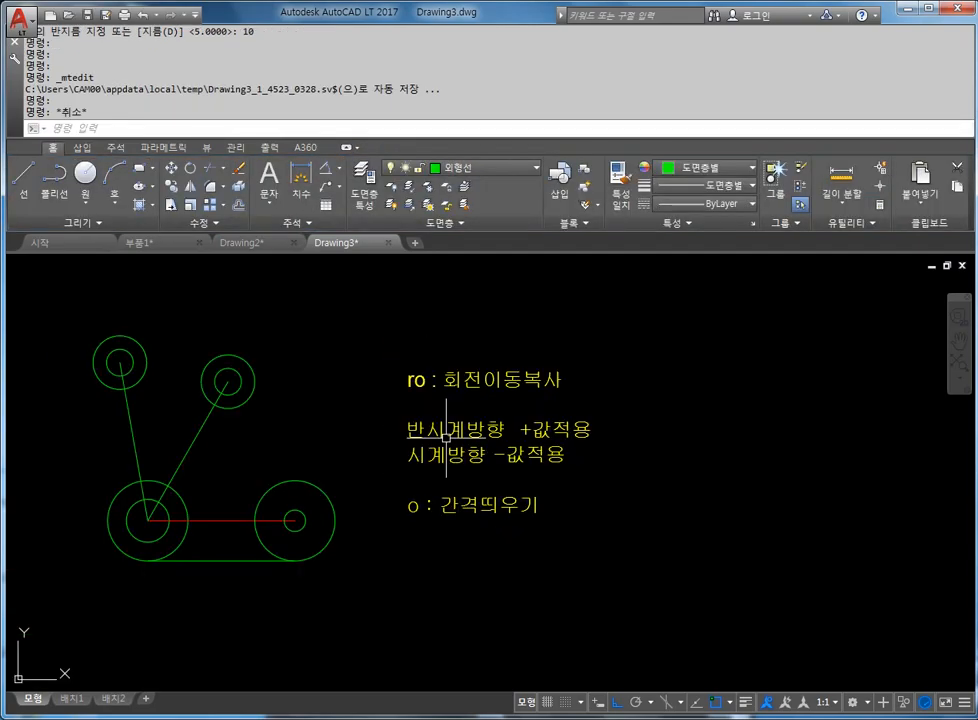
pyautogui.moveTo(443, 476)
pyautogui.mouseDown(button='middle')
pyautogui.moveTo(522, 490)
pyautogui.moveTo(480, 443)
pyautogui.mouseUp(button='middle')
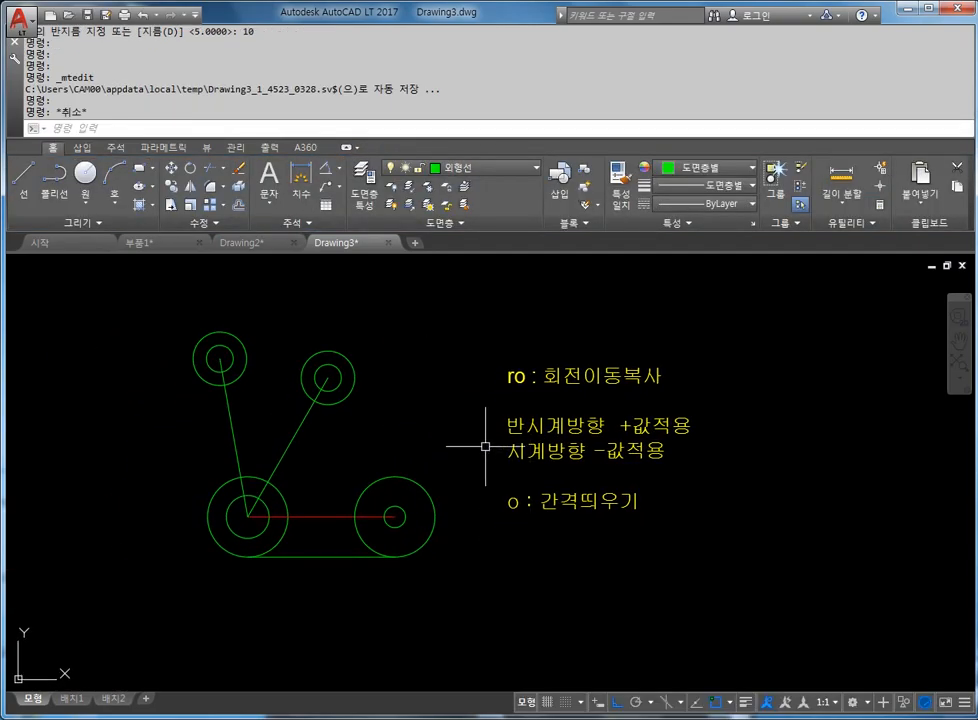
pyautogui.scroll(2, 454, 447)
pyautogui.scroll(-2, 493, 484)
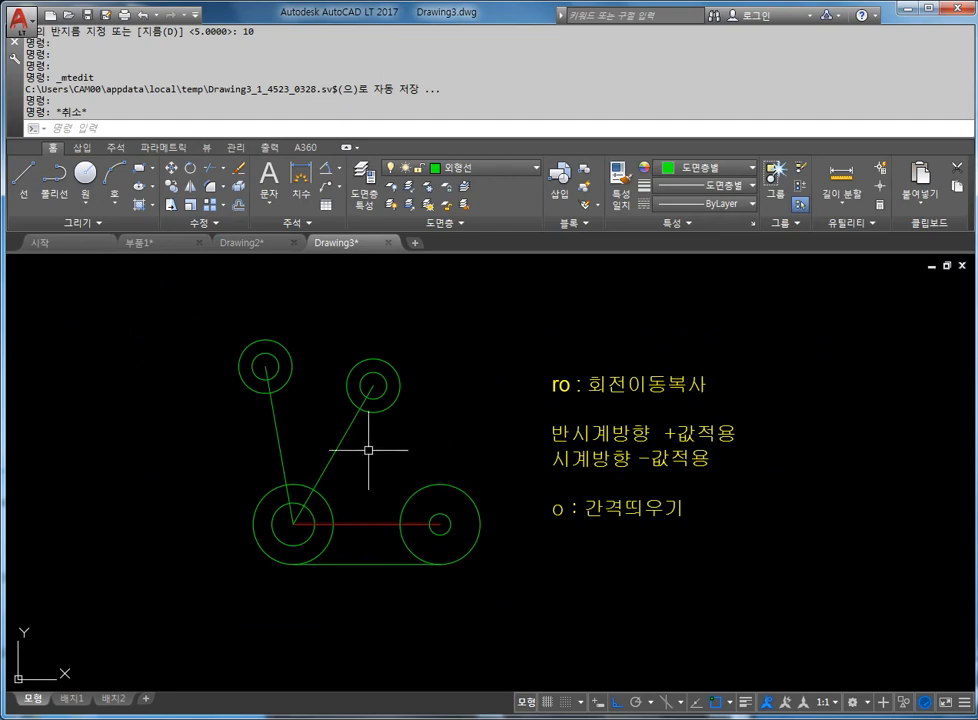
pyautogui.press('Escape')
pyautogui.press('Escape')
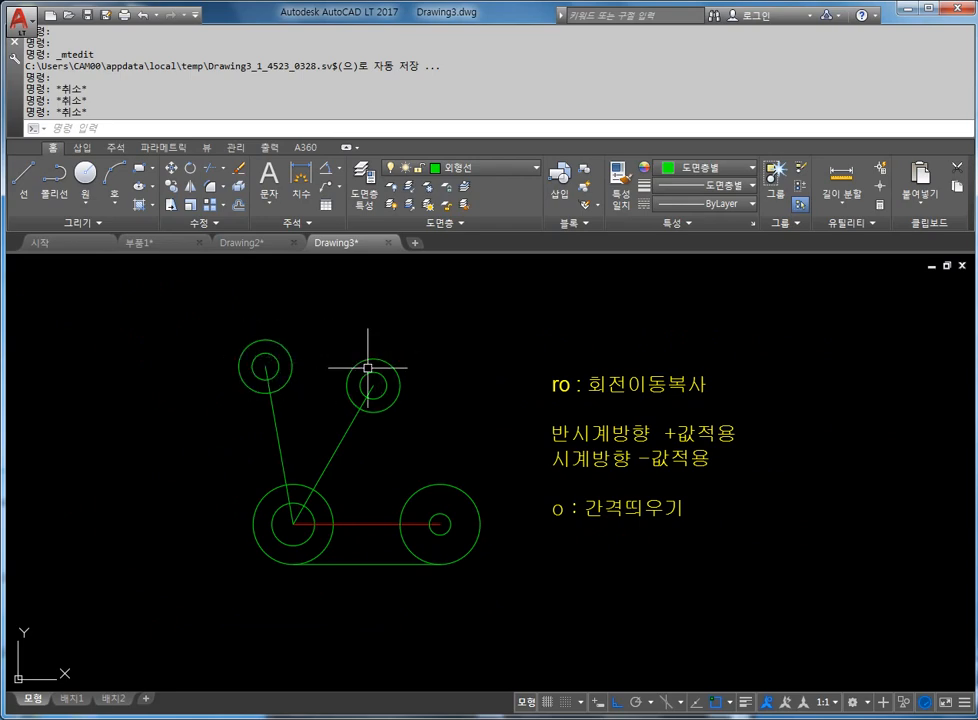
pyautogui.moveTo(394, 376)
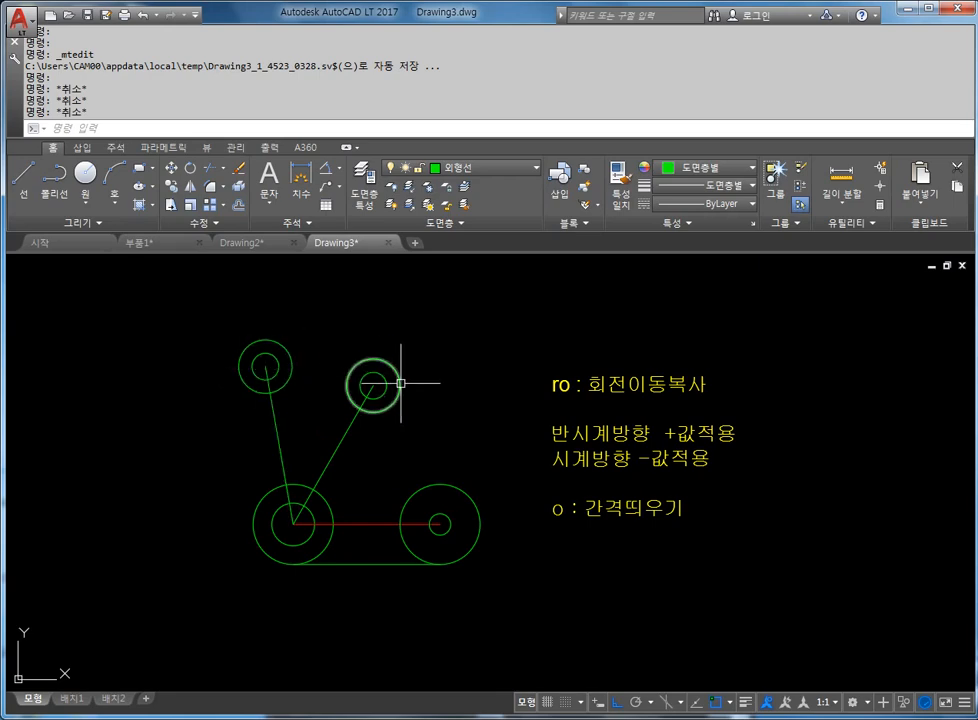
pyautogui.moveTo(374, 395); pyautogui.dragTo(404, 400, button='middle')
pyautogui.press('Escape')
pyautogui.press('Escape')
pyautogui.press('Escape')
pyautogui.press('Escape')
pyautogui.write('ㅊ')
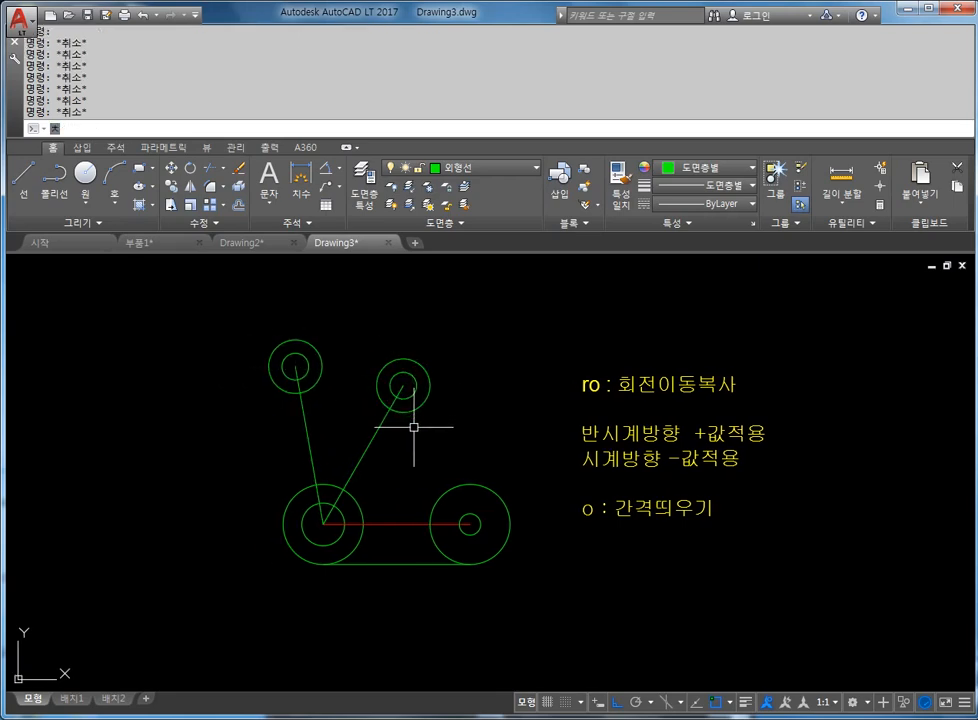
pyautogui.press('Return')
pyautogui.press('Escape')
pyautogui.press('Escape')
pyautogui.press('Escape')
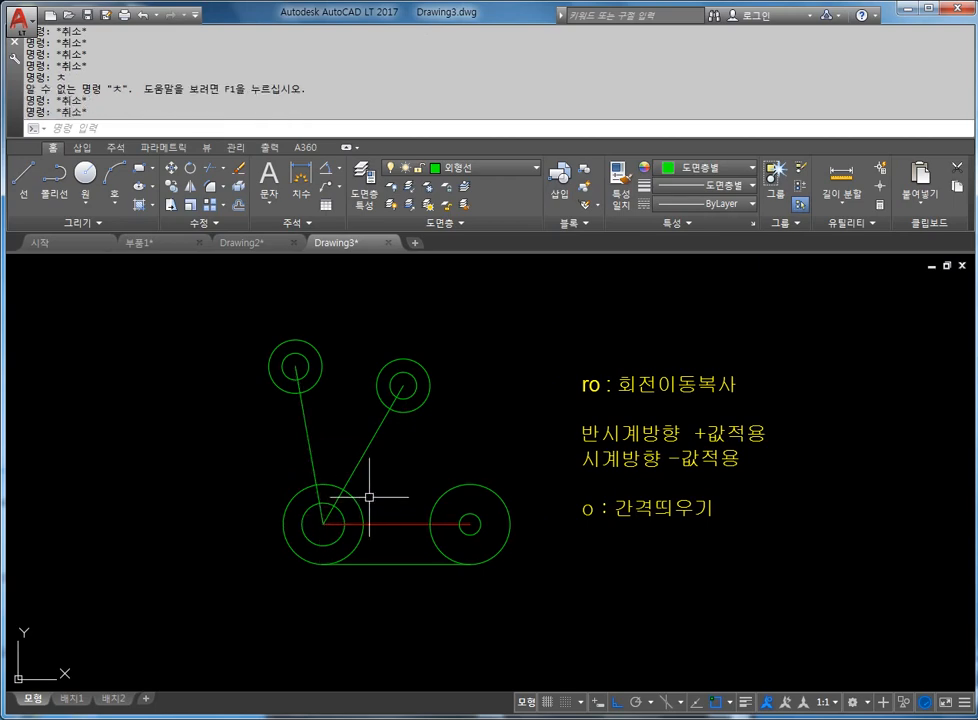
pyautogui.write('ㅊ')
pyautogui.press('Return')
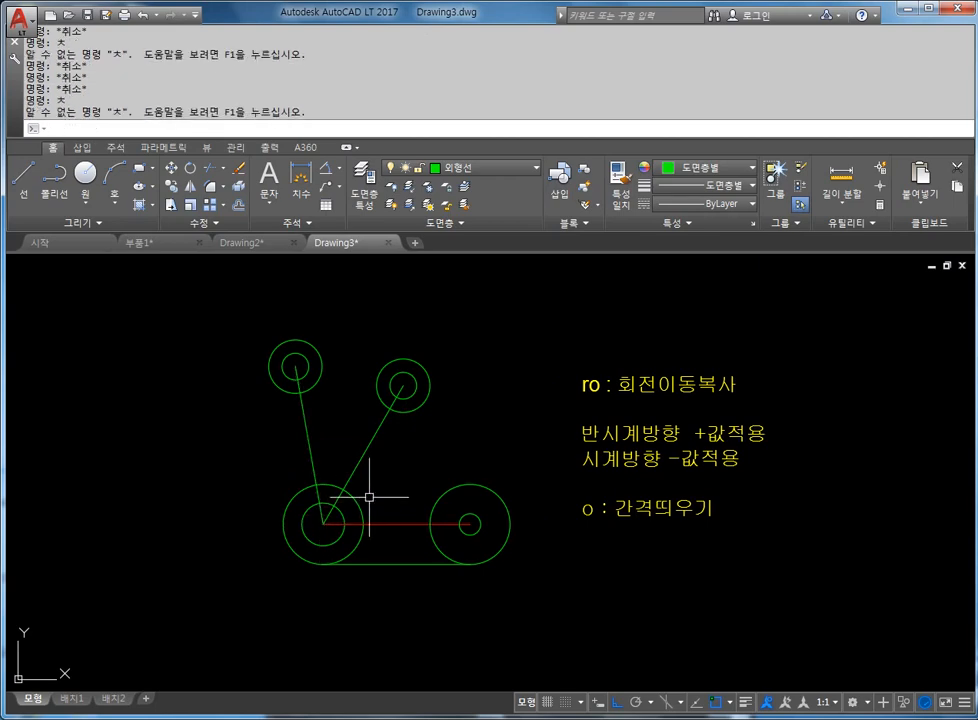
# - Draw a circle centred on the shared lower end of the two slanted lines, passing through the upper end of the 60° line
pyautogui.write('ㅊ')
pyautogui.press('Return')
pyautogui.press('Return')
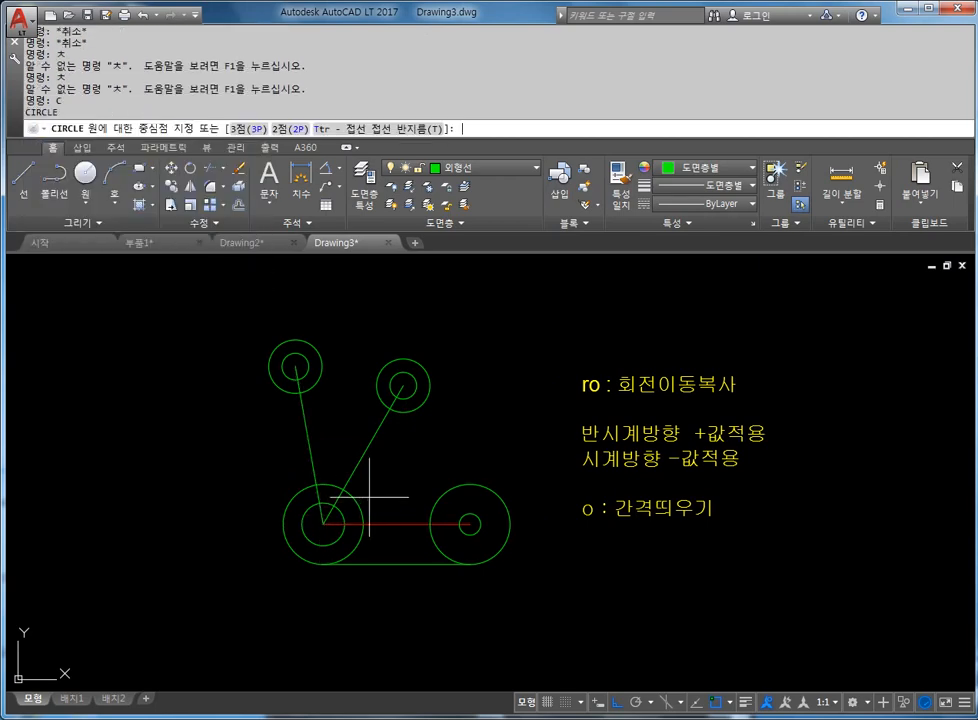
pyautogui.click(322, 523)
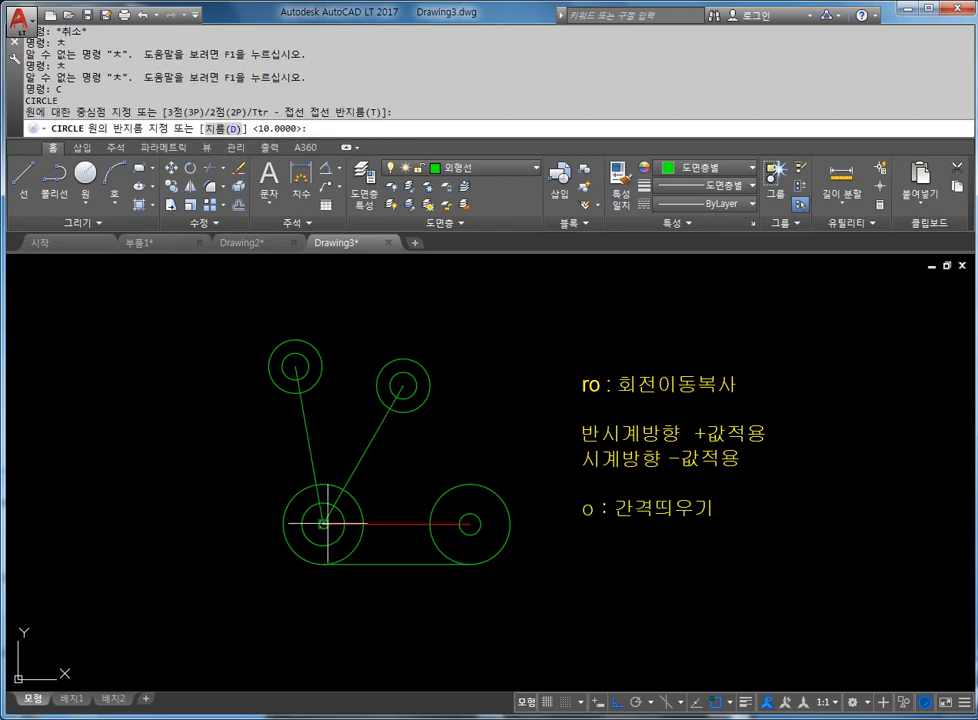
pyautogui.click(403, 383)
pyautogui.press('Escape')
pyautogui.press('Escape')
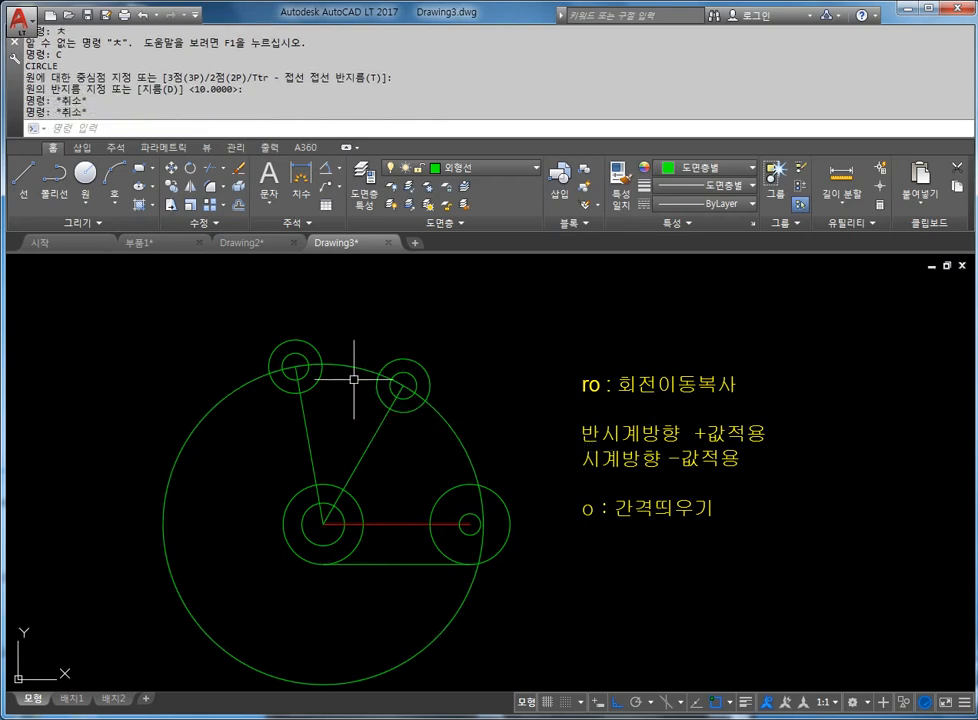
# - Trim the large circle using the outer circles of both upper pairs as cutting edges, keeping only the arc across the two pairs
pyautogui.scroll(2, 350, 380)
pyautogui.moveTo(407, 443)
pyautogui.mouseDown(button='middle')
pyautogui.moveTo(397, 406)
pyautogui.moveTo(443, 469)
pyautogui.moveTo(425, 492)
pyautogui.mouseUp(button='middle')
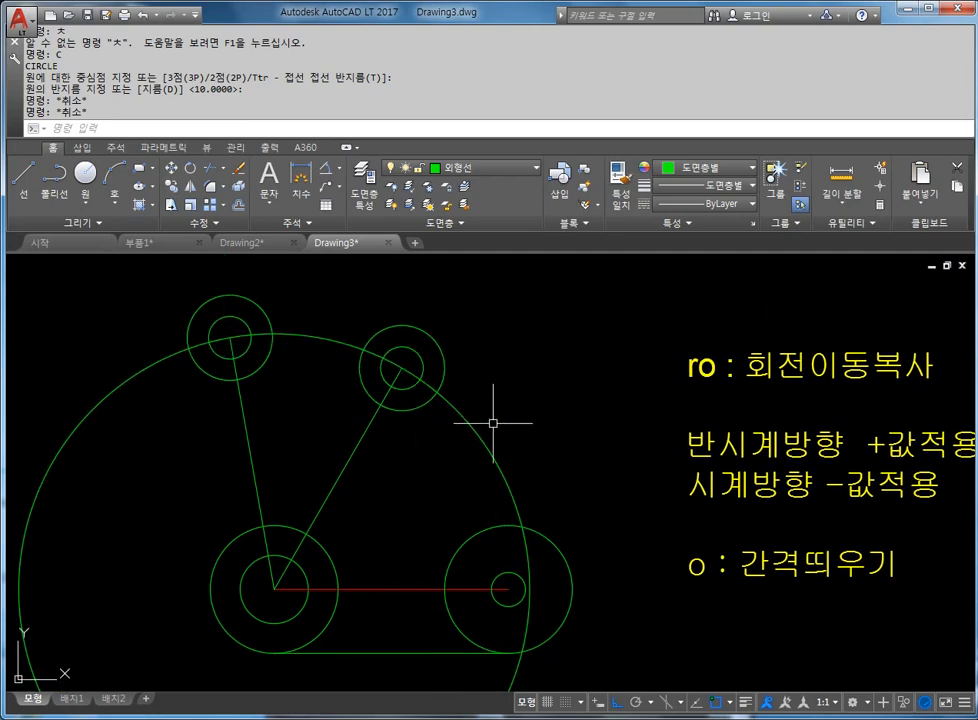
pyautogui.moveTo(466, 443); pyautogui.dragTo(525, 478, button='middle')
pyautogui.press('Escape')
pyautogui.press('Escape')
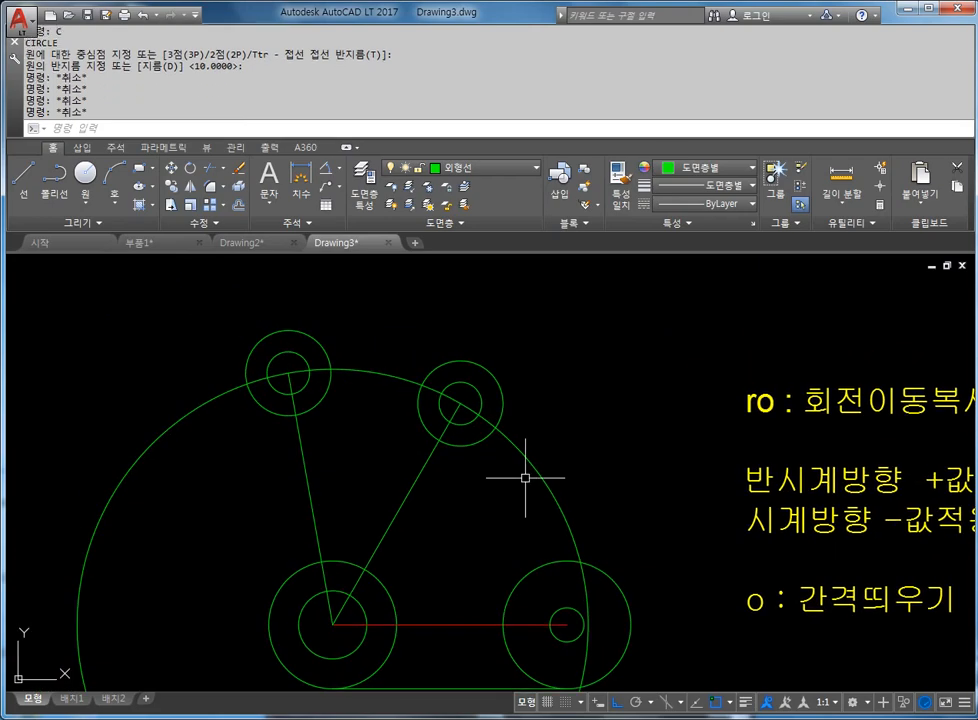
pyautogui.write('tr')
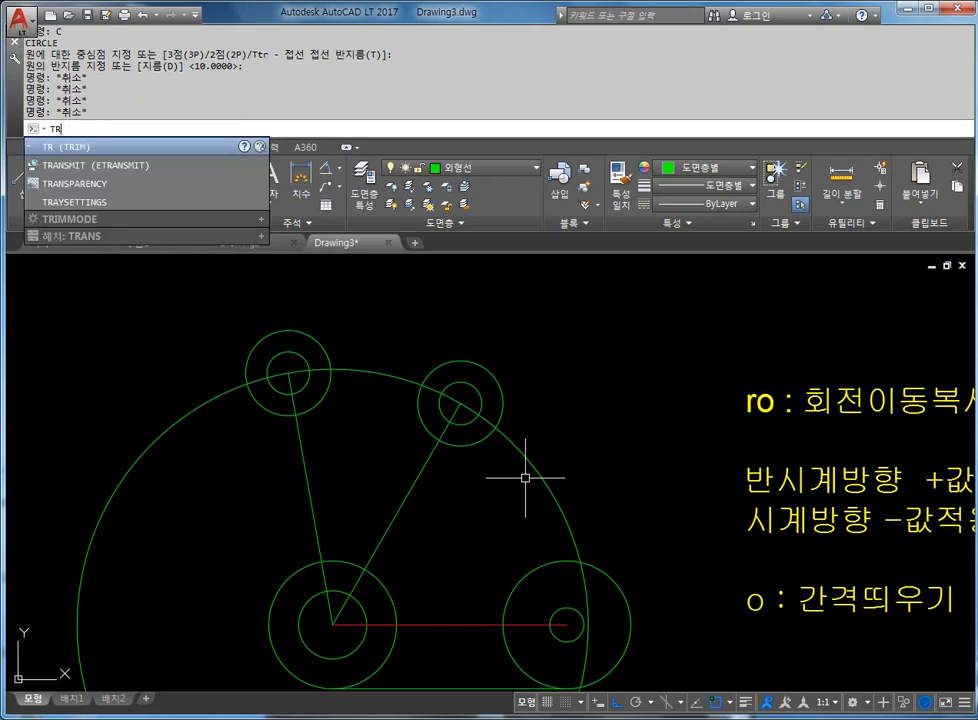
pyautogui.press('Return')
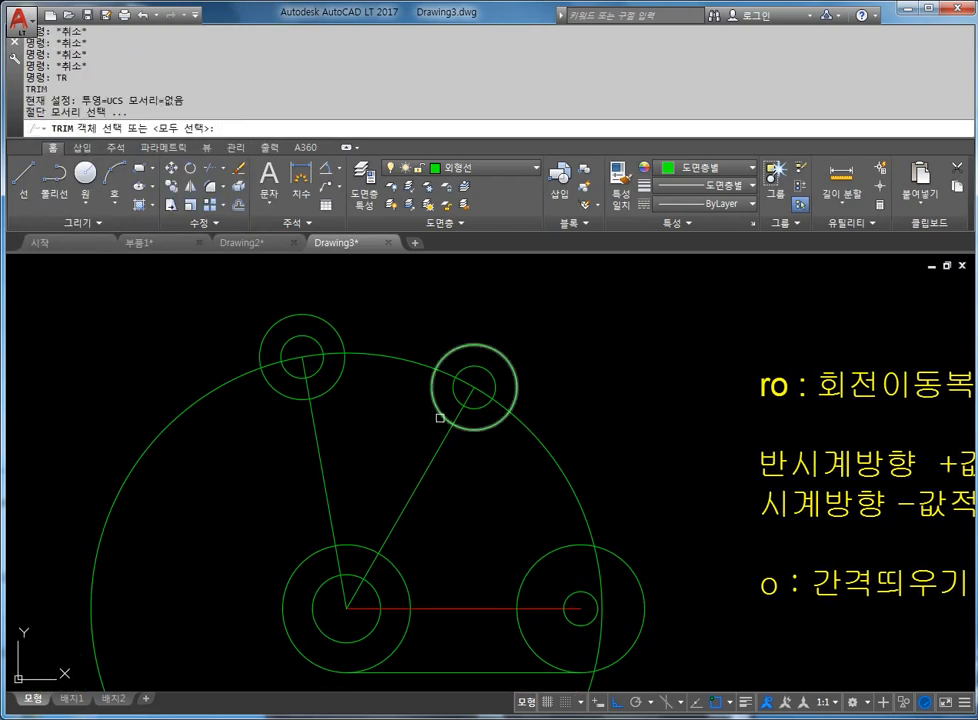
pyautogui.click(320, 317)
pyautogui.click(469, 345)
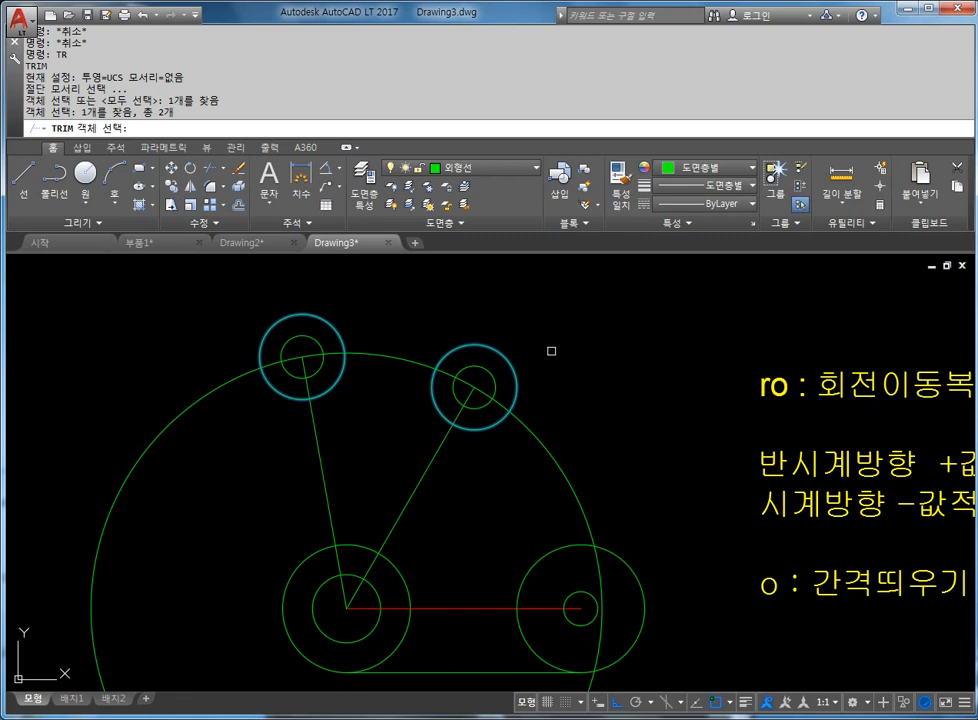
pyautogui.press('Return')
pyautogui.click(550, 461)
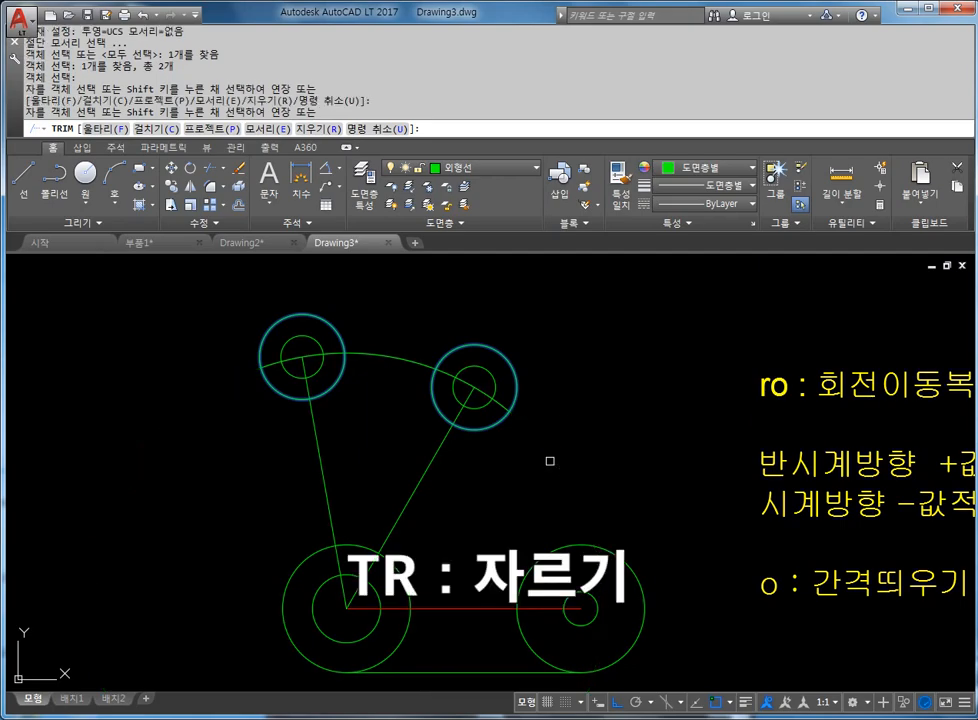
pyautogui.click(21, 386)
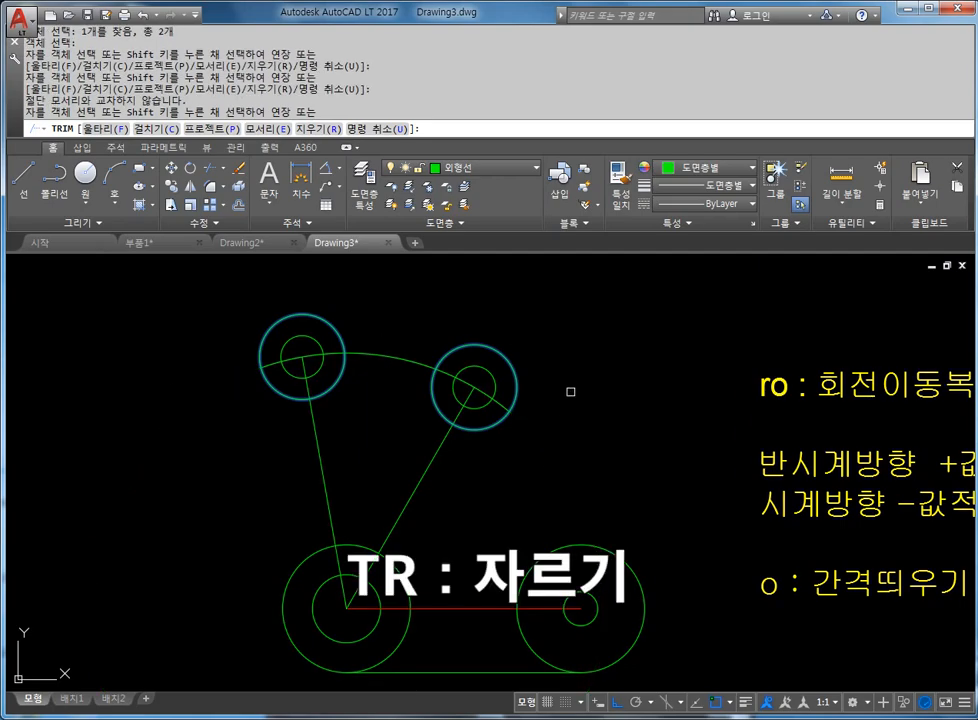
pyautogui.press('Escape')
# - Offset the trimmed arc by 5 to both its outer and inner sides
pyautogui.moveTo(500, 432)
pyautogui.mouseDown(button='middle')
pyautogui.moveTo(500, 395)
pyautogui.moveTo(462, 391)
pyautogui.mouseUp(button='middle')
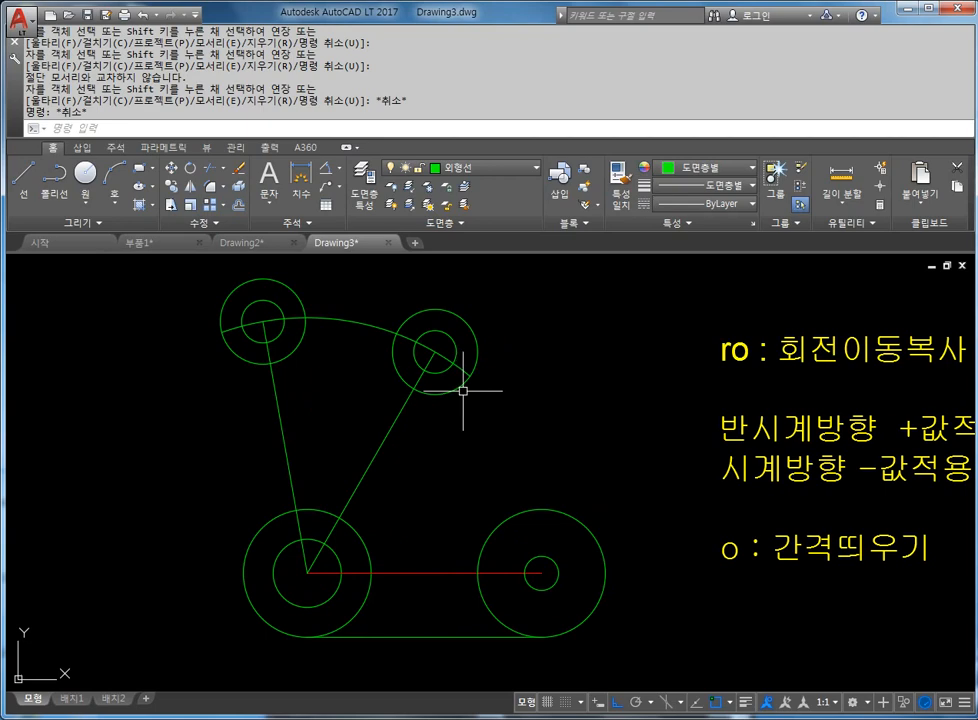
pyautogui.moveTo(463, 390); pyautogui.dragTo(453, 421, button='middle')
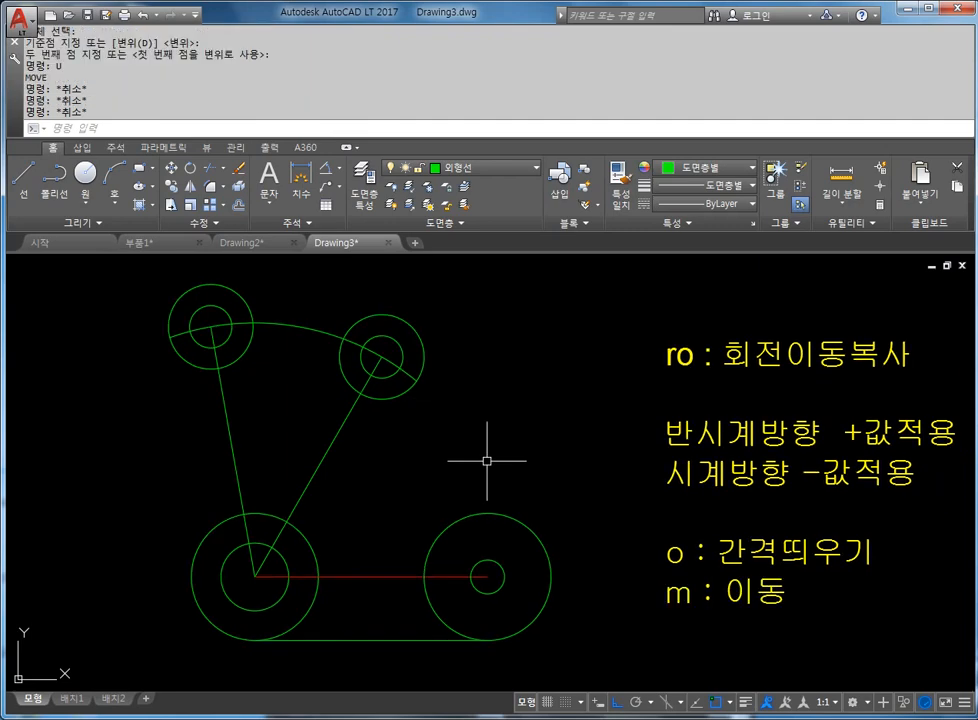
pyautogui.press('Escape')
pyautogui.press('Escape')
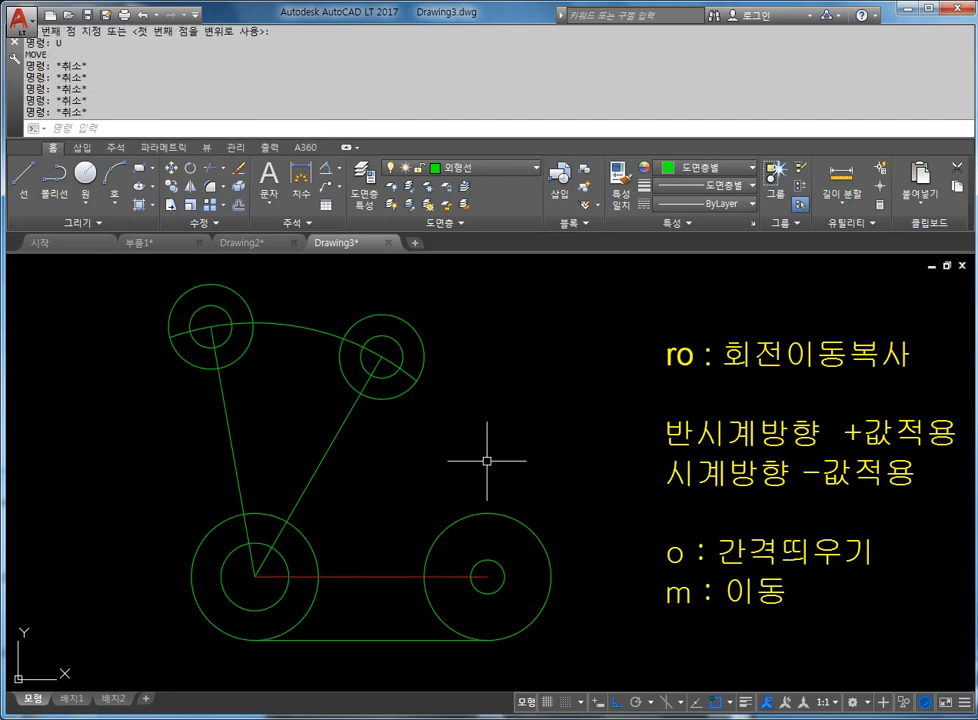
pyautogui.write('o')
pyautogui.press('Return')
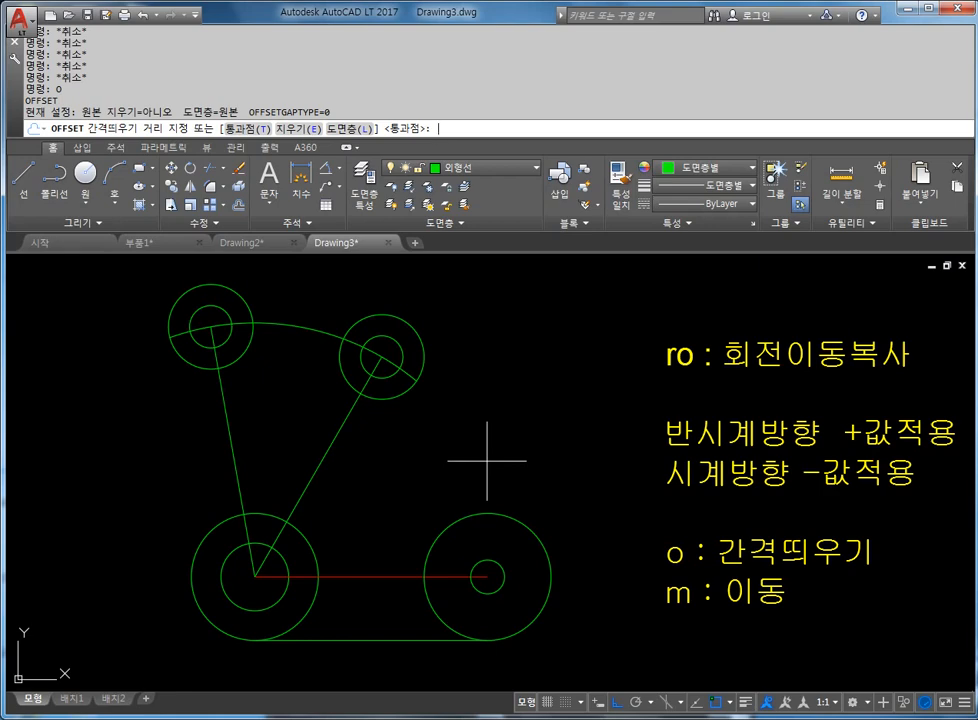
pyautogui.press('Return')
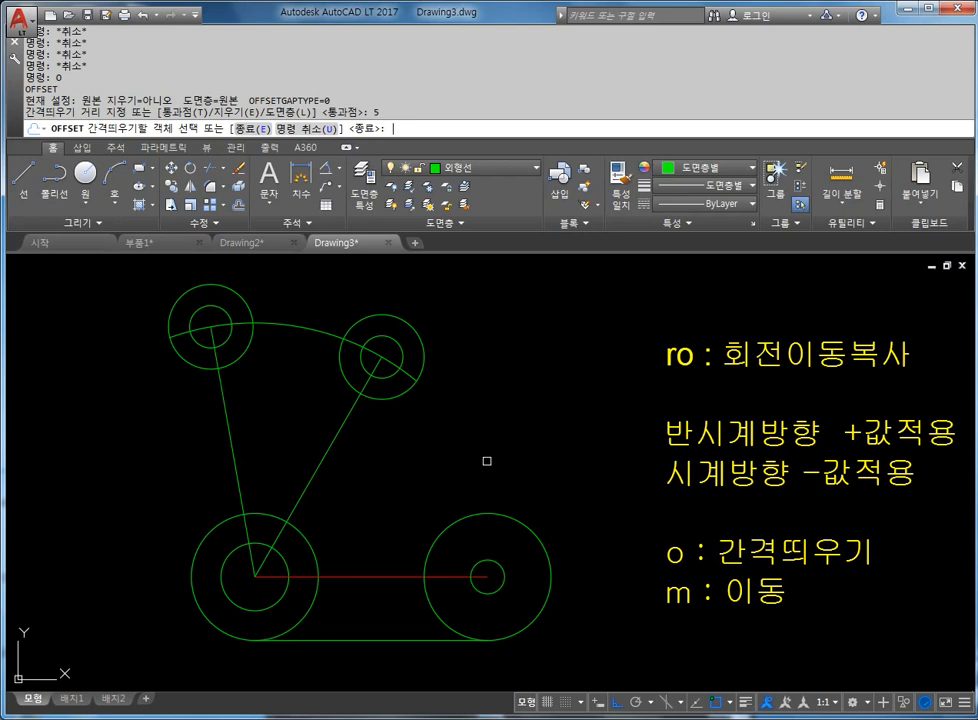
pyautogui.click(290, 326)
pyautogui.moveTo(281, 290); pyautogui.dragTo(296, 325, button='middle')
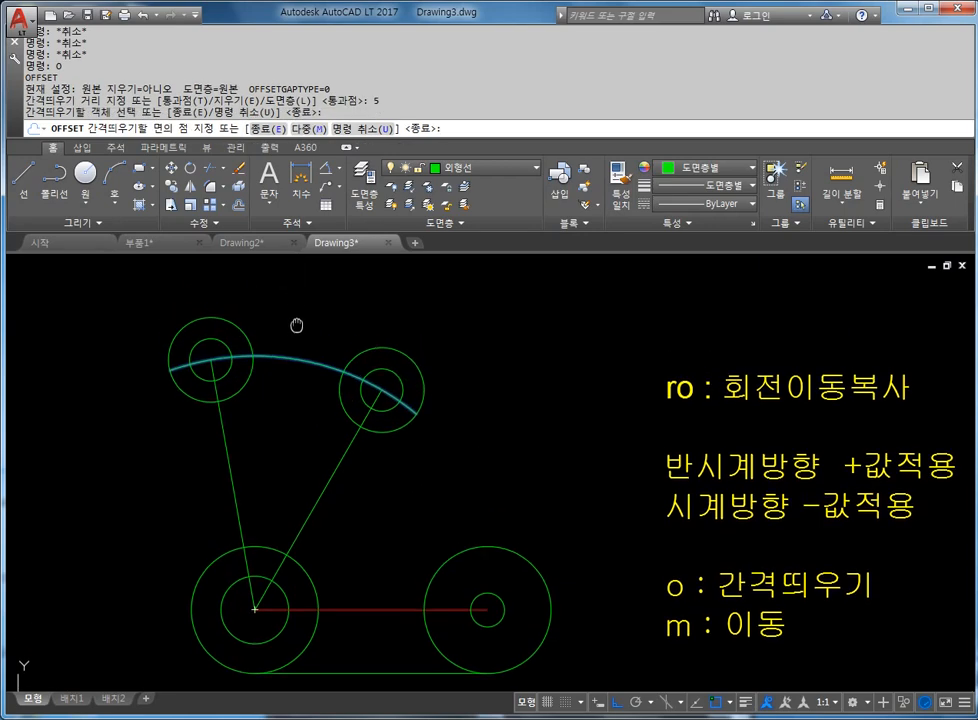
pyautogui.click(296, 313)
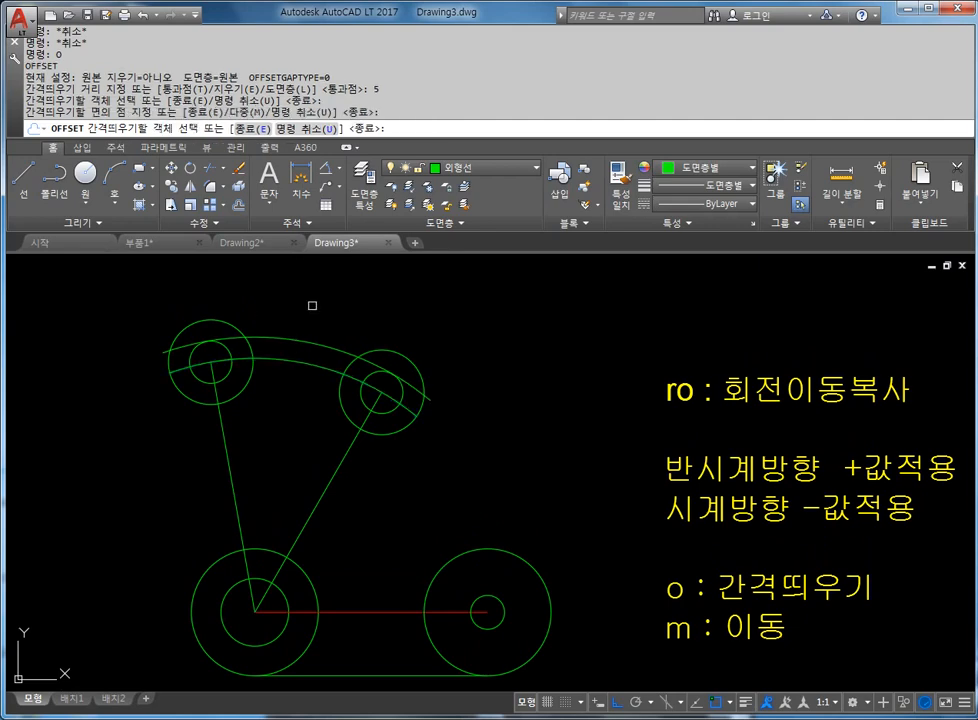
pyautogui.click(292, 372)
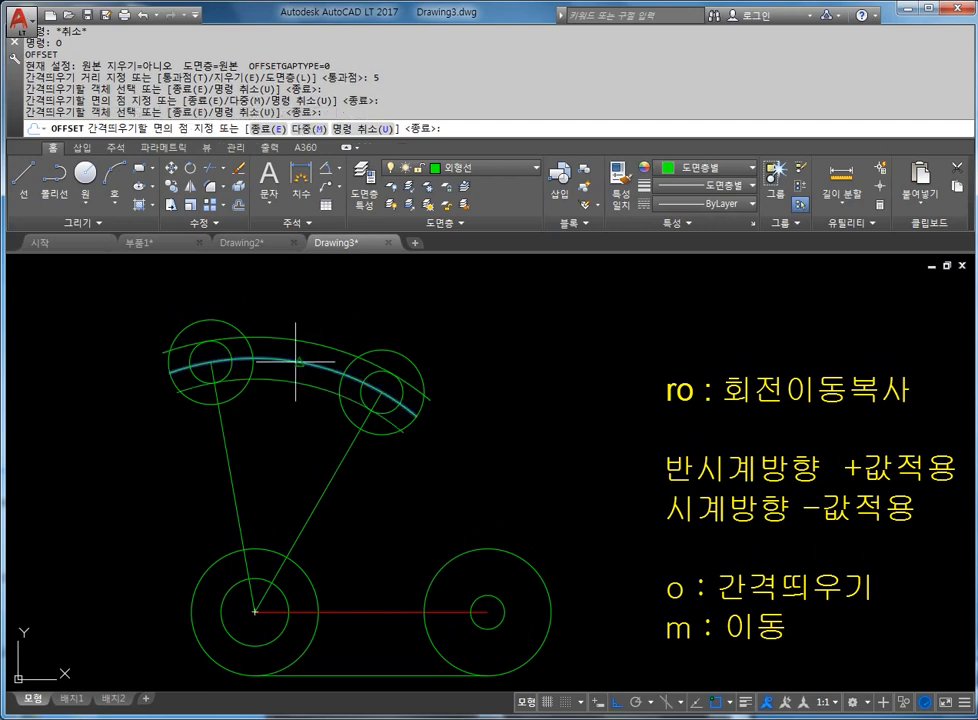
pyautogui.click(285, 435)
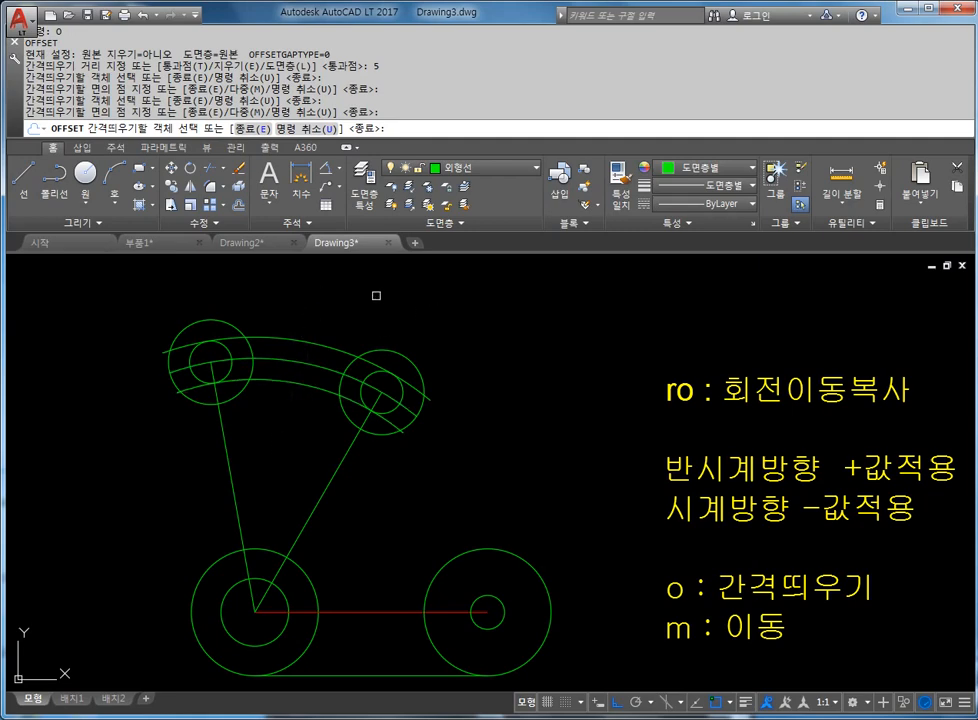
pyautogui.press('Escape')
pyautogui.press('Escape')
# - Offset the middle arc by 10 to both its outer and inner sides
pyautogui.scroll(2, 271, 355)
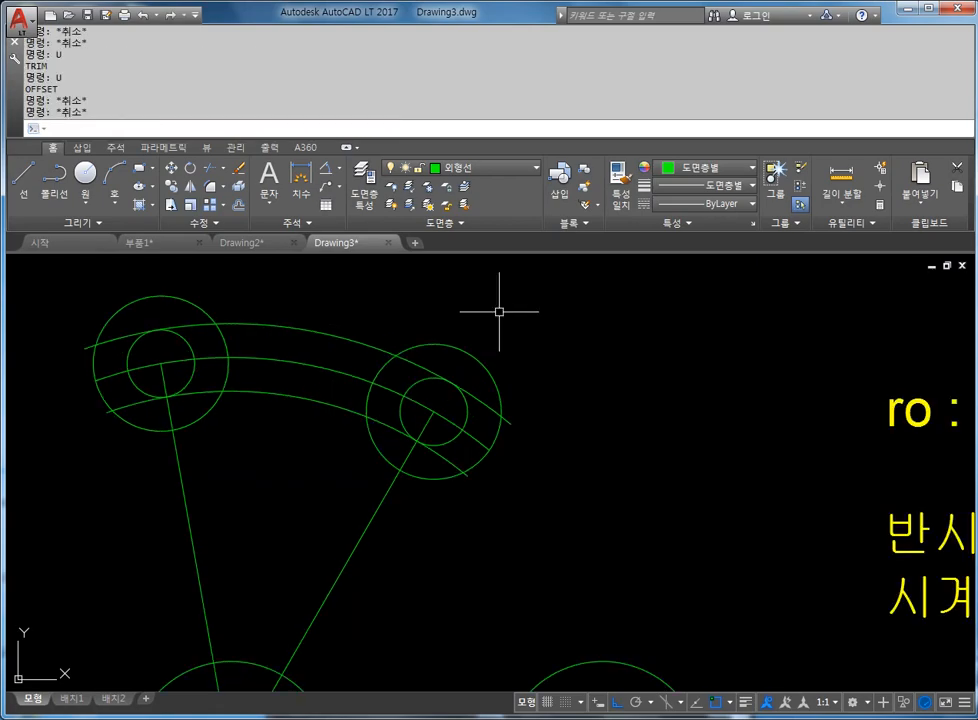
pyautogui.write('o')
pyautogui.press('Return')
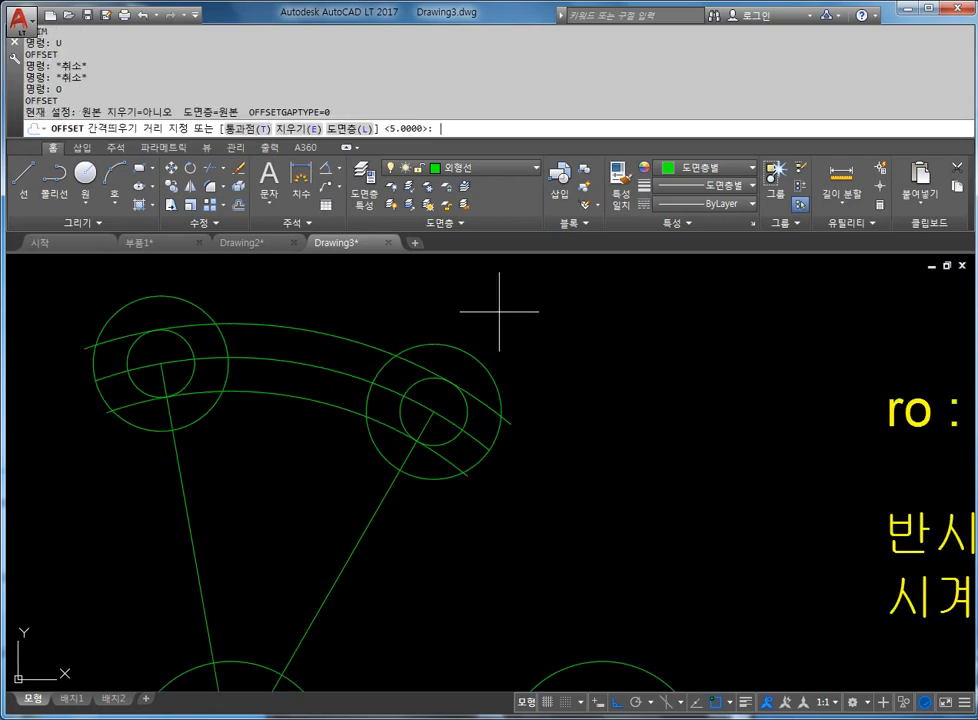
pyautogui.write('10')
pyautogui.press('Return')
pyautogui.click(323, 371)
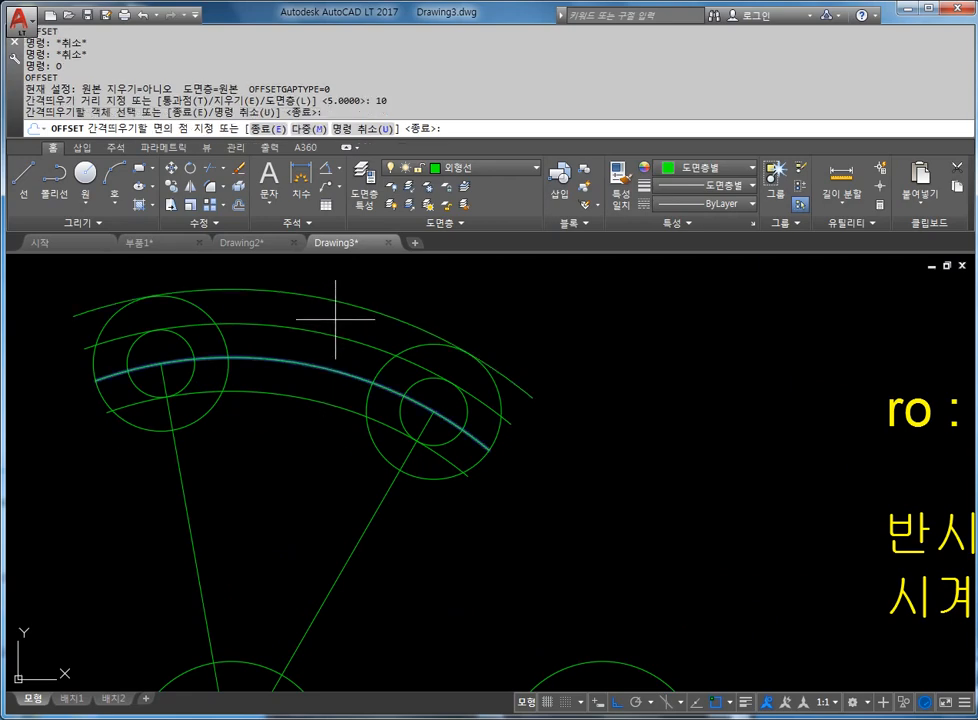
pyautogui.click(345, 300)
pyautogui.click(319, 370)
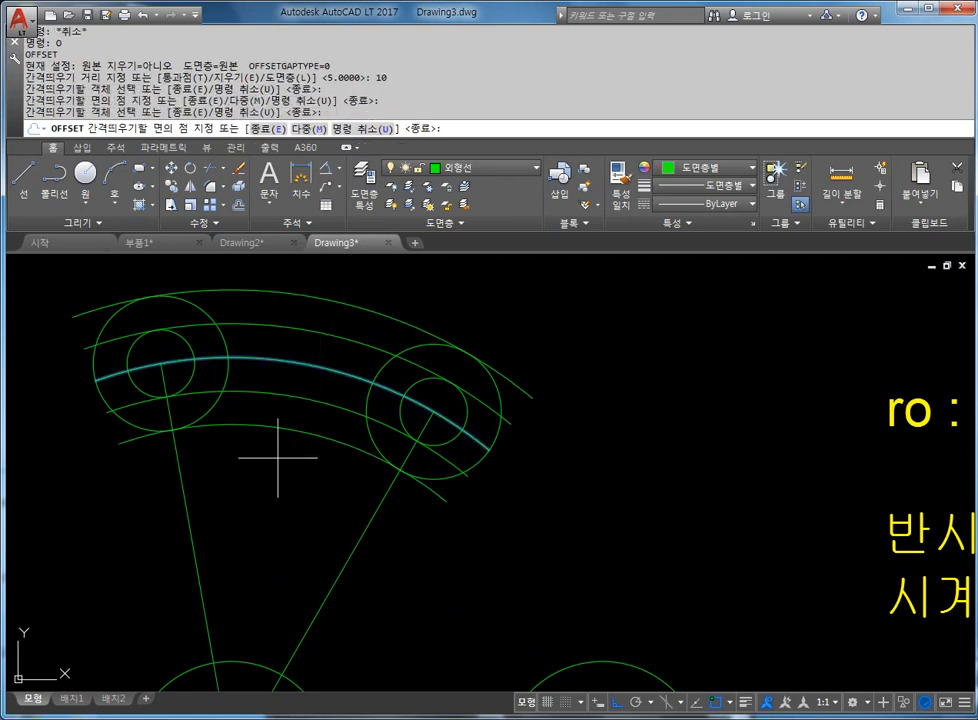
pyautogui.click(282, 440)
pyautogui.press('Escape')
pyautogui.press('Escape')
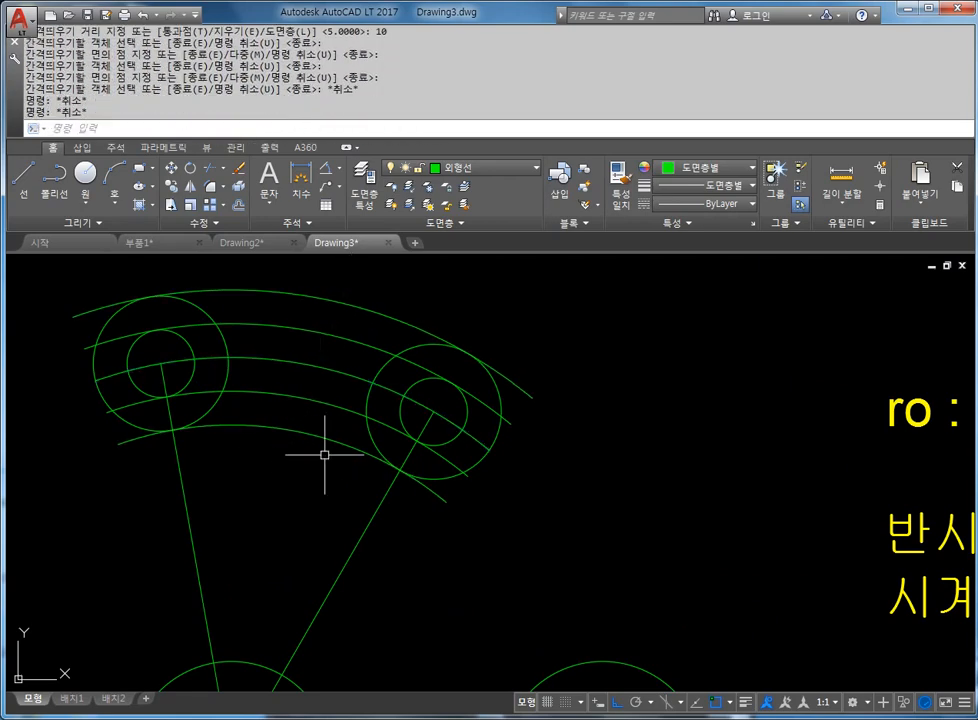
# - Trim the overhanging right ends of the two 10-offset arcs at the right upper circle pair, with all objects as cutting edges
pyautogui.write('TR')
pyautogui.press('Return')
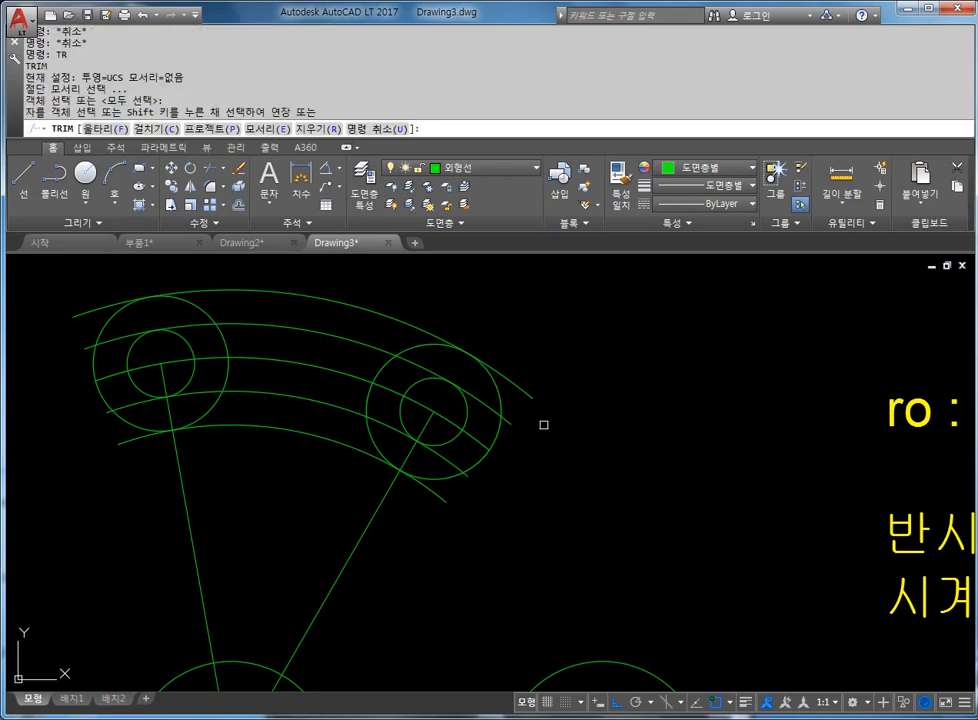
pyautogui.click(522, 389)
pyautogui.click(434, 487)
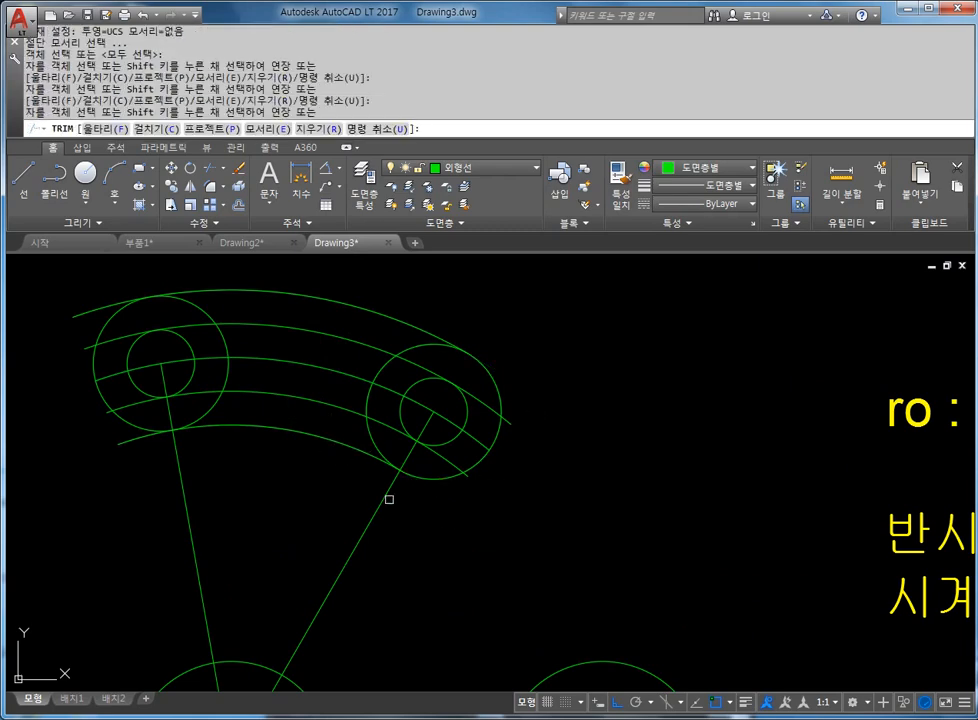
# - Trim the overhanging left ends of the offset arcs back to the left upper circle pair
pyautogui.click(133, 443)
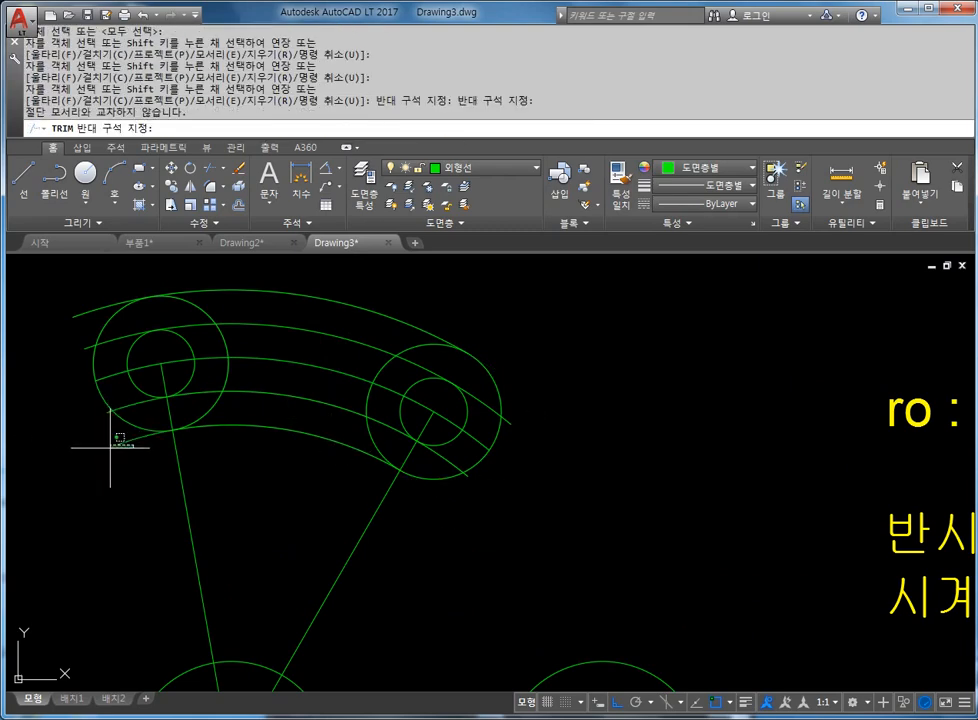
pyautogui.click(100, 410)
pyautogui.click(104, 413)
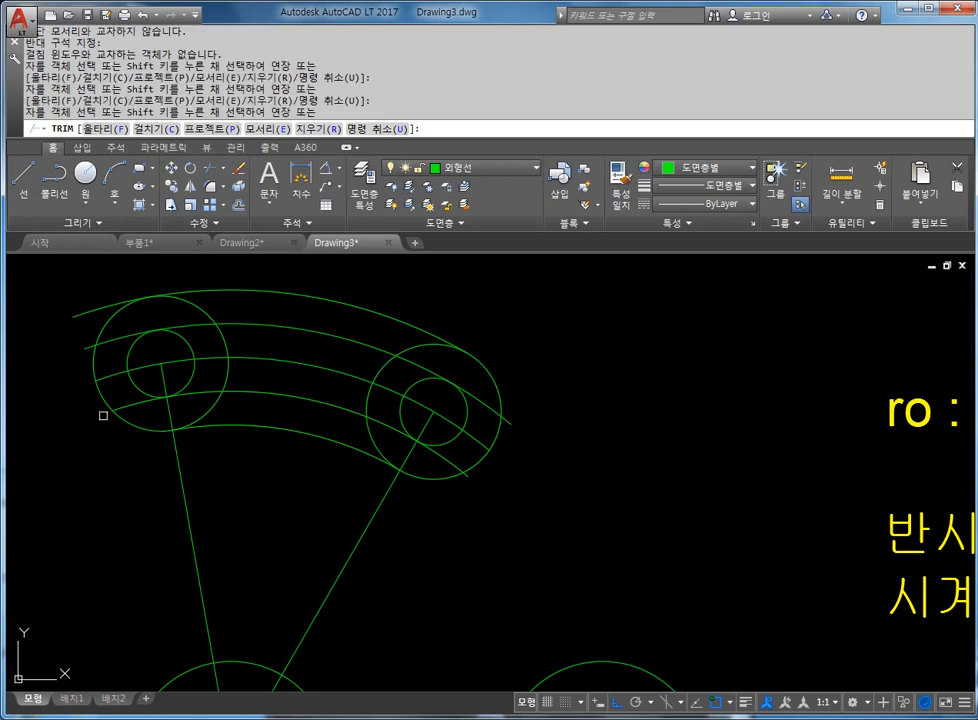
pyautogui.click(84, 350)
pyautogui.click(87, 307)
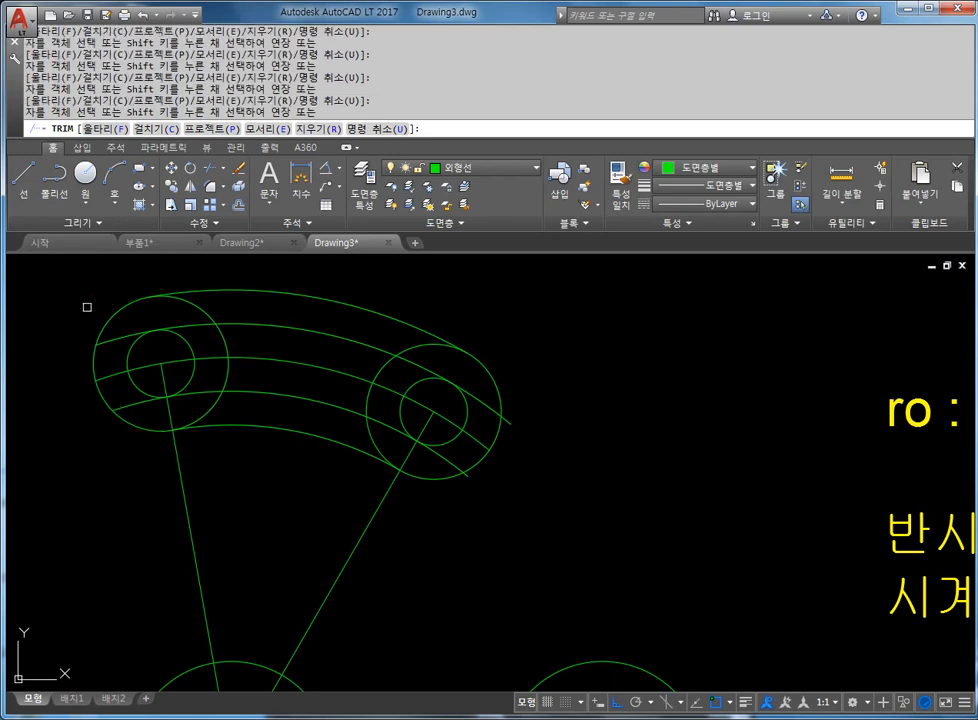
pyautogui.click(133, 408)
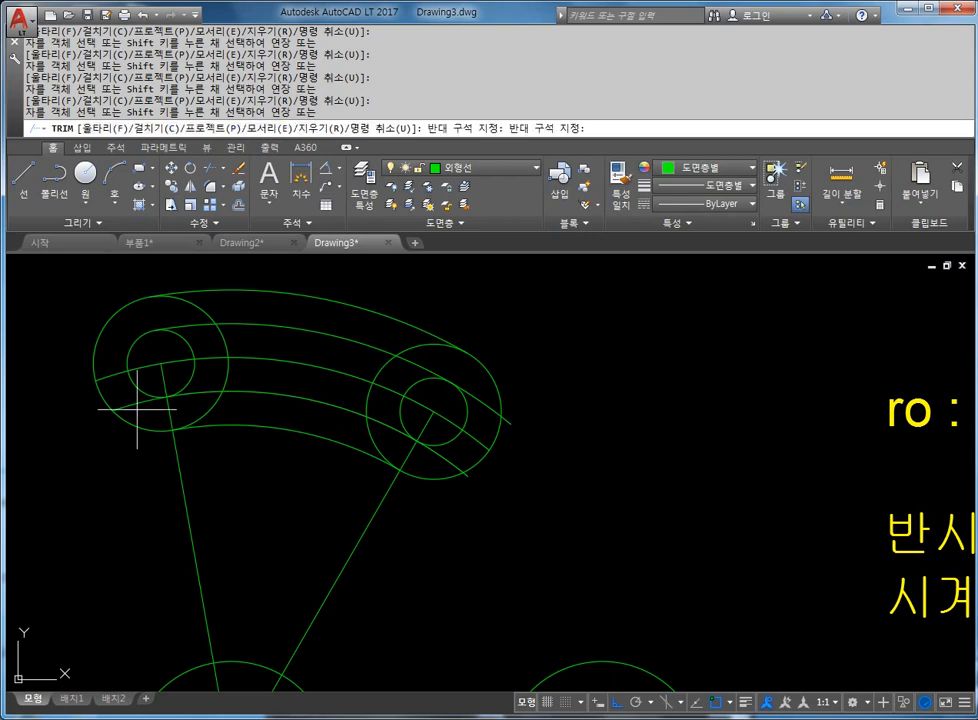
pyautogui.click(138, 404)
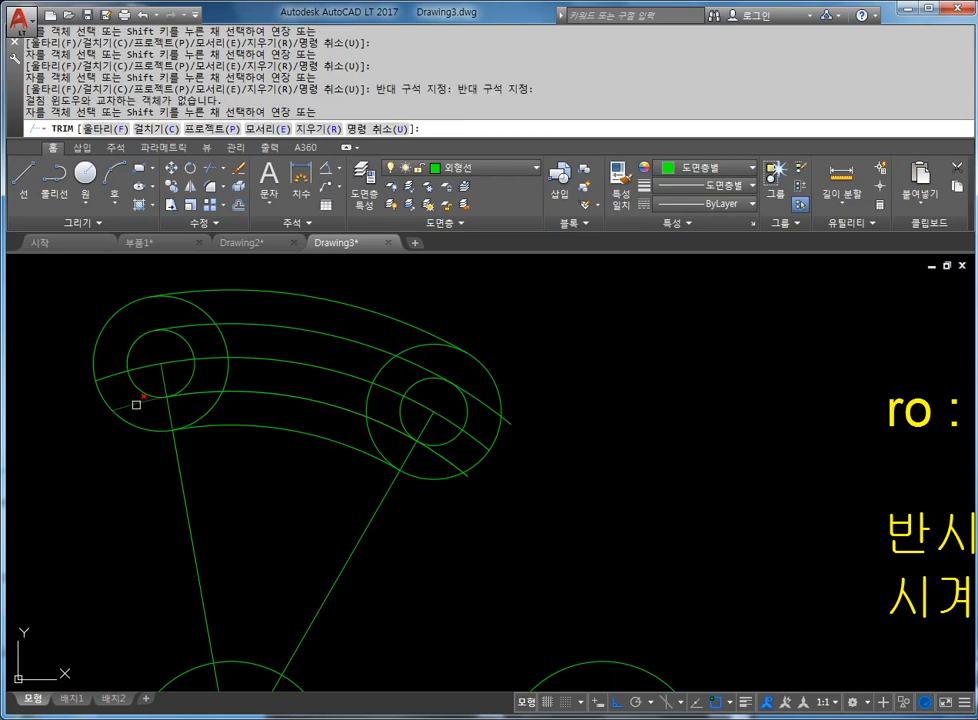
# - Trim the inward-facing portions of both upper circle pairs and the remaining right-hand arc overhangs to form two nested curved slots
pyautogui.click(185, 345)
pyautogui.click(192, 377)
pyautogui.click(210, 312)
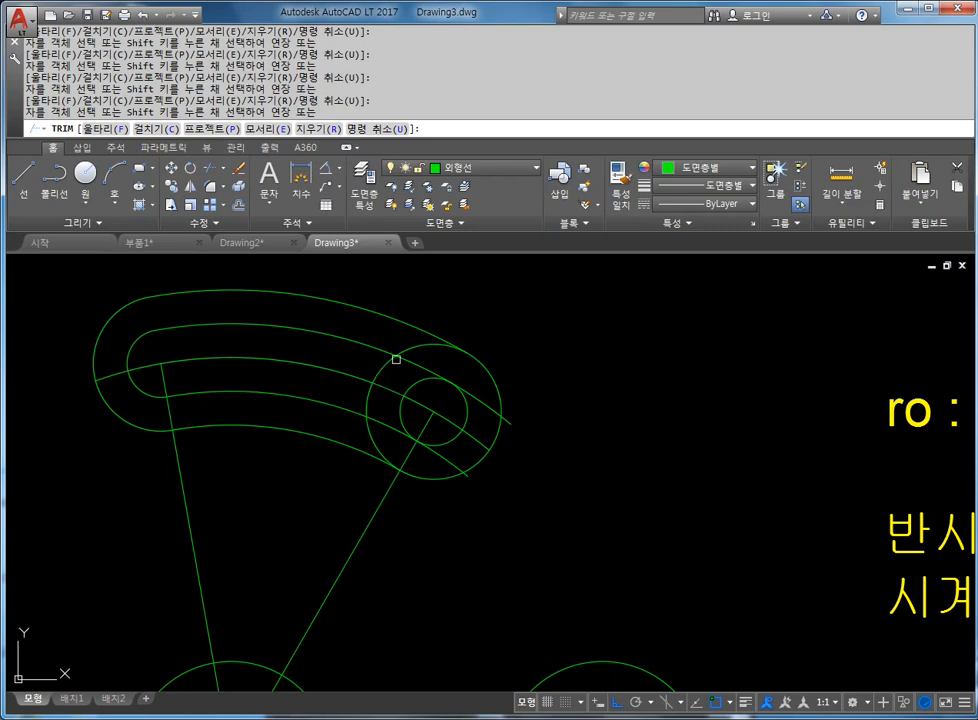
pyautogui.click(391, 354)
pyautogui.click(370, 432)
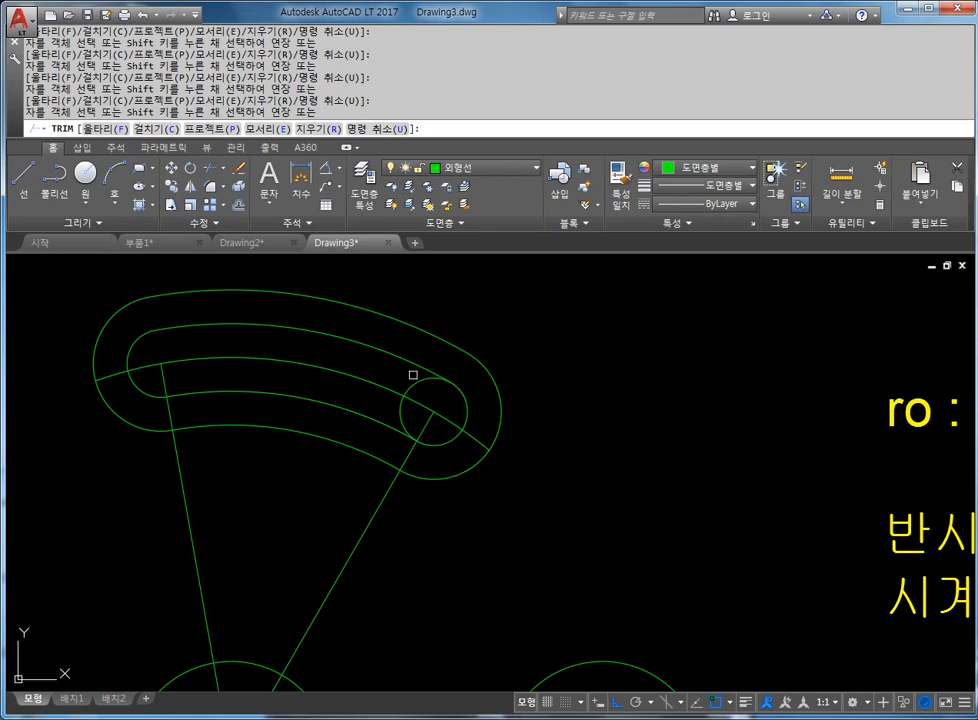
pyautogui.click(404, 409)
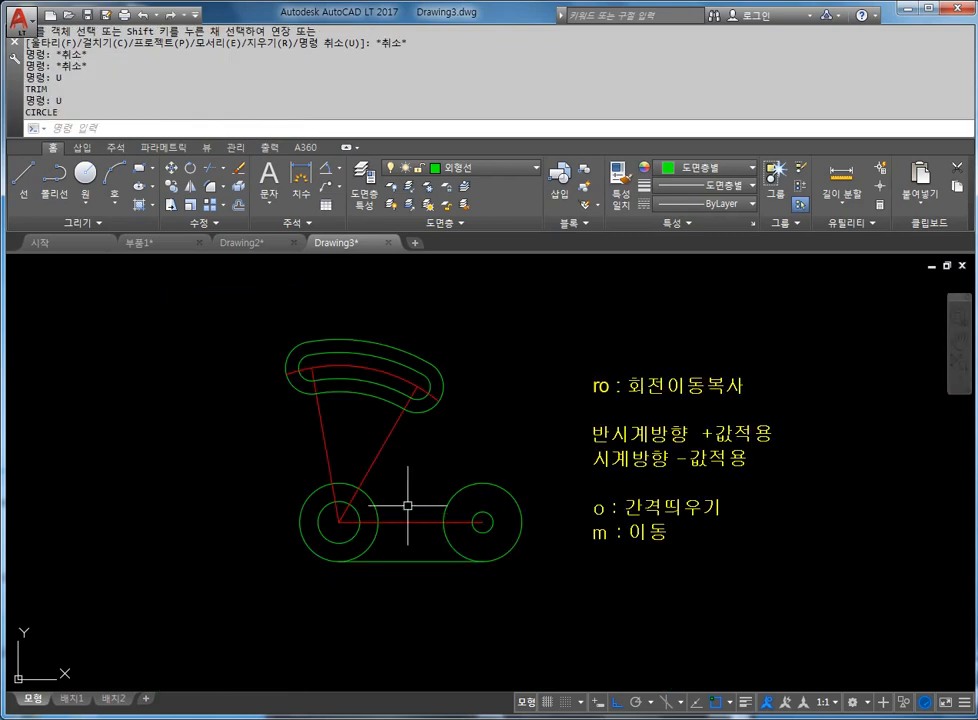
# - Draw a radius 30 circle tangent to the outer slot's left end and the lower left outer circle
pyautogui.write('c')
pyautogui.press('Return')
pyautogui.write('t')
pyautogui.press('Return')
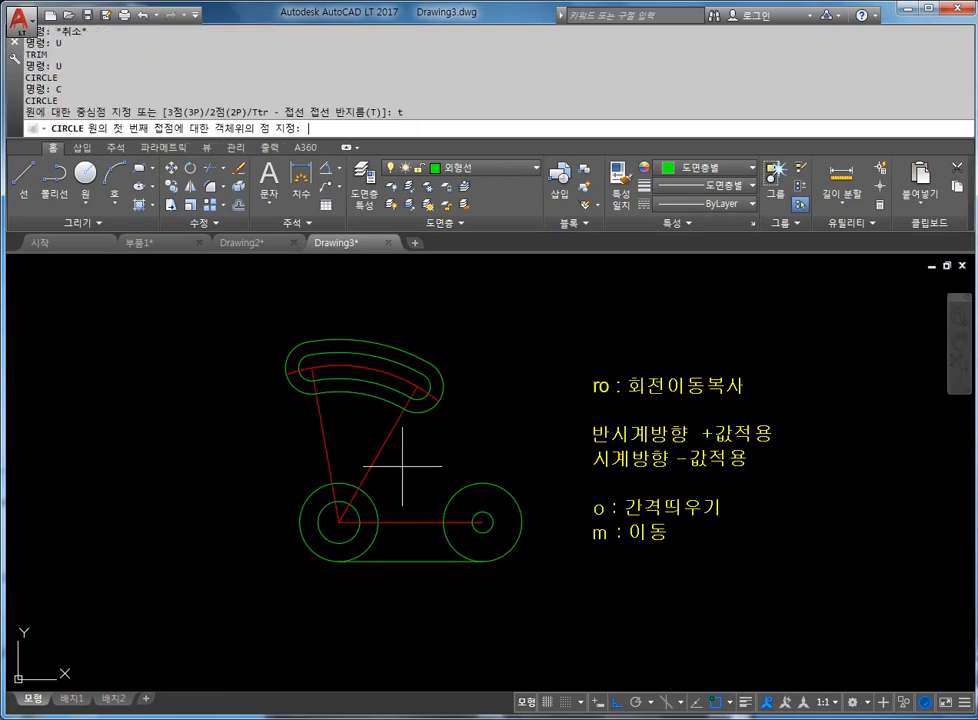
pyautogui.scroll(2, 335, 427)
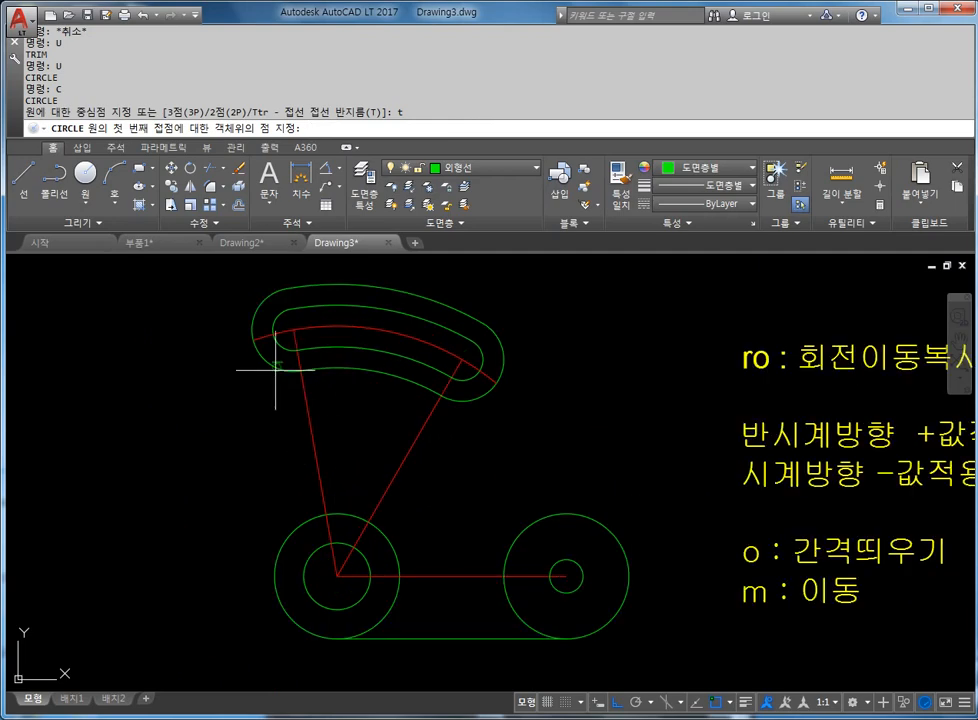
pyautogui.click(274, 369)
pyautogui.click(296, 524)
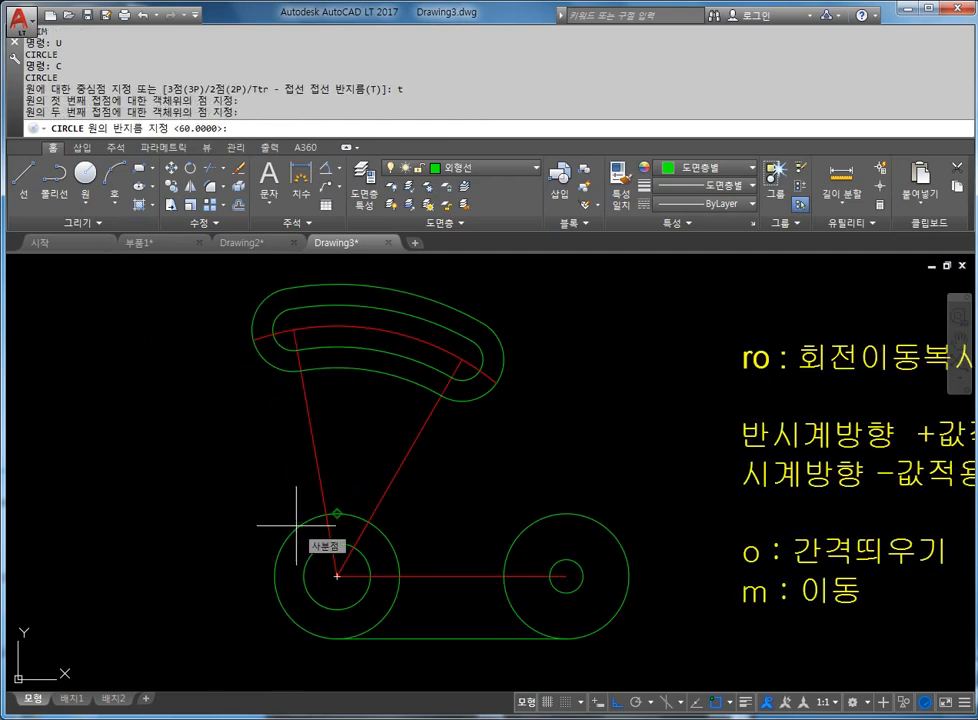
pyautogui.write('30')
pyautogui.press('Return')
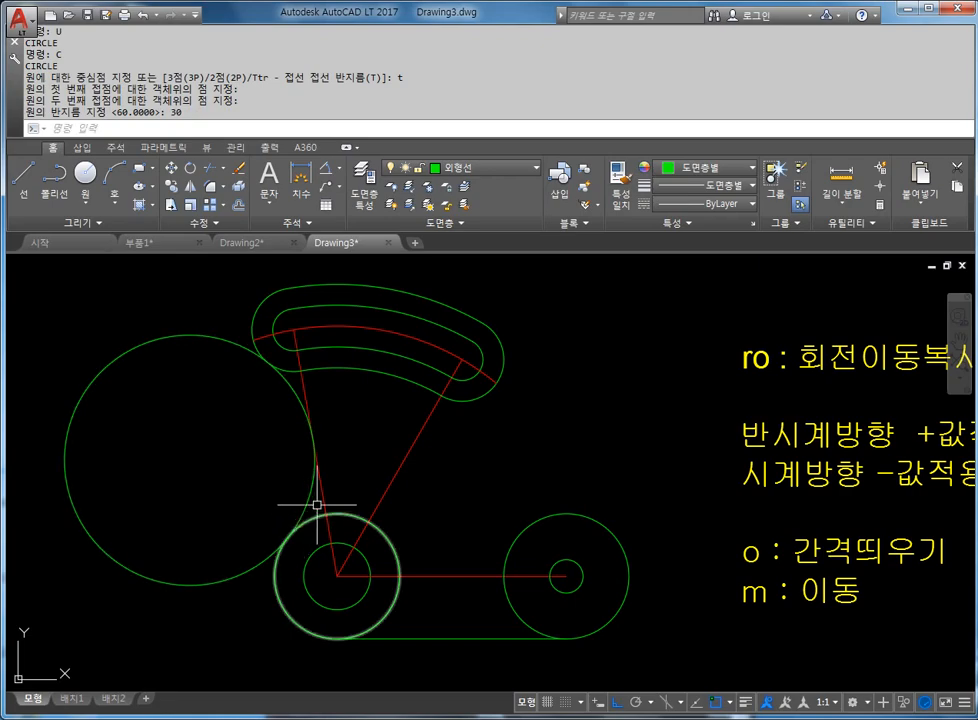
# - Trim the radius 30 circle with all objects as cutting edges, keeping only the concave arc between its tangent points
pyautogui.write('tr')
pyautogui.press('Return')
pyautogui.press('Return')
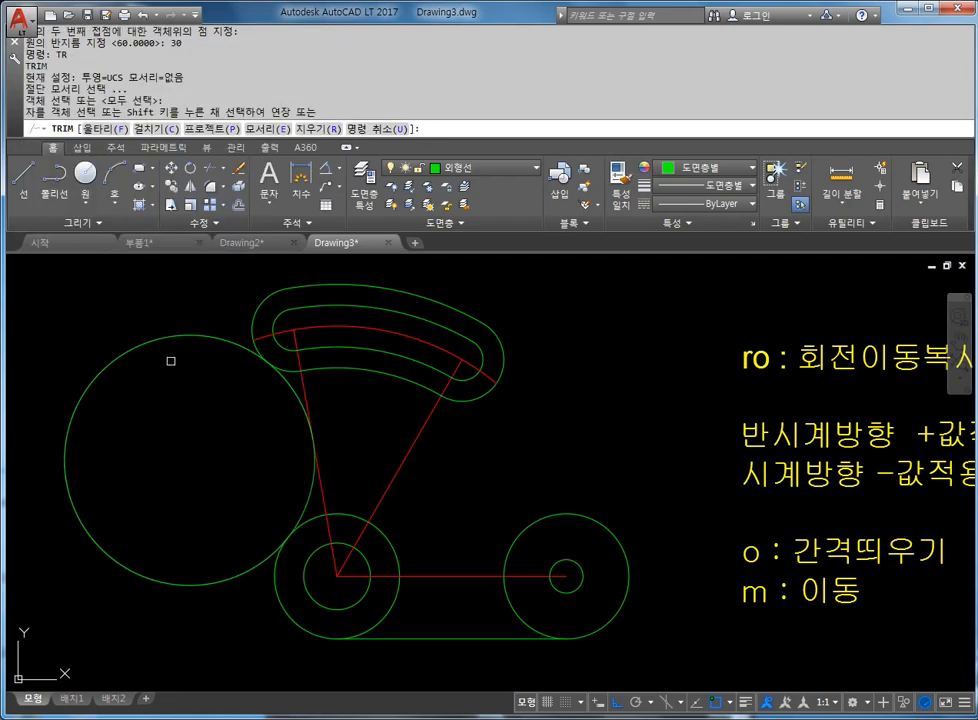
pyautogui.click(196, 302)
pyautogui.click(164, 399)
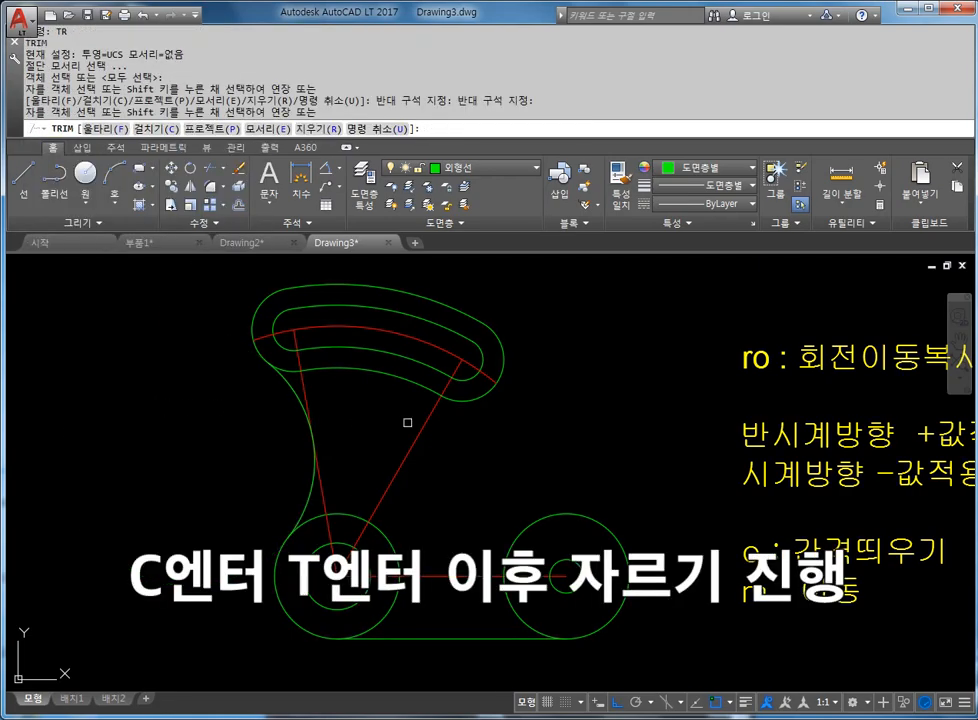
pyautogui.moveTo(489, 458); pyautogui.dragTo(384, 450, button='middle')
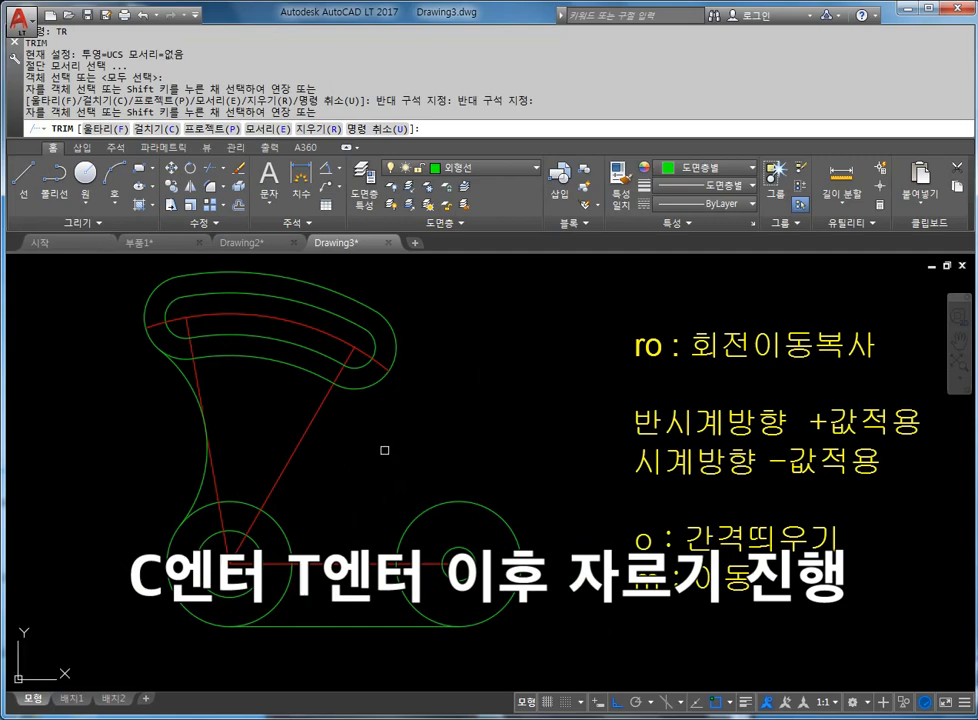
pyautogui.press('Escape')
pyautogui.press('Escape')
pyautogui.press('Escape')
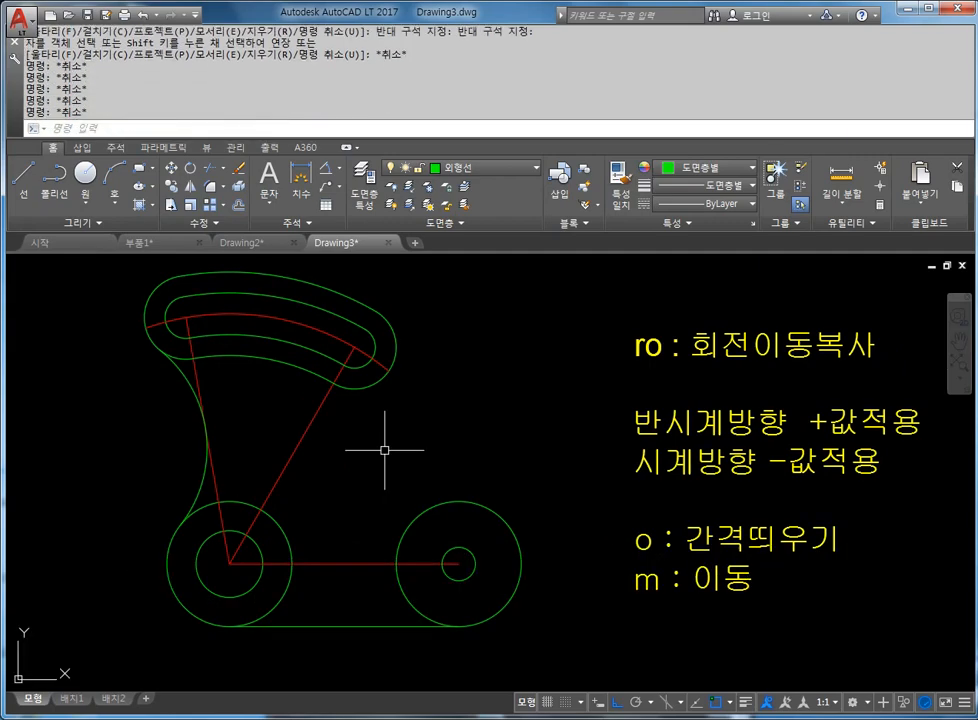
# - Draw a radius 70 circle tangent to the outer slot's right end and the lower right outer circle
pyautogui.write('c')
pyautogui.press('Return')
pyautogui.write('t')
pyautogui.press('Return')
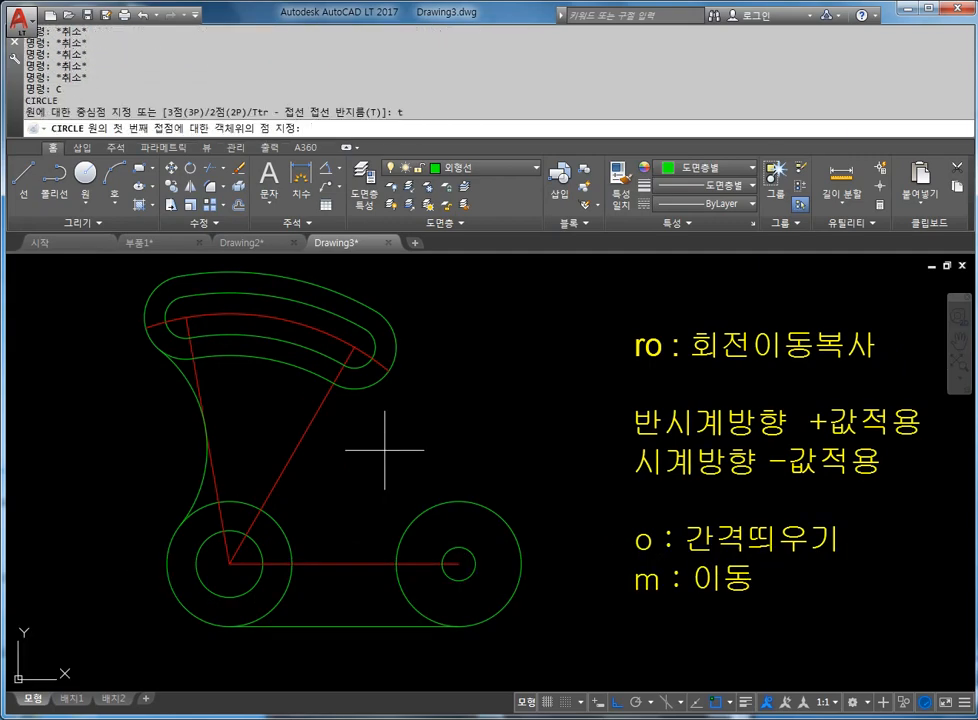
pyautogui.moveTo(511, 480); pyautogui.dragTo(501, 460, button='middle')
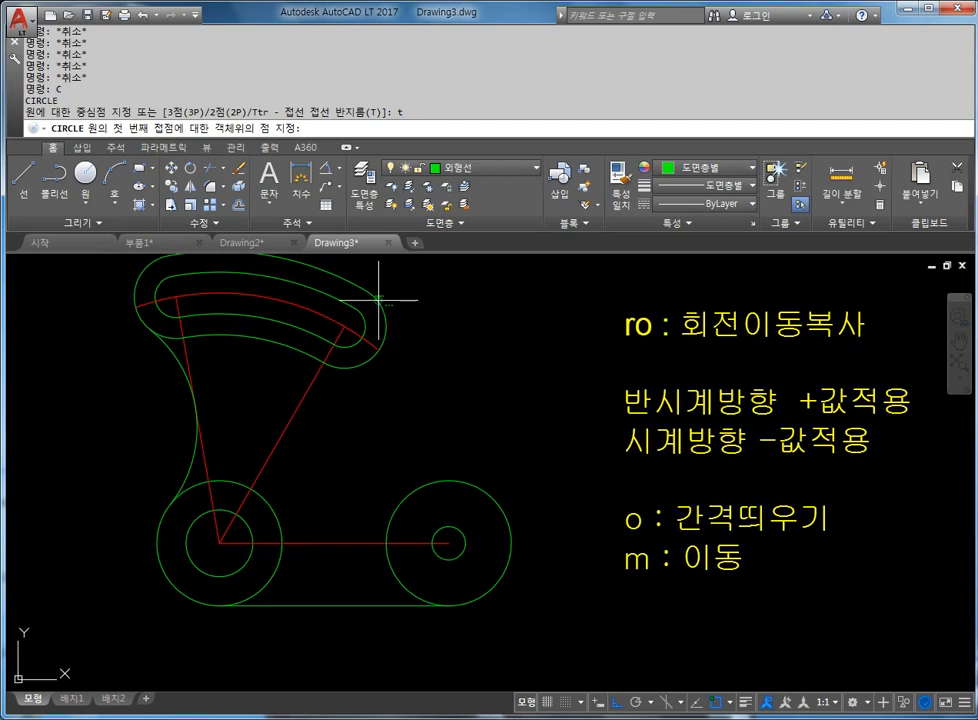
pyautogui.click(376, 296)
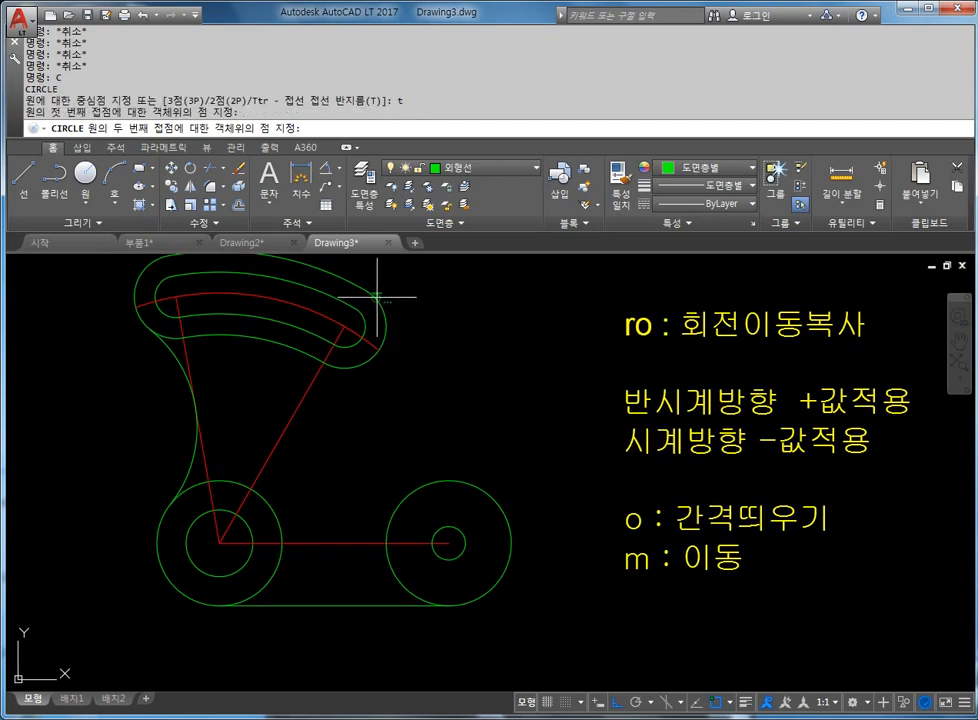
pyautogui.click(500, 583)
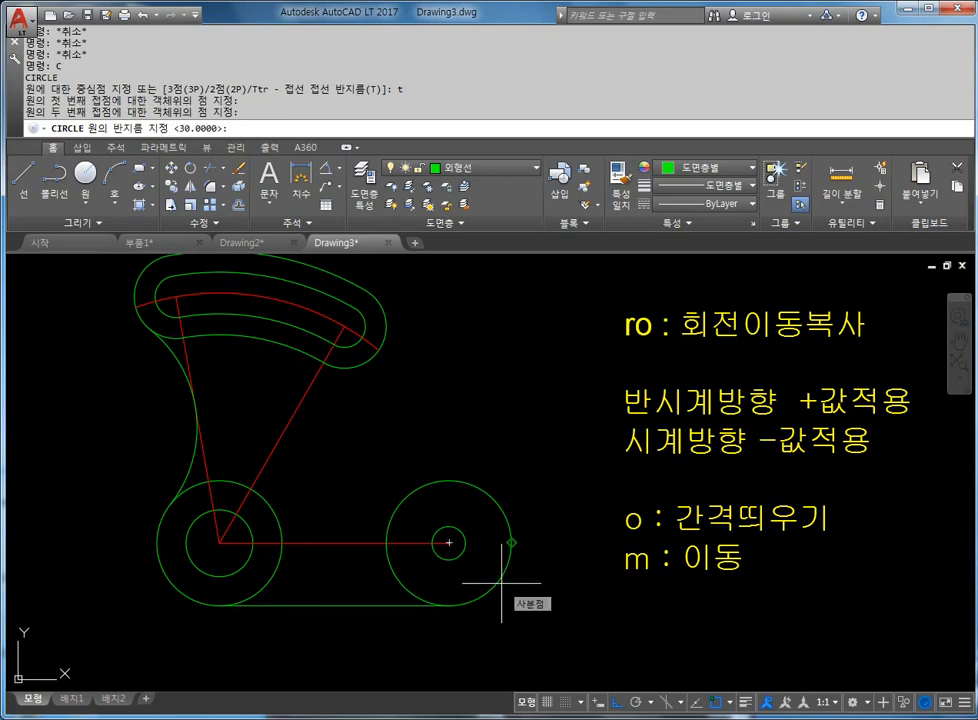
pyautogui.write('70')
pyautogui.press('Return')
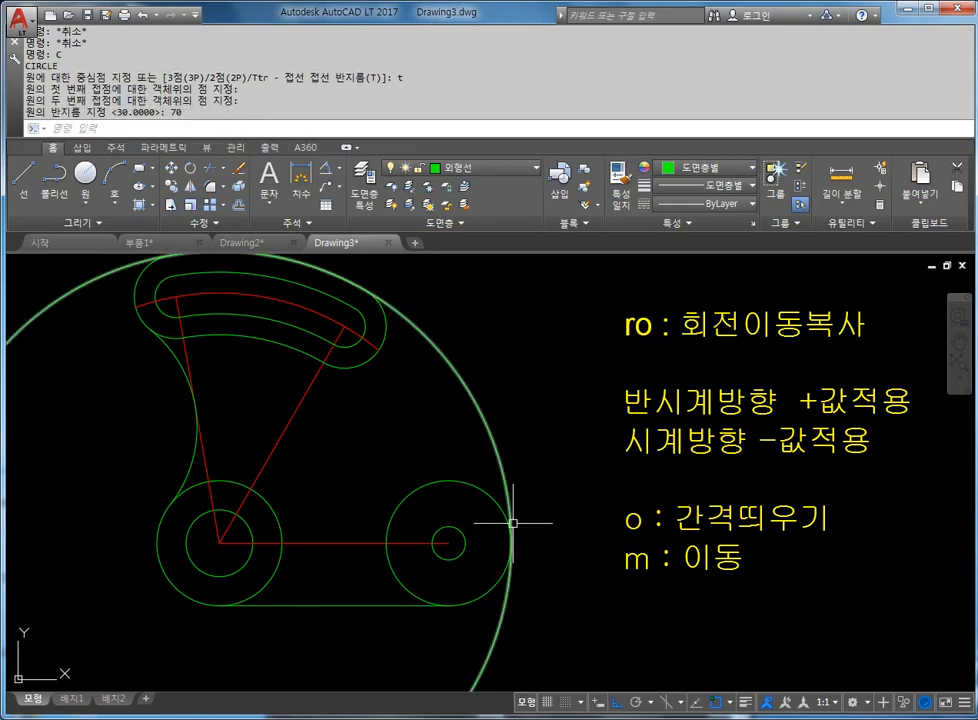
pyautogui.scroll(-3, 505, 522)
pyautogui.scroll(2, 461, 443)
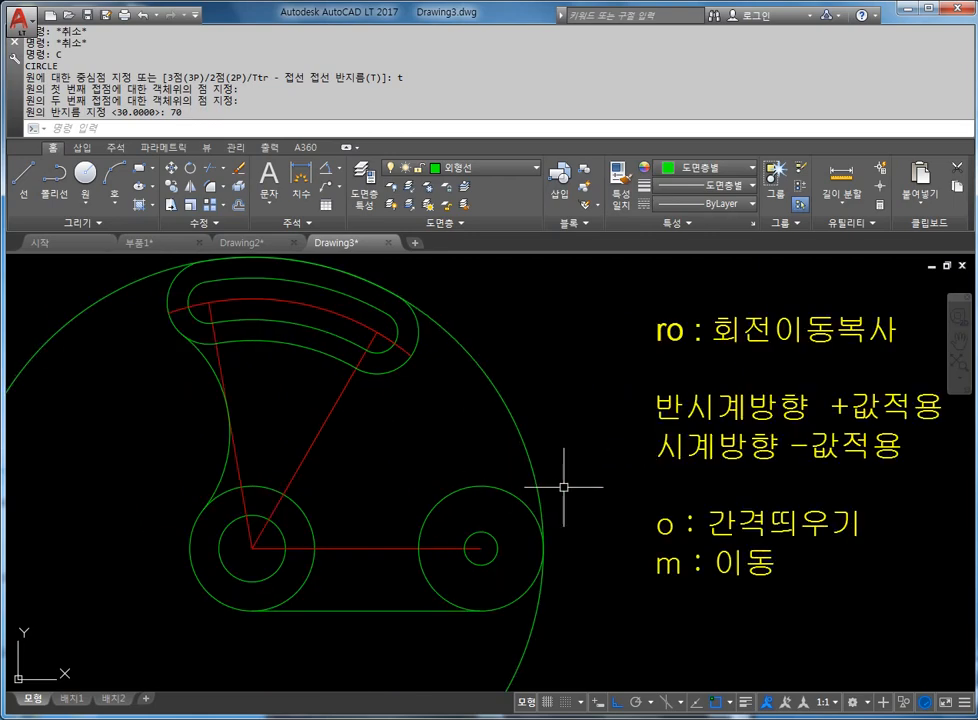
pyautogui.moveTo(565, 487); pyautogui.dragTo(564, 463, button='middle')
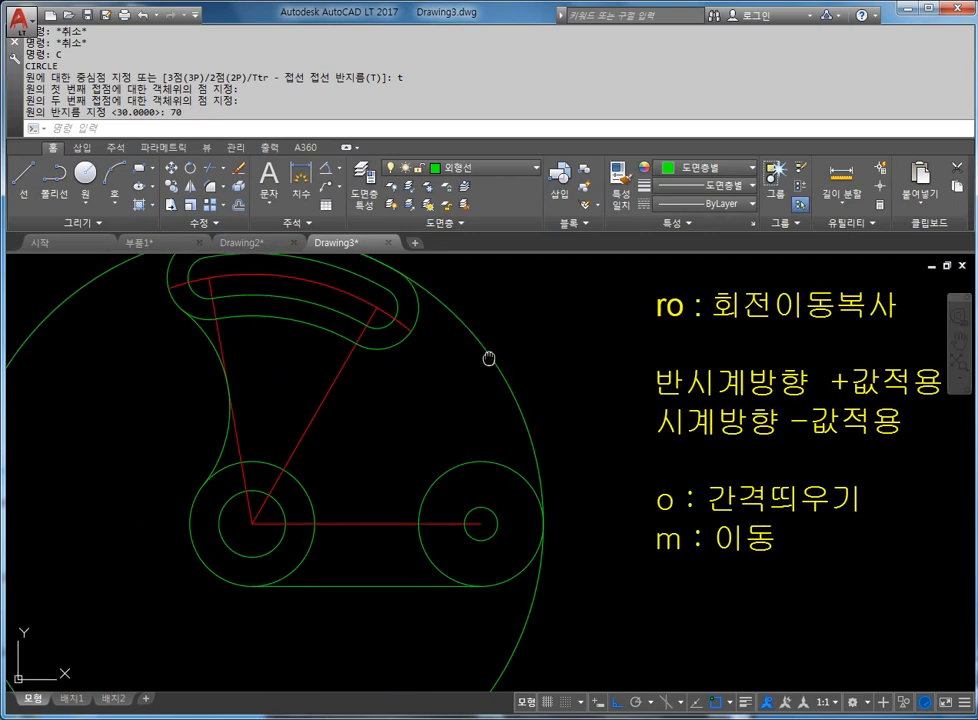
pyautogui.moveTo(489, 358); pyautogui.dragTo(496, 382, button='middle')
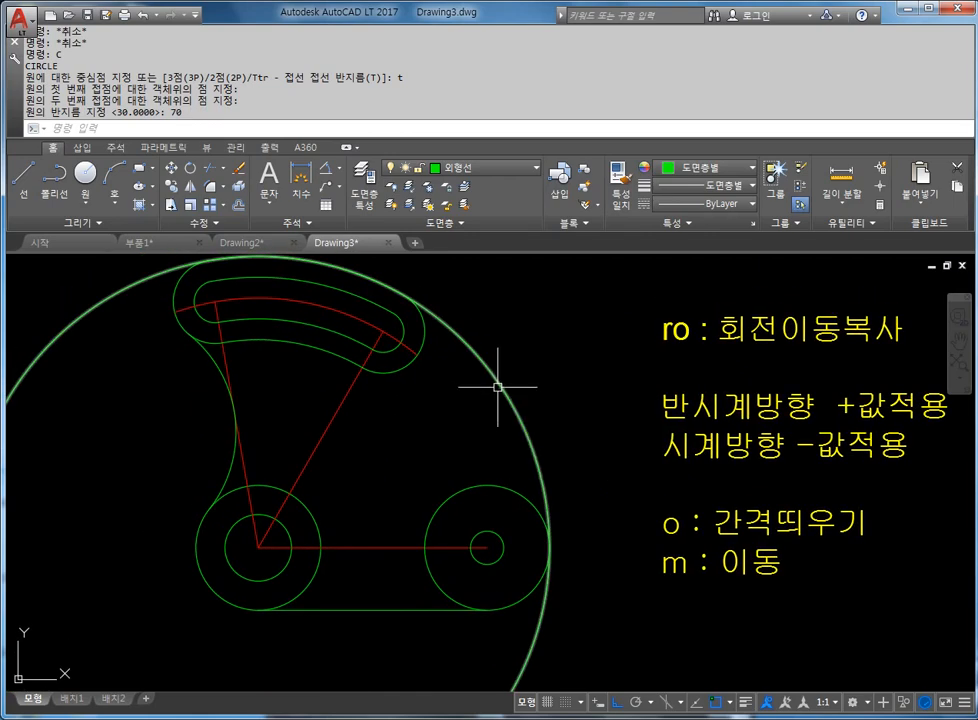
pyautogui.press('Escape')
pyautogui.press('Escape')
pyautogui.press('Escape')
pyautogui.press('Escape')
pyautogui.press('Escape')
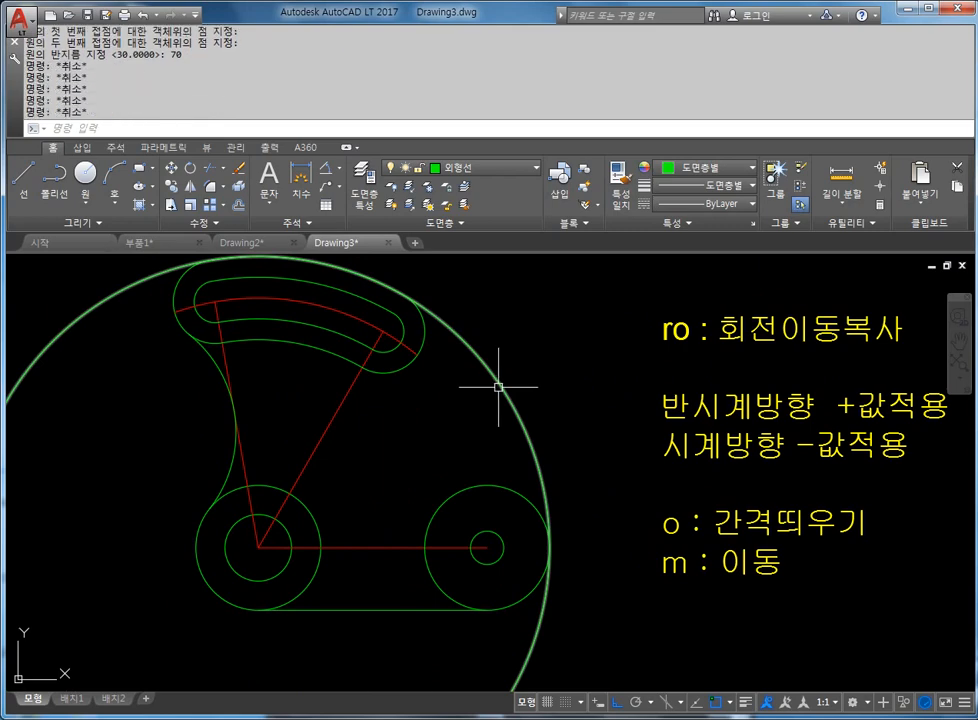
# - Trim the radius 70 circle using the slot's right end arc and lower right outer circle as edges, keeping the arc between them
pyautogui.write('tr')
pyautogui.press('Return')
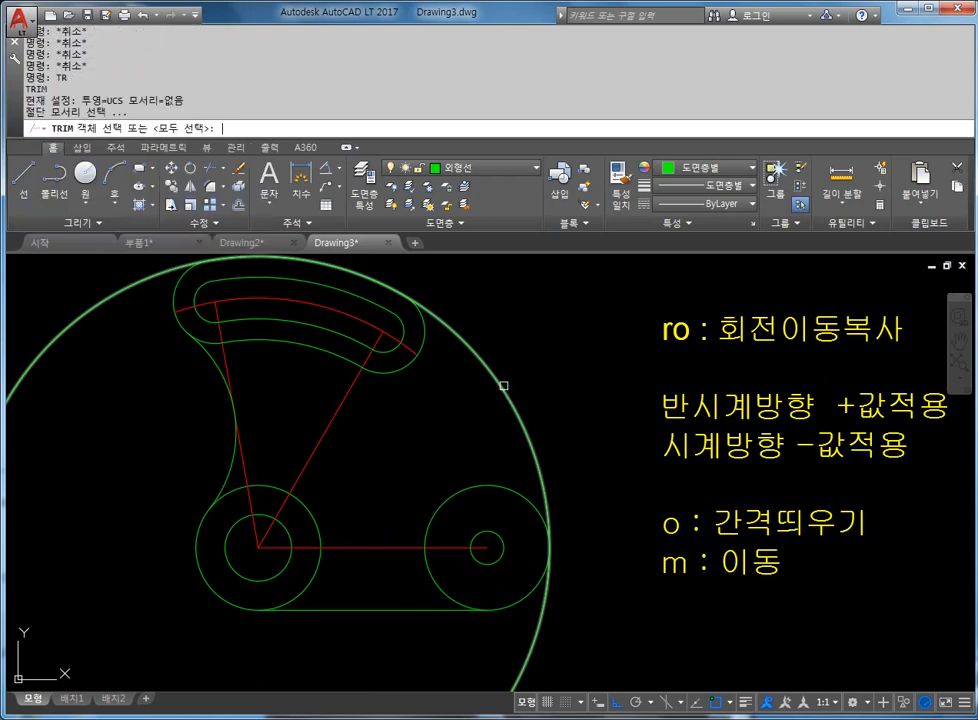
pyautogui.click(421, 340)
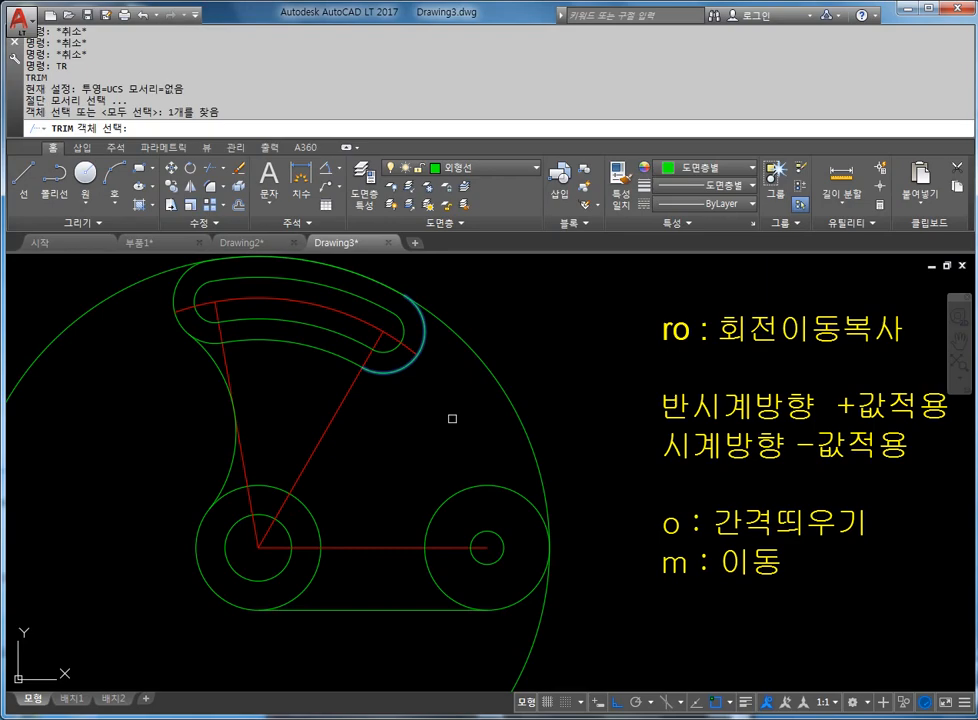
pyautogui.click(505, 487)
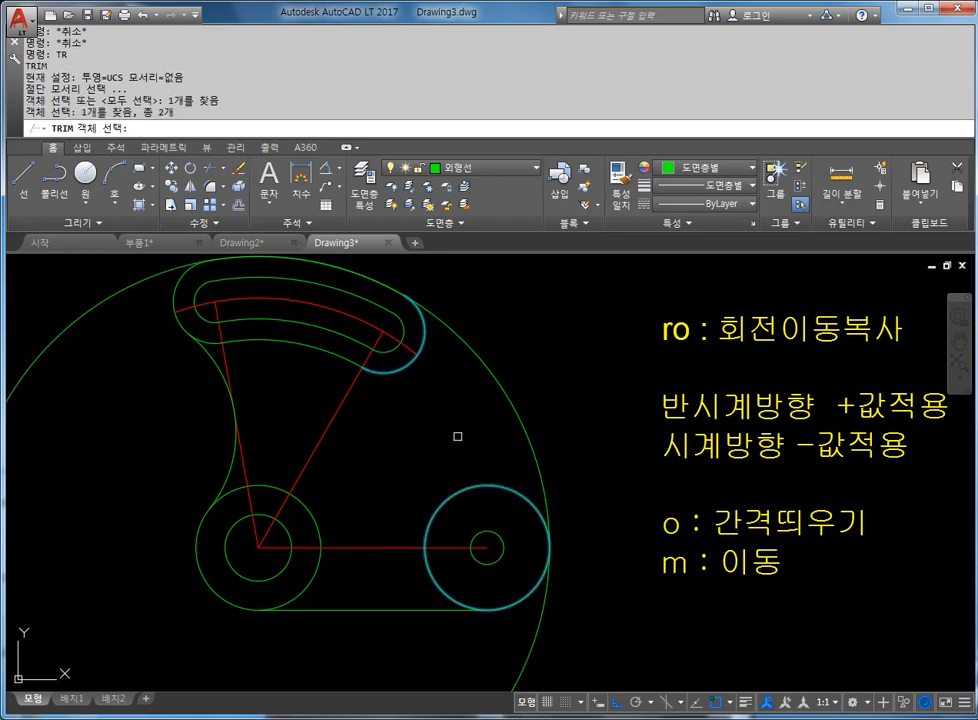
pyautogui.scroll(-2, 458, 436)
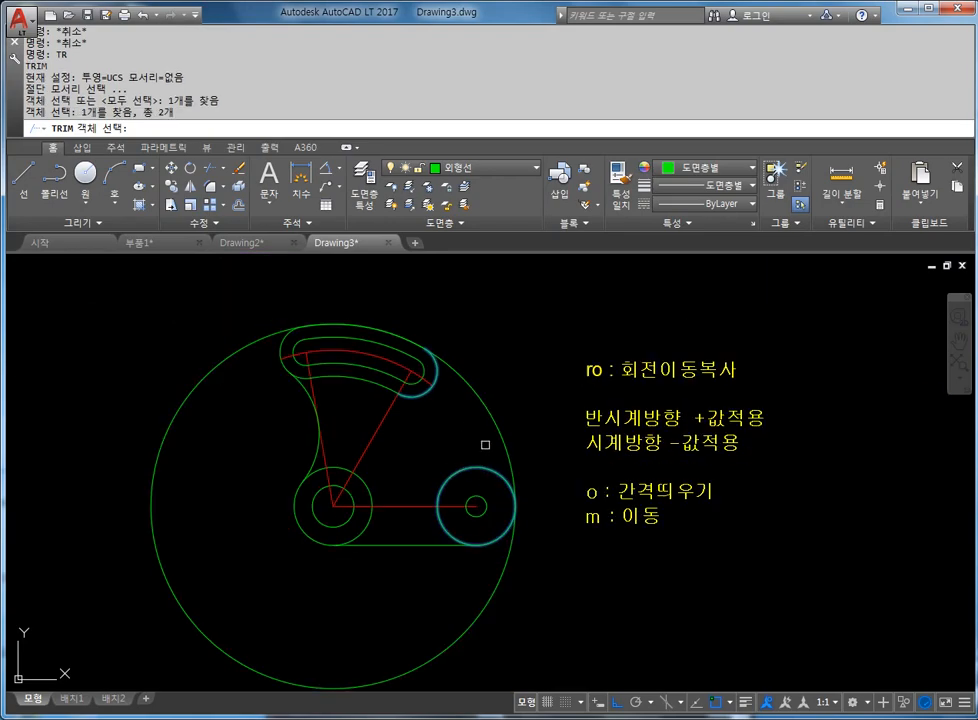
pyautogui.scroll(2, 485, 444)
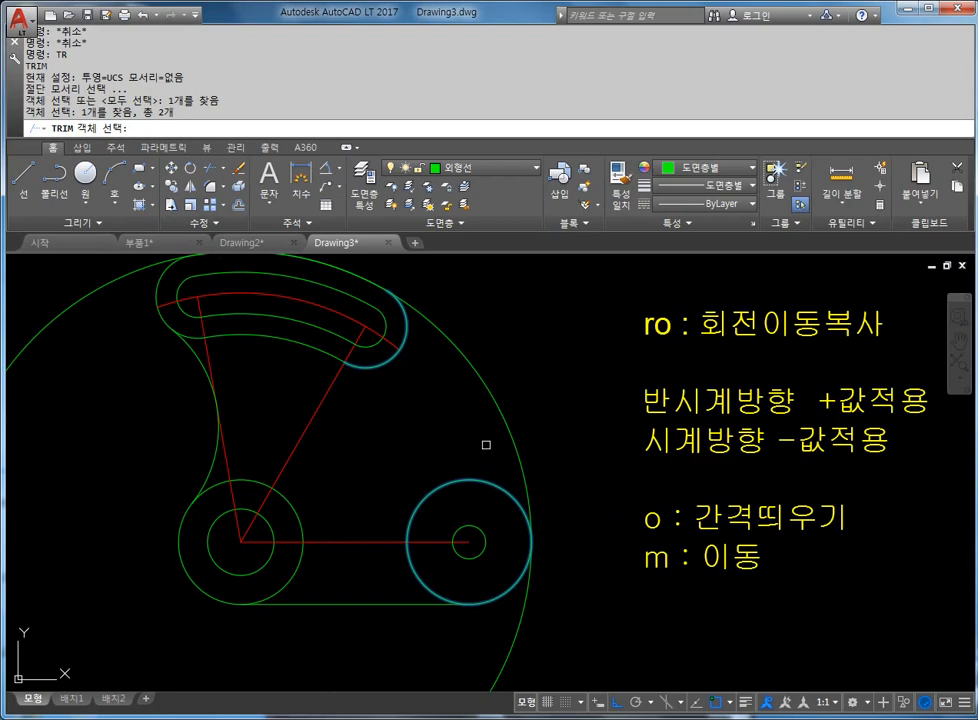
pyautogui.press('space')
pyautogui.moveTo(477, 497)
pyautogui.mouseDown(button='middle')
pyautogui.moveTo(515, 437)
pyautogui.moveTo(498, 480)
pyautogui.moveTo(481, 490)
pyautogui.moveTo(485, 500)
pyautogui.mouseUp(button='middle')
pyautogui.click(551, 577)
pyautogui.press('Escape')
pyautogui.press('Escape')
pyautogui.press('Escape')
pyautogui.press('Escape')
pyautogui.press('Escape')
pyautogui.press('Escape')
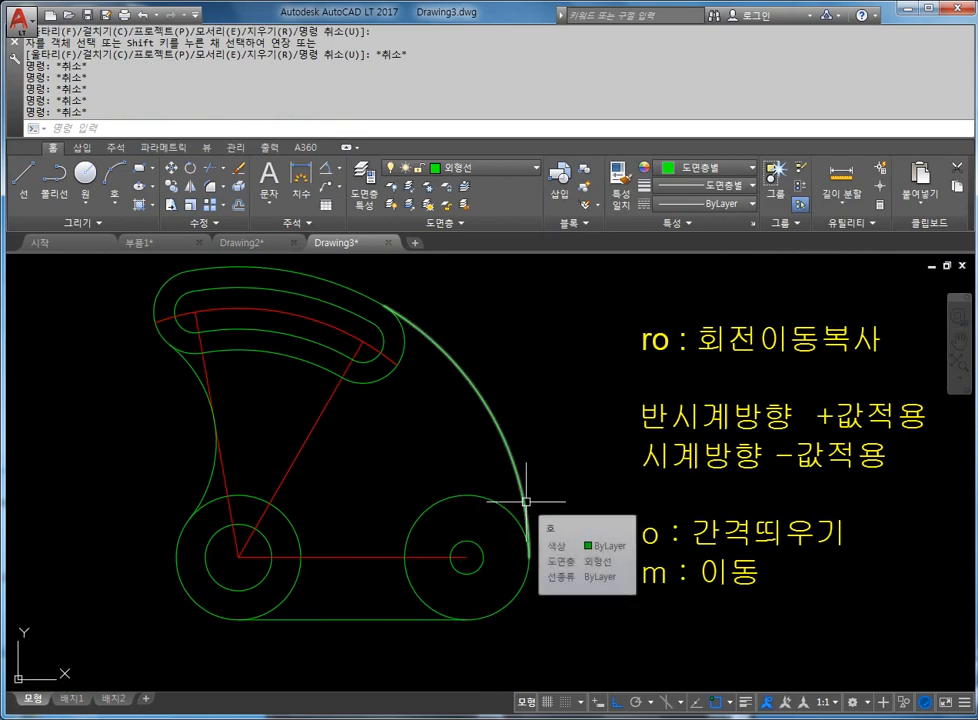
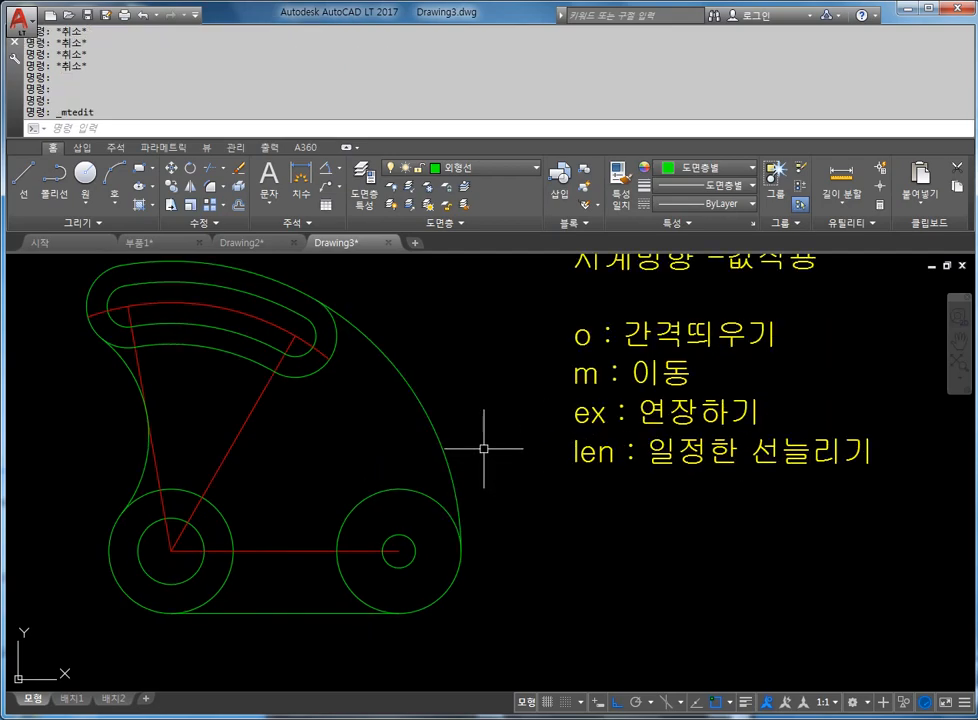
pyautogui.moveTo(484, 449)
pyautogui.mouseDown(button='middle')
pyautogui.moveTo(500, 458)
pyautogui.moveTo(506, 481)
pyautogui.mouseUp(button='middle')
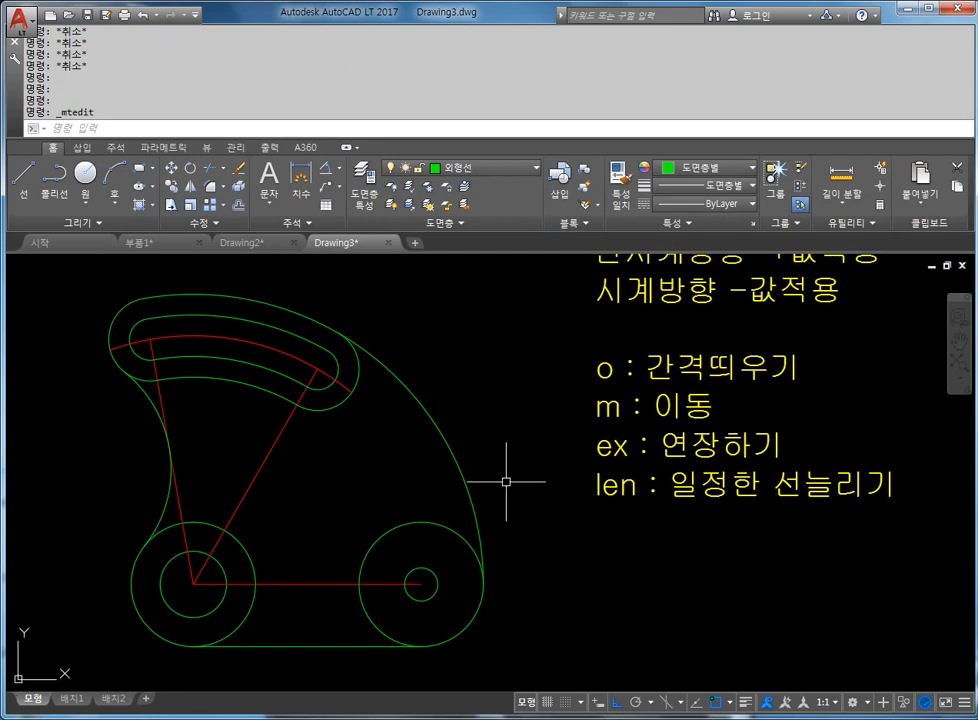
pyautogui.press('Escape')
pyautogui.press('Escape')
pyautogui.write('ㄷㅌ')
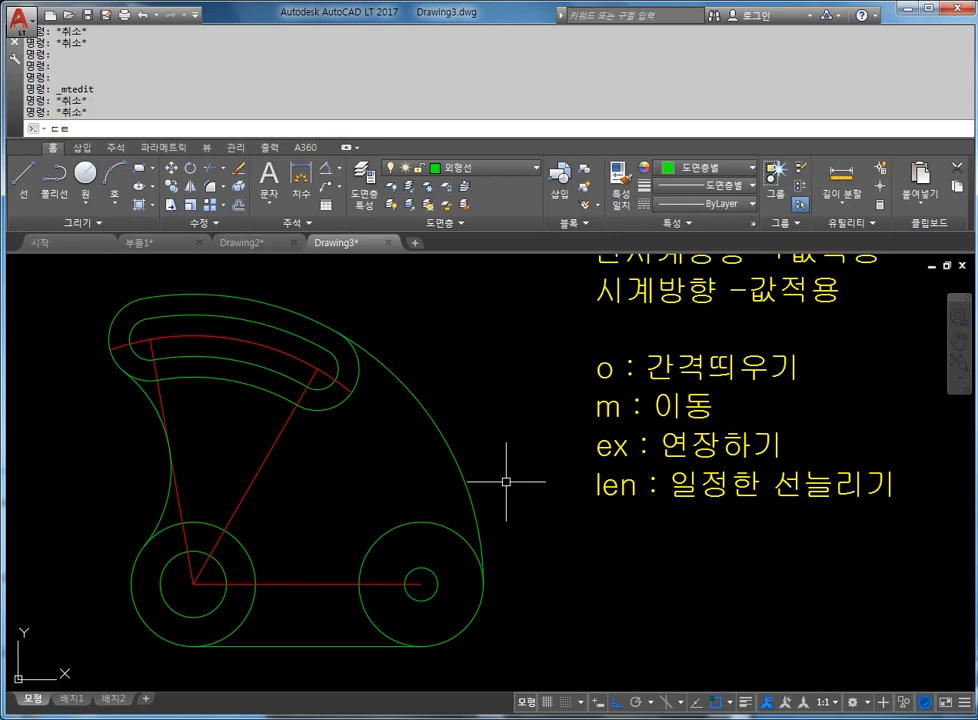
pyautogui.write('ㄷ')
pyautogui.press('Return')
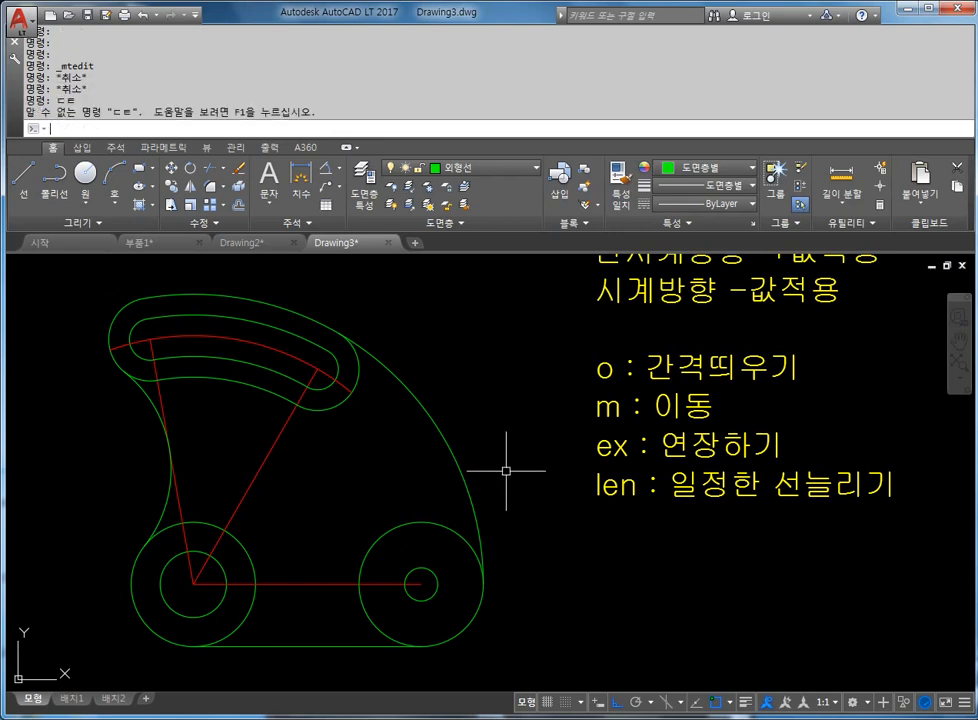
# - Extend the upper ends of both angled red centerlines to the outer slot's upper arc
pyautogui.write('ㄷㅌ')
pyautogui.press('BackSpace')
pyautogui.press('BackSpace')
pyautogui.write('ㄷㅌ')
pyautogui.press('Return')
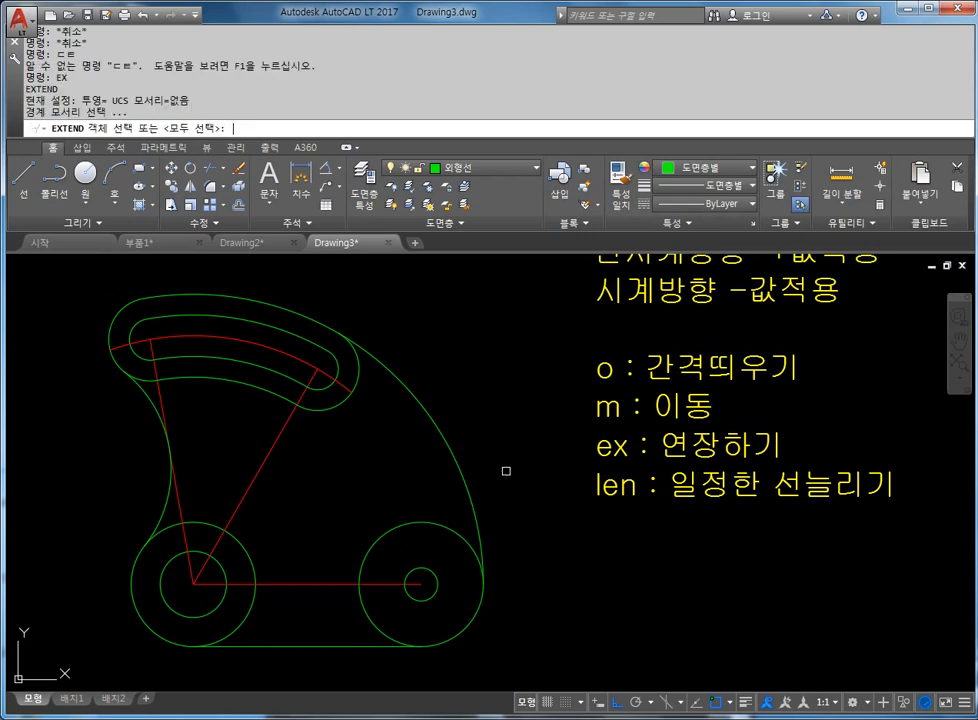
pyautogui.click(299, 313)
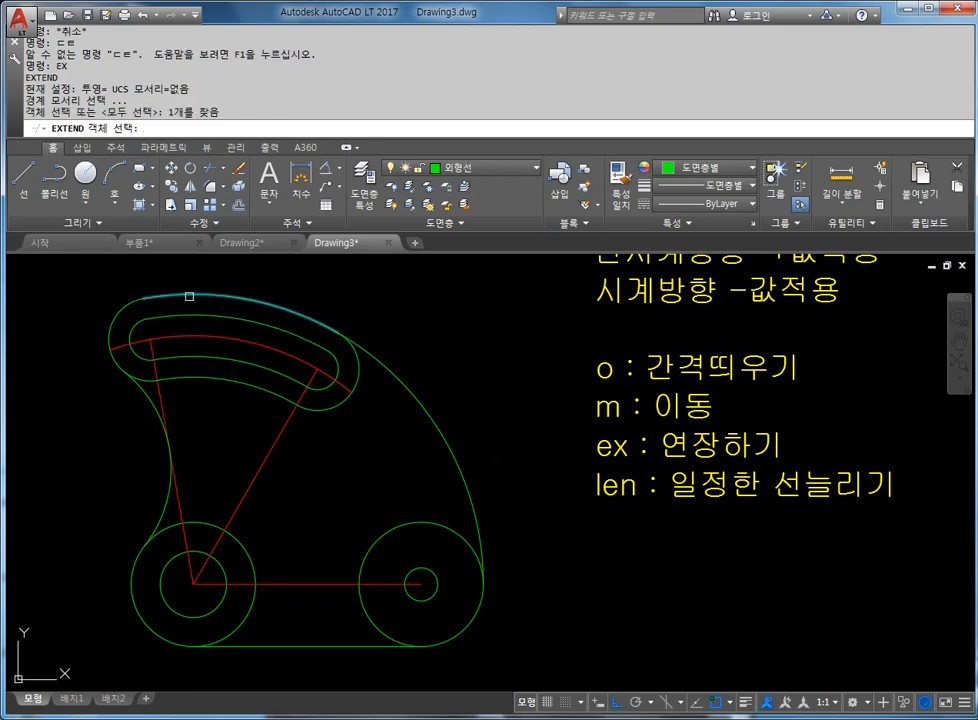
pyautogui.press('space')
pyautogui.click(223, 315)
pyautogui.click(281, 355)
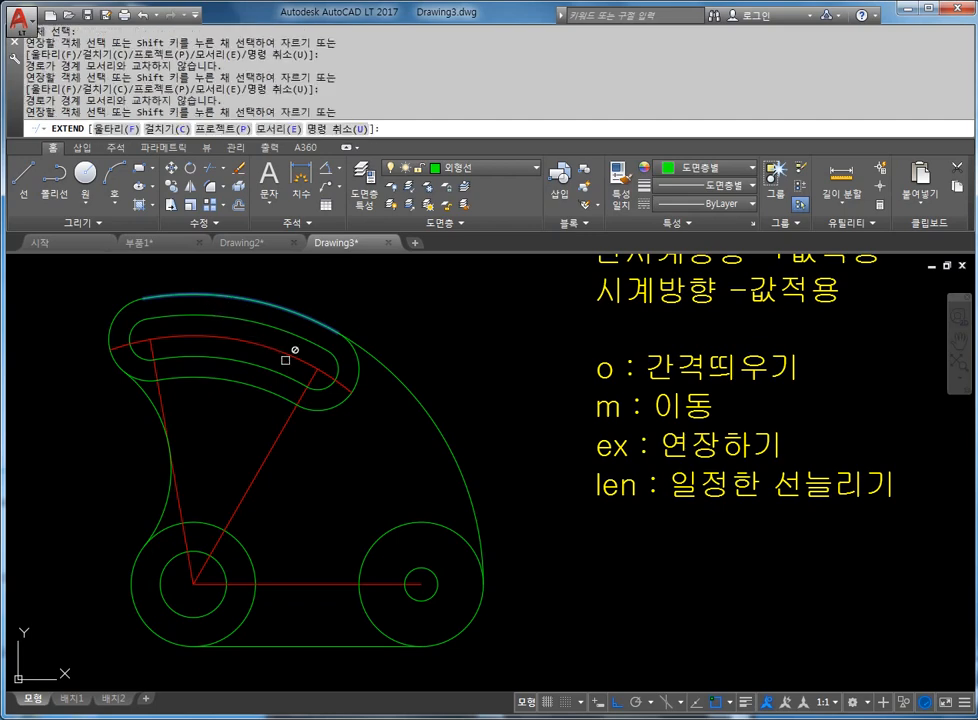
pyautogui.click(311, 379)
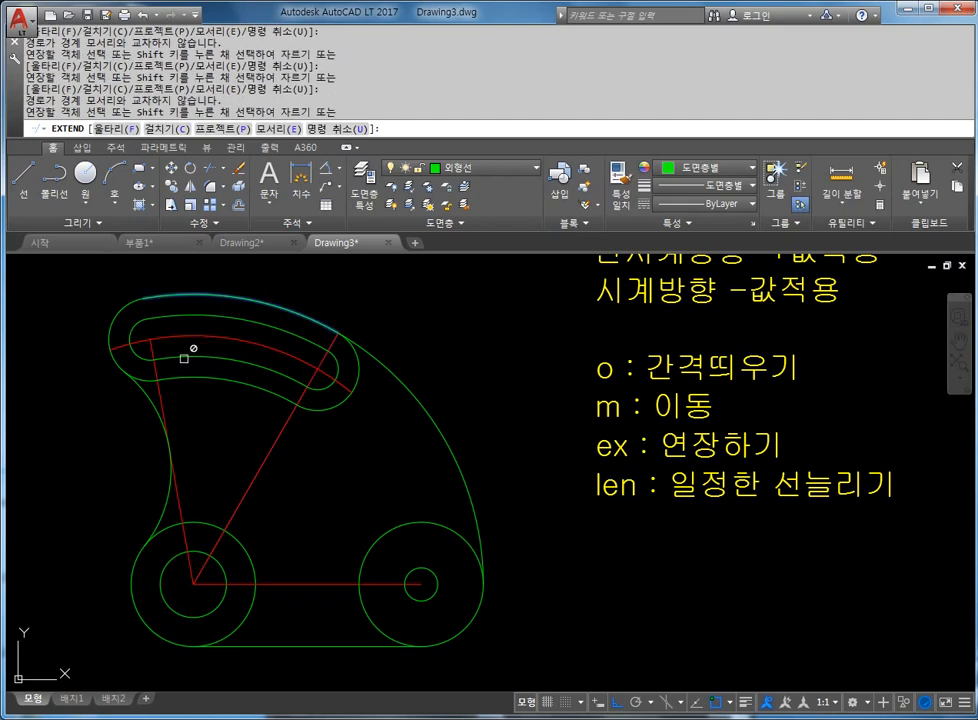
pyautogui.click(155, 353)
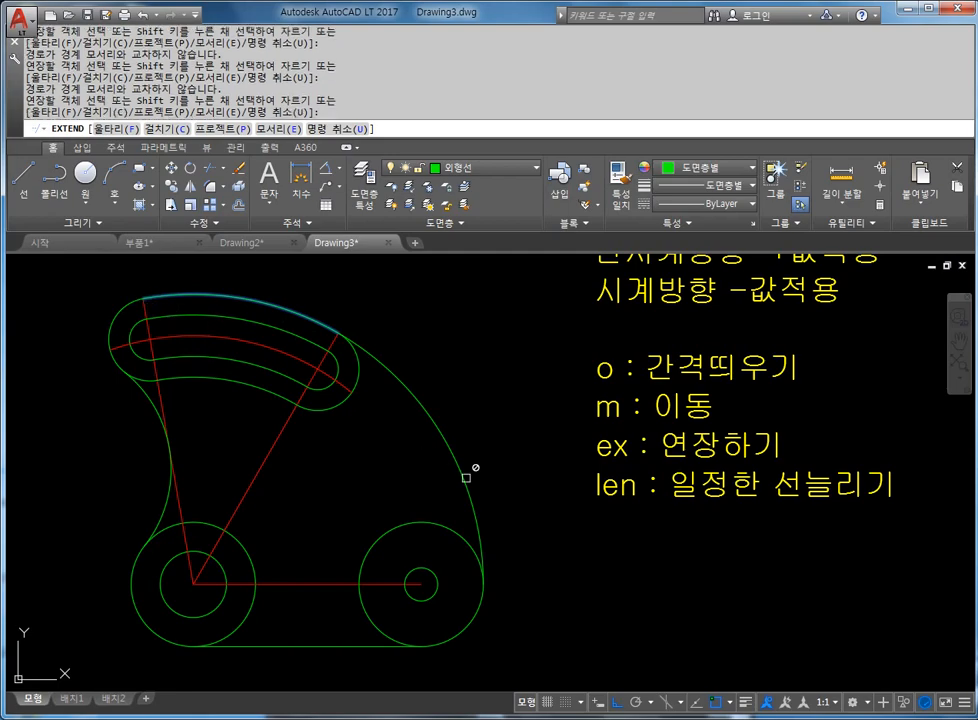
pyautogui.moveTo(458, 476); pyautogui.dragTo(450, 448, button='middle')
pyautogui.press('Escape')
pyautogui.press('Escape')
pyautogui.press('Escape')
pyautogui.press('Escape')
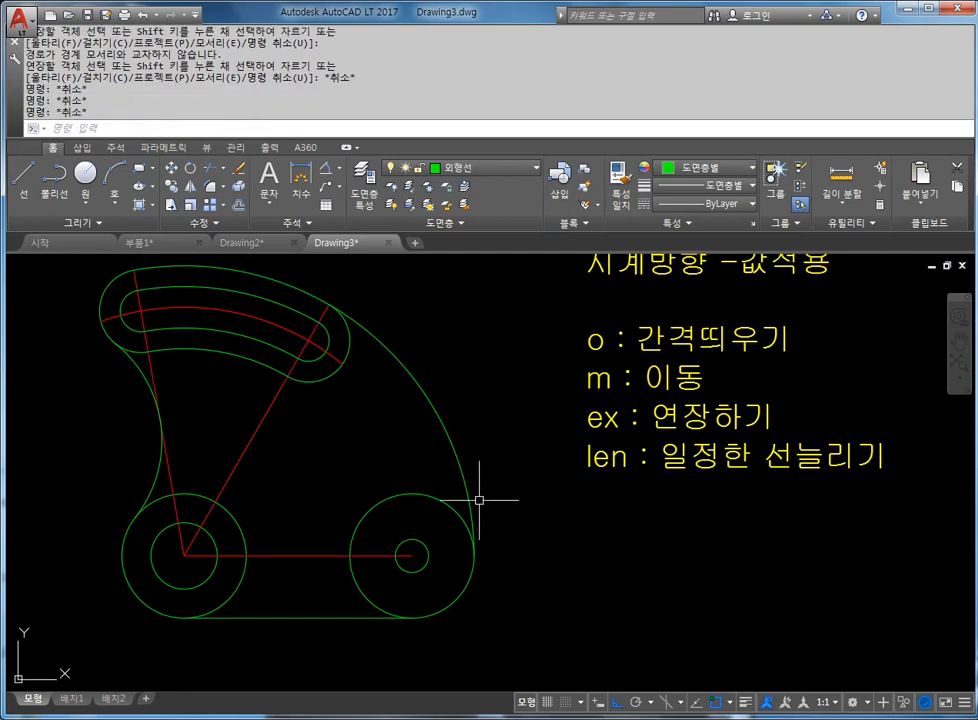
# - Extend the horizontal red centerline to the far side of the lower right outer circle
pyautogui.write('ex')
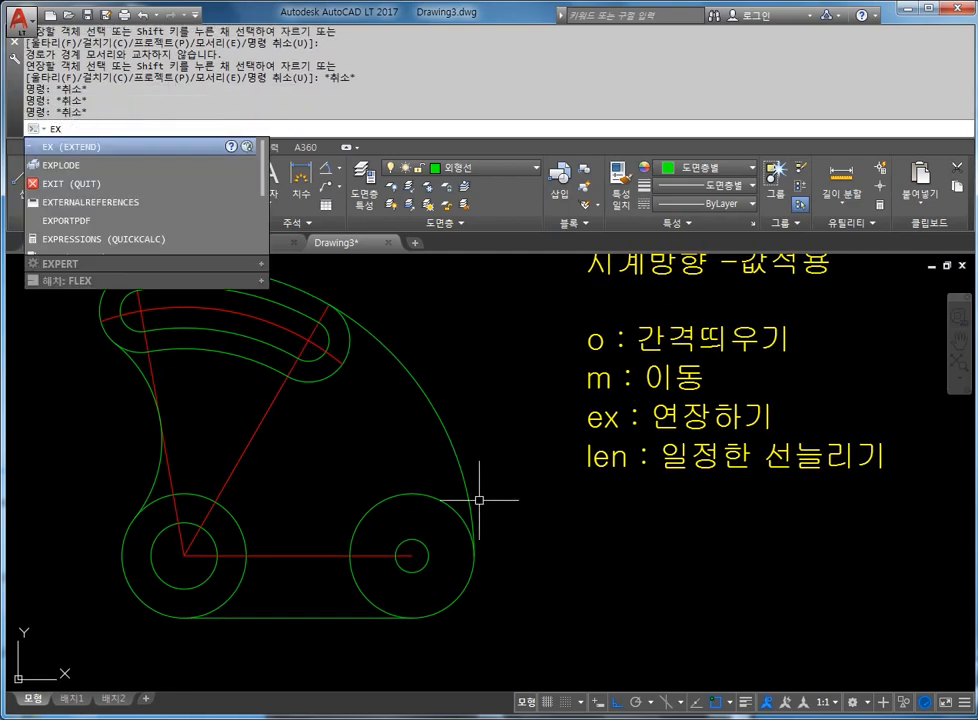
pyautogui.press('Return')
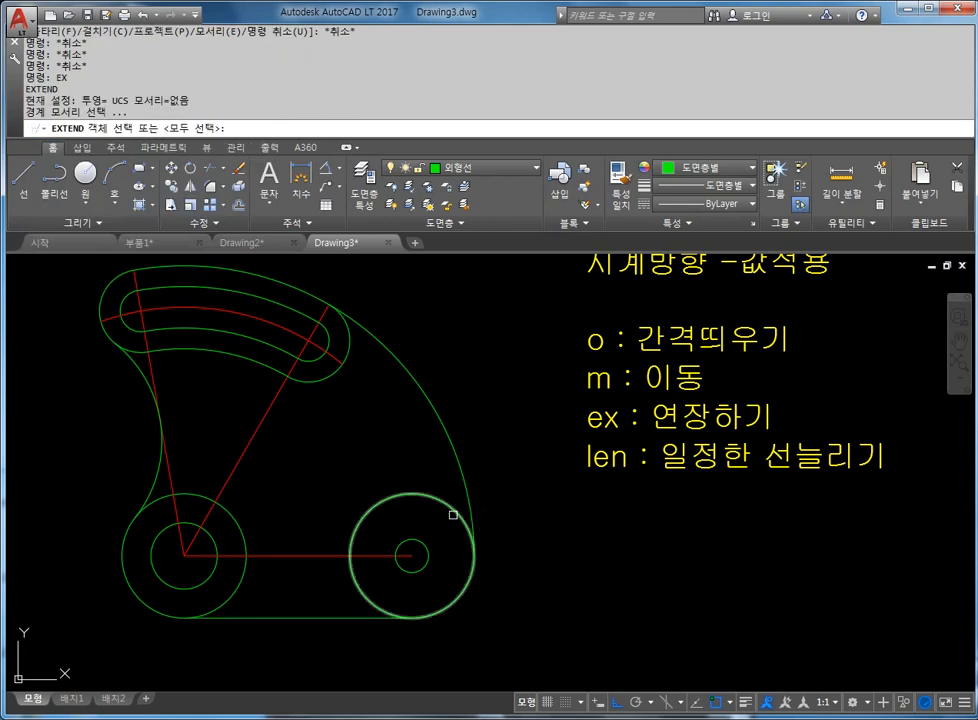
pyautogui.click(455, 516)
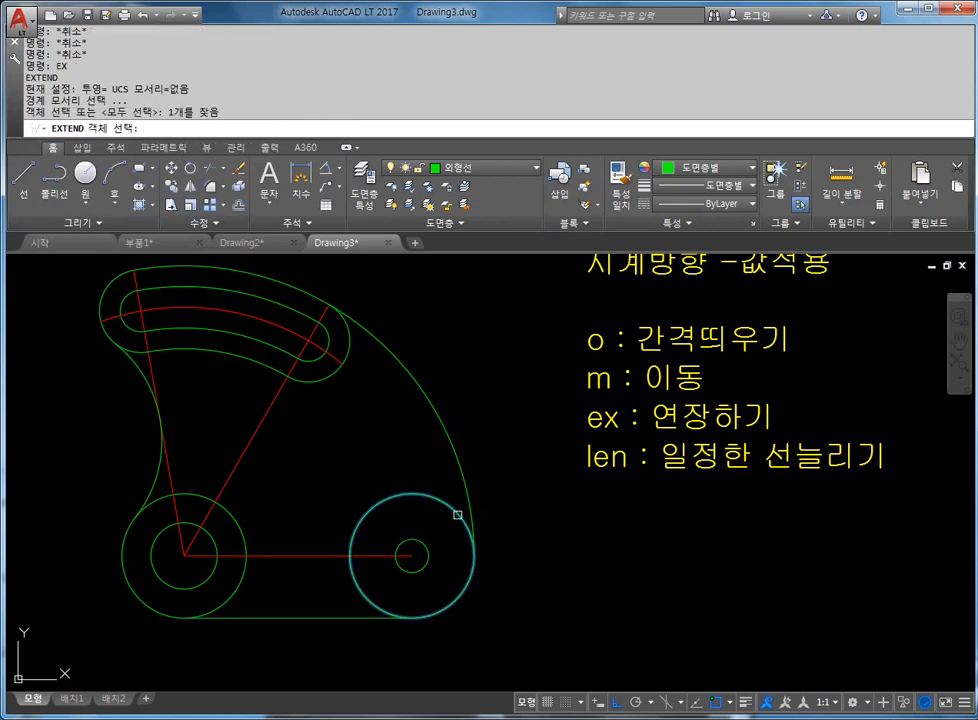
pyautogui.press('Return')
pyautogui.click(460, 514)
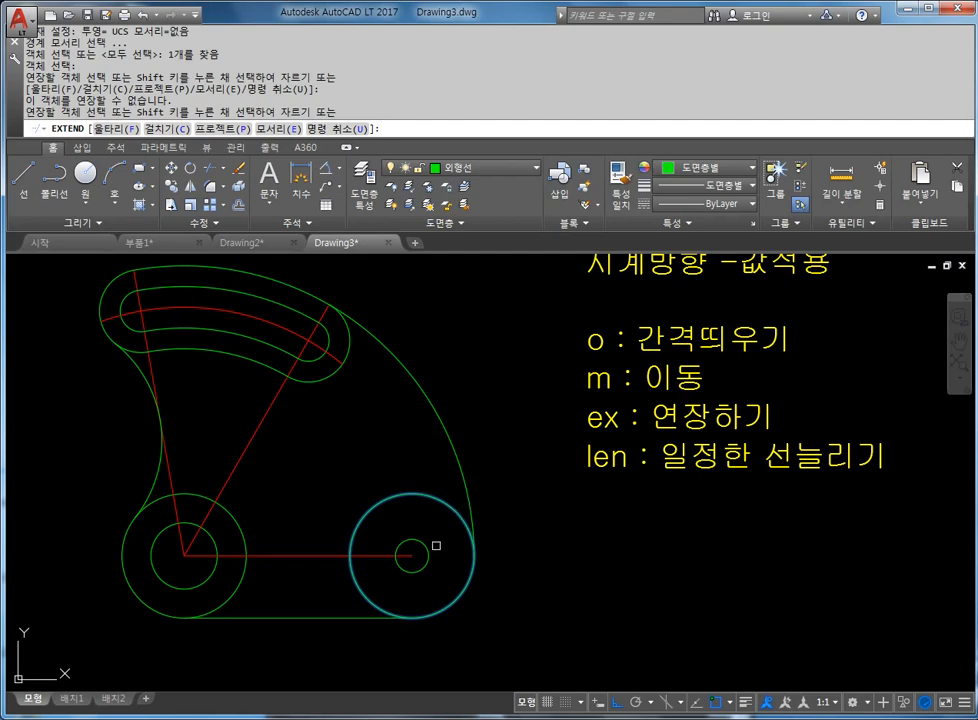
pyautogui.click(427, 549)
pyautogui.click(398, 562)
pyautogui.click(385, 552)
pyautogui.click(478, 556)
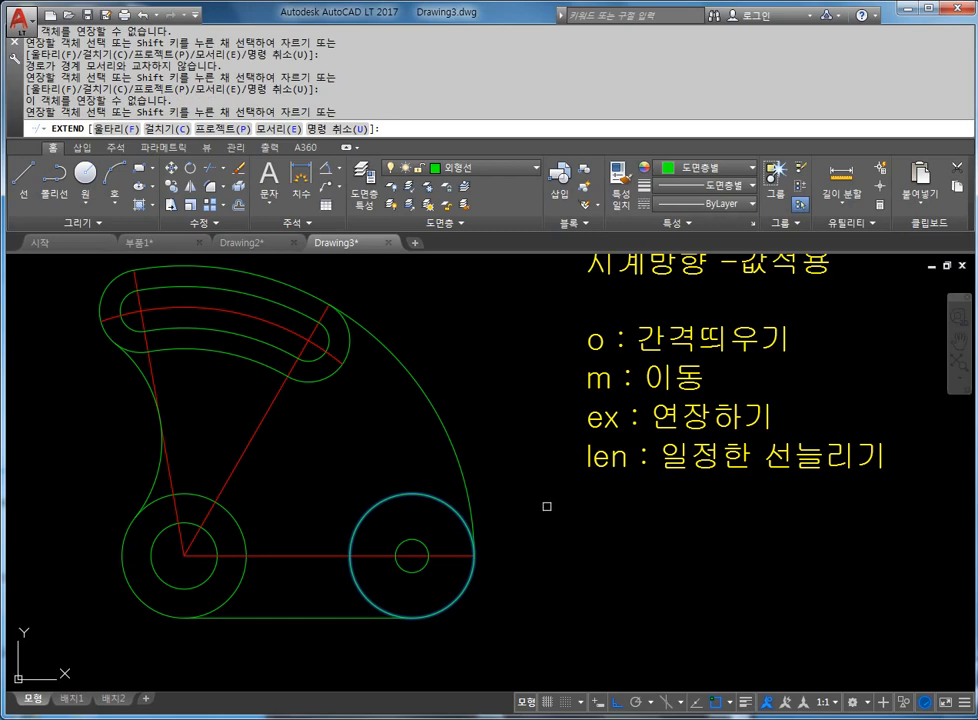
pyautogui.click(478, 539)
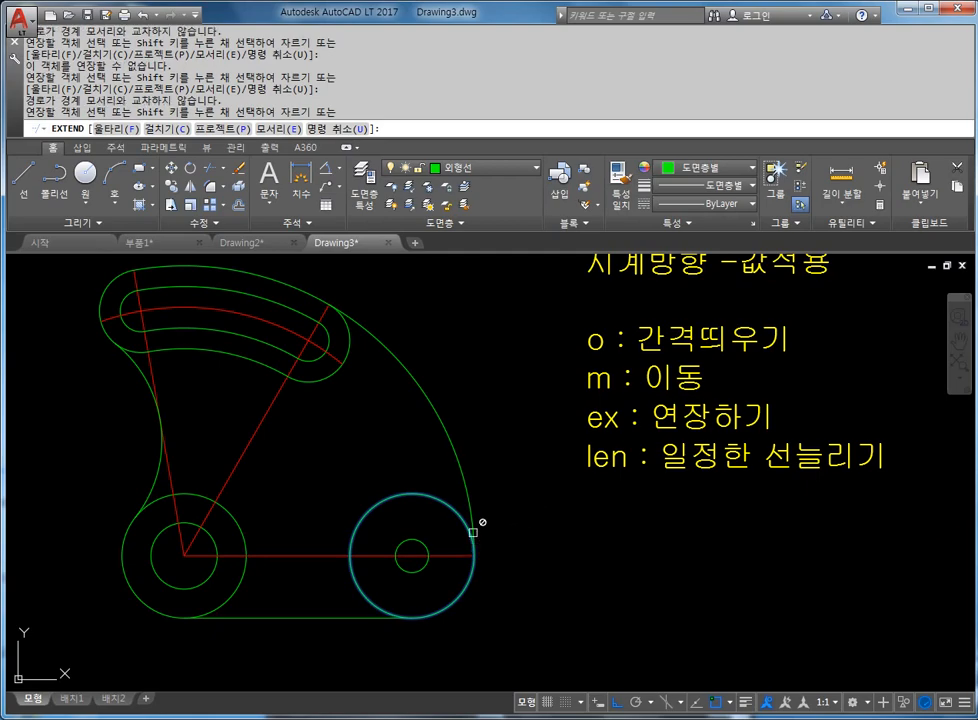
pyautogui.click(469, 502)
pyautogui.moveTo(468, 500); pyautogui.dragTo(475, 501, button='middle')
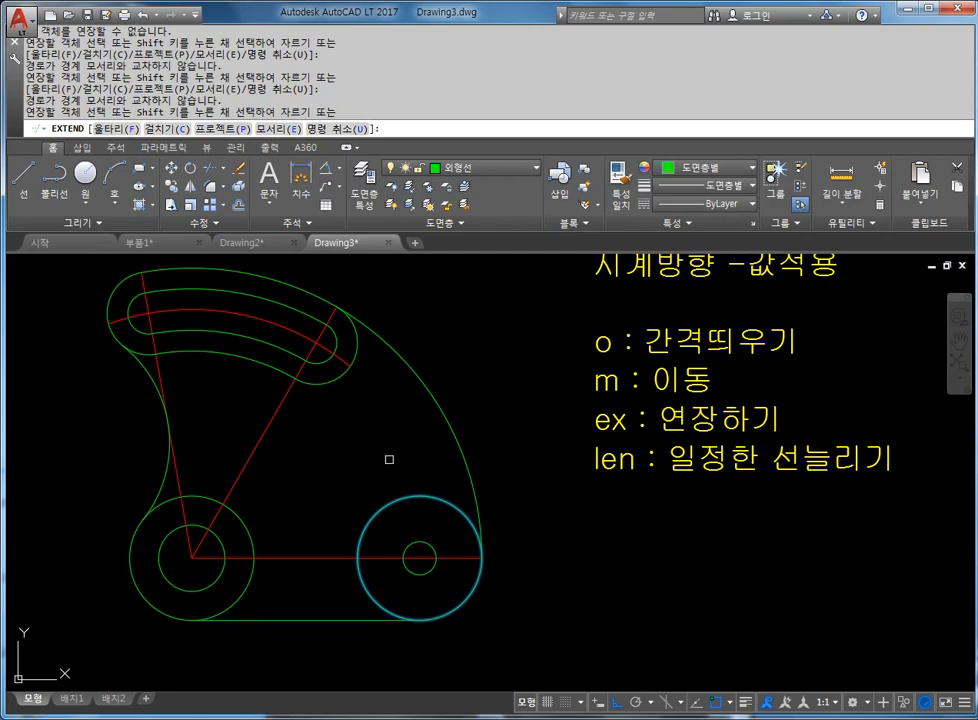
pyautogui.press('Escape')
pyautogui.press('Escape')
# - Examine where the extended centerlines meet the lower right outer circle and the outer slot
pyautogui.scroll(4, 489, 585)
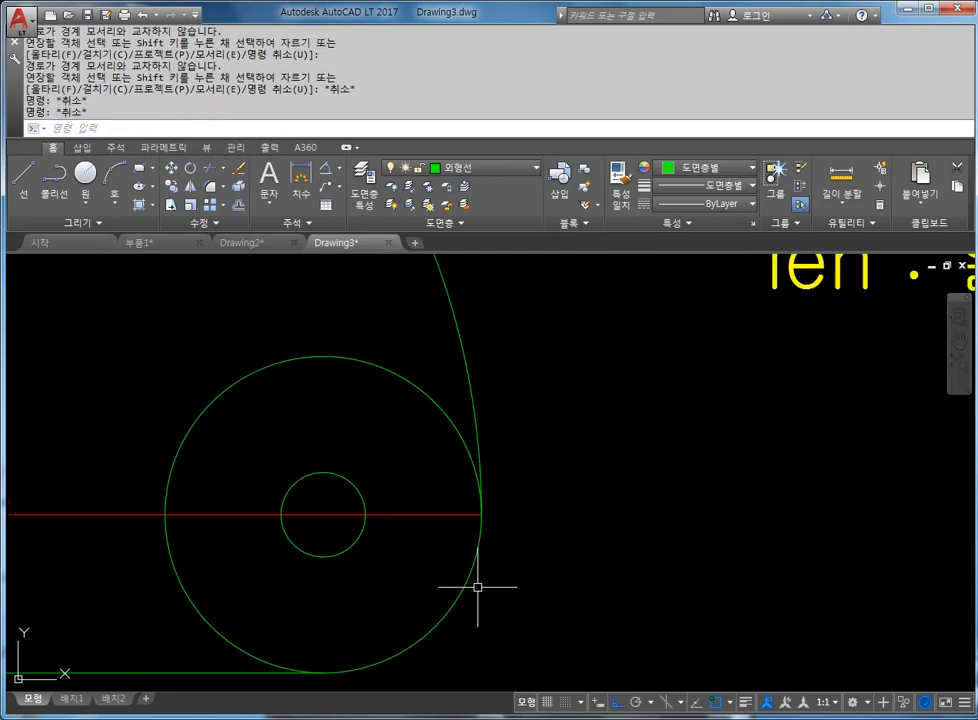
pyautogui.scroll(-4, 455, 521)
pyautogui.scroll(6, 360, 345)
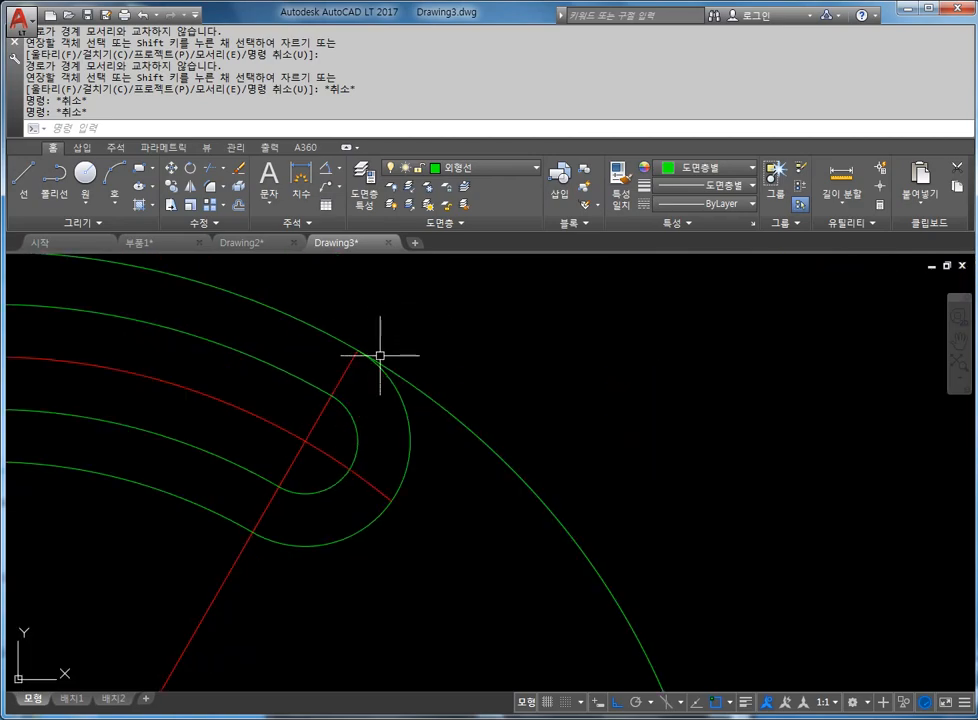
pyautogui.scroll(-2, 380, 354)
pyautogui.scroll(-2, 288, 406)
pyautogui.scroll(-1, 205, 365)
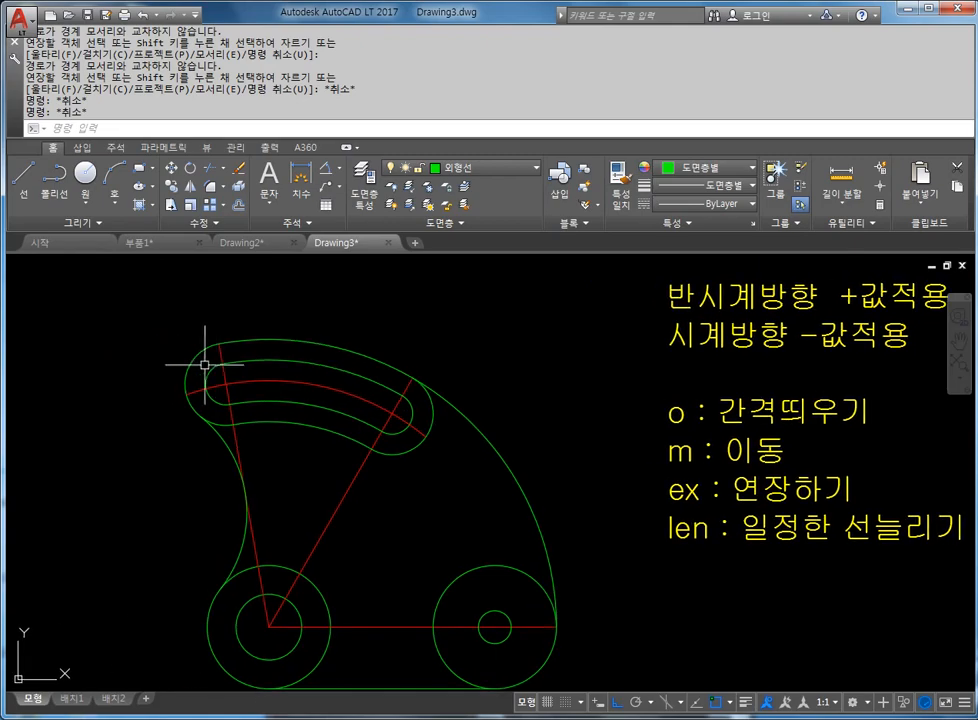
pyautogui.moveTo(400, 431); pyautogui.dragTo(360, 395, button='middle')
pyautogui.moveTo(510, 466); pyautogui.dragTo(462, 445, button='middle')
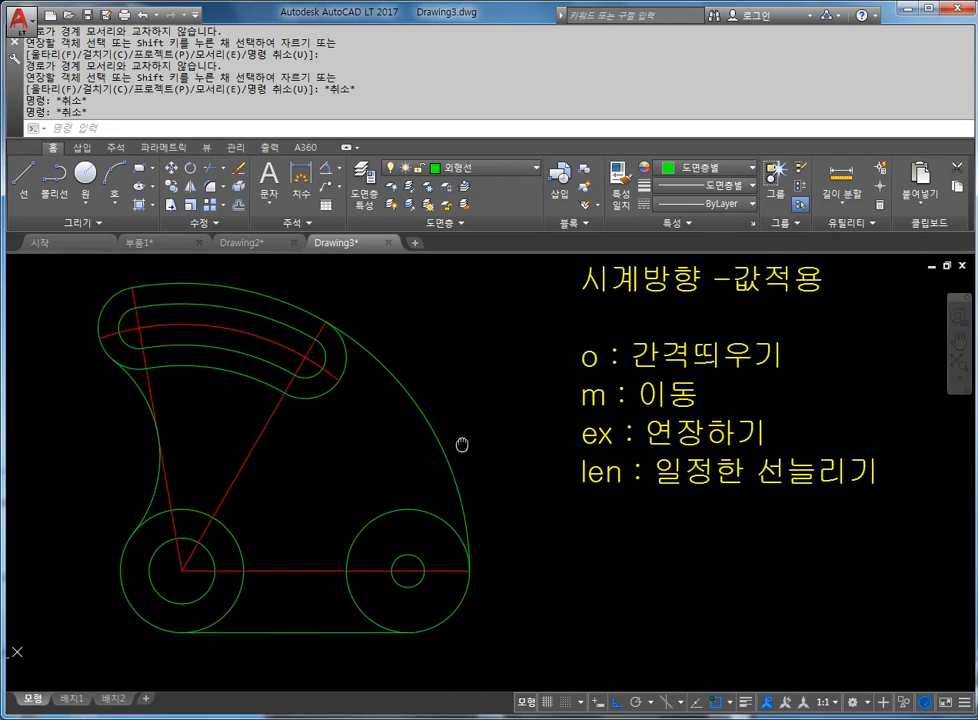
pyautogui.press('Escape')
pyautogui.press('Escape')
pyautogui.press('Escape')
pyautogui.press('Escape')
pyautogui.press('Escape')
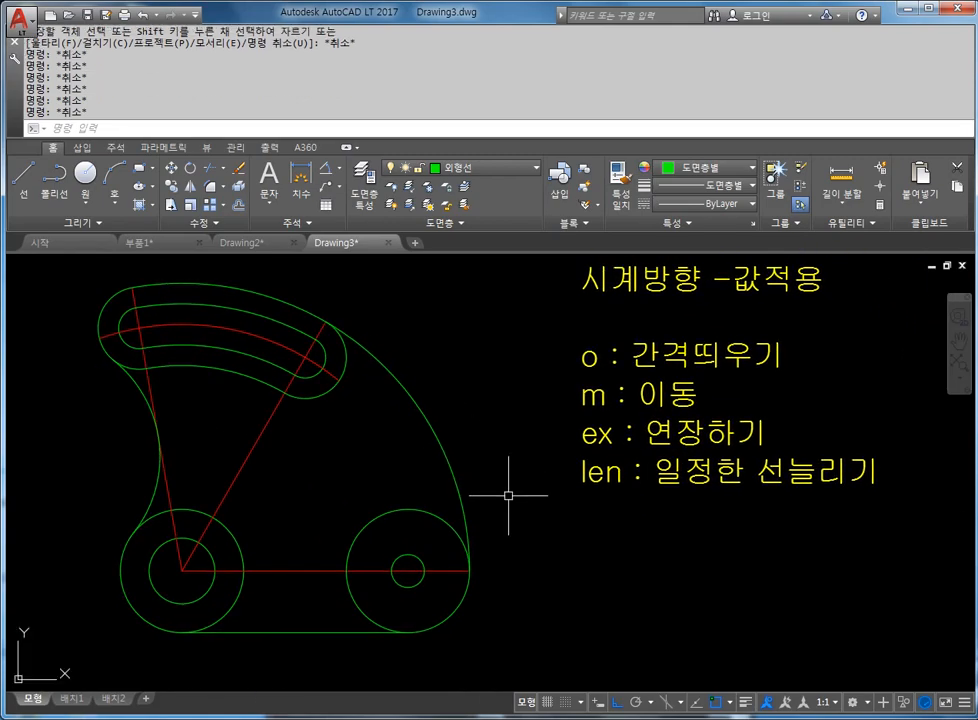
pyautogui.write('len')
pyautogui.press('Return')
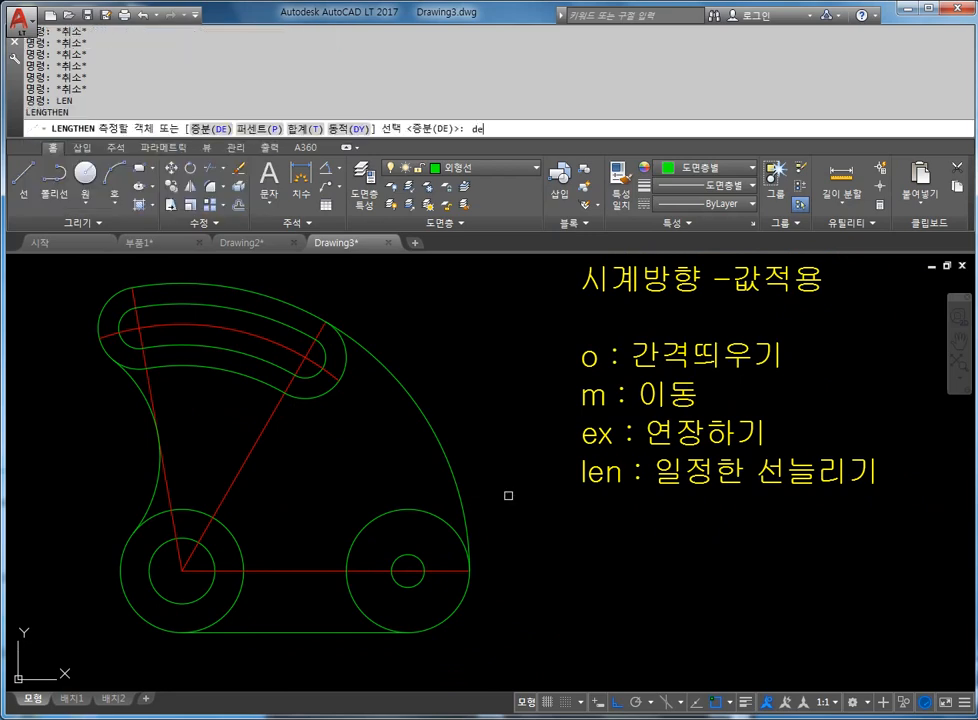
pyautogui.write('de')
pyautogui.press('Return')
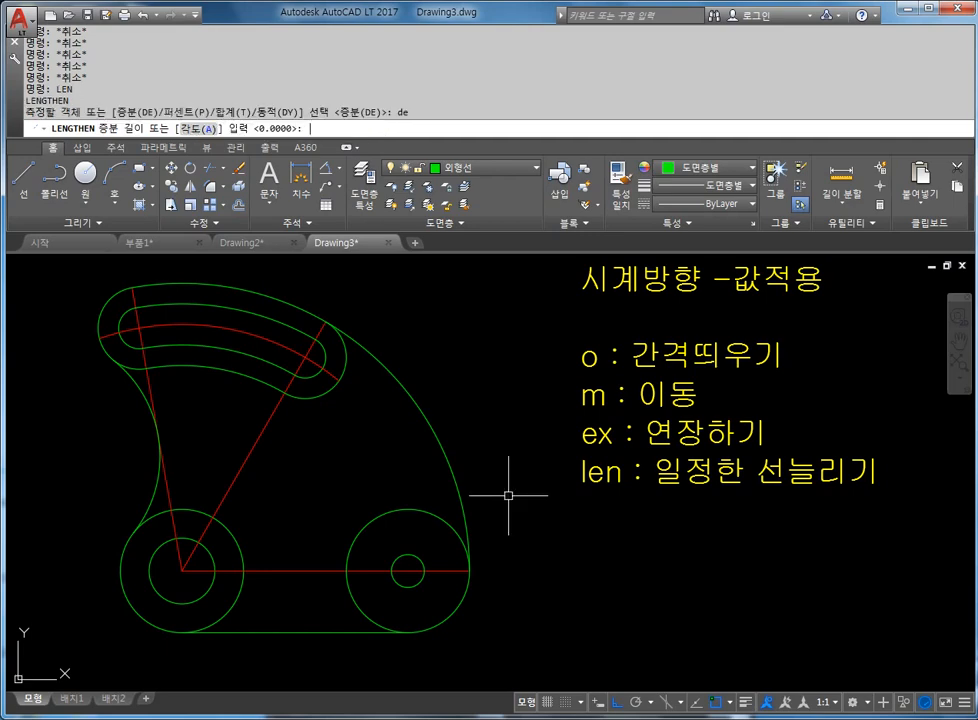
pyautogui.press('Escape')
pyautogui.press('Escape')
pyautogui.press('Escape')
# - Lengthen the left angled centerline's upper end and the slot center arc's left end by an increment of 5
pyautogui.write('len')
pyautogui.press('Return')
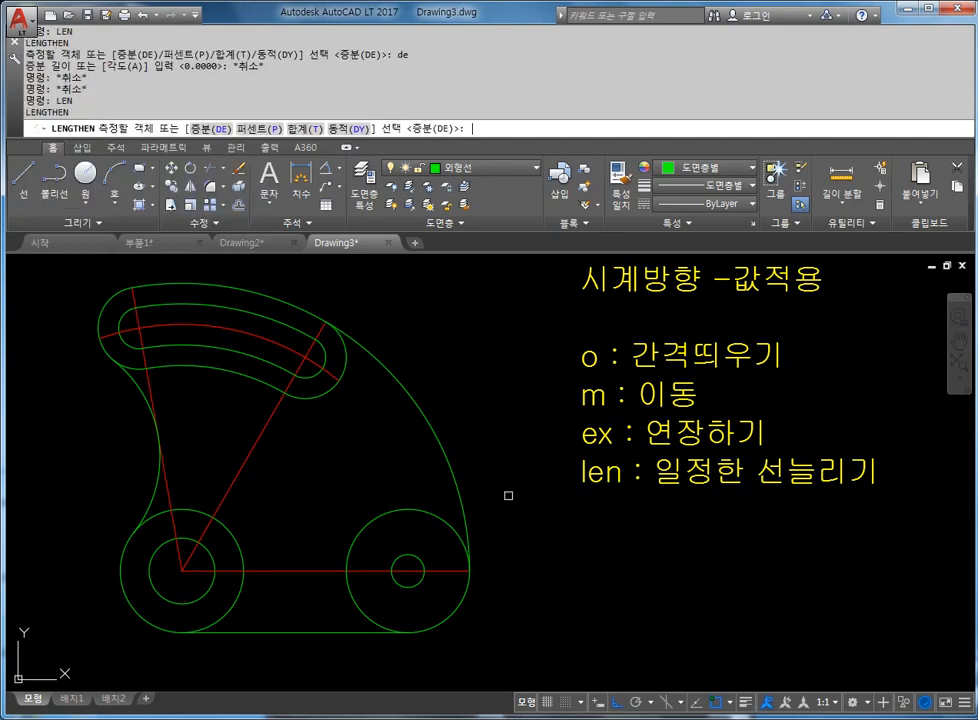
pyautogui.press('Return')
pyautogui.write('5')
pyautogui.press('Return')
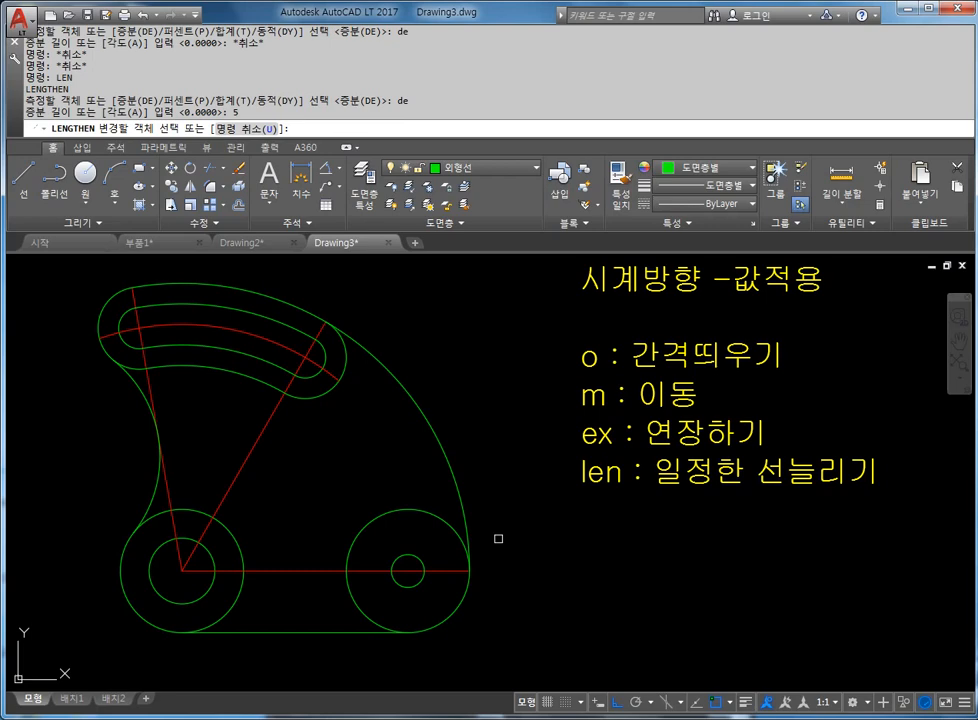
pyautogui.click(469, 584)
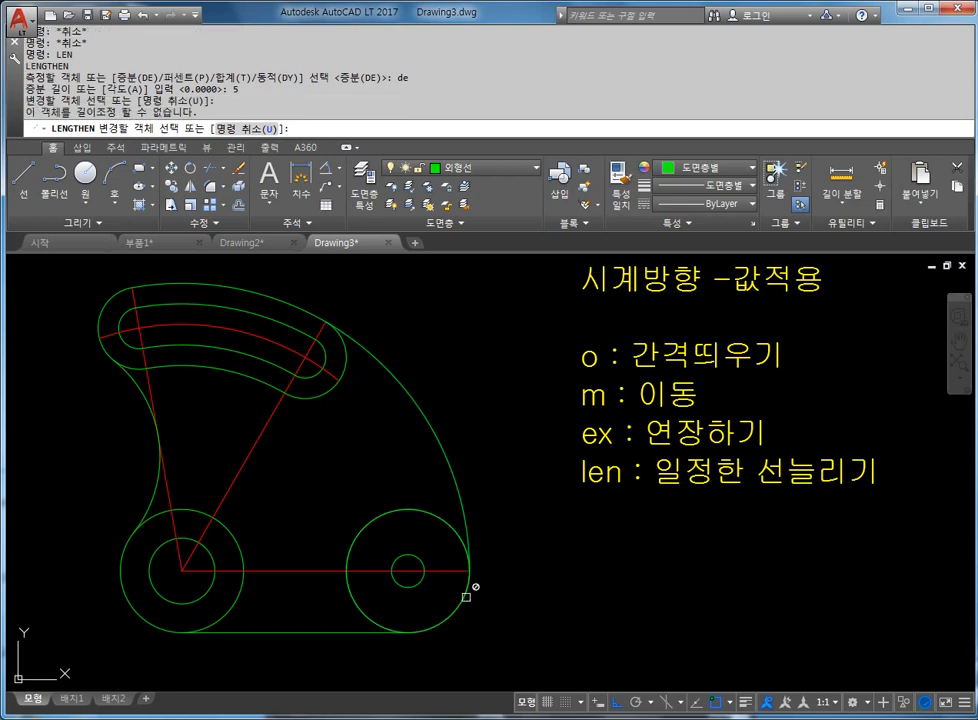
pyautogui.click(463, 612)
pyautogui.click(455, 609)
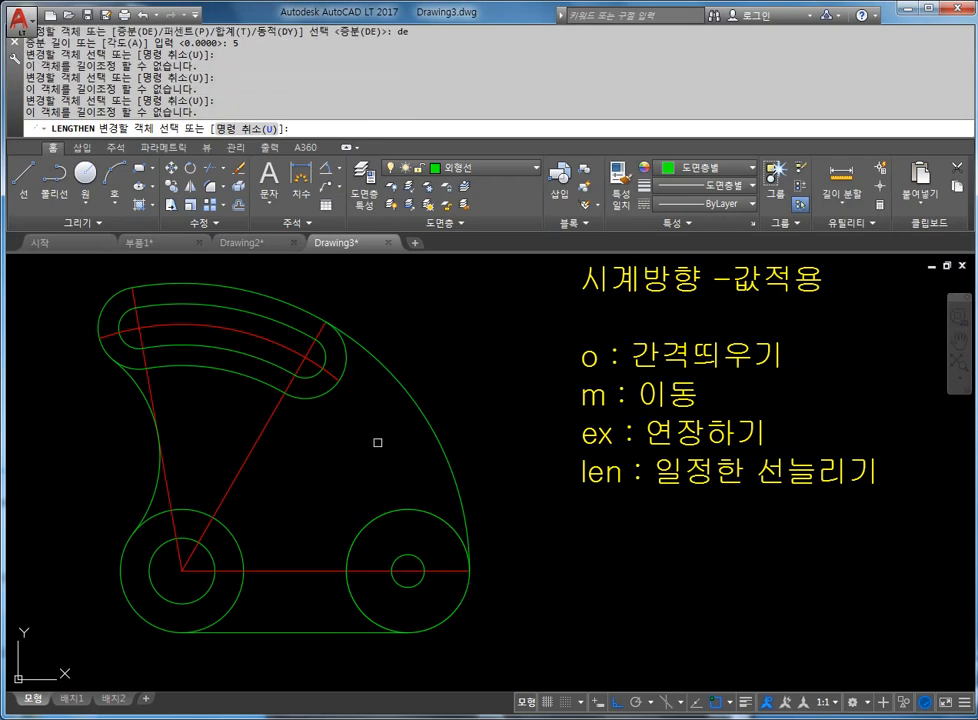
pyautogui.moveTo(131, 315); pyautogui.dragTo(156, 352, button='middle')
pyautogui.scroll(2, 156, 352)
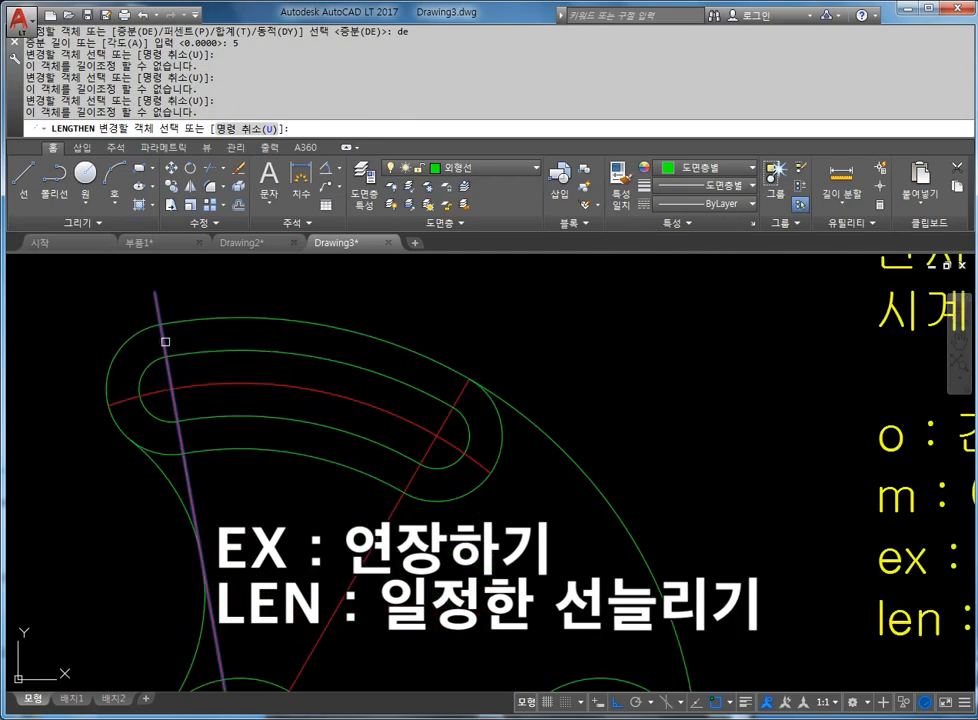
pyautogui.click(164, 343)
pyautogui.click(127, 401)
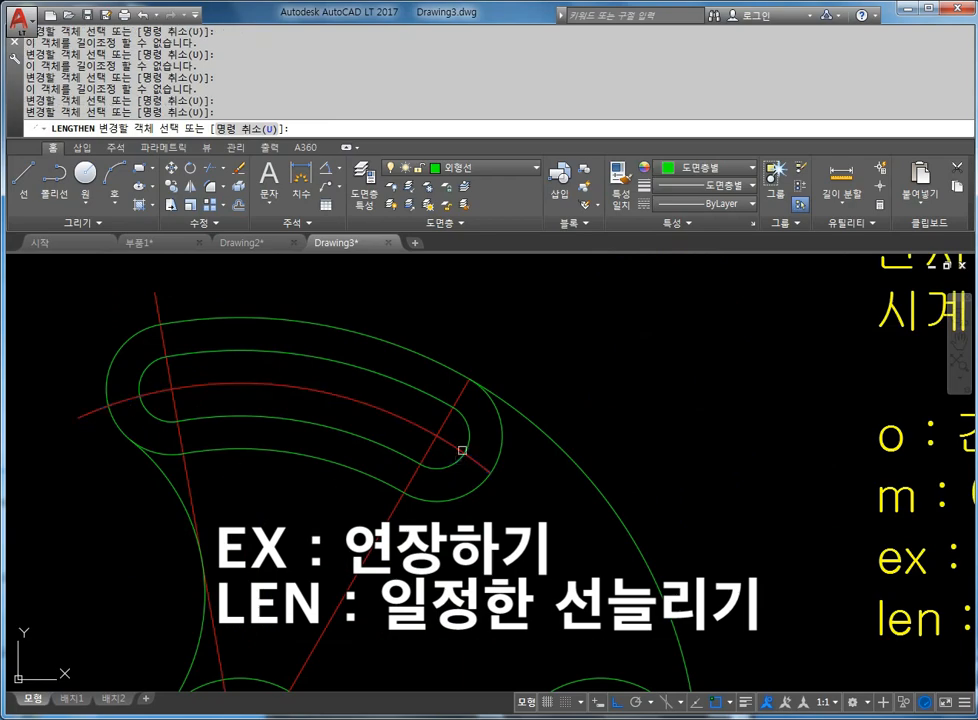
# - Lengthen the right angled centerline's upper end, the slot center arc's right end and the horizontal centerline's right end by the same increment of 5
pyautogui.click(463, 398)
pyautogui.click(478, 470)
pyautogui.scroll(-3, 504, 550)
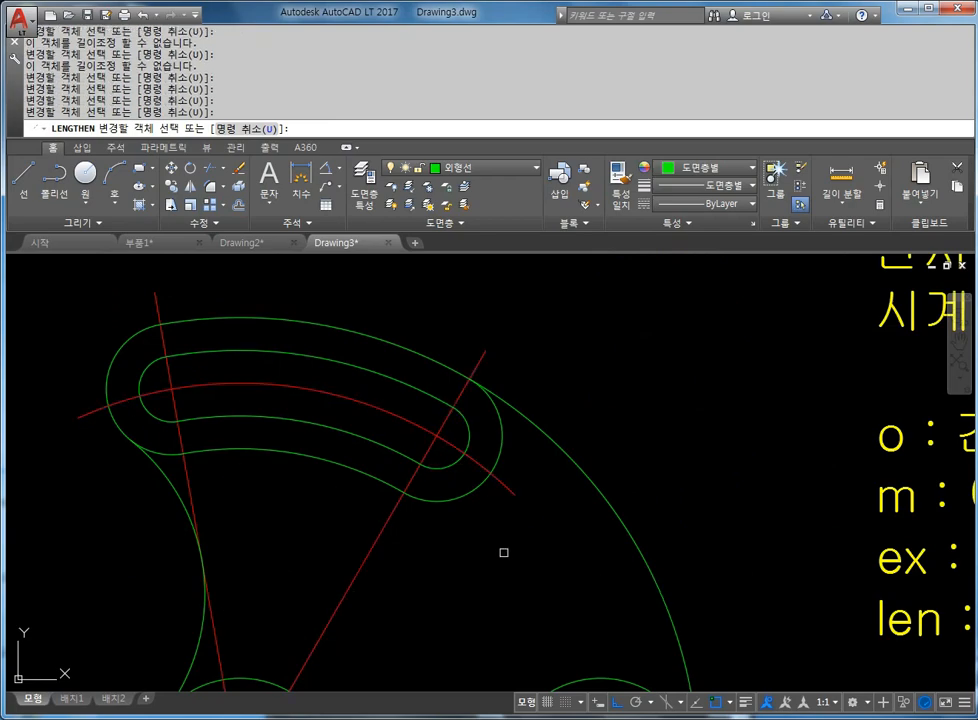
pyautogui.click(524, 563)
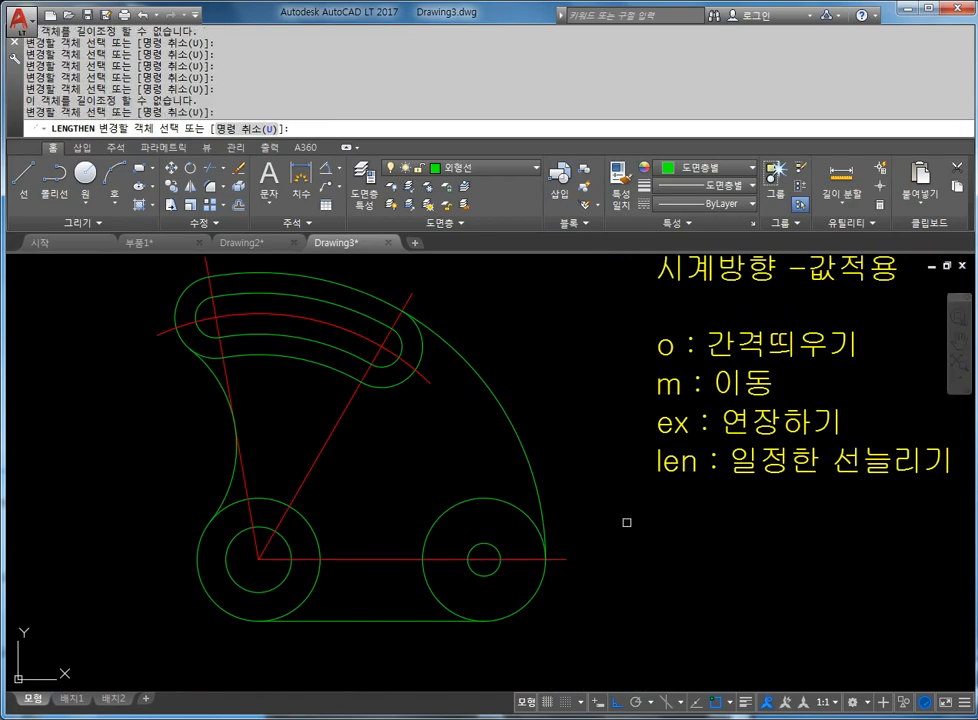
pyautogui.press('Escape')
pyautogui.press('Escape')
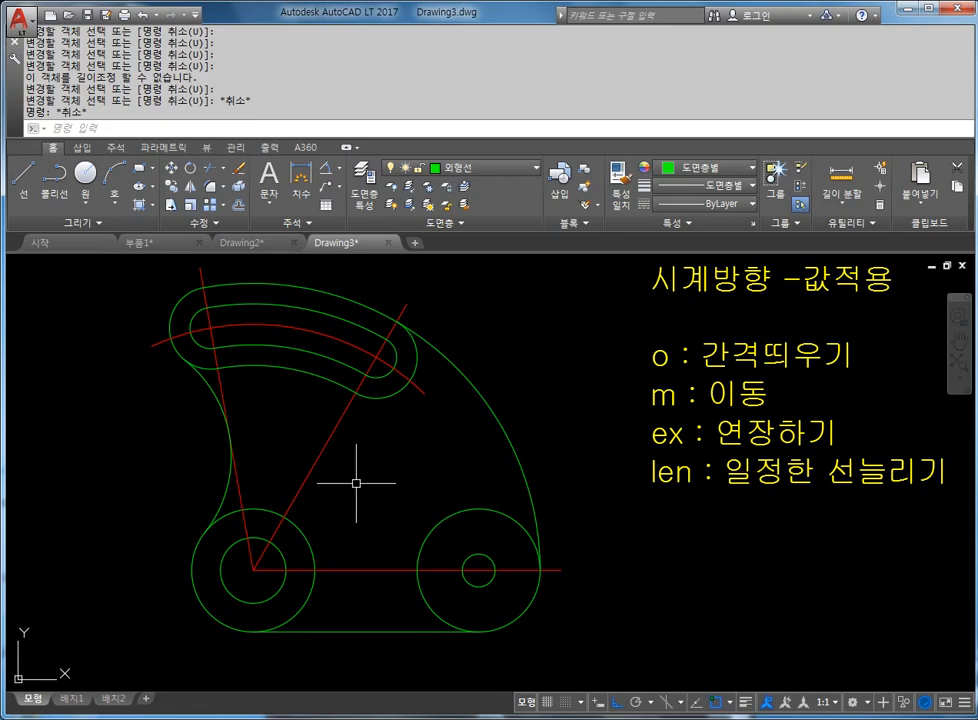
# - Draw a vertical line across the lower right outer circle from its top quadrant to its bottom quadrant
pyautogui.moveTo(306, 500); pyautogui.dragTo(386, 481, button='middle')
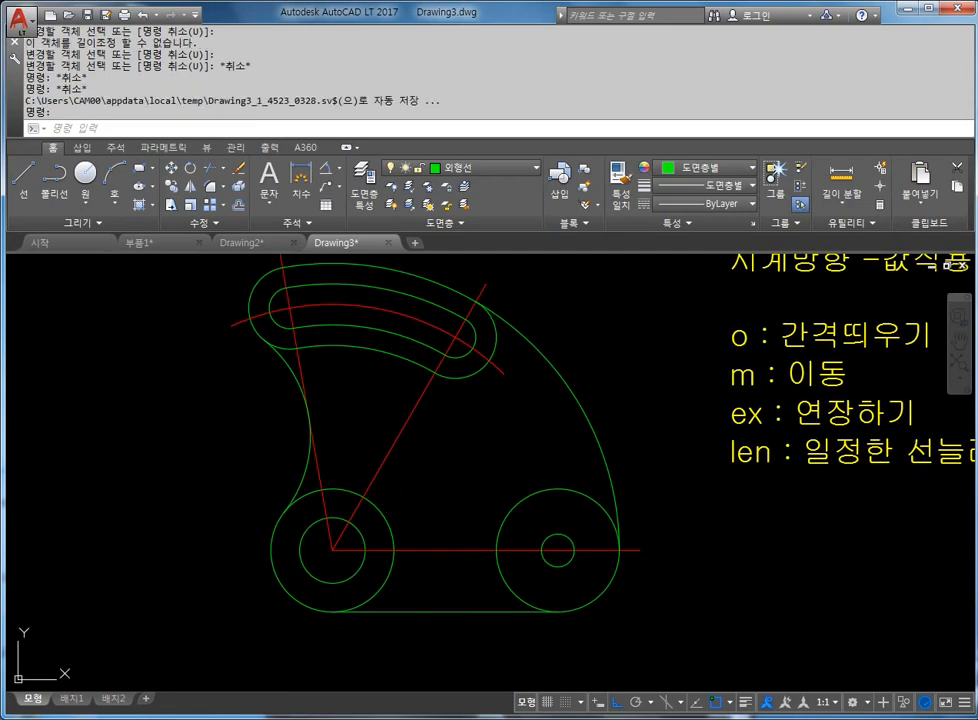
pyautogui.write('l')
pyautogui.press('Return')
pyautogui.scroll(3, 560, 570)
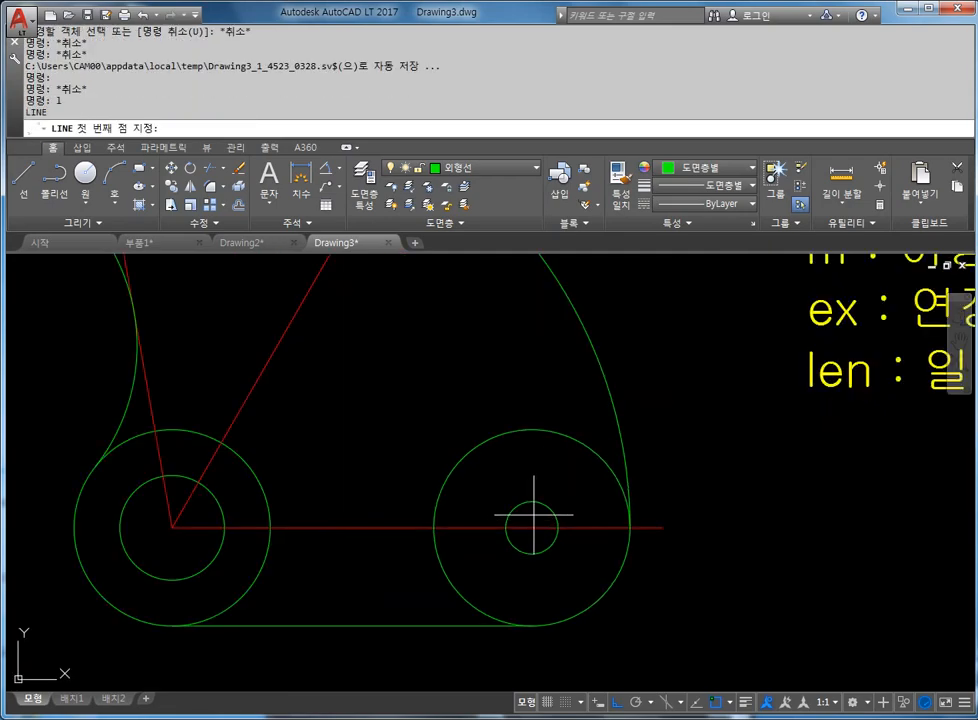
pyautogui.click(532, 432)
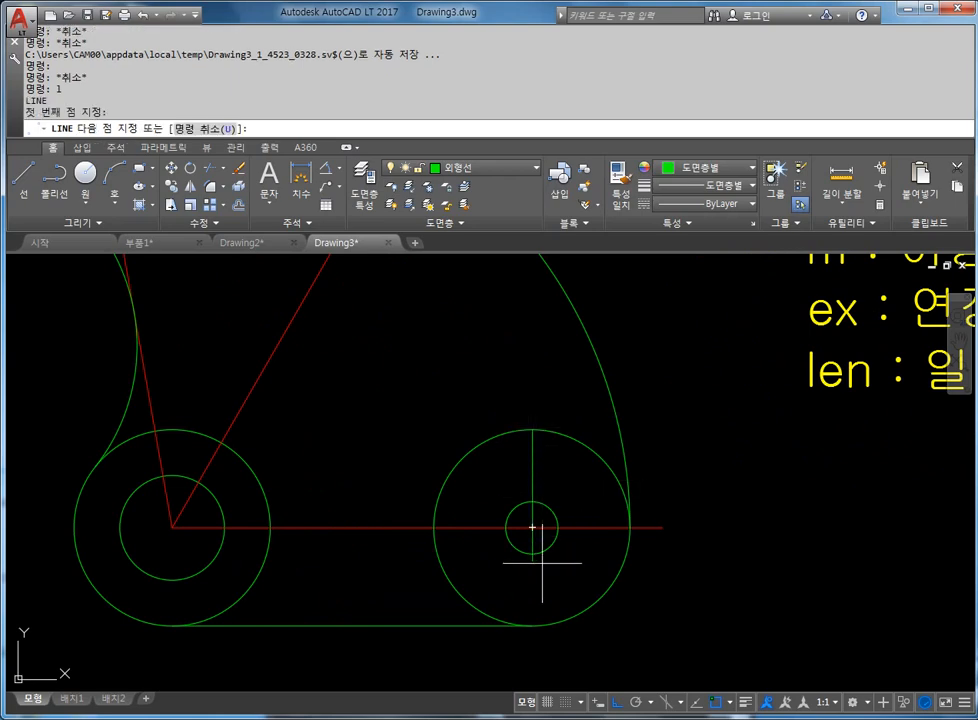
pyautogui.click(532, 626)
pyautogui.moveTo(315, 551); pyautogui.dragTo(338, 541, button='middle')
pyautogui.press('Escape')
pyautogui.press('Escape')
# - Draw a vertical line across the lower left outer circle from its top quadrant to its bottom quadrant
pyautogui.press('Return')
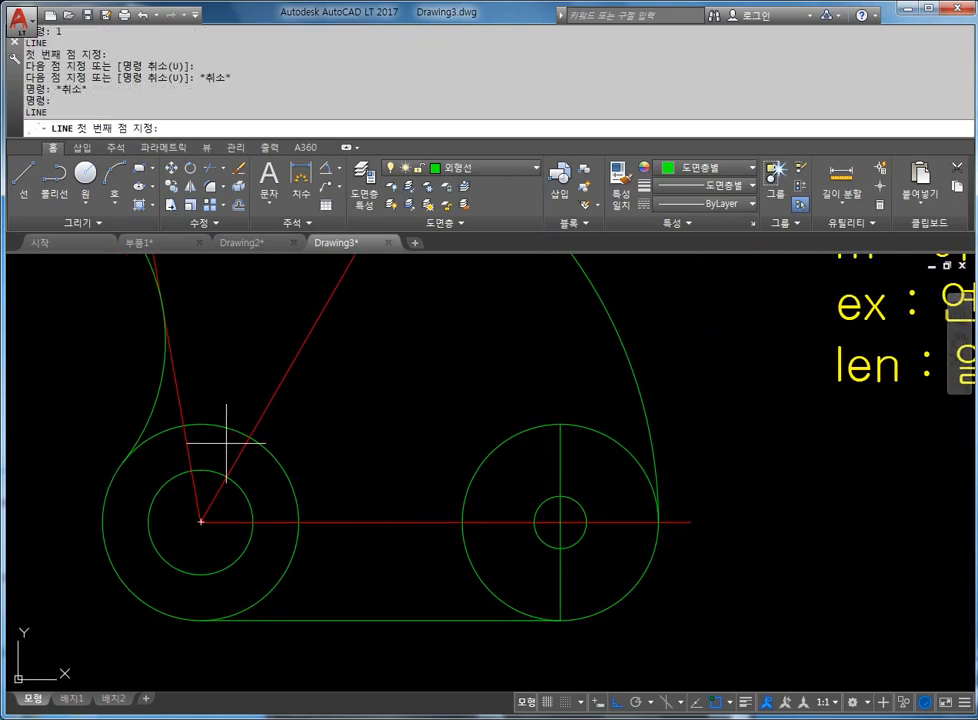
pyautogui.click(201, 424)
pyautogui.click(201, 619)
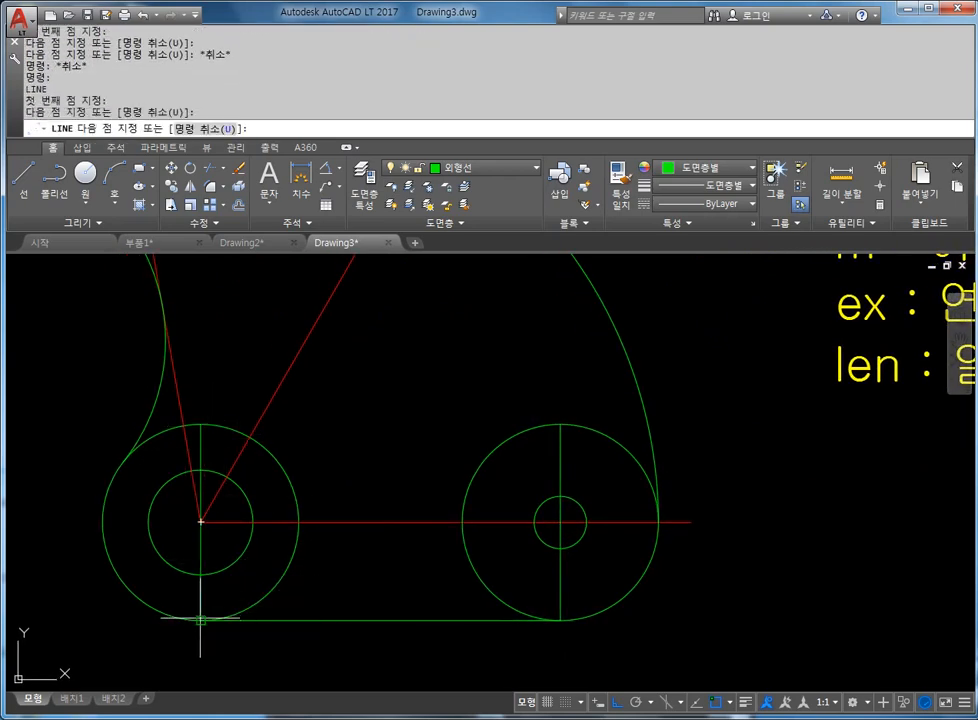
pyautogui.press('Escape')
pyautogui.moveTo(229, 589); pyautogui.dragTo(268, 577, button='middle')
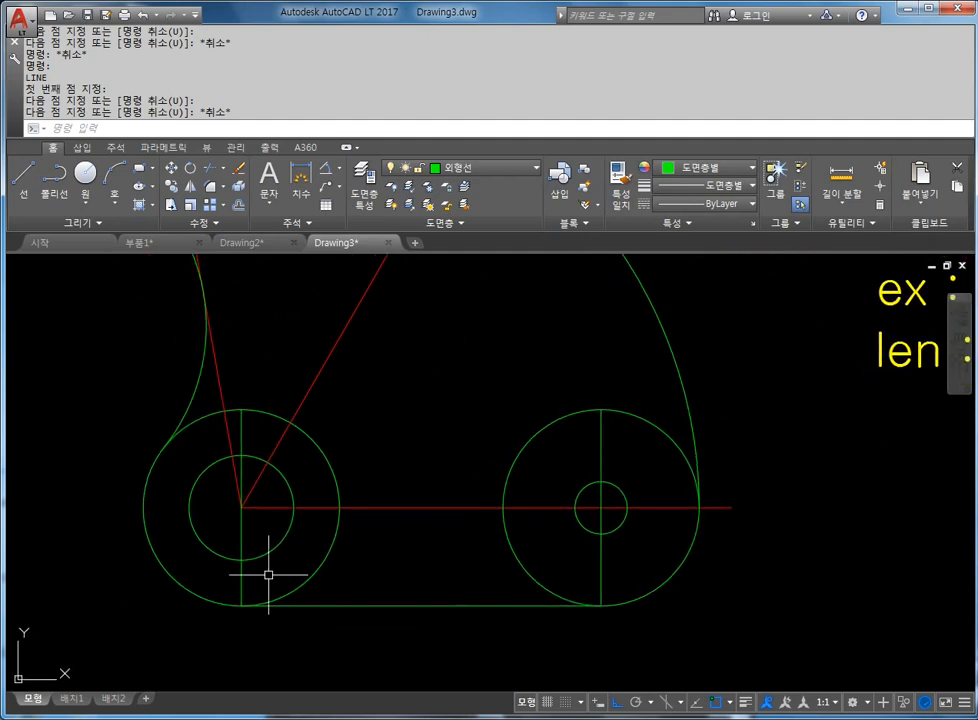
# - Stretch the horizontal centerline's left end to the left quadrant of the lower left outer circle
pyautogui.click(270, 509)
pyautogui.moveTo(268, 508)
pyautogui.mouseDown(button='middle')
pyautogui.moveTo(334, 546)
pyautogui.moveTo(387, 543)
pyautogui.moveTo(393, 567)
pyautogui.mouseUp(button='middle')
pyautogui.press('Escape')
pyautogui.press('Escape')
pyautogui.press('Escape')
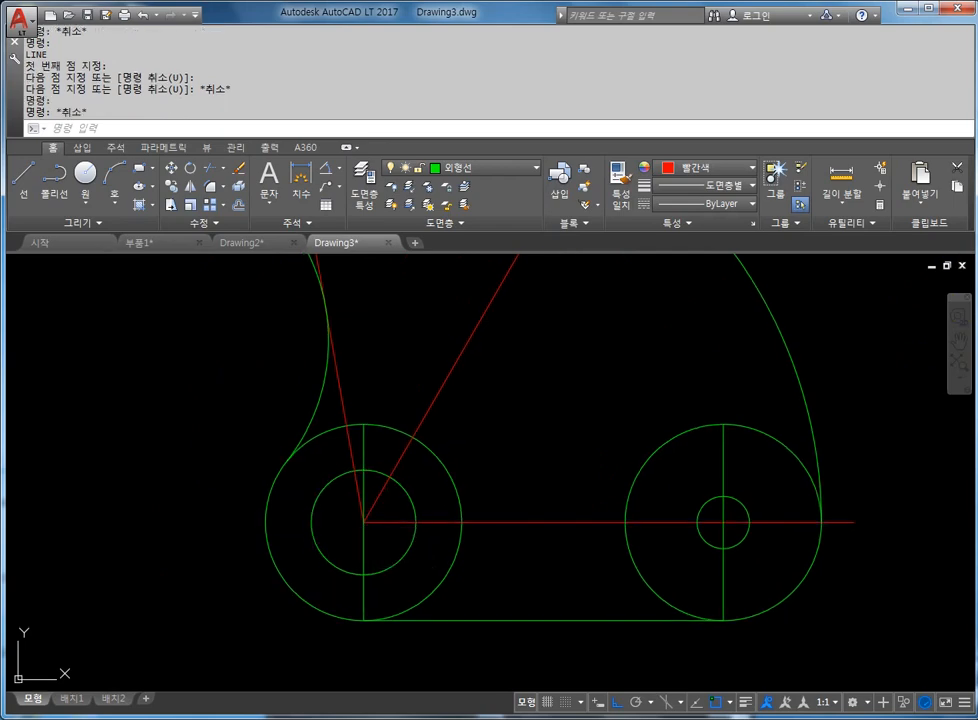
pyautogui.click(384, 521)
pyautogui.click(364, 521)
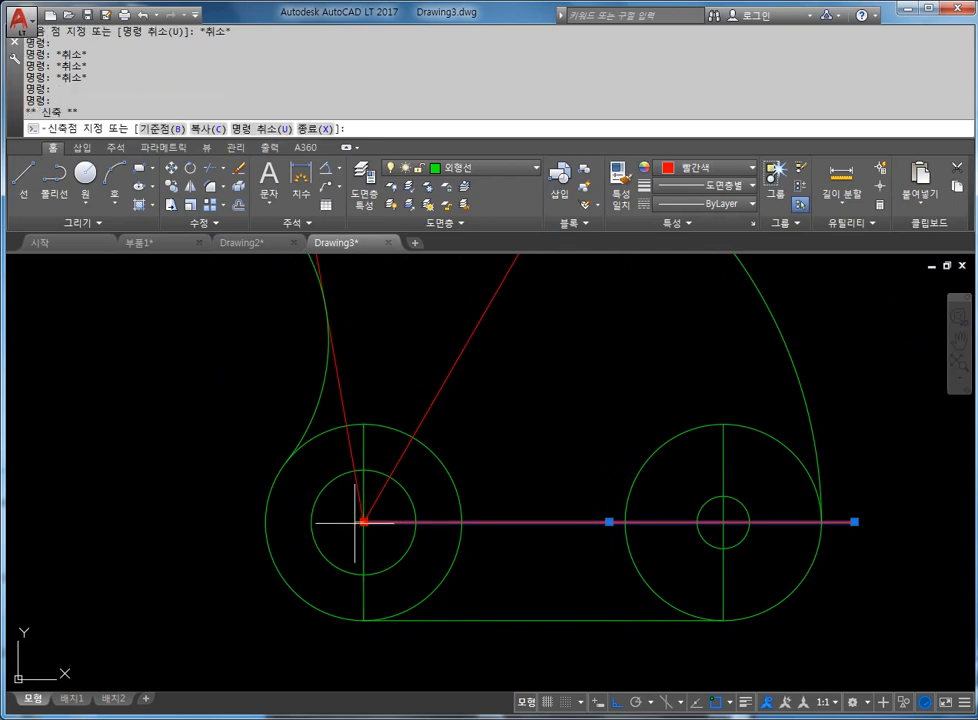
pyautogui.click(265, 521)
pyautogui.press('Escape')
pyautogui.press('Escape')
pyautogui.press('Escape')
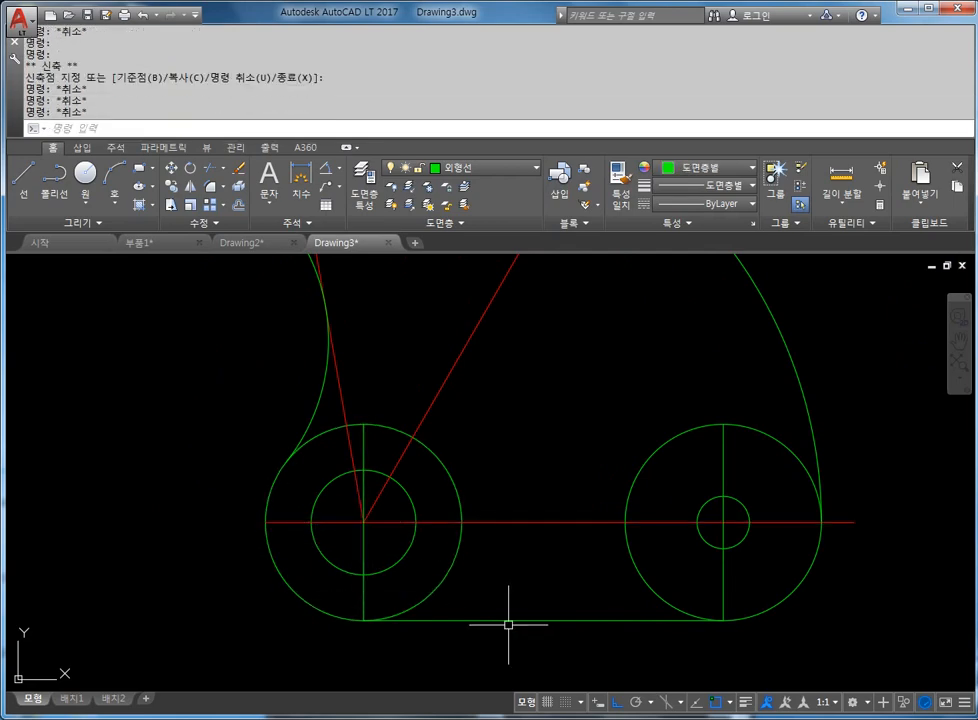
# - Assign both vertical lines, the horizontal line, both angled lines and the slot center arc to the 중심선 layer
pyautogui.scroll(-3, 545, 580)
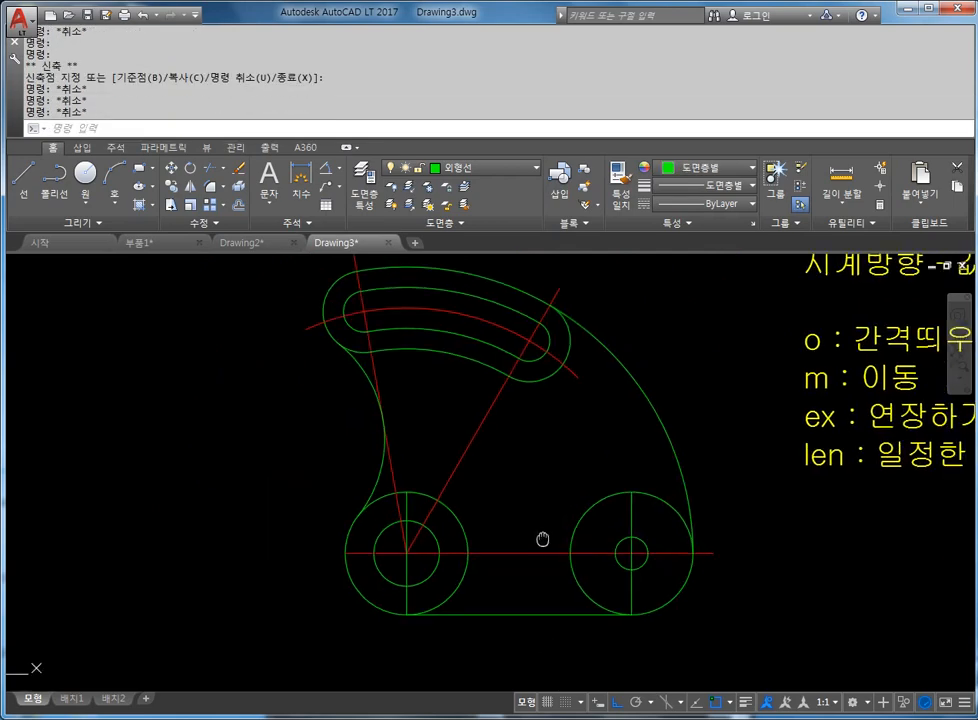
pyautogui.moveTo(377, 519); pyautogui.dragTo(395, 531, button='middle')
pyautogui.press('Escape')
pyautogui.press('Escape')
pyautogui.press('Escape')
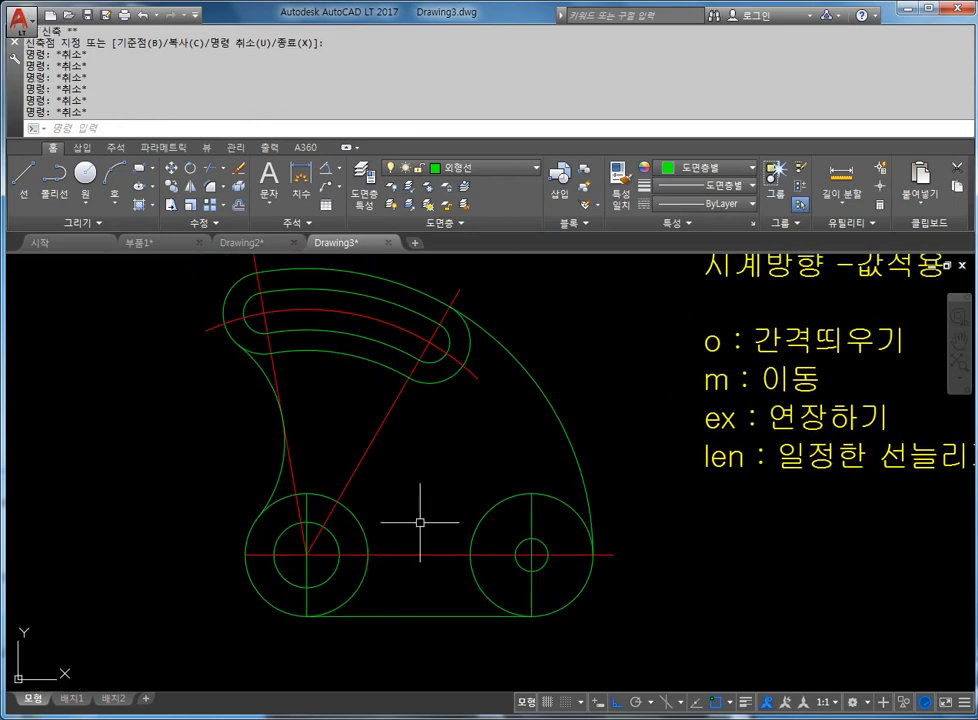
pyautogui.click(531, 522)
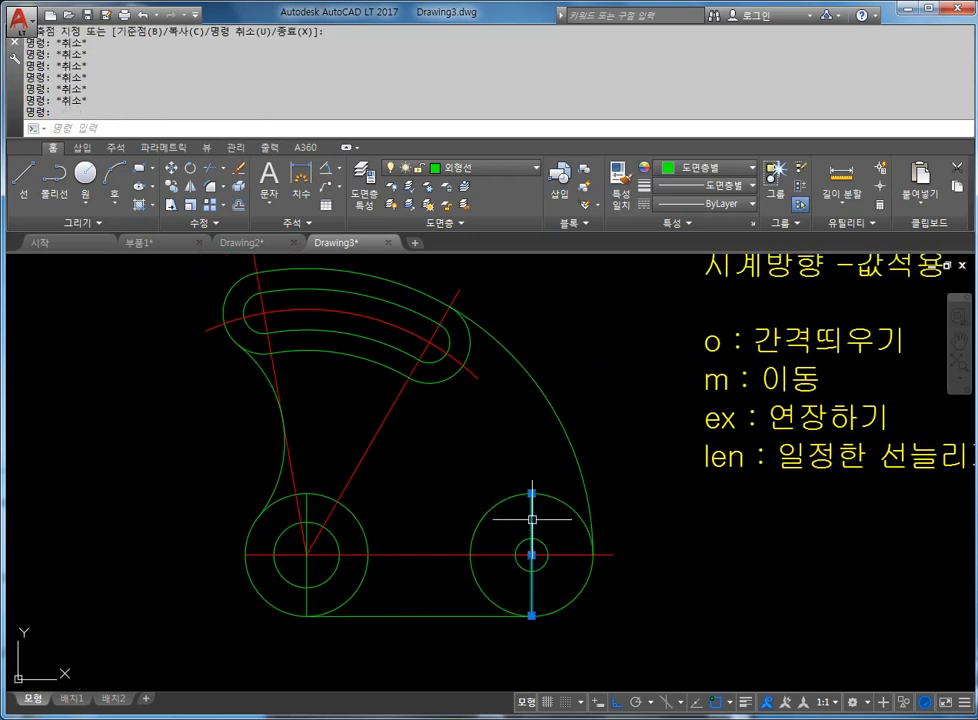
pyautogui.click(354, 466)
pyautogui.click(292, 465)
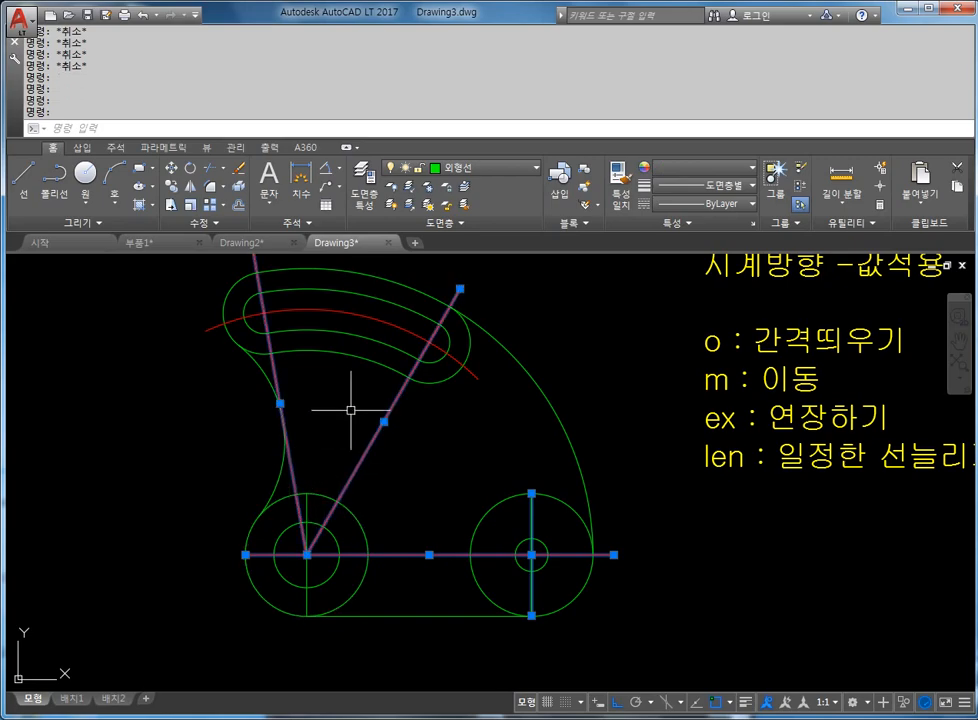
pyautogui.click(360, 310)
pyautogui.scroll(2, 306, 491)
pyautogui.scroll(-2, 458, 465)
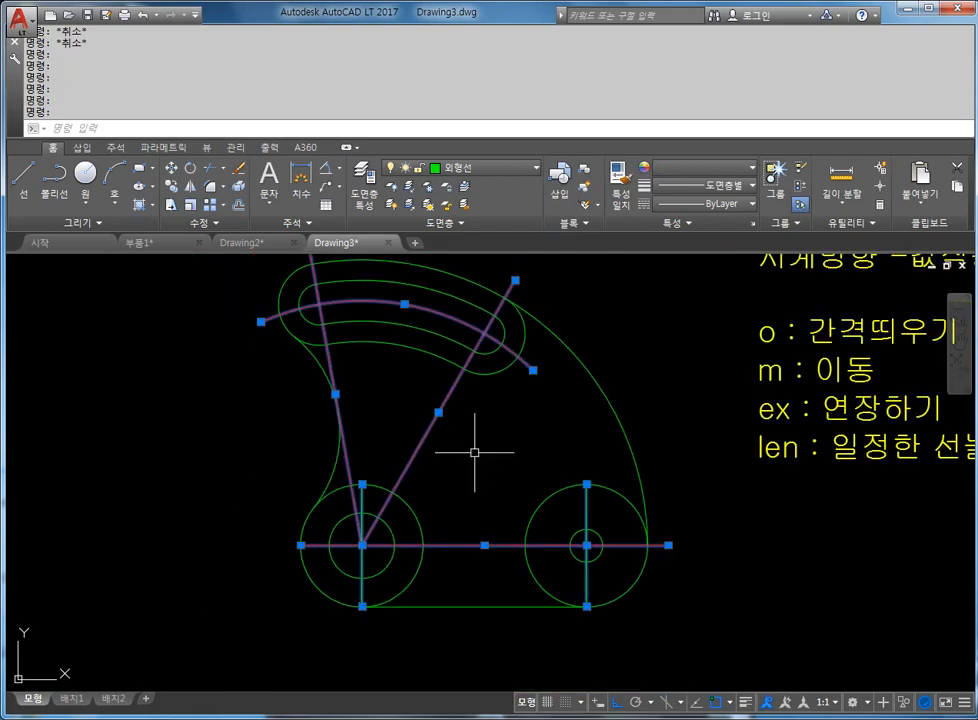
pyautogui.click(465, 167)
pyautogui.click(463, 297)
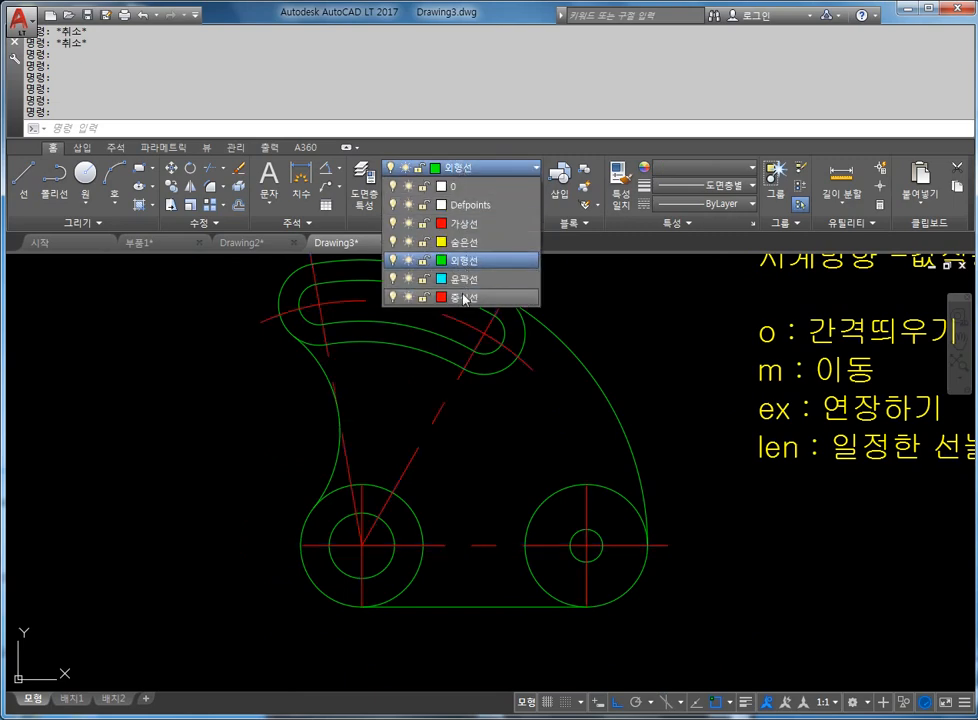
pyautogui.press('Escape')
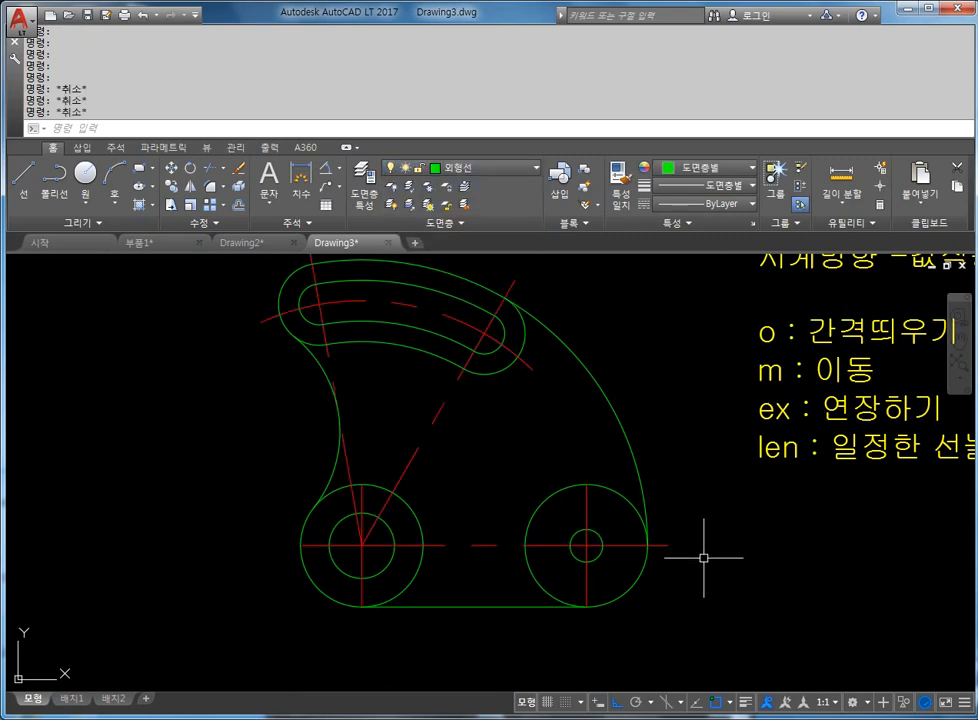
# - Make 중심선 the current layer
pyautogui.moveTo(631, 476); pyautogui.dragTo(584, 501, button='middle')
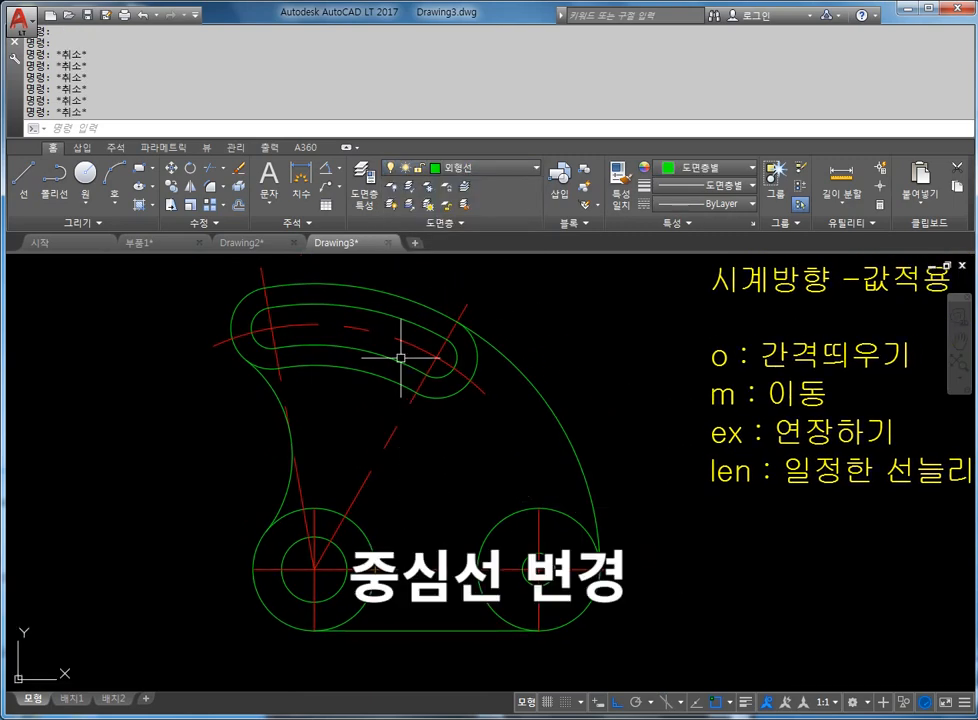
pyautogui.click(428, 168)
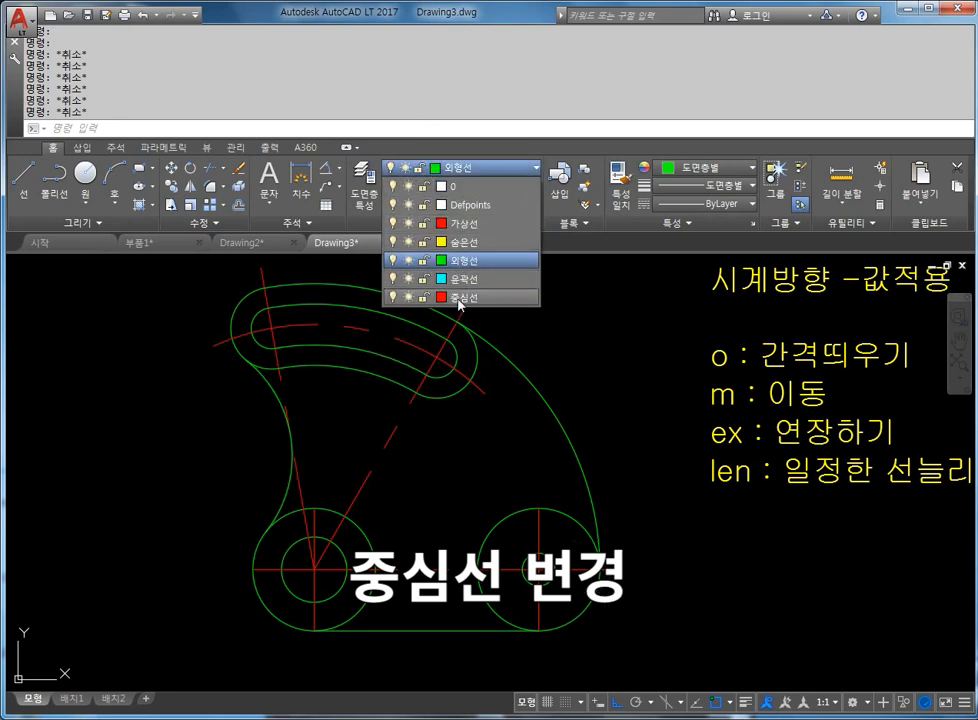
pyautogui.click(459, 298)
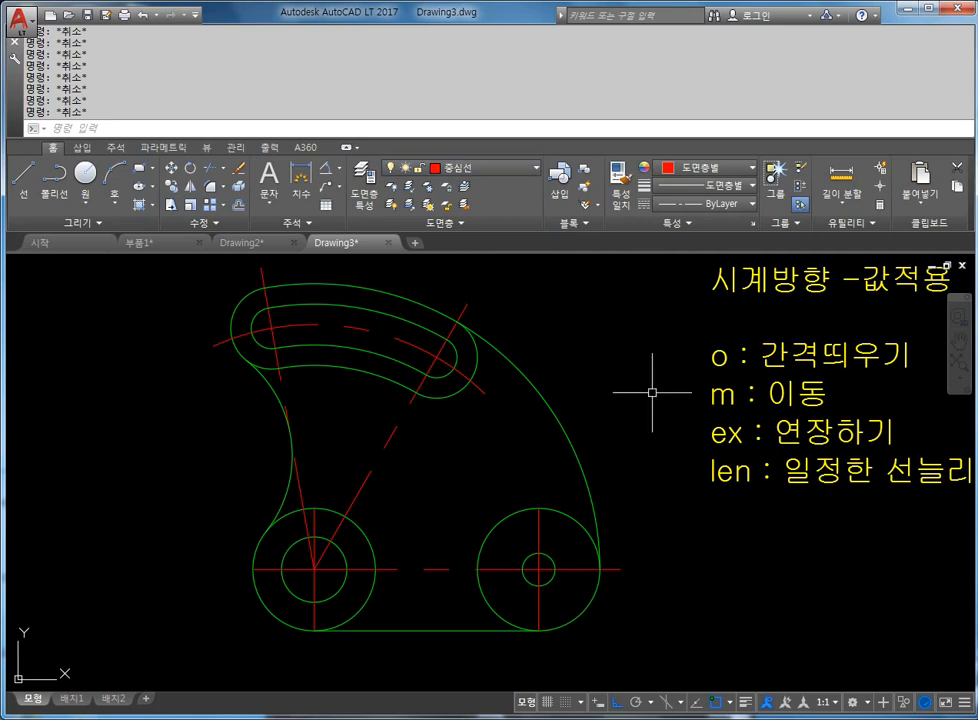
# - Lengthen both ends of the lower left circle's vertical centerline and the horizontal centerline's left end by an increment of 5
pyautogui.scroll(2, 320, 565)
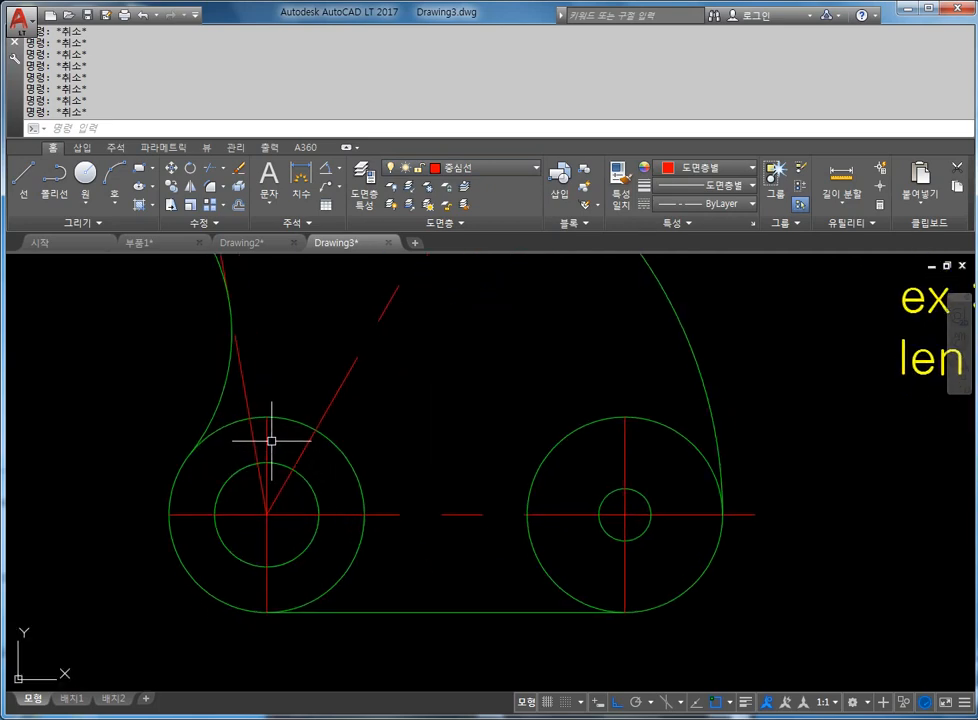
pyautogui.write('len')
pyautogui.press('Return')
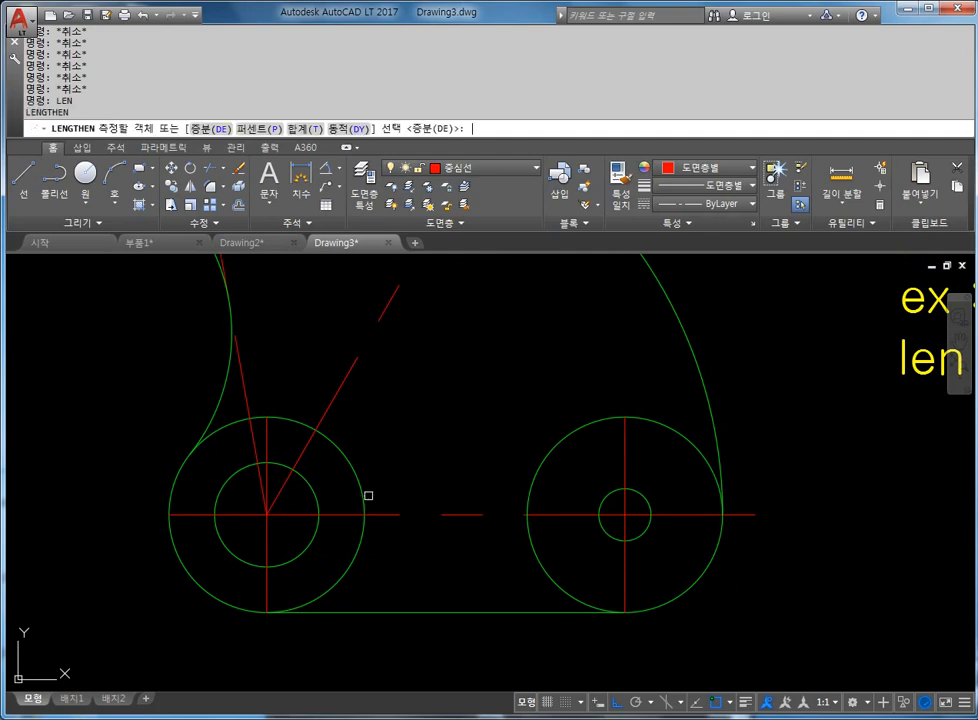
pyautogui.write('de')
pyautogui.press('Return')
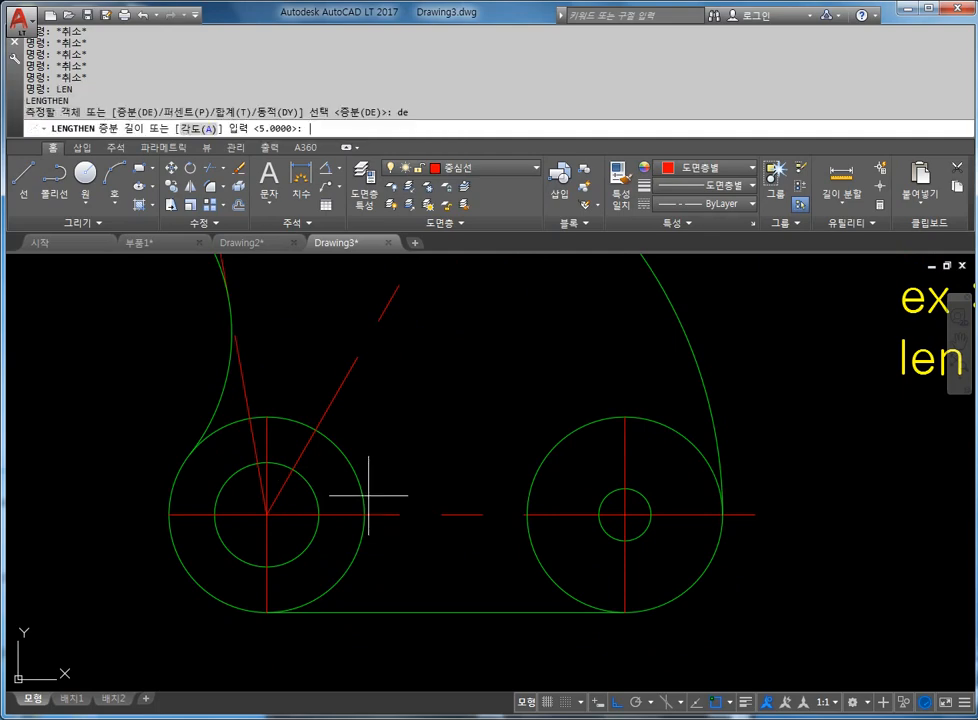
pyautogui.write('5')
pyautogui.press('Return')
pyautogui.click(360, 490)
pyautogui.click(265, 430)
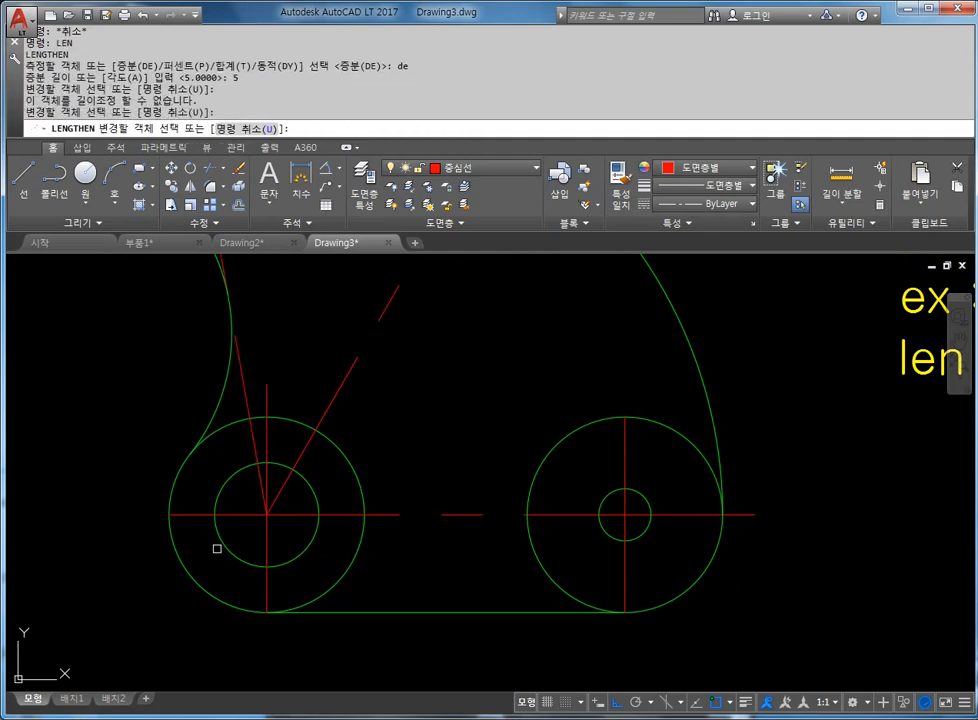
pyautogui.click(194, 517)
pyautogui.click(266, 593)
pyautogui.click(345, 572)
# - Lengthen both ends of the lower right circle's vertical centerline by the same increment of 5
pyautogui.click(533, 544)
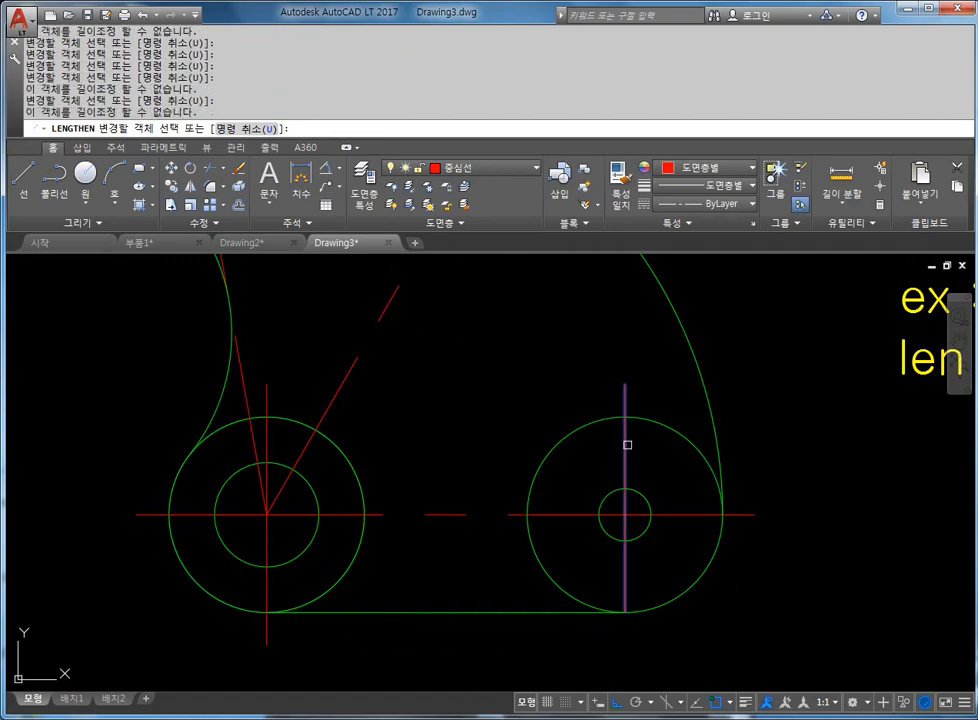
pyautogui.click(627, 444)
pyautogui.click(627, 589)
pyautogui.press('Escape')
pyautogui.scroll(-2, 756, 484)
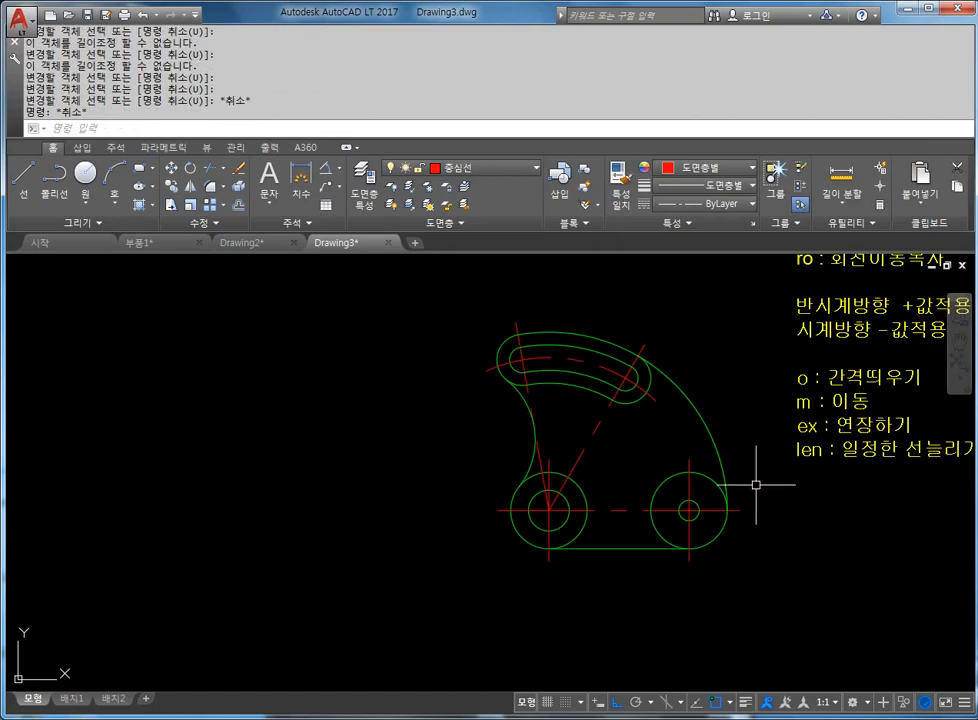
# - Add the line "lts : 점간격 조절" at the end of the yellow command notes
pyautogui.moveTo(756, 485); pyautogui.dragTo(614, 501, button='middle')
pyautogui.moveTo(490, 448); pyautogui.dragTo(381, 428, button='middle')
pyautogui.scroll(2, 364, 418)
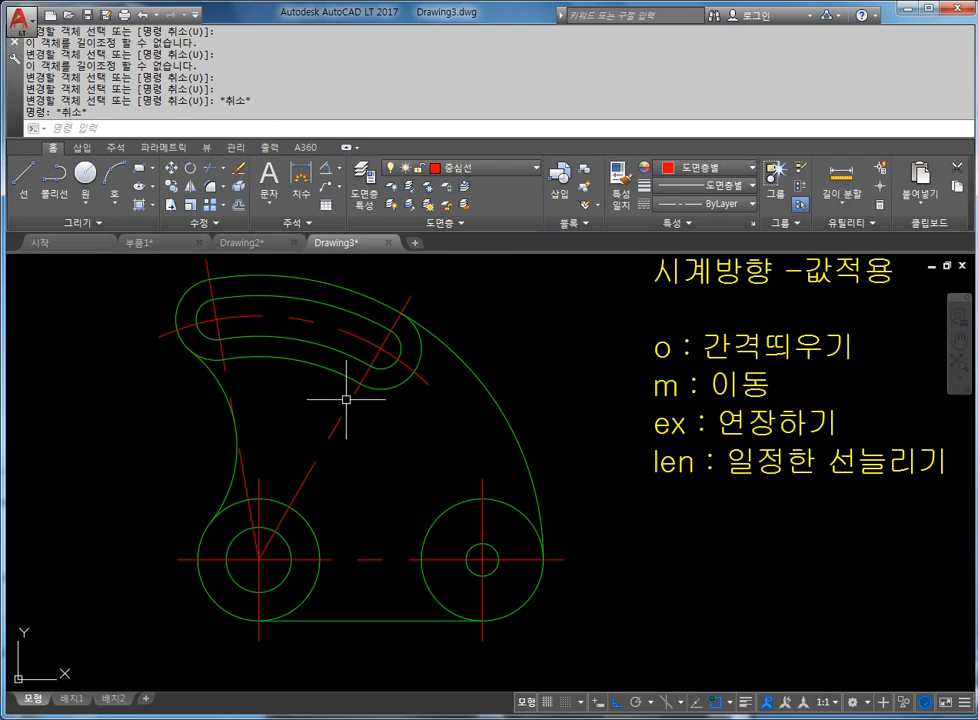
pyautogui.moveTo(314, 348); pyautogui.dragTo(325, 356, button='middle')
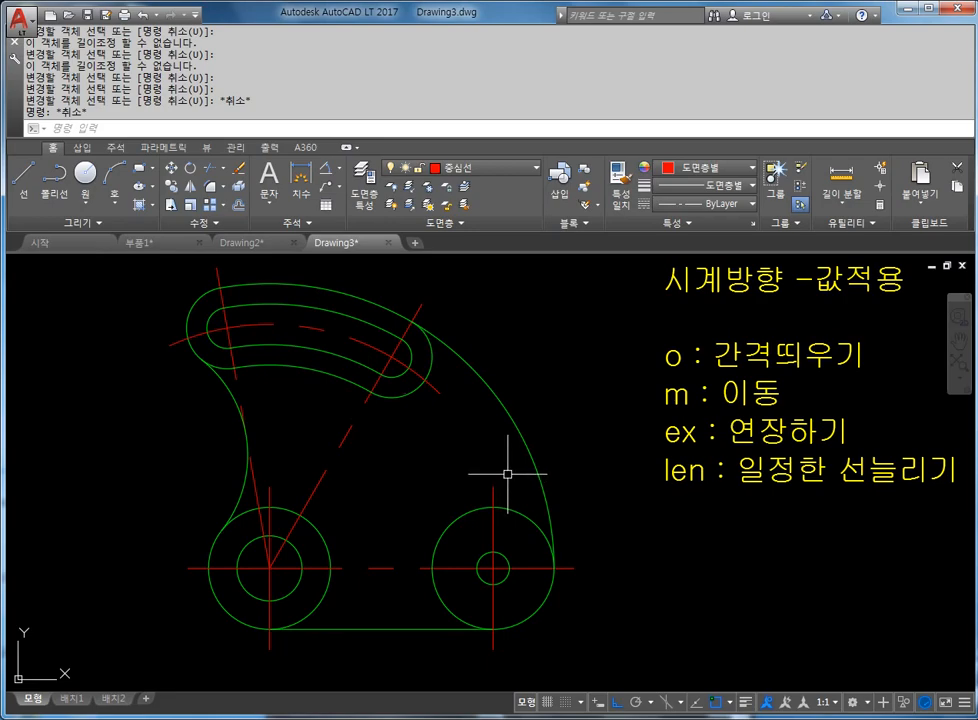
pyautogui.doubleClick(670, 468)
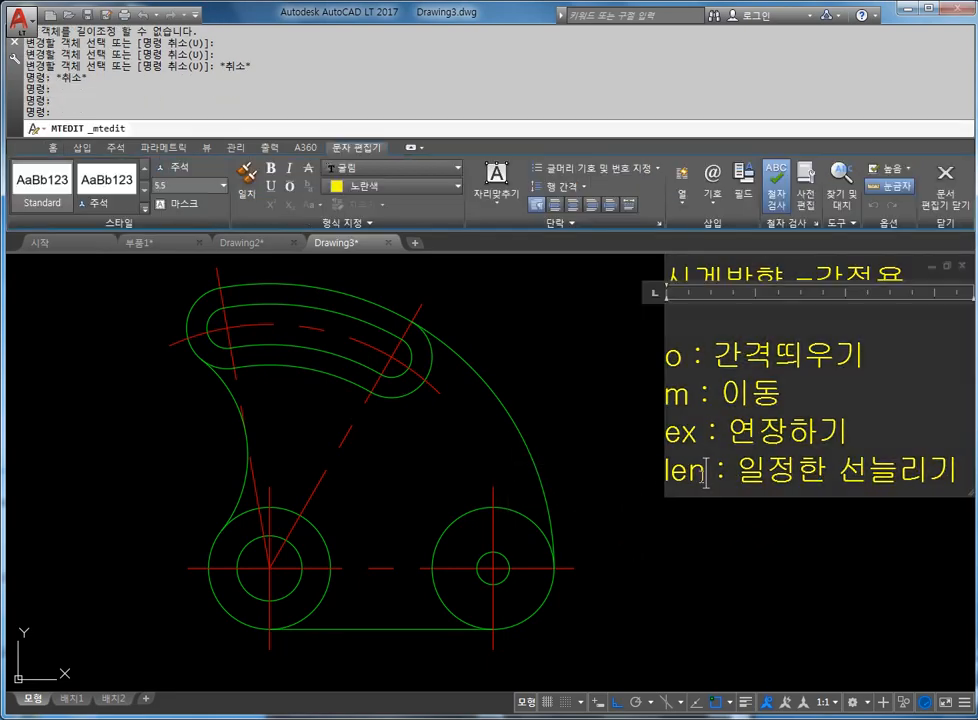
pyautogui.press('End')
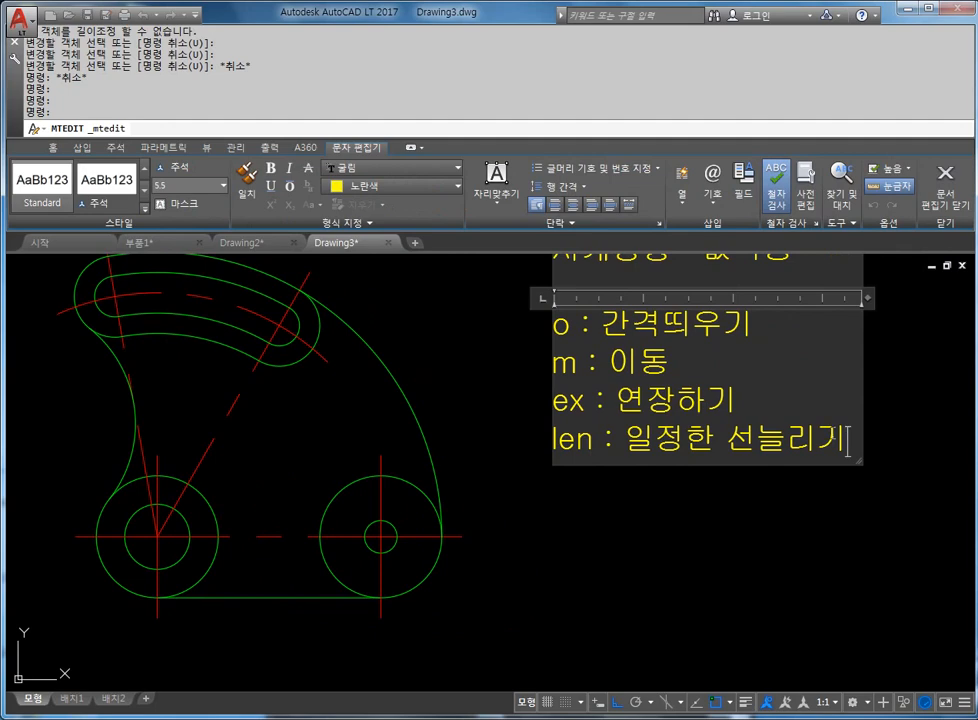
pyautogui.press('Return')
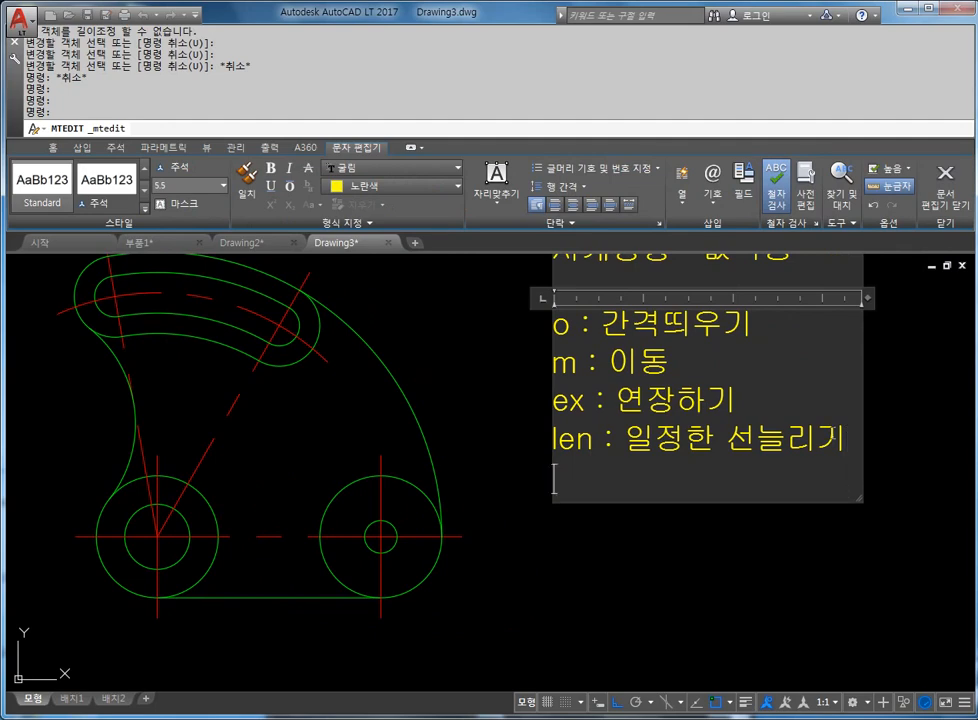
pyautogui.write('ㅅ')
pyautogui.press('BackSpace')
pyautogui.write('lts')
pyautogui.write(' : 점가')
pyautogui.write('간격 조절')
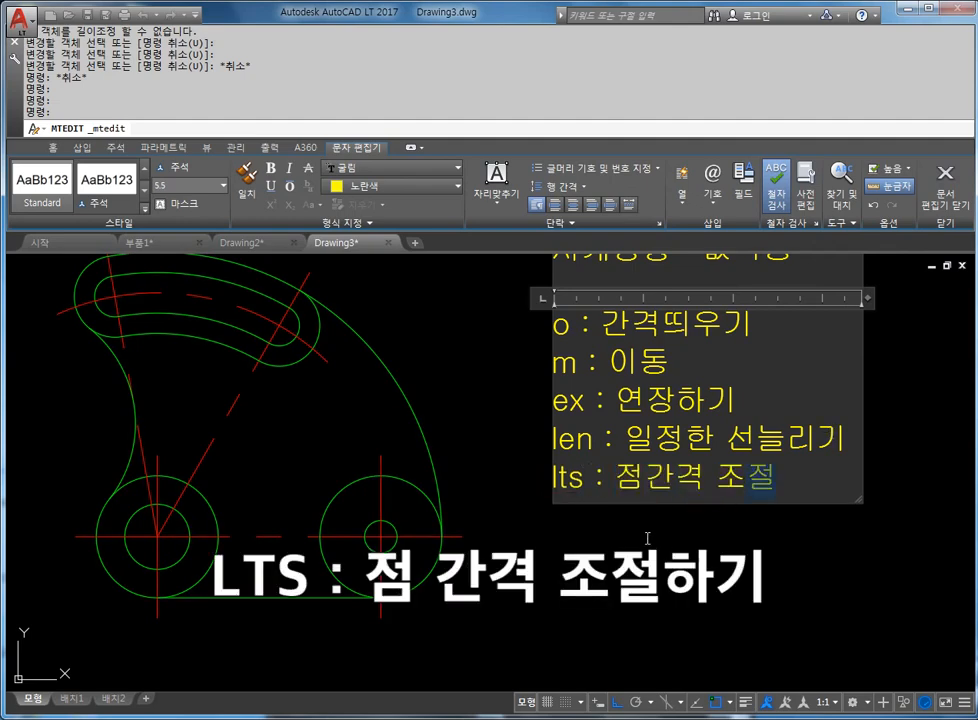
pyautogui.click(690, 533)
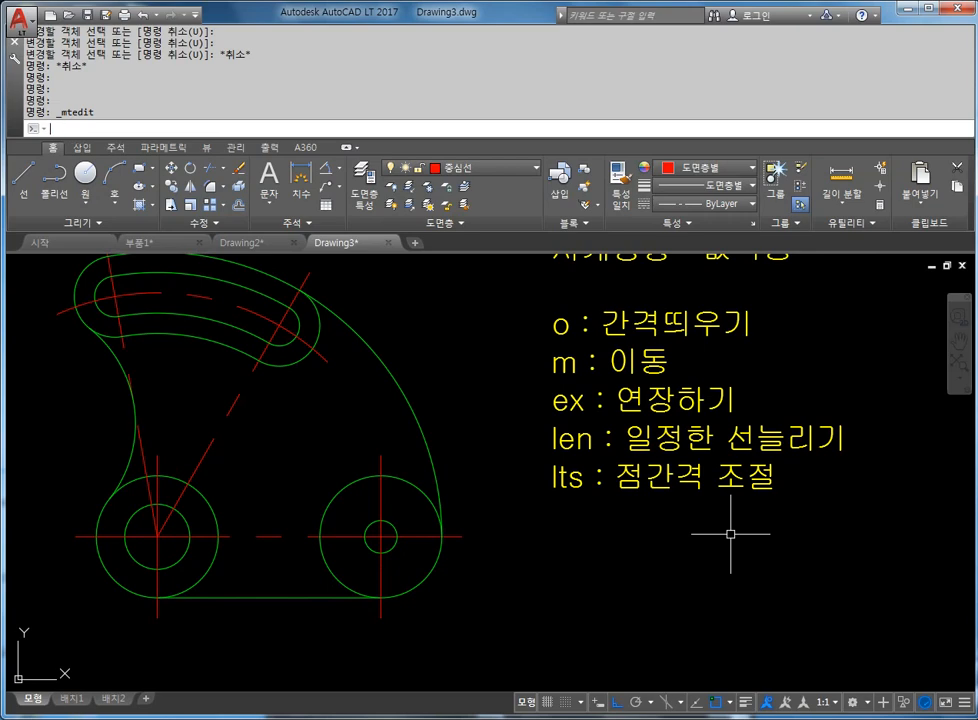
# - Set the global linetype scale to 0.3 with LTSCALE
pyautogui.press('alt')
pyautogui.press('Escape')
pyautogui.press('Escape')
pyautogui.press('Escape')
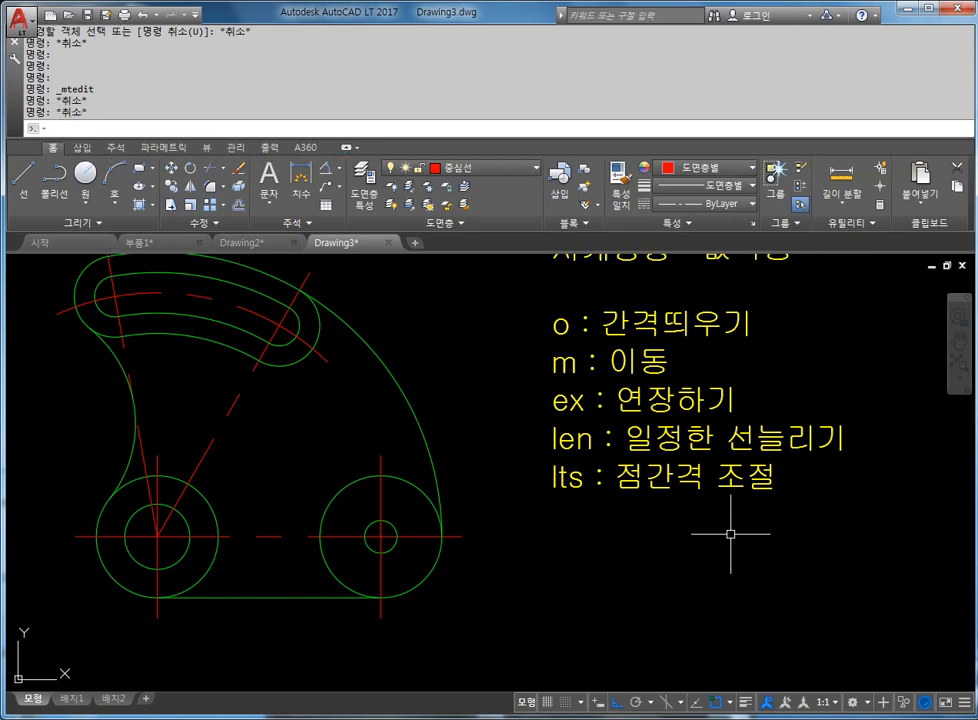
pyautogui.write('lts')
pyautogui.press('Return')
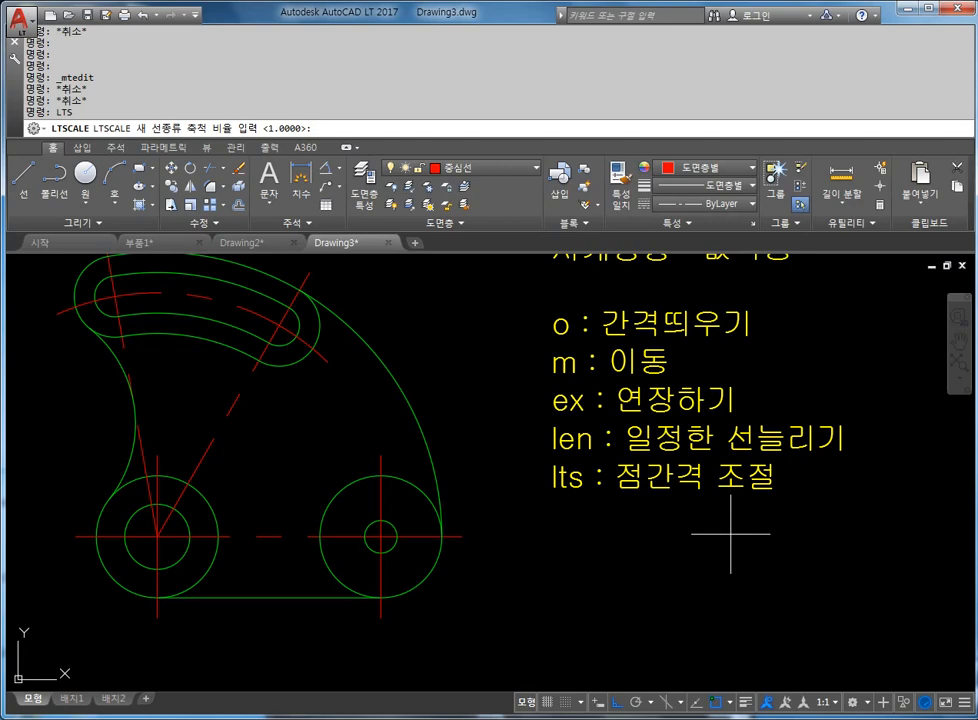
pyautogui.write('0.3')
pyautogui.press('Return')
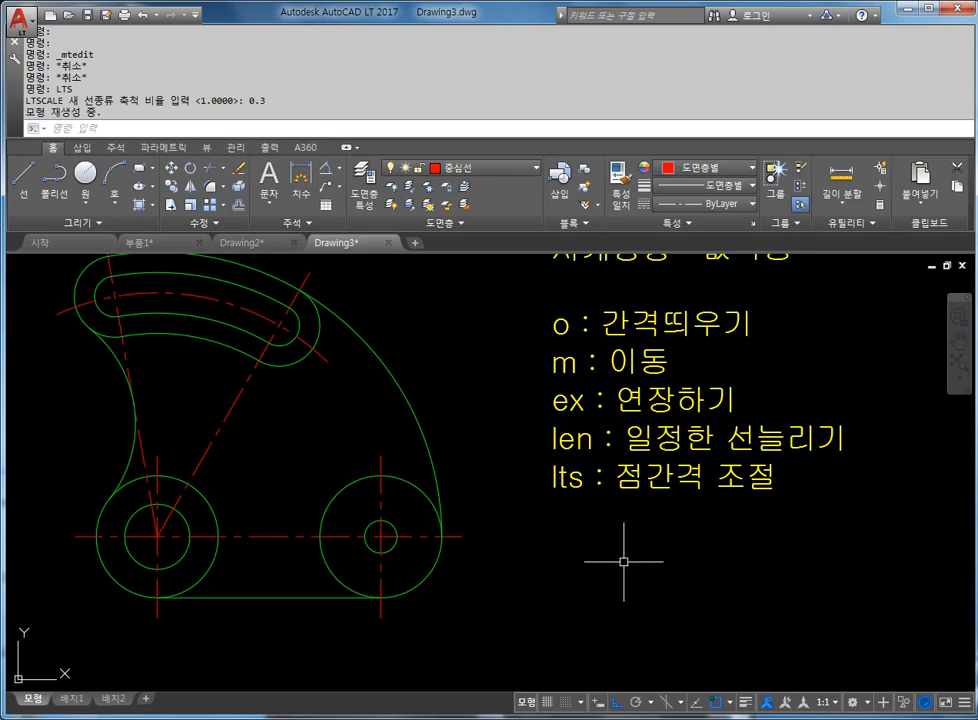
# - Run LTSCALE again and re-enter 0.3 as the linetype scale
pyautogui.scroll(2, 196, 325)
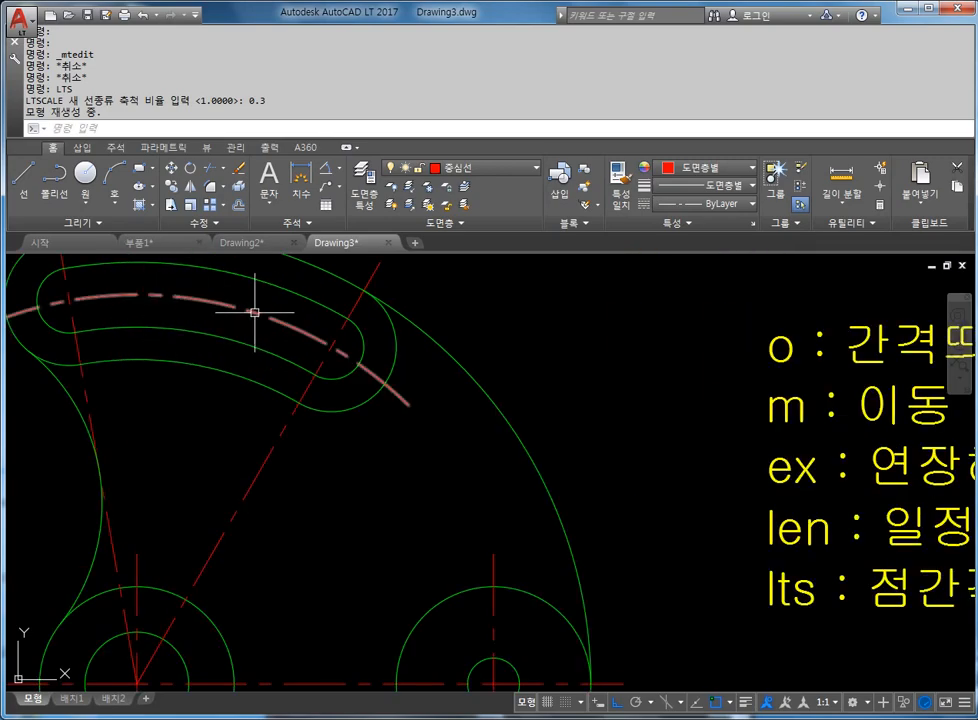
pyautogui.scroll(-3, 242, 395)
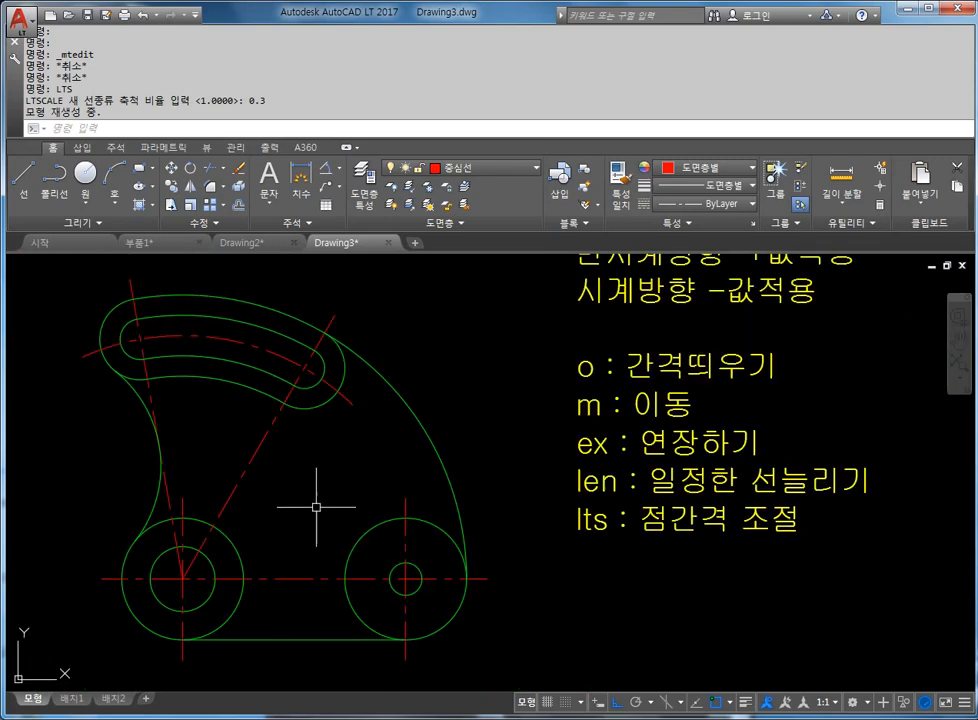
pyautogui.scroll(1, 319, 506)
pyautogui.moveTo(284, 500)
pyautogui.mouseDown(button='middle')
pyautogui.moveTo(333, 514)
pyautogui.moveTo(375, 484)
pyautogui.moveTo(412, 493)
pyautogui.mouseUp(button='middle')
pyautogui.press('Escape')
pyautogui.press('Escape')
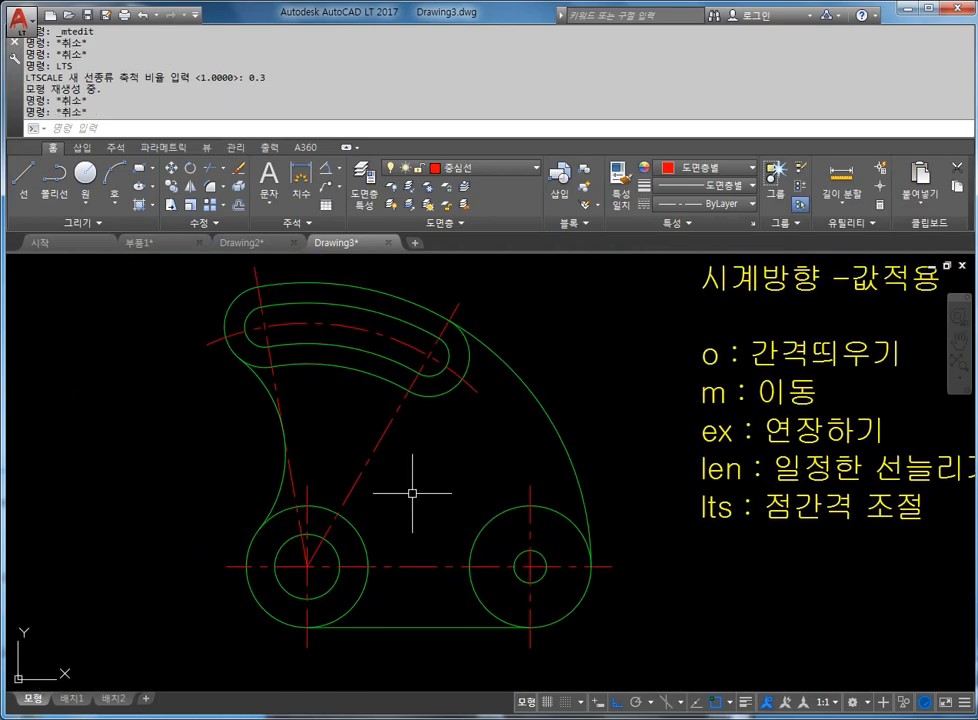
pyautogui.write('lts')
pyautogui.press('Return')
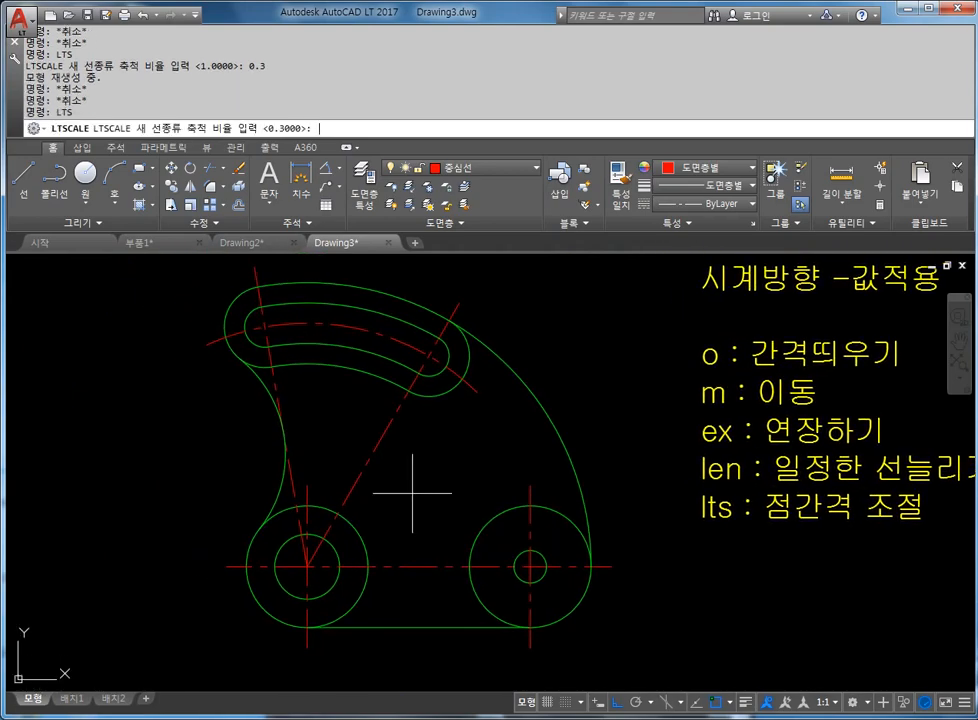
pyautogui.write('0.3')
pyautogui.press('Return')
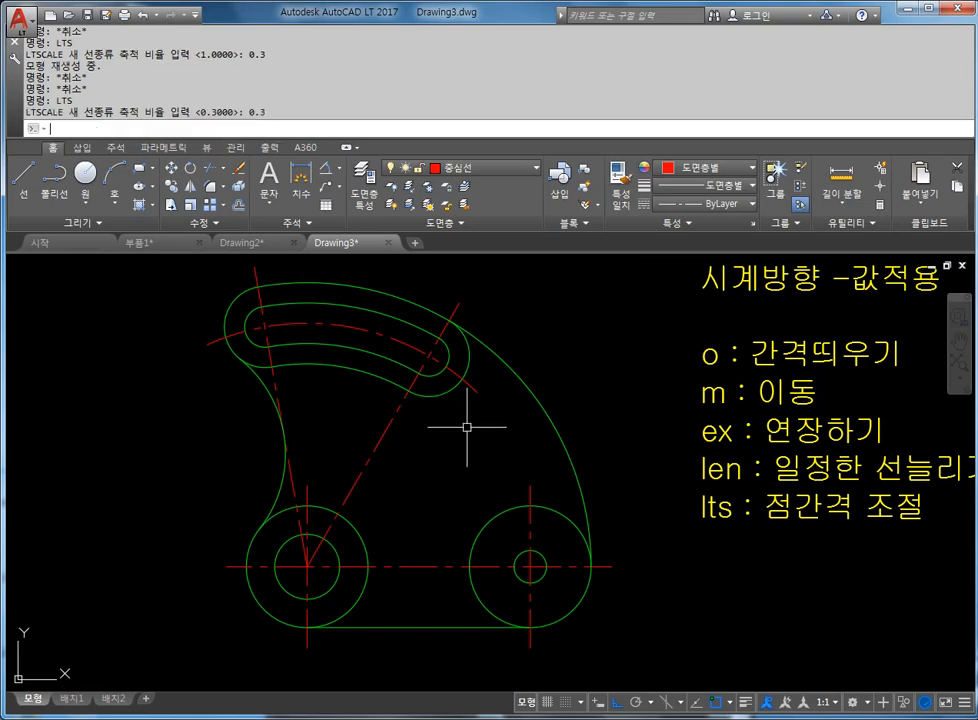
pyautogui.press('Escape')
pyautogui.press('Escape')
pyautogui.moveTo(458, 421); pyautogui.dragTo(404, 381, button='middle')
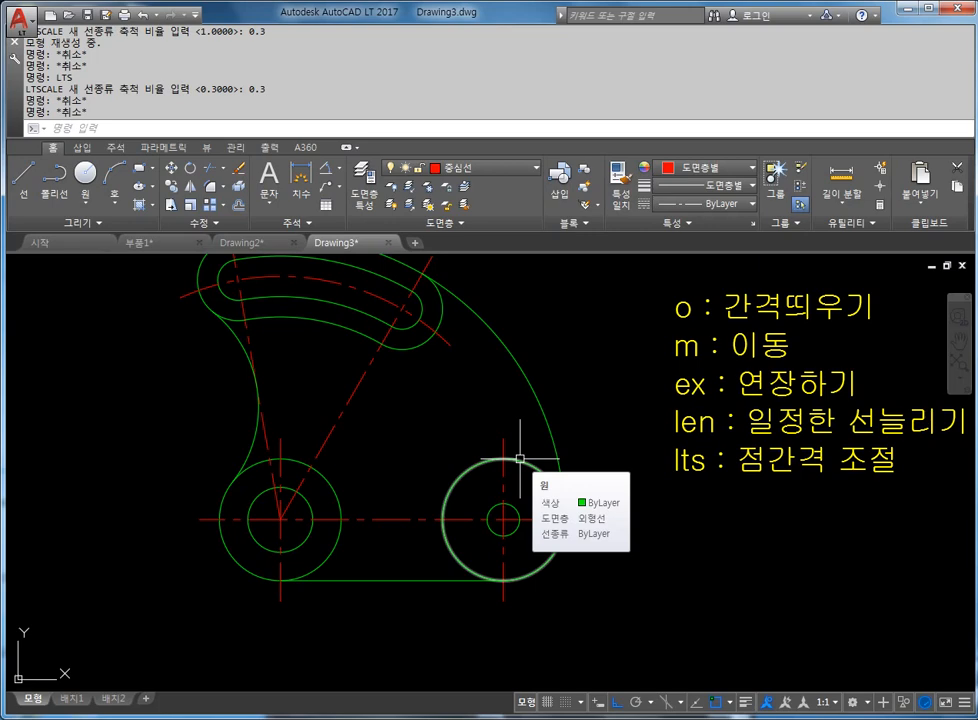
# - Turn object snap off and inspect the dash pattern of the slanted centerline running to the curved slot
pyautogui.press('F3')
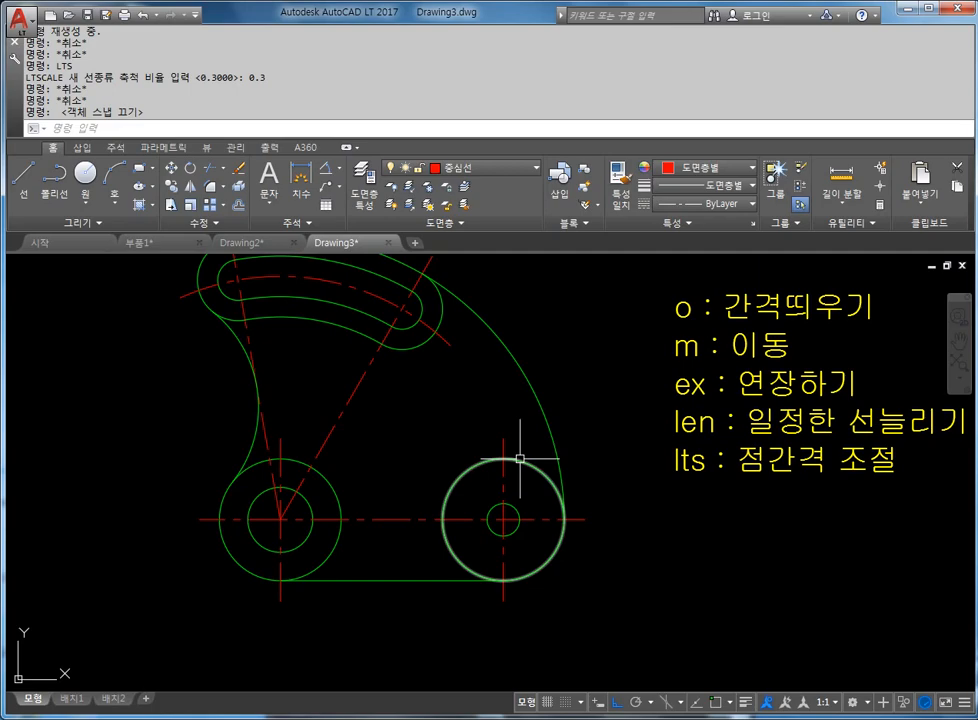
pyautogui.scroll(2, 355, 445)
pyautogui.press('Escape')
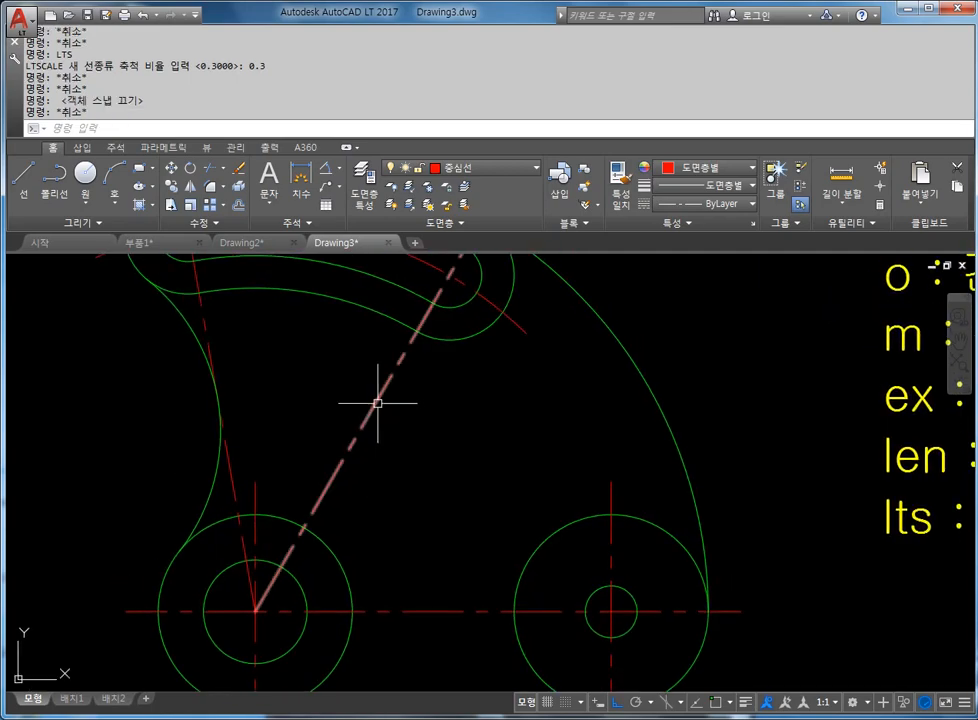
pyautogui.click(377, 403)
pyautogui.moveTo(439, 364); pyautogui.dragTo(446, 402, button='middle')
pyautogui.press('Escape')
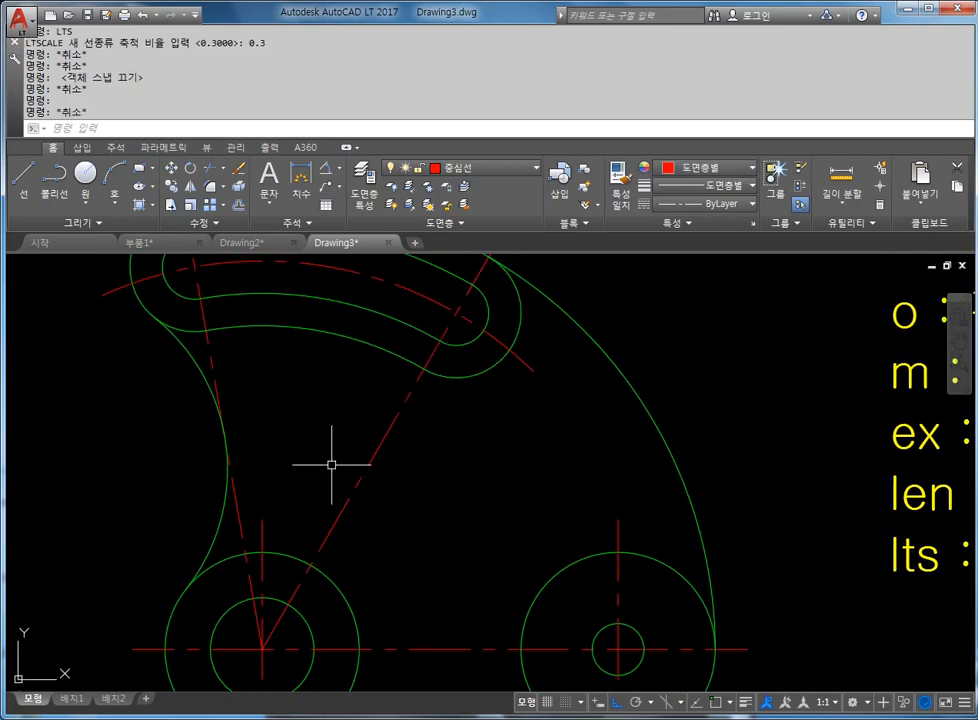
pyautogui.scroll(-3, 331, 464)
pyautogui.moveTo(371, 467); pyautogui.dragTo(349, 437, button='middle')
# - Set the global linetype scale to 1 with LTSCALE and inspect the centerlines
pyautogui.press('Escape')
pyautogui.press('Escape')
pyautogui.write('lts')
pyautogui.press('Return')
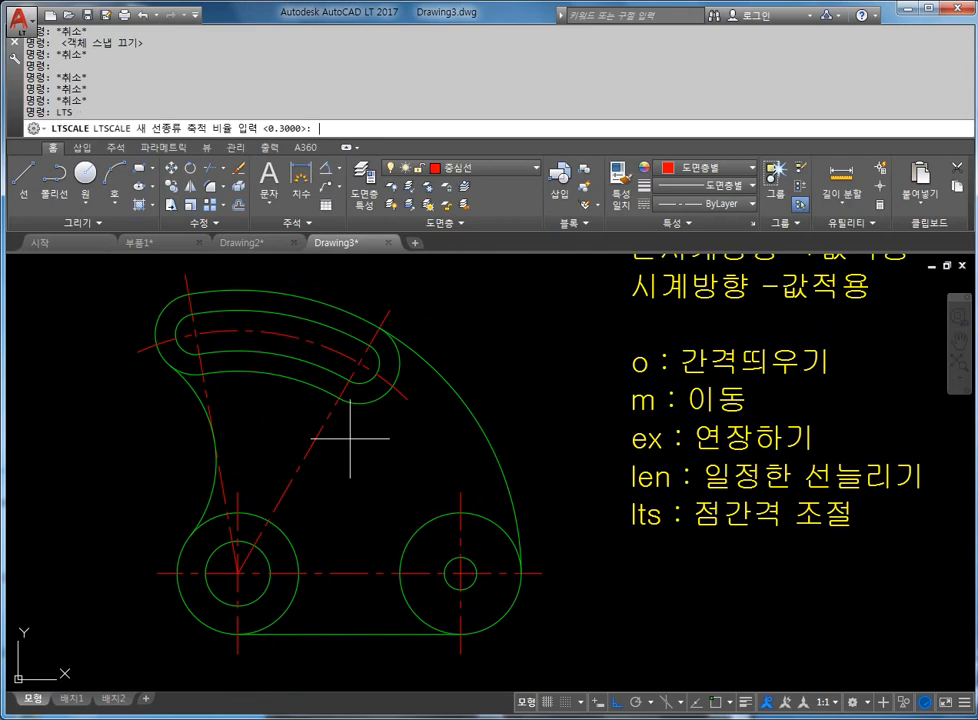
pyautogui.write('1')
pyautogui.press('Return')
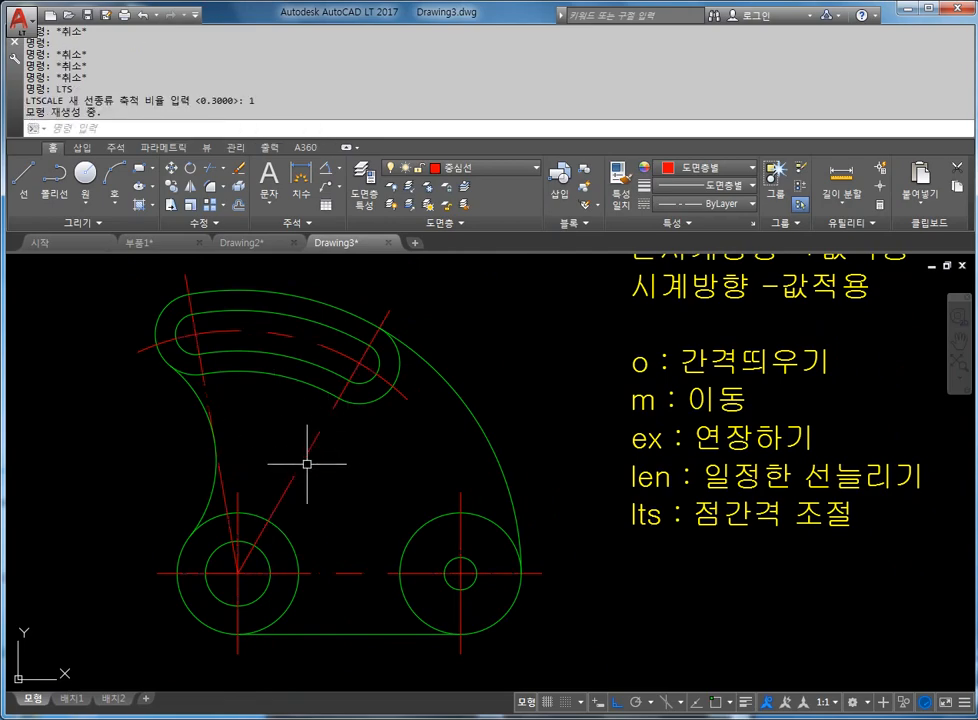
pyautogui.scroll(3, 308, 452)
pyautogui.scroll(-2, 328, 406)
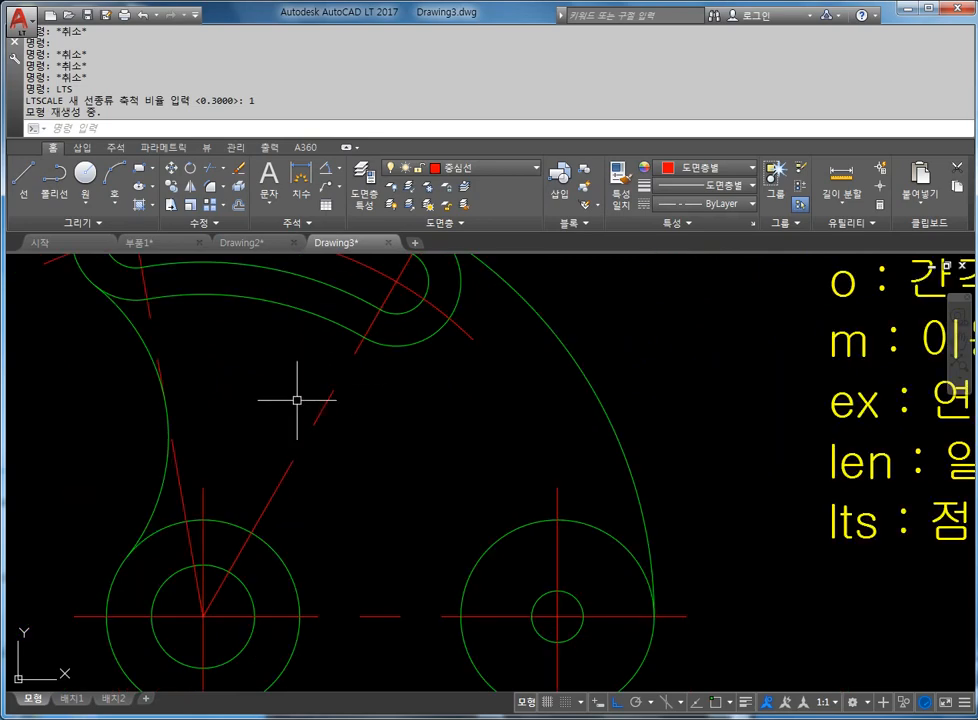
# - Set the global linetype scale back to 0.3 with LTSCALE
pyautogui.write('lts')
pyautogui.press('Return')
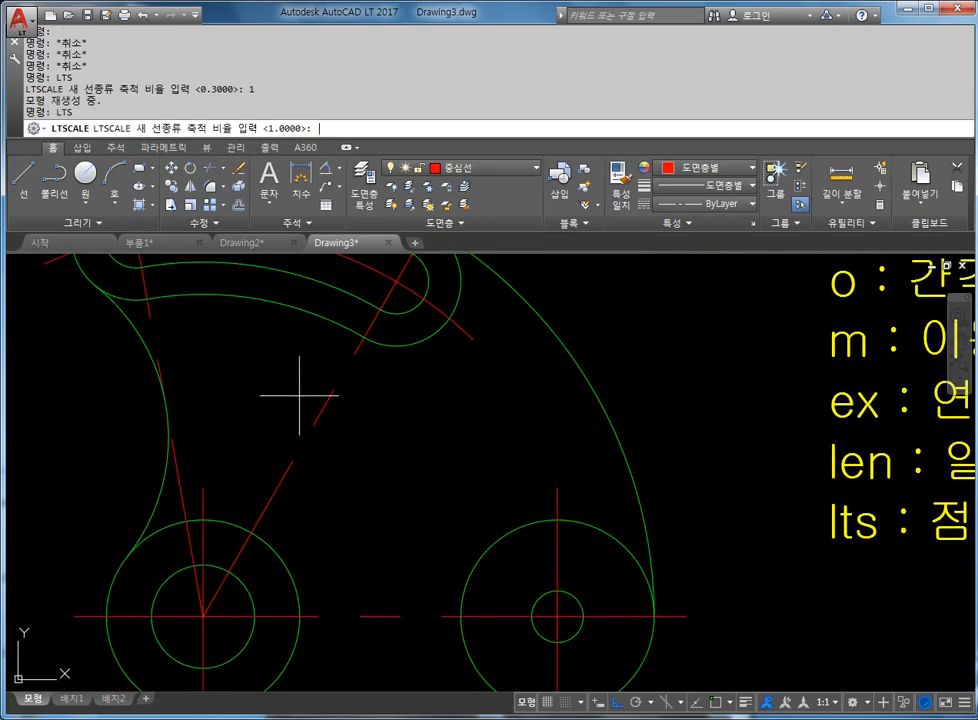
pyautogui.write('0.3')
pyautogui.press('Return')
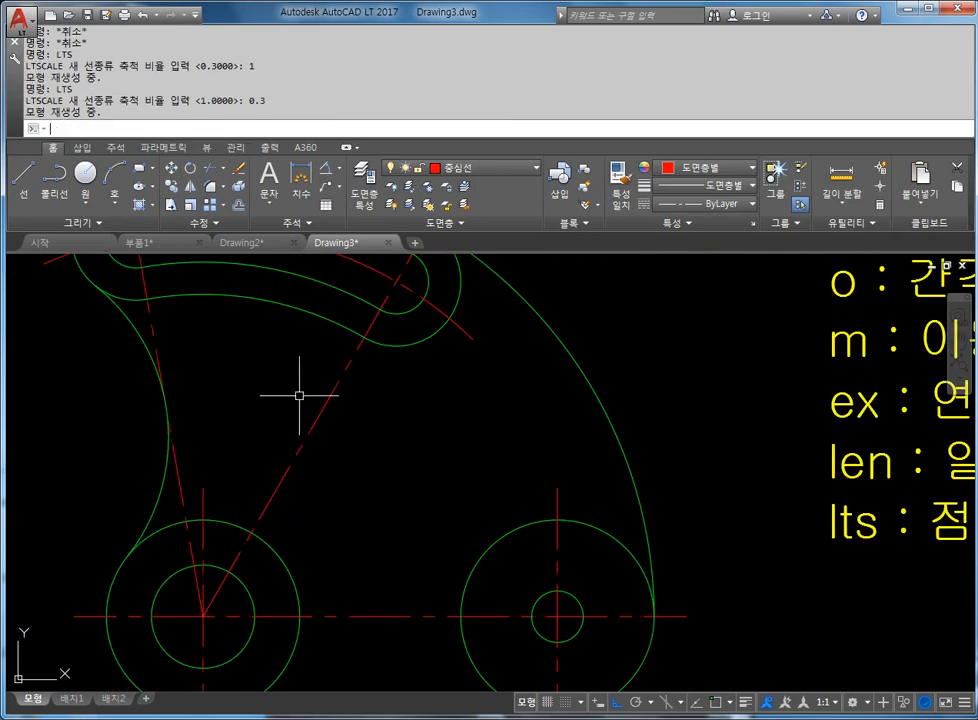
pyautogui.press('Escape')
pyautogui.press('Escape')
pyautogui.scroll(-3, 300, 400)
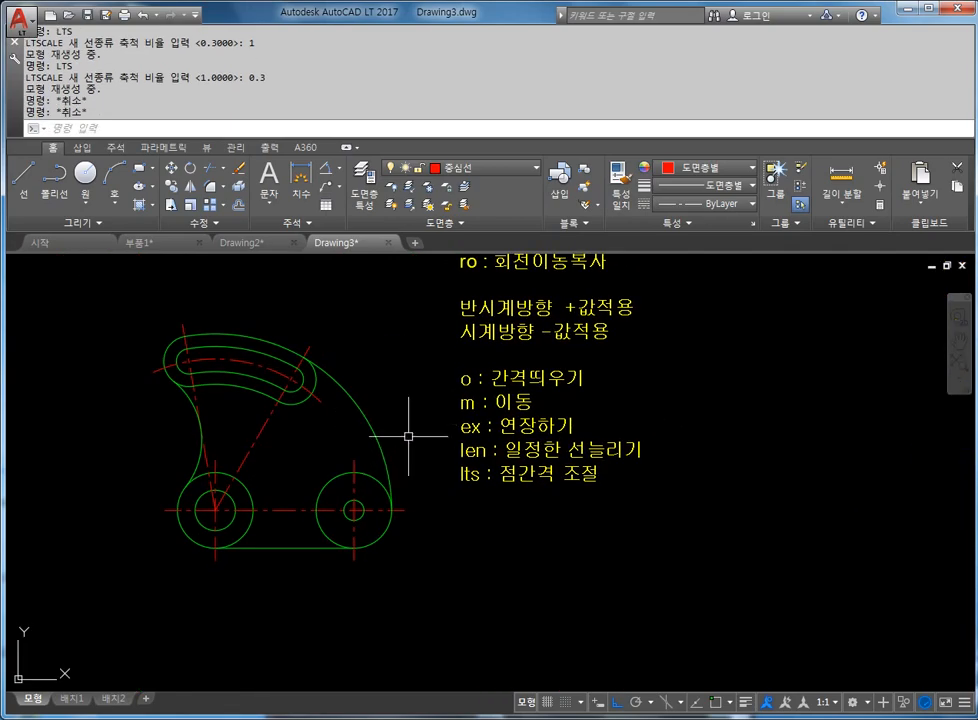
pyautogui.moveTo(391, 445); pyautogui.dragTo(408, 452, button='middle')
pyautogui.press('Escape')
pyautogui.press('Escape')
pyautogui.press('Escape')
pyautogui.press('Escape')
pyautogui.write('m')
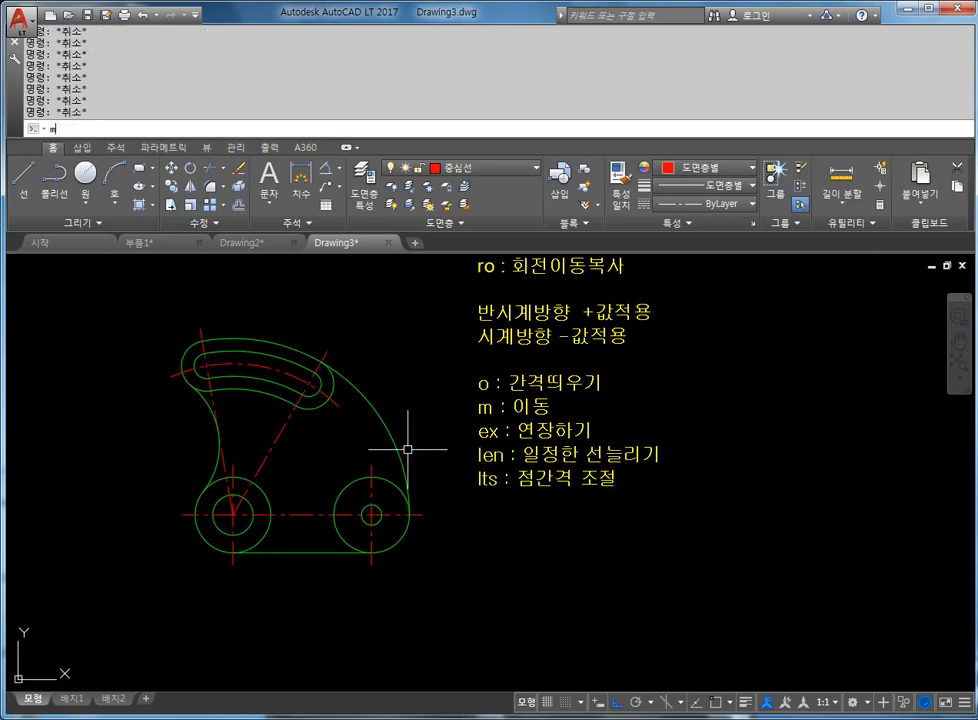
pyautogui.press('Return')
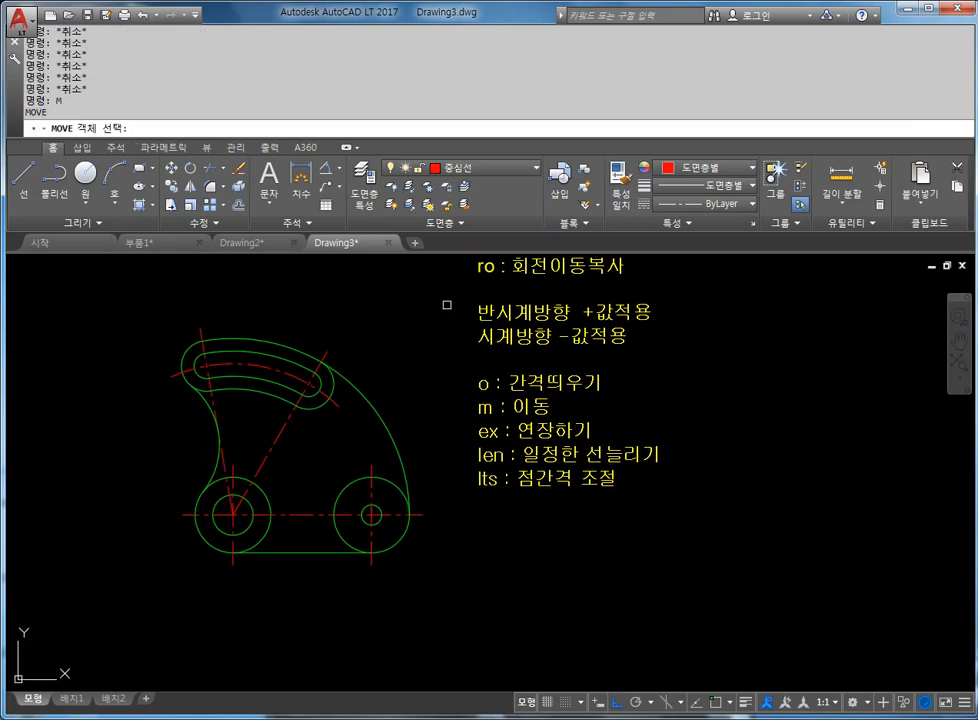
pyautogui.press('Escape')
pyautogui.press('Escape')
pyautogui.press('Escape')
# - Move the whole part with its centerlines by the lower left circle's center to the empty area right of the notes, with Ortho off
pyautogui.write('m')
pyautogui.press('Return')
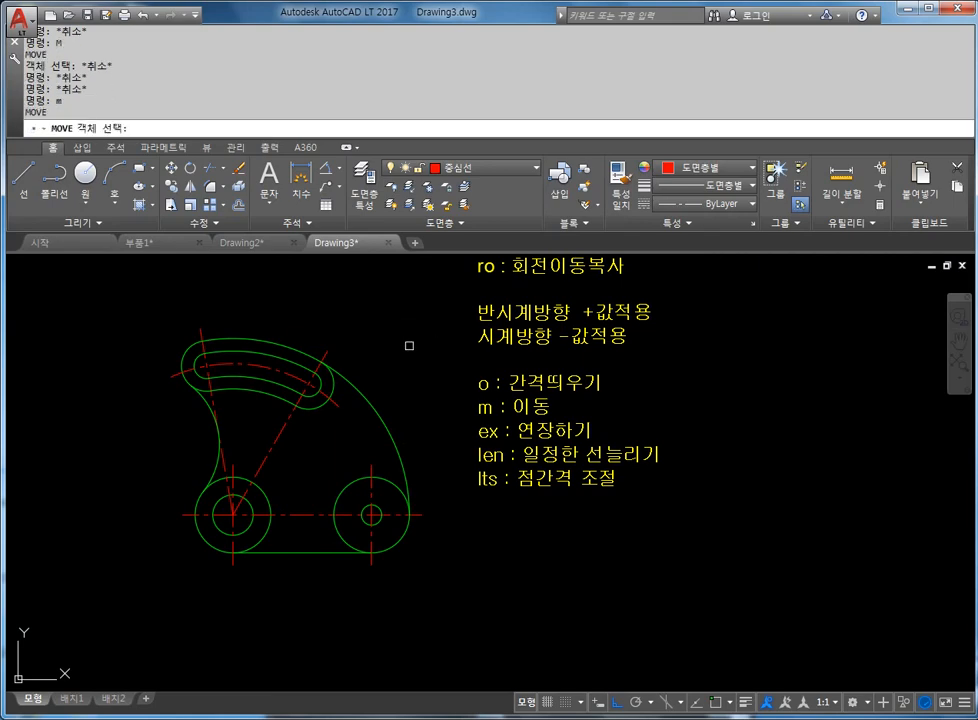
pyautogui.click(443, 295)
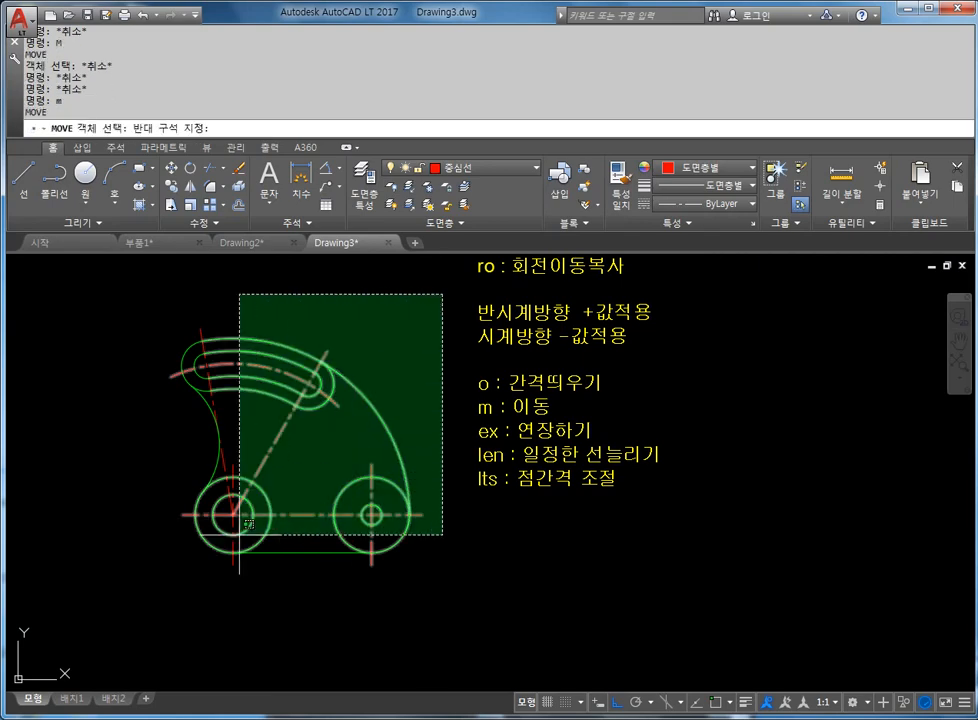
pyautogui.click(139, 597)
pyautogui.scroll(-2, 212, 405)
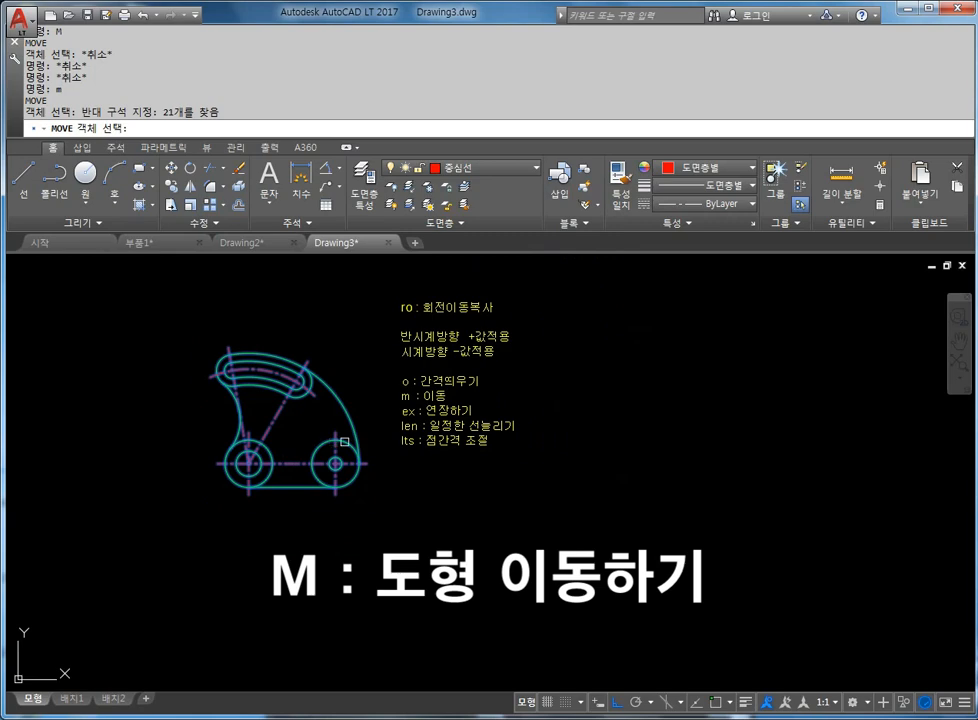
pyautogui.press('Return')
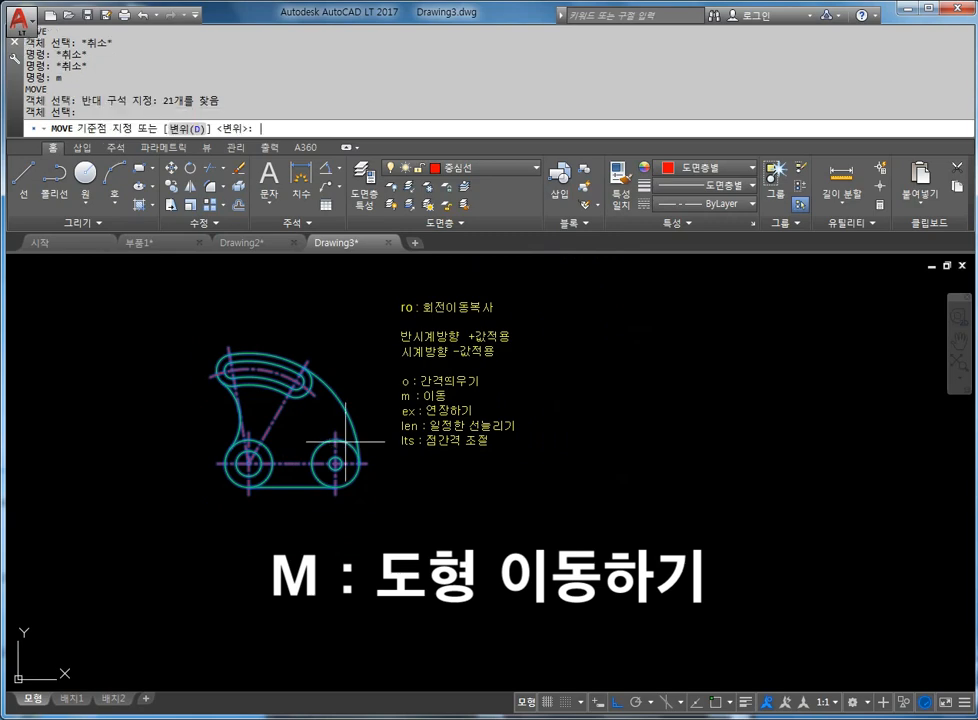
pyautogui.click(248, 463)
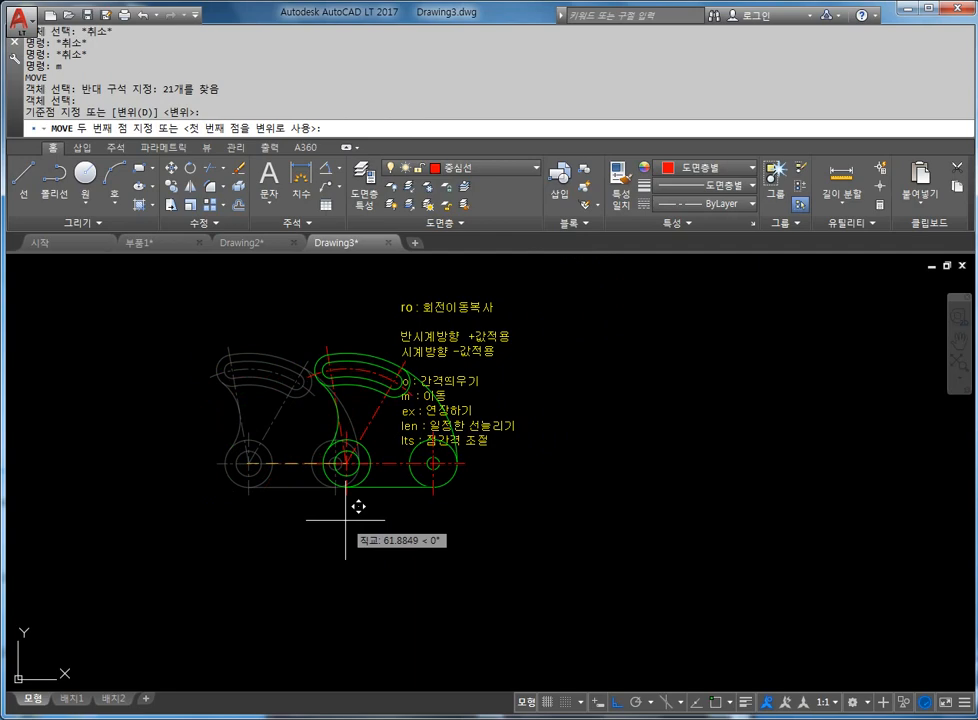
pyautogui.press('F8')
pyautogui.click(647, 480)
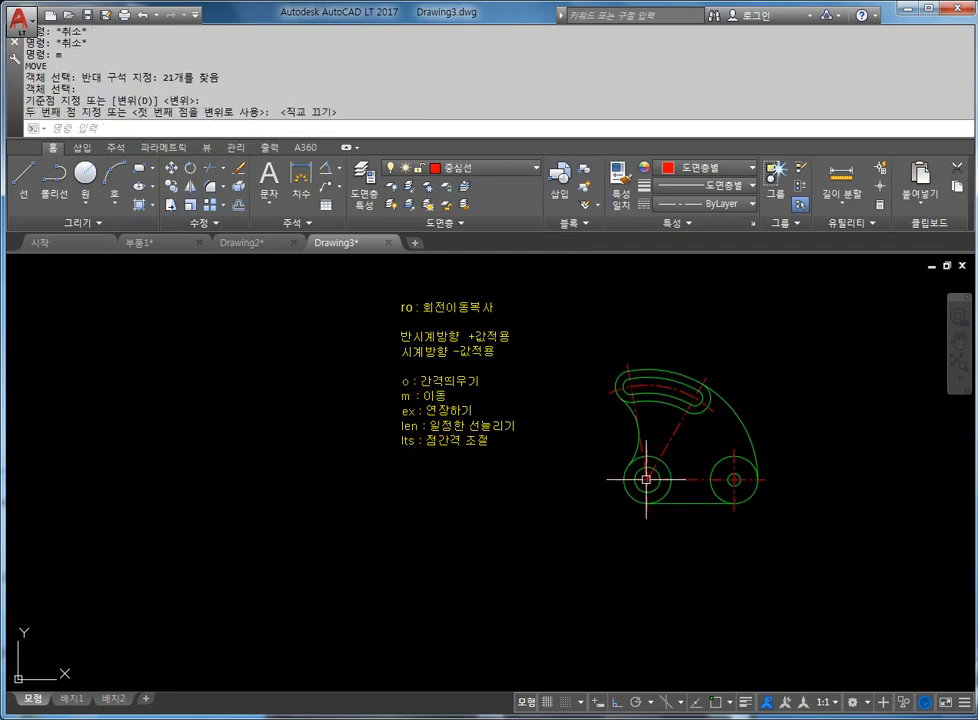
# - Turn object snap back on and clear any active command
pyautogui.click(715, 702)
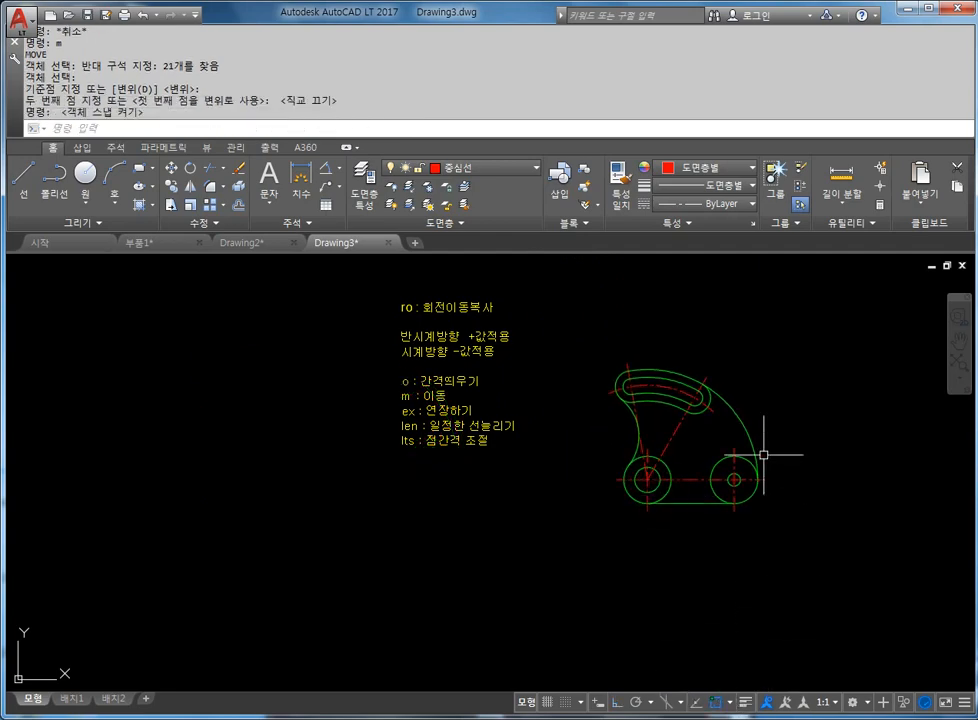
pyautogui.moveTo(768, 443); pyautogui.dragTo(608, 410, button='middle')
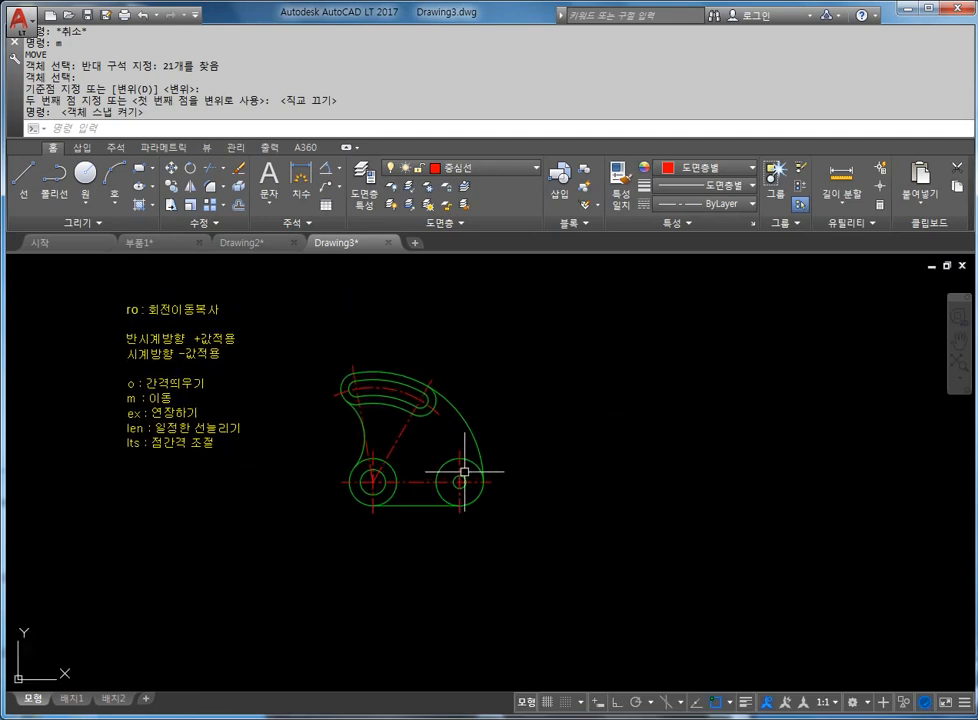
pyautogui.press('Escape')
pyautogui.press('Escape')
pyautogui.press('Escape')
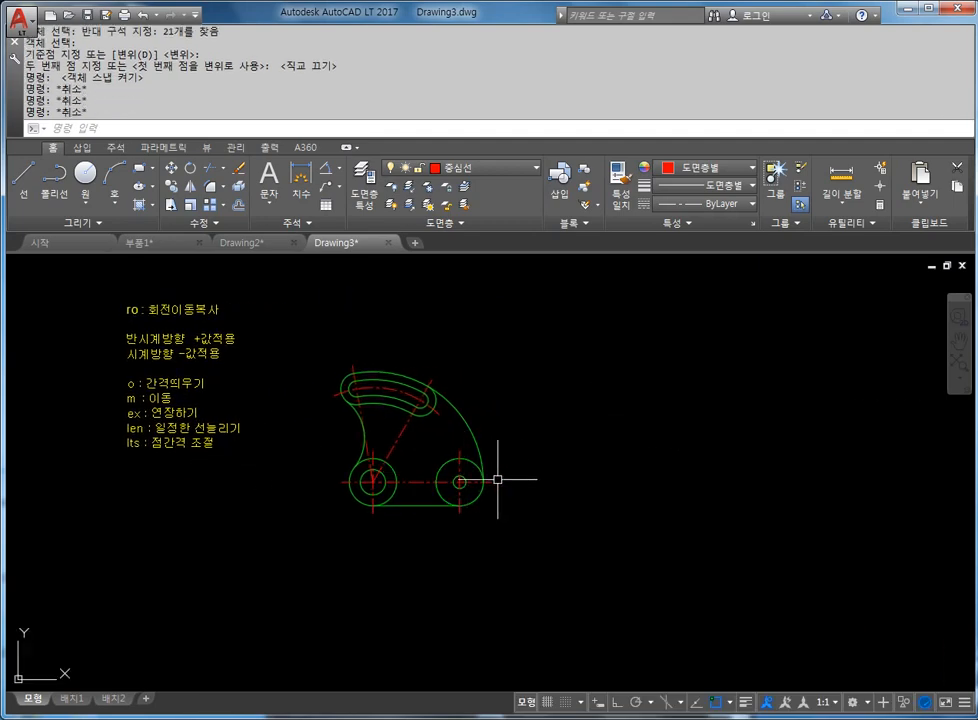
pyautogui.press('Escape')
pyautogui.press('Escape')
pyautogui.press('Escape')
pyautogui.press('Escape')
pyautogui.write('m')
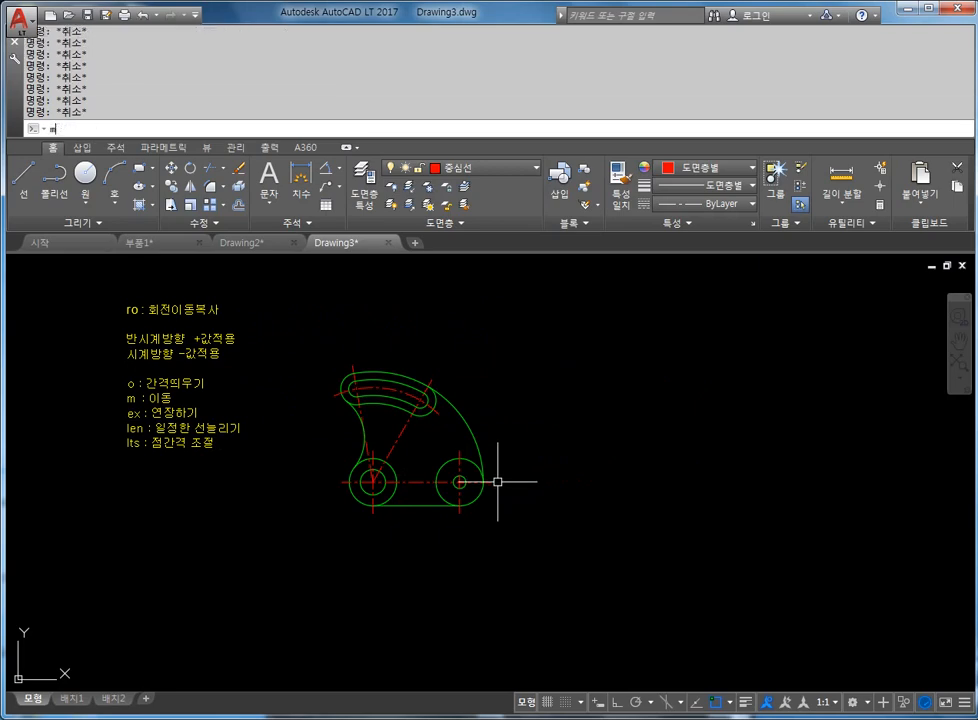
pyautogui.press('Return')
pyautogui.click(577, 310)
pyautogui.click(366, 523)
pyautogui.press('Return')
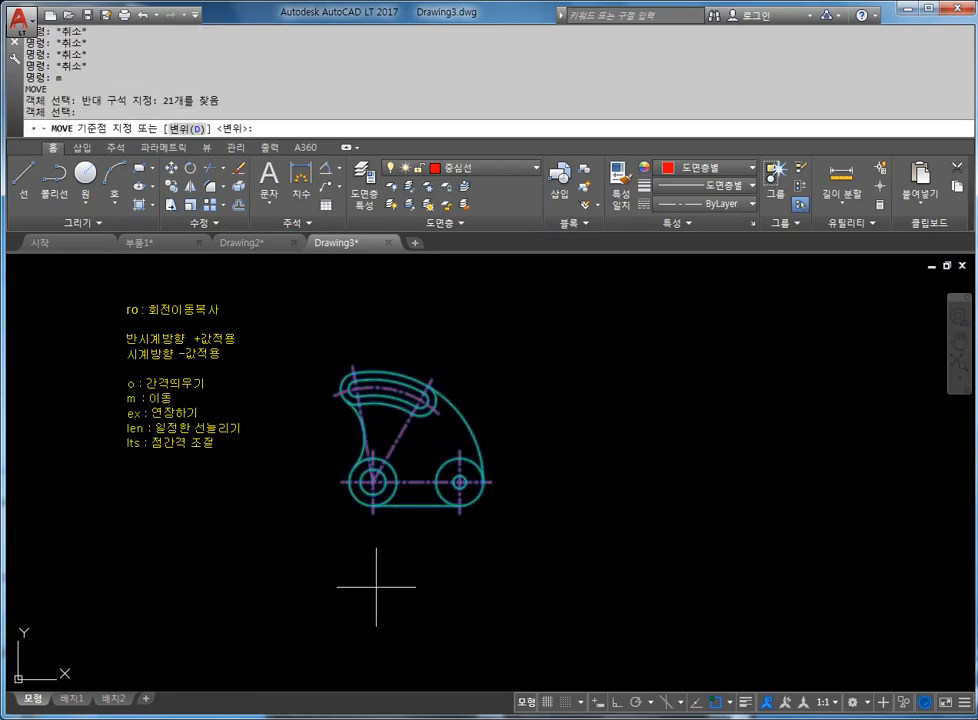
pyautogui.click(386, 471)
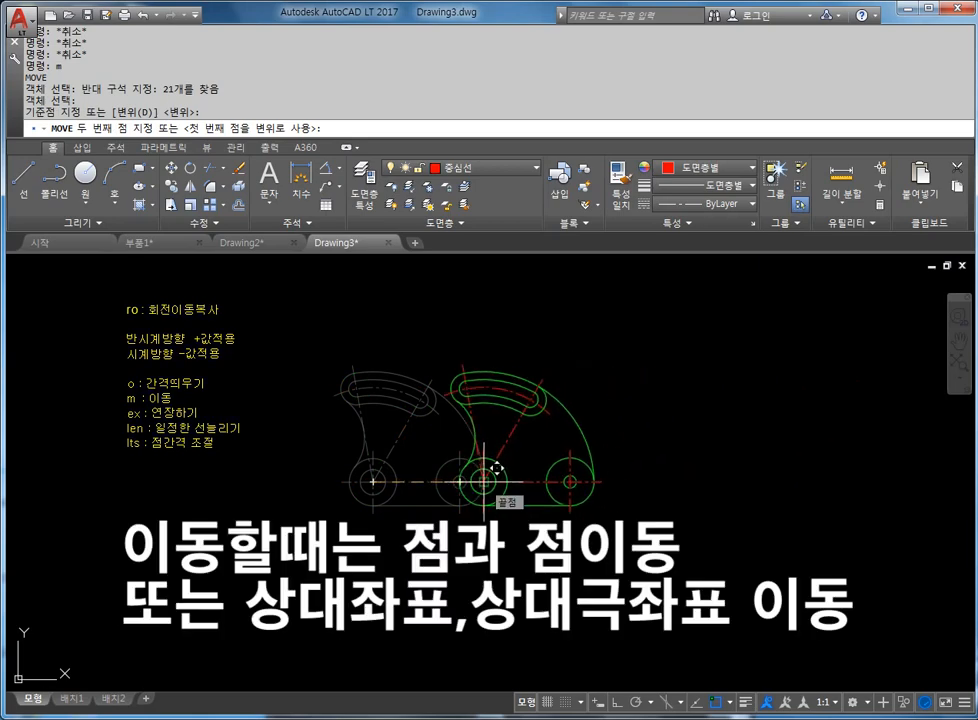
pyautogui.write('@100,0')
pyautogui.press('Return')
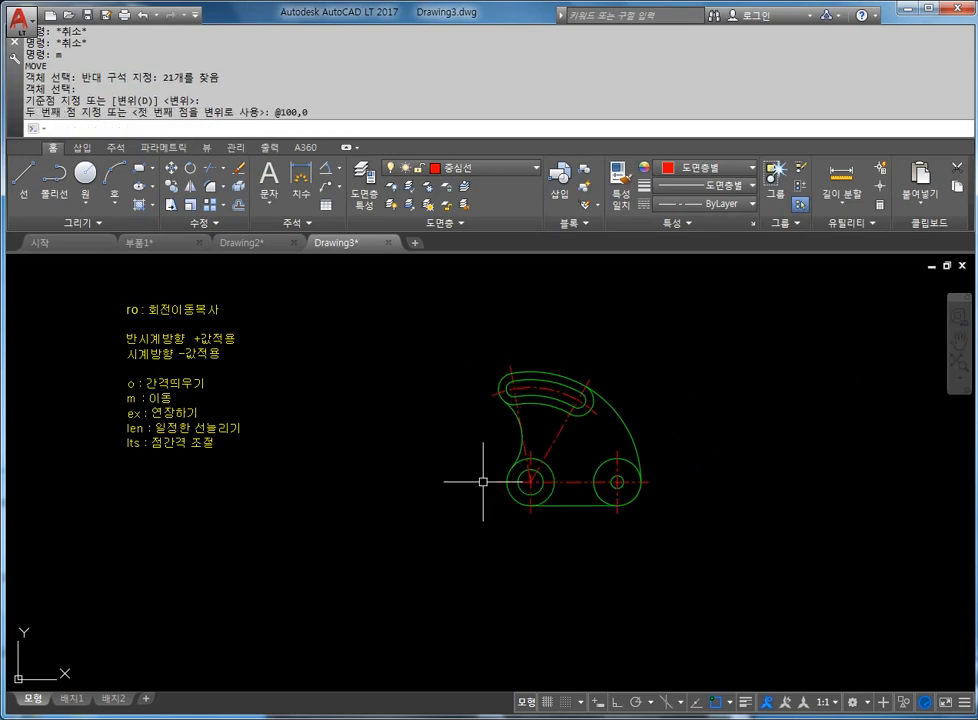